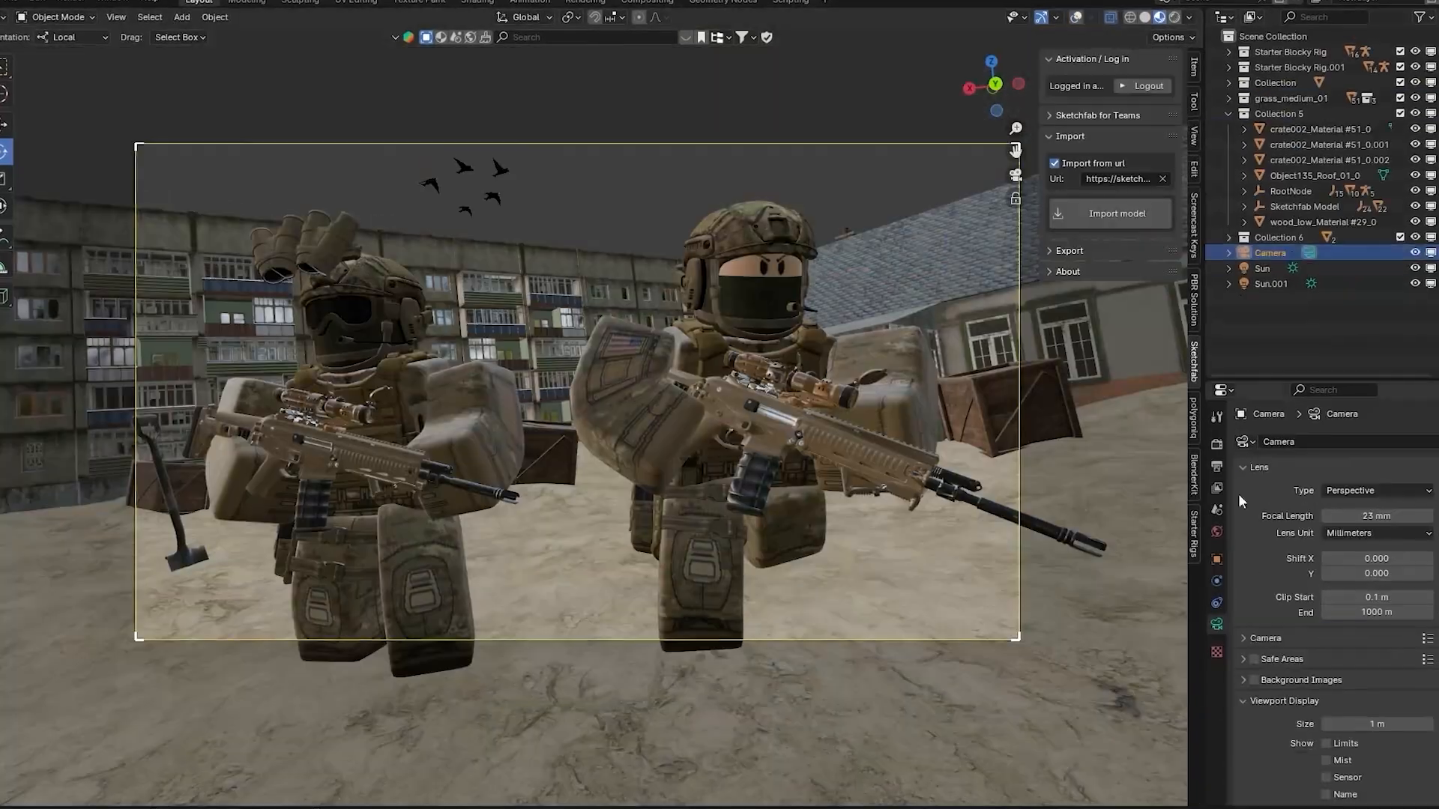
{"action": "left_click", "coordinate": [1259, 636]}
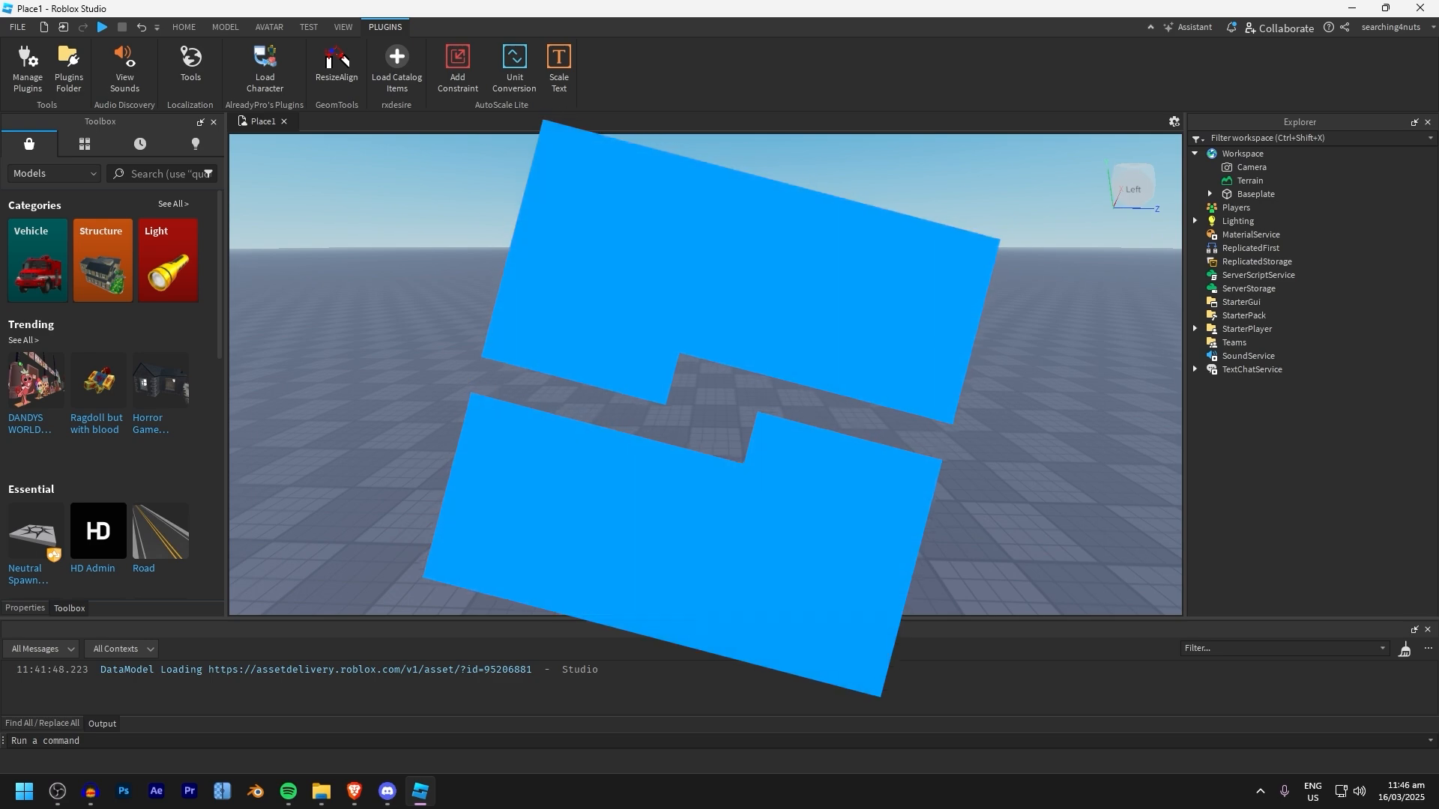
Look up the Load Character Lite plugin in the Toolbox and use the plugin to spawn its default character as an R6 rig
{"action": "right_click_drag", "start_coordinate": [619, 304], "coordinate": [629, 375]}
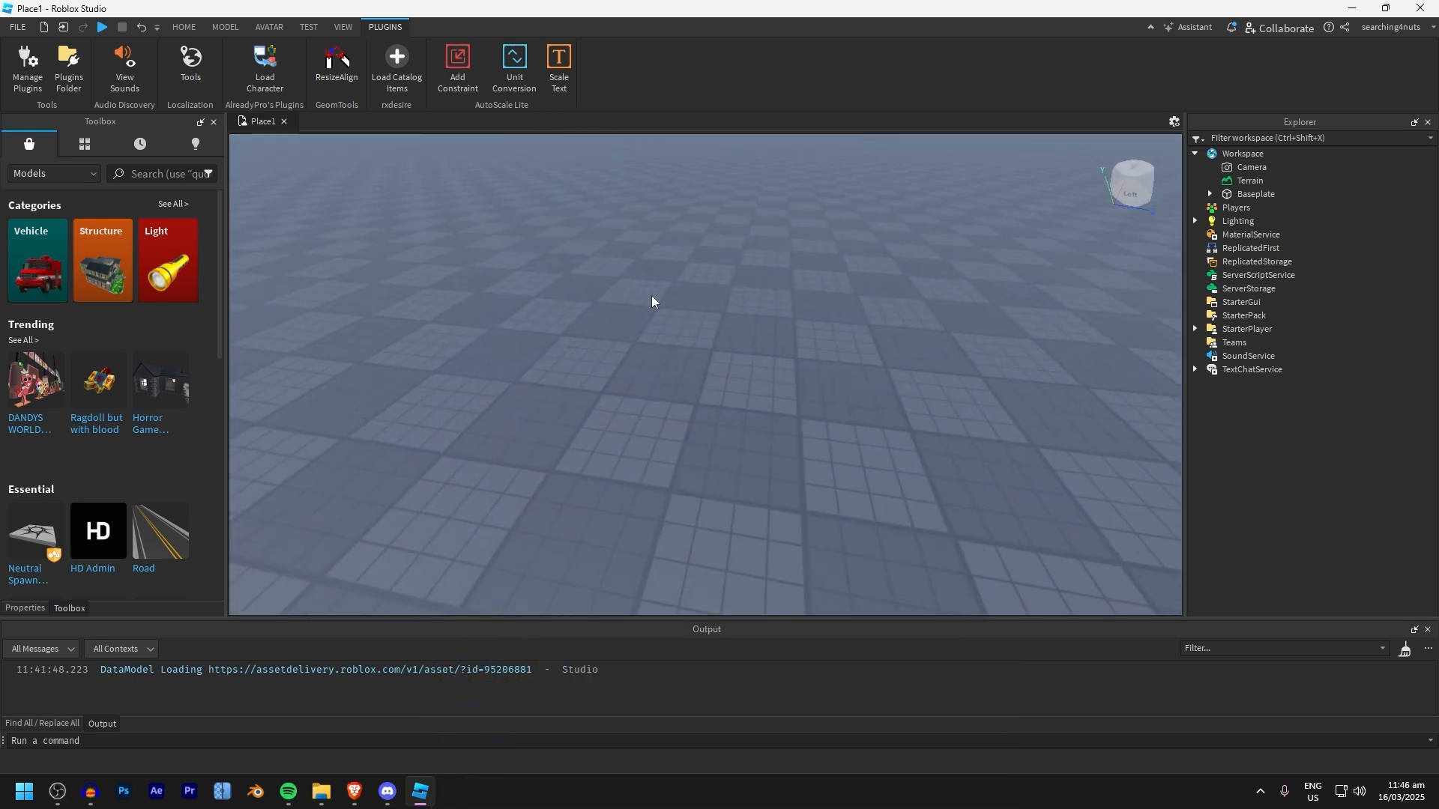
{"action": "left_click", "coordinate": [260, 74]}
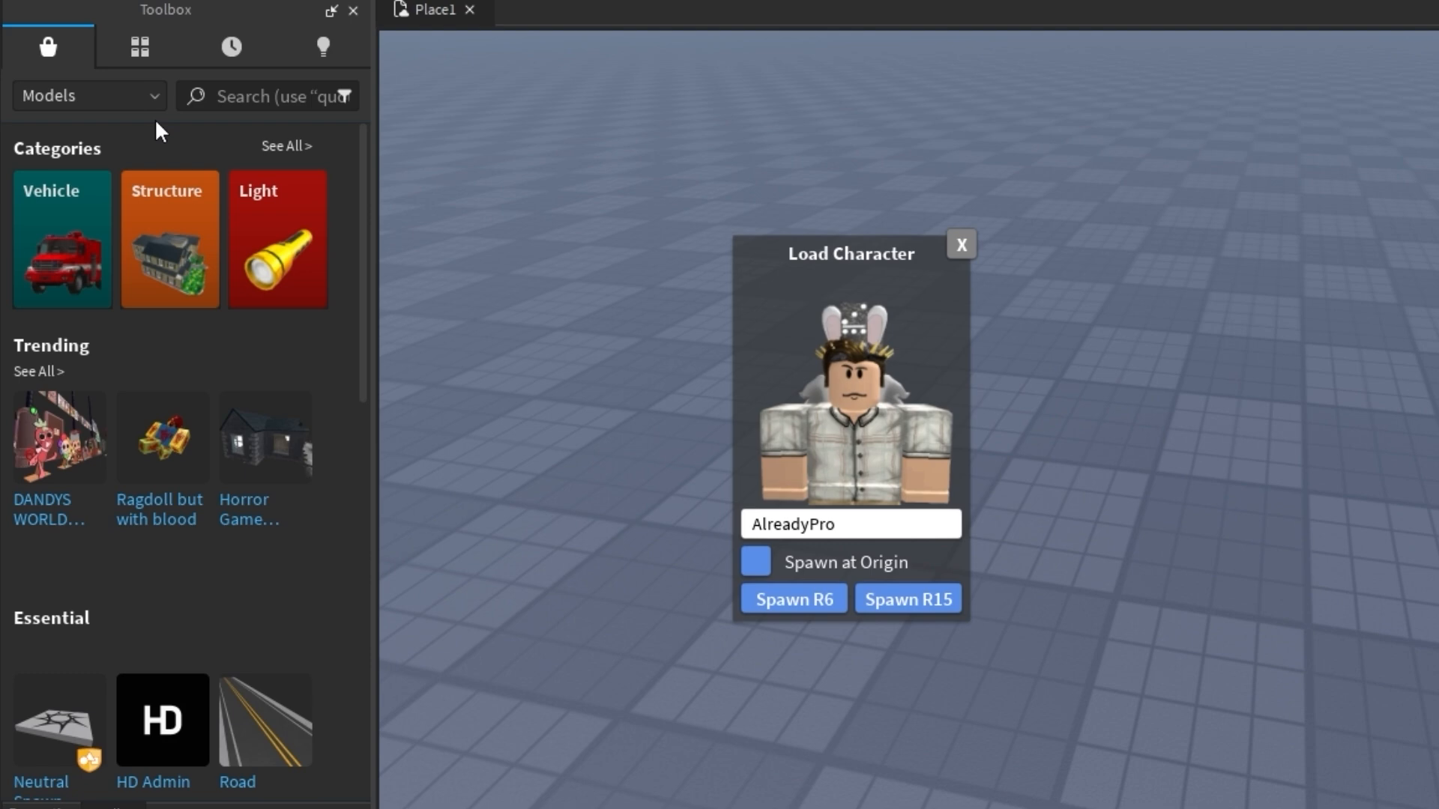
{"action": "left_click", "coordinate": [52, 173]}
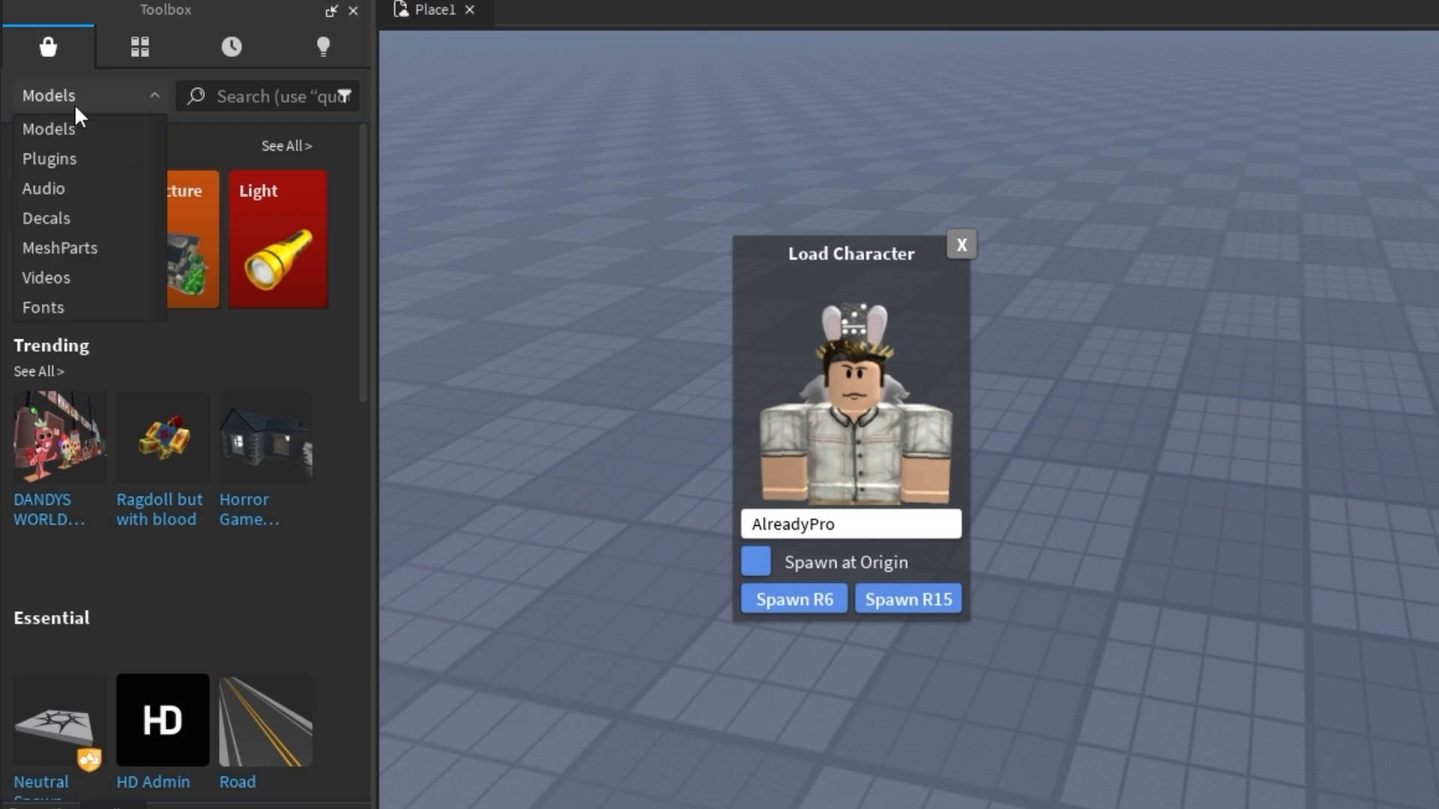
{"action": "left_click", "coordinate": [75, 173]}
{"action": "left_click", "coordinate": [287, 97]}
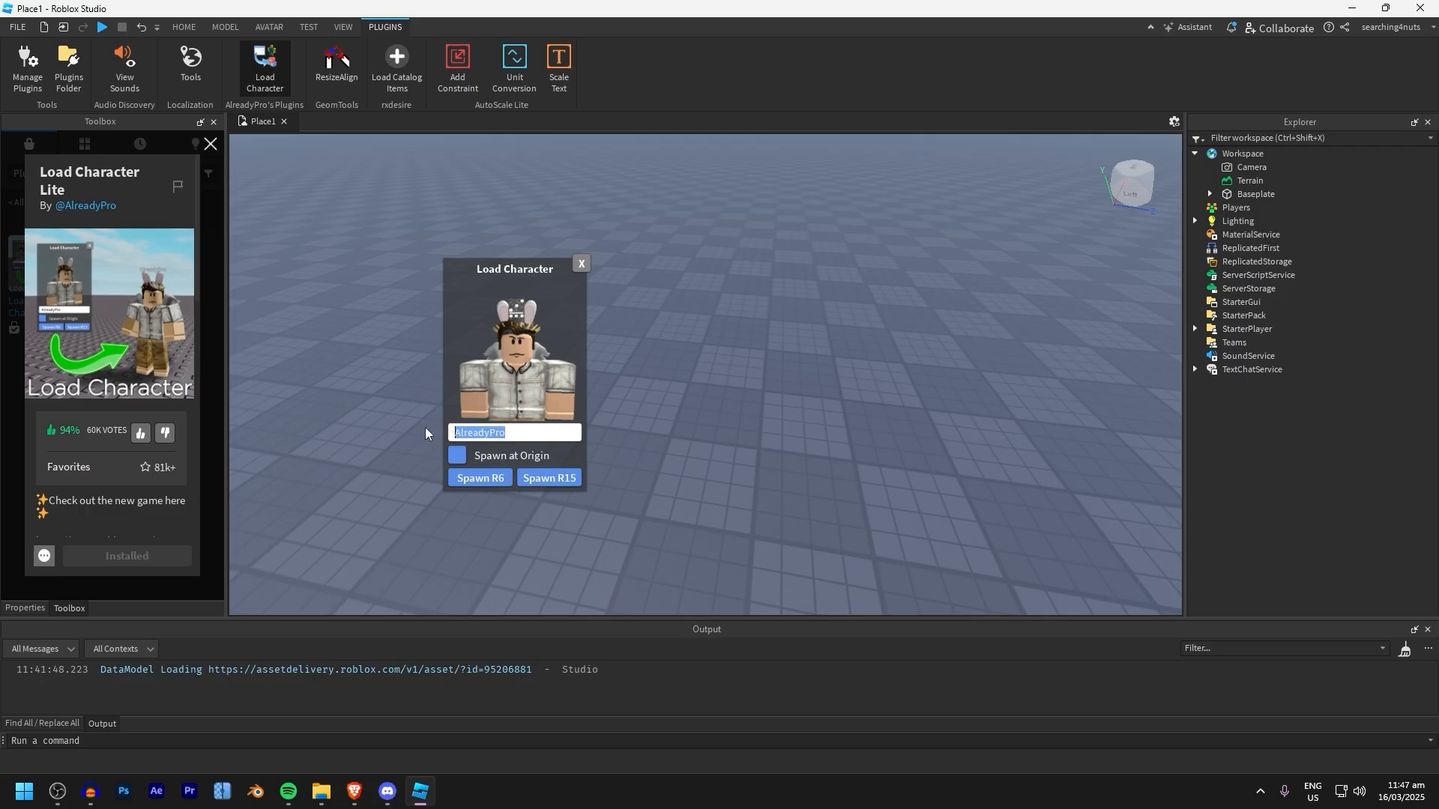
{"action": "left_click", "coordinate": [476, 479]}
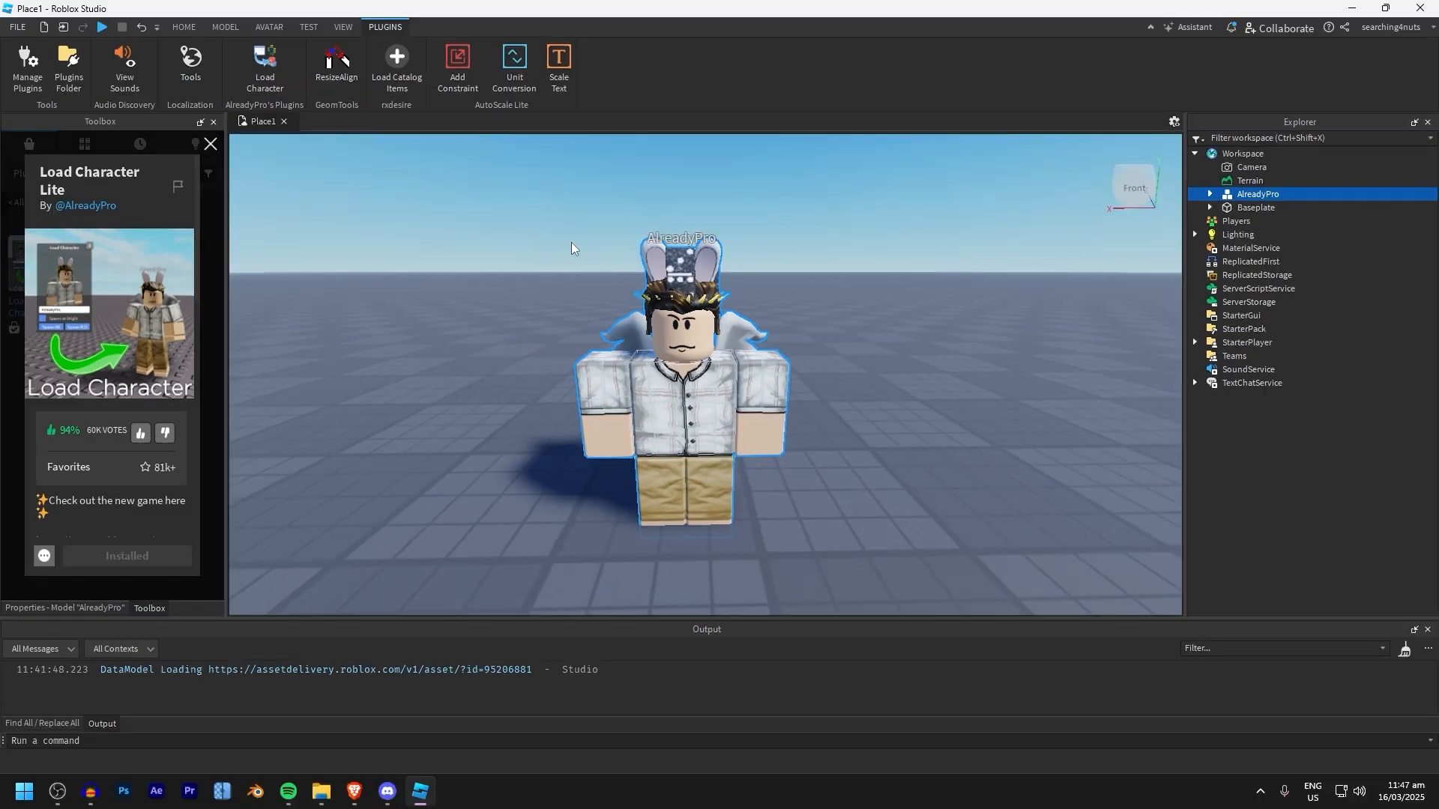
Delete the spawned character's Angel, BlackDominoCrown, BunnyEars and Hat1 accessories
{"action": "left_click", "coordinate": [1212, 194]}
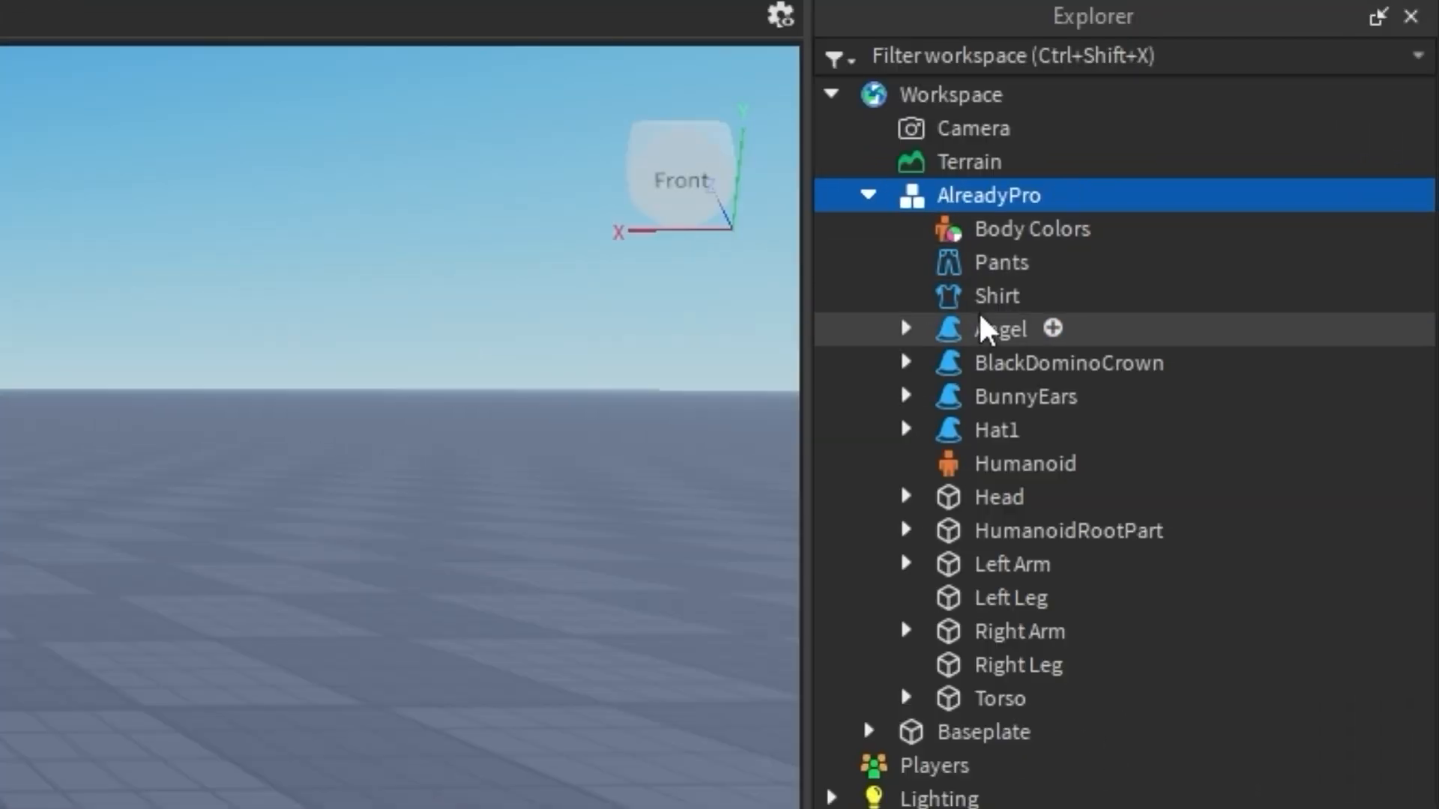
{"action": "left_click", "coordinate": [1255, 245]}
{"action": "left_click", "coordinate": [1260, 287], "text": "shift"}
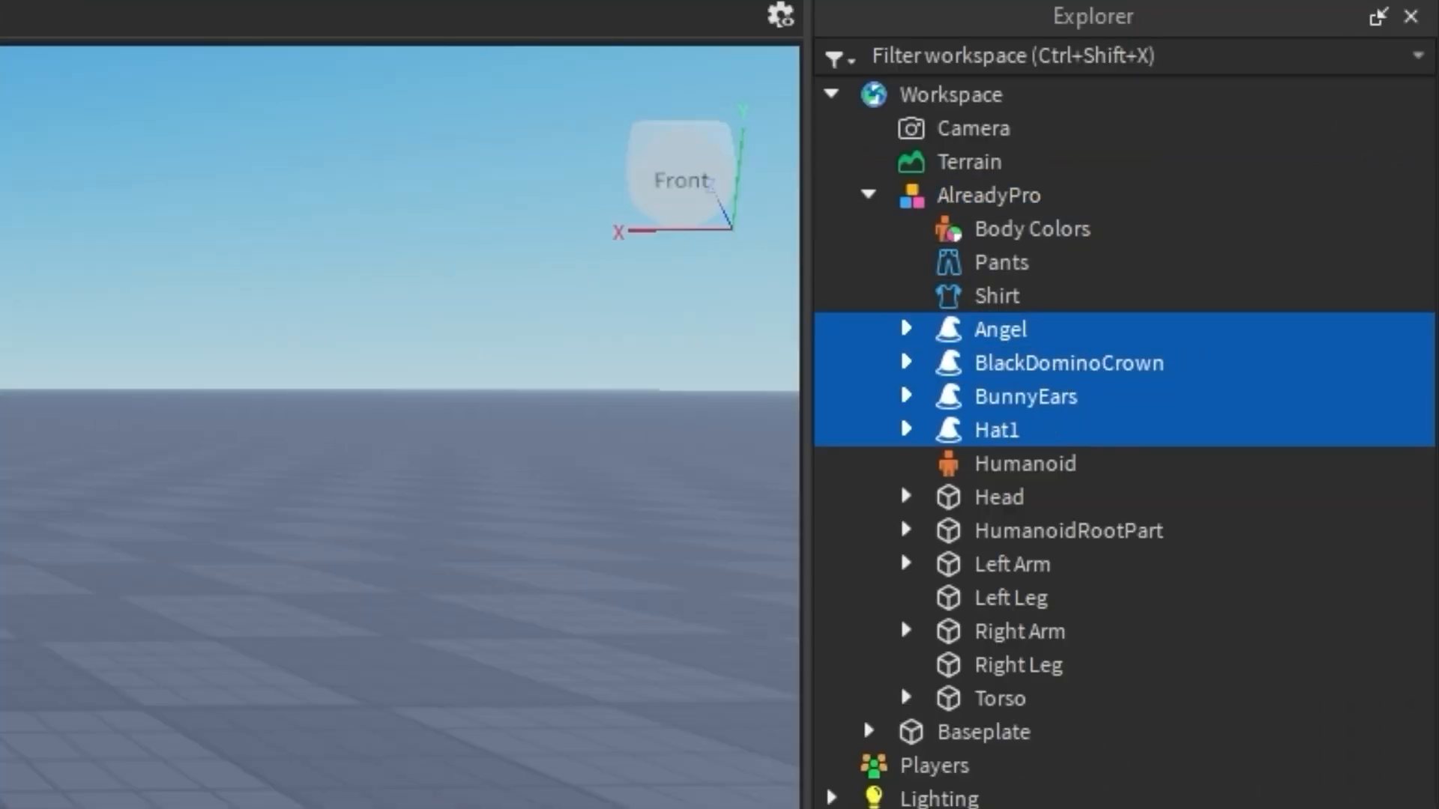
{"action": "key", "text": "Delete"}
Examine the properties of the character's Body Colors and Pants
{"action": "left_click", "coordinate": [944, 229]}
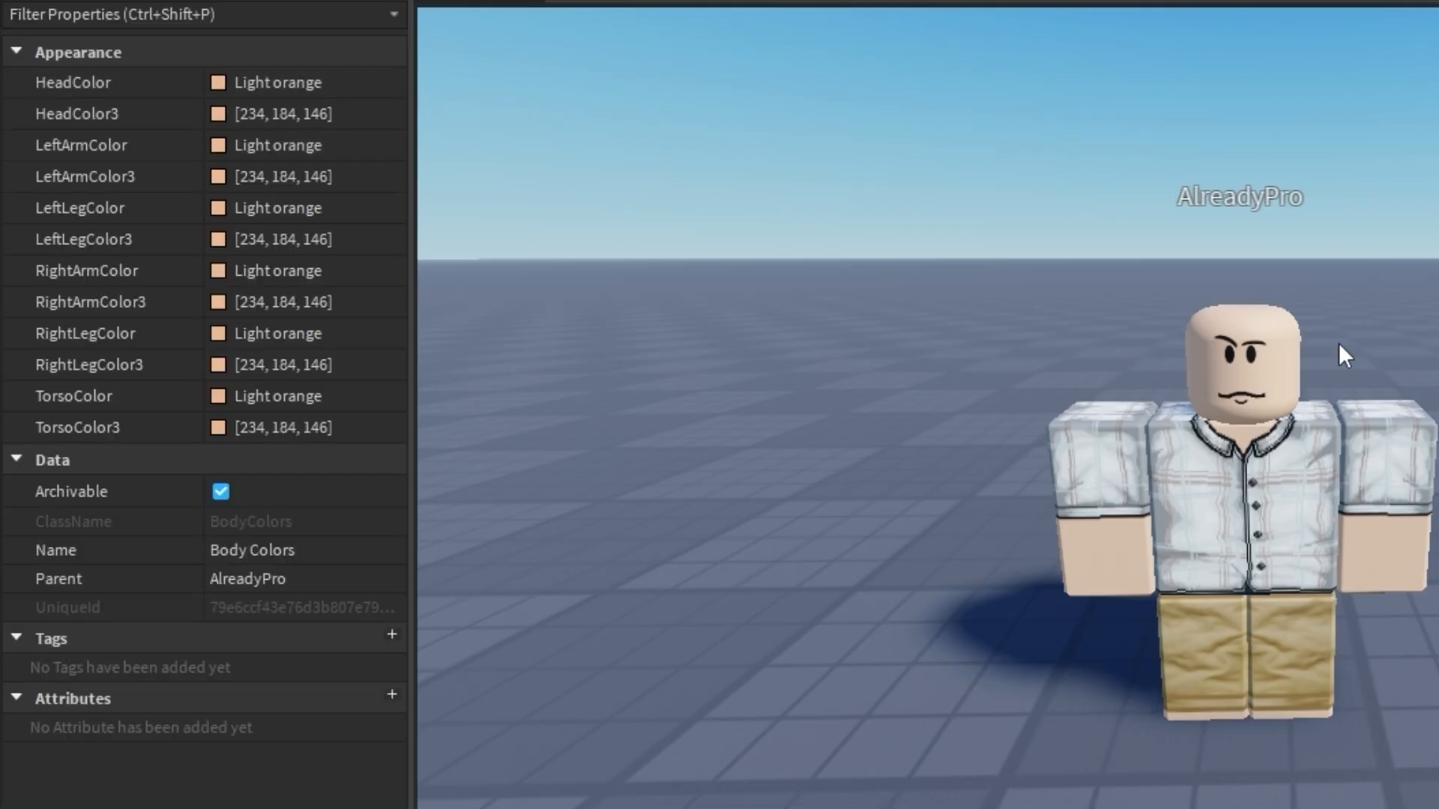
{"action": "left_click", "coordinate": [1262, 221]}
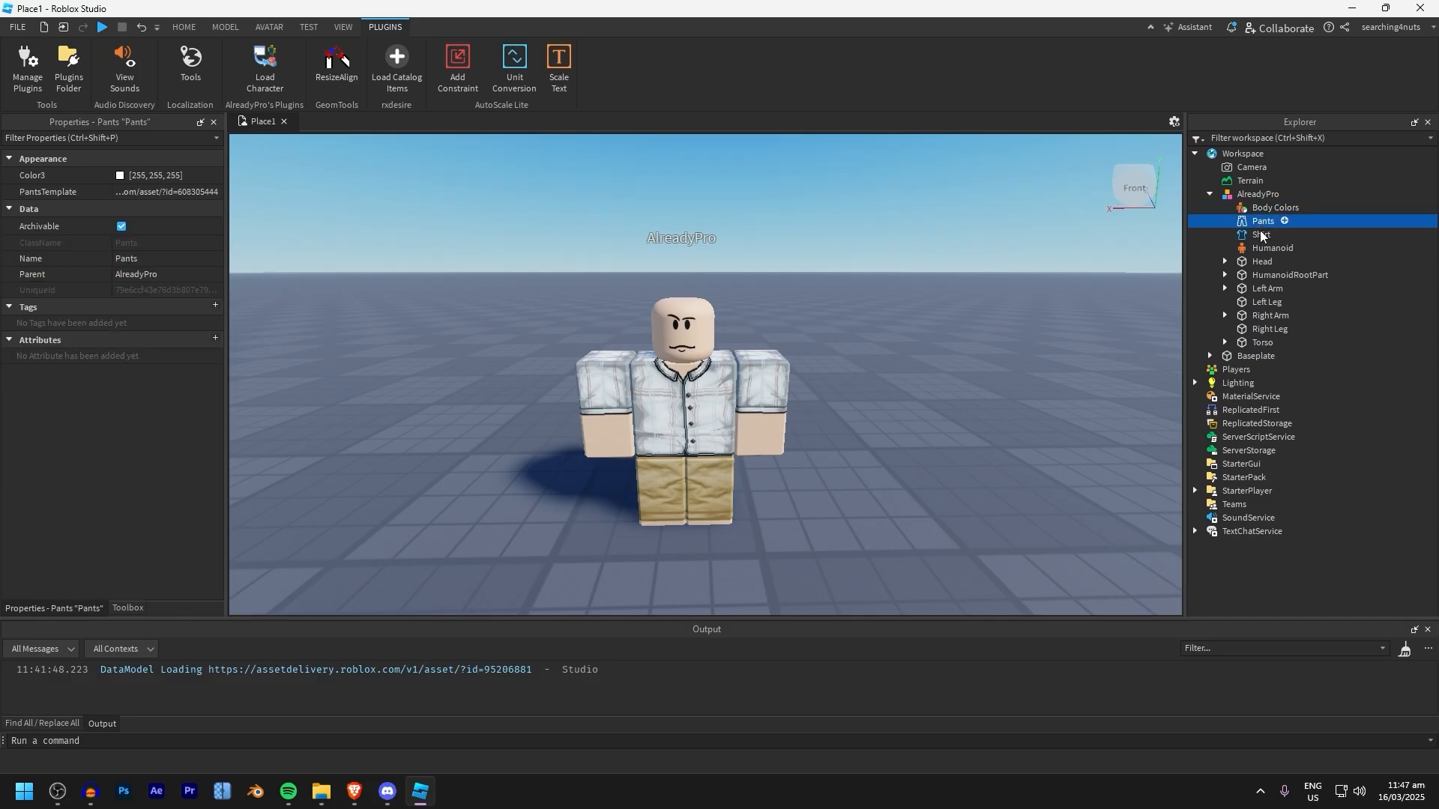
Select the whole character and open the Load Catalog Items plugin at its item ID entry
{"action": "left_click", "coordinate": [665, 436]}
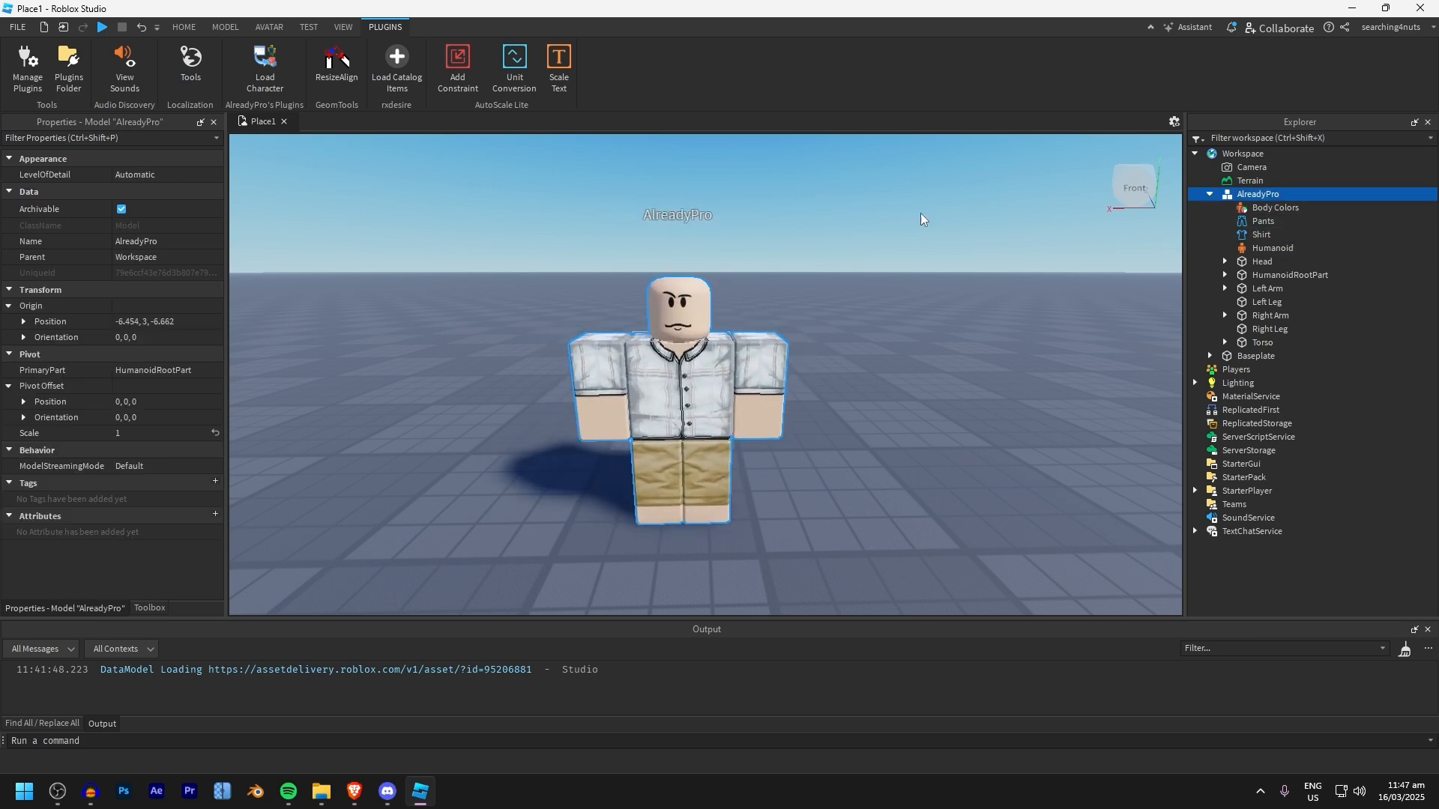
{"action": "left_click", "coordinate": [411, 71]}
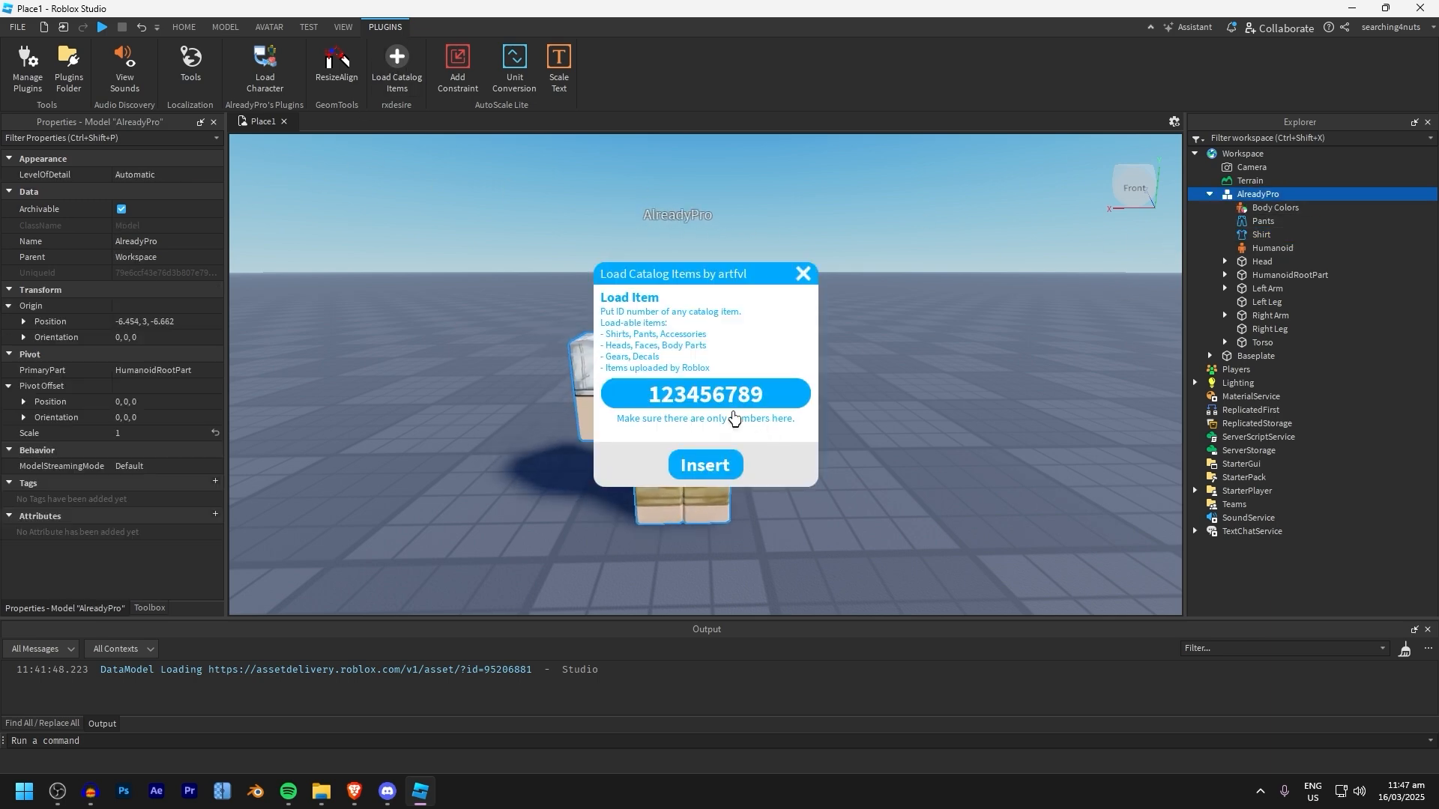
{"action": "left_click", "coordinate": [723, 393]}
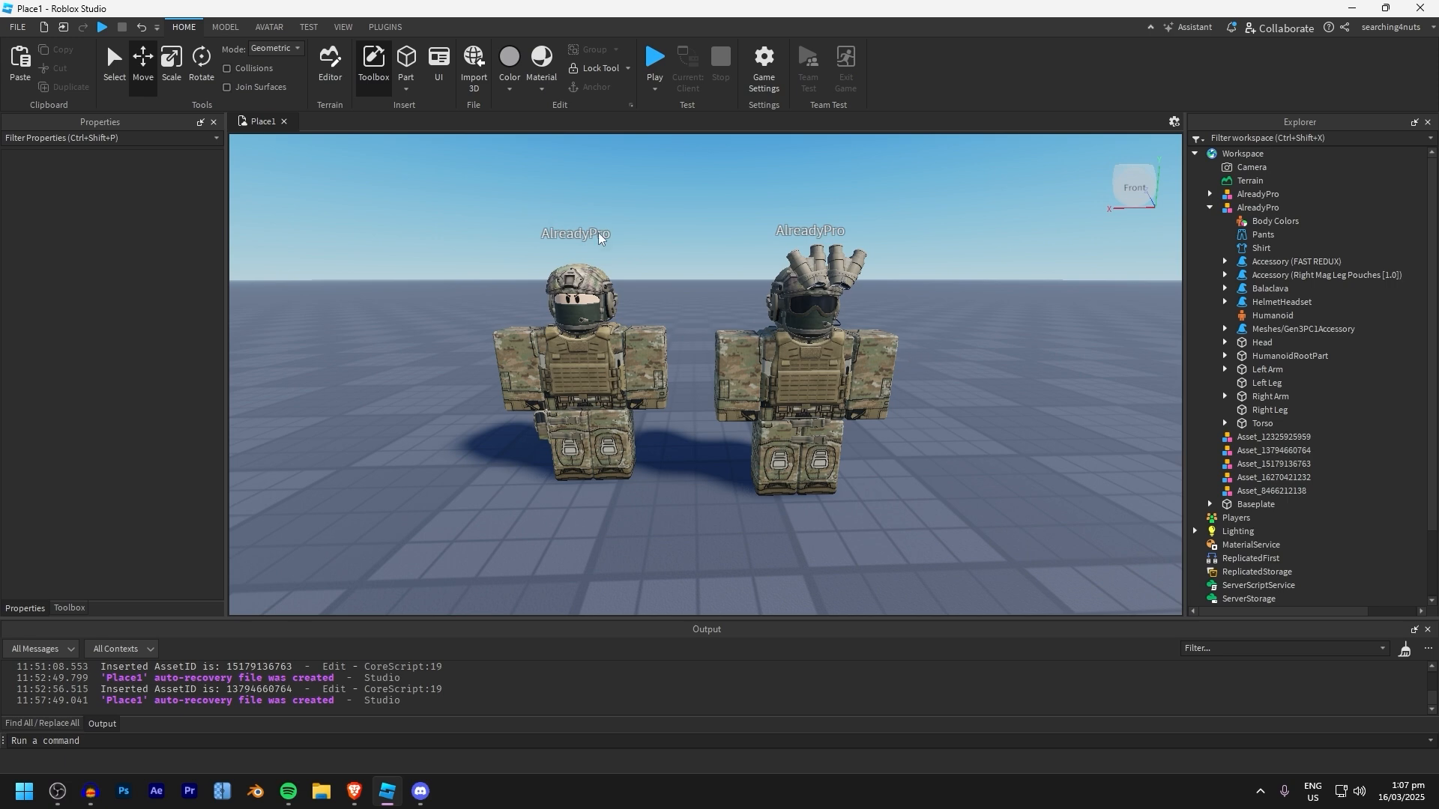
Select both military characters and set their origin position to 0,3,0
{"action": "left_click_drag", "start_coordinate": [341, 281], "coordinate": [1037, 504]}
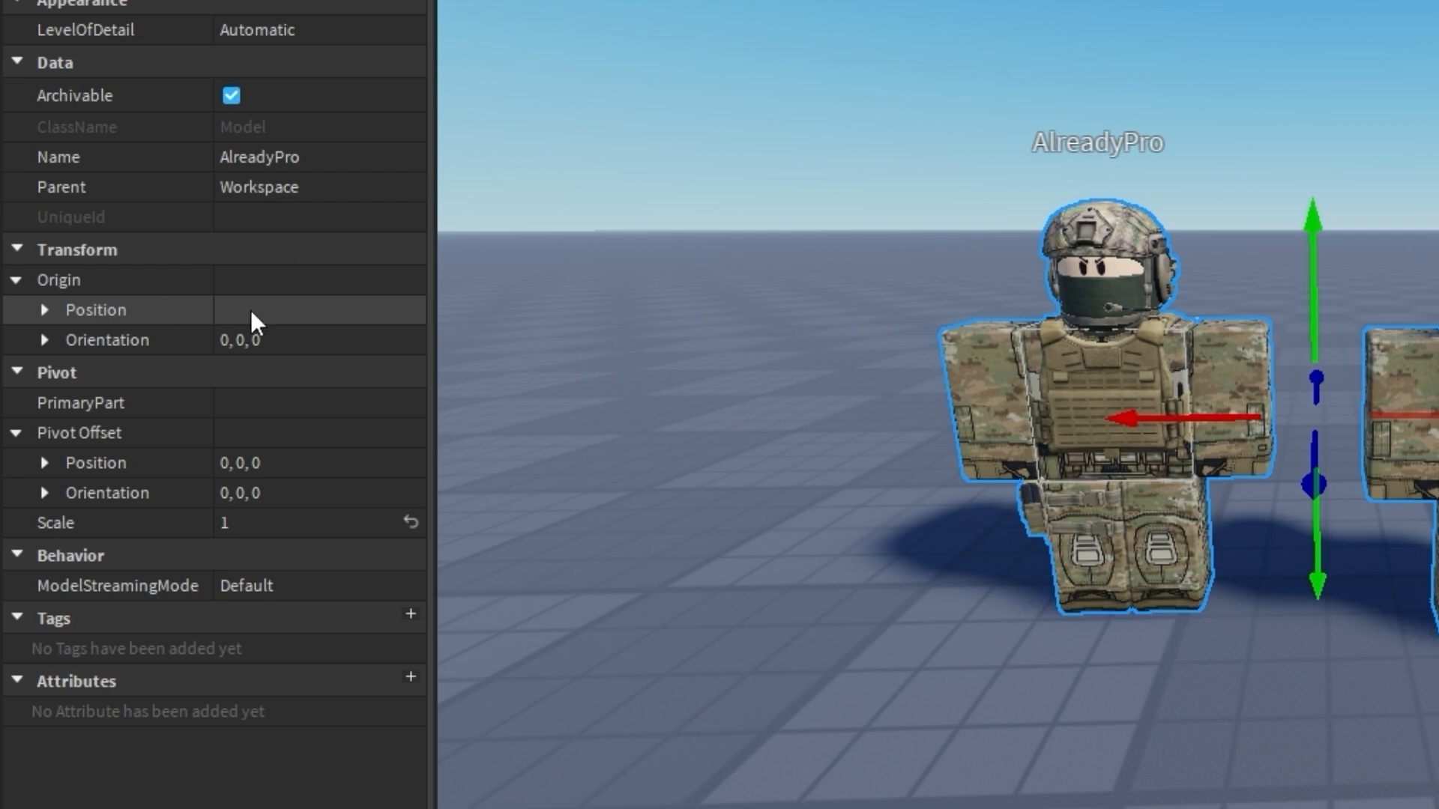
{"action": "left_click", "coordinate": [282, 309]}
{"action": "type", "text": "0,3,0"}
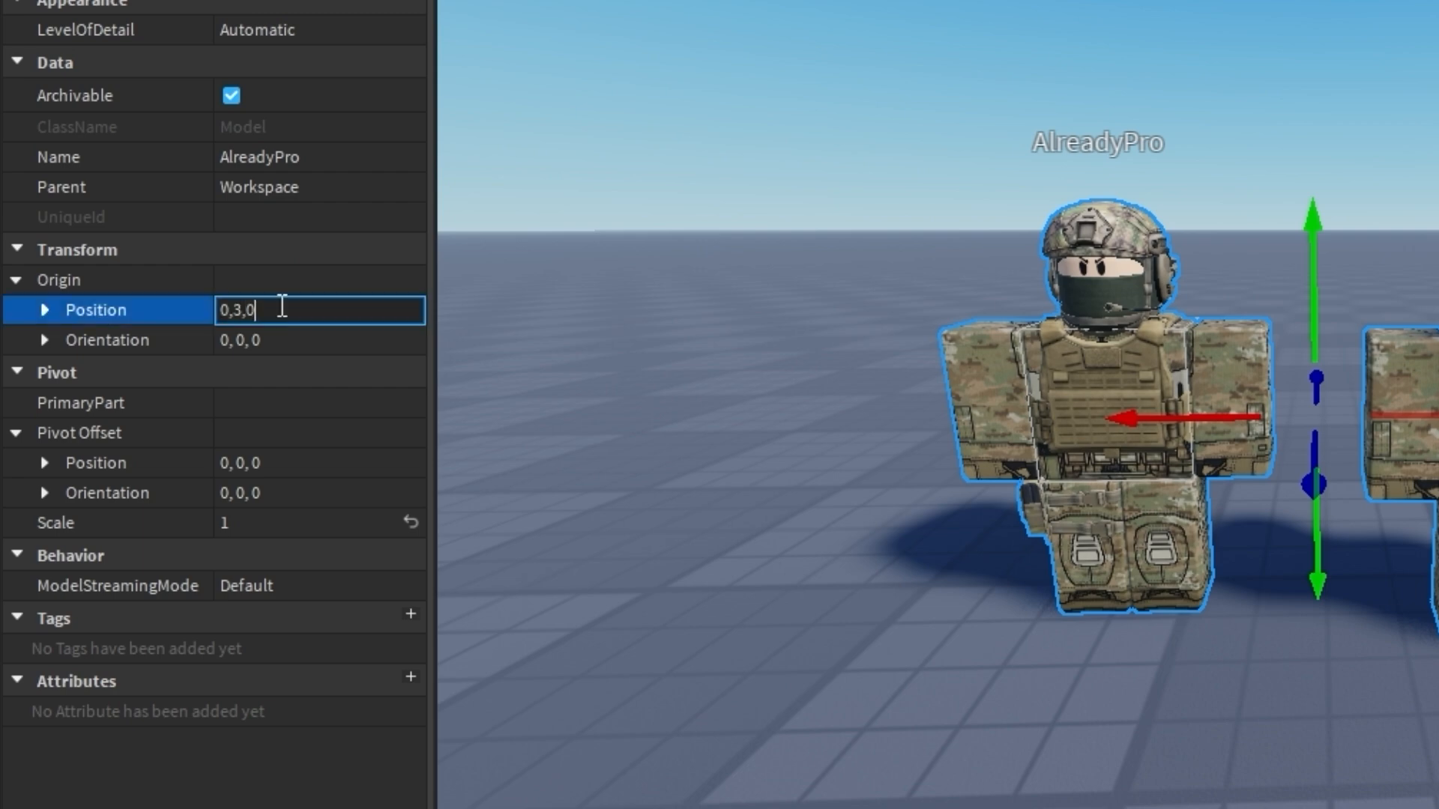
{"action": "key", "text": "Return"}
{"action": "key", "text": "f"}
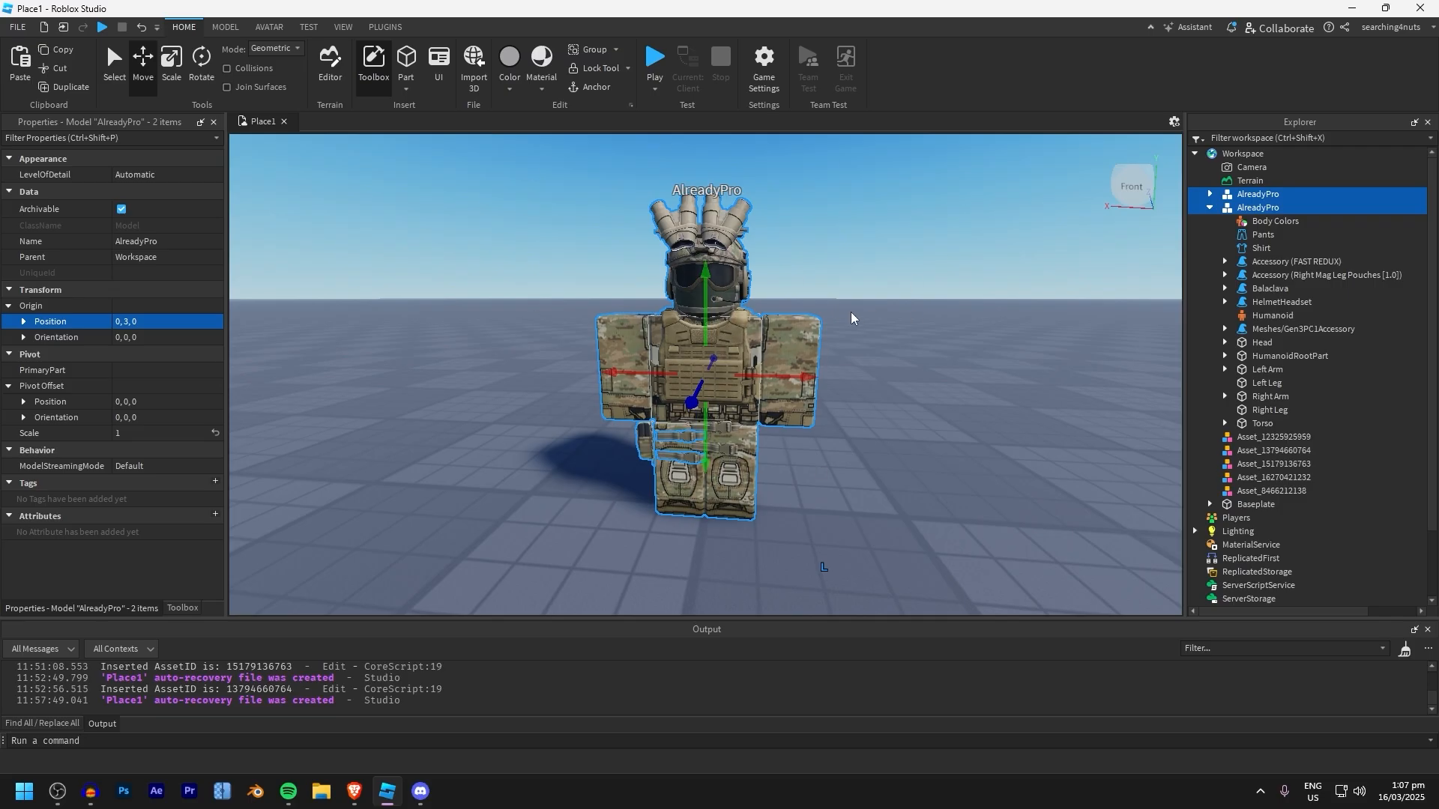
Move the helmeted character sideways so it stands beside the goggled character
{"action": "left_click", "coordinate": [792, 360]}
{"action": "left_click_drag", "start_coordinate": [793, 373], "coordinate": [788, 382]}
{"action": "left_click", "coordinate": [777, 348]}
Try to duplicate the goggled character and move the copy sideways
{"action": "key", "text": "ctrl+d"}
{"action": "left_click_drag", "start_coordinate": [791, 331], "coordinate": [646, 319]}
{"action": "key", "text": "ctrl+z"}
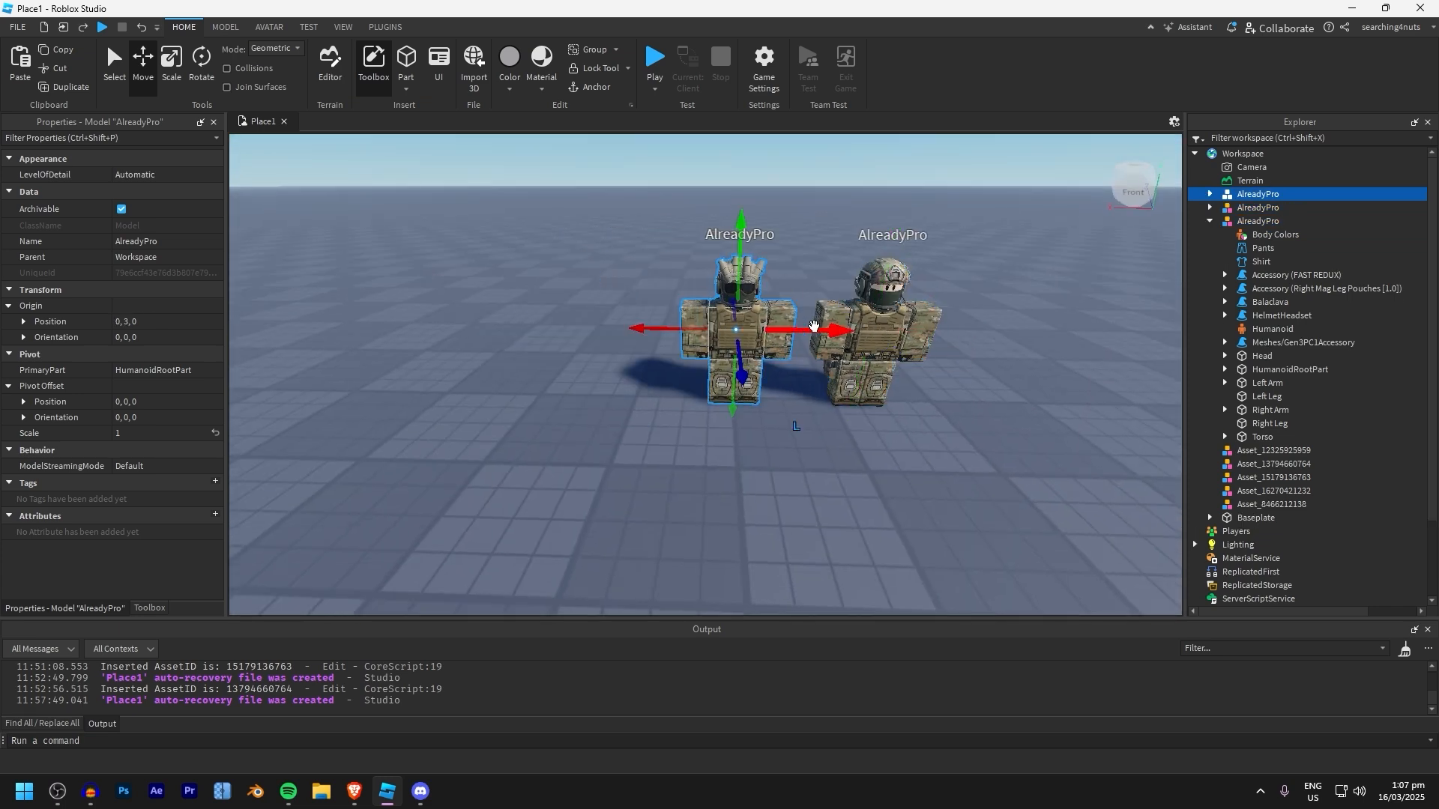
Select the two characters and export them as an OBJ file into the Military GFX 2025 project's Characters folder
{"action": "left_click_drag", "start_coordinate": [476, 252], "coordinate": [1021, 409]}
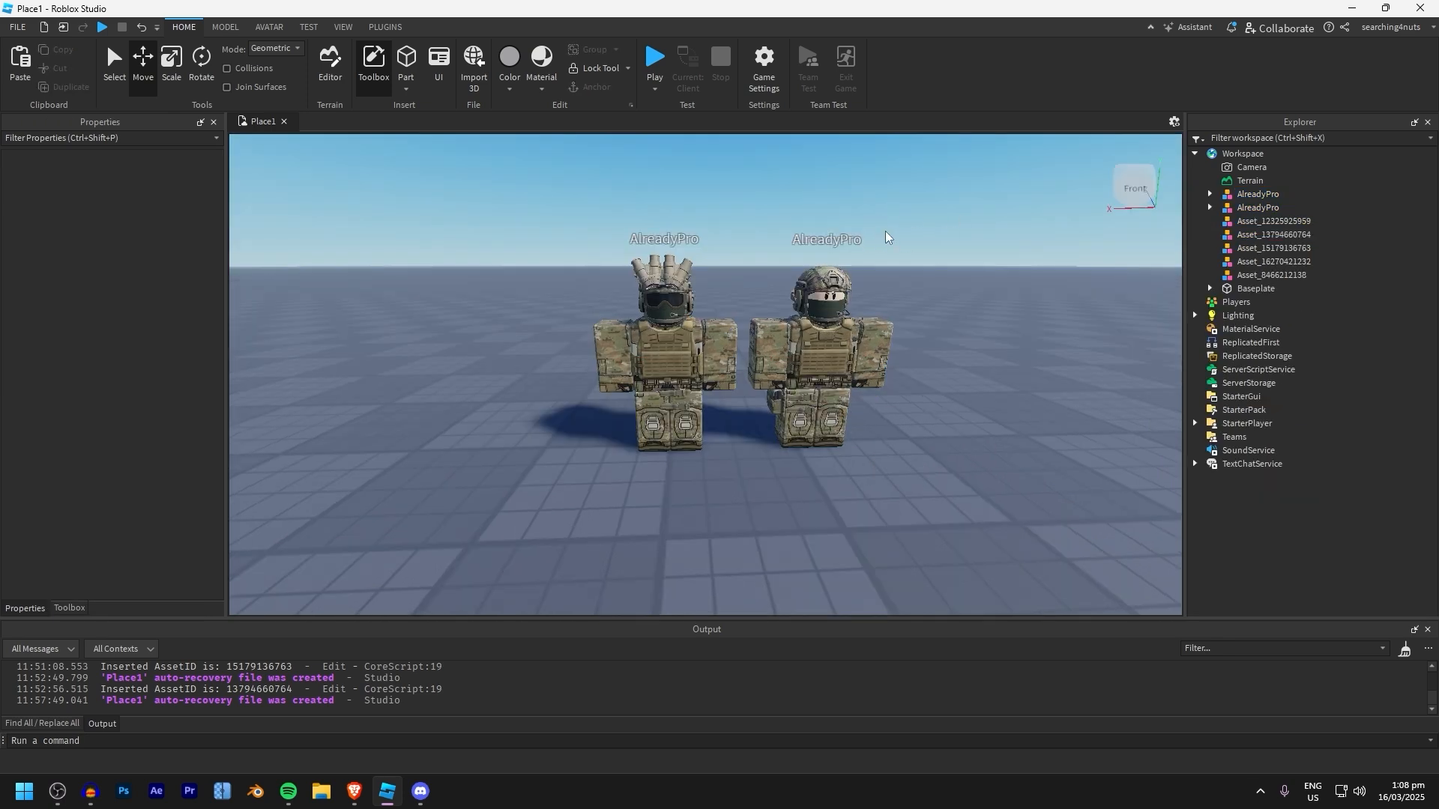
{"action": "left_click_drag", "start_coordinate": [505, 225], "coordinate": [1032, 529]}
{"action": "right_click", "coordinate": [866, 329]}
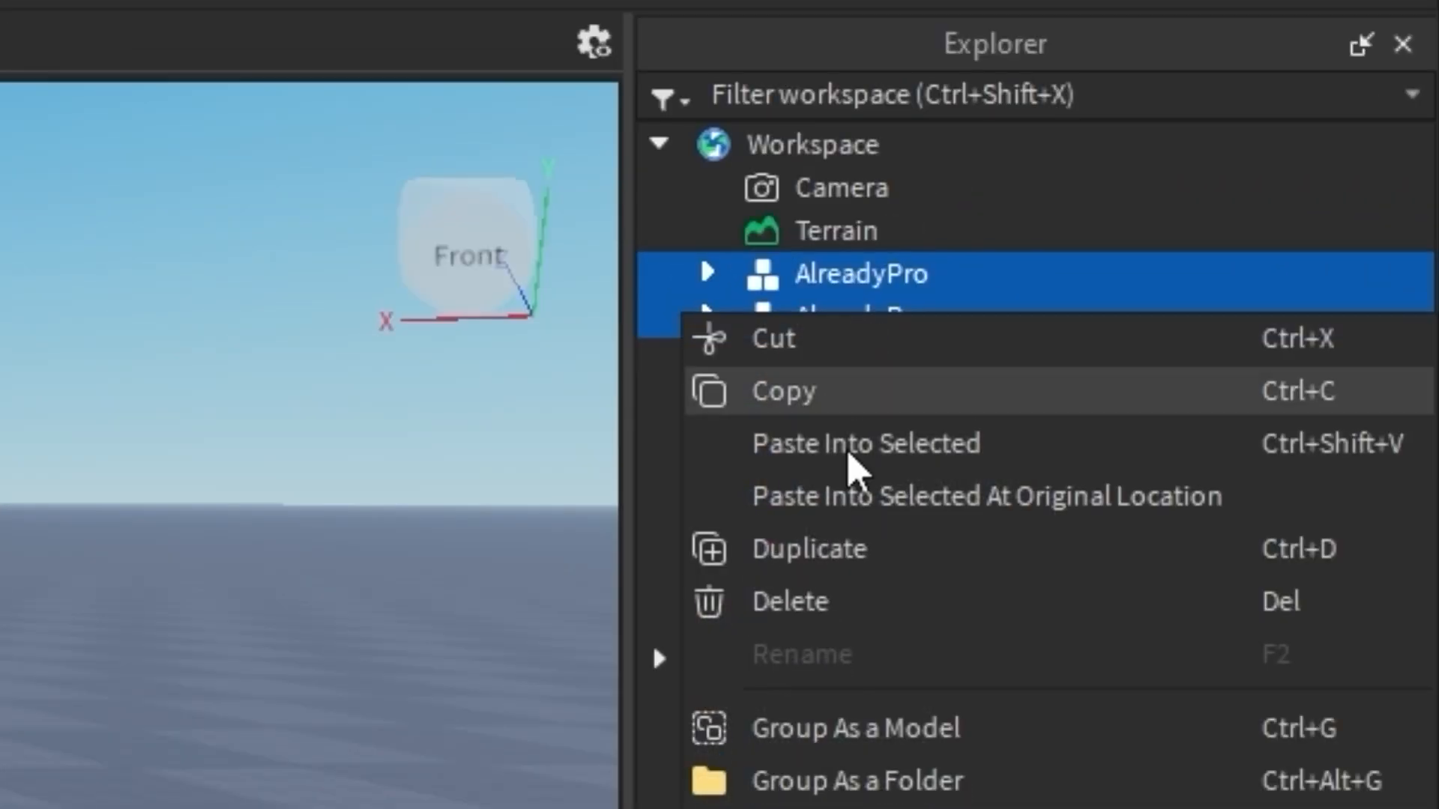
{"action": "left_click", "coordinate": [1060, 650]}
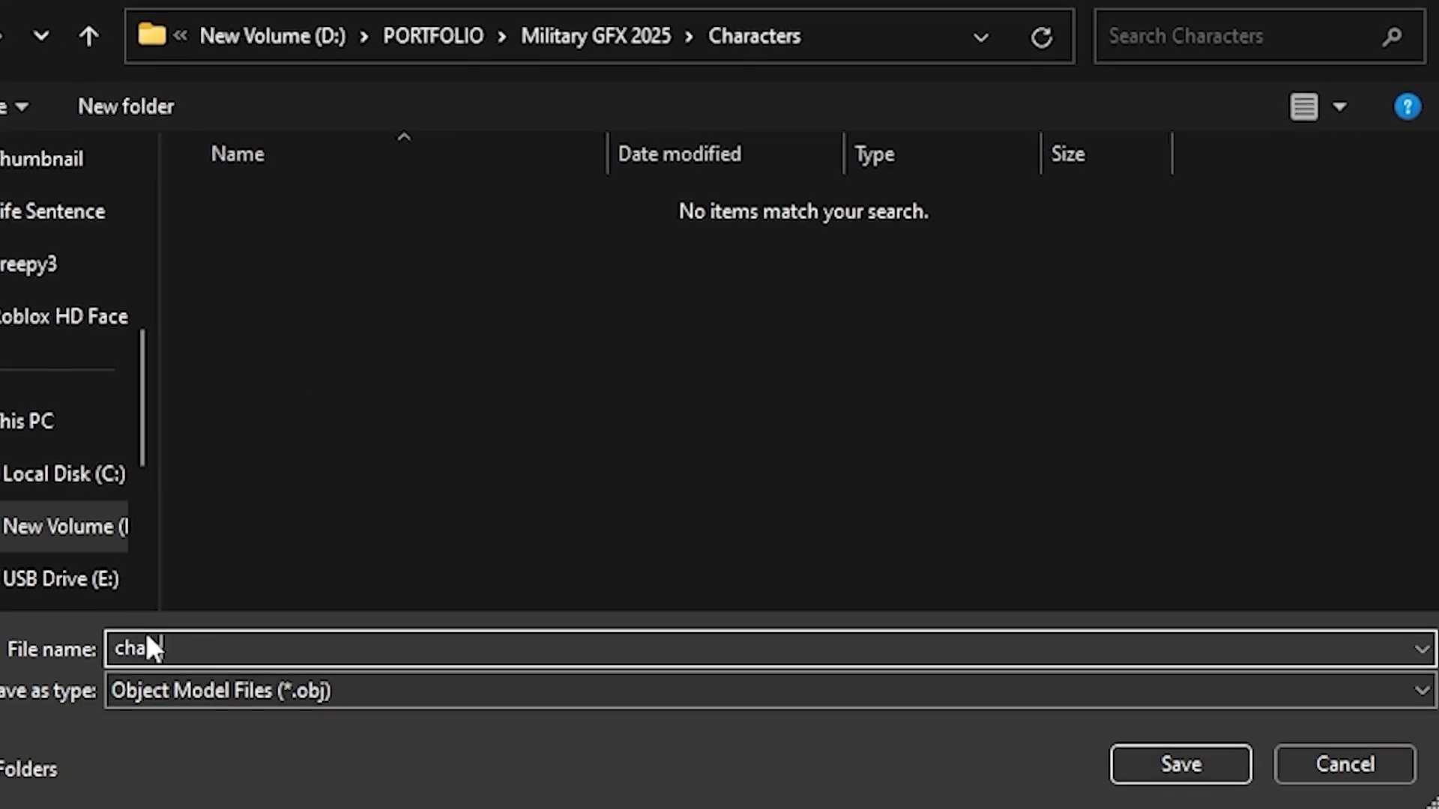
{"action": "left_click", "coordinate": [1182, 765]}
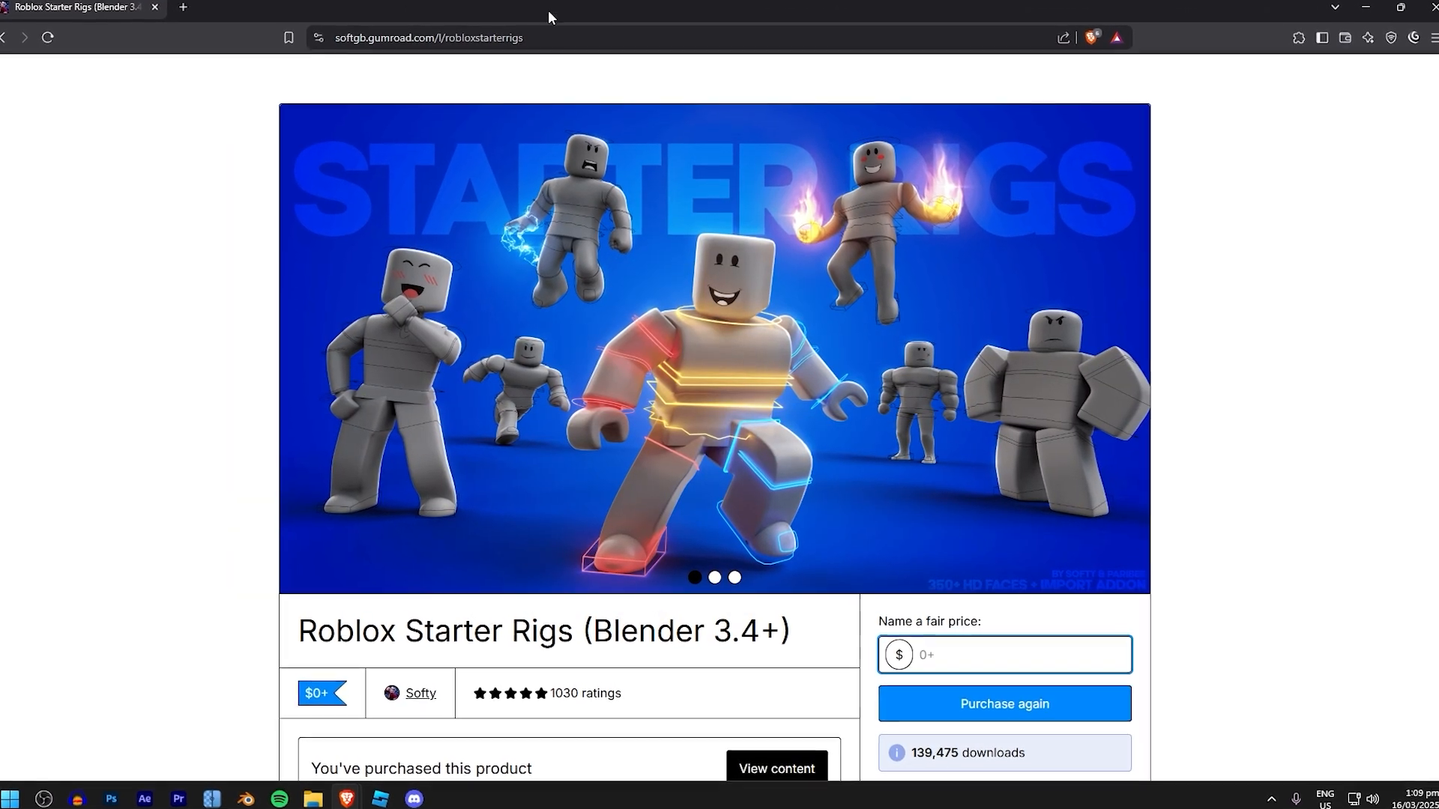
Examine the Roblox Starter Rigs (Blender 3.4+) page on Gumroad, including its price entry, preview images and description
{"action": "left_click_drag", "start_coordinate": [402, 39], "coordinate": [160, 69]}
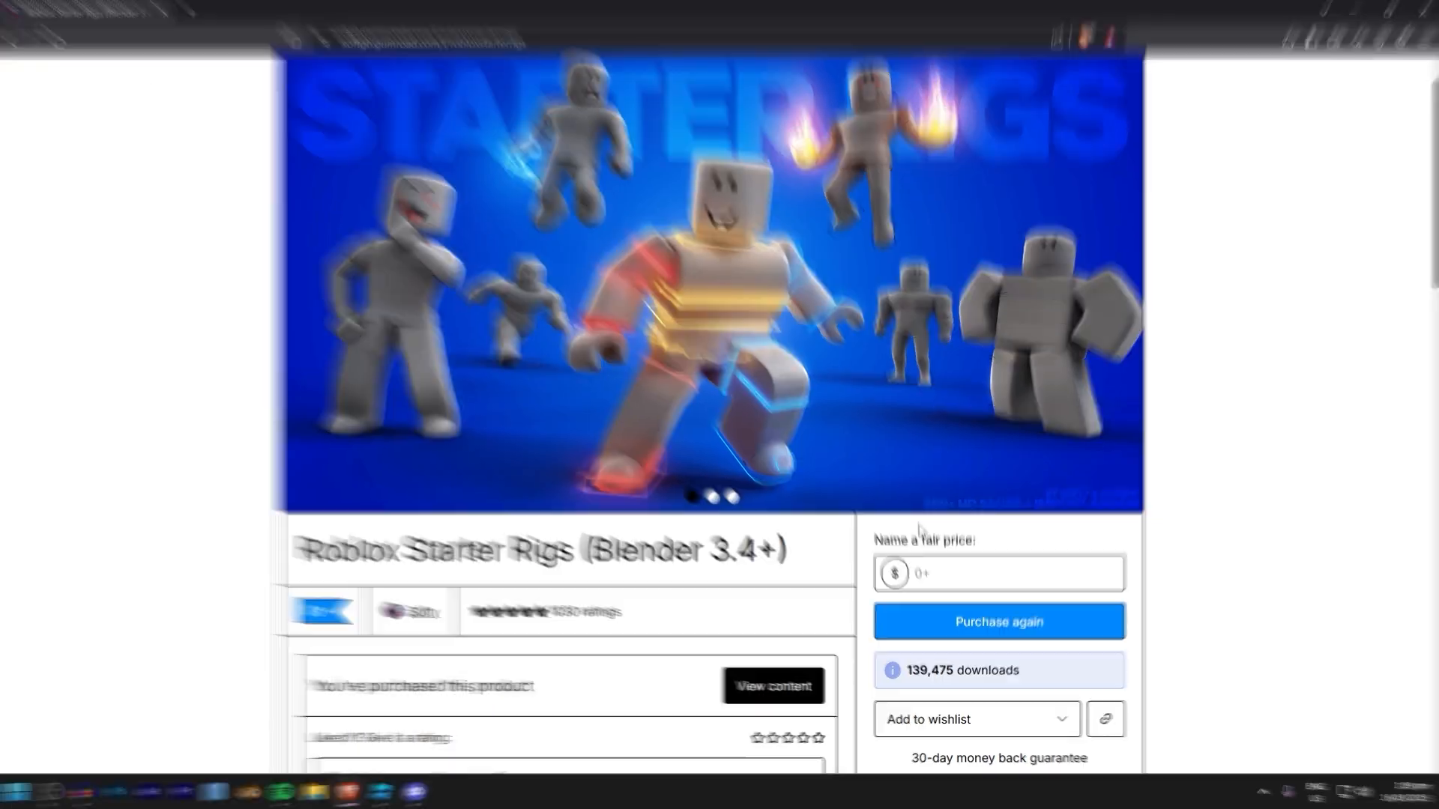
{"action": "left_click", "coordinate": [936, 647]}
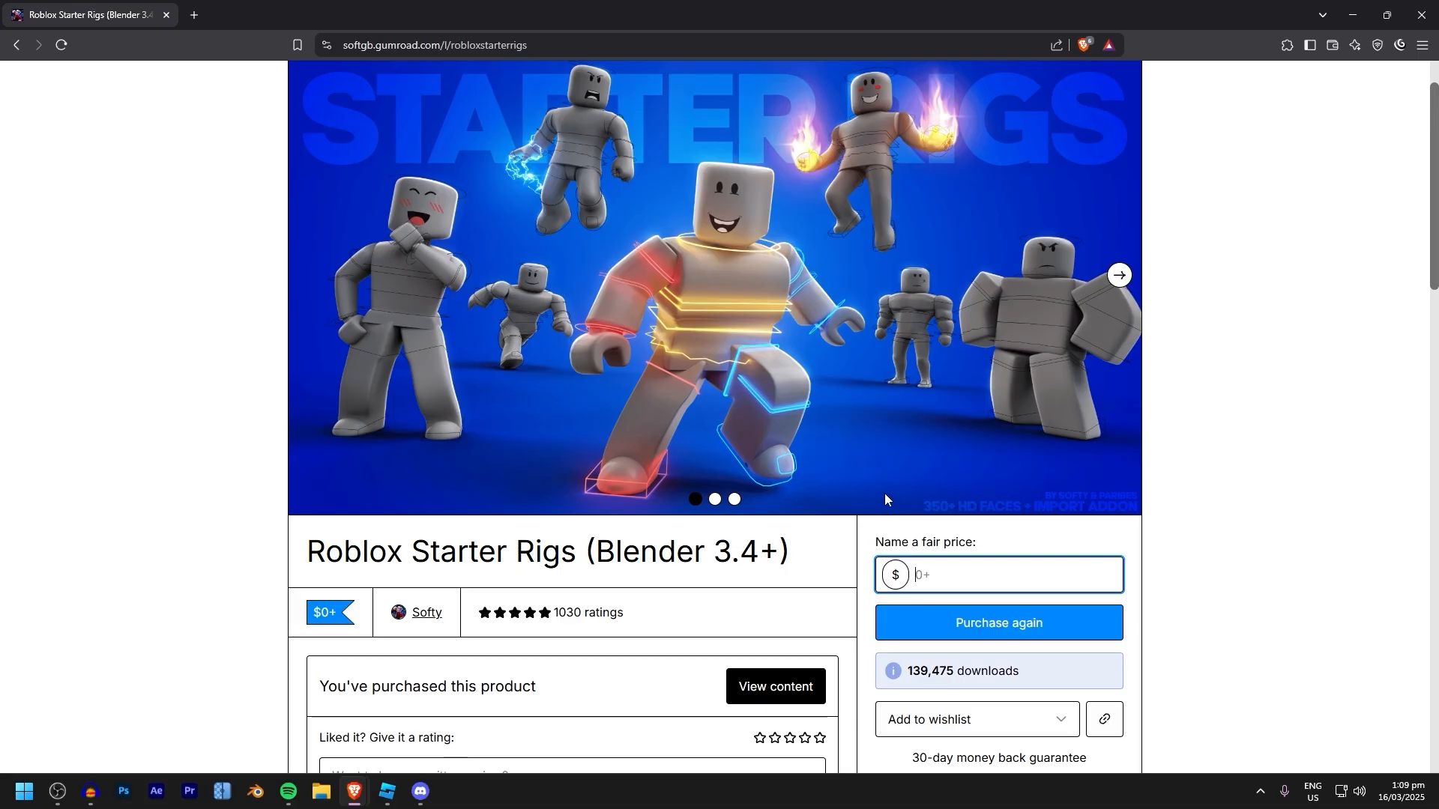
{"action": "scroll", "coordinate": [909, 299], "scroll_direction": "down", "scroll_amount": 2}
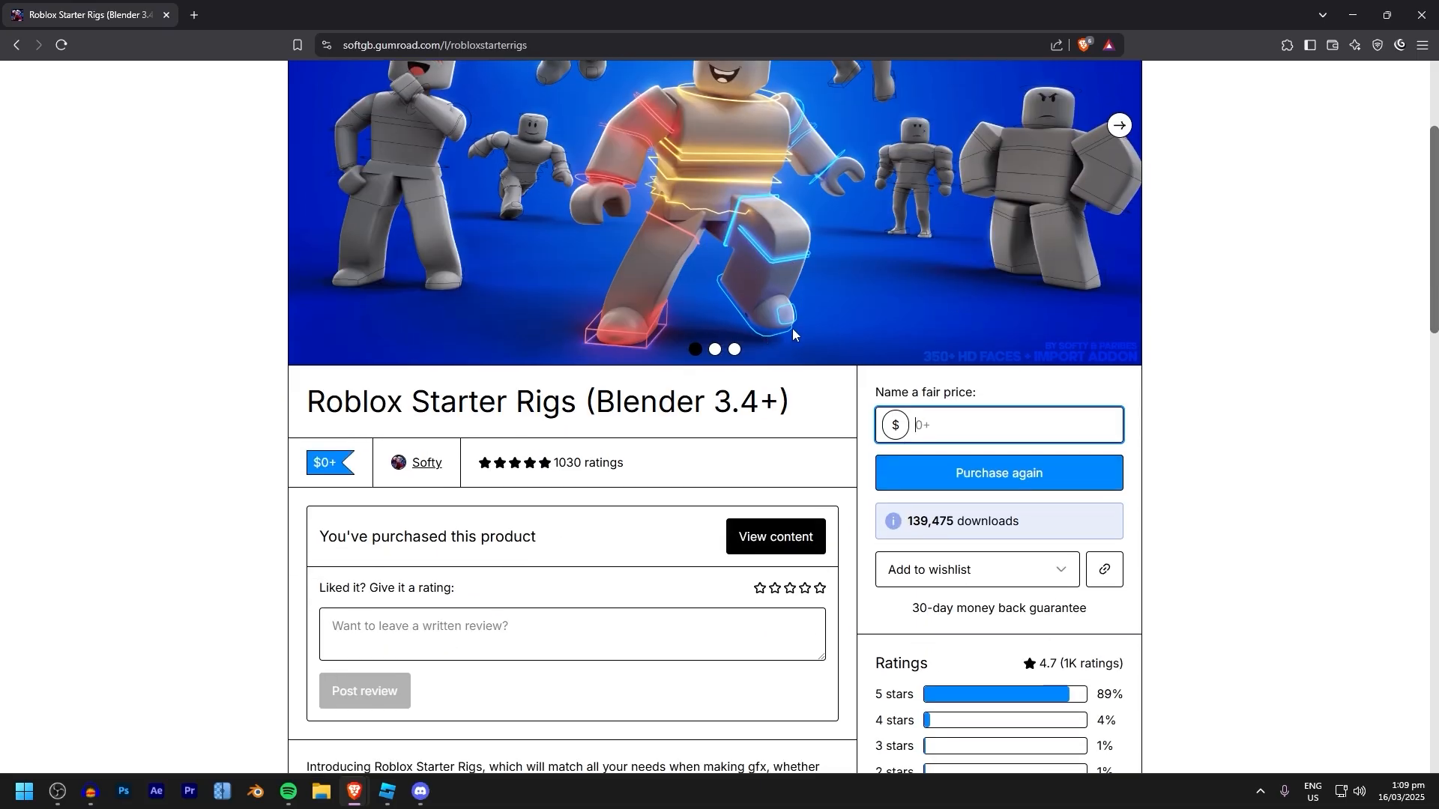
{"action": "scroll", "coordinate": [977, 282], "scroll_direction": "up", "scroll_amount": 3}
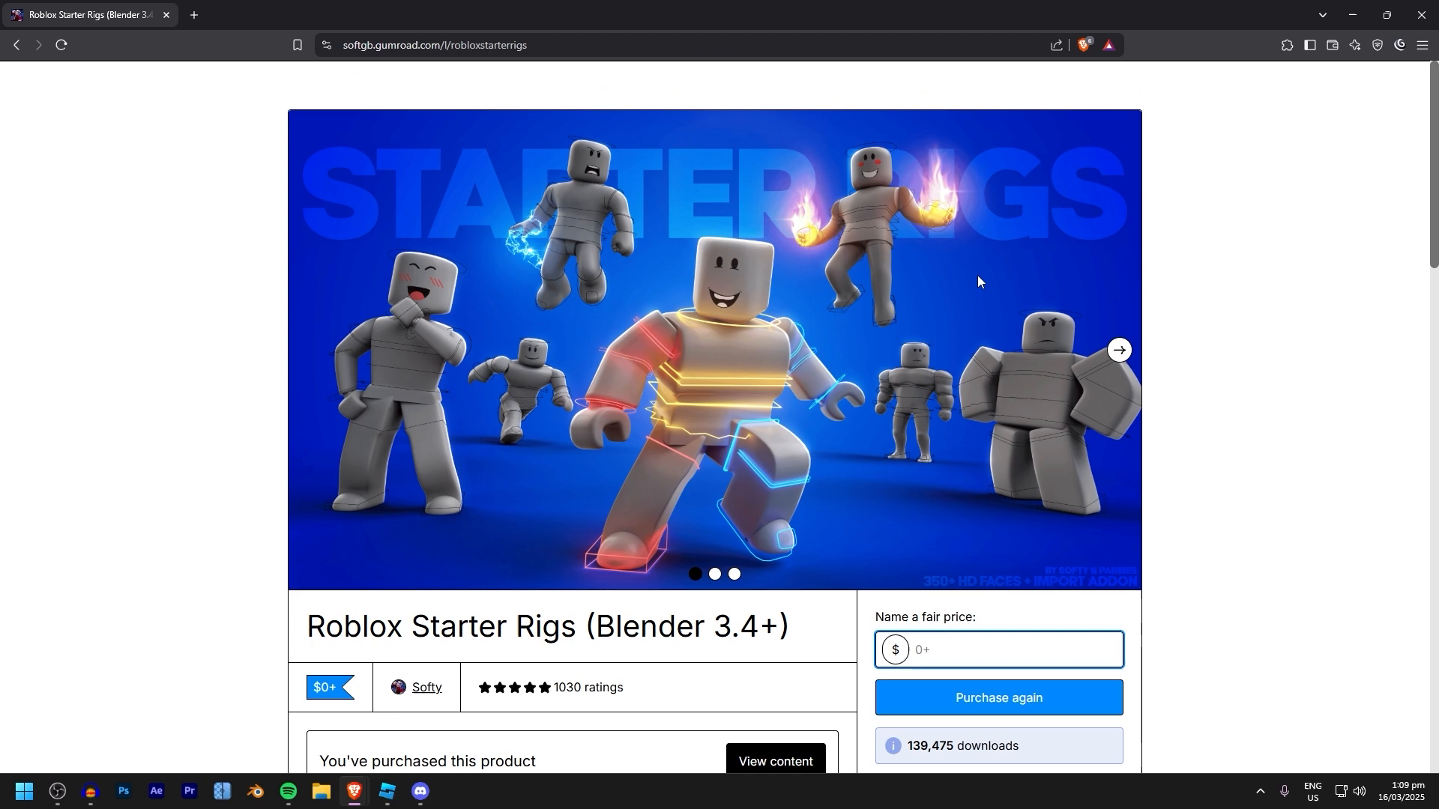
{"action": "left_click", "coordinate": [1119, 359]}
{"action": "left_click", "coordinate": [308, 350]}
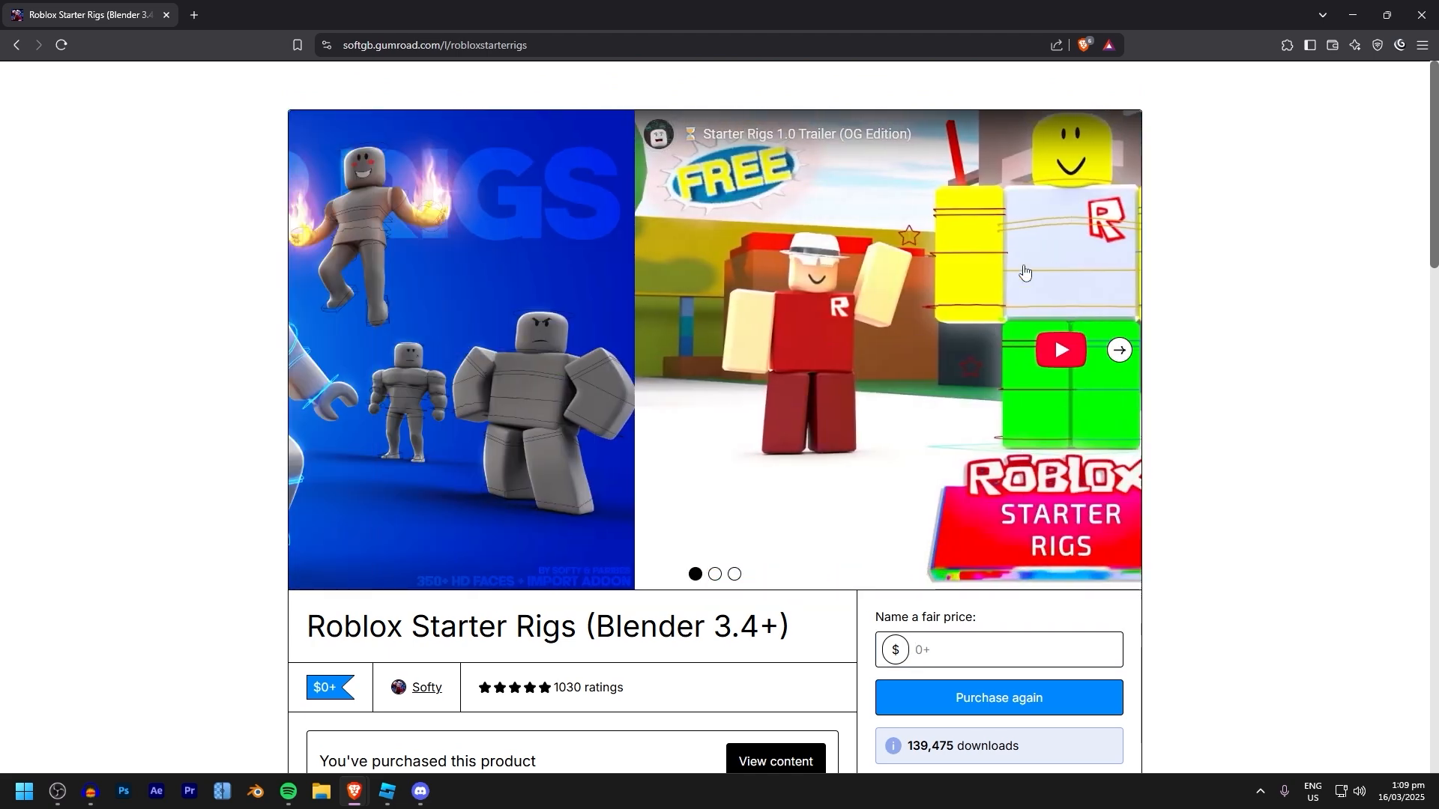
{"action": "triple_click", "coordinate": [963, 746]}
{"action": "scroll", "coordinate": [963, 746], "scroll_direction": "down", "scroll_amount": 2}
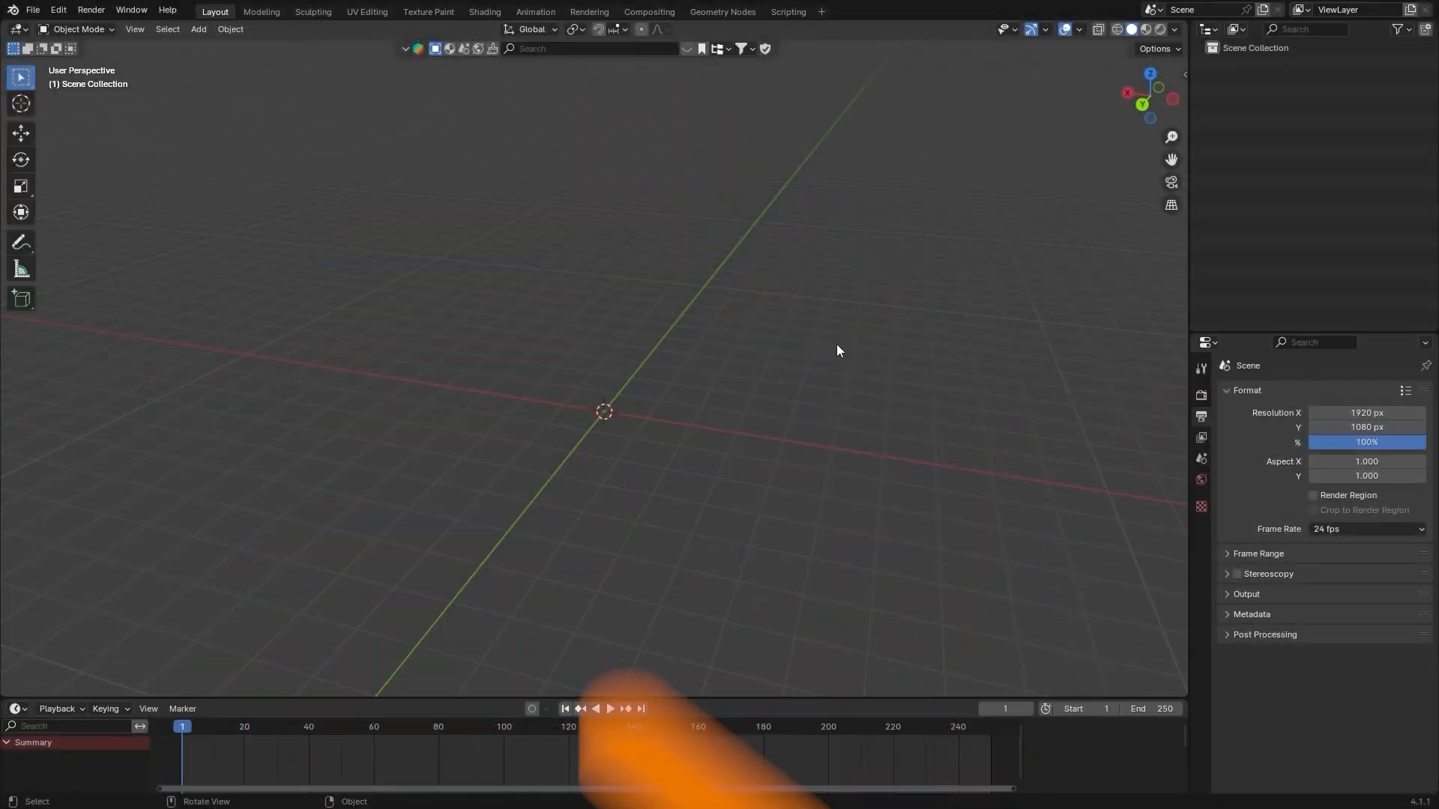
In Blender, install and enable the Roblox Starter Rigs add-on from Roblox Starter Rigs v1.2 (1).zip
{"action": "left_click", "coordinate": [59, 10]}
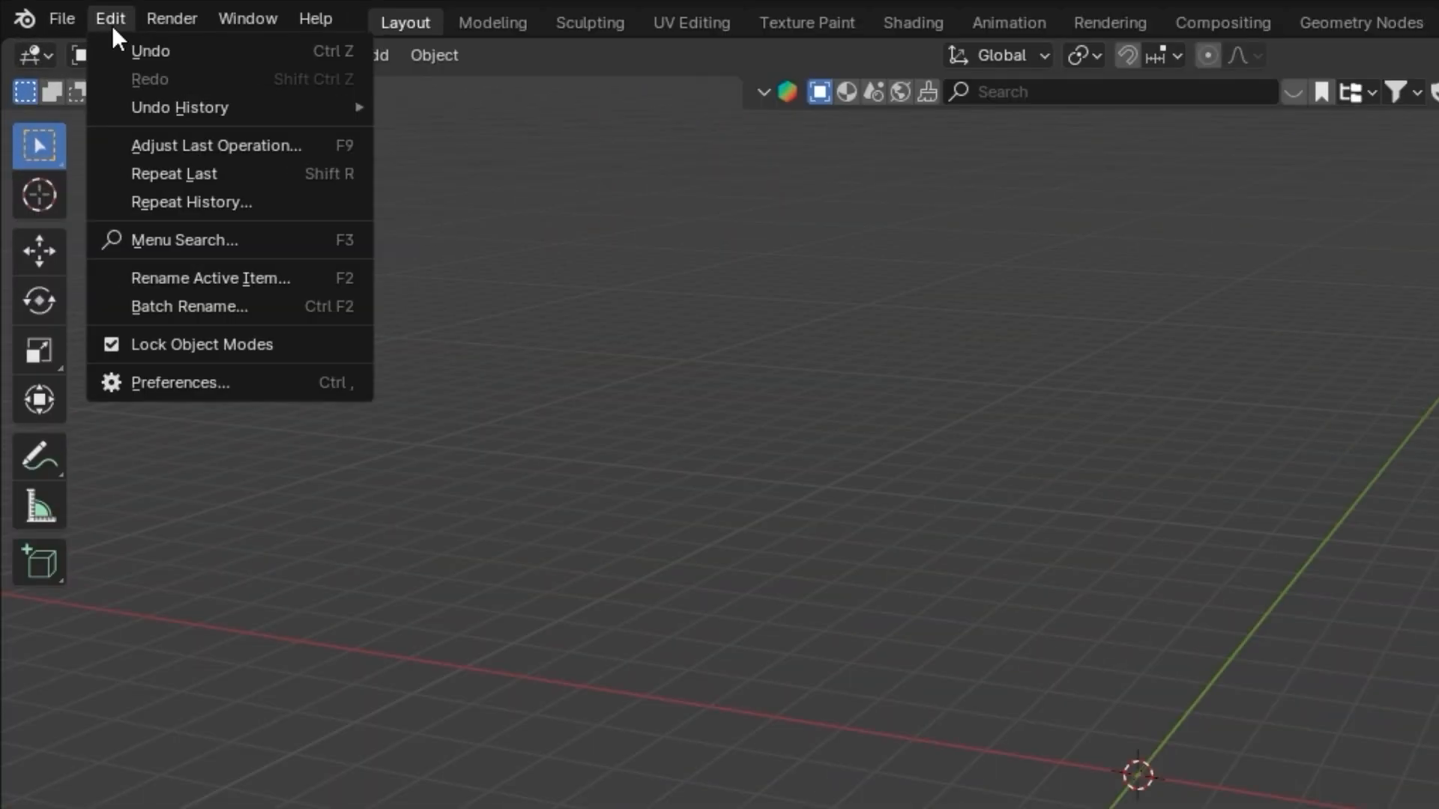
{"action": "left_click", "coordinate": [195, 381]}
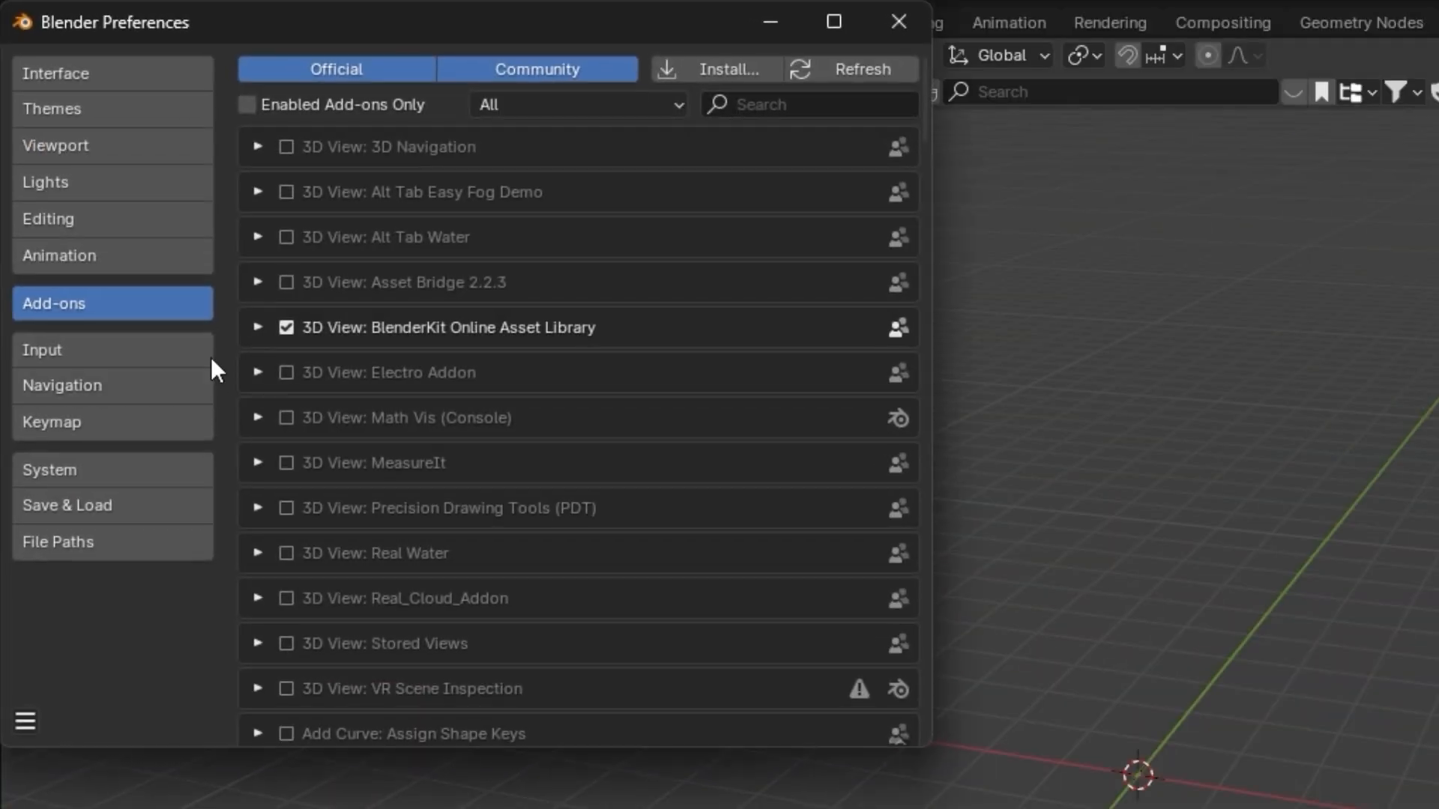
{"action": "left_click", "coordinate": [712, 64]}
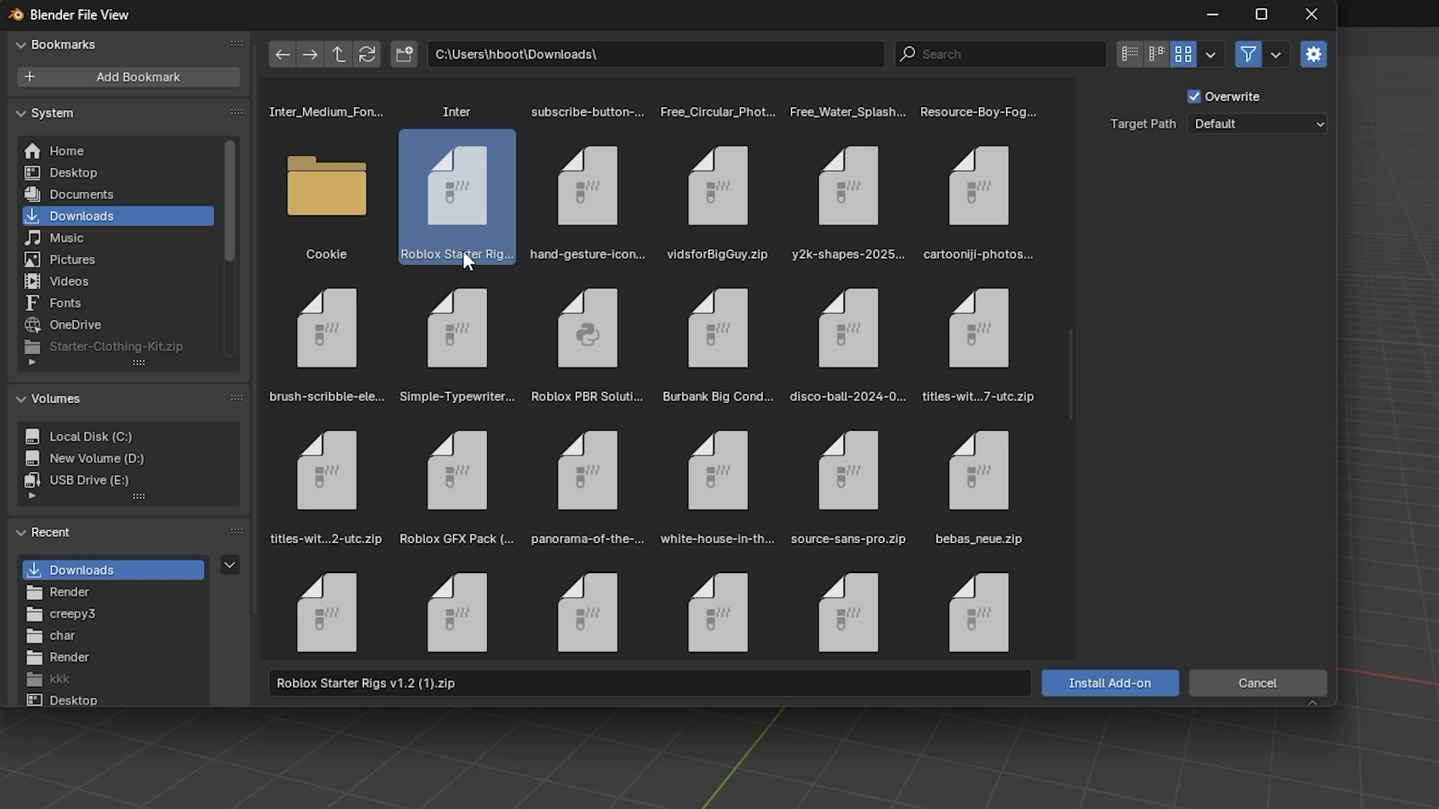
{"action": "left_click", "coordinate": [1117, 685]}
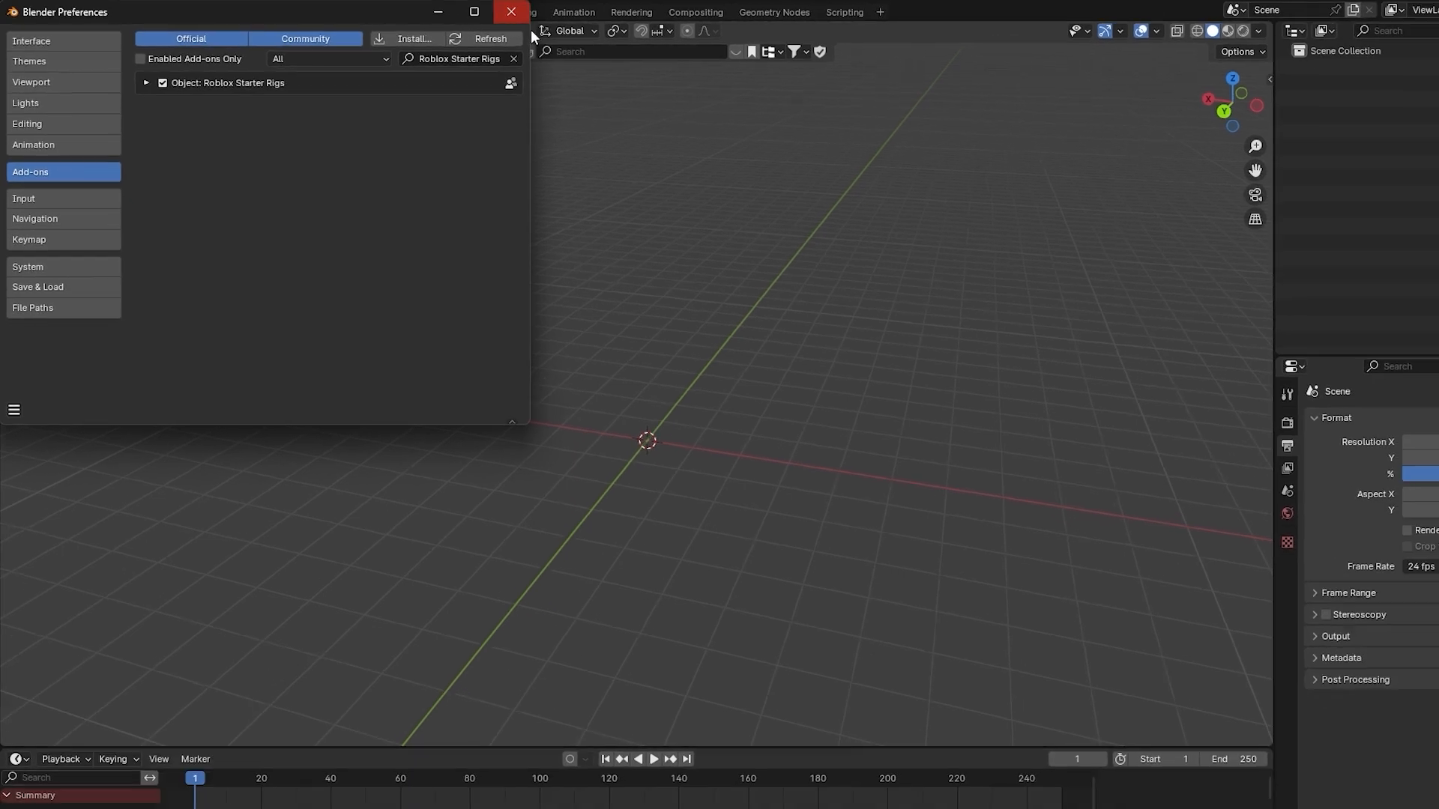
{"action": "left_click", "coordinate": [477, 12]}
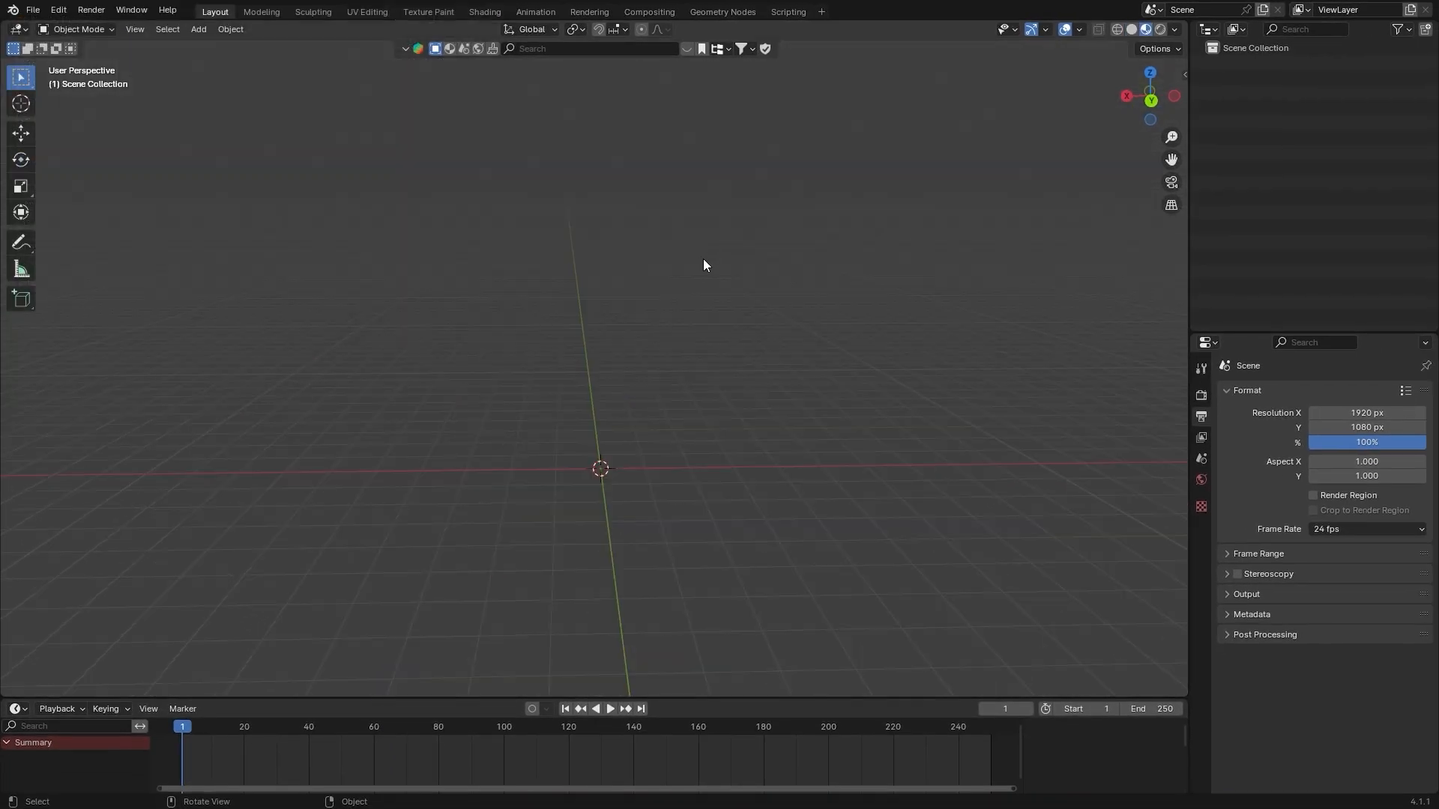
Import the characters' Wavefront OBJ file with Split By Object and Split By Group enabled
{"action": "left_click", "coordinate": [33, 9]}
{"action": "mouse_move", "coordinate": [62, 223]}
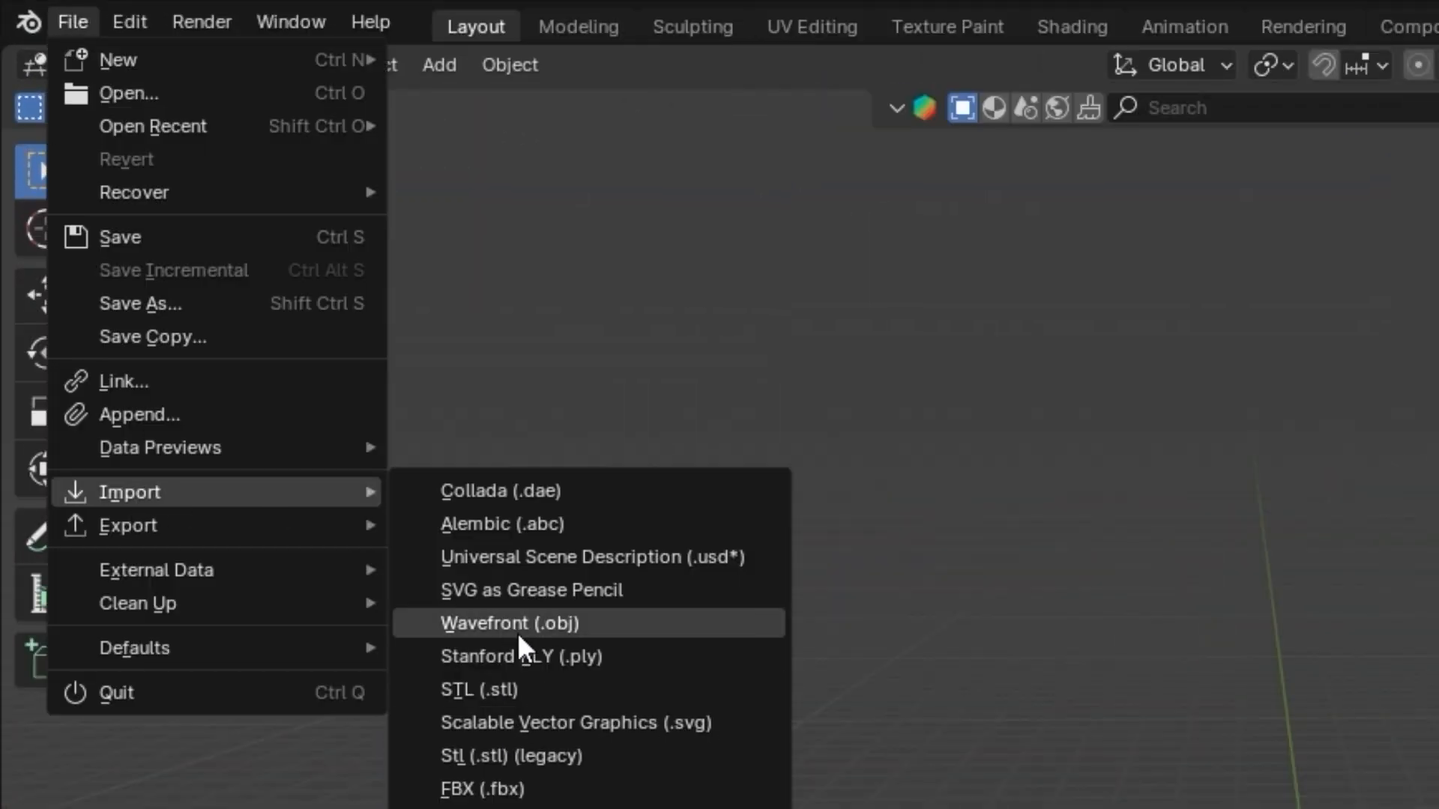
{"action": "left_click", "coordinate": [517, 623]}
{"action": "left_click_drag", "start_coordinate": [613, 209], "coordinate": [569, 177]}
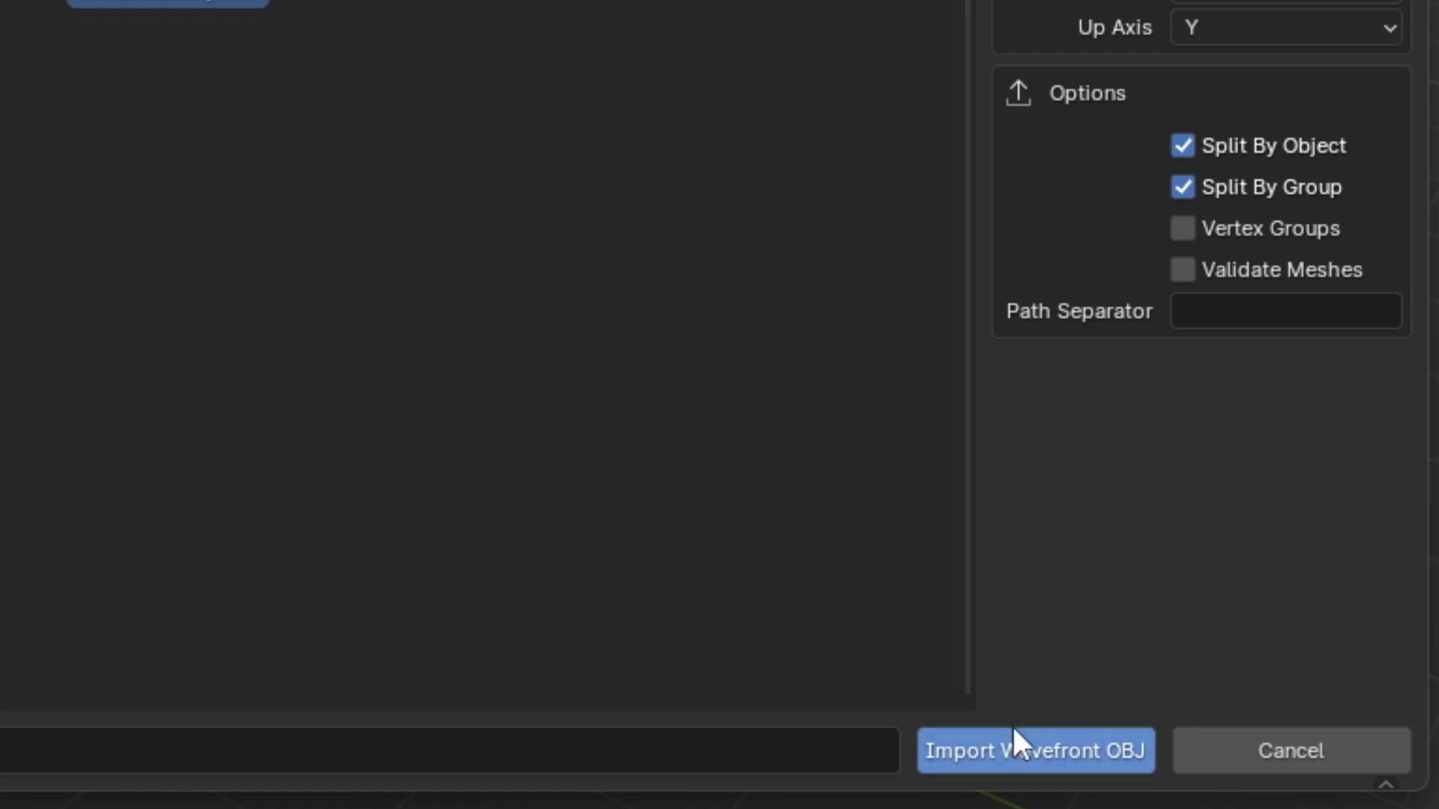
{"action": "left_click", "coordinate": [1013, 735]}
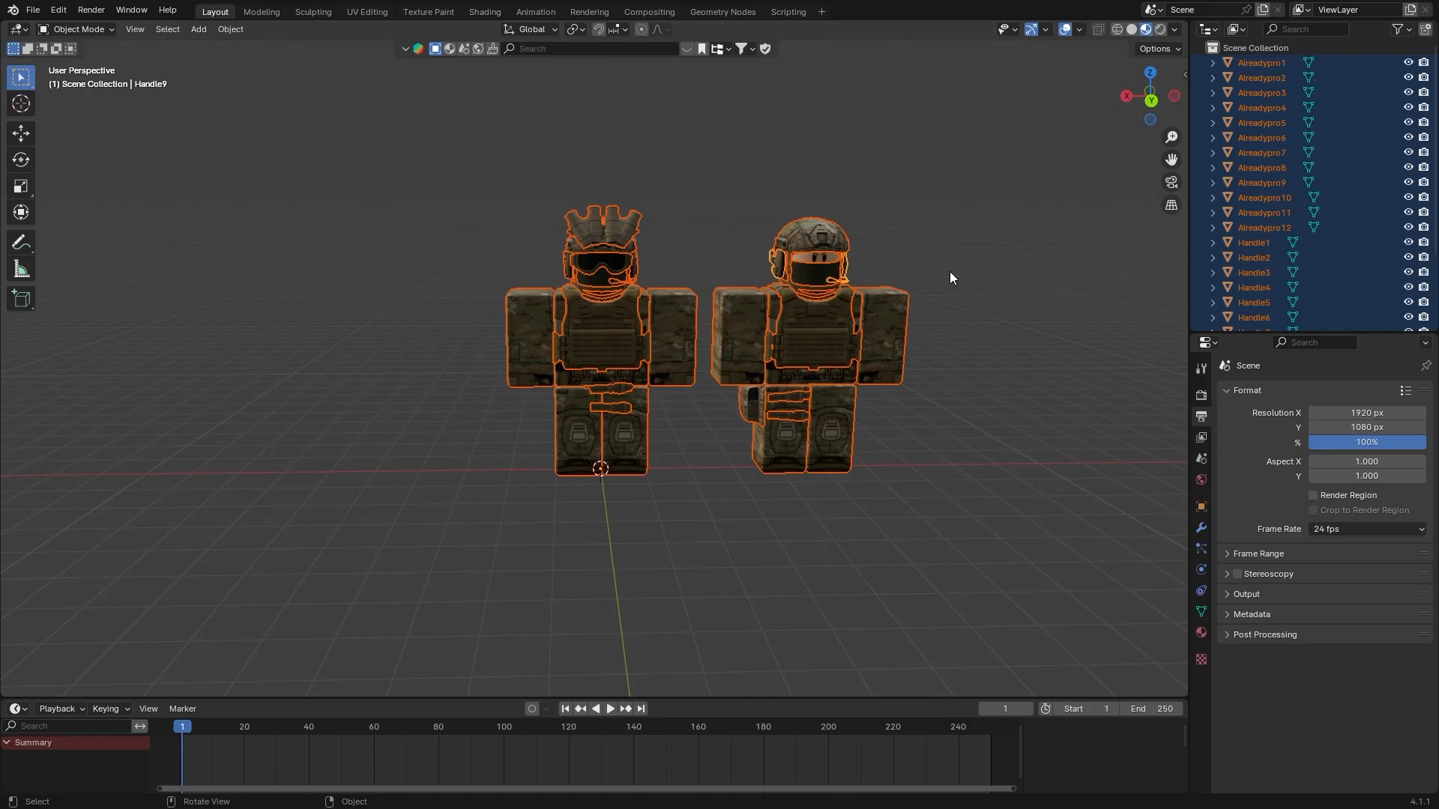
Select individual gear and body parts of the first character to check how the import was split
{"action": "scroll", "coordinate": [739, 295], "scroll_direction": "up", "scroll_amount": 3}
{"action": "left_click", "coordinate": [650, 130]}
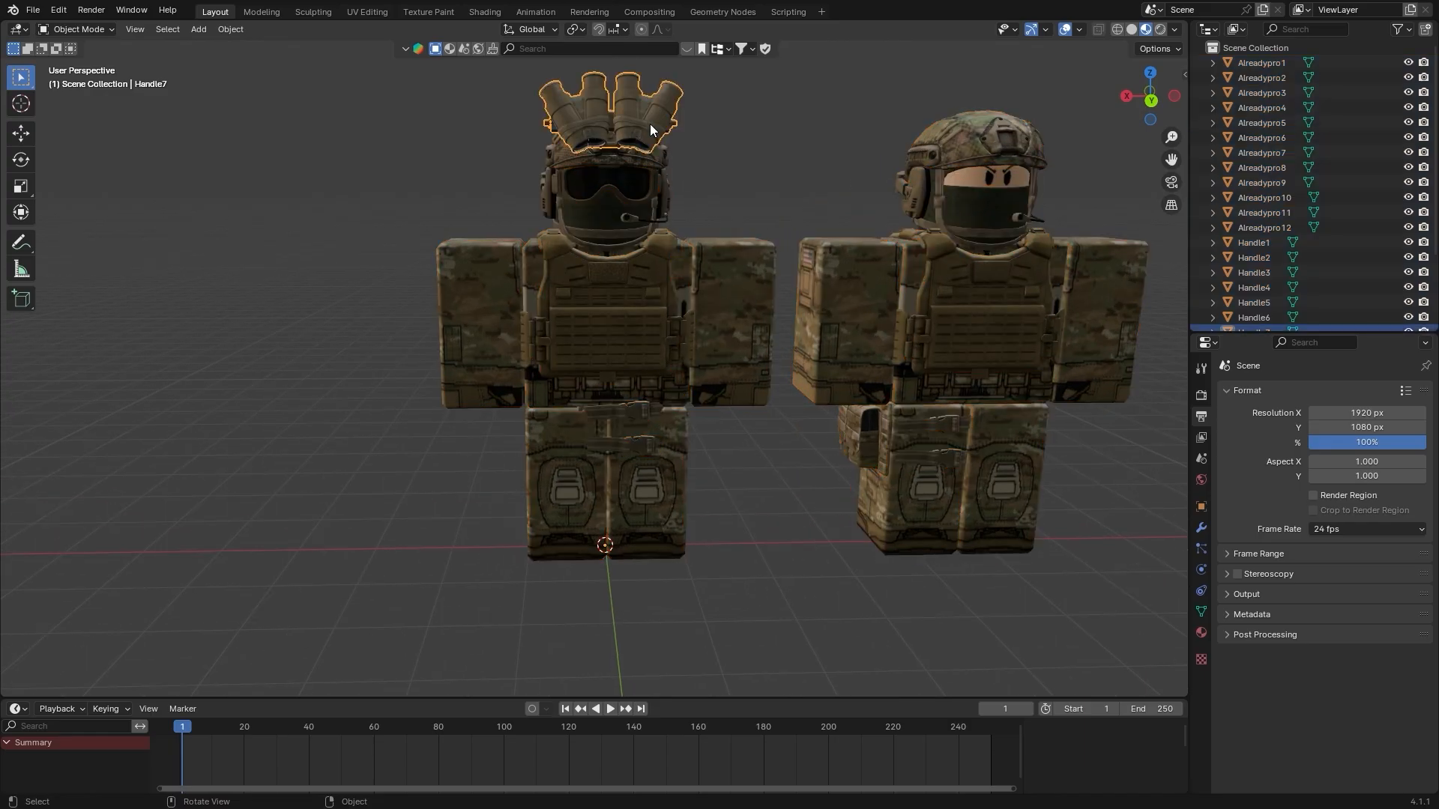
{"action": "left_click", "coordinate": [713, 270]}
{"action": "left_click", "coordinate": [659, 277]}
{"action": "key", "text": "alt+a"}
{"action": "left_click", "coordinate": [666, 528]}
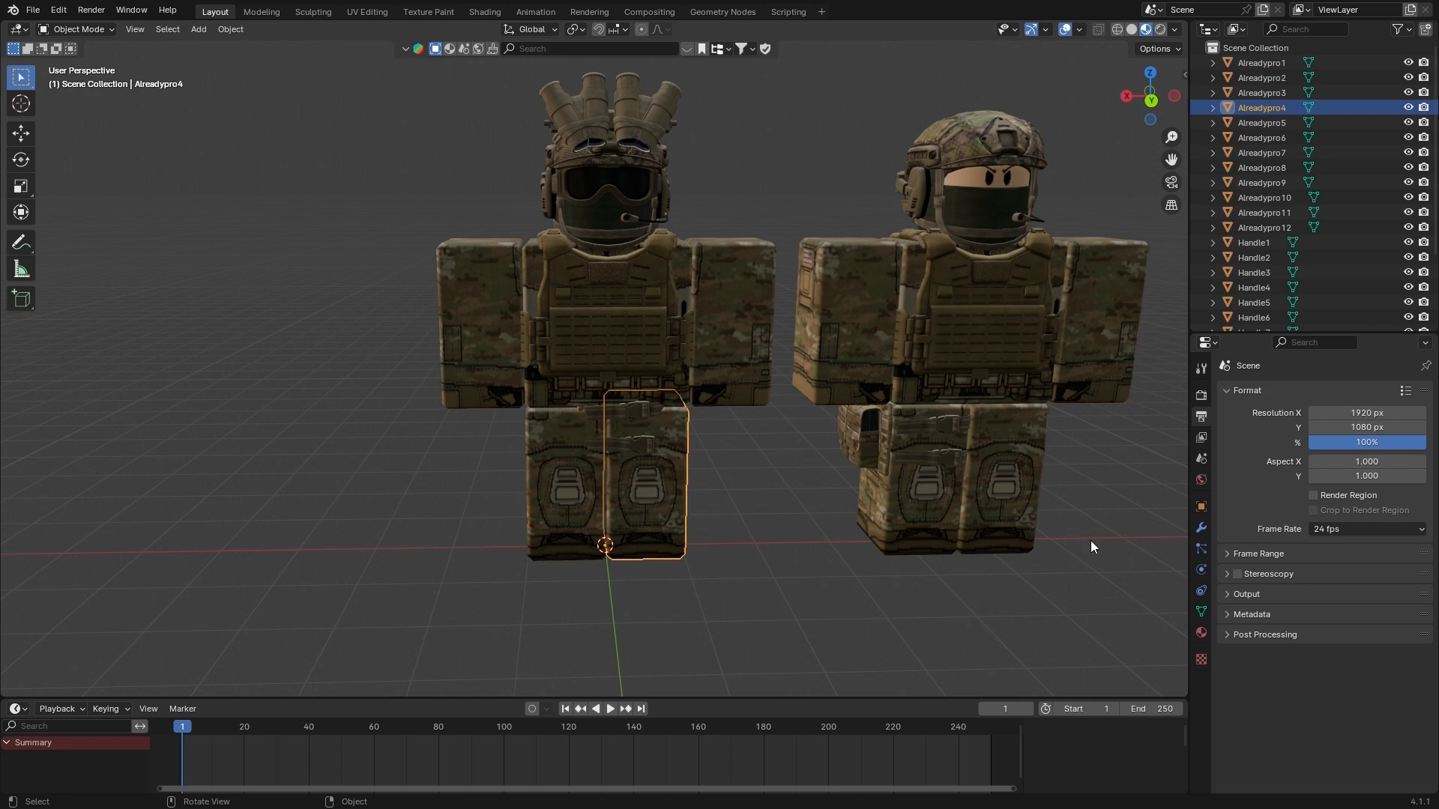
{"action": "left_click", "coordinate": [644, 444]}
Try selecting both characters' arms, legs, torsos and heads one by one in the viewport
{"action": "middle_click_drag", "start_coordinate": [802, 341], "coordinate": [817, 351]}
{"action": "middle_click_drag", "start_coordinate": [818, 351], "coordinate": [654, 307], "text": "shift"}
{"action": "left_click", "coordinate": [568, 278]}
{"action": "left_click", "coordinate": [664, 238], "text": "shift"}
{"action": "left_click", "coordinate": [727, 406], "text": "shift"}
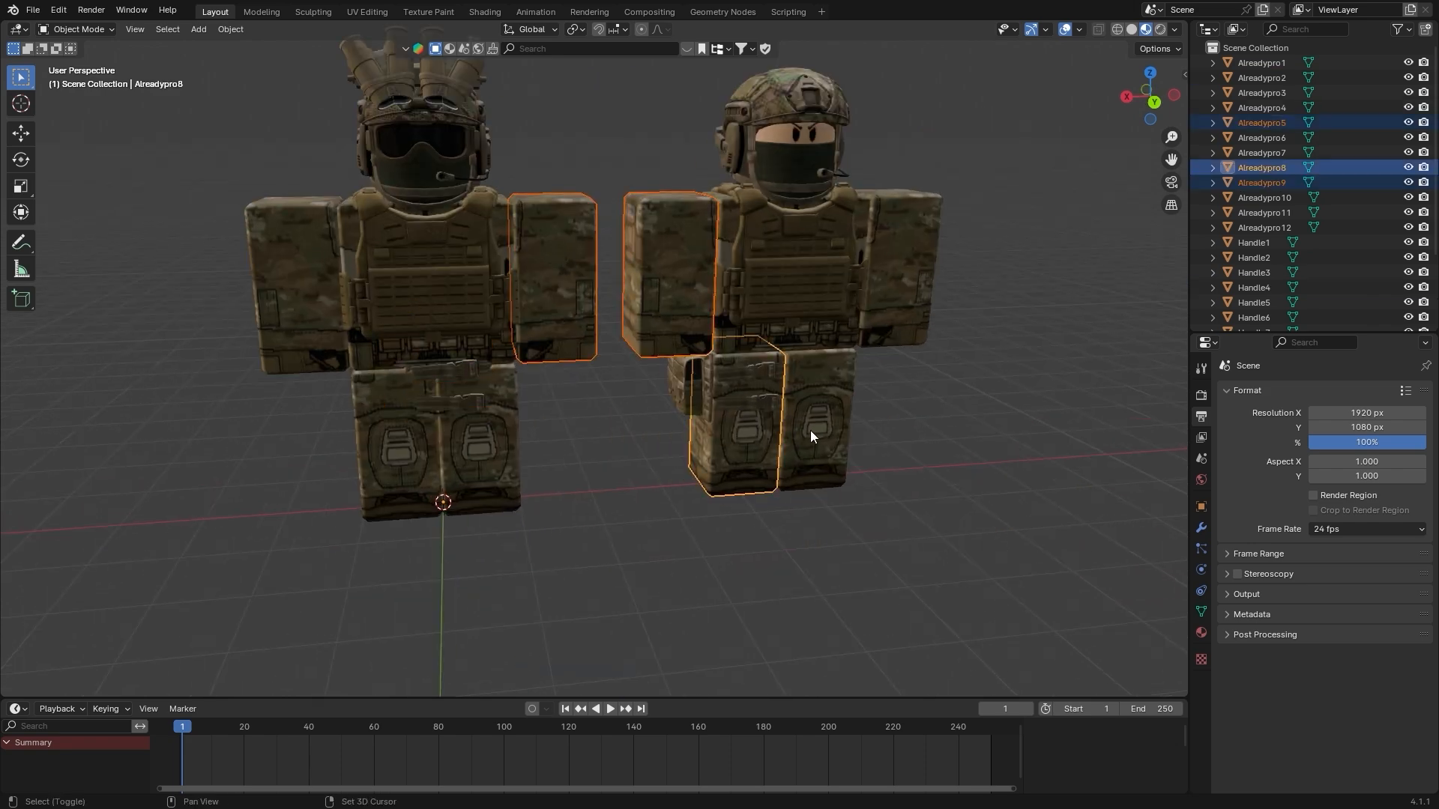
{"action": "left_click", "coordinate": [811, 430], "text": "shift"}
{"action": "left_click", "coordinate": [893, 209], "text": "shift"}
{"action": "left_click", "coordinate": [861, 206], "text": "shift"}
{"action": "left_click", "coordinate": [808, 137], "text": "shift"}
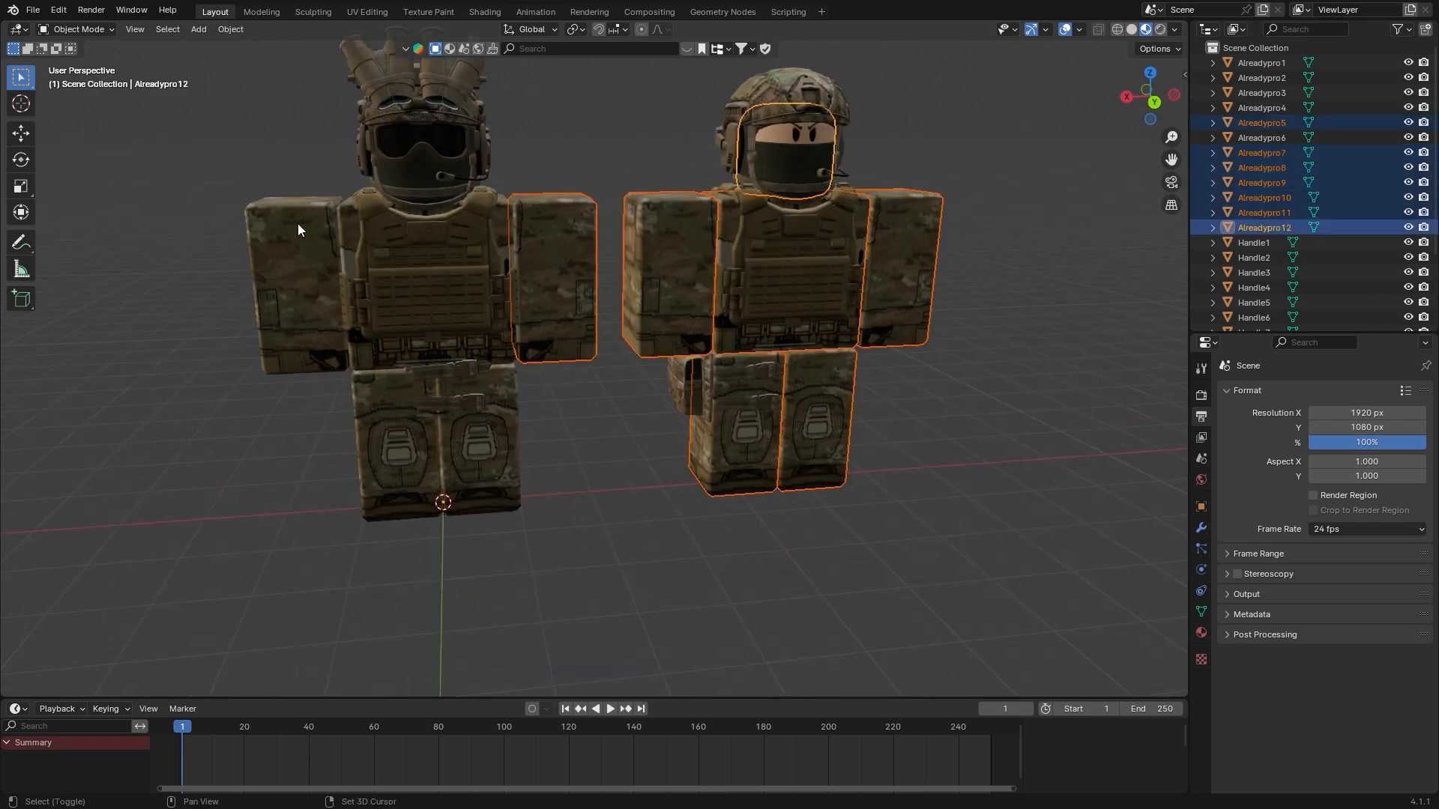
{"action": "left_click", "coordinate": [298, 223], "text": "shift"}
{"action": "left_click", "coordinate": [400, 448], "text": "shift"}
{"action": "left_click", "coordinate": [397, 300], "text": "shift"}
{"action": "left_click", "coordinate": [470, 451], "text": "shift"}
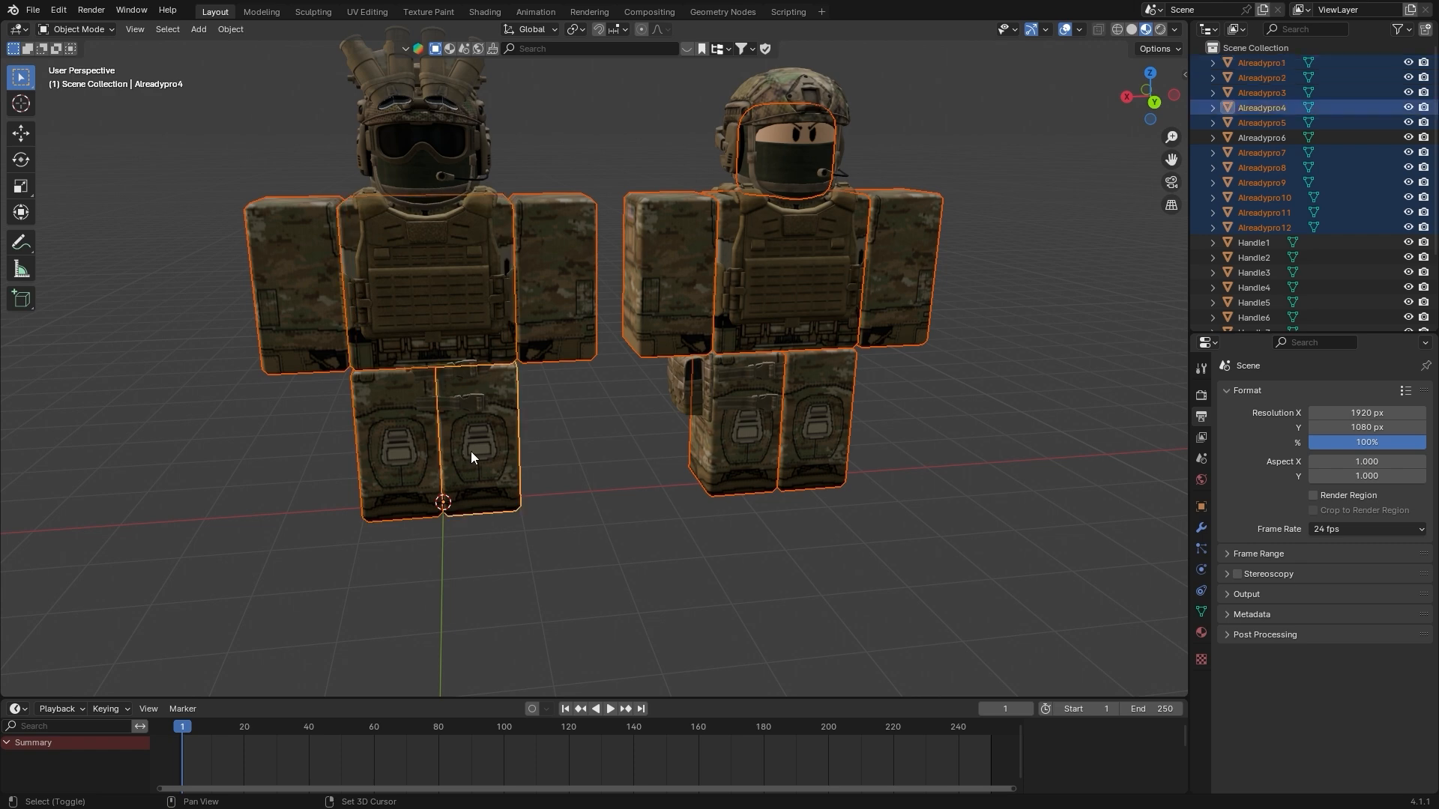
Select the body parts Alreadypro1 through Alreadypro12 and delete them, keeping only the accessories
{"action": "left_click", "coordinate": [1274, 63]}
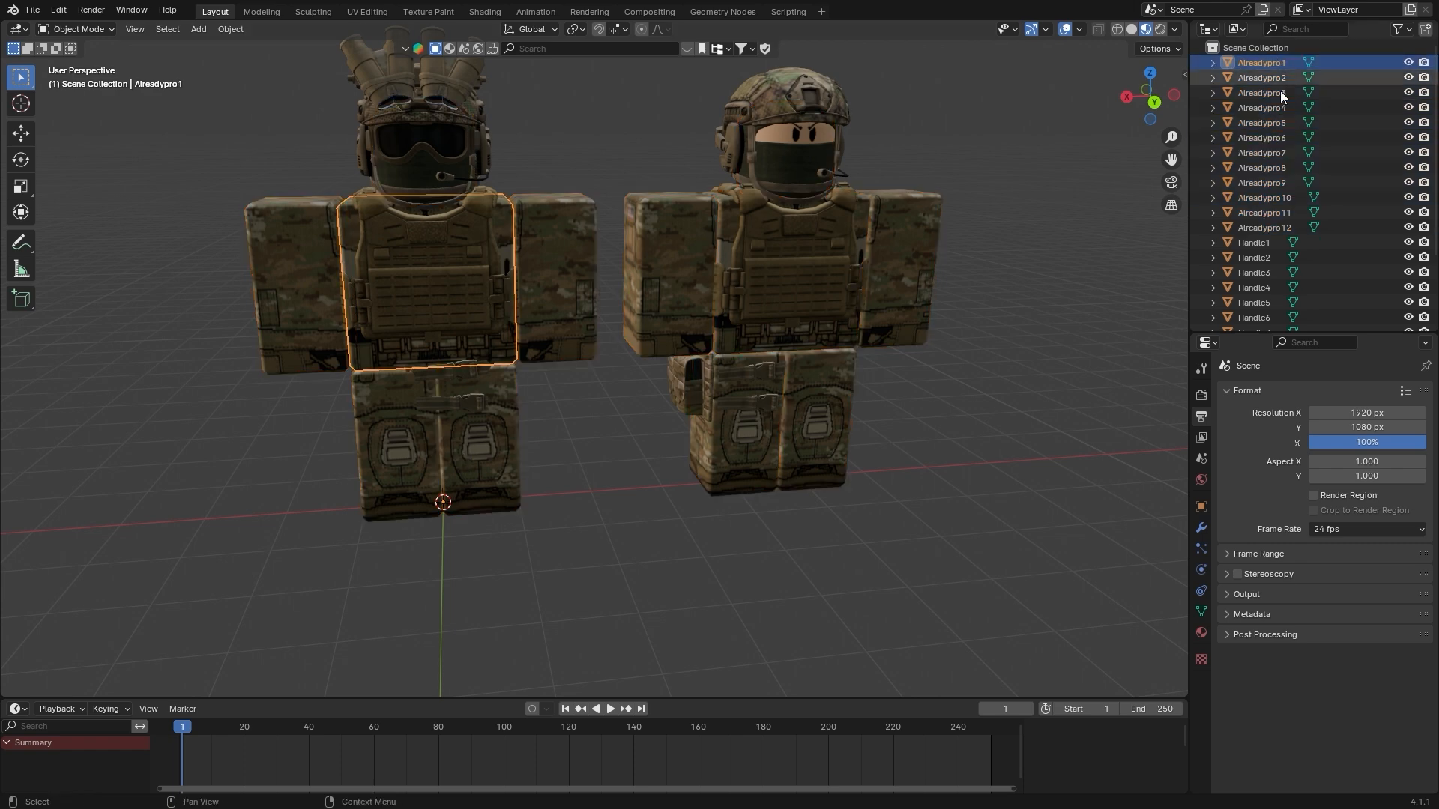
{"action": "left_click", "coordinate": [1278, 231], "text": "shift"}
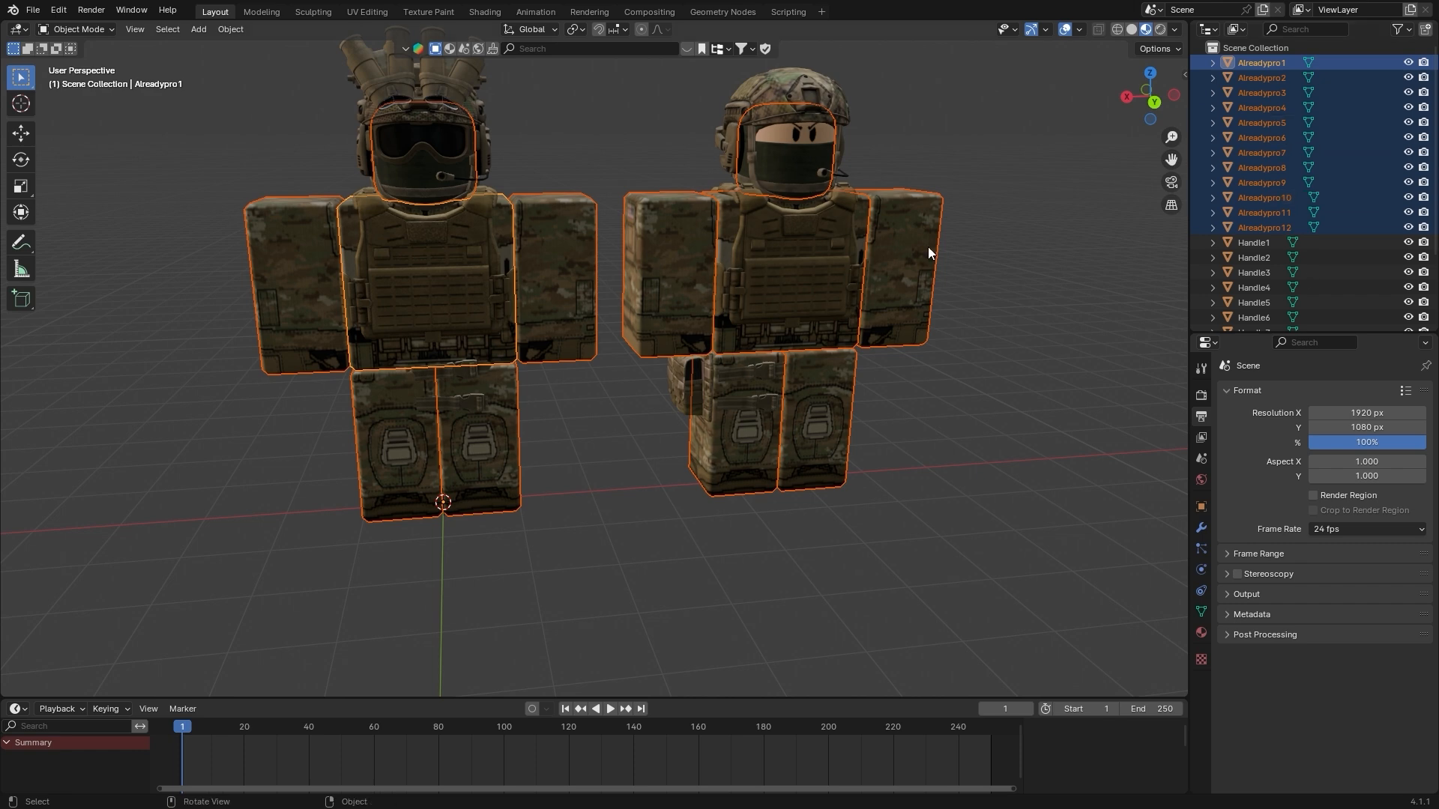
{"action": "left_click", "coordinate": [744, 236]}
Try moving one of the accessories along the X axis and undo the move
{"action": "middle_click_drag", "start_coordinate": [694, 254], "coordinate": [785, 303]}
{"action": "scroll", "coordinate": [663, 360], "scroll_direction": "up", "scroll_amount": 4}
{"action": "scroll", "coordinate": [761, 366], "scroll_direction": "up", "scroll_amount": 2}
{"action": "middle_click_drag", "start_coordinate": [659, 415], "coordinate": [730, 398], "text": "shift"}
{"action": "left_click", "coordinate": [766, 364]}
{"action": "key", "text": "g"}
{"action": "key", "text": "x"}
{"action": "left_click", "coordinate": [739, 344]}
{"action": "key", "text": "ctrl+z"}
{"action": "scroll", "coordinate": [759, 309], "scroll_direction": "down", "scroll_amount": 6}
{"action": "scroll", "coordinate": [759, 309], "scroll_direction": "down", "scroll_amount": 1}
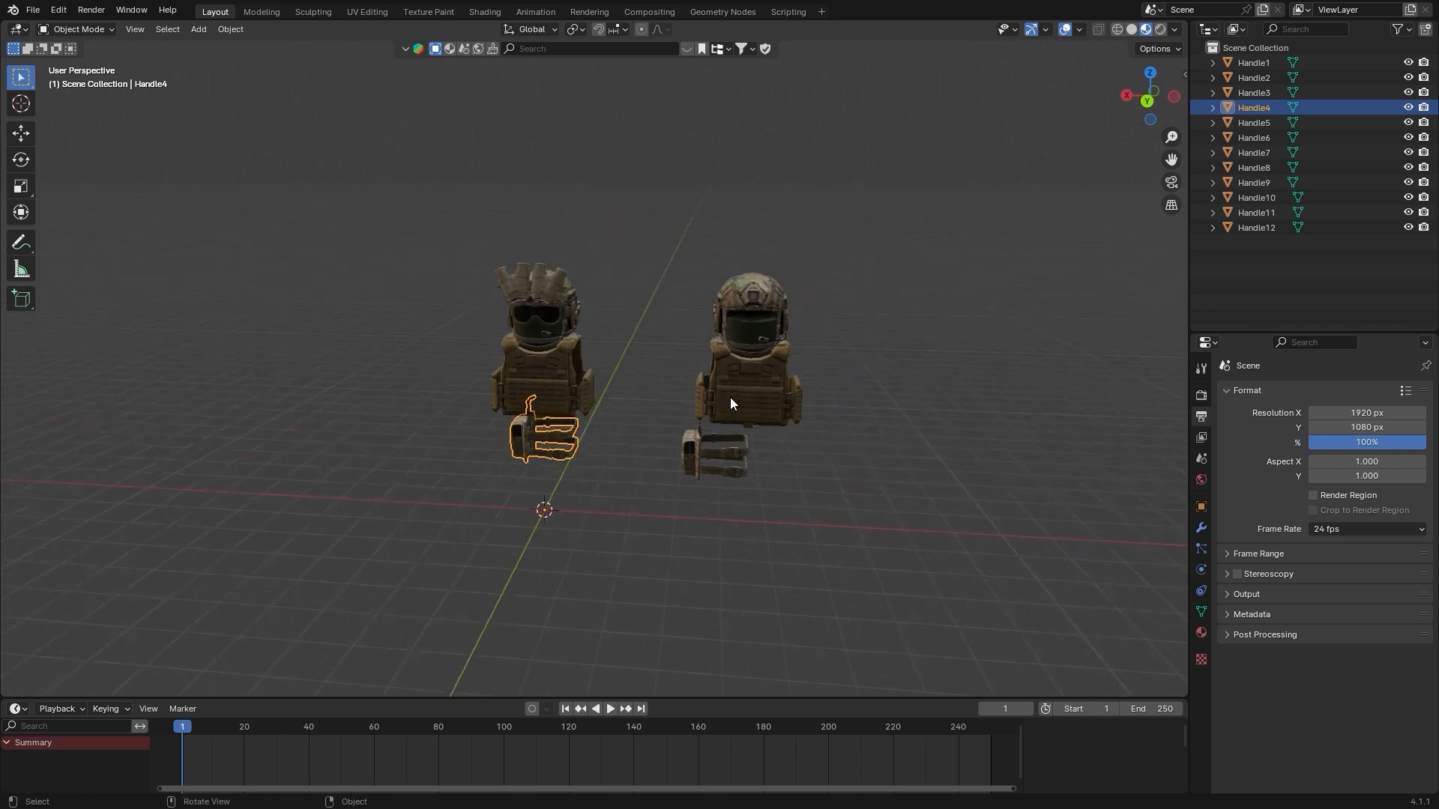
Try moving the second character's helmet away from its head and undo the move
{"action": "scroll", "coordinate": [809, 281], "scroll_direction": "up", "scroll_amount": 2}
{"action": "left_click", "coordinate": [832, 248]}
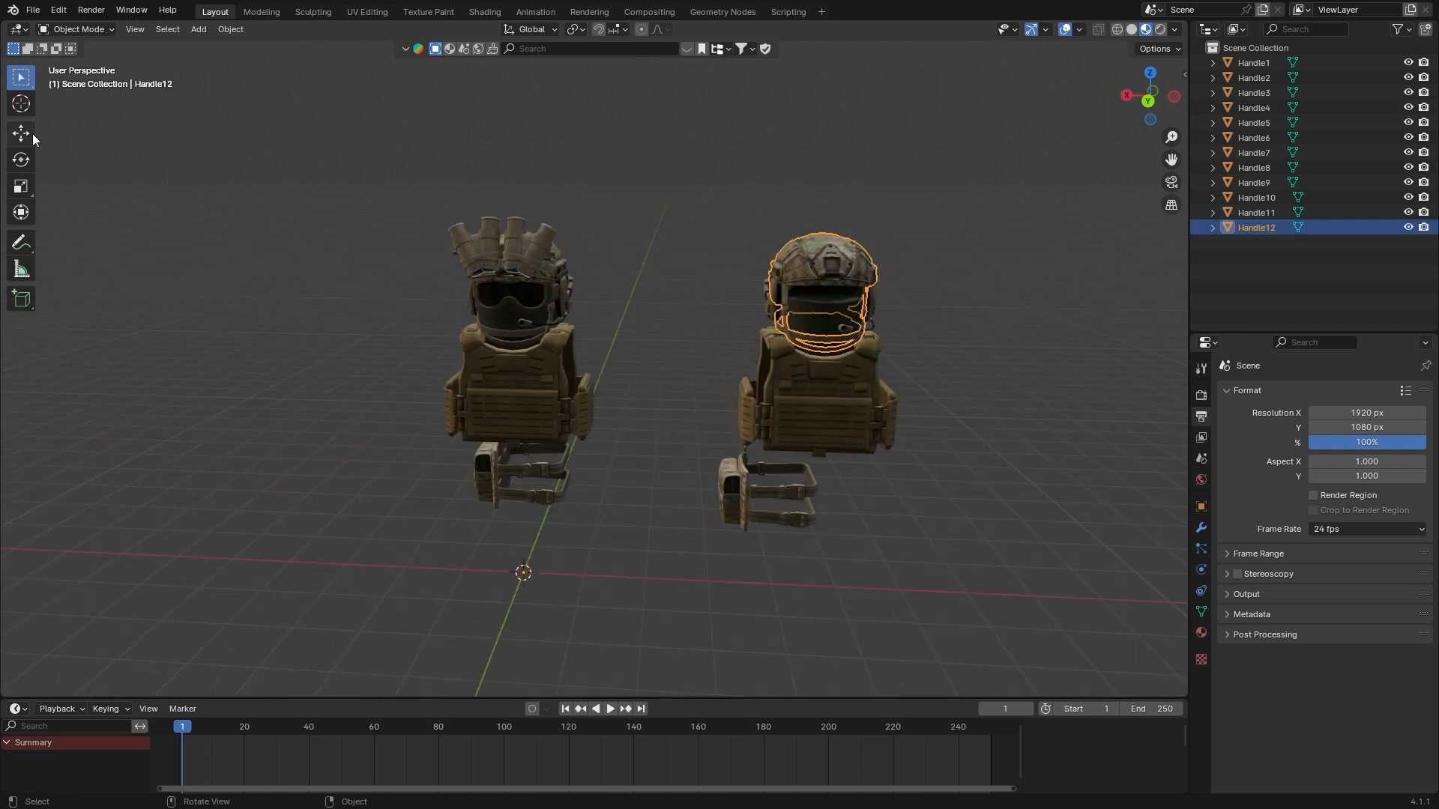
{"action": "key", "text": "g"}
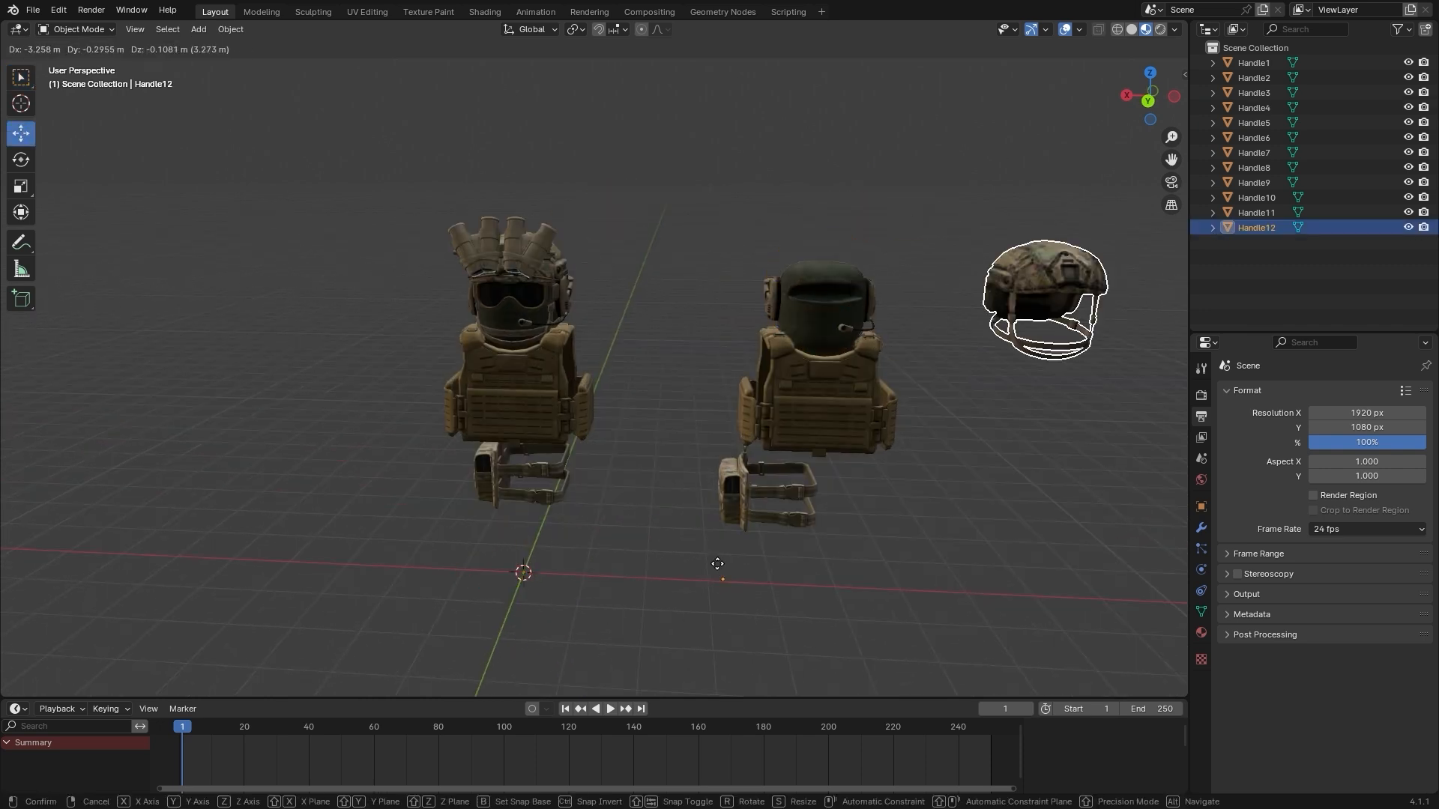
{"action": "left_click", "coordinate": [540, 575]}
{"action": "key", "text": "ctrl+z"}
Select all accessories of both characters and set their origins to geometry
{"action": "scroll", "coordinate": [807, 392], "scroll_direction": "down", "scroll_amount": 2}
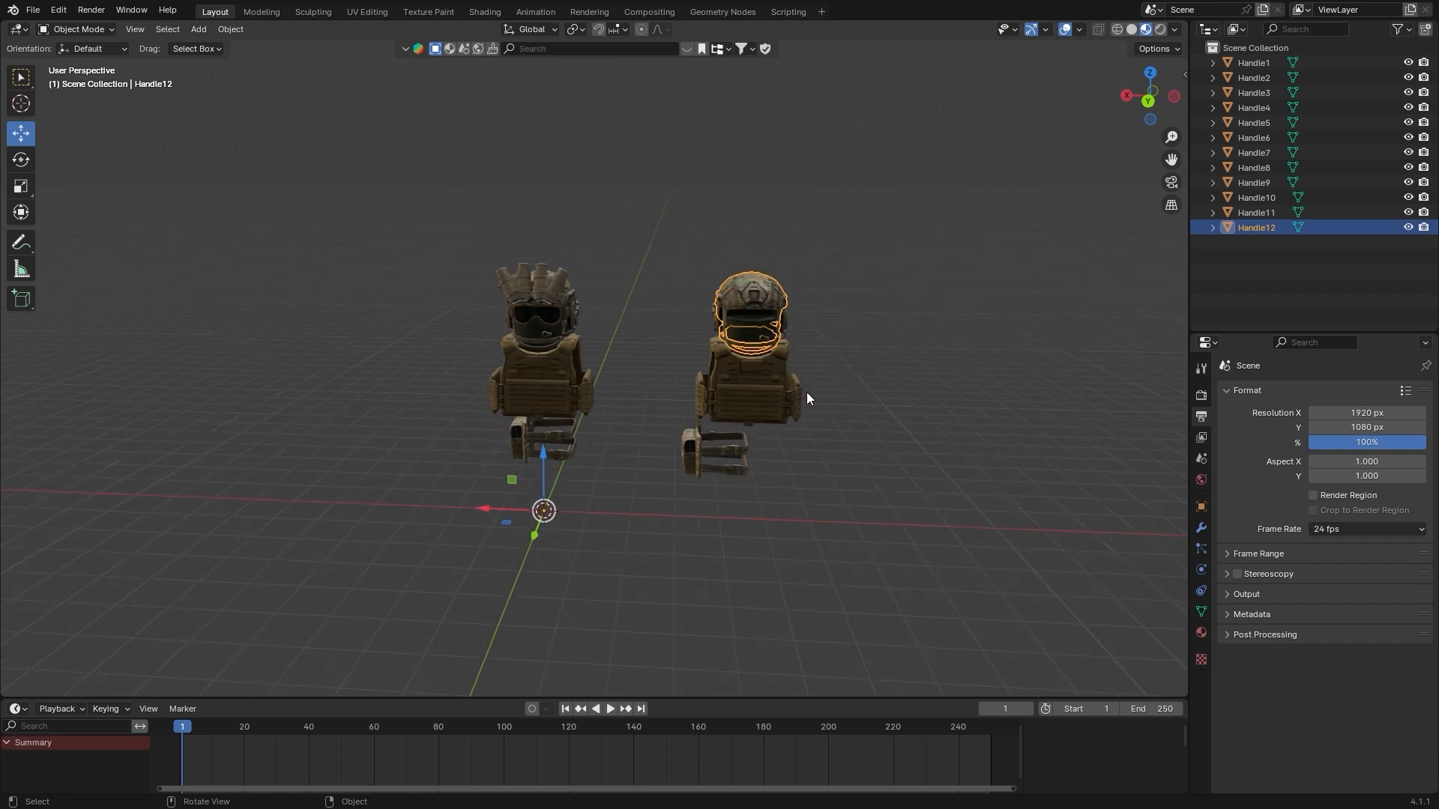
{"action": "left_click_drag", "start_coordinate": [914, 530], "coordinate": [361, 201]}
{"action": "right_click", "coordinate": [708, 347]}
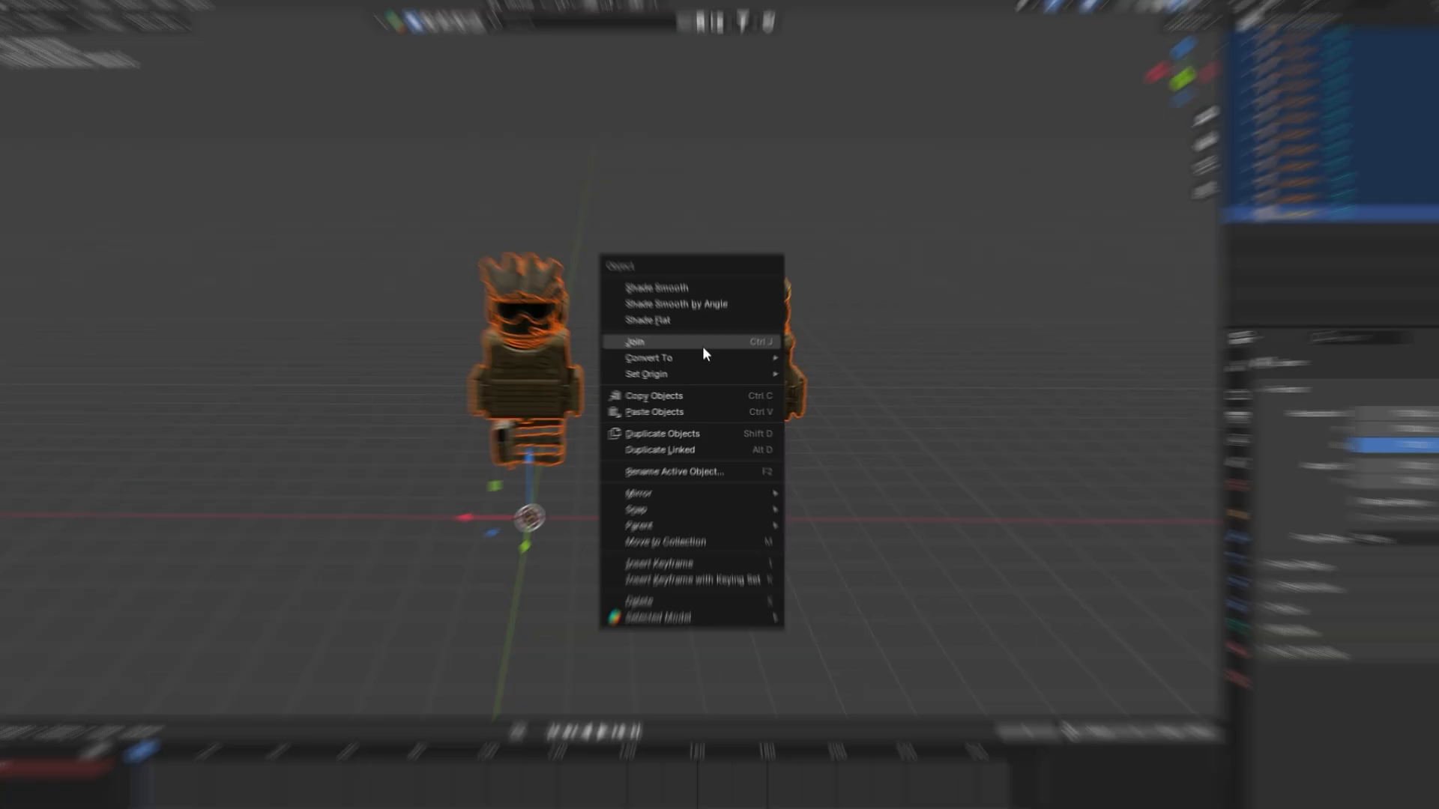
{"action": "mouse_move", "coordinate": [725, 374]}
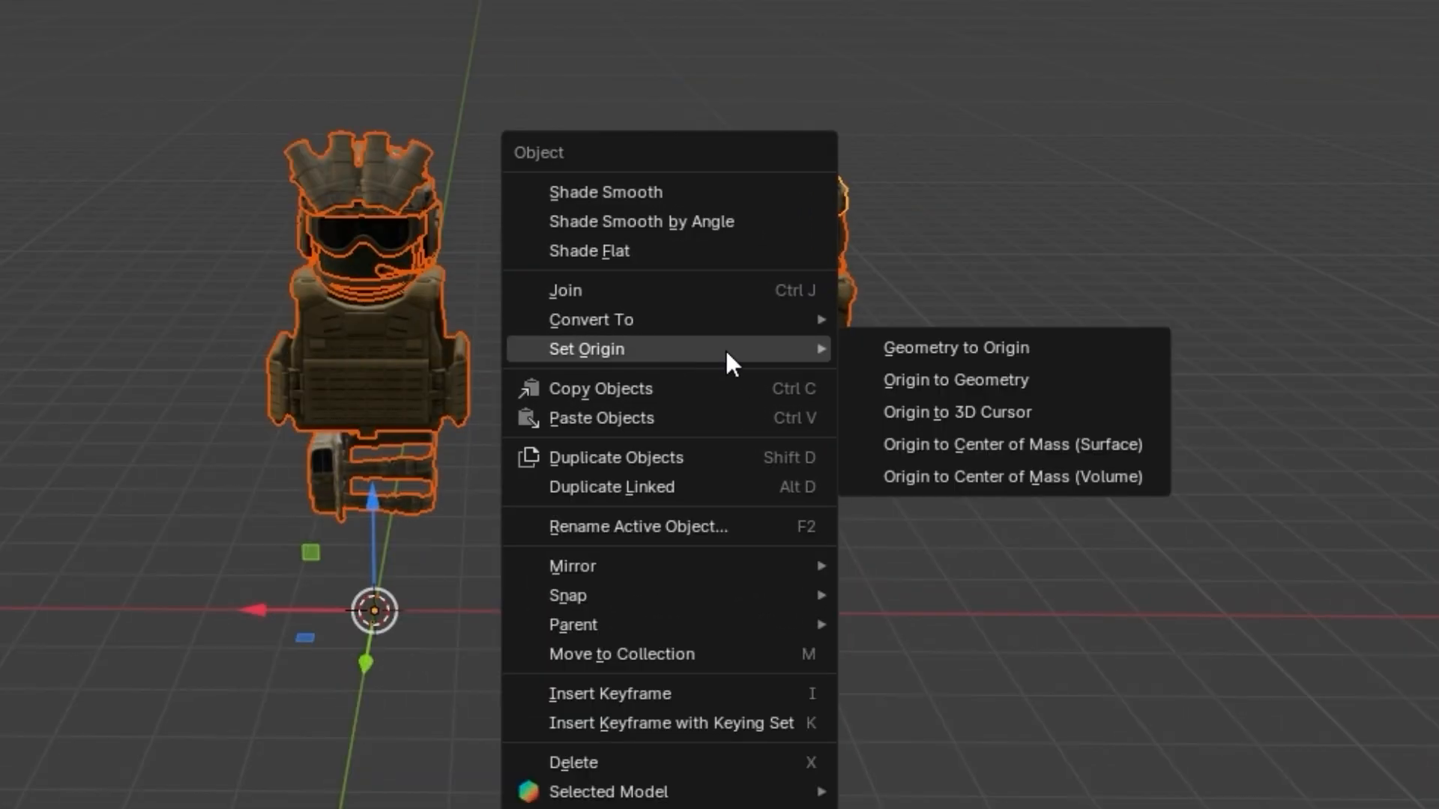
{"action": "left_click", "coordinate": [875, 375]}
Check the new origins of the second character's vest, helmet and leg holster
{"action": "left_click", "coordinate": [780, 199]}
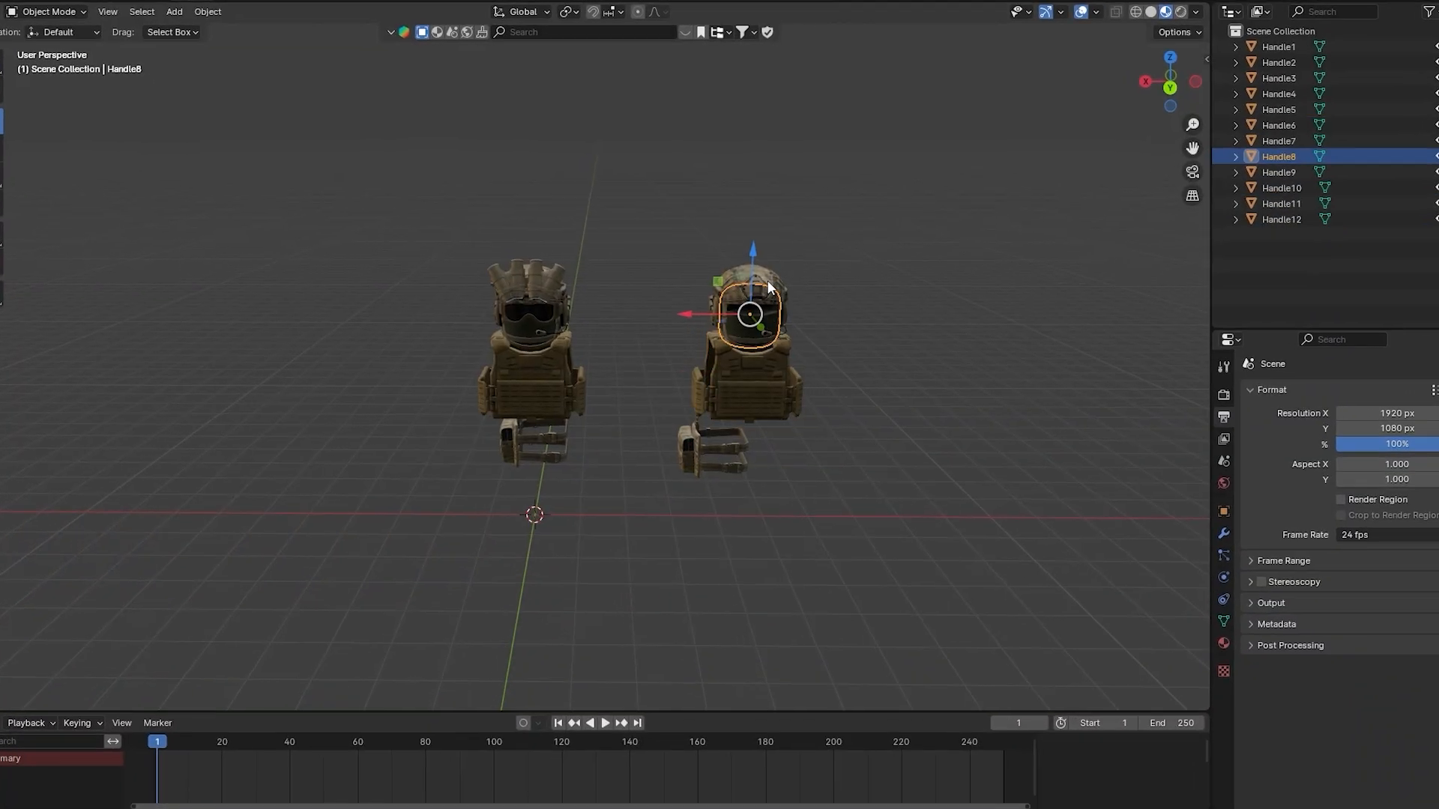
{"action": "left_click", "coordinate": [745, 364]}
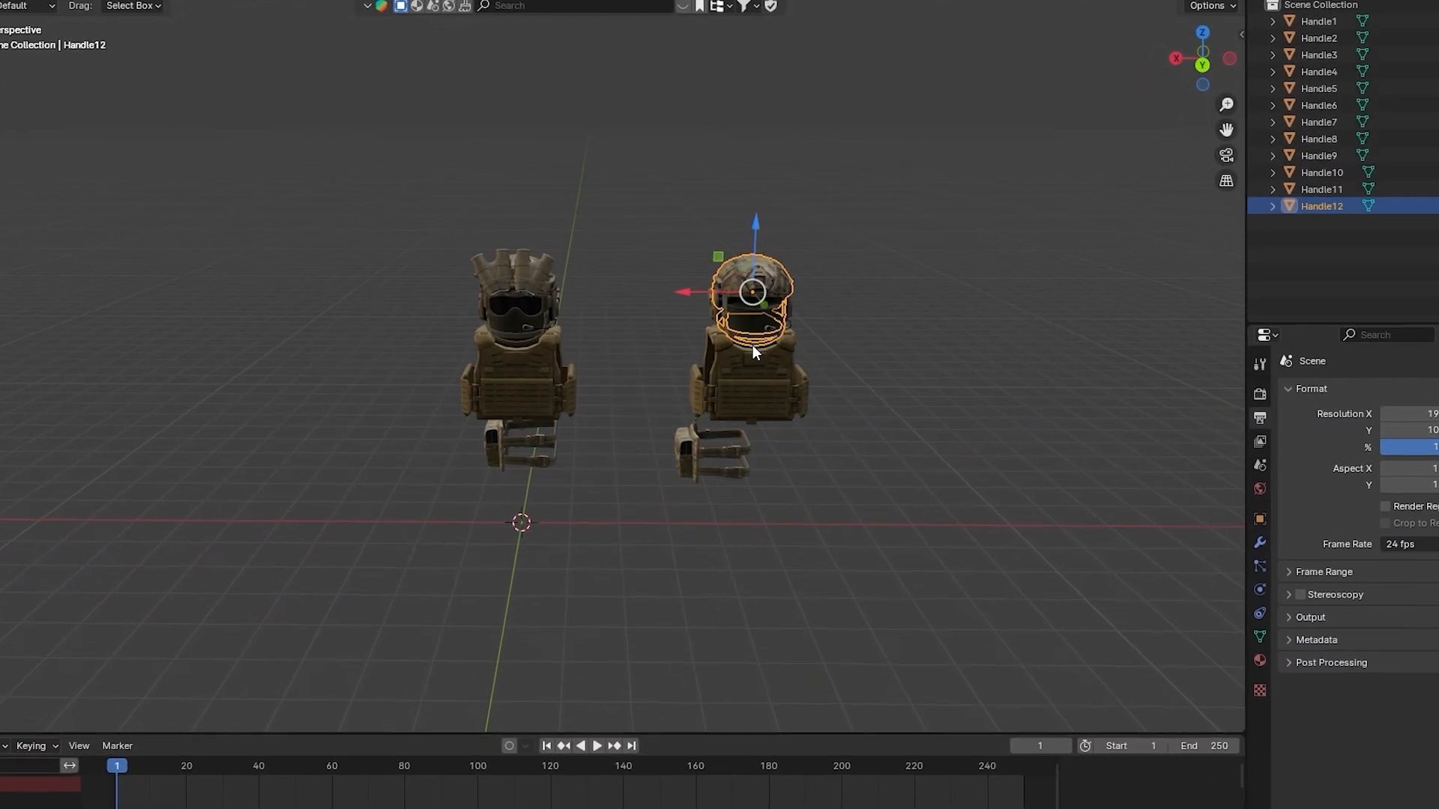
{"action": "left_click", "coordinate": [712, 456]}
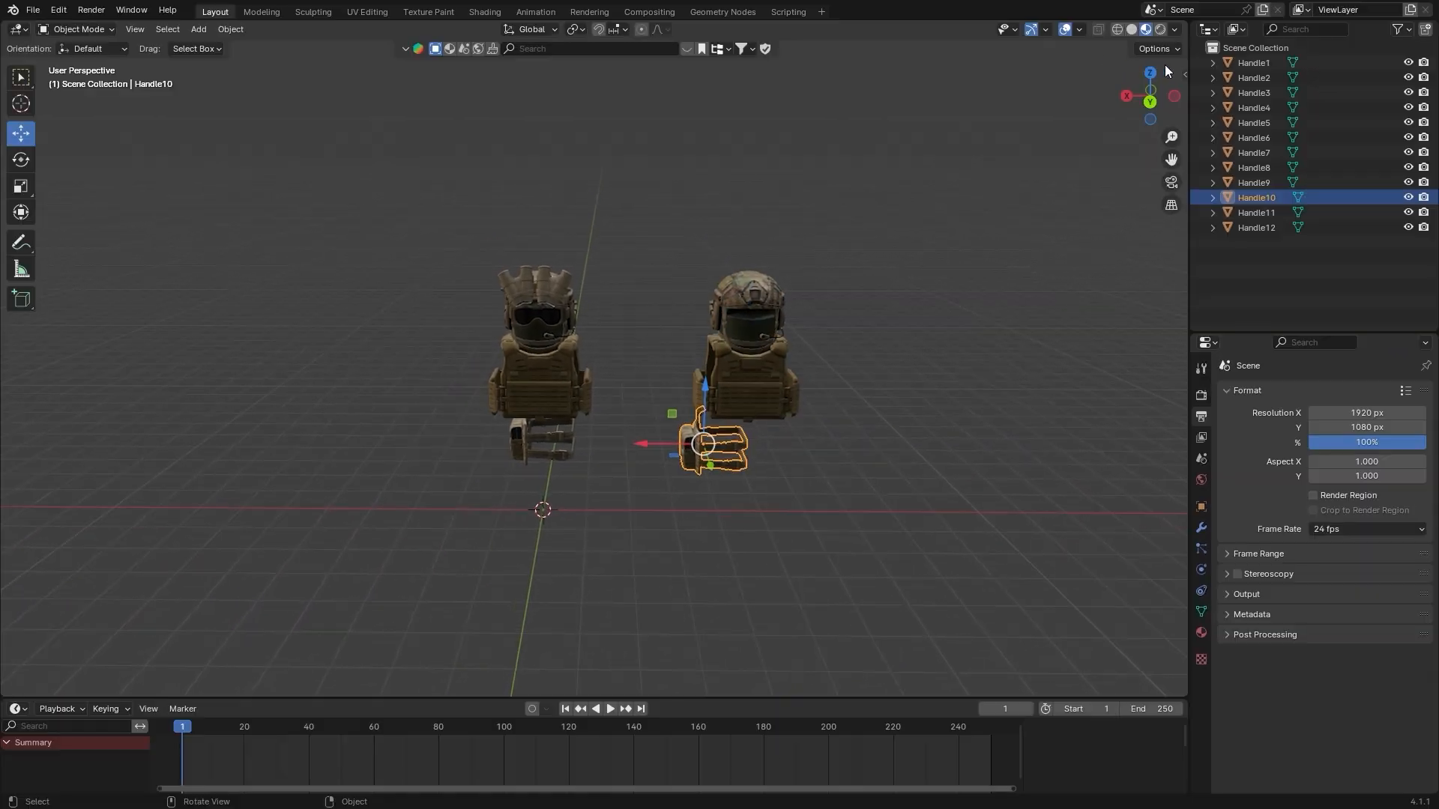
Add a Starter Blocky Rig to the scene with the Starter Rigs add-on
{"action": "left_click", "coordinate": [1188, 72]}
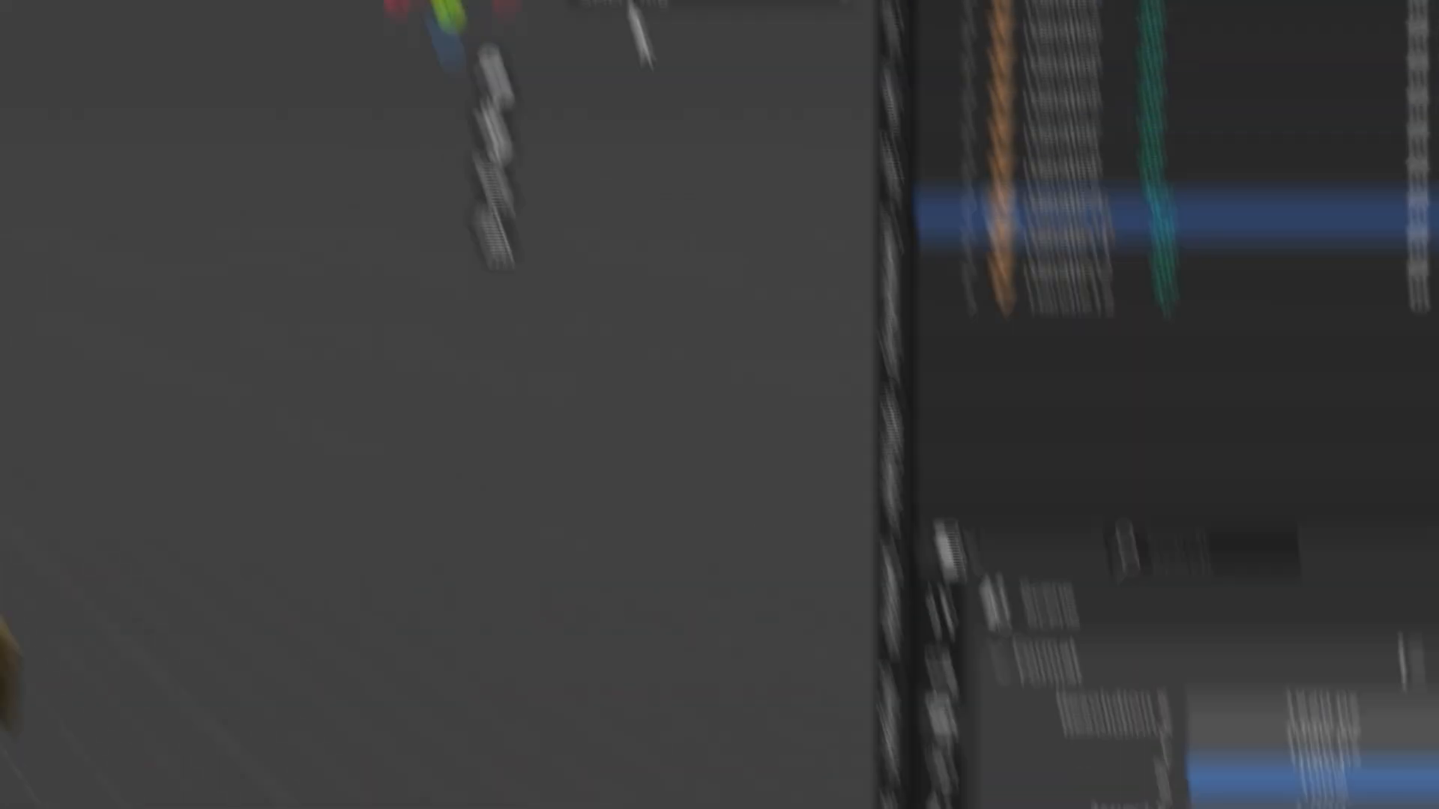
{"action": "left_click", "coordinate": [733, 146]}
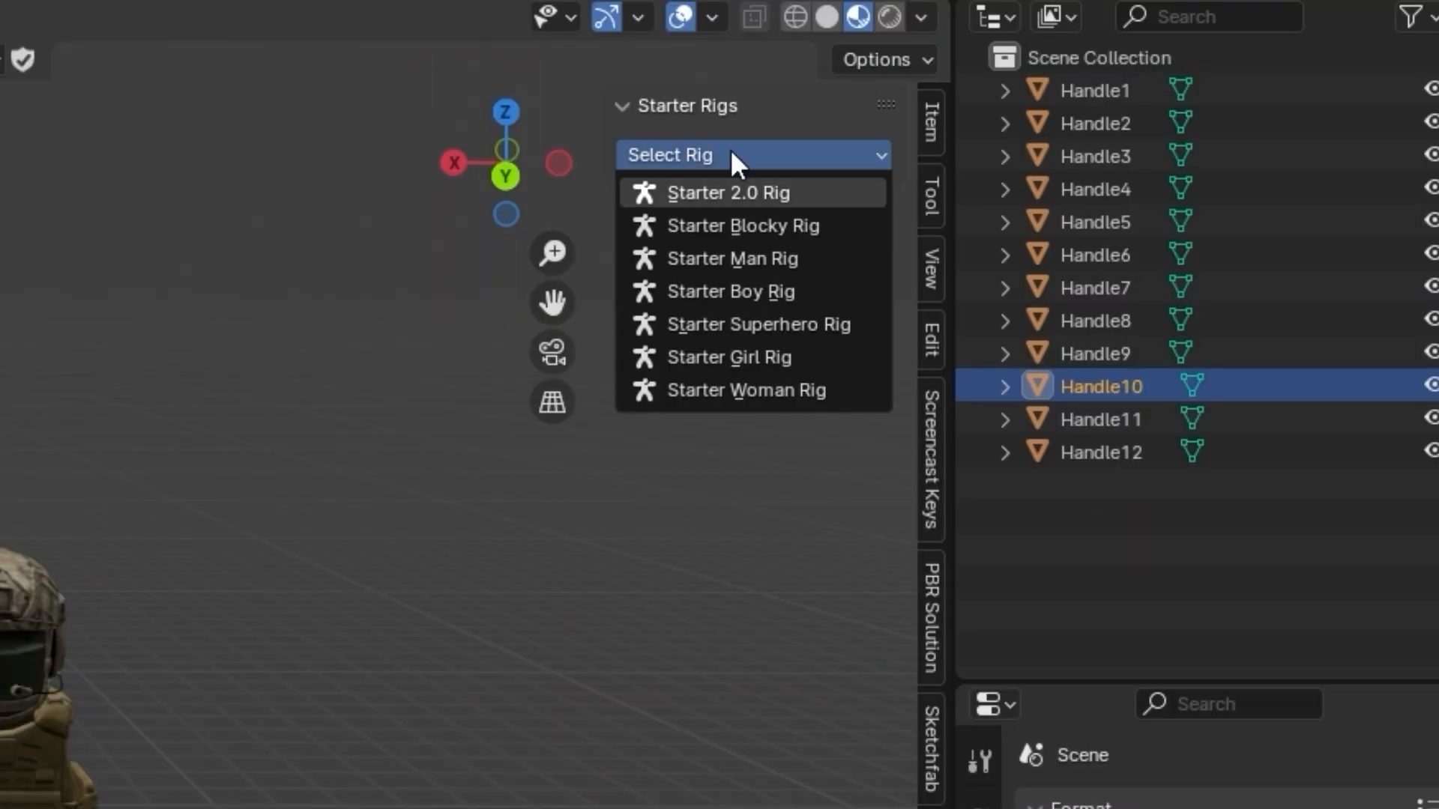
{"action": "left_click", "coordinate": [756, 225]}
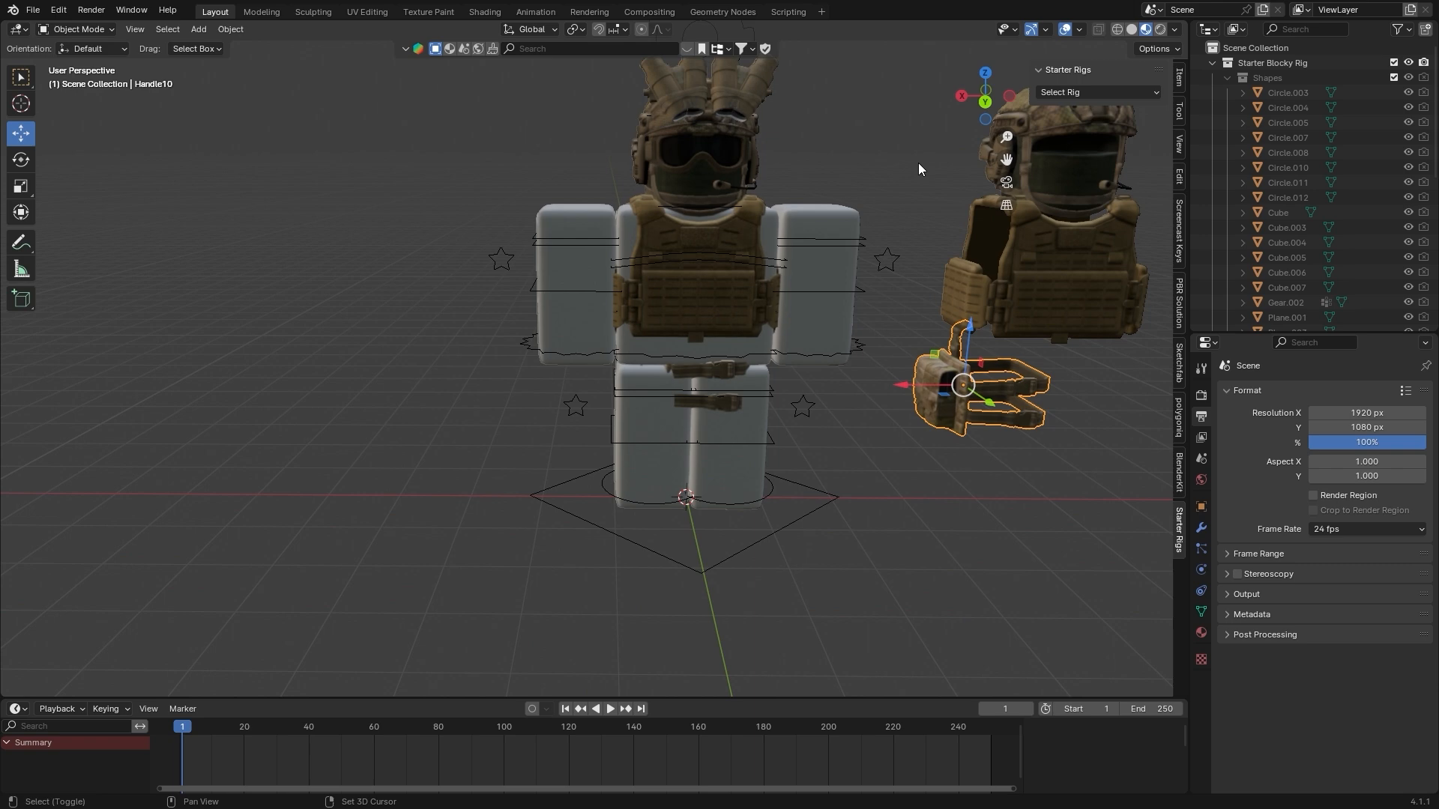
{"action": "scroll", "coordinate": [760, 224], "scroll_direction": "up", "scroll_amount": 5}
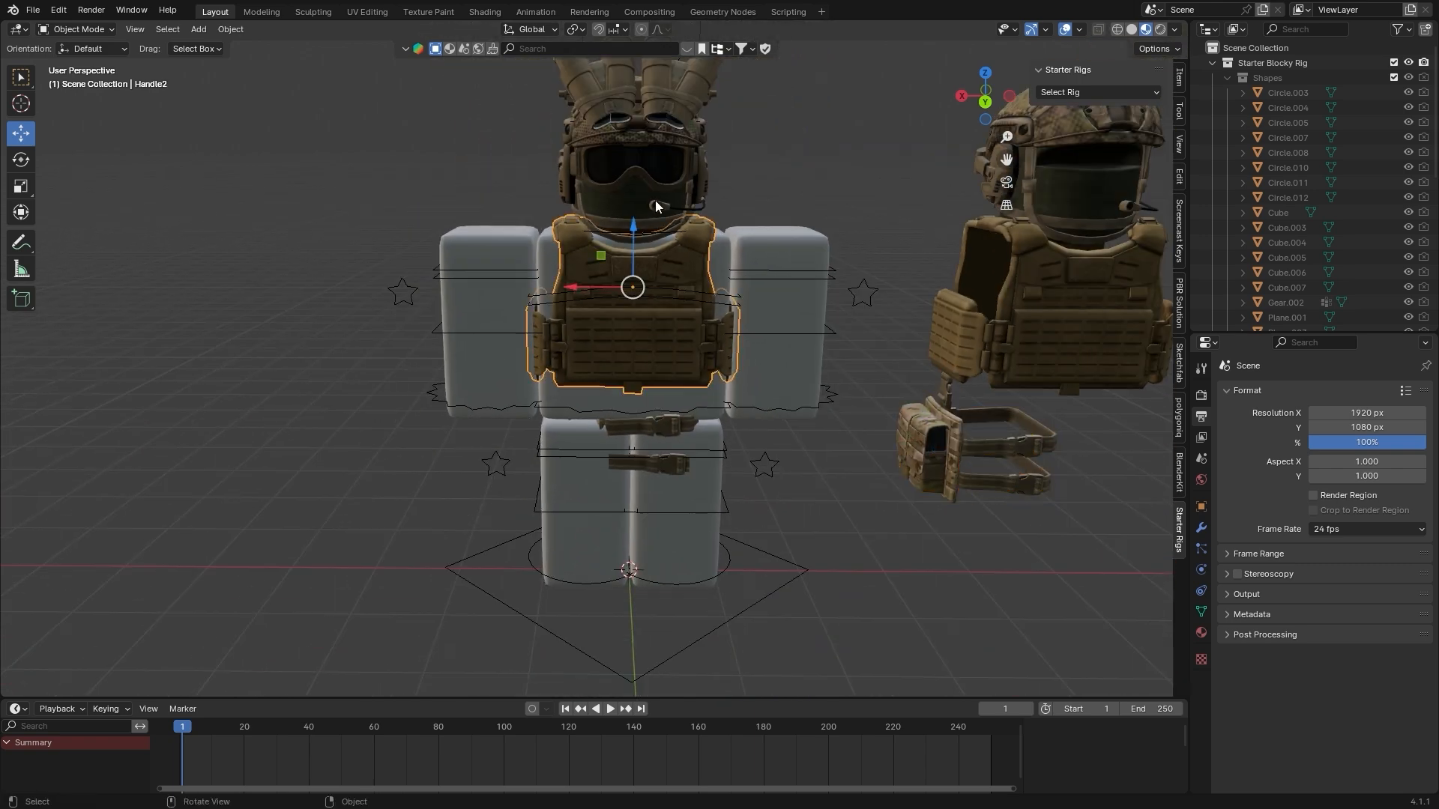
{"action": "scroll", "coordinate": [674, 225], "scroll_direction": "down", "scroll_amount": 4}
{"action": "scroll", "coordinate": [723, 255], "scroll_direction": "up", "scroll_amount": 5}
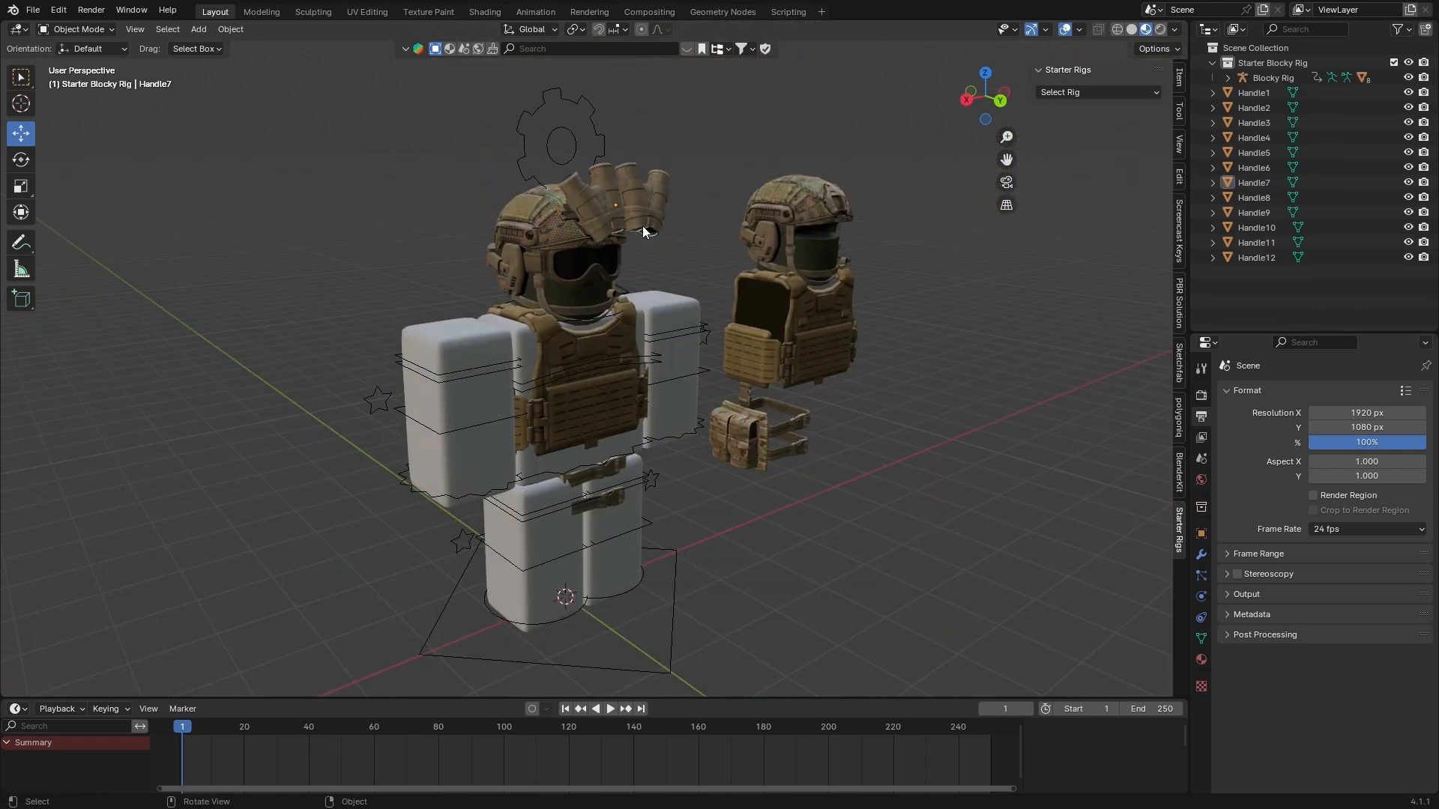
Select the first character's night-vision goggles on top of the helmet together with the Blocky Rig armature
{"action": "left_click", "coordinate": [641, 190]}
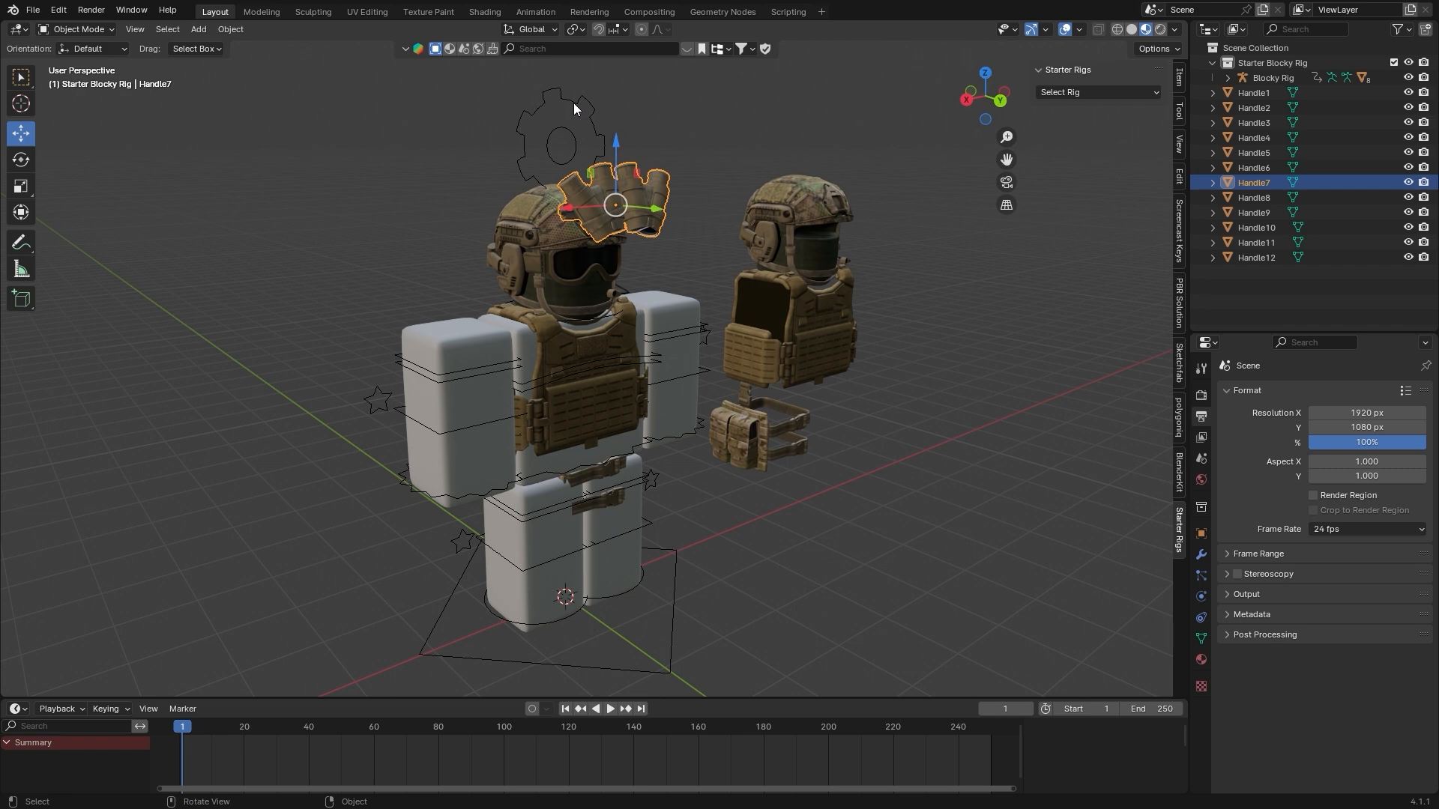
{"action": "left_click", "coordinate": [575, 105], "text": "shift"}
{"action": "left_click", "coordinate": [631, 195]}
{"action": "left_click", "coordinate": [468, 346], "text": "shift"}
{"action": "key", "text": "g"}
{"action": "key", "text": "Escape"}
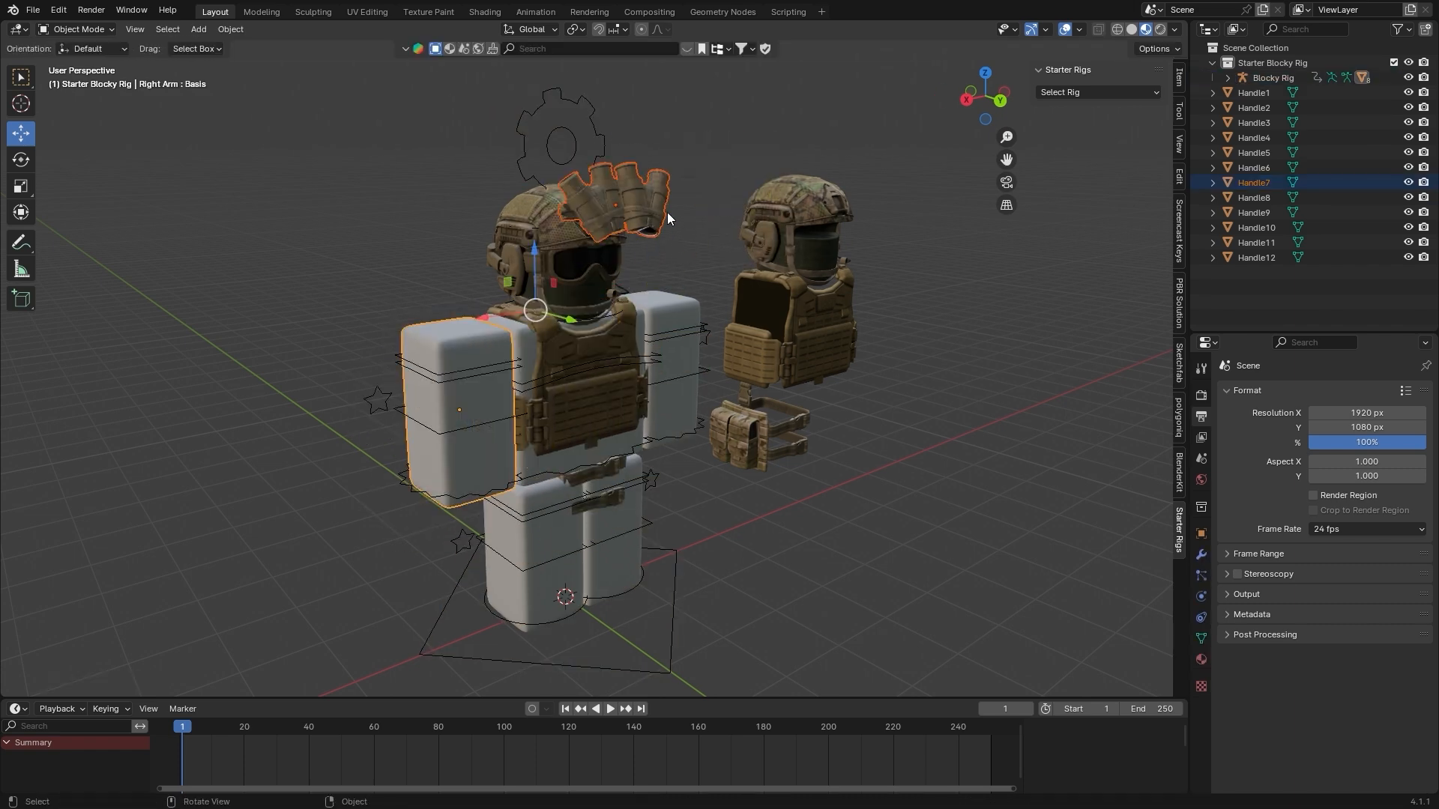
{"action": "left_click", "coordinate": [576, 102], "text": "shift"}
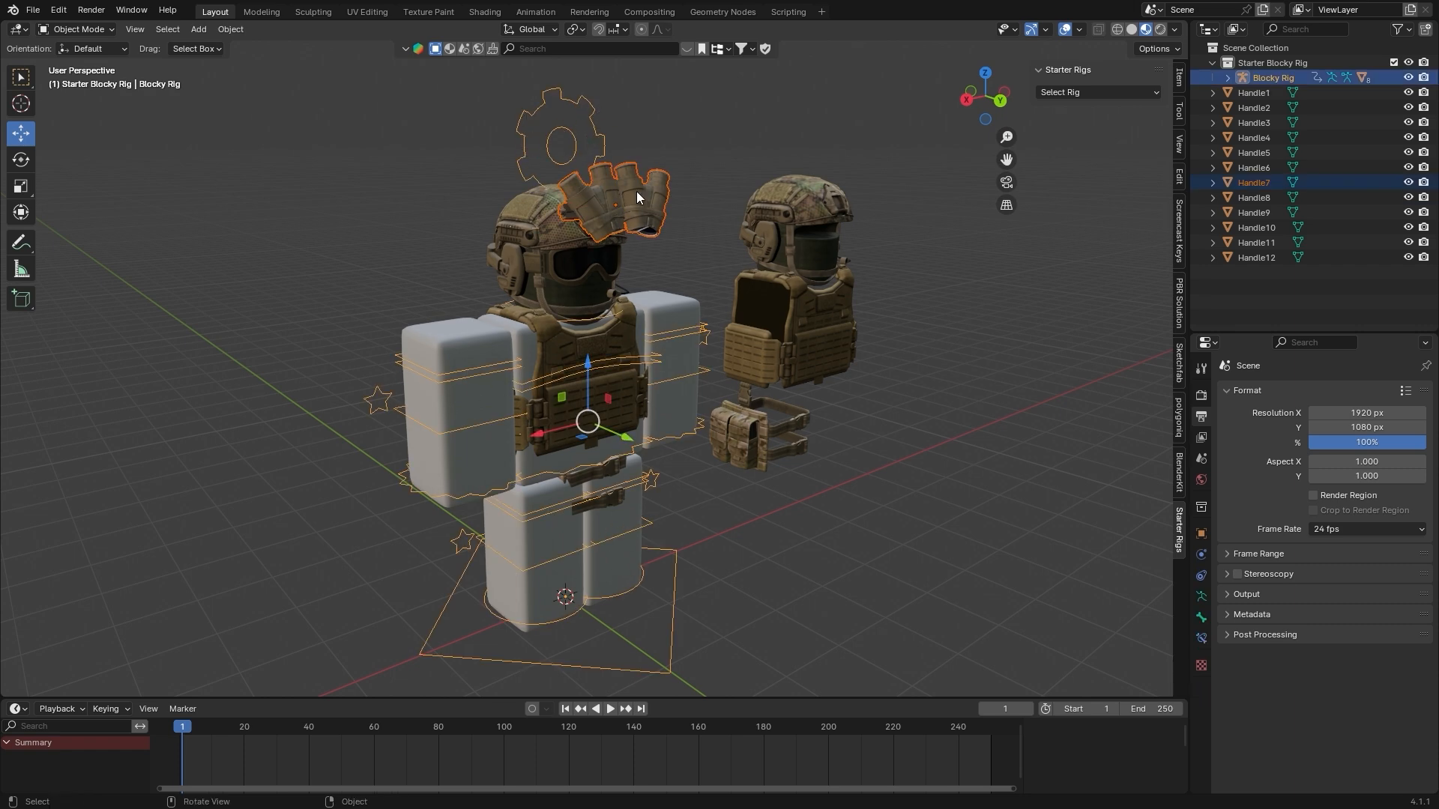
{"action": "scroll", "coordinate": [579, 117], "scroll_direction": "up", "scroll_amount": 3}
{"action": "middle_click_drag", "start_coordinate": [604, 100], "coordinate": [697, 204], "text": "shift"}
{"action": "scroll", "coordinate": [654, 261], "scroll_direction": "down", "scroll_amount": 4}
{"action": "middle_click_drag", "start_coordinate": [683, 284], "coordinate": [659, 265]}
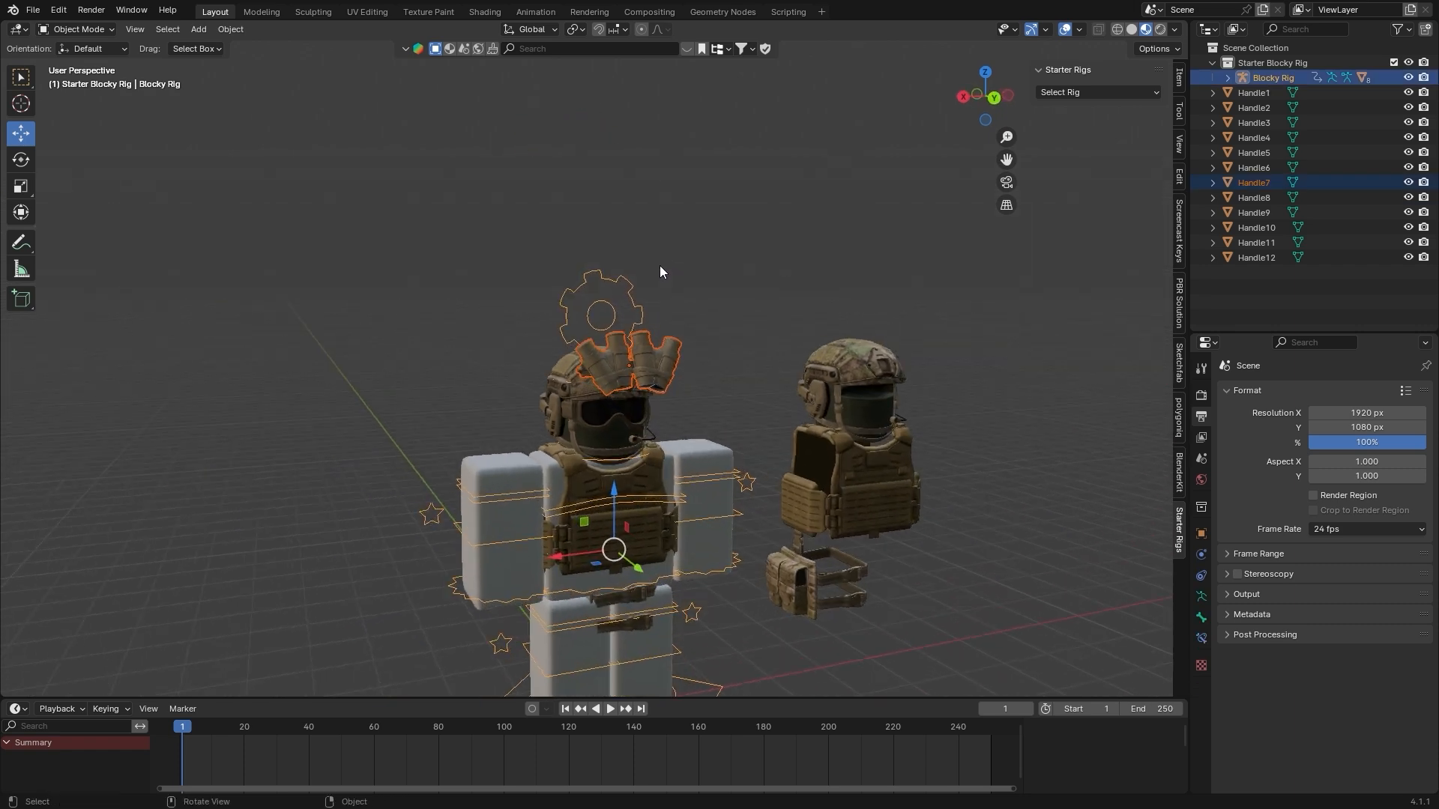
{"action": "middle_click_drag", "start_coordinate": [627, 351], "coordinate": [604, 231], "text": "shift"}
{"action": "key", "text": "g"}
{"action": "key", "text": "Escape"}
{"action": "scroll", "coordinate": [285, 78], "scroll_direction": "up", "scroll_amount": 1}
In Pose Mode, select the rig's Head bone and parent the night-vision goggles to it with the Bone option
{"action": "middle_click_drag", "start_coordinate": [285, 76], "coordinate": [285, 86]}
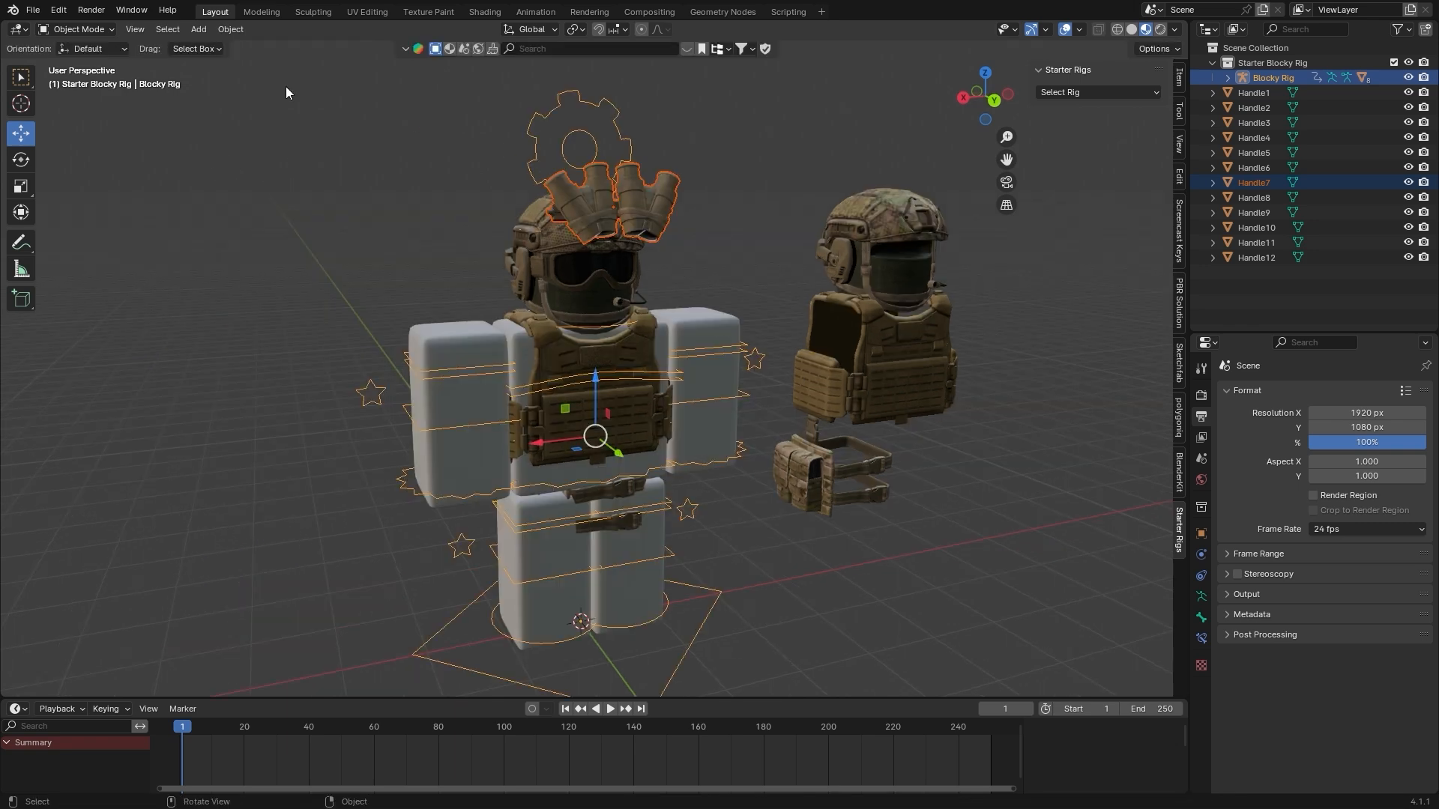
{"action": "left_click", "coordinate": [85, 84]}
{"action": "middle_click_drag", "start_coordinate": [344, 201], "coordinate": [633, 306]}
{"action": "left_click", "coordinate": [608, 320]}
{"action": "key", "text": "r"}
{"action": "key", "text": "r"}
{"action": "left_click", "coordinate": [597, 319]}
{"action": "key", "text": "ctrl+z"}
{"action": "key", "text": "ctrl+p"}
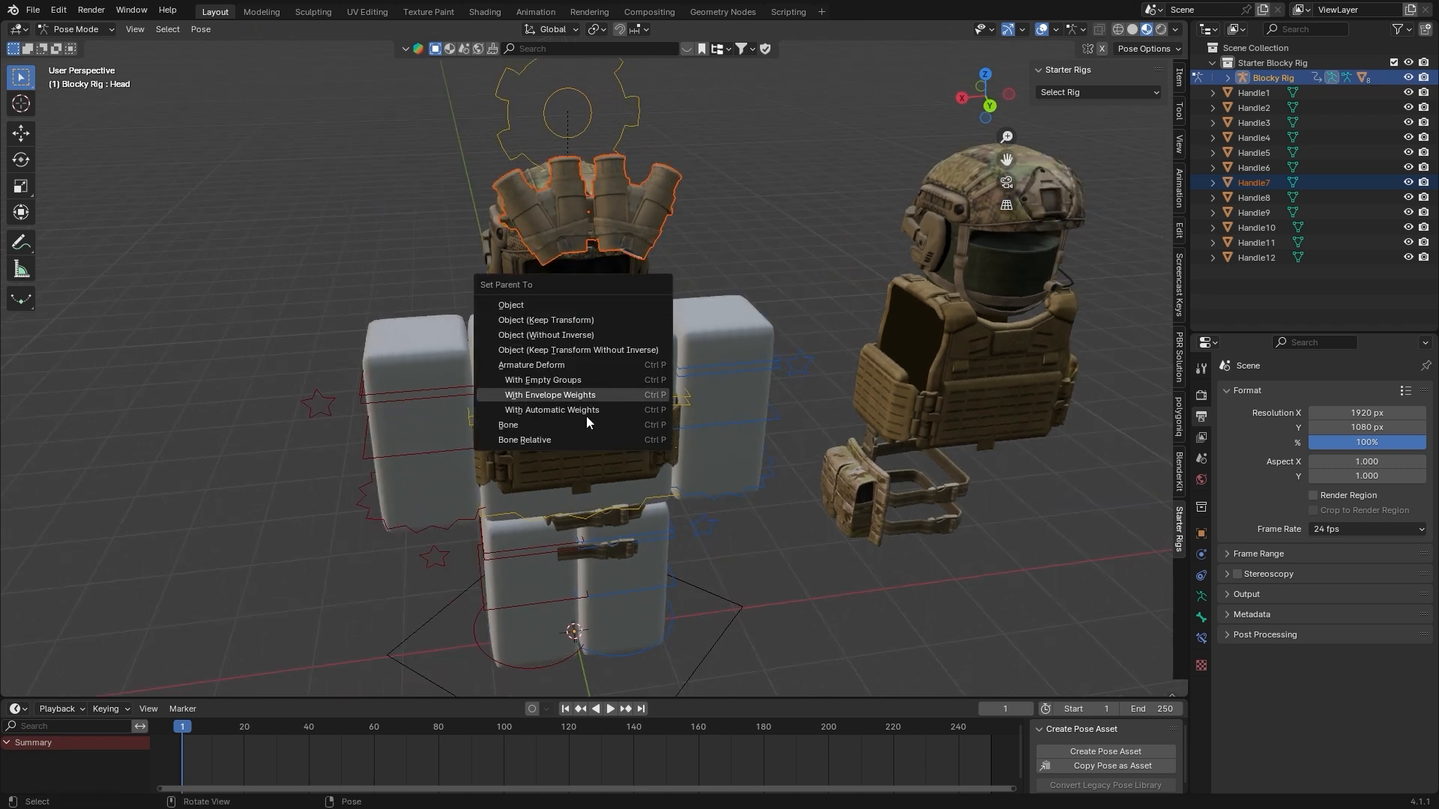
{"action": "left_click", "coordinate": [568, 429]}
Return to Object Mode and move the Blocky Rig along the X axis to test whether the night-vision goggles follow
{"action": "key", "text": "ctrl+Tab"}
{"action": "left_click", "coordinate": [803, 364]}
{"action": "key", "text": "g"}
{"action": "key", "text": "x"}
{"action": "left_click", "coordinate": [254, 384]}
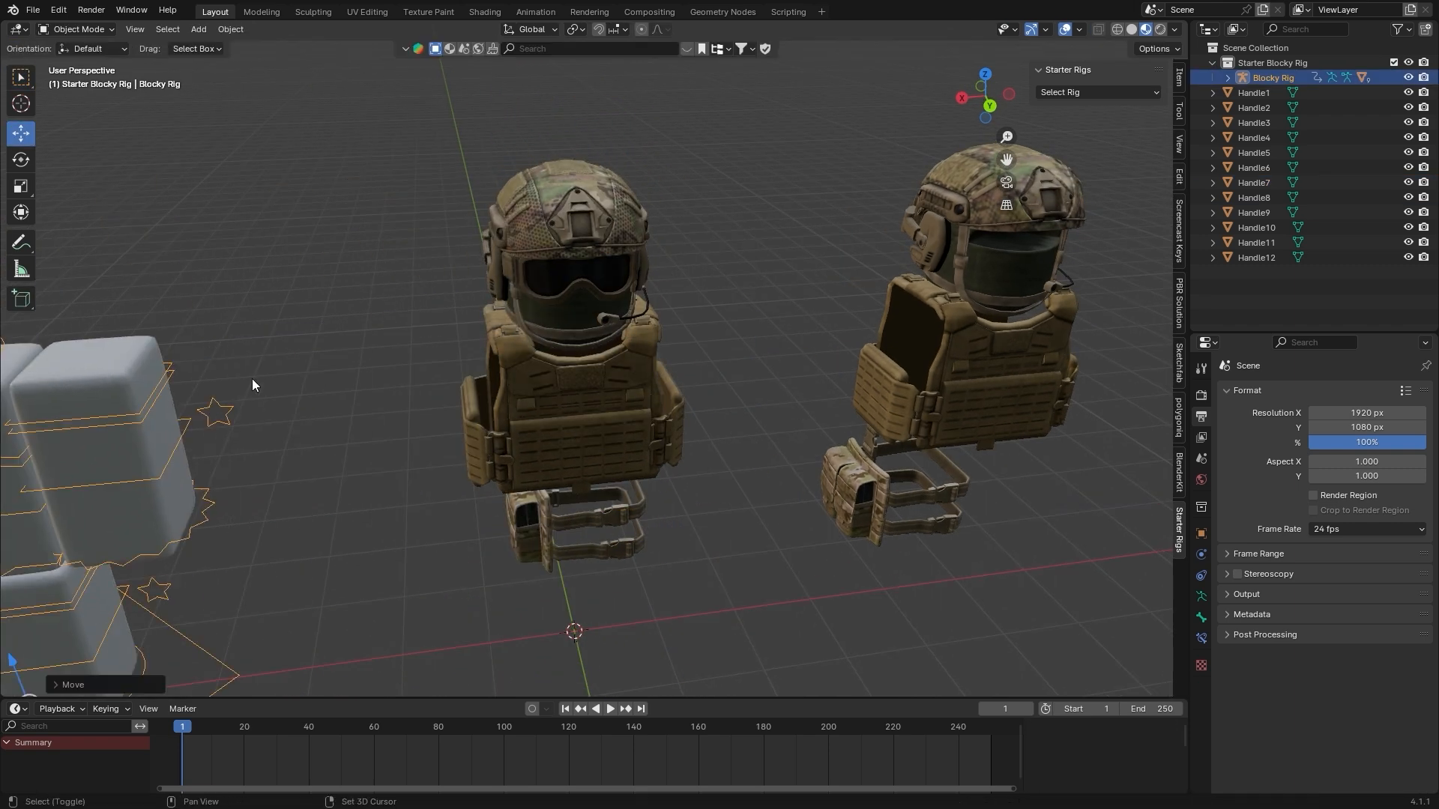
{"action": "middle_click_drag", "start_coordinate": [254, 383], "coordinate": [689, 360], "text": "shift"}
{"action": "left_click", "coordinate": [573, 227]}
{"action": "middle_click_drag", "start_coordinate": [572, 227], "coordinate": [729, 339]}
{"action": "left_click", "coordinate": [776, 349]}
Test-rotate the rig's head and left upper arm in Pose Mode and undo the test poses and rig move
{"action": "left_click", "coordinate": [80, 80]}
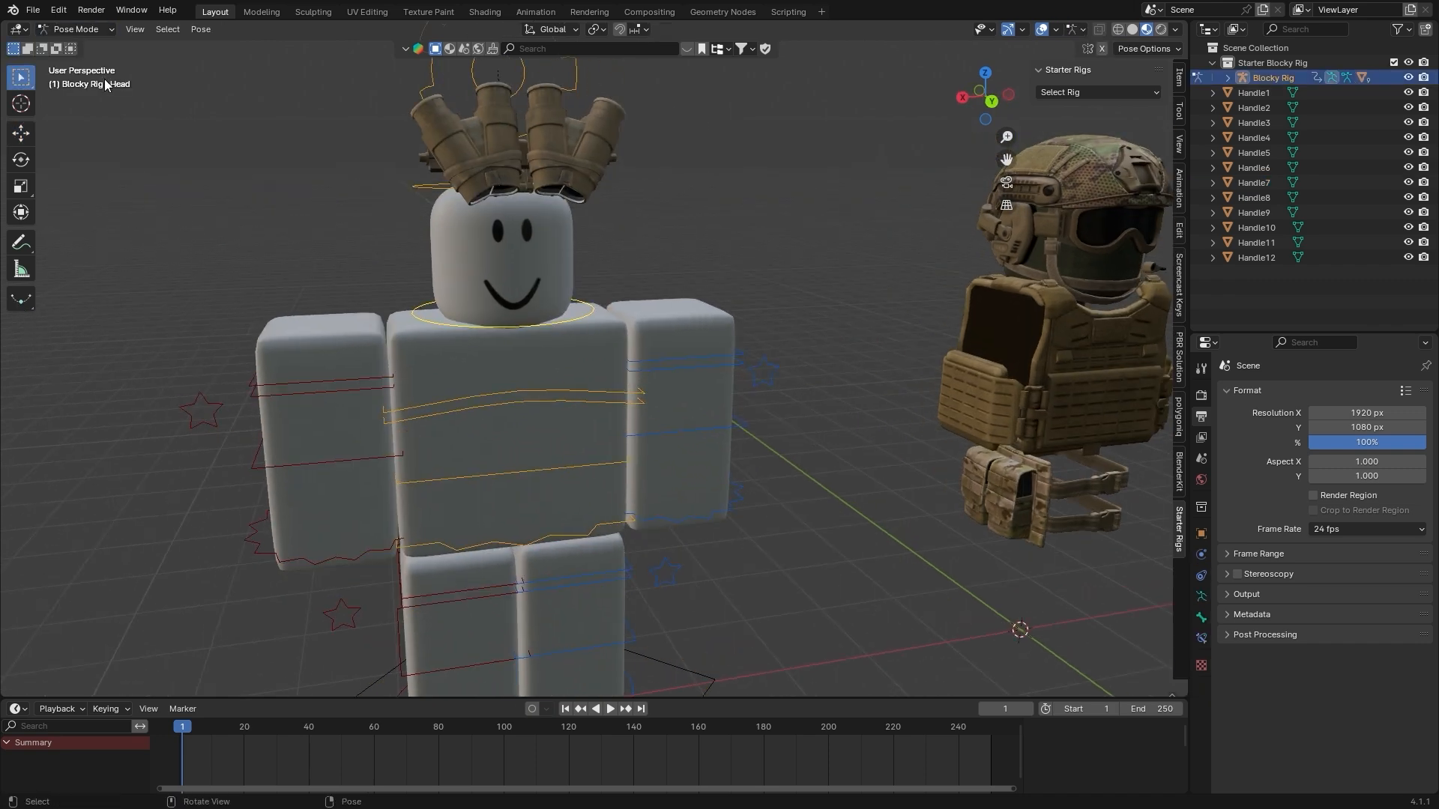
{"action": "left_click_drag", "start_coordinate": [518, 304], "coordinate": [491, 293]}
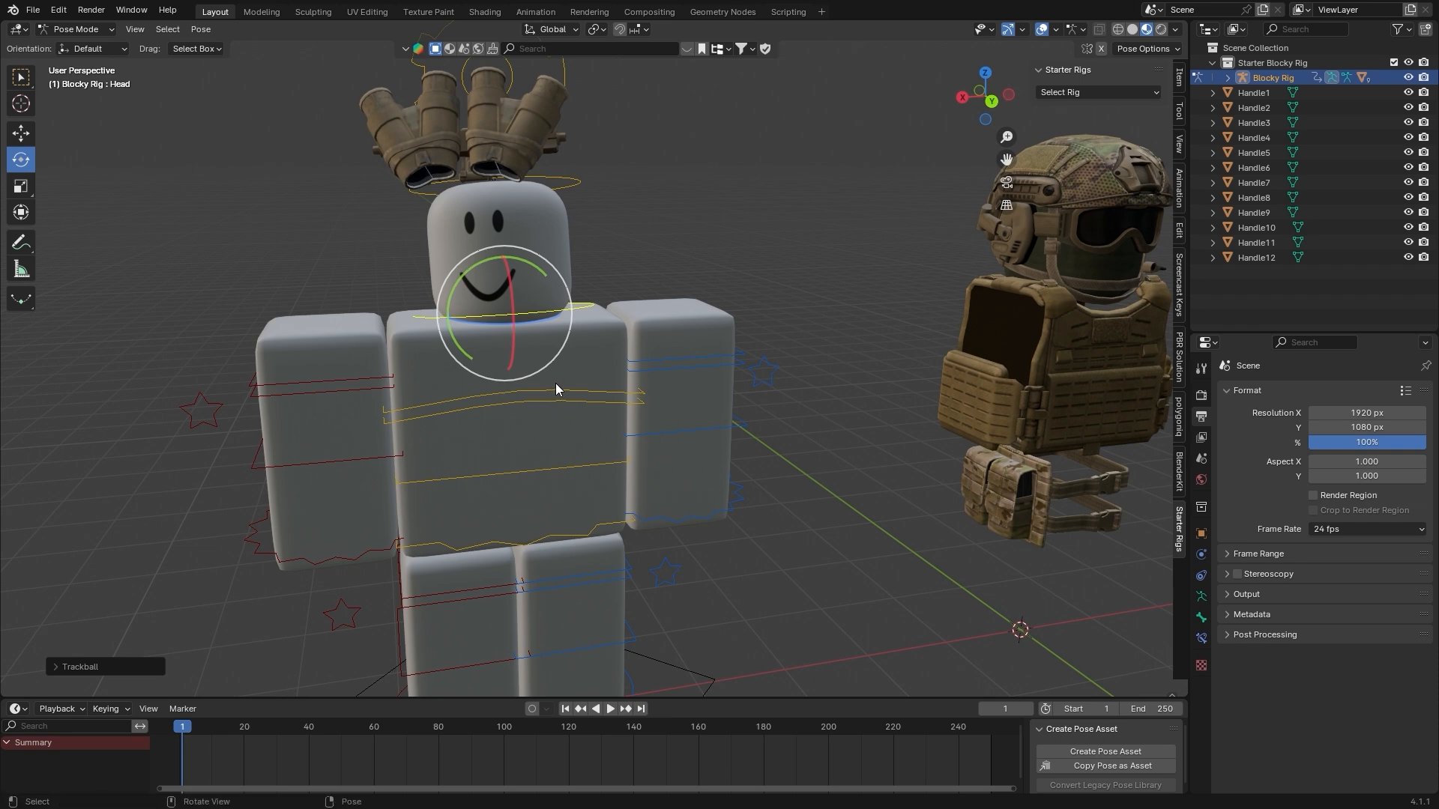
{"action": "left_click_drag", "start_coordinate": [546, 397], "coordinate": [613, 376]}
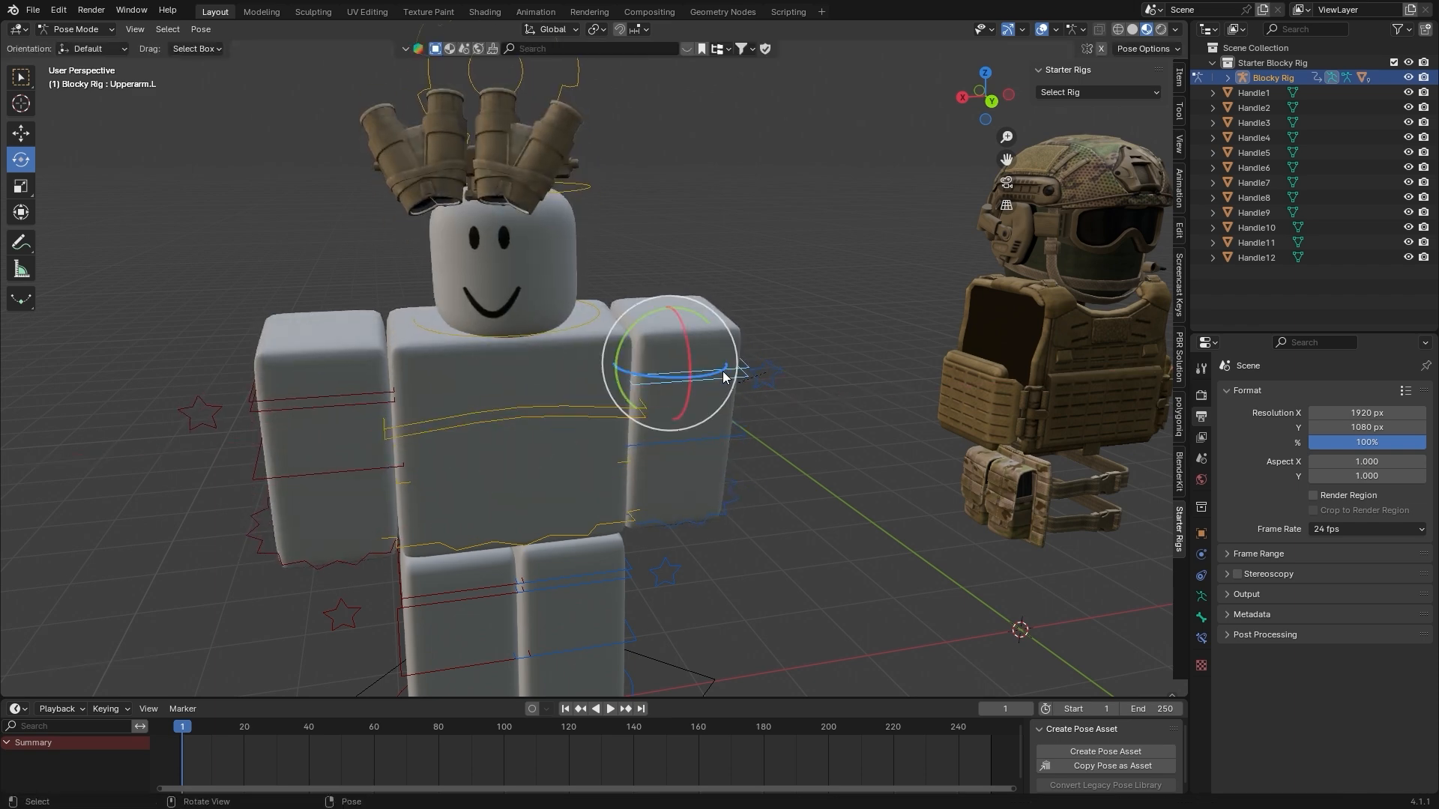
{"action": "left_click_drag", "start_coordinate": [694, 350], "coordinate": [646, 318]}
{"action": "key", "text": "ctrl+z"}
{"action": "key", "text": "ctrl+z"}
{"action": "key", "text": "ctrl+z"}
{"action": "key", "text": "ctrl+z"}
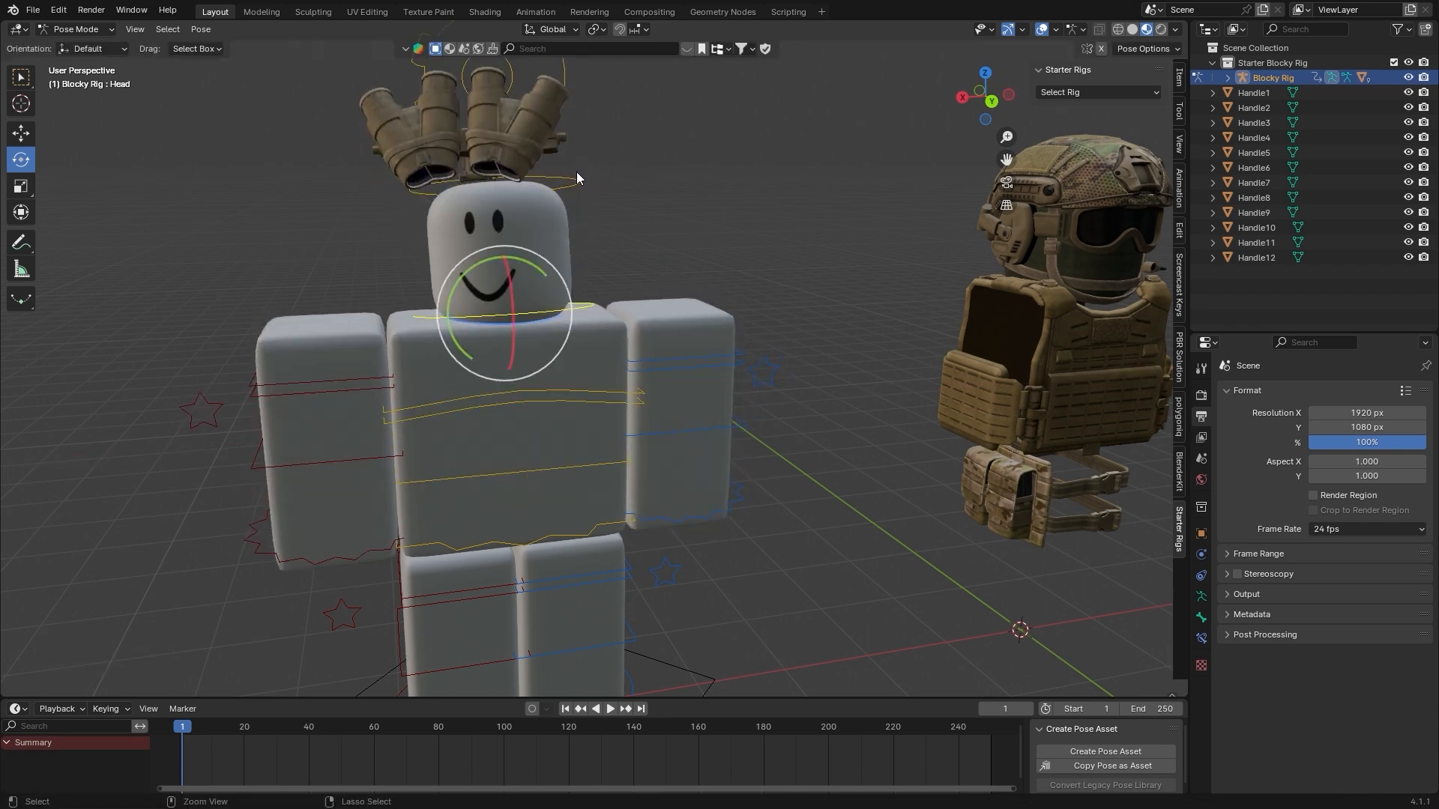
{"action": "key", "text": "ctrl+z"}
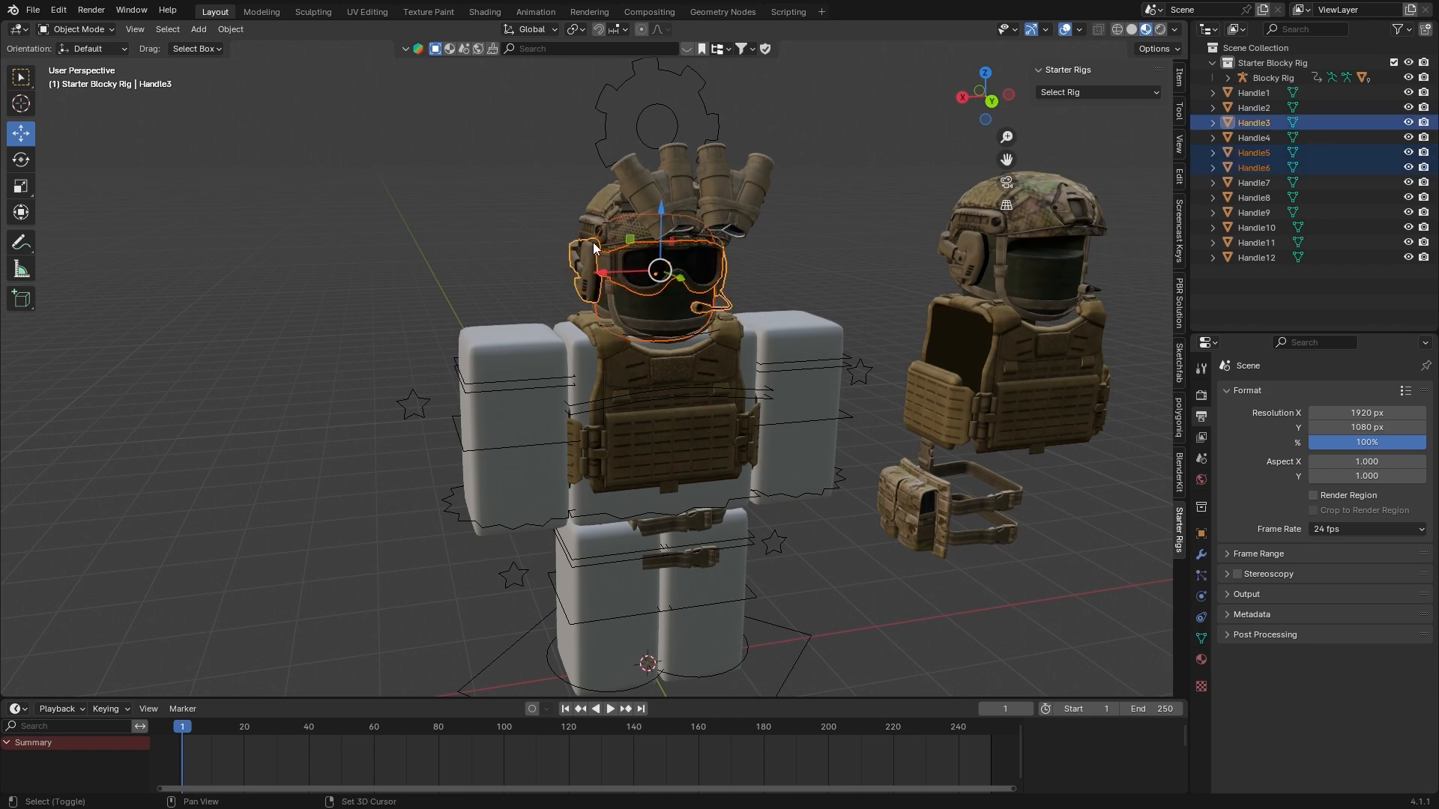
Try moving the first character's helmet, goggles, headset and mask off the head together and undo the move
{"action": "key", "text": "g"}
{"action": "left_click", "coordinate": [535, 350]}
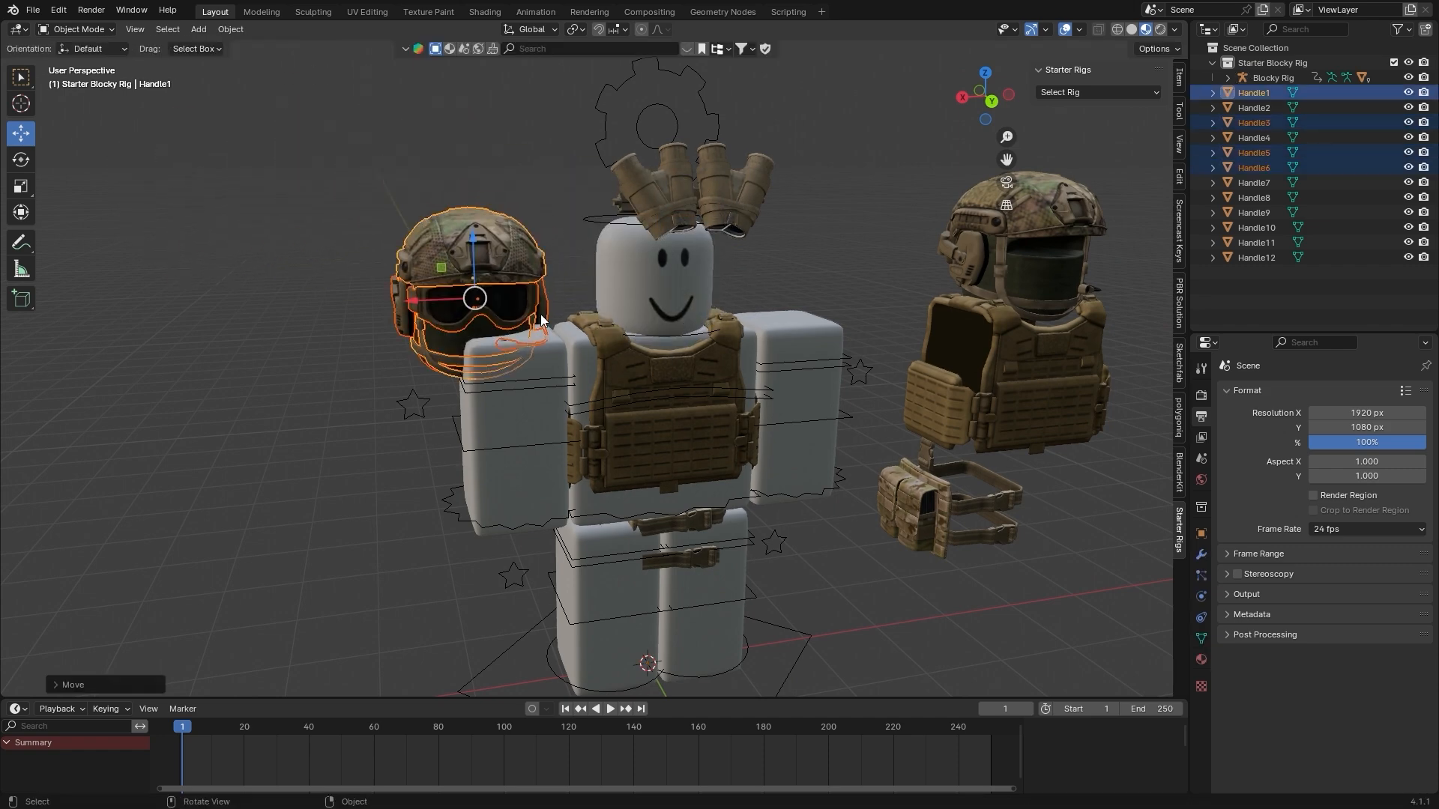
{"action": "key", "text": "ctrl+z"}
Add the rig to the selected helmet, goggles, headset and mask, and parent them to its Head bone with the Bone option in Pose Mode
{"action": "middle_click_drag", "start_coordinate": [764, 243], "coordinate": [555, 219], "text": "shift"}
{"action": "left_click", "coordinate": [557, 213], "text": "shift"}
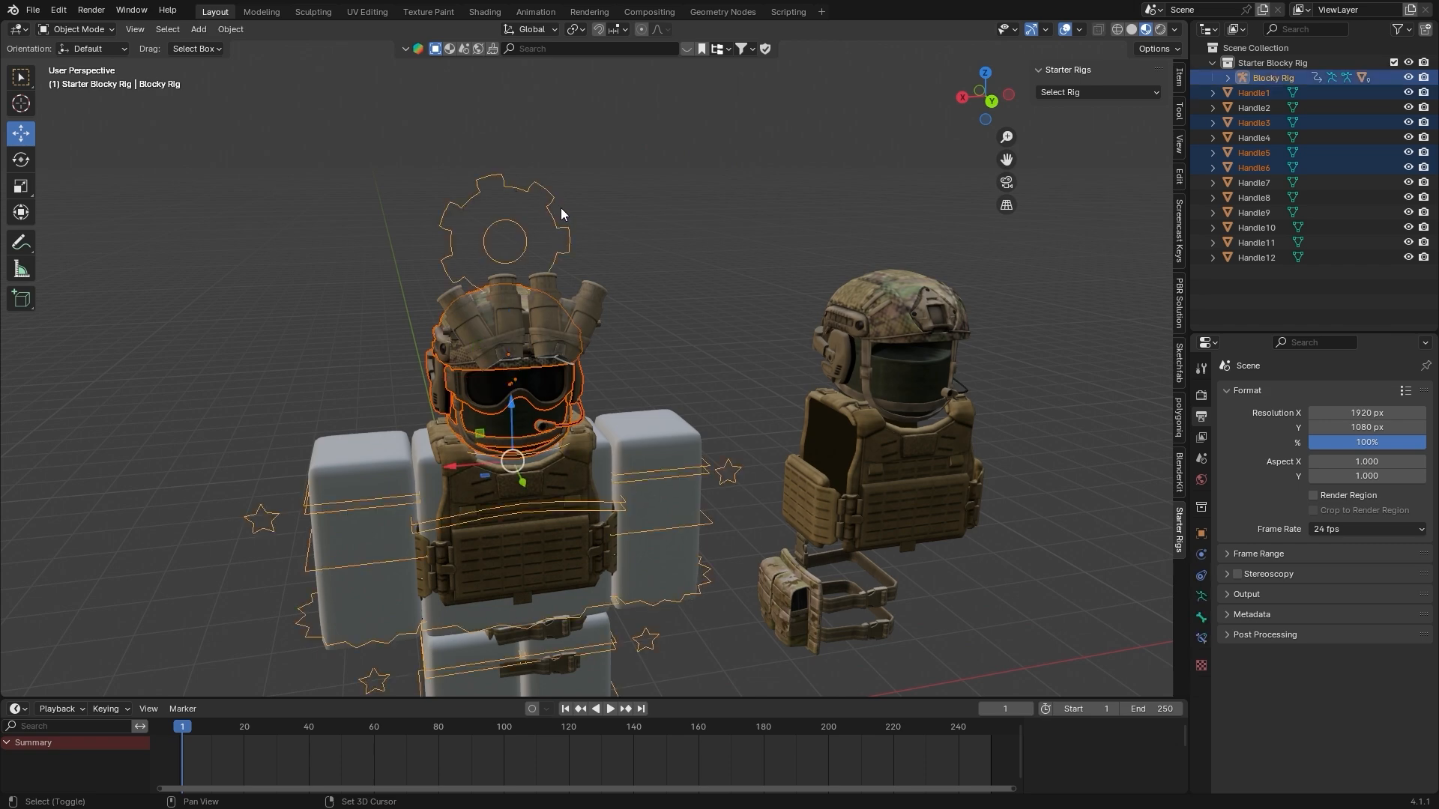
{"action": "key", "text": "ctrl+Tab"}
{"action": "key", "text": "ctrl+Tab"}
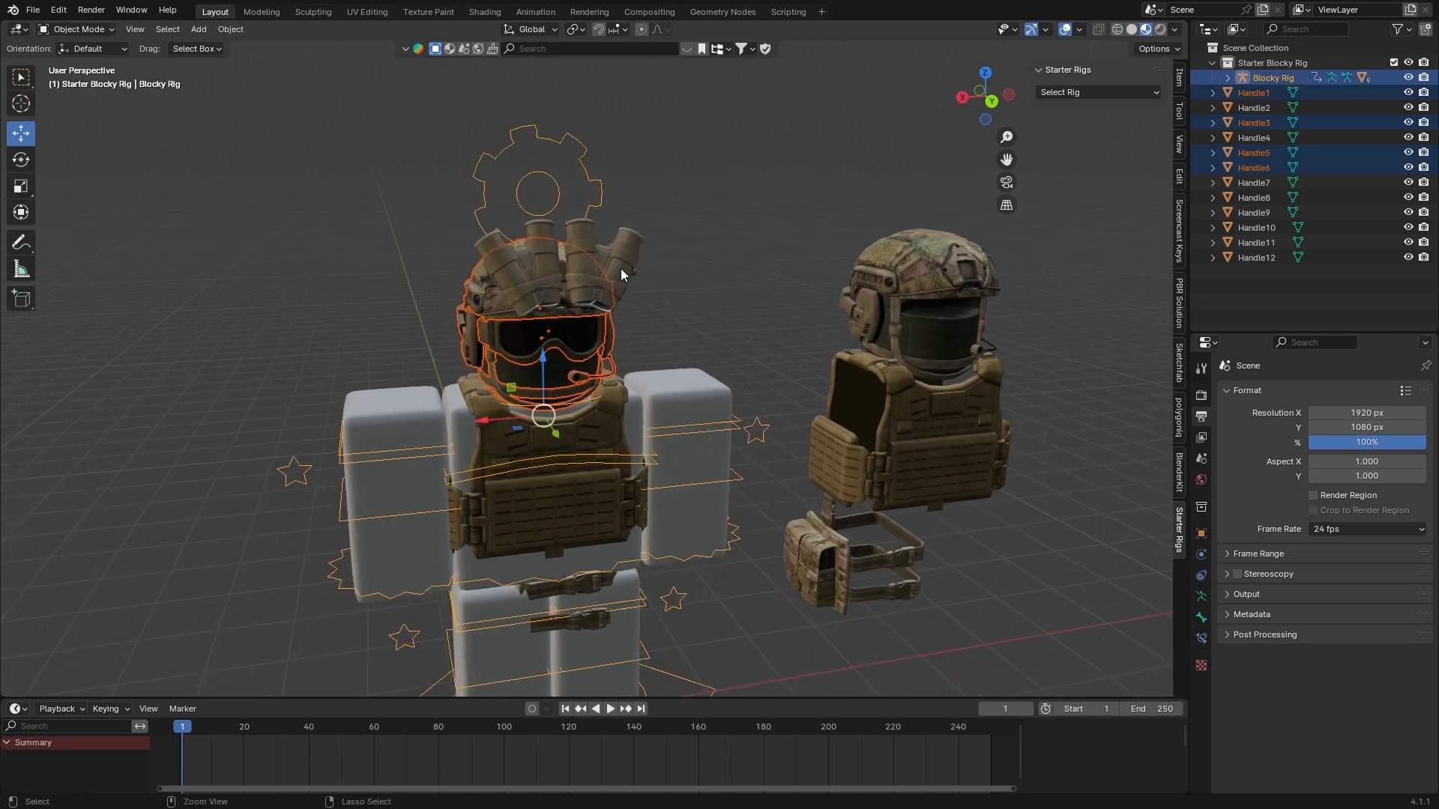
{"action": "key", "text": "ctrl+Tab"}
{"action": "scroll", "coordinate": [586, 418], "scroll_direction": "up", "scroll_amount": 2}
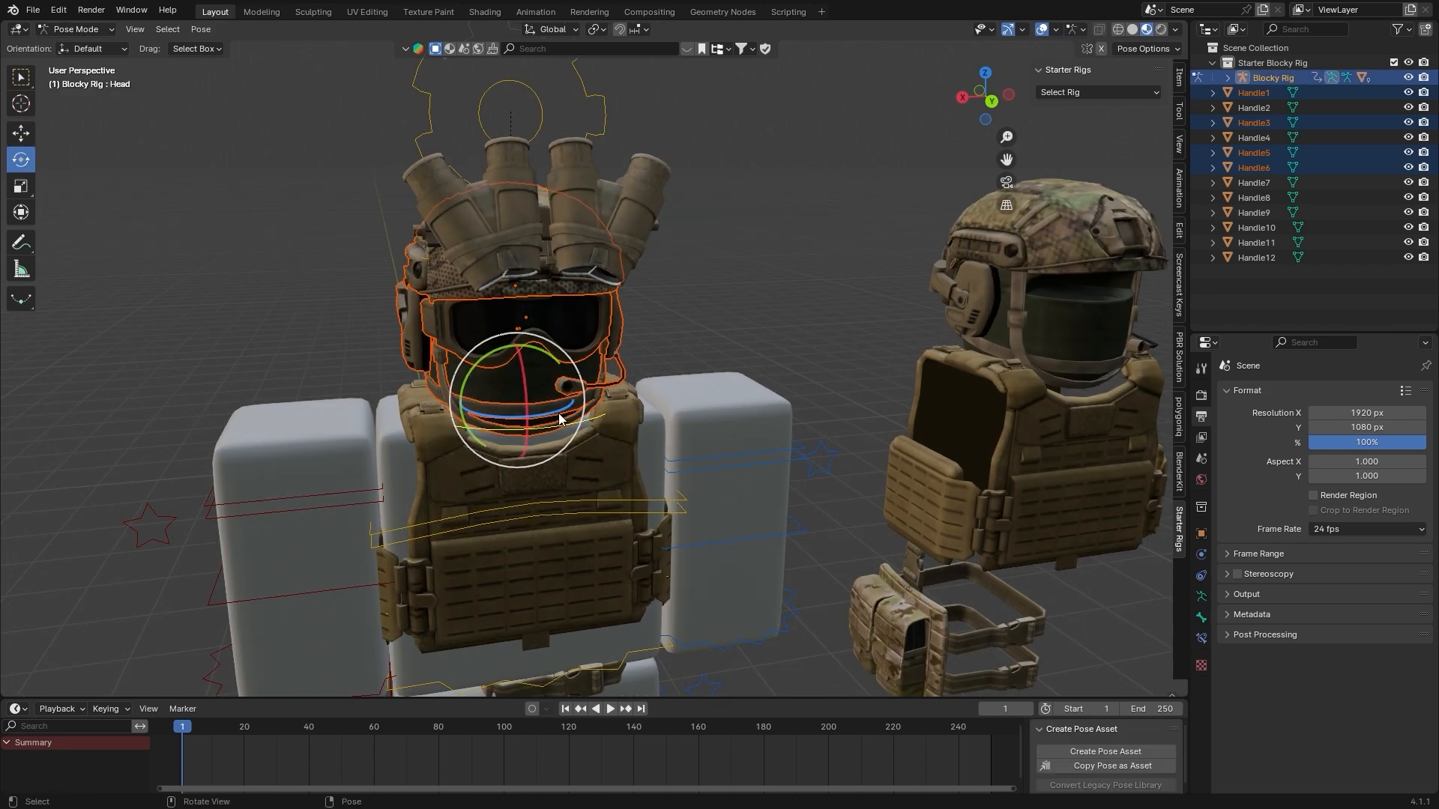
{"action": "key", "text": "ctrl+p"}
{"action": "left_click", "coordinate": [559, 414]}
{"action": "key", "text": "ctrl+Tab"}
Test-rotate the first rig's Head bone in Pose Mode, undo the rotation and return to Object Mode
{"action": "scroll", "coordinate": [562, 413], "scroll_direction": "down", "scroll_amount": 2}
{"action": "left_click", "coordinate": [596, 399]}
{"action": "key", "text": "ctrl+Tab"}
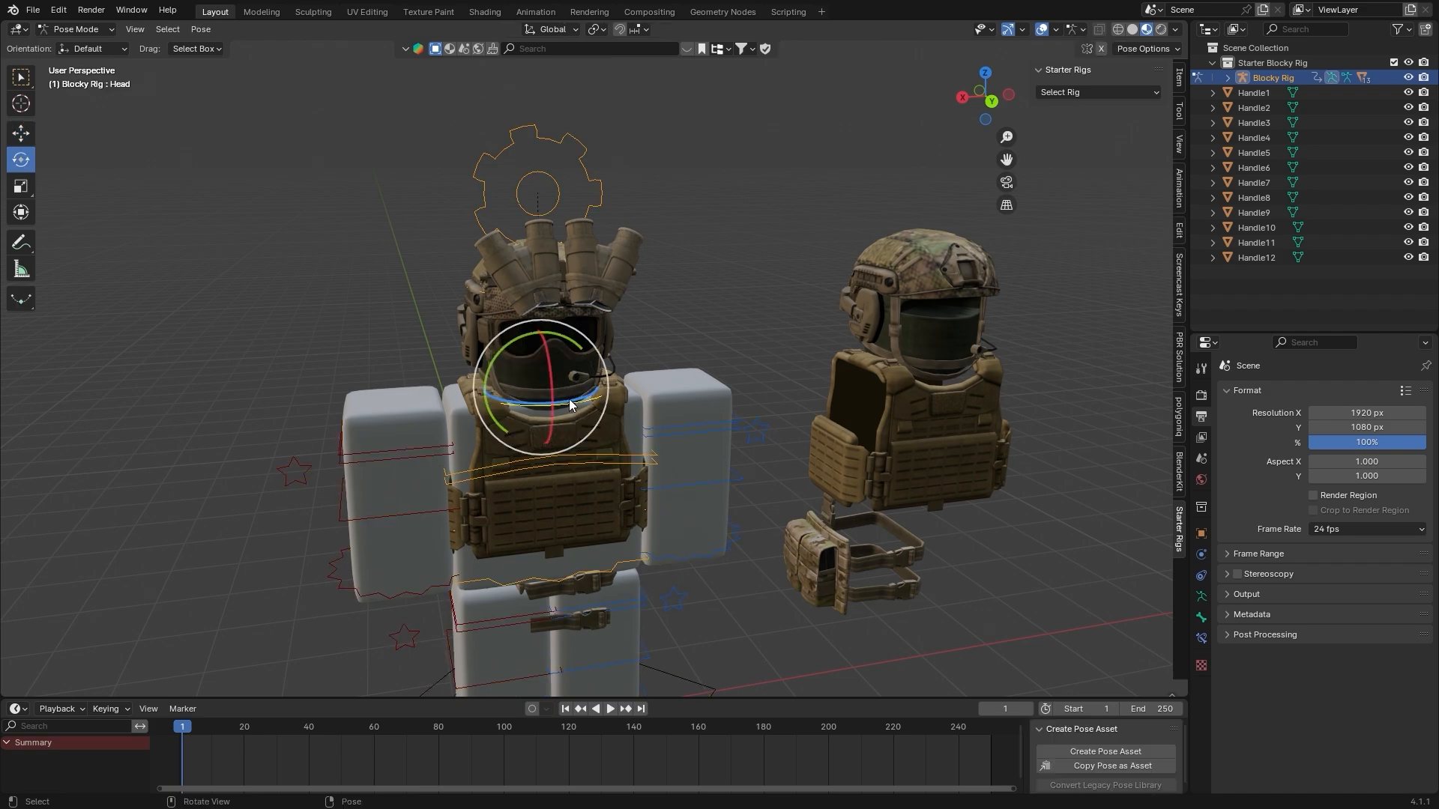
{"action": "left_click_drag", "start_coordinate": [568, 399], "coordinate": [517, 420]}
{"action": "key", "text": "ctrl+z"}
{"action": "key", "text": "ctrl+Tab"}
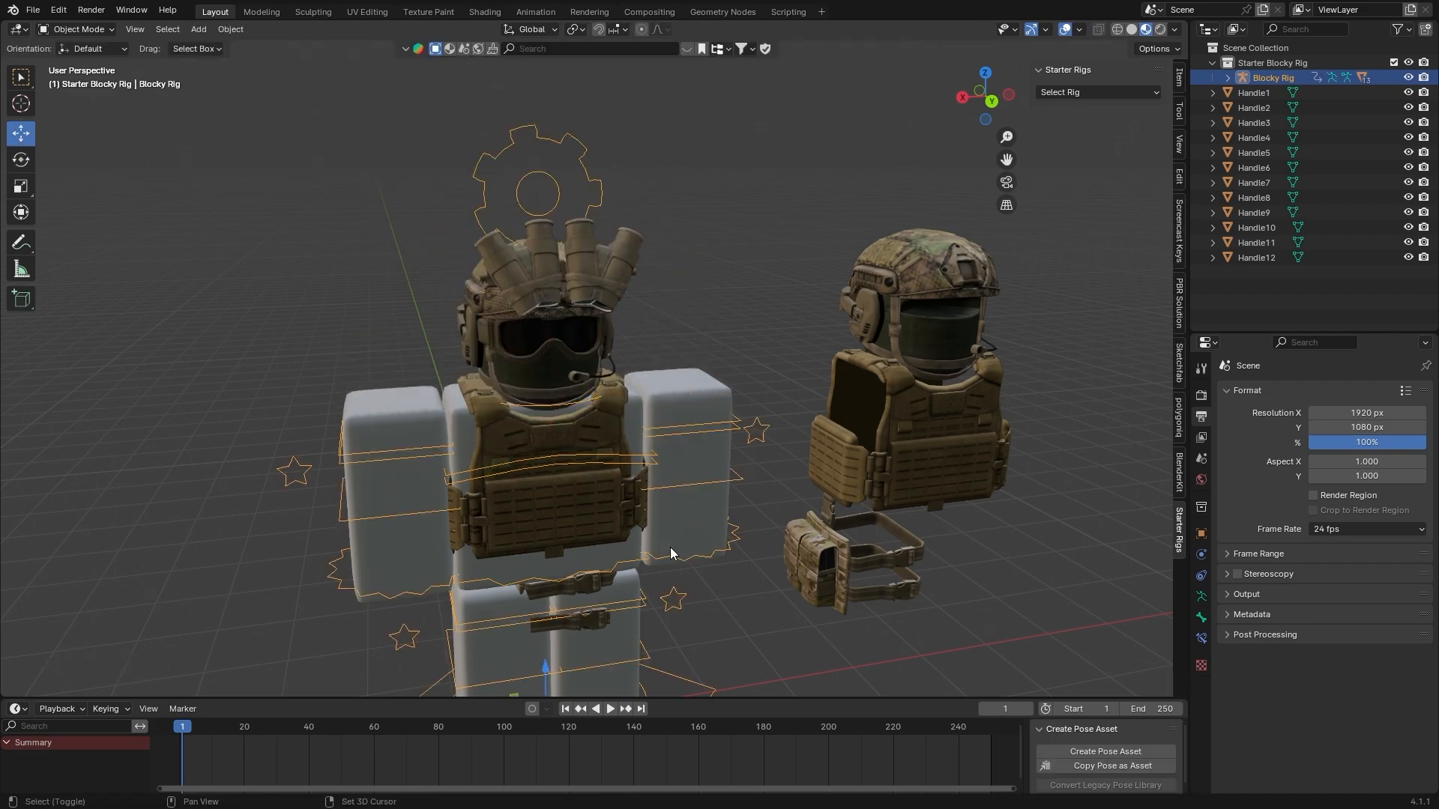
Parent the first character's vest and leg pouch to the matching rig bones with the Bone option
{"action": "middle_click_drag", "start_coordinate": [670, 548], "coordinate": [779, 262], "text": "shift"}
{"action": "scroll", "coordinate": [783, 266], "scroll_direction": "up", "scroll_amount": 3}
{"action": "left_click", "coordinate": [790, 272]}
{"action": "left_click_drag", "start_coordinate": [639, 277], "coordinate": [588, 282]}
{"action": "middle_click_drag", "start_coordinate": [589, 282], "coordinate": [675, 247]}
{"action": "scroll", "coordinate": [897, 385], "scroll_direction": "up", "scroll_amount": 2}
{"action": "key", "text": "ctrl+Tab"}
{"action": "key", "text": "ctrl+p"}
{"action": "left_click", "coordinate": [565, 337]}
{"action": "key", "text": "ctrl+Tab"}
{"action": "key", "text": "ctrl+p"}
{"action": "key", "text": "g"}
{"action": "left_click", "coordinate": [745, 244]}
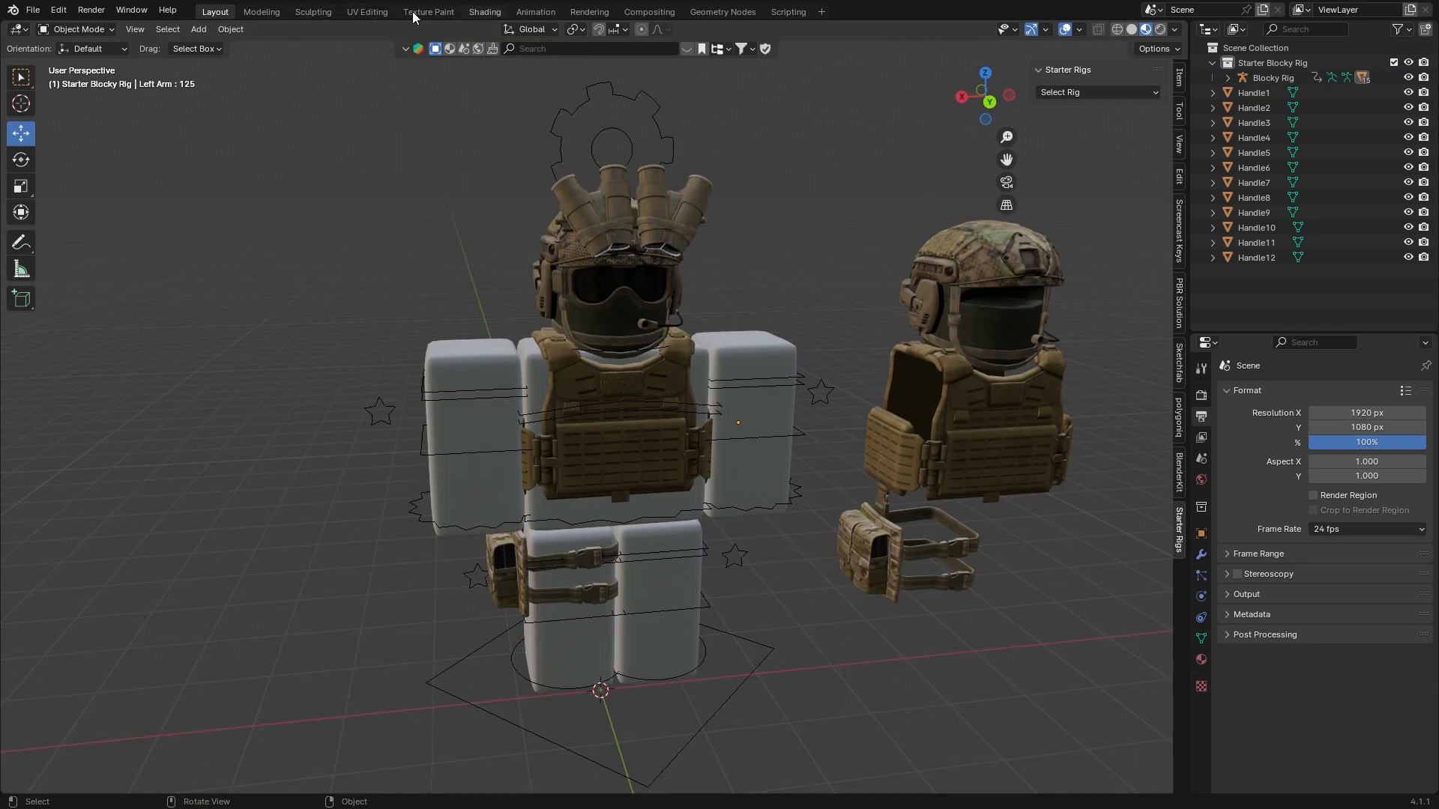
In the Shading workspace, remove the placeholder image from the rig material's Main Texture node and browse for a replacement image
{"action": "left_click", "coordinate": [484, 12]}
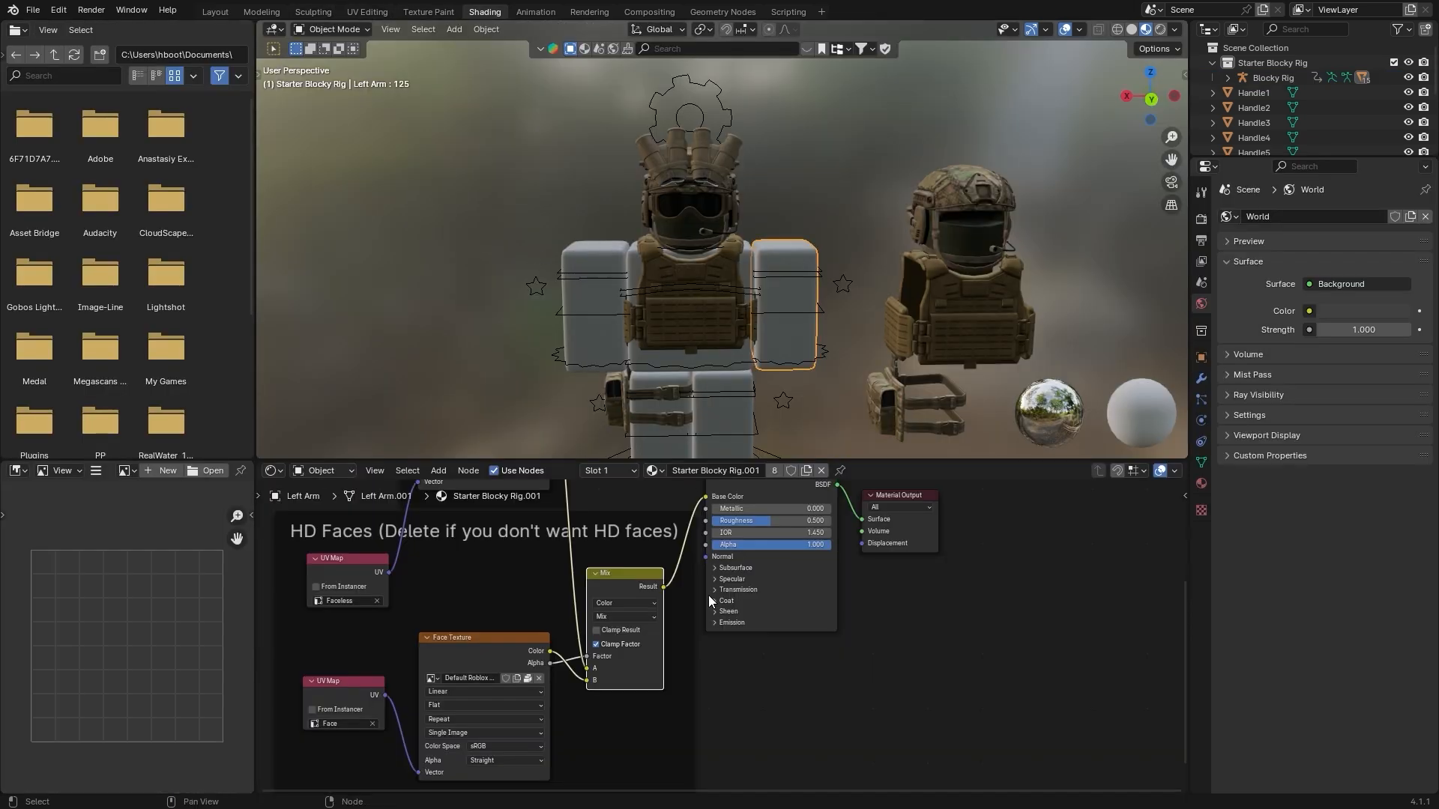
{"action": "scroll", "coordinate": [708, 625], "scroll_direction": "down", "scroll_amount": 7}
{"action": "middle_click_drag", "start_coordinate": [672, 584], "coordinate": [647, 563]}
{"action": "middle_click_drag", "start_coordinate": [593, 386], "coordinate": [709, 472]}
{"action": "scroll", "coordinate": [637, 405], "scroll_direction": "up", "scroll_amount": 5}
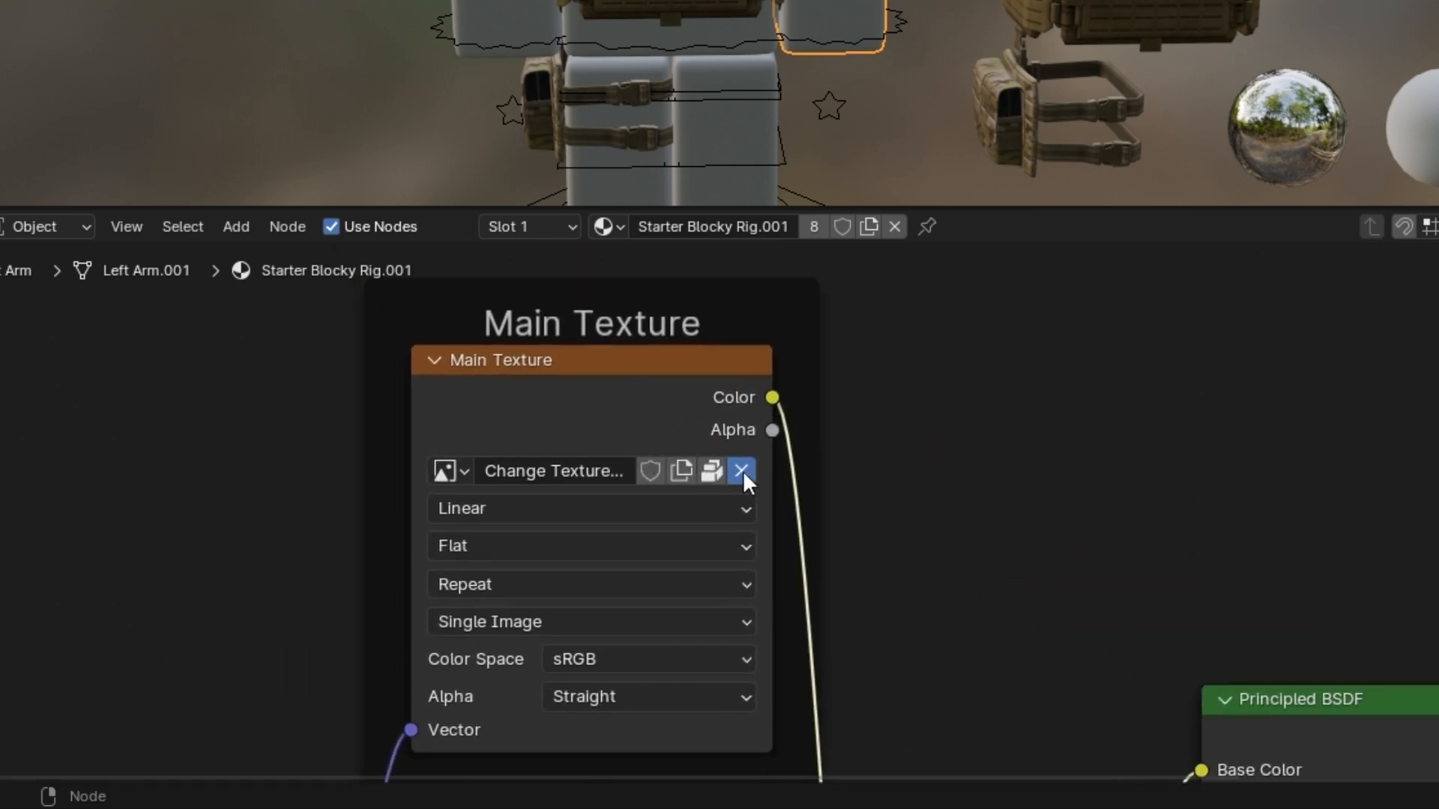
{"action": "left_click", "coordinate": [742, 471]}
{"action": "left_click", "coordinate": [676, 471]}
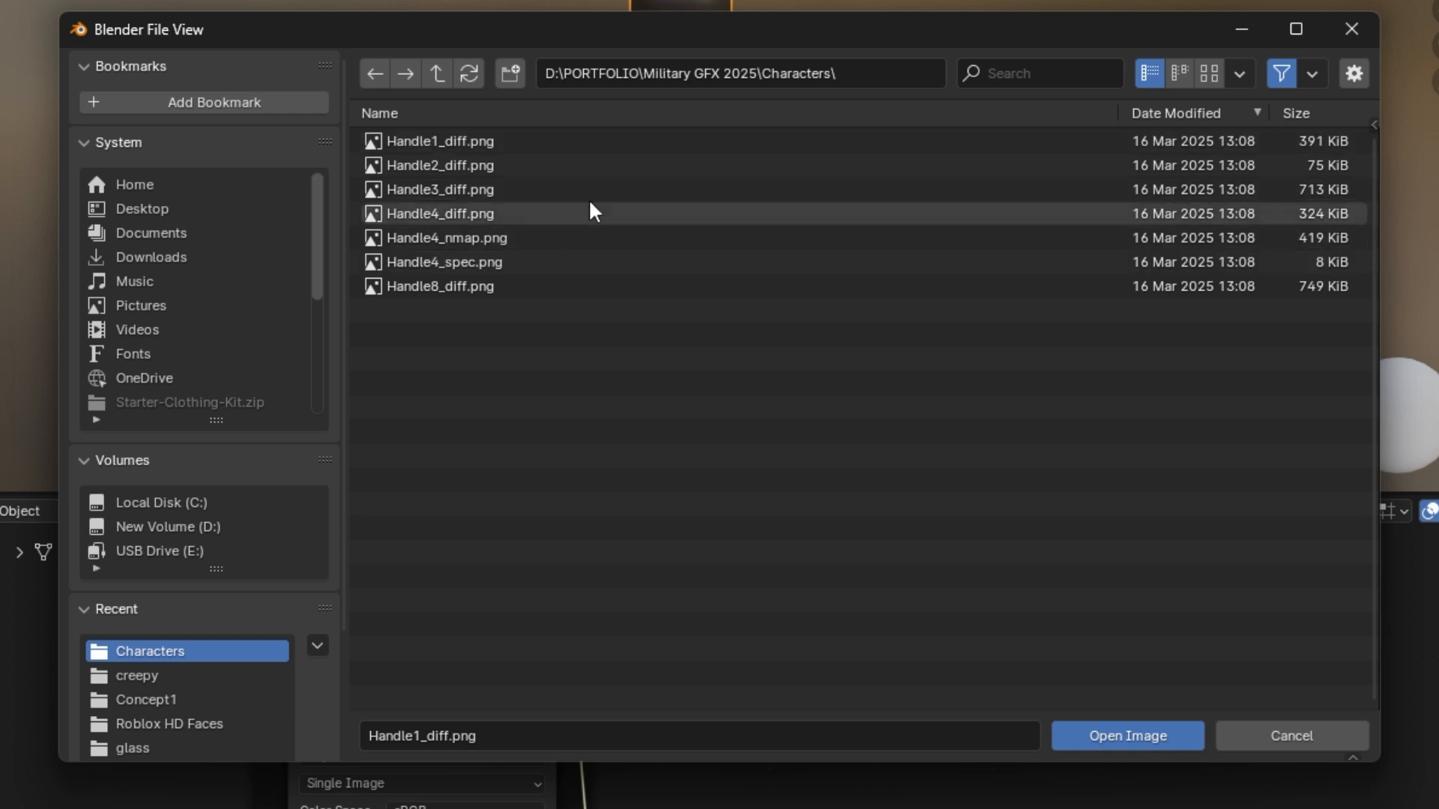
Show the Characters folder's images as thumbnails and load Handle3_diff.png as the rig's clothing texture
{"action": "left_click", "coordinate": [1198, 74]}
{"action": "left_click", "coordinate": [1152, 73]}
{"action": "left_click", "coordinate": [1202, 75]}
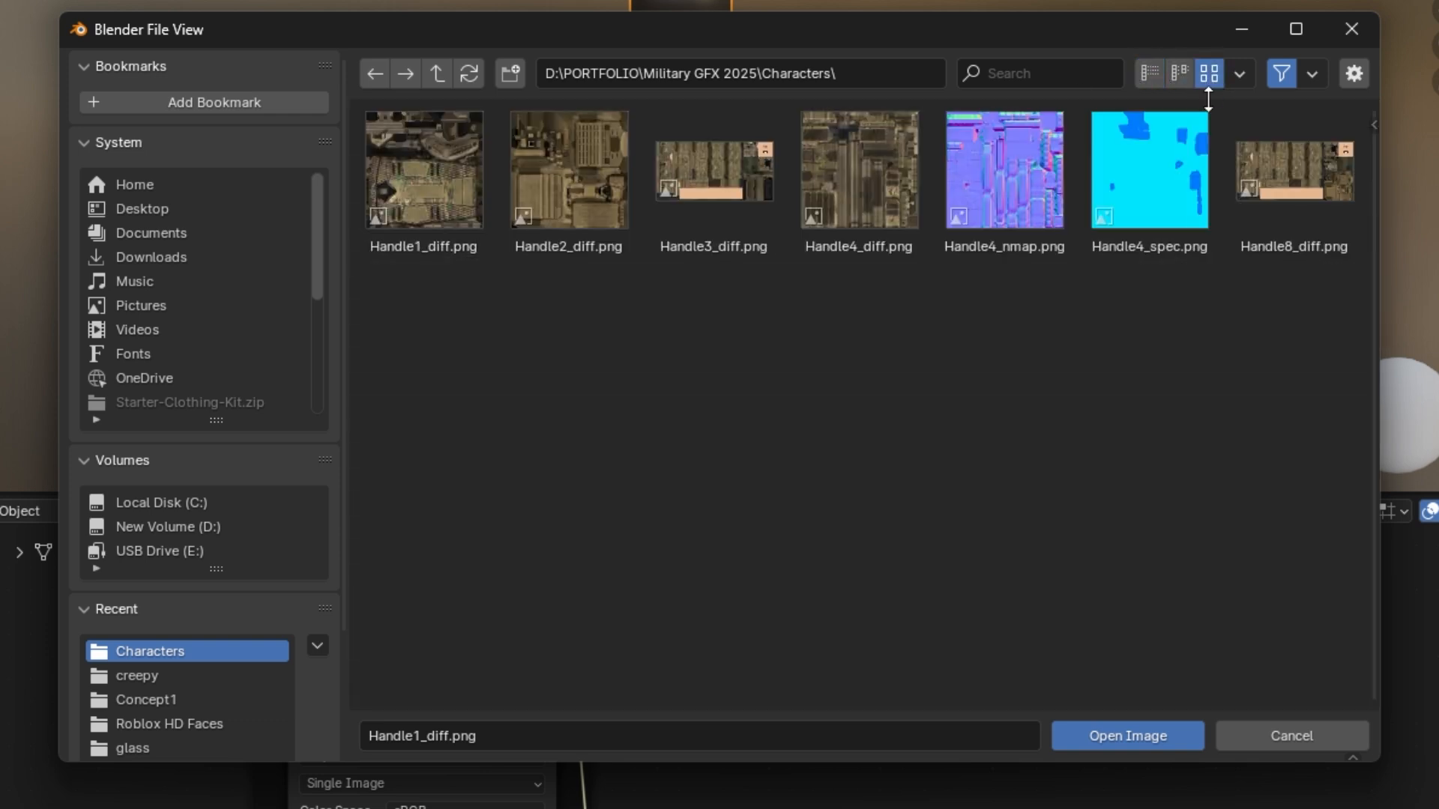
{"action": "left_click", "coordinate": [583, 193]}
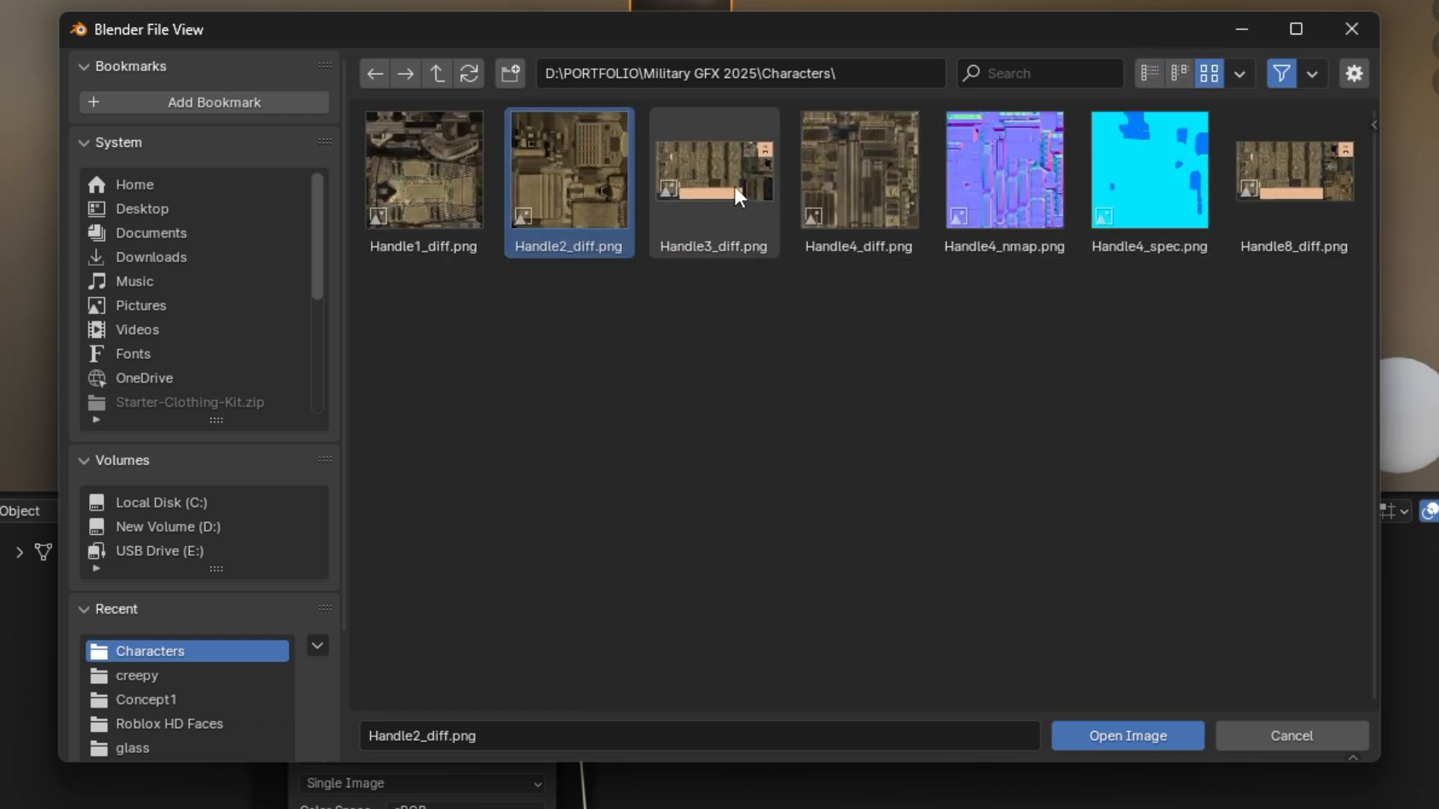
{"action": "left_click", "coordinate": [1298, 191]}
{"action": "left_click", "coordinate": [755, 199]}
{"action": "left_click", "coordinate": [1292, 191]}
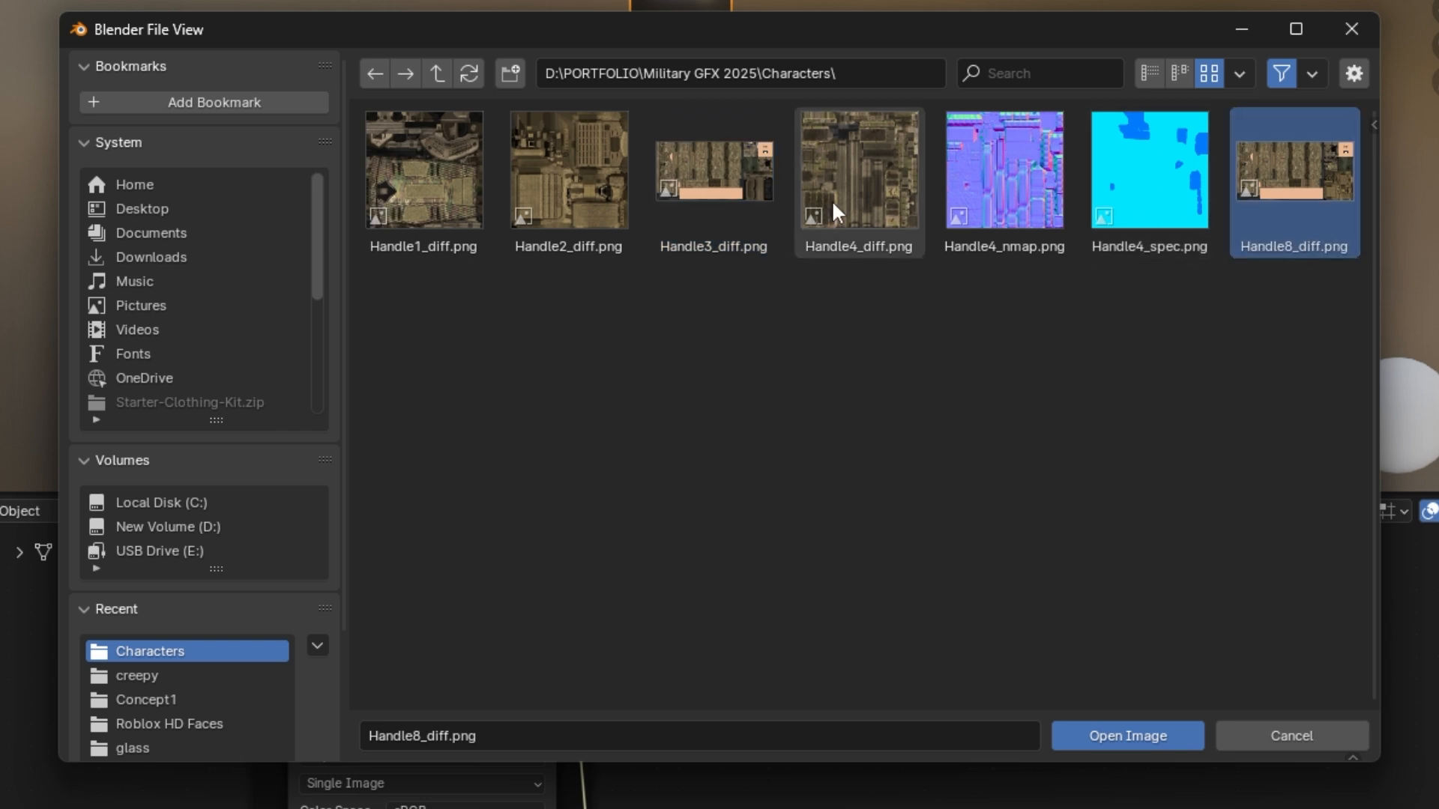
{"action": "left_click", "coordinate": [738, 196]}
{"action": "mouse_move", "coordinate": [921, 38]}
{"action": "left_mouse_down"}
{"action": "mouse_move", "coordinate": [911, 90]}
{"action": "mouse_move", "coordinate": [921, 56]}
{"action": "left_mouse_up"}
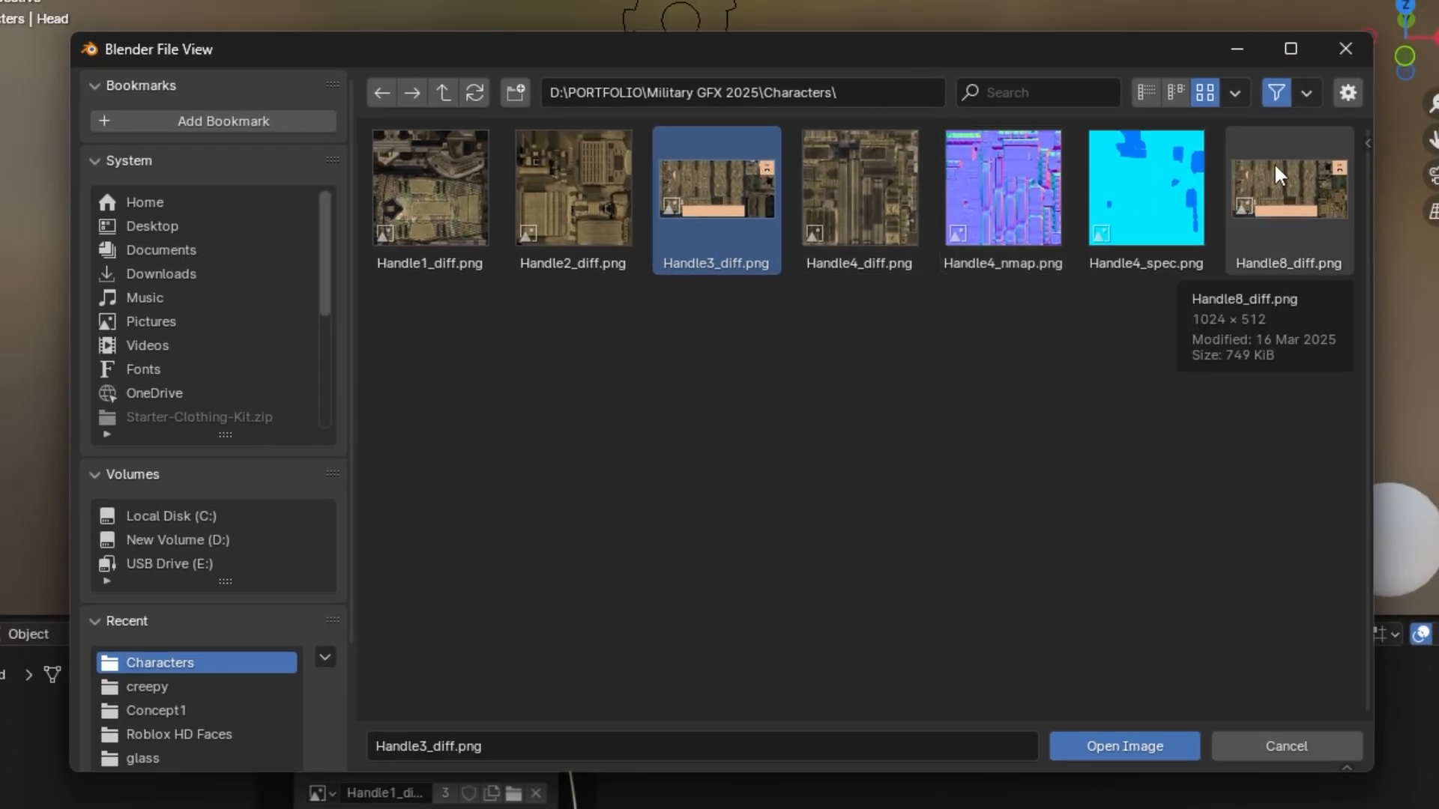
{"action": "key", "text": "ctrl+z"}
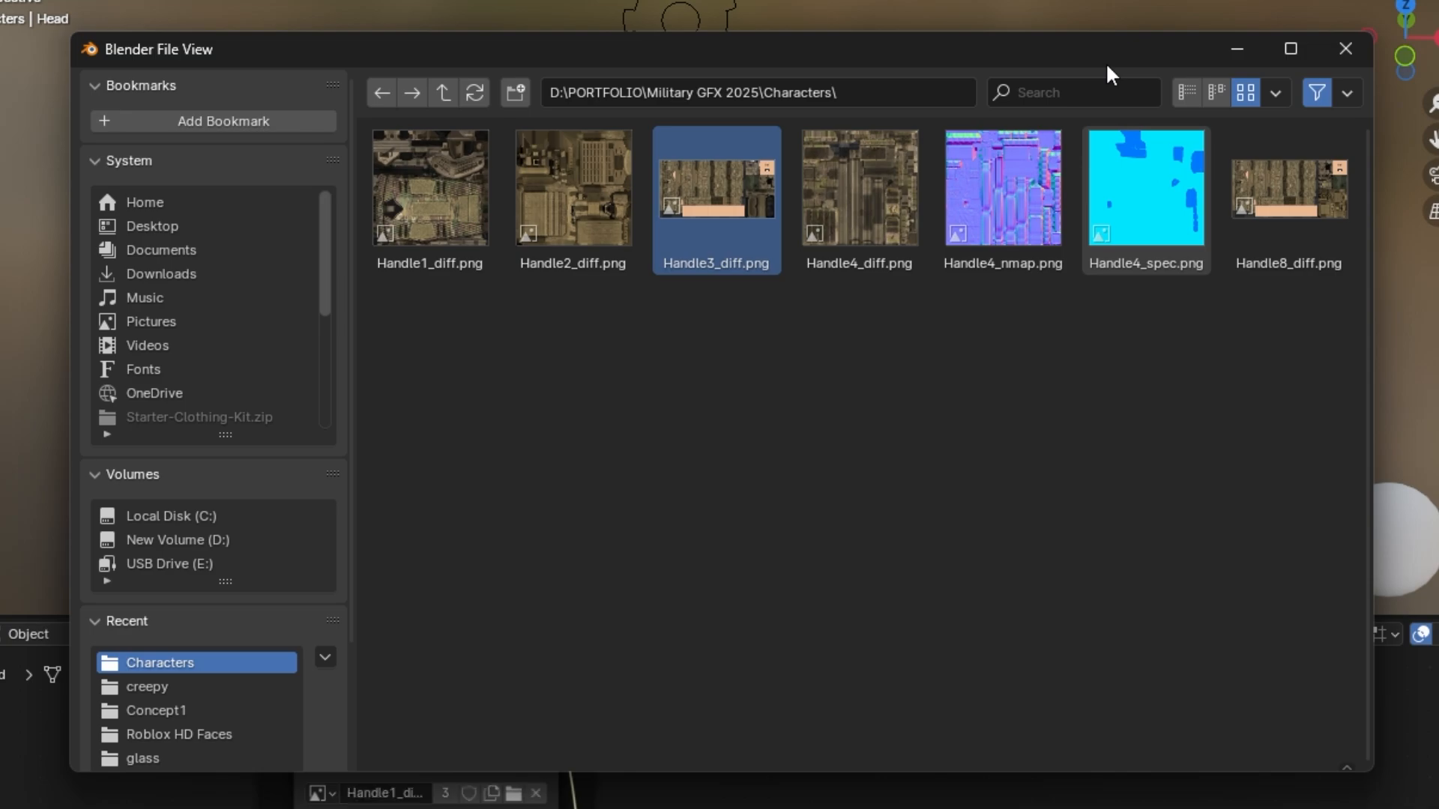
{"action": "middle_click_drag", "start_coordinate": [888, 228], "coordinate": [818, 169]}
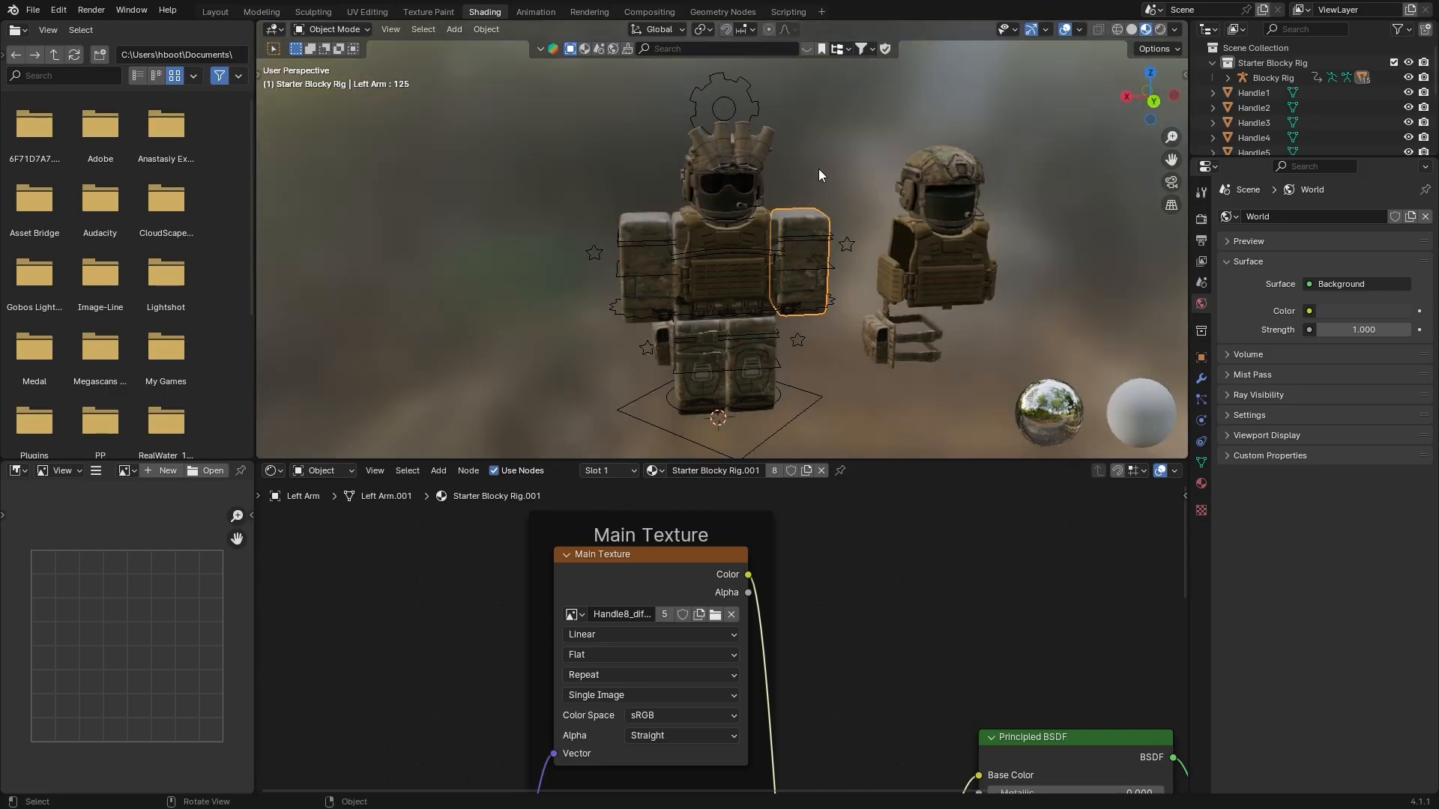
Test-move the textured rig and test-rotate its Head bone, cancelling the move and undoing the rotation
{"action": "left_click", "coordinate": [829, 187]}
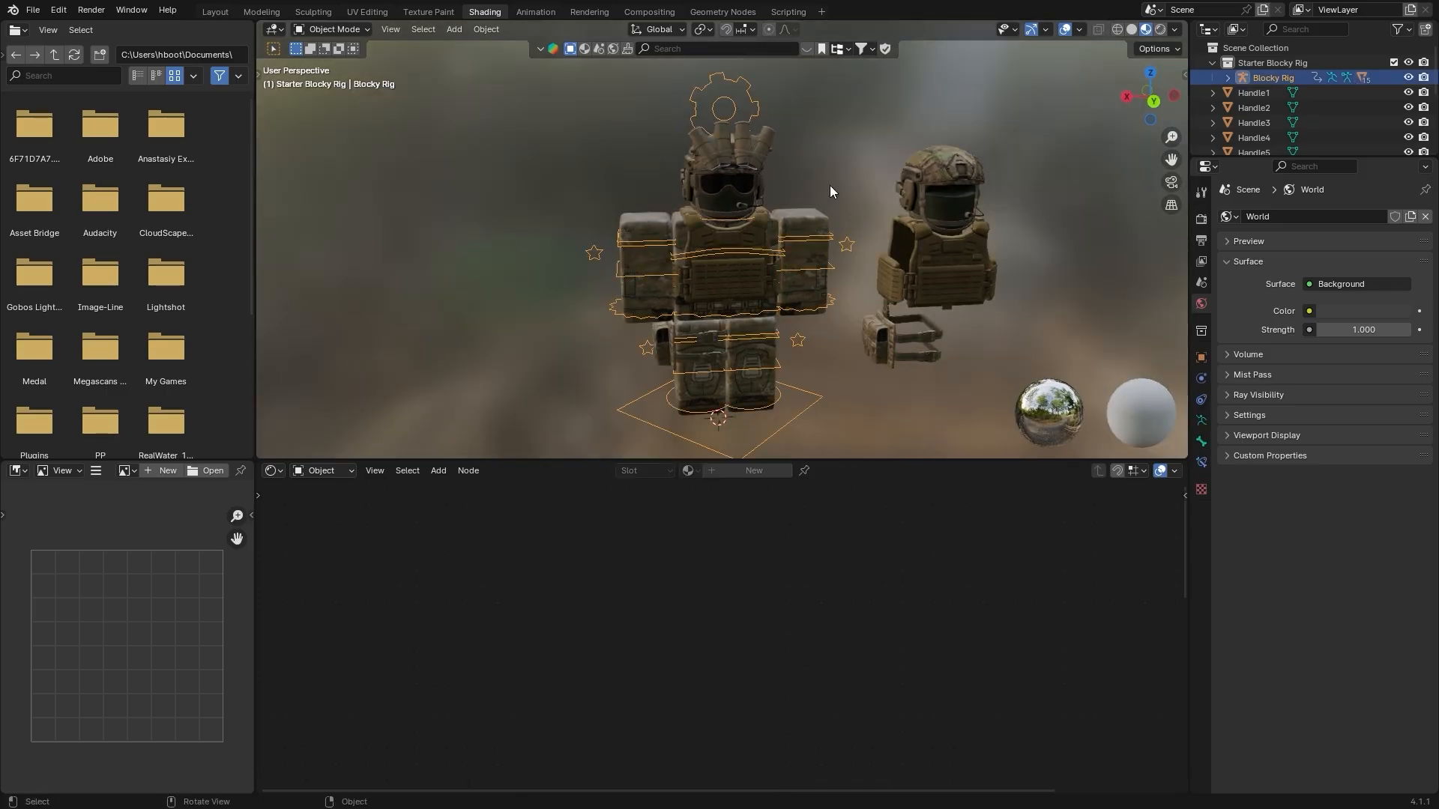
{"action": "scroll", "coordinate": [829, 187], "scroll_direction": "down", "scroll_amount": 3}
{"action": "key", "text": "g"}
{"action": "right_click", "coordinate": [802, 159]}
{"action": "scroll", "coordinate": [802, 159], "scroll_direction": "up", "scroll_amount": 2}
{"action": "key", "text": "ctrl+Tab"}
{"action": "left_click", "coordinate": [753, 217]}
{"action": "key", "text": "r"}
{"action": "key", "text": "r"}
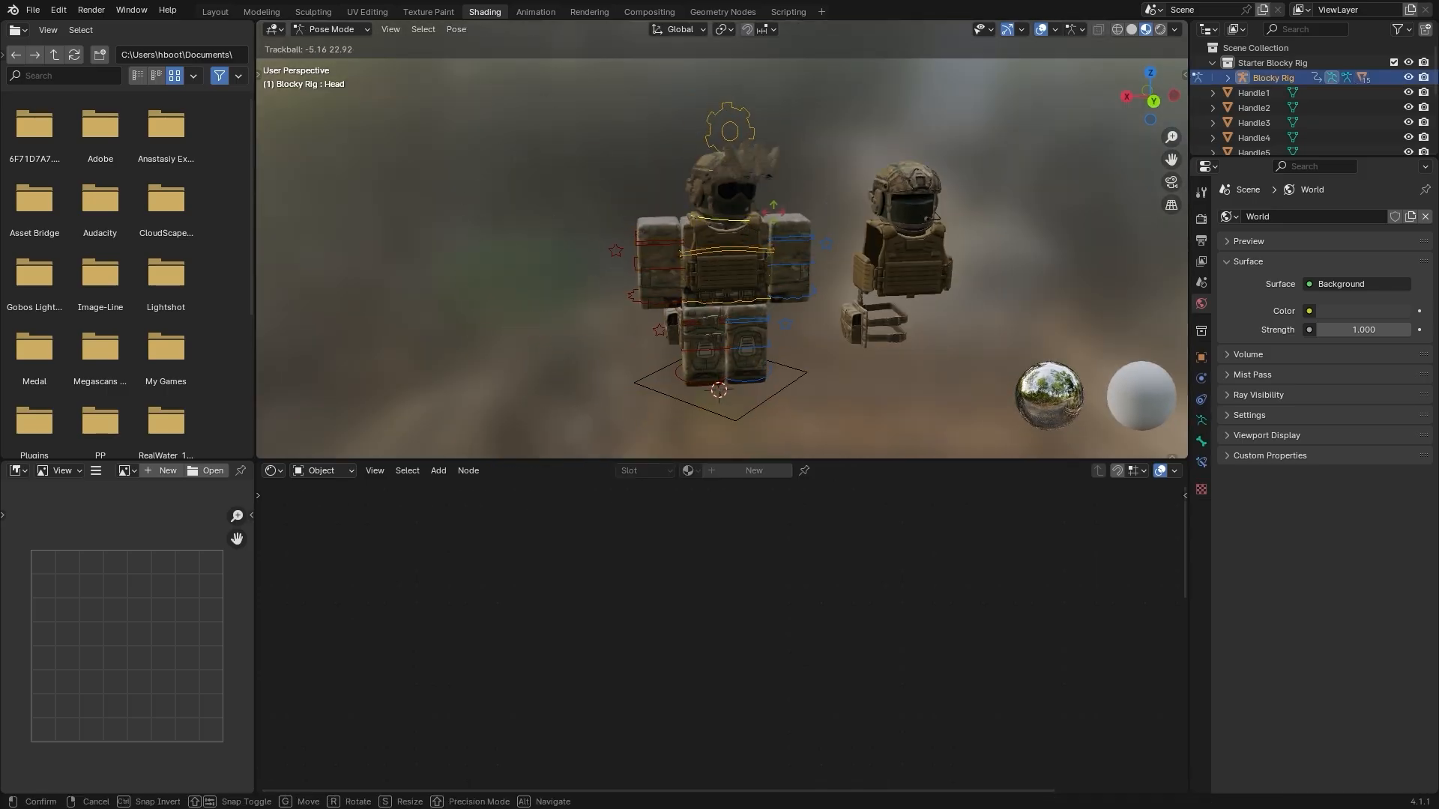
{"action": "left_click", "coordinate": [783, 218]}
{"action": "key", "text": "ctrl+z"}
{"action": "key", "text": "ctrl+Tab"}
Add a second Starter Blocky Rig for the second character and parent the character's gear to its bones
{"action": "middle_click_drag", "start_coordinate": [891, 244], "coordinate": [871, 219]}
{"action": "scroll", "coordinate": [861, 225], "scroll_direction": "up", "scroll_amount": 3}
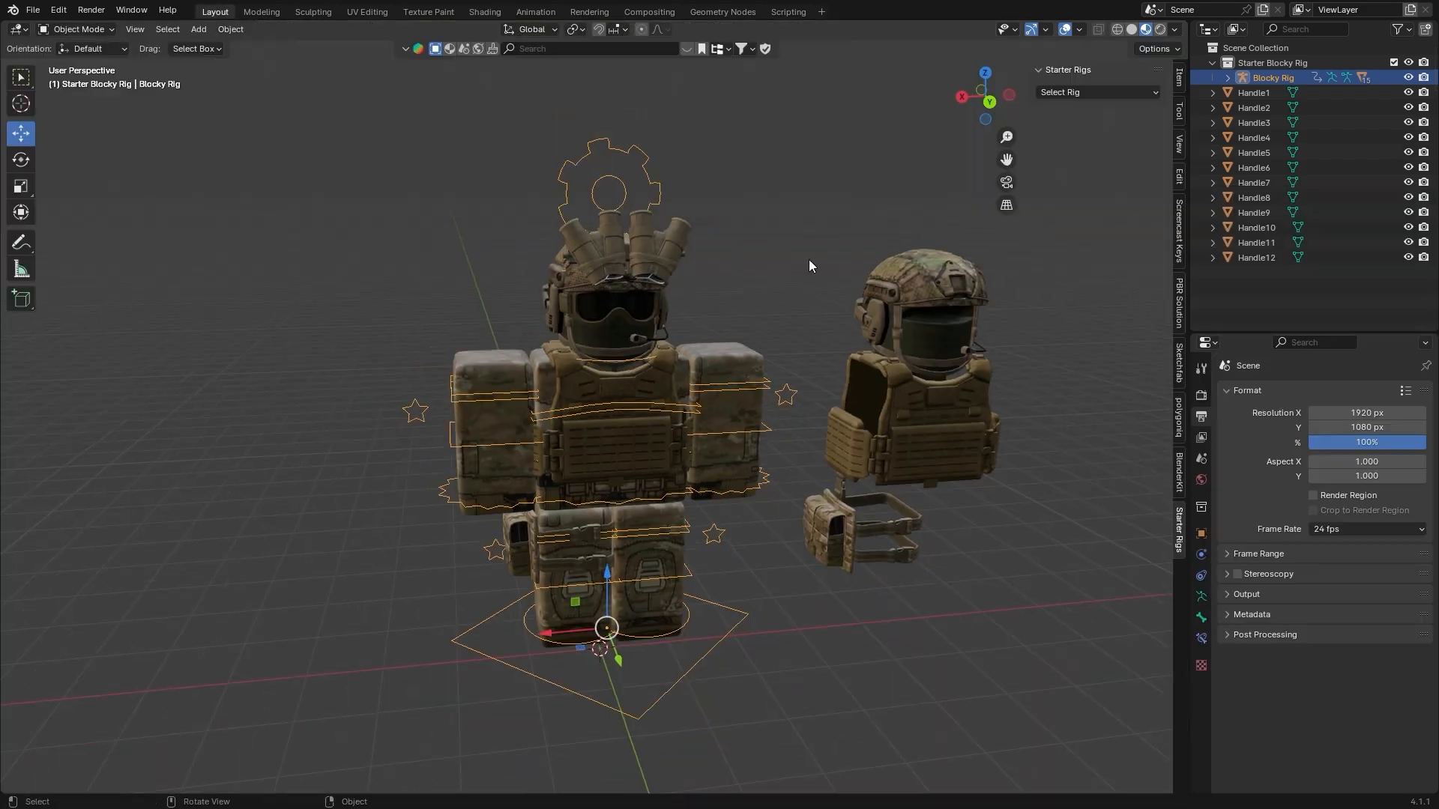
{"action": "left_click", "coordinate": [1098, 92]}
{"action": "left_click", "coordinate": [1117, 126]}
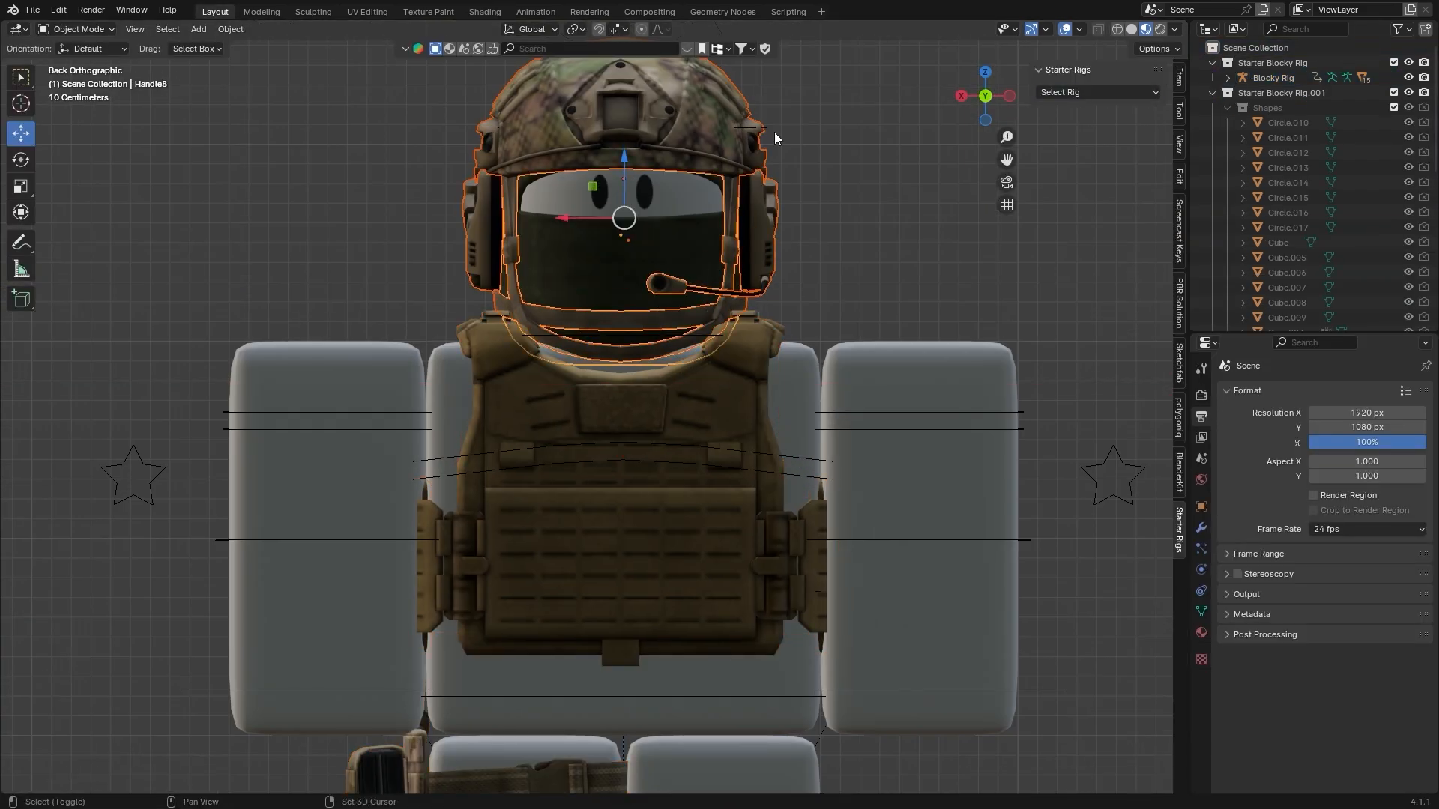
{"action": "scroll", "coordinate": [775, 132], "scroll_direction": "down", "scroll_amount": 5, "text": "ctrl"}
{"action": "scroll", "coordinate": [639, 326], "scroll_direction": "down", "scroll_amount": 3}
{"action": "left_click", "coordinate": [639, 326], "text": "alt"}
{"action": "left_click", "coordinate": [639, 326]}
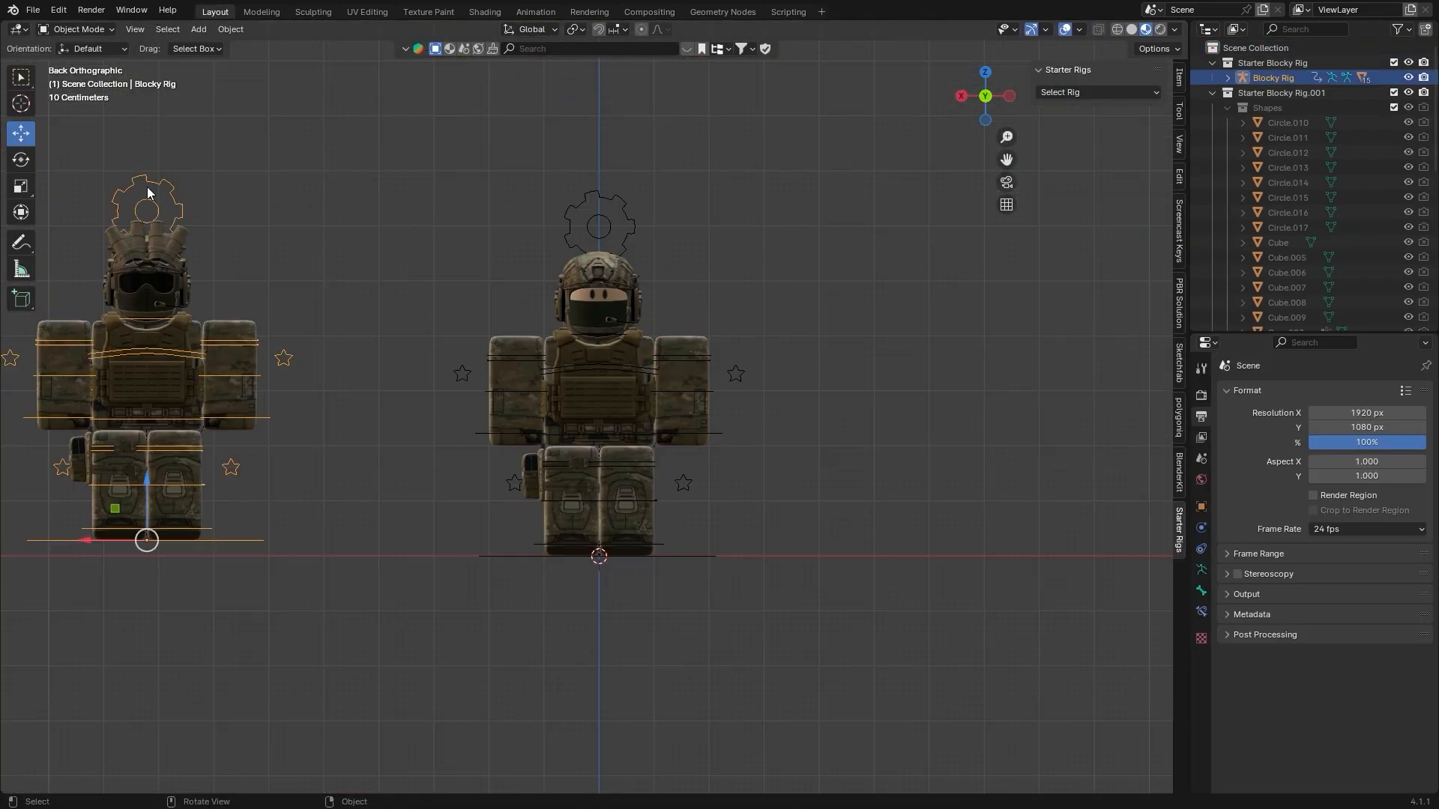
Examine the second character's face close up and the mask's material nodes in the Shading workspace
{"action": "middle_click_drag", "start_coordinate": [600, 255], "coordinate": [716, 314]}
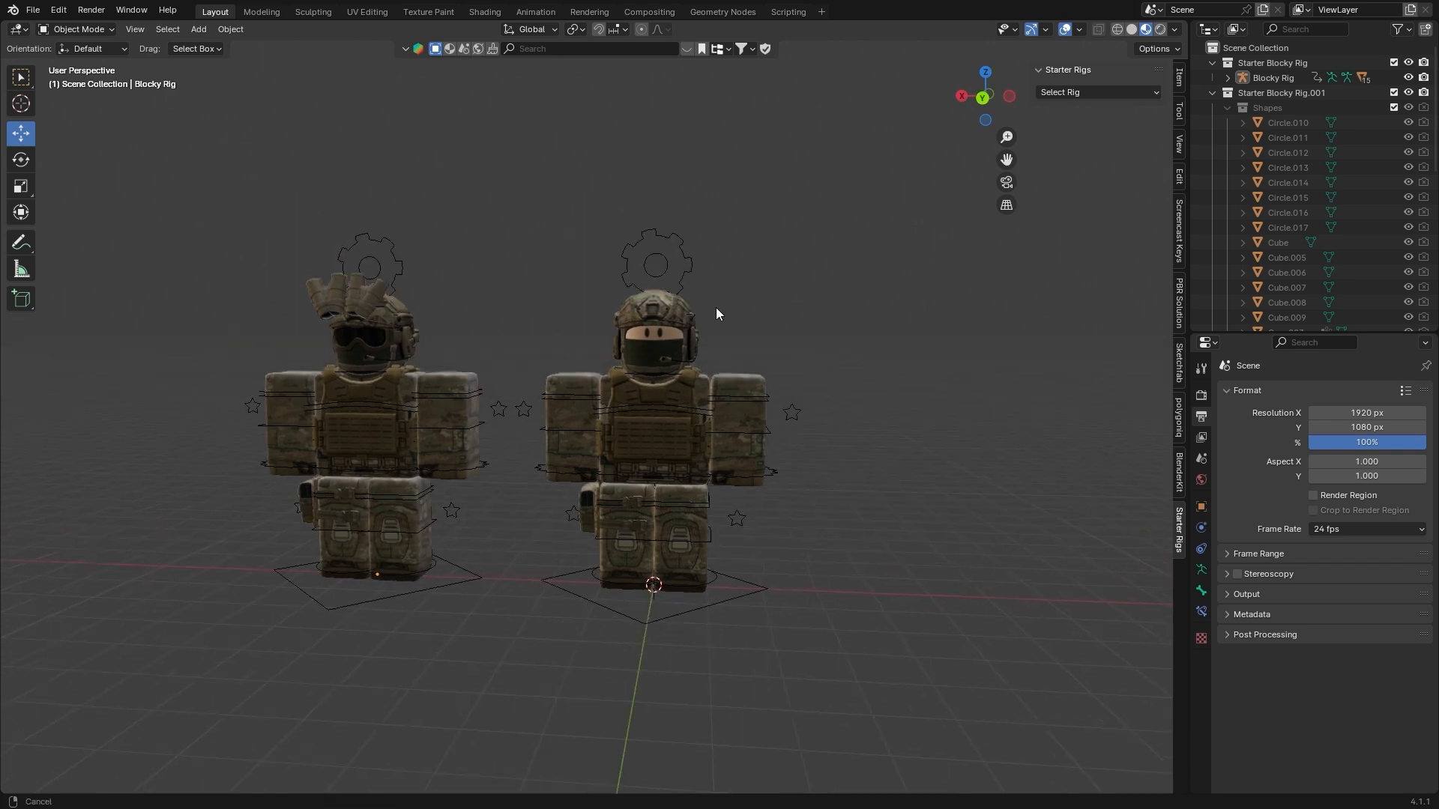
{"action": "scroll", "coordinate": [717, 314], "scroll_direction": "up", "scroll_amount": 3}
{"action": "left_click", "coordinate": [484, 11]}
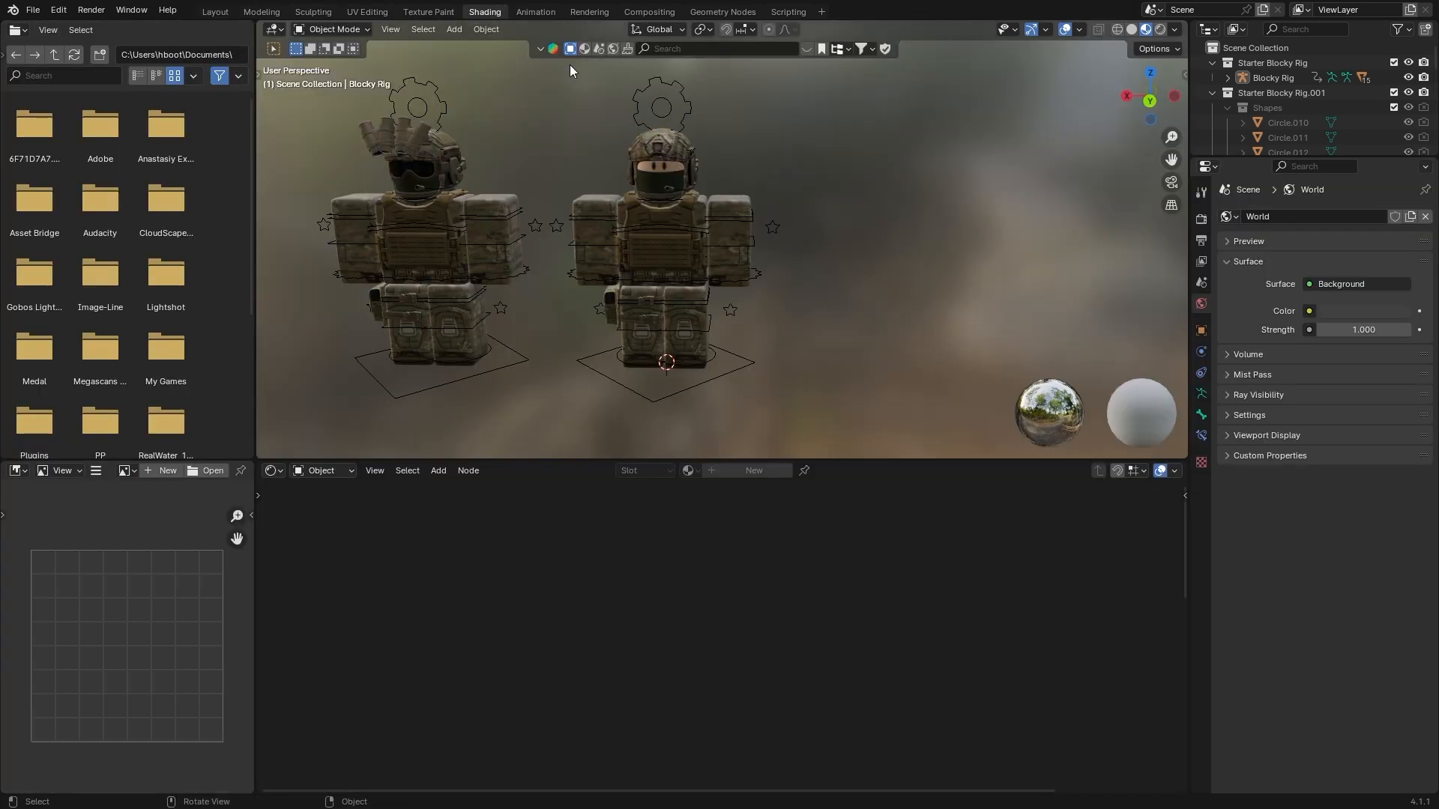
{"action": "scroll", "coordinate": [722, 184], "scroll_direction": "up", "scroll_amount": 5}
{"action": "left_click", "coordinate": [748, 188]}
{"action": "scroll", "coordinate": [749, 195], "scroll_direction": "up", "scroll_amount": 8}
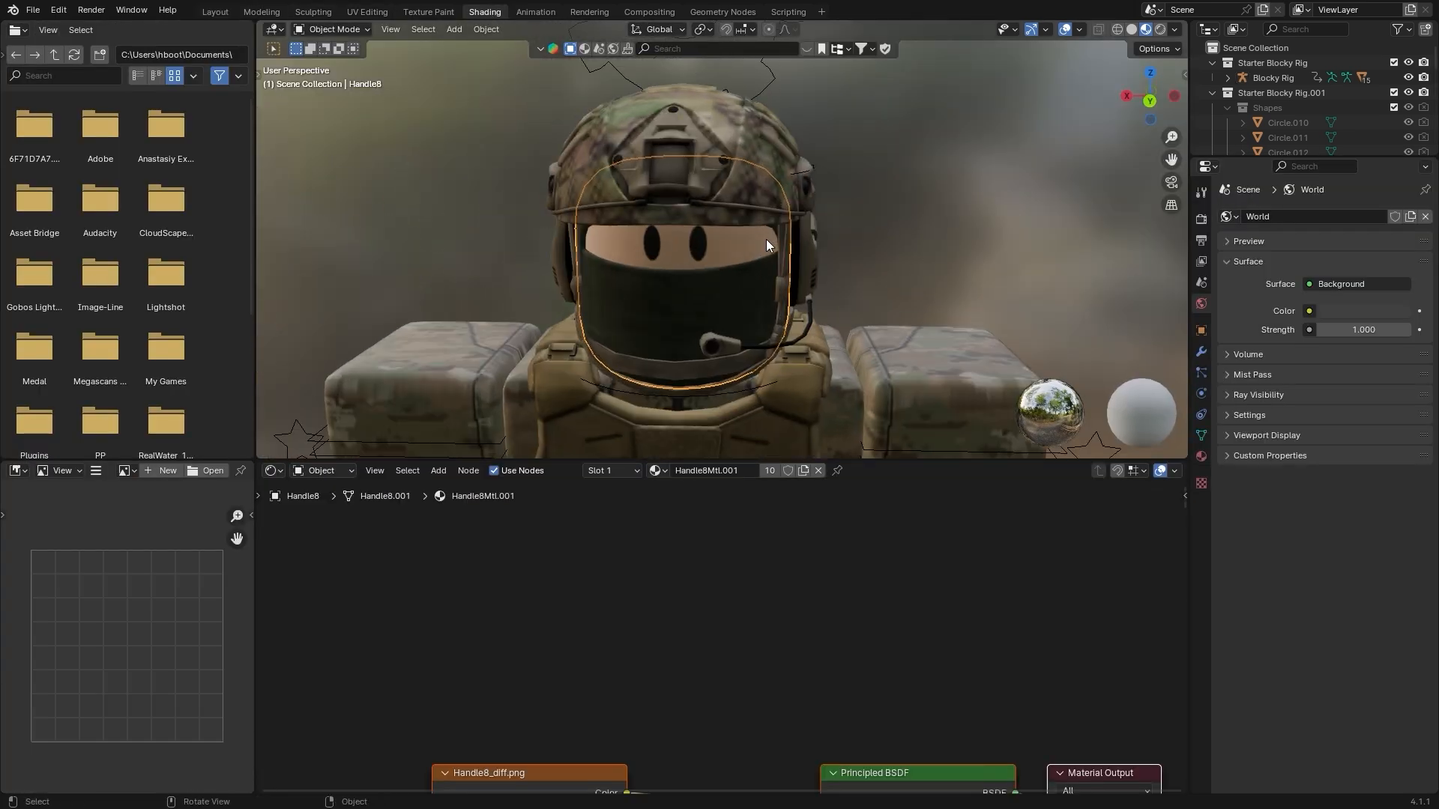
{"action": "scroll", "coordinate": [652, 300], "scroll_direction": "down", "scroll_amount": 8}
{"action": "scroll", "coordinate": [754, 596], "scroll_direction": "down", "scroll_amount": 2}
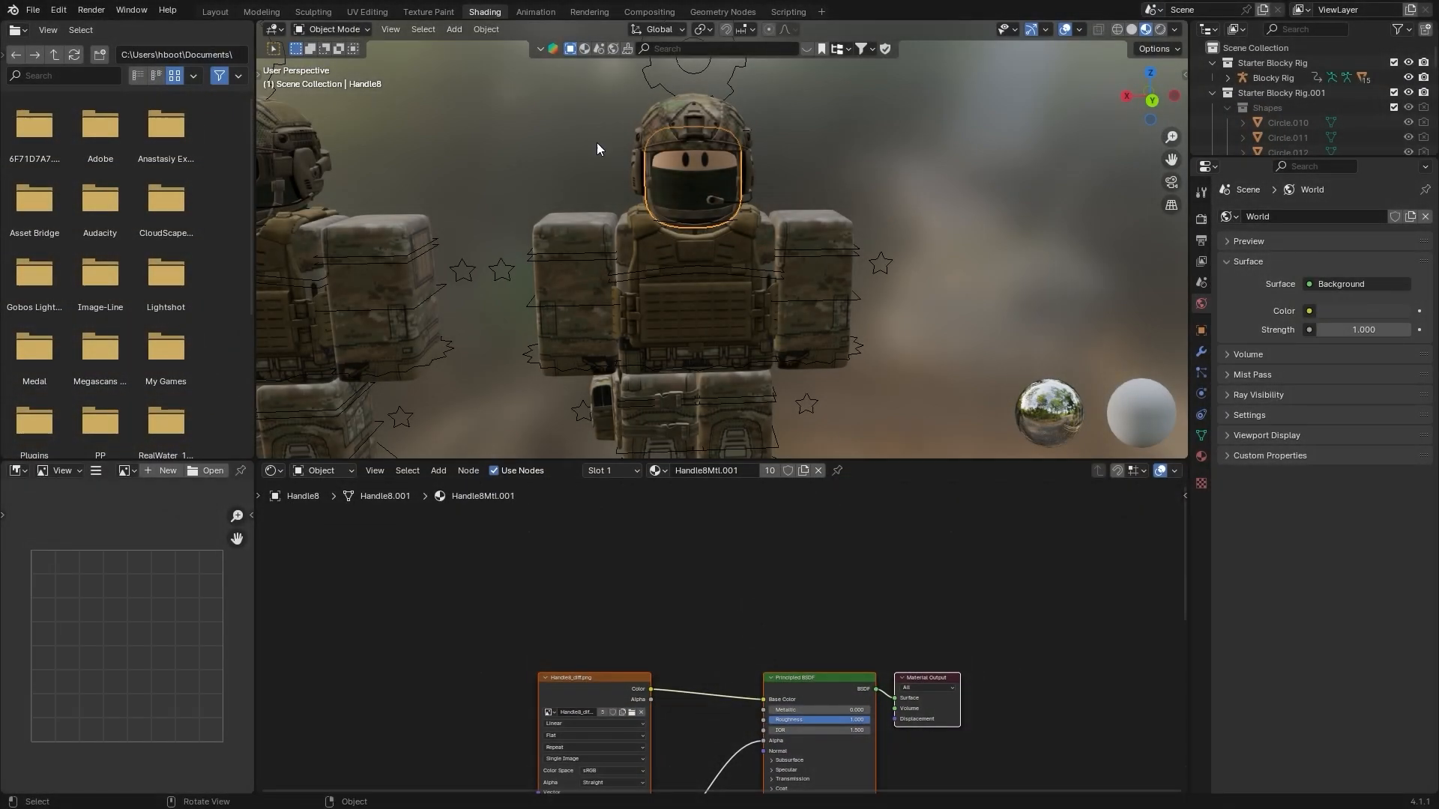
{"action": "key", "text": "Home"}
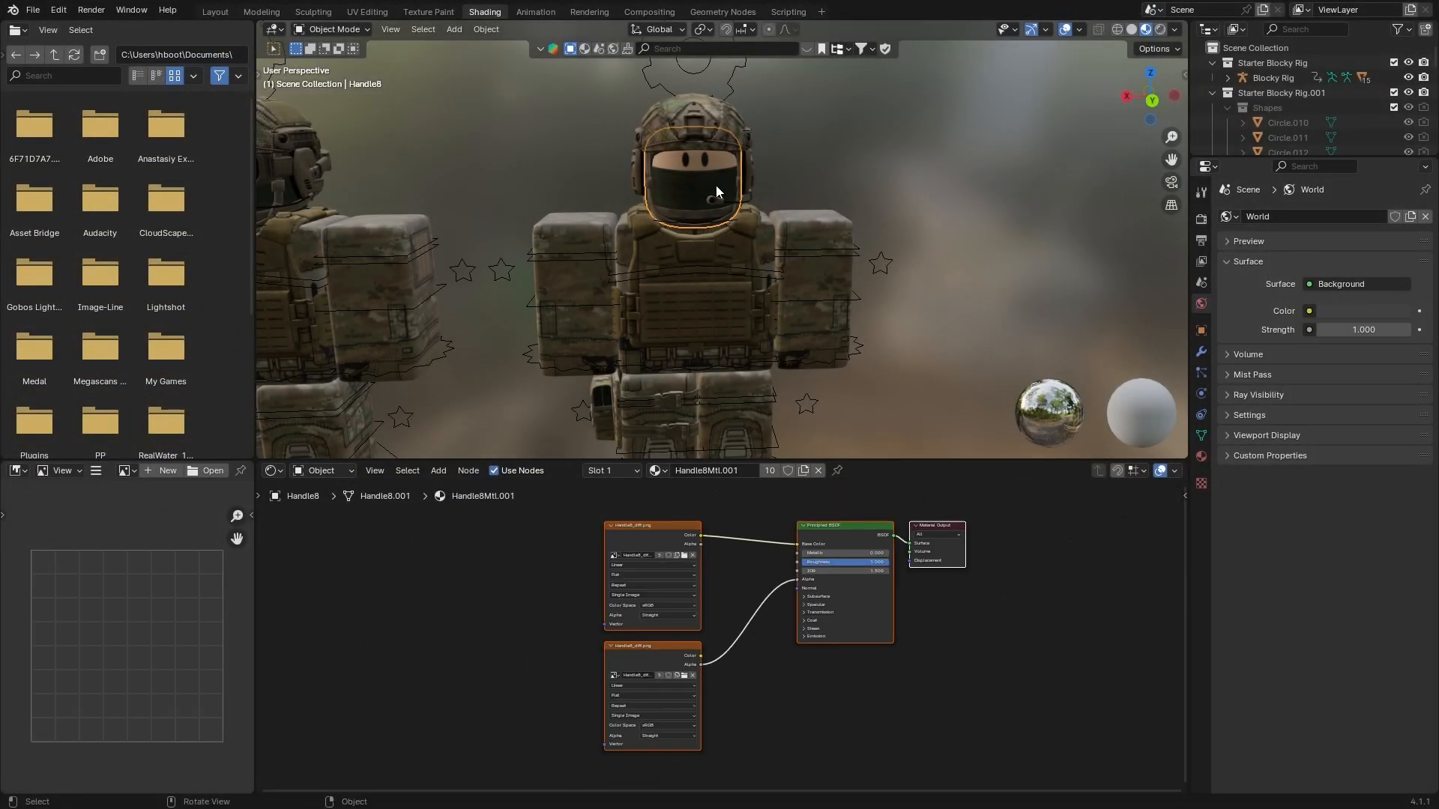
Select the second rig's right arm and delete the HD Faces nodes, including the Mix node, from the Starter Blocky Rig.002 material
{"action": "left_click", "coordinate": [553, 251]}
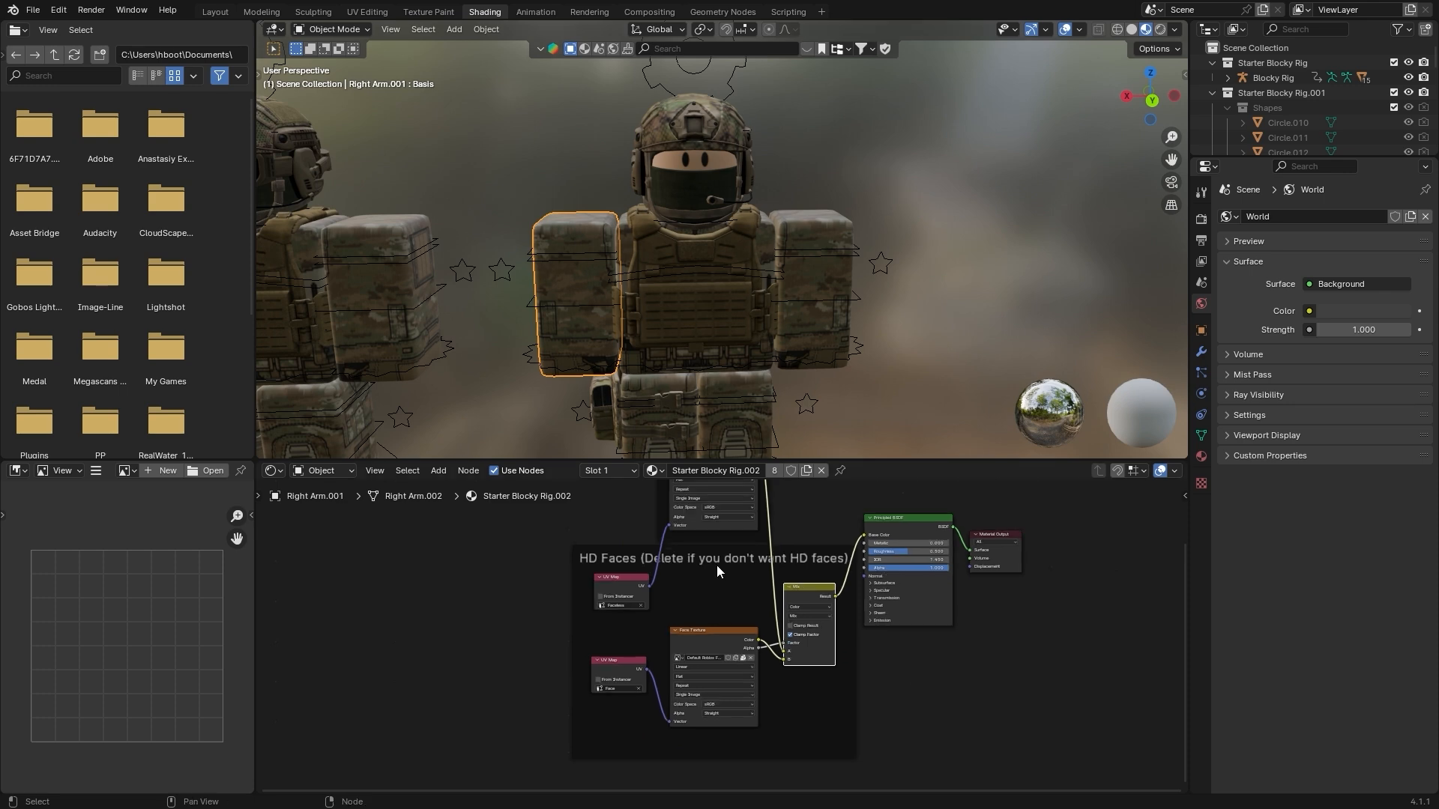
{"action": "scroll", "coordinate": [698, 633], "scroll_direction": "down", "scroll_amount": 2}
{"action": "middle_click_drag", "start_coordinate": [760, 642], "coordinate": [730, 605]}
{"action": "scroll", "coordinate": [721, 636], "scroll_direction": "up", "scroll_amount": 3}
{"action": "left_click_drag", "start_coordinate": [480, 549], "coordinate": [813, 675]}
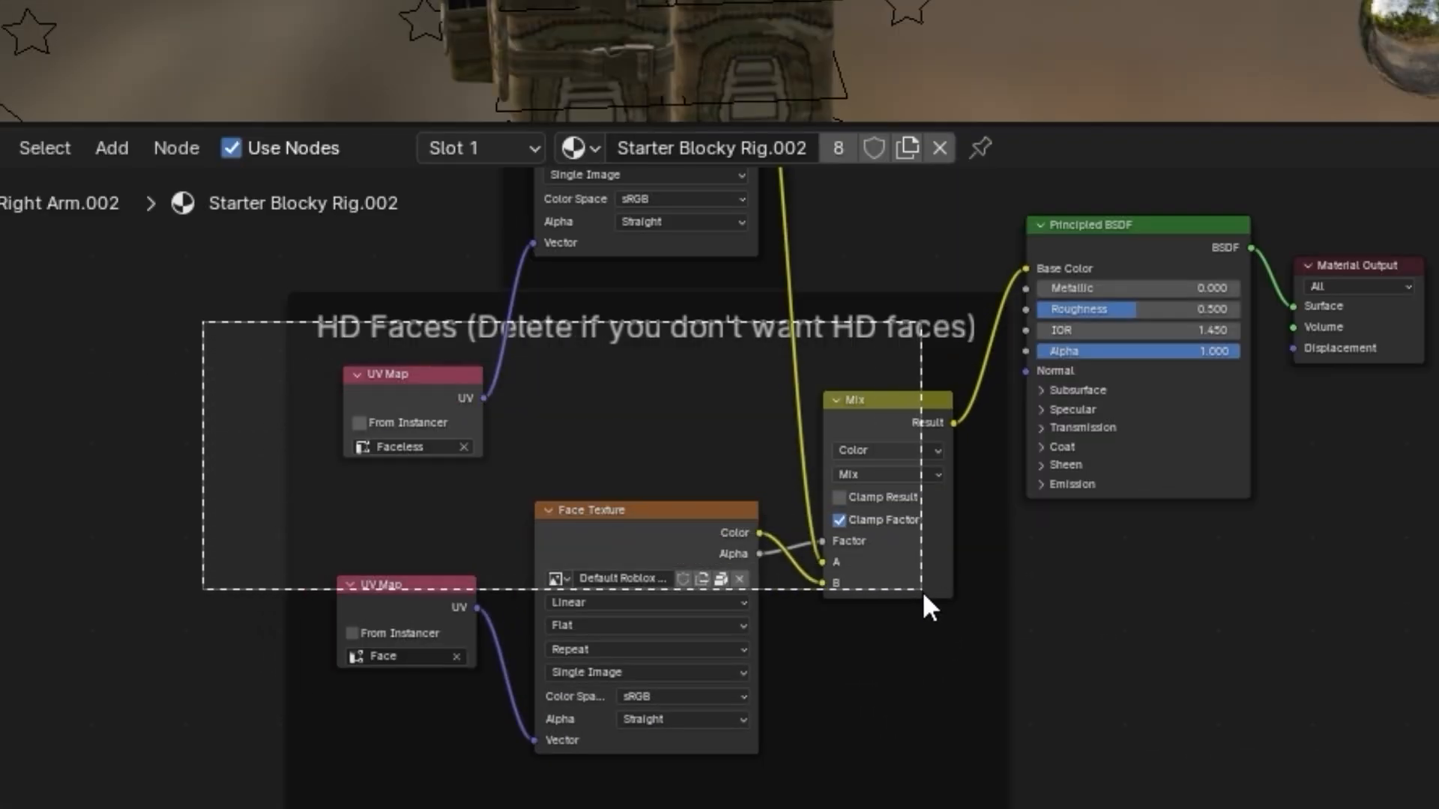
{"action": "left_click_drag", "start_coordinate": [924, 599], "coordinate": [980, 700]}
{"action": "key", "text": "Delete"}
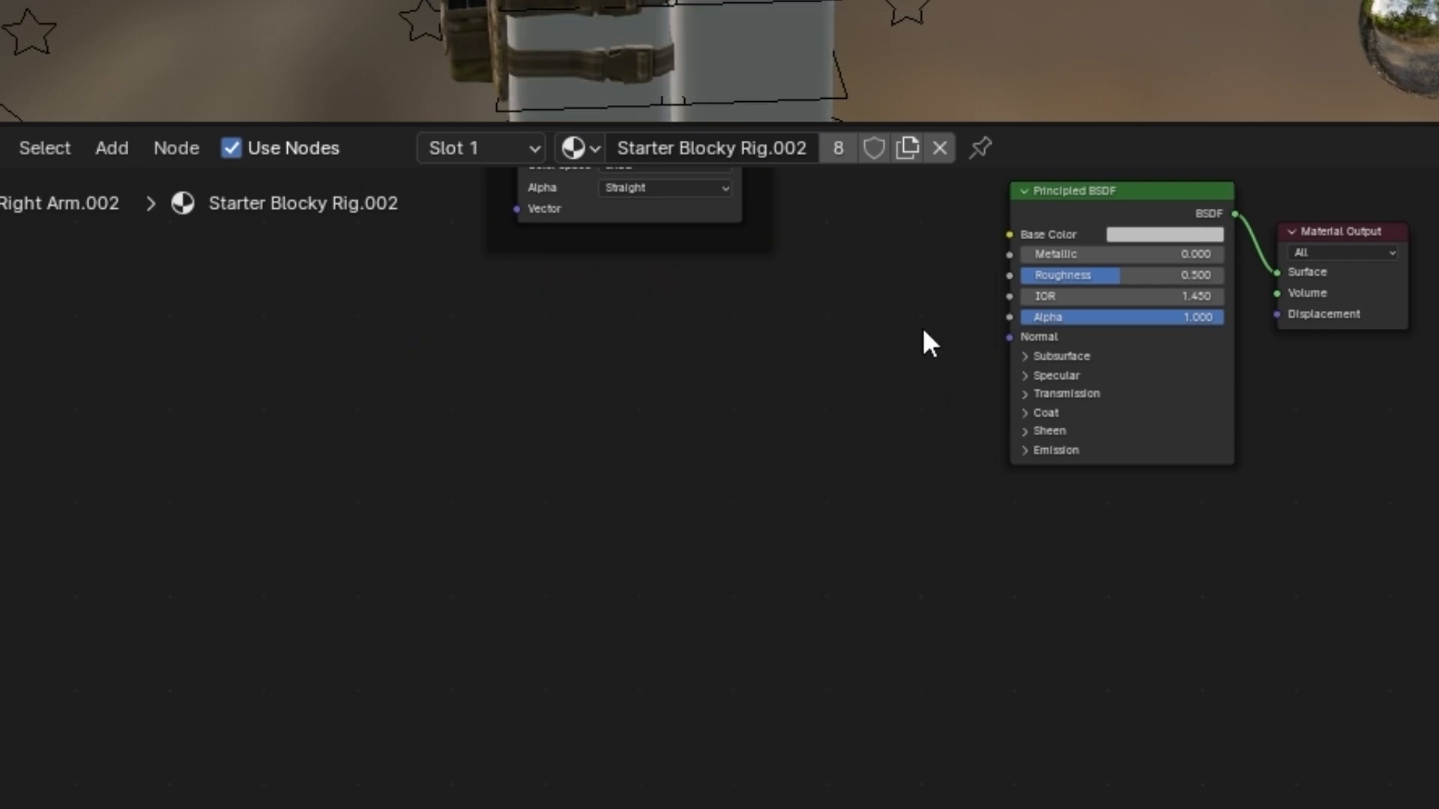
Connect the Main Texture node's Color output to the Principled BSDF's Base Color input
{"action": "middle_click_drag", "start_coordinate": [922, 341], "coordinate": [774, 579]}
{"action": "left_click_drag", "start_coordinate": [519, 225], "coordinate": [646, 403]}
{"action": "scroll", "coordinate": [695, 401], "scroll_direction": "up", "scroll_amount": 5}
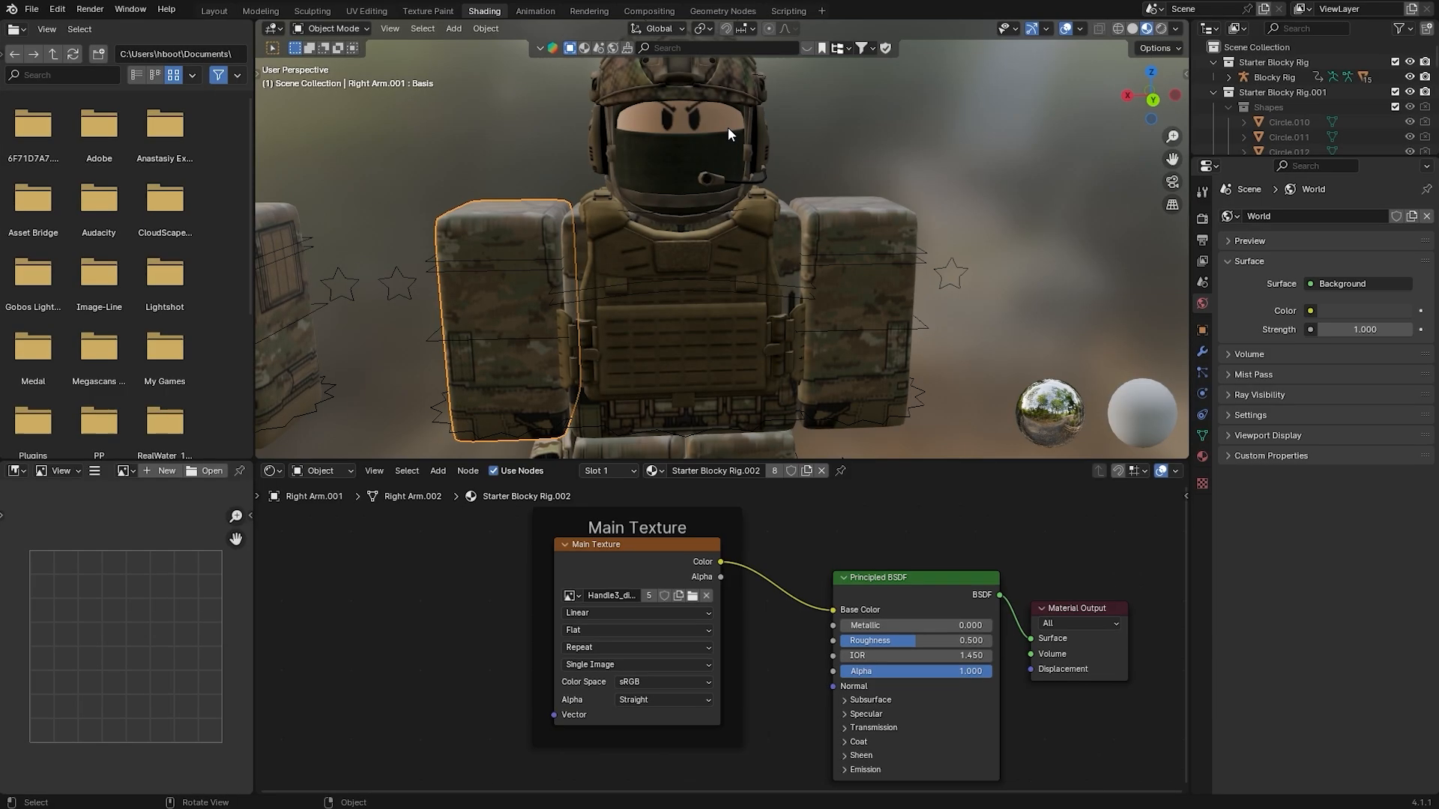
{"action": "scroll", "coordinate": [766, 236], "scroll_direction": "up", "scroll_amount": 8}
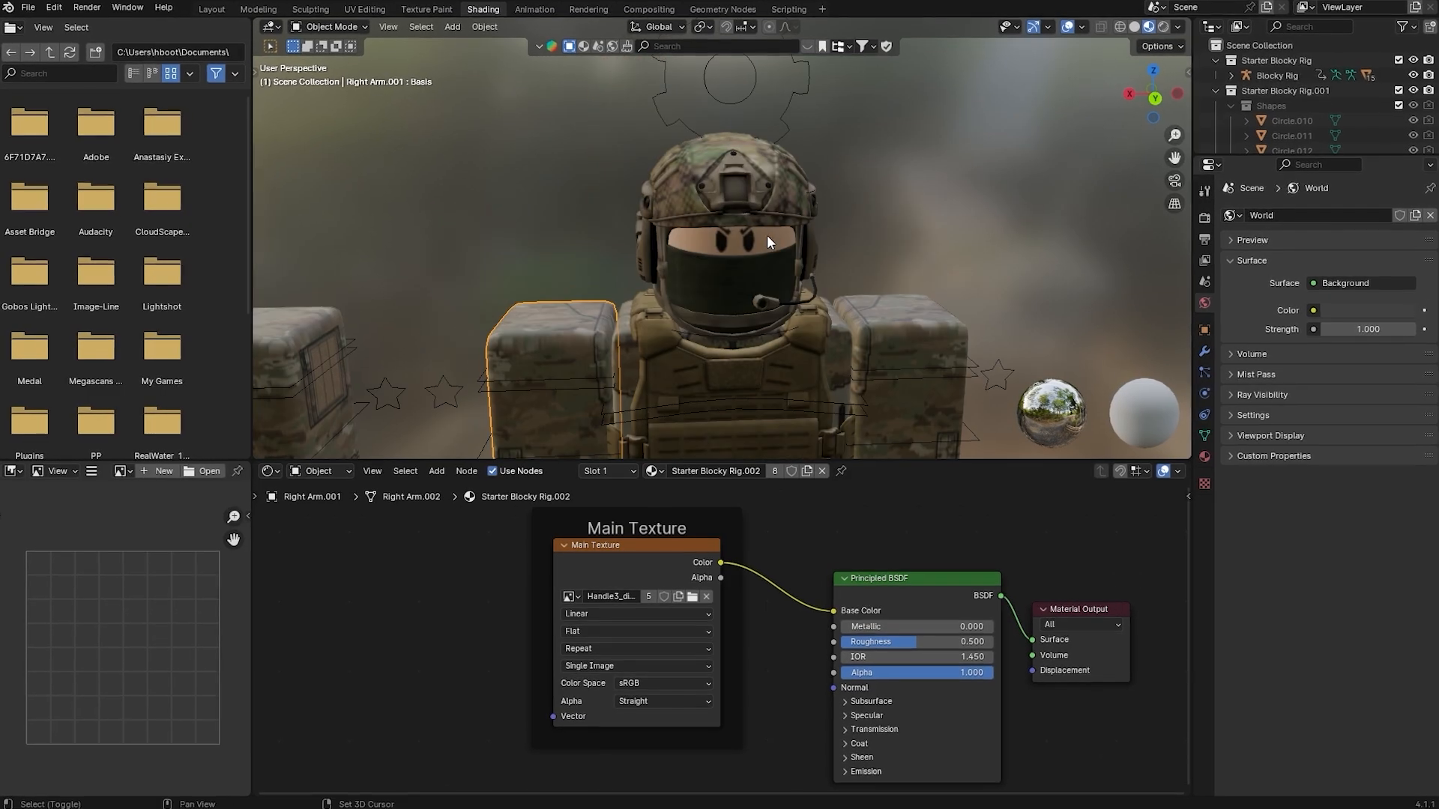
In the Layout workspace, add a mesh plane and scale it up into a large floor beneath both characters
{"action": "scroll", "coordinate": [766, 271], "scroll_direction": "down", "scroll_amount": 10}
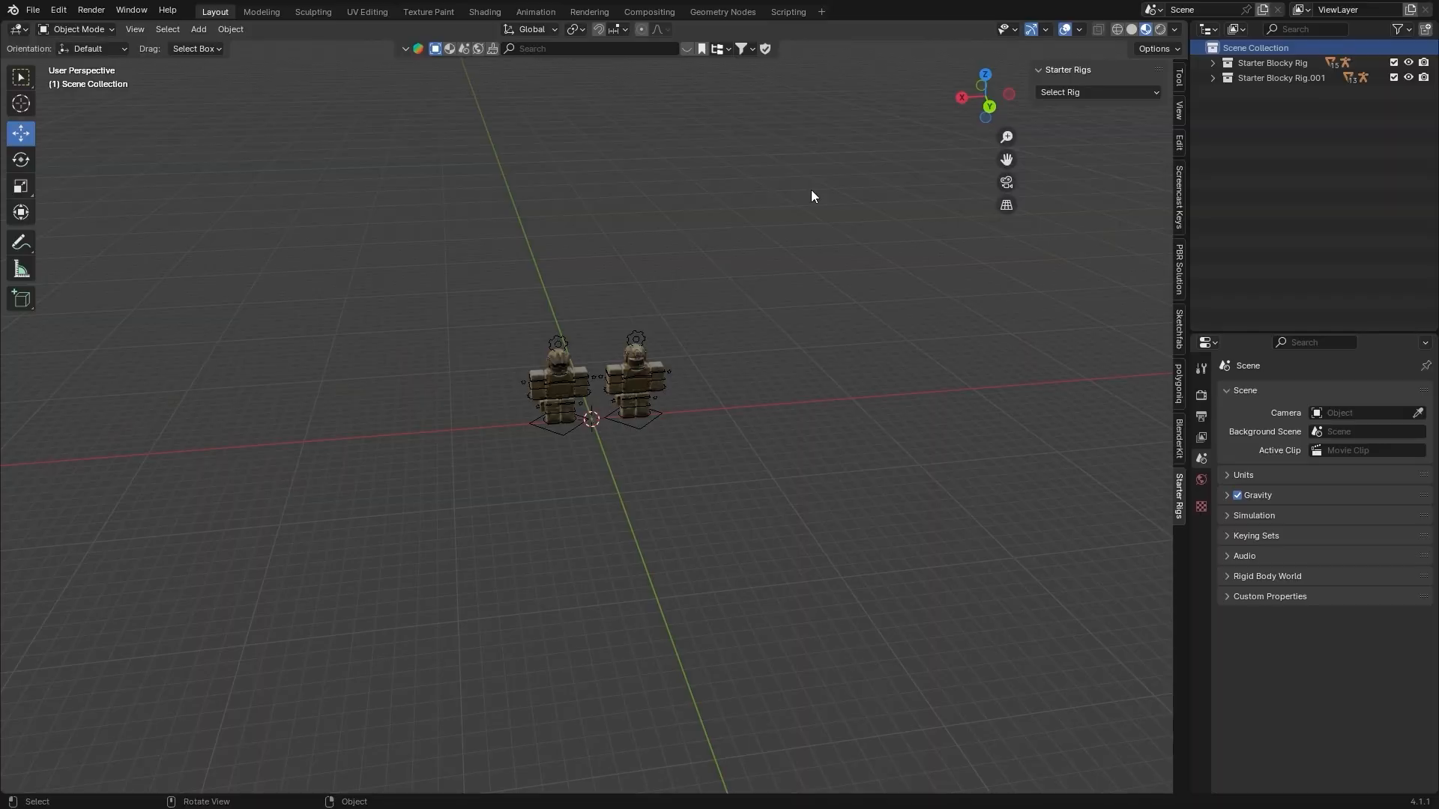
{"action": "middle_click_drag", "start_coordinate": [623, 362], "coordinate": [659, 326]}
{"action": "scroll", "coordinate": [642, 307], "scroll_direction": "up", "scroll_amount": 3}
{"action": "middle_click_drag", "start_coordinate": [659, 325], "coordinate": [658, 254], "text": "shift"}
{"action": "scroll", "coordinate": [694, 297], "scroll_direction": "up", "scroll_amount": 2}
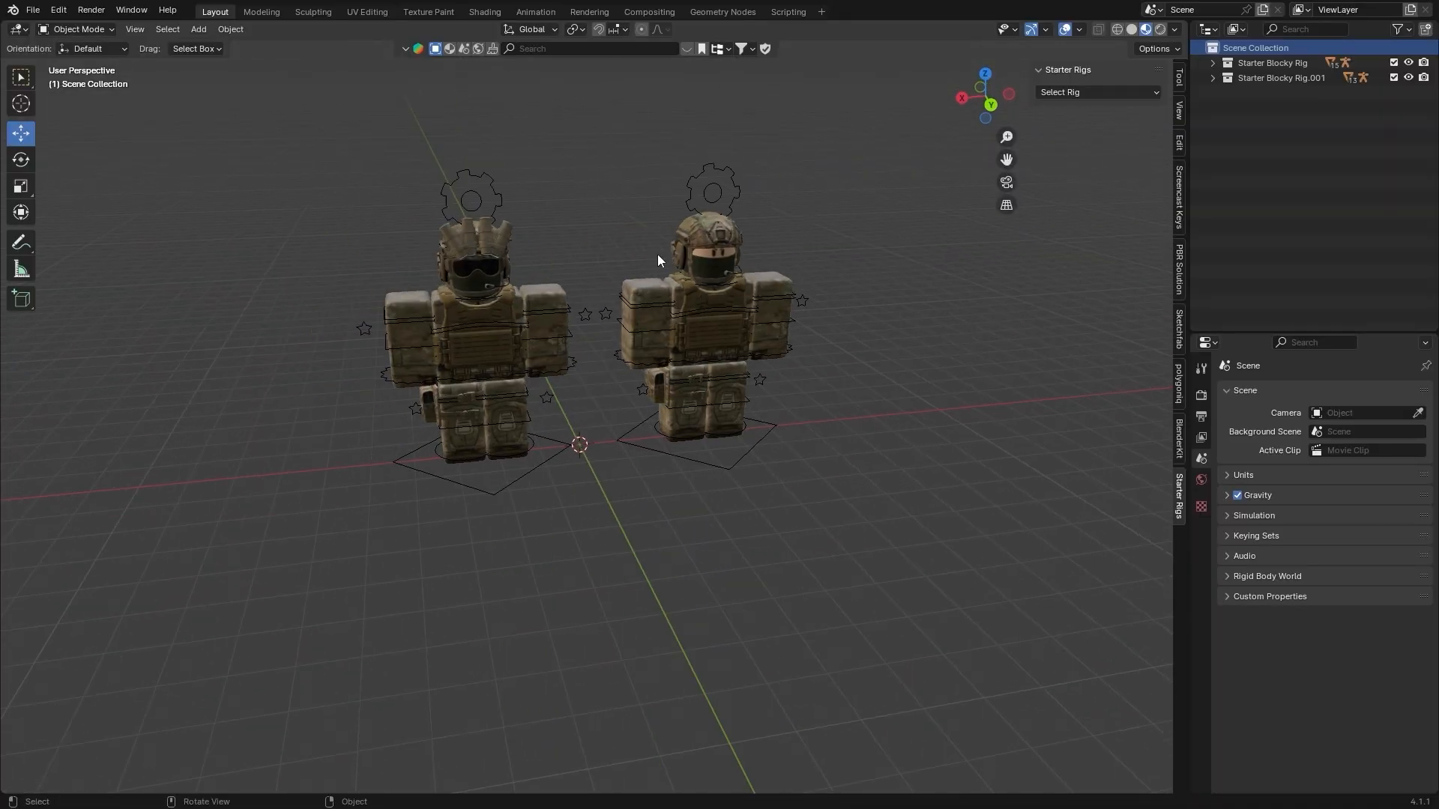
{"action": "left_click", "coordinate": [208, 31]}
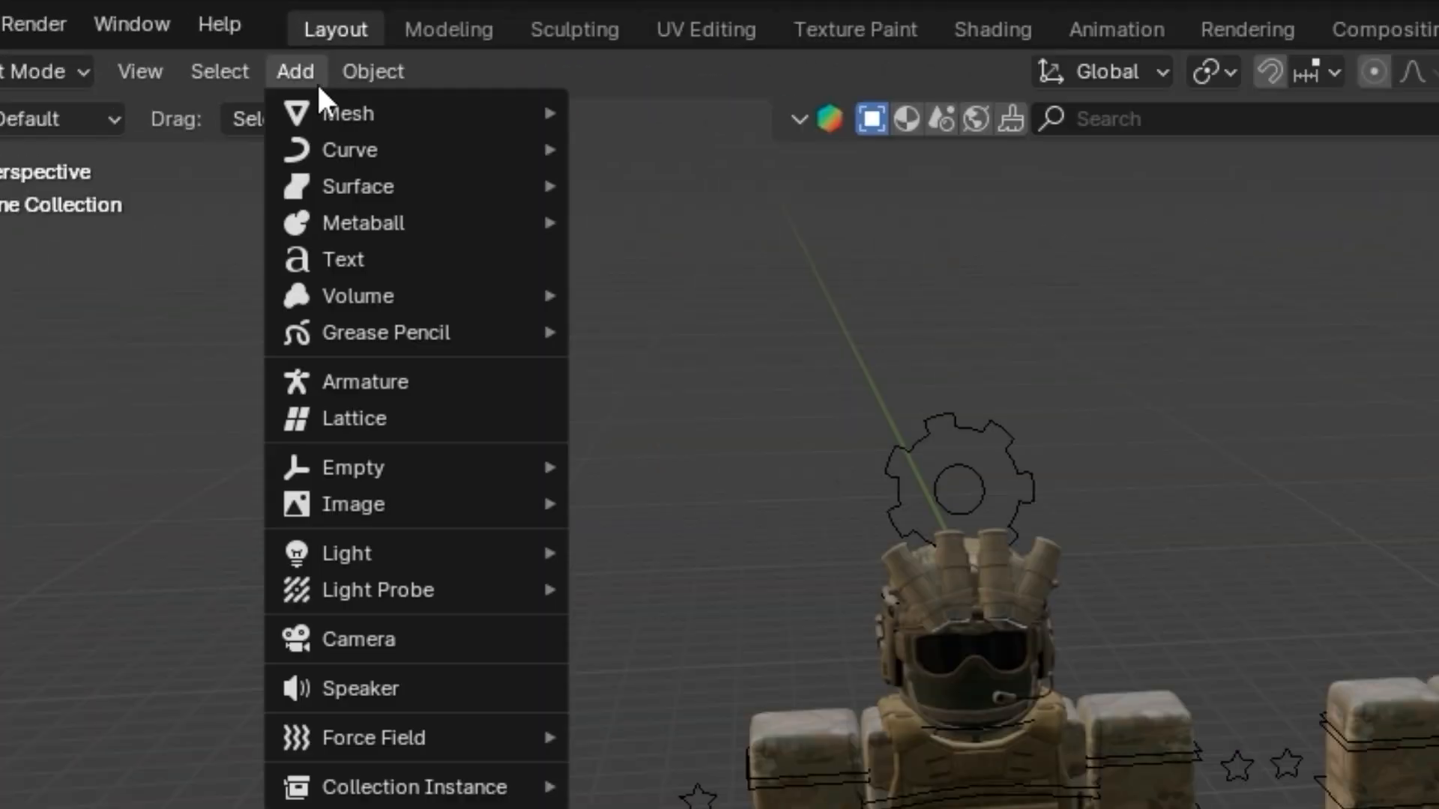
{"action": "mouse_move", "coordinate": [354, 116]}
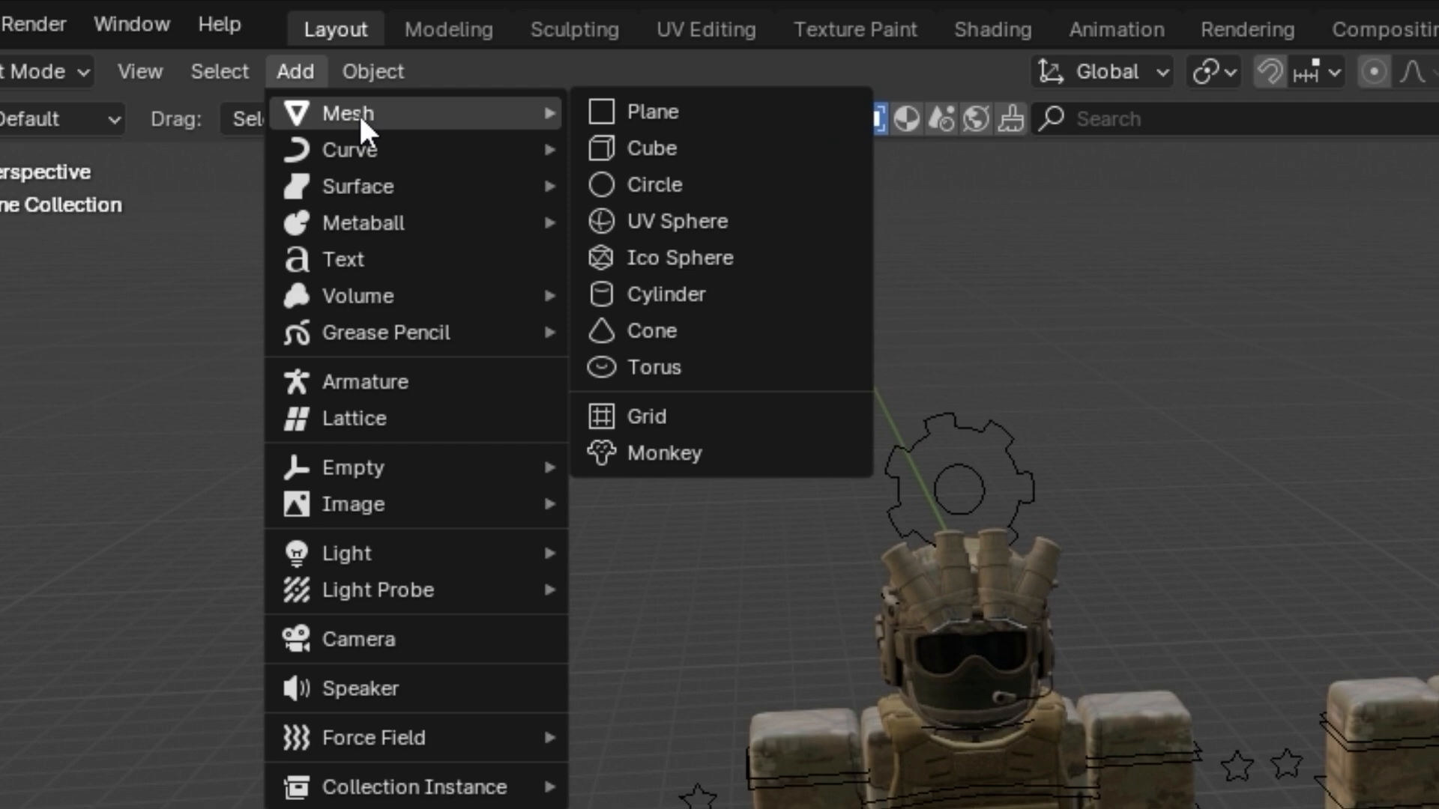
{"action": "left_click", "coordinate": [649, 114]}
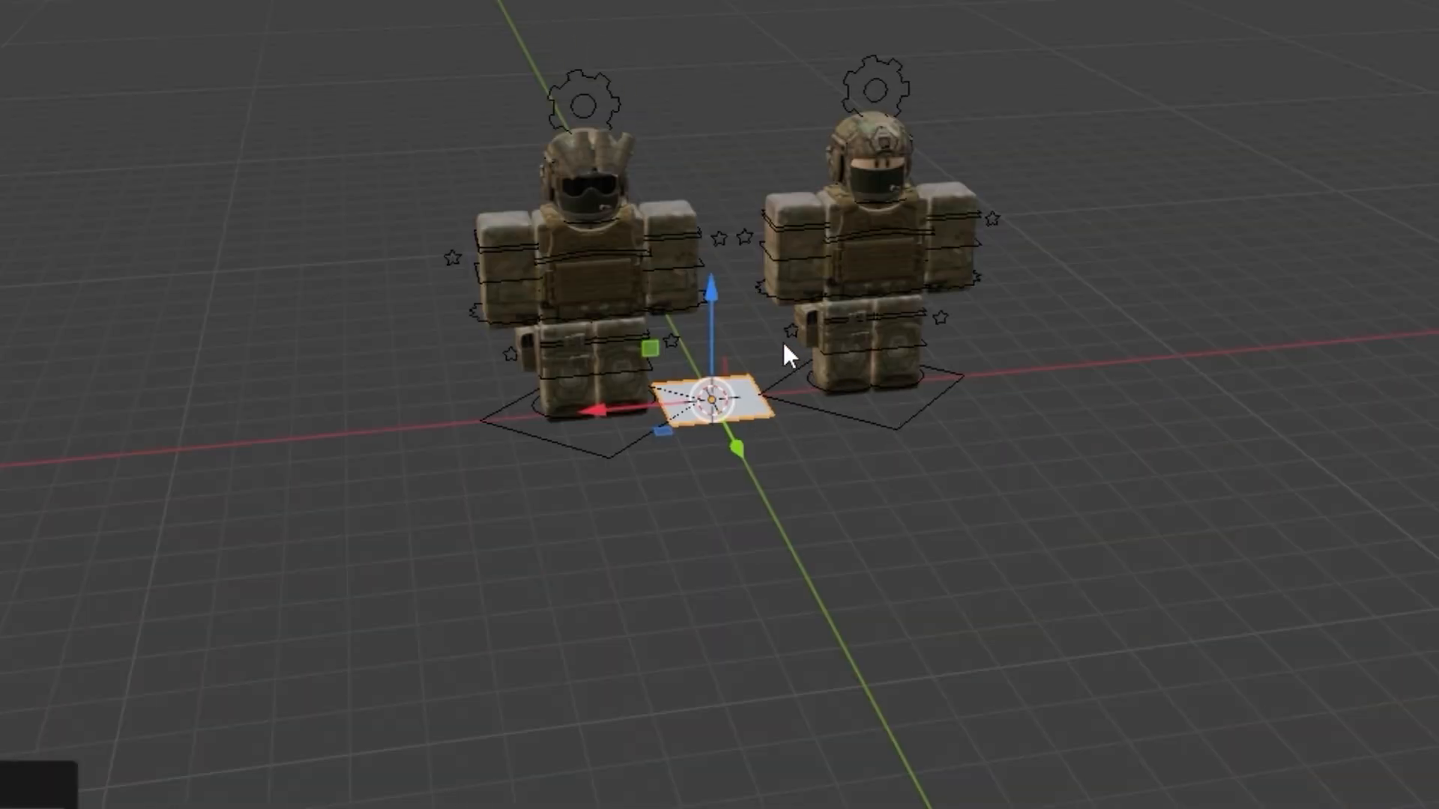
{"action": "key", "text": "s"}
Add a camera to the scene and switch the viewport to look through it
{"action": "left_click", "coordinate": [196, 28]}
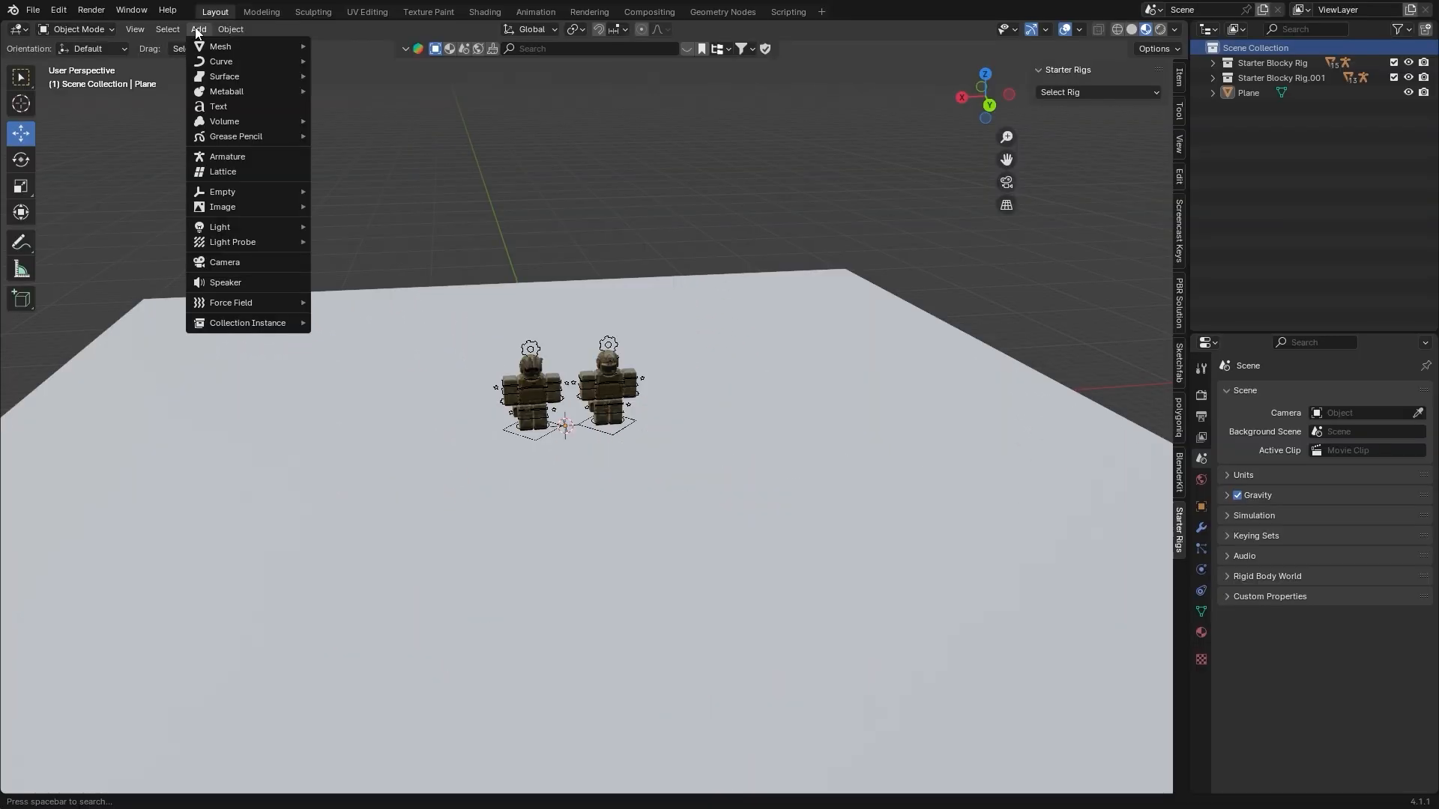
{"action": "left_click", "coordinate": [224, 260]}
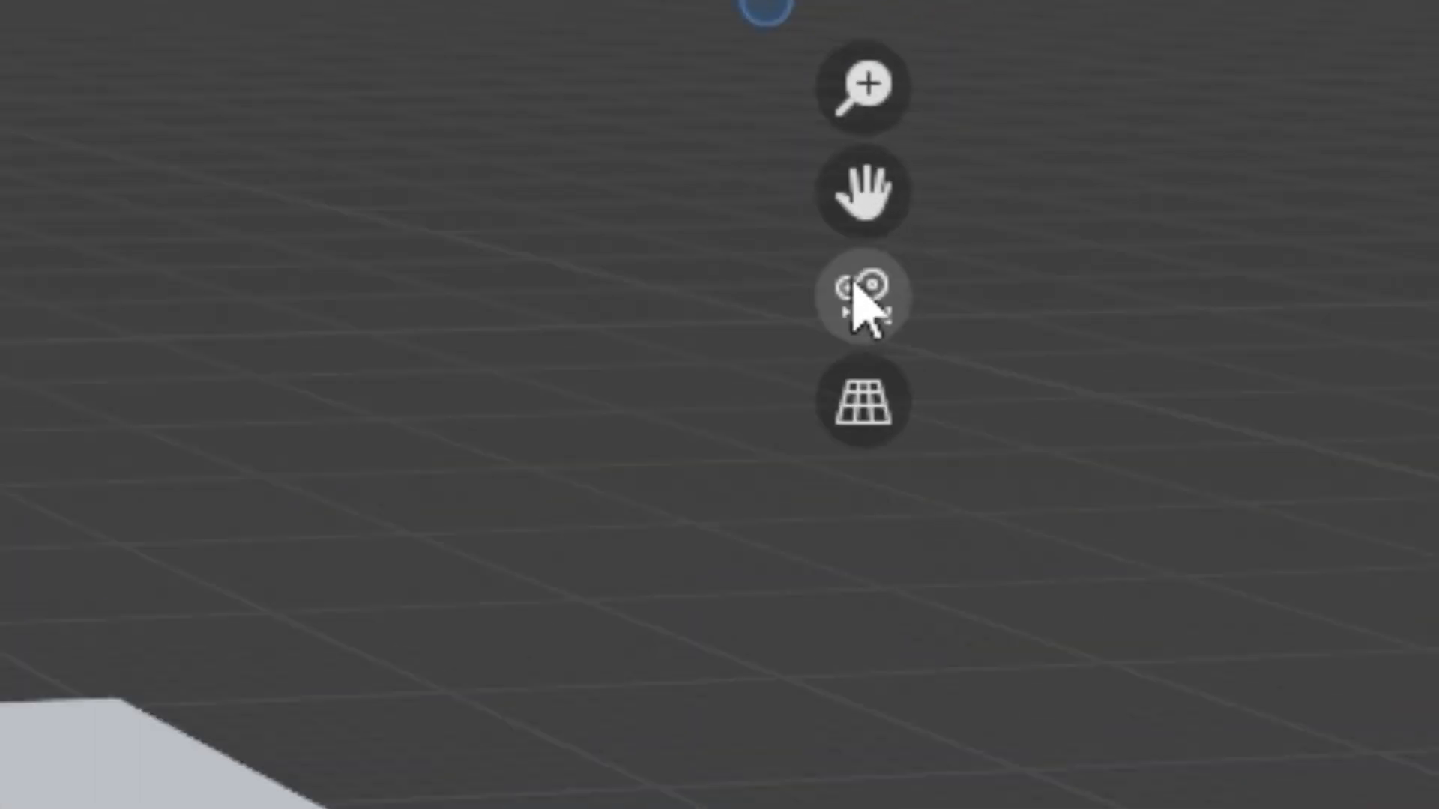
{"action": "left_click", "coordinate": [1007, 182]}
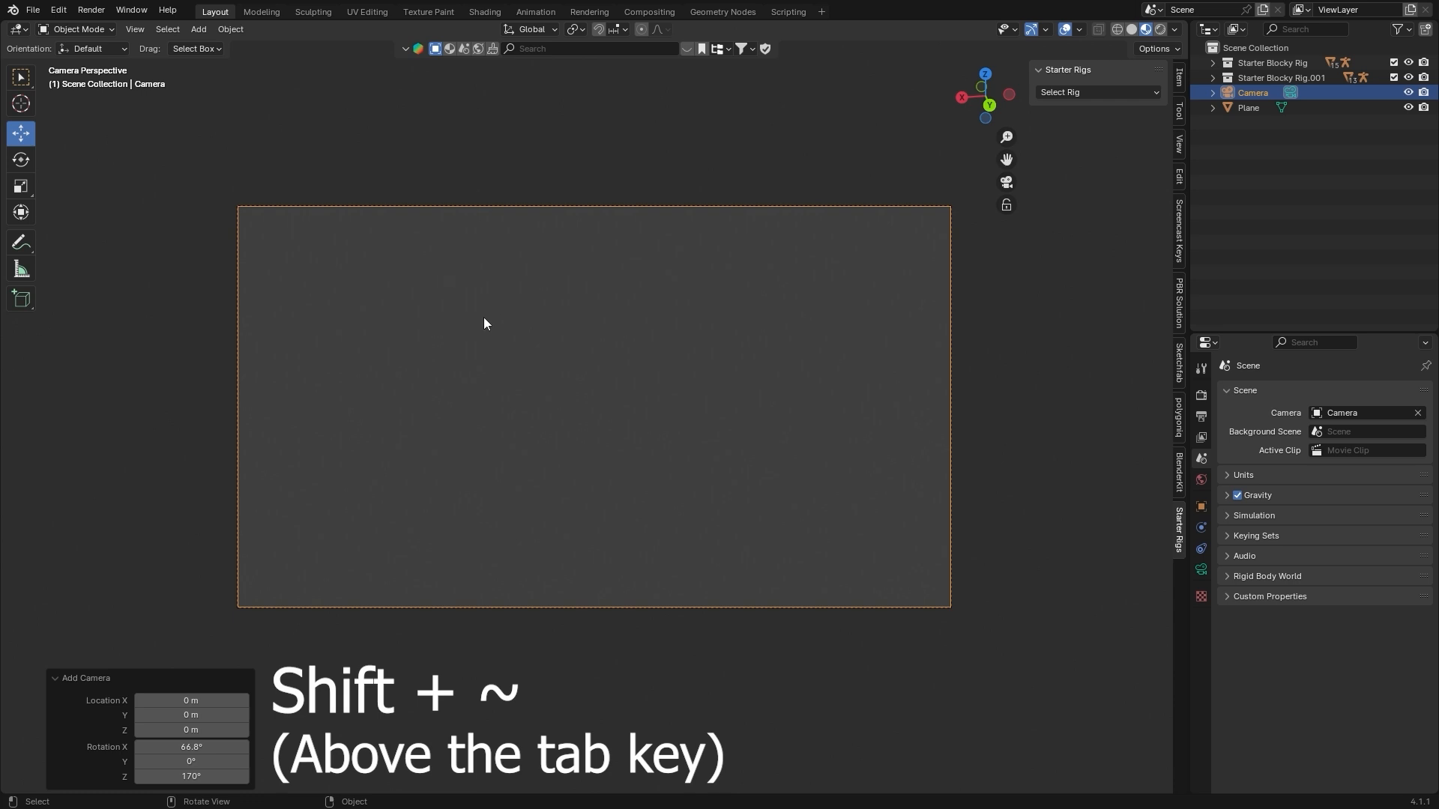
Use Walk Navigation to fly the camera back and up until both characters fit inside the frame
{"action": "left_click", "coordinate": [137, 29]}
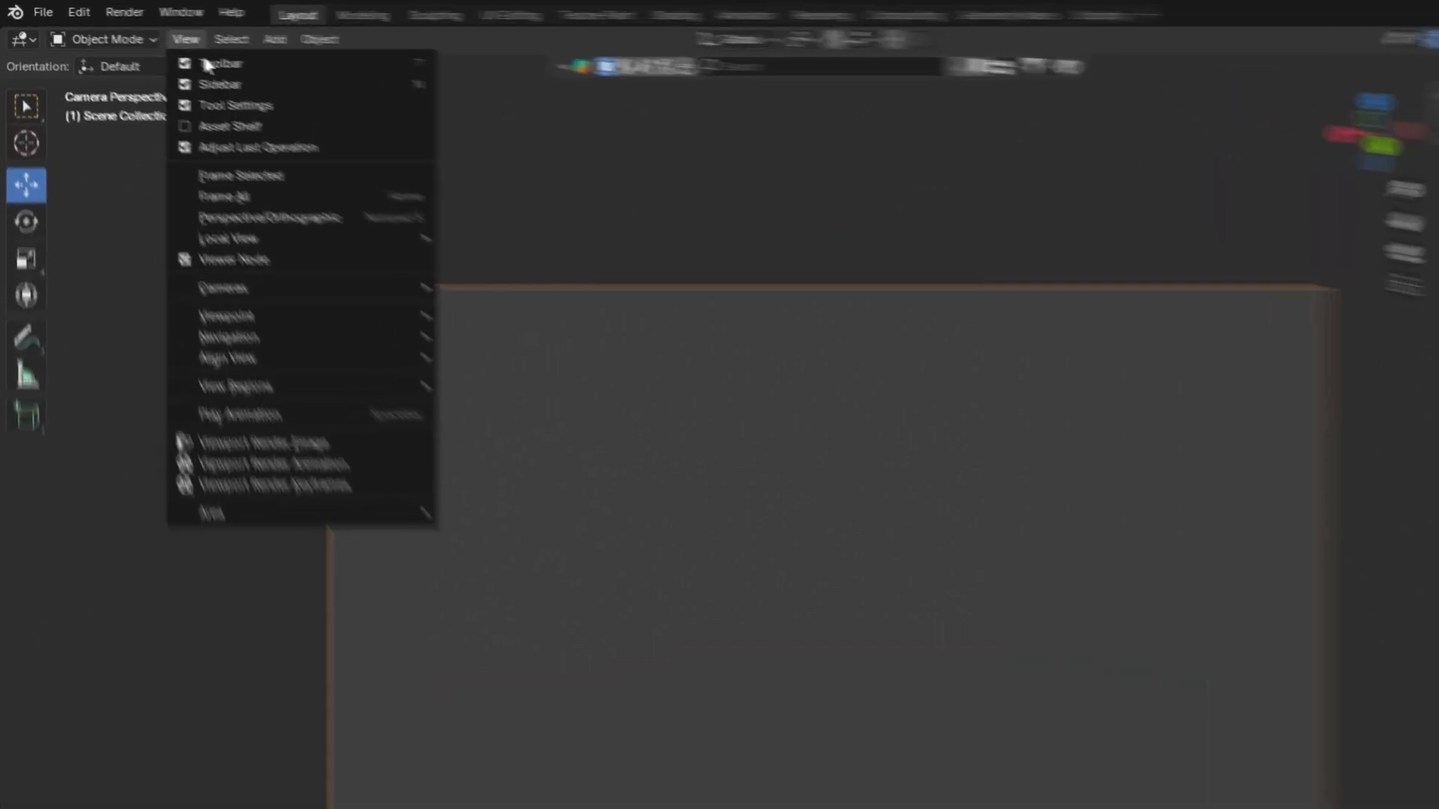
{"action": "mouse_move", "coordinate": [228, 242]}
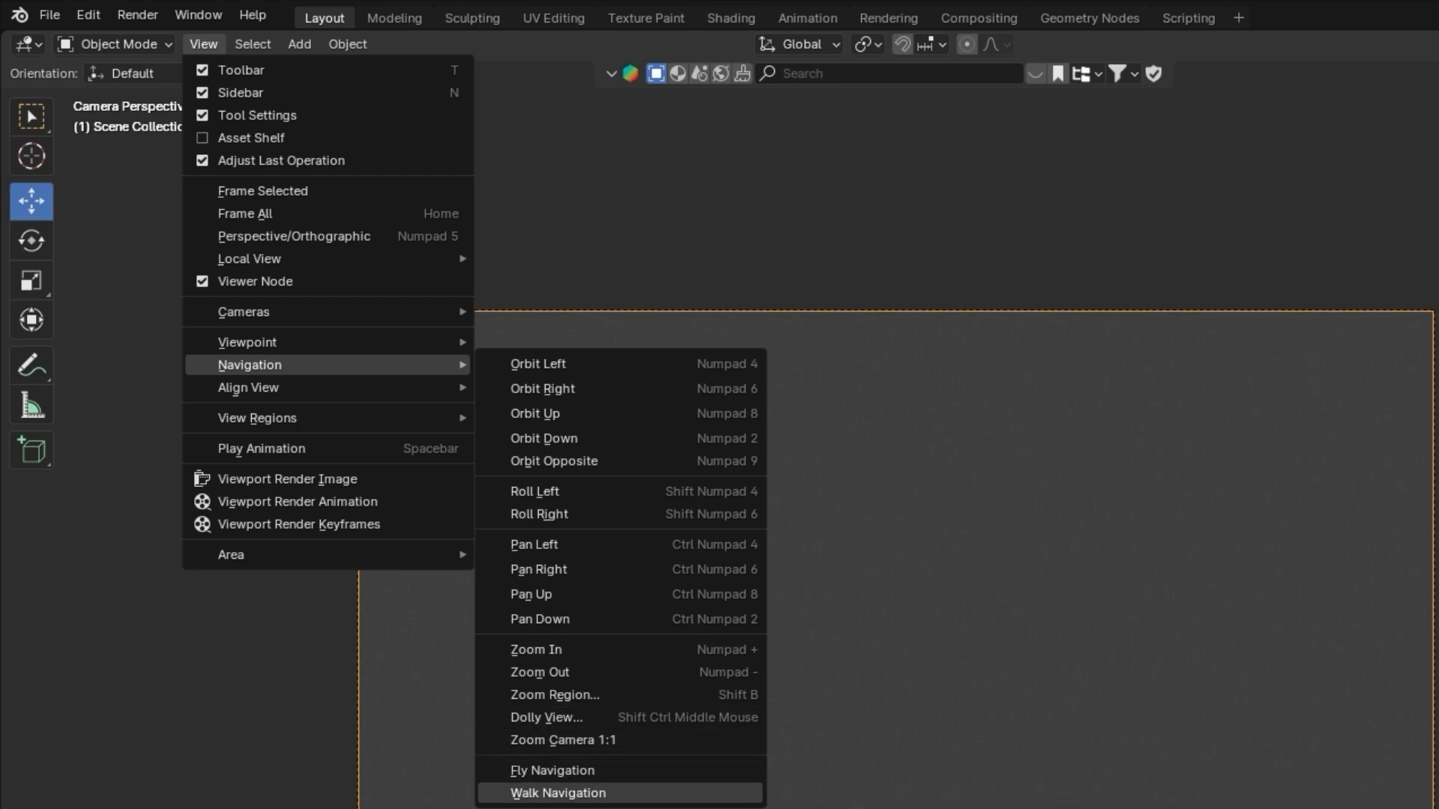
{"action": "left_click", "coordinate": [574, 795]}
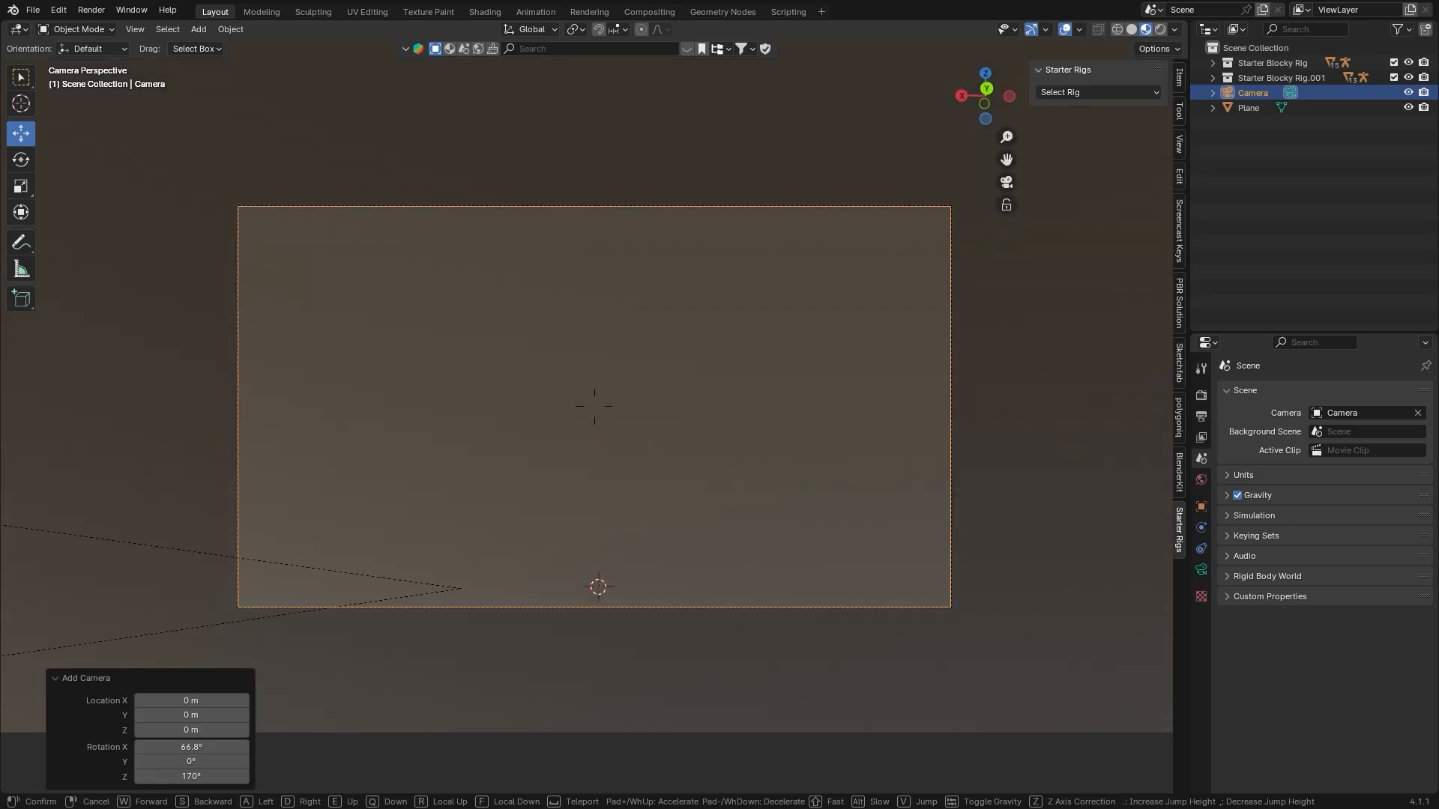
{"action": "key", "text": "s"}
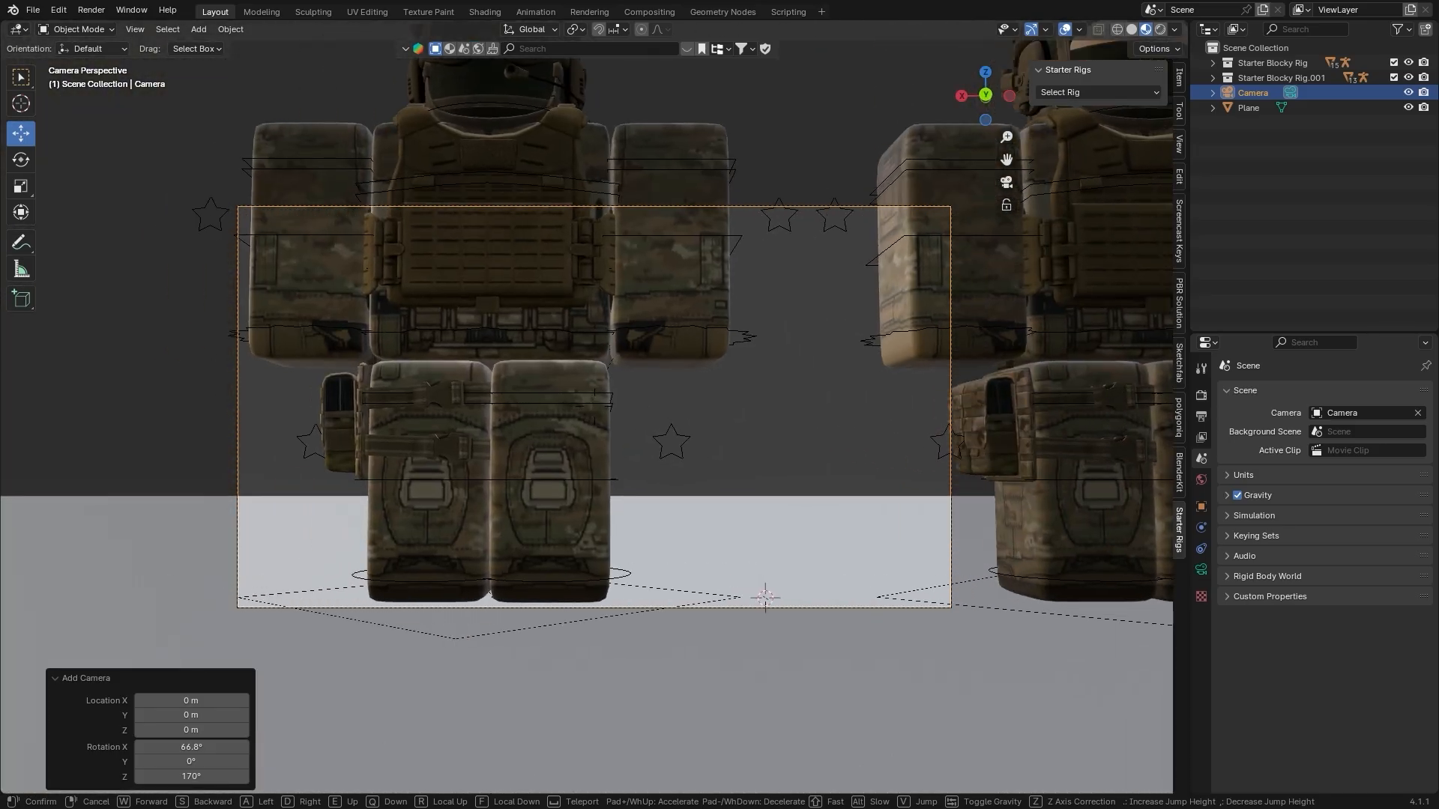
{"action": "key", "text": "s"}
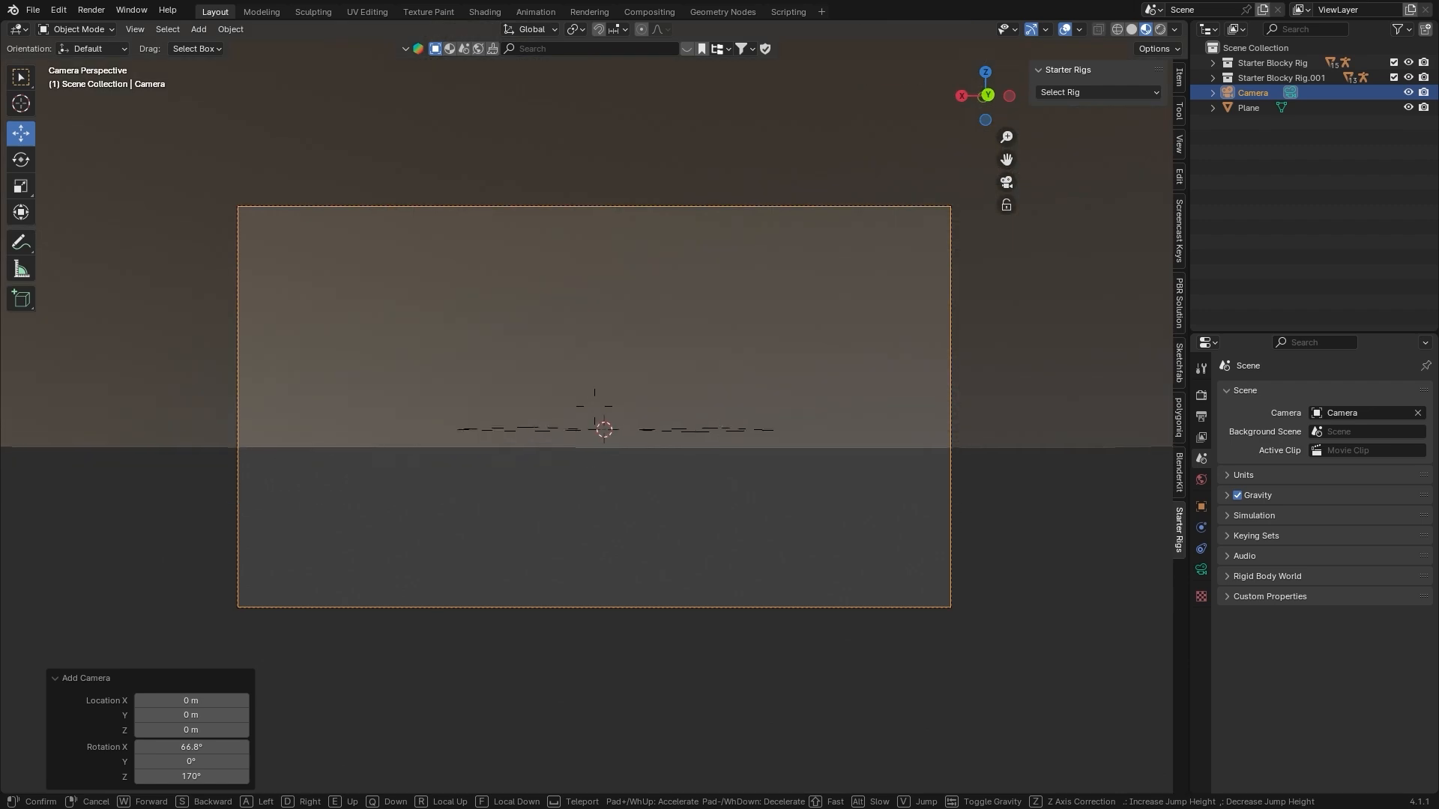
{"action": "key", "text": "s"}
{"action": "key", "text": "e"}
{"action": "key", "text": "w"}
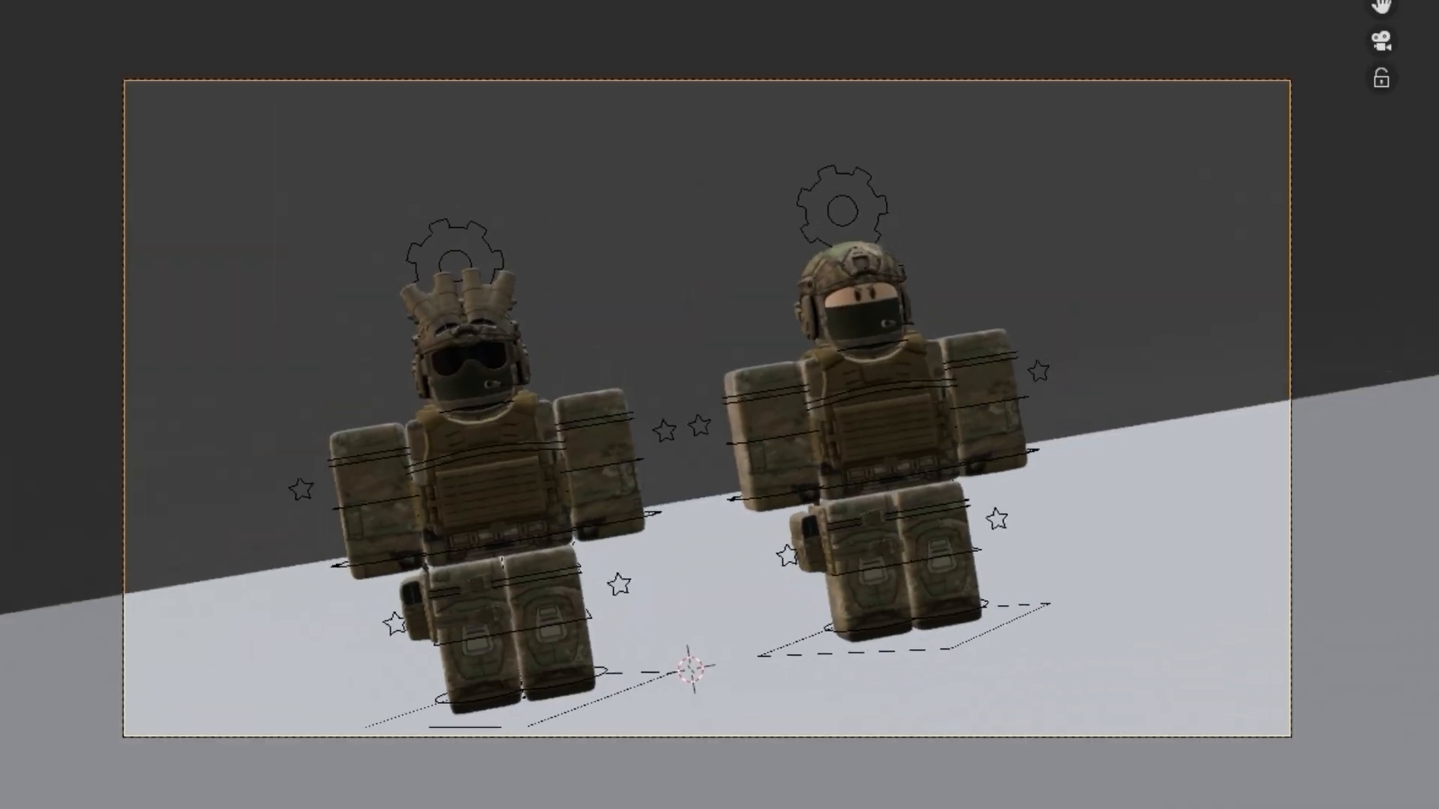
Walk the camera slightly closer so the two characters take up more of the frame
{"action": "key", "text": "shift+grave"}
{"action": "key", "text": "s"}
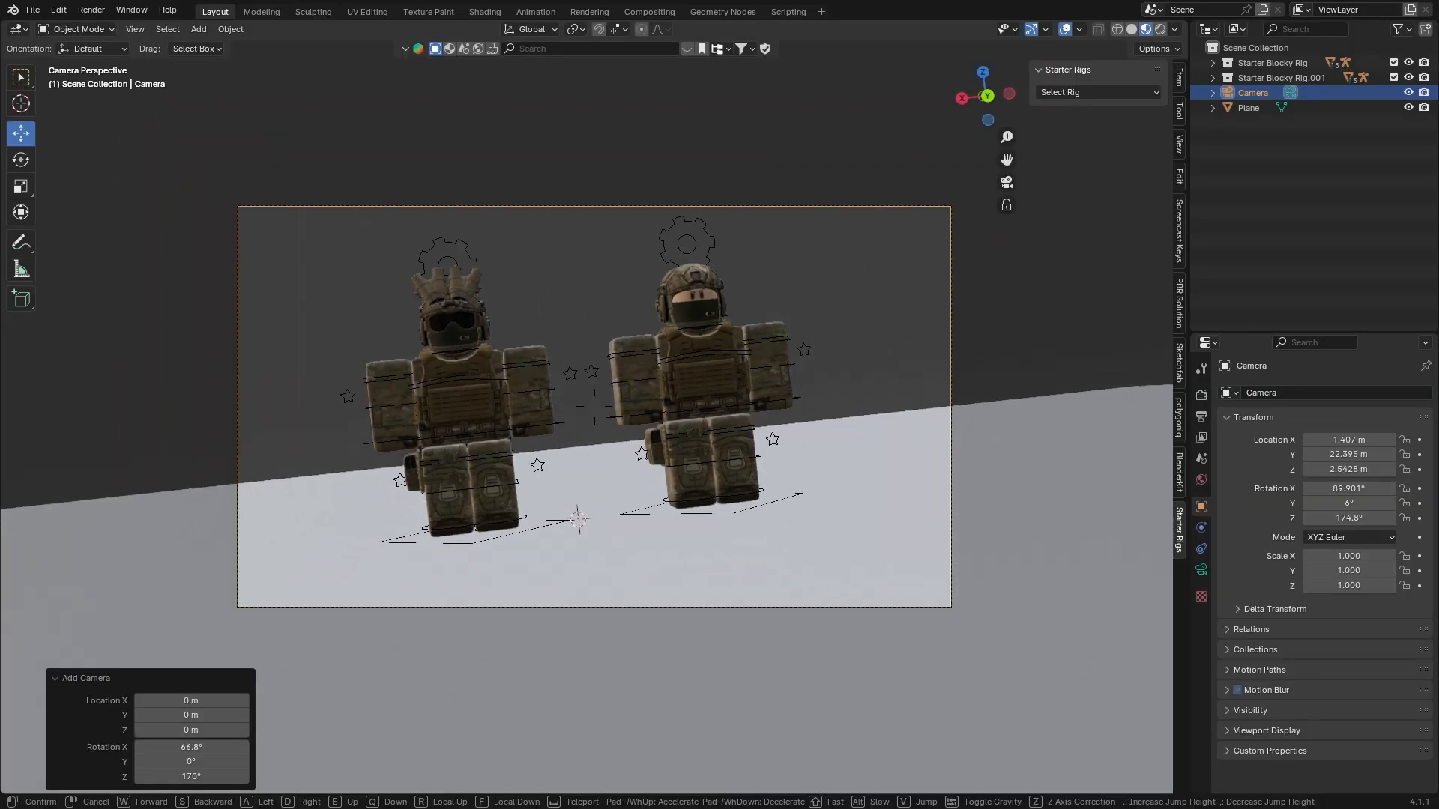
{"action": "key", "text": "w"}
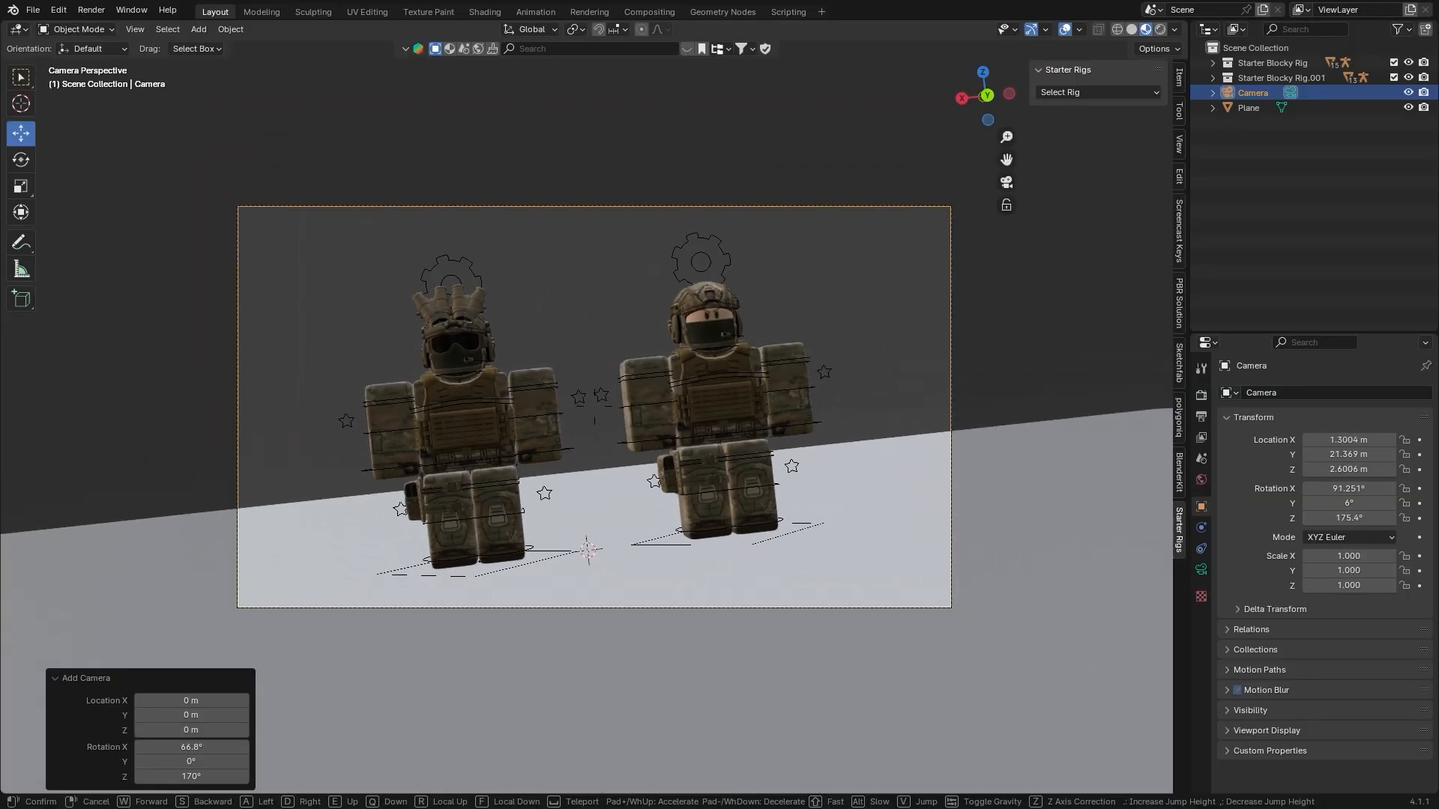
{"action": "key", "text": "w"}
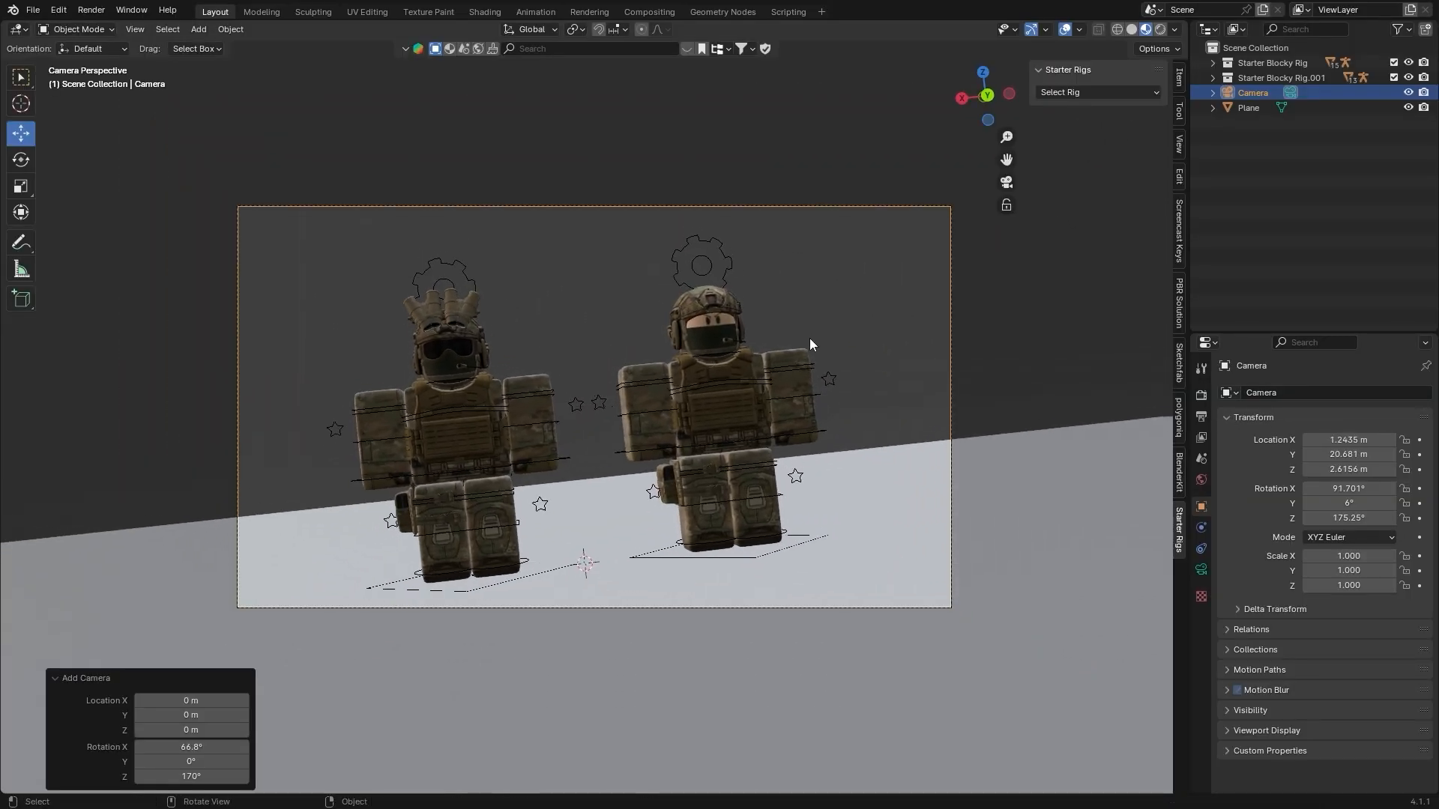
Set the camera's focal length to 22 mm and walk the camera forward until both characters fill the frame again
{"action": "left_click", "coordinate": [1201, 569]}
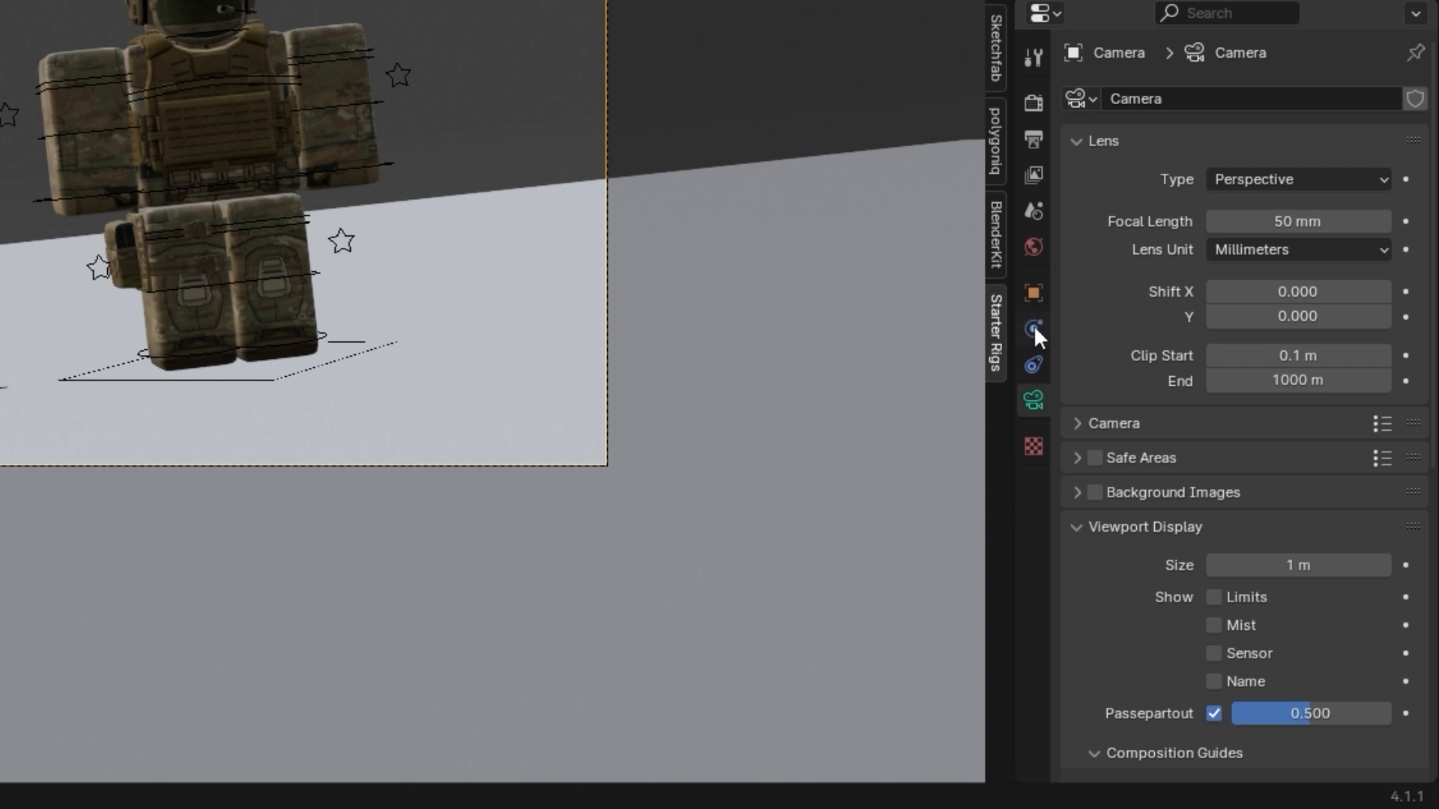
{"action": "left_click_drag", "start_coordinate": [1308, 217], "coordinate": [1268, 222]}
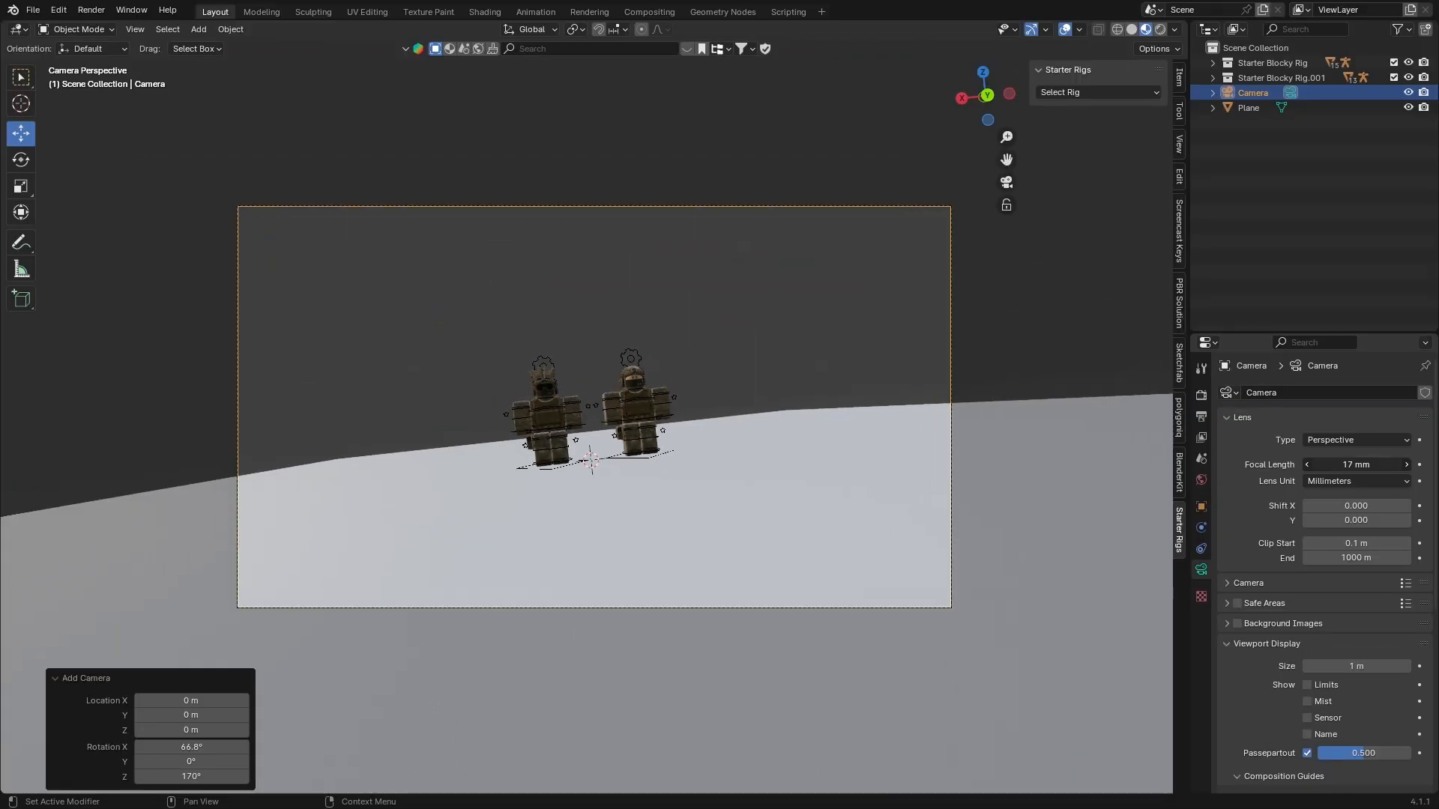
{"action": "left_click_drag", "start_coordinate": [1349, 465], "coordinate": [1360, 465]}
{"action": "key", "text": "shift+grave"}
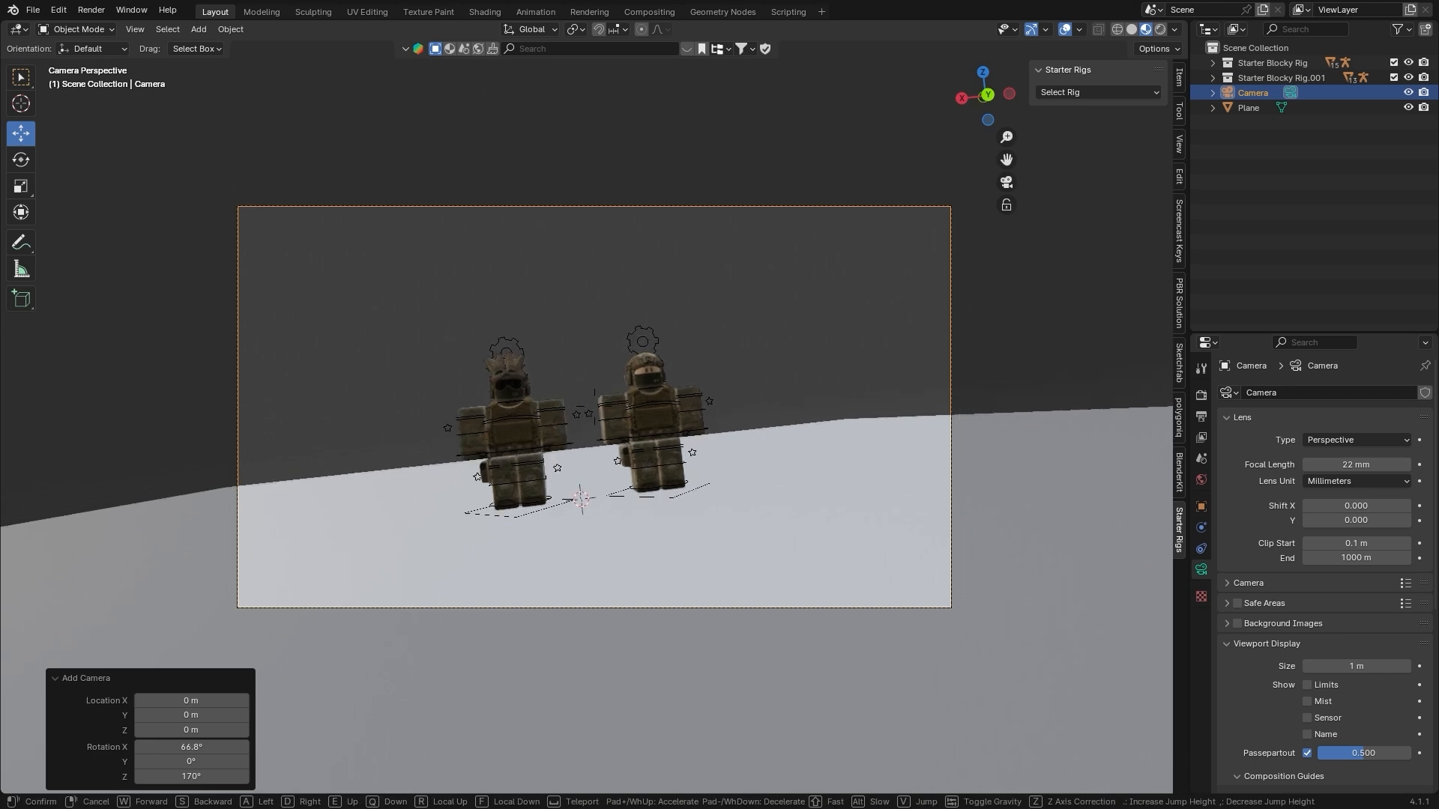
{"action": "key", "text": "w"}
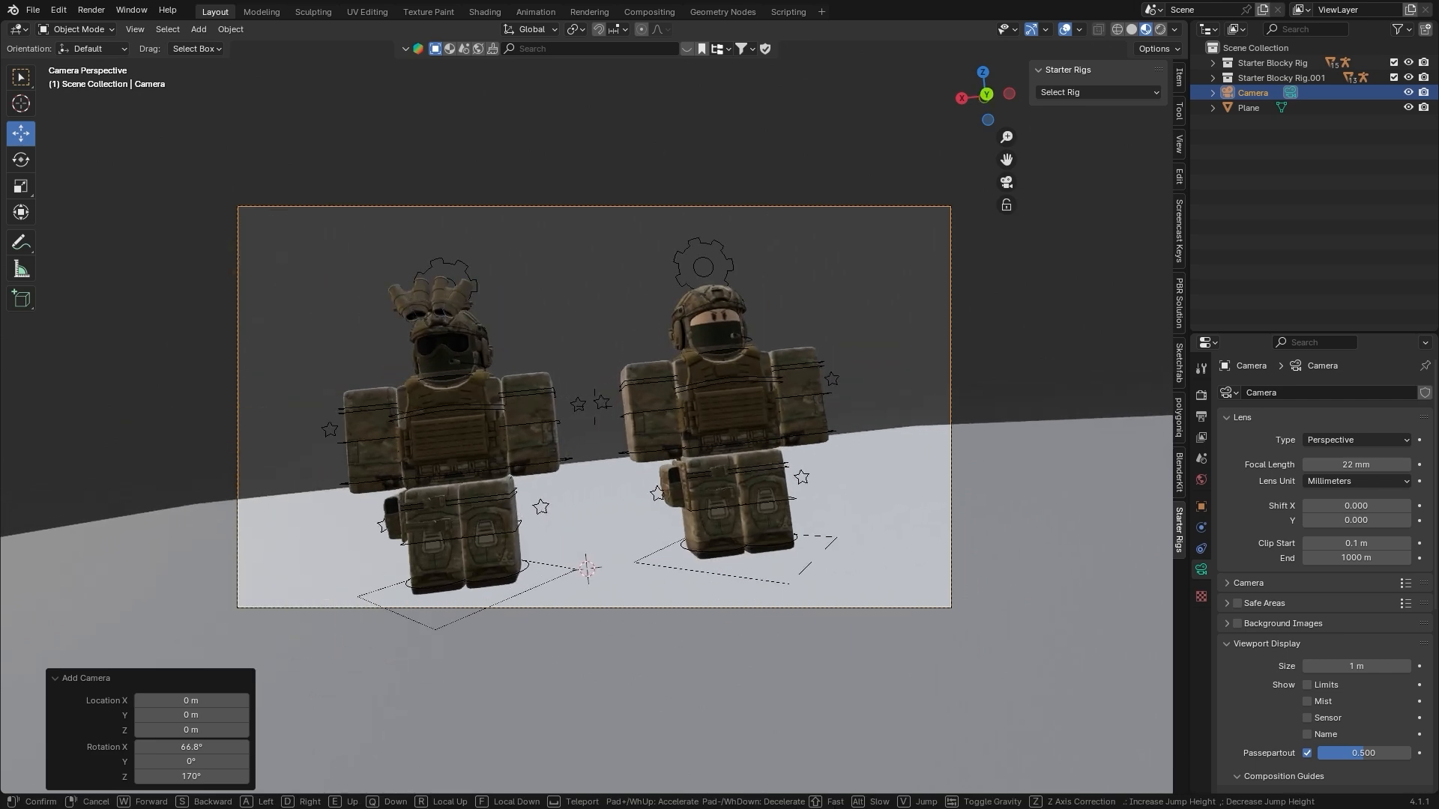
{"action": "left_click", "coordinate": [730, 398]}
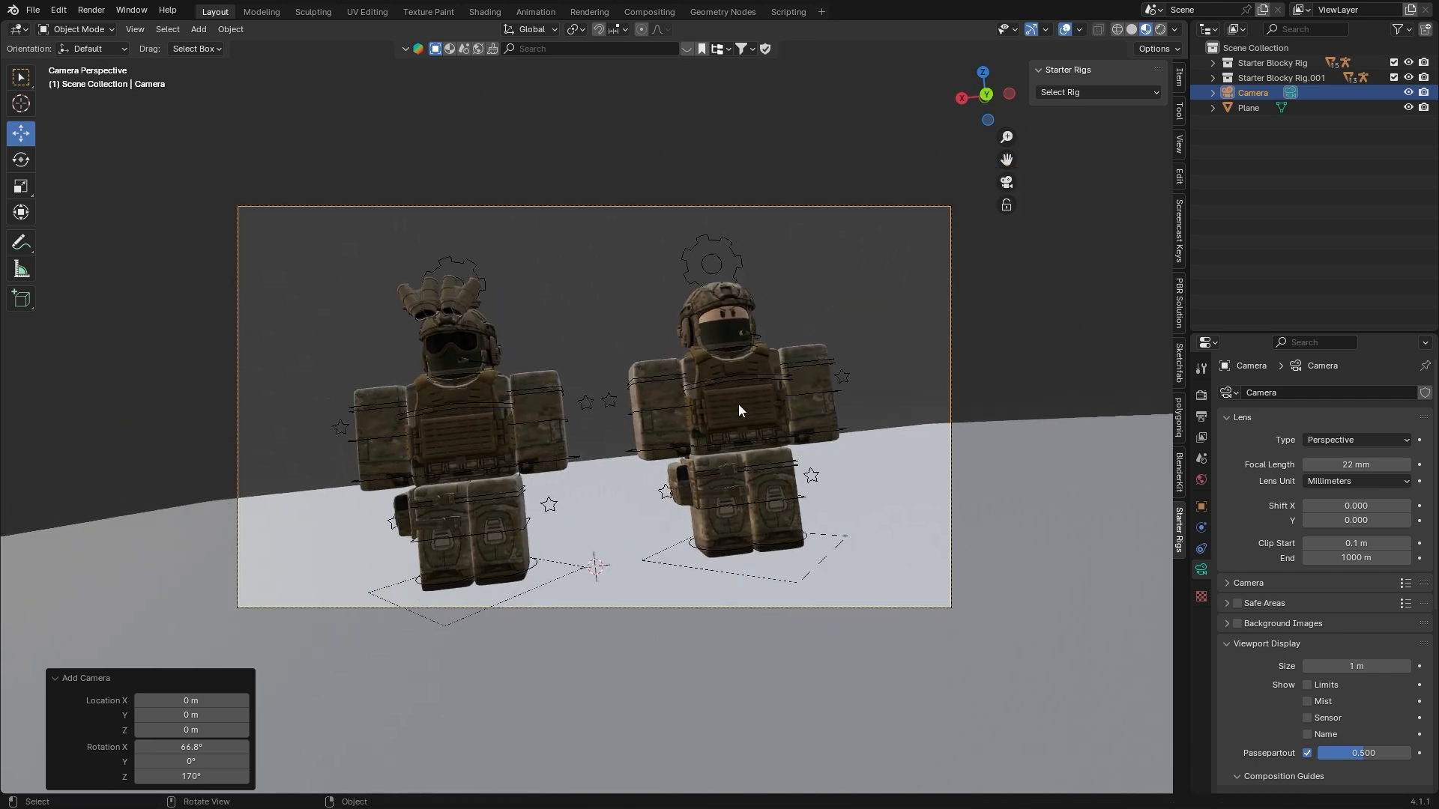
Enable the Thirds composition guide for the camera and adjust its position to align the two characters with the vertical guide lines
{"action": "scroll", "coordinate": [1274, 583], "scroll_direction": "down", "scroll_amount": 2}
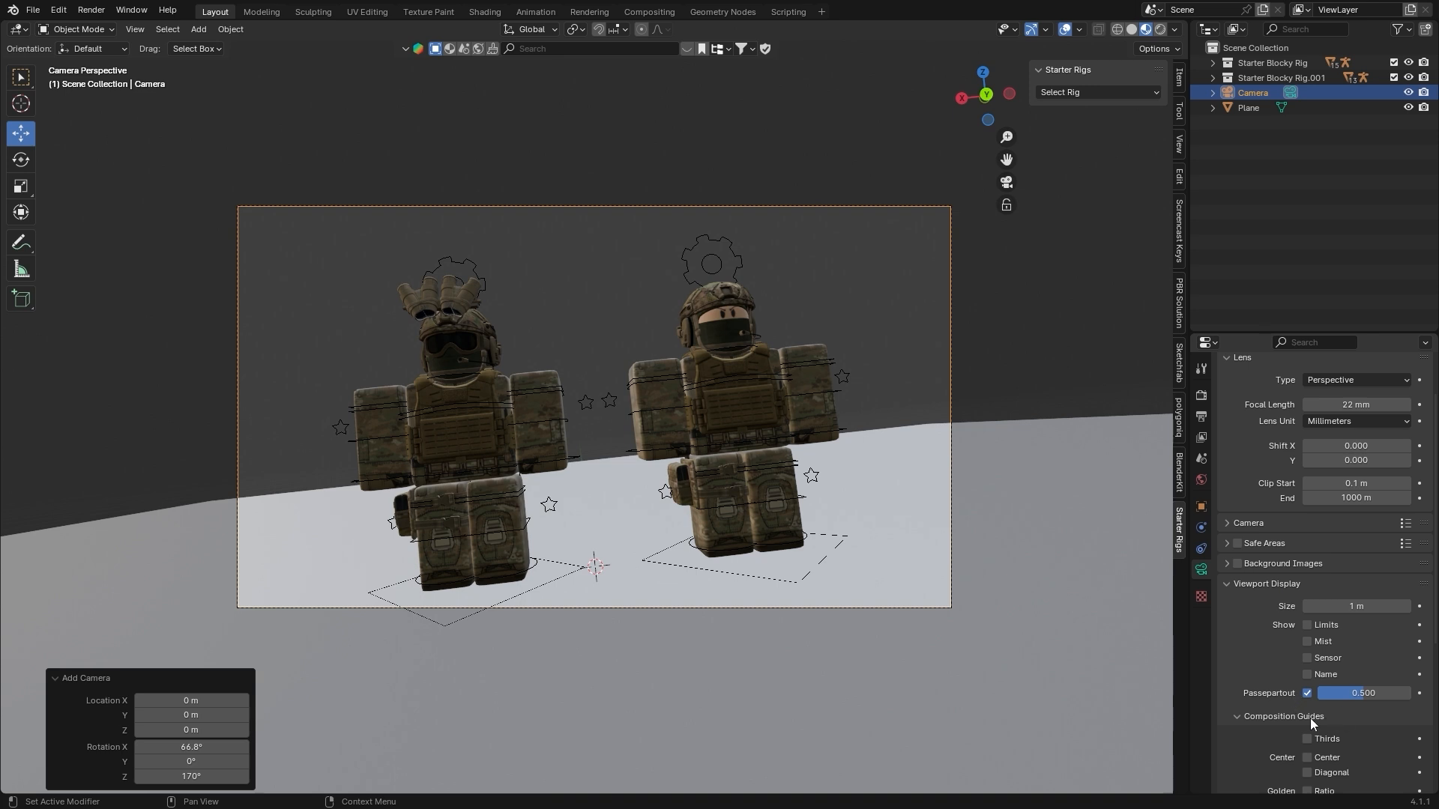
{"action": "key", "text": "shift+grave"}
{"action": "key", "text": "s"}
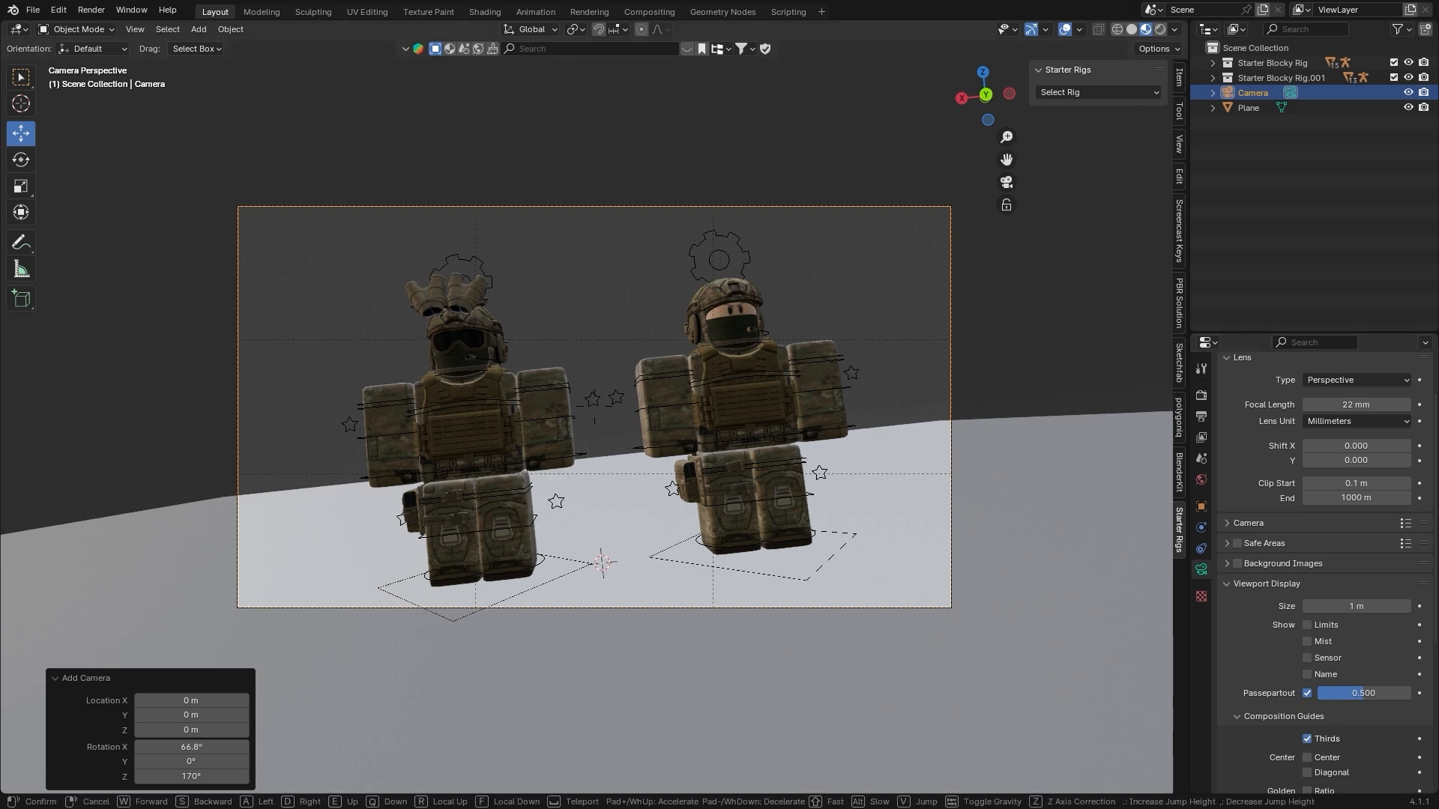
{"action": "key", "text": "w"}
{"action": "left_click", "coordinate": [809, 434]}
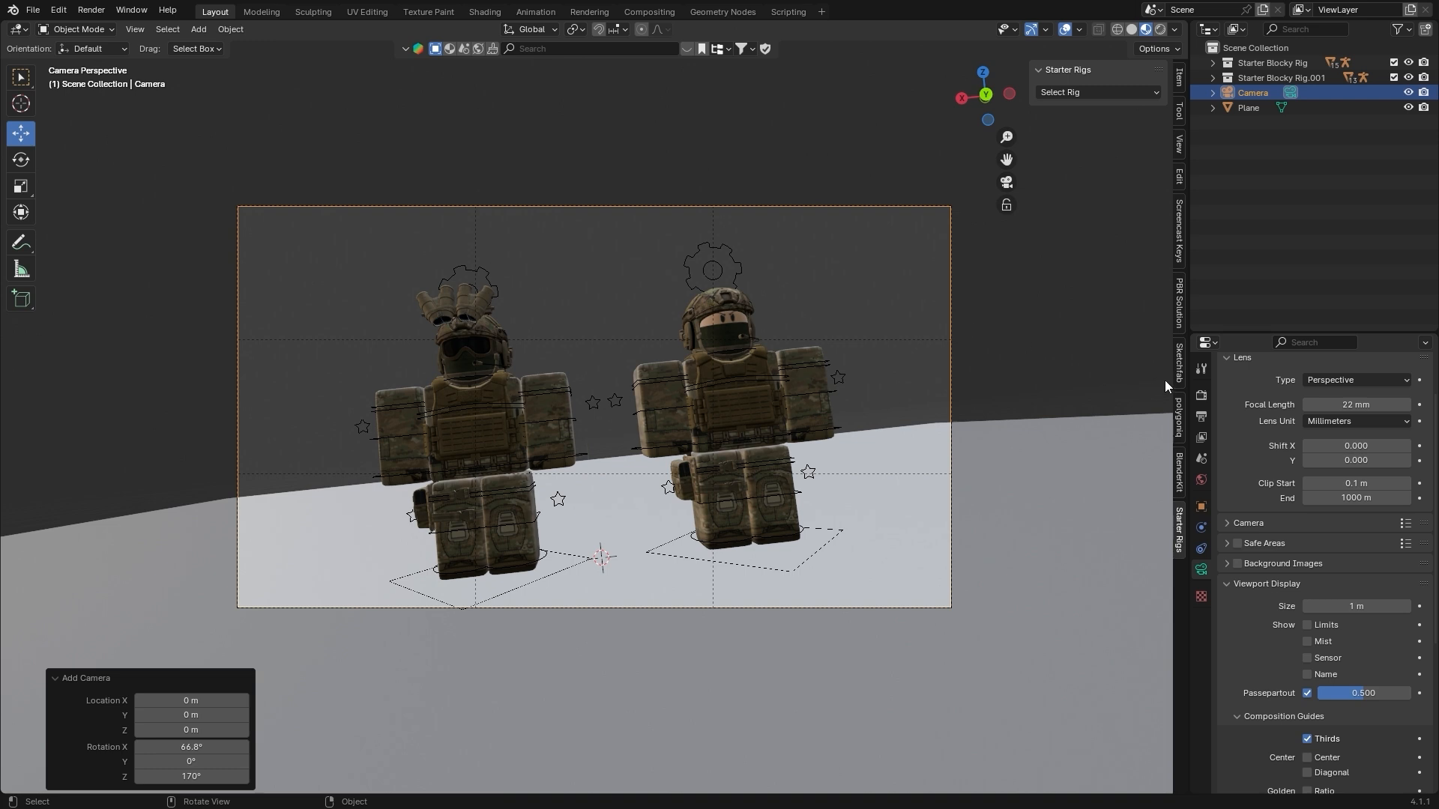
Try a taller and then a square 1080 x 1080 px output resolution for the camera frame
{"action": "left_click", "coordinate": [1202, 416]}
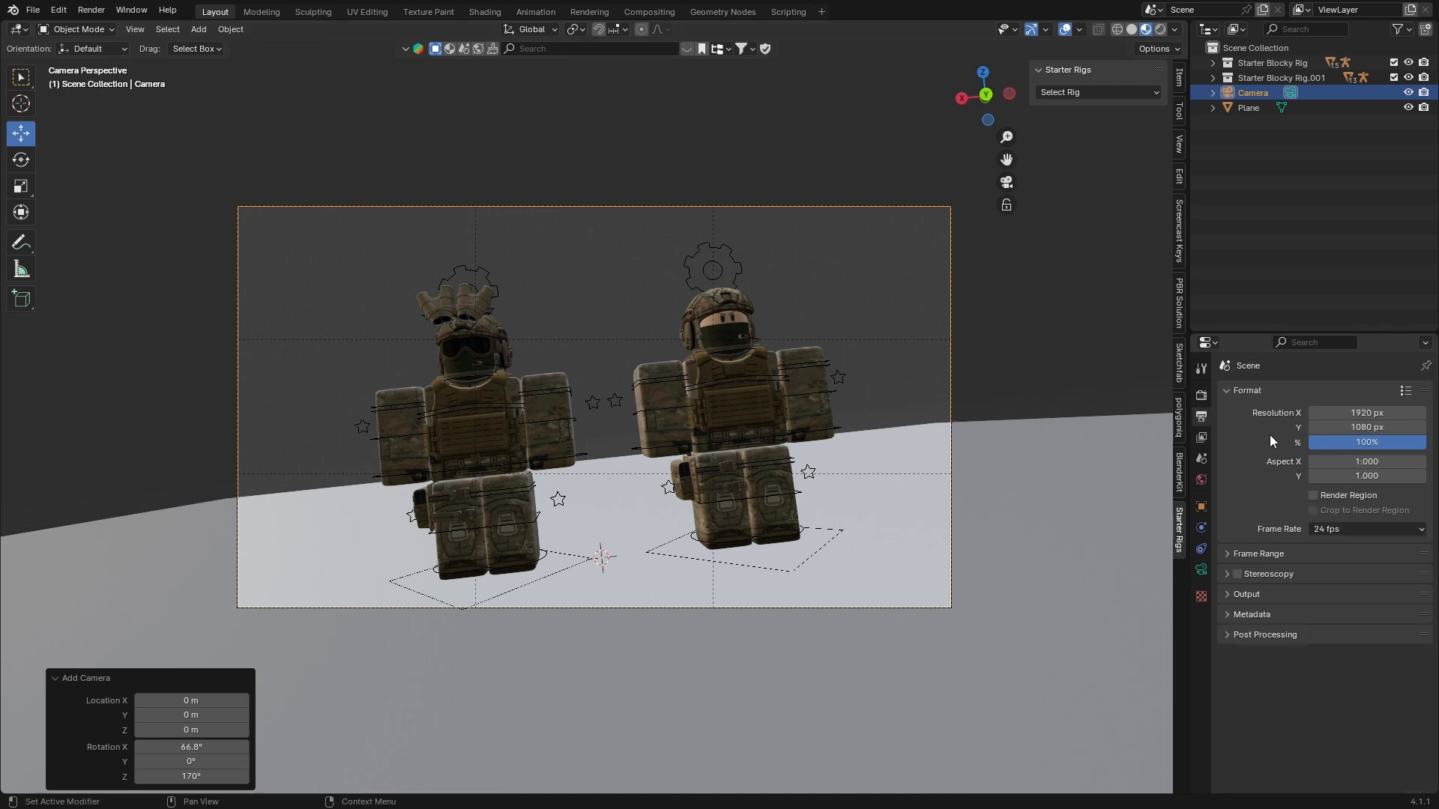
{"action": "left_click_drag", "start_coordinate": [1364, 427], "coordinate": [1409, 427]}
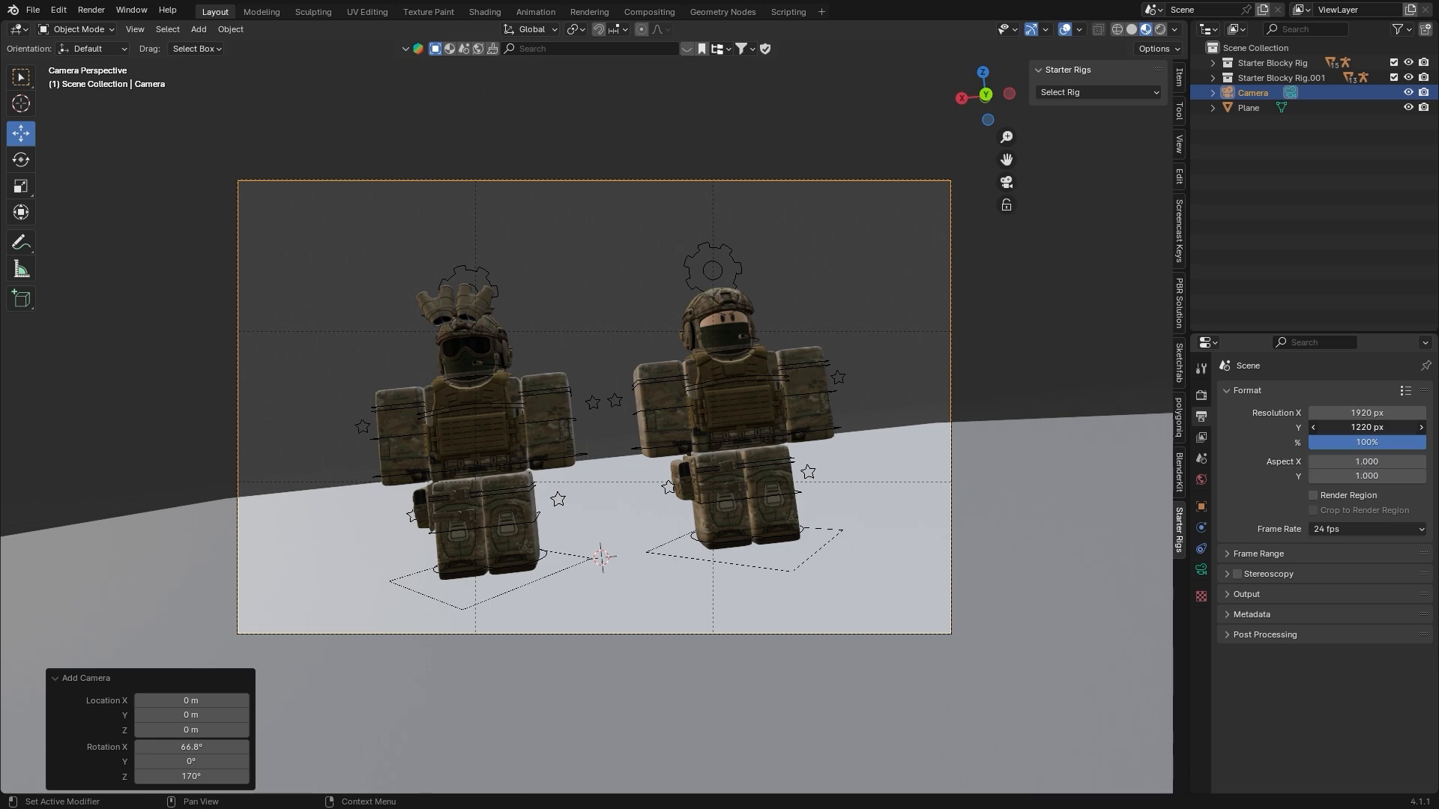
{"action": "key", "text": "ctrl+c"}
{"action": "key", "text": "Return"}
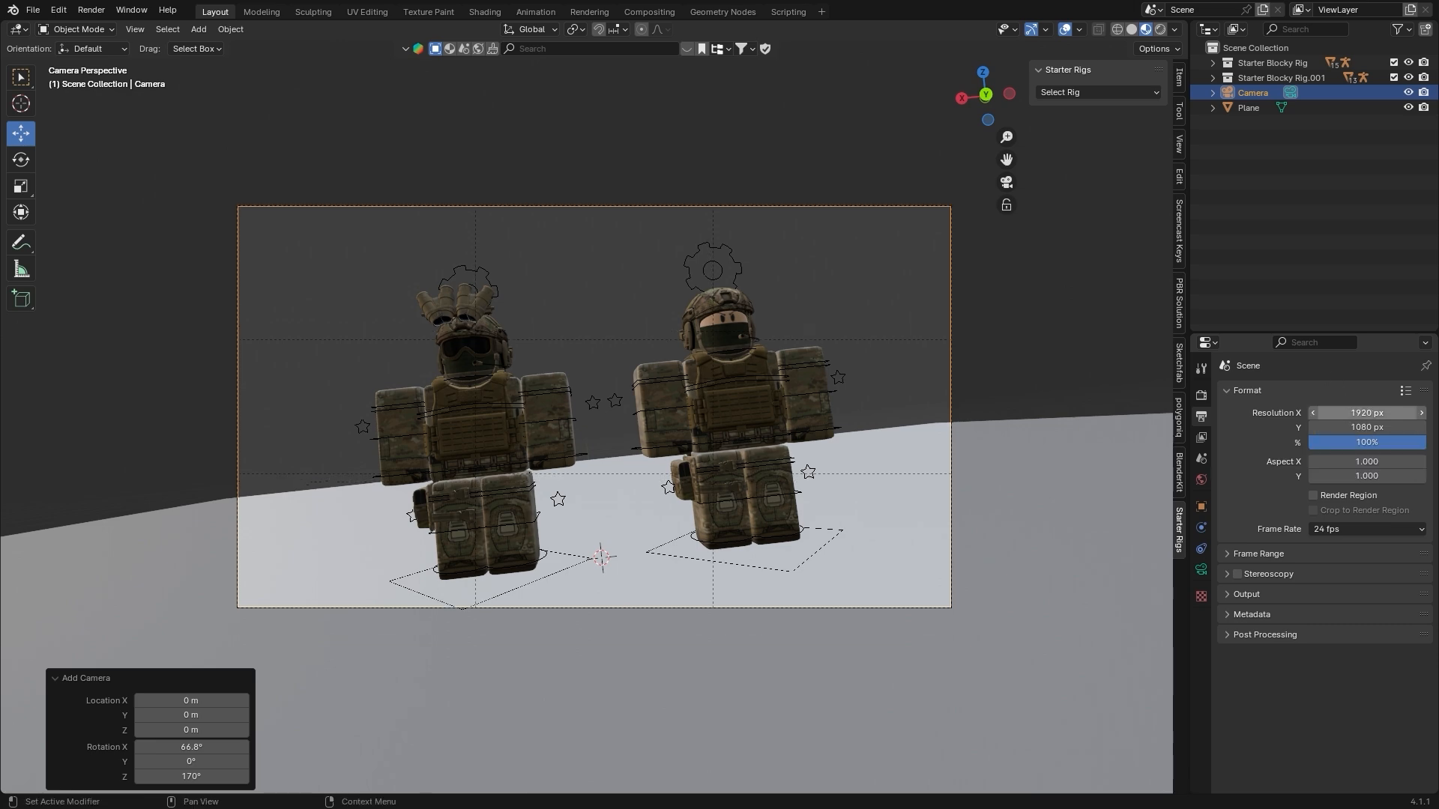
{"action": "double_click", "coordinate": [1367, 414]}
{"action": "key", "text": "ctrl+v"}
{"action": "key", "text": "Return"}
{"action": "scroll", "coordinate": [757, 291], "scroll_direction": "down", "scroll_amount": 4}
{"action": "scroll", "coordinate": [661, 323], "scroll_direction": "up", "scroll_amount": 1}
{"action": "scroll", "coordinate": [661, 322], "scroll_direction": "up", "scroll_amount": 1}
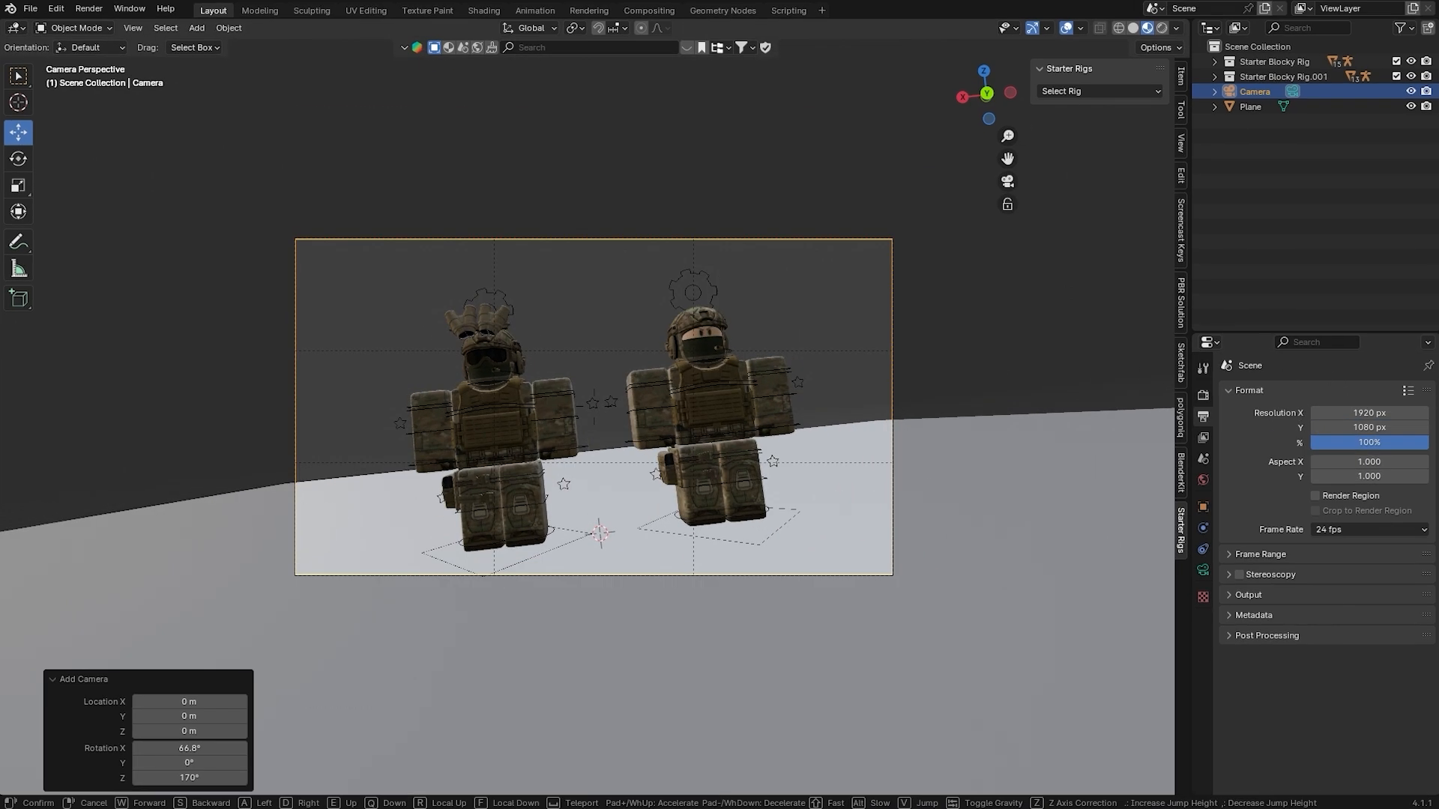
{"action": "left_click", "coordinate": [594, 407]}
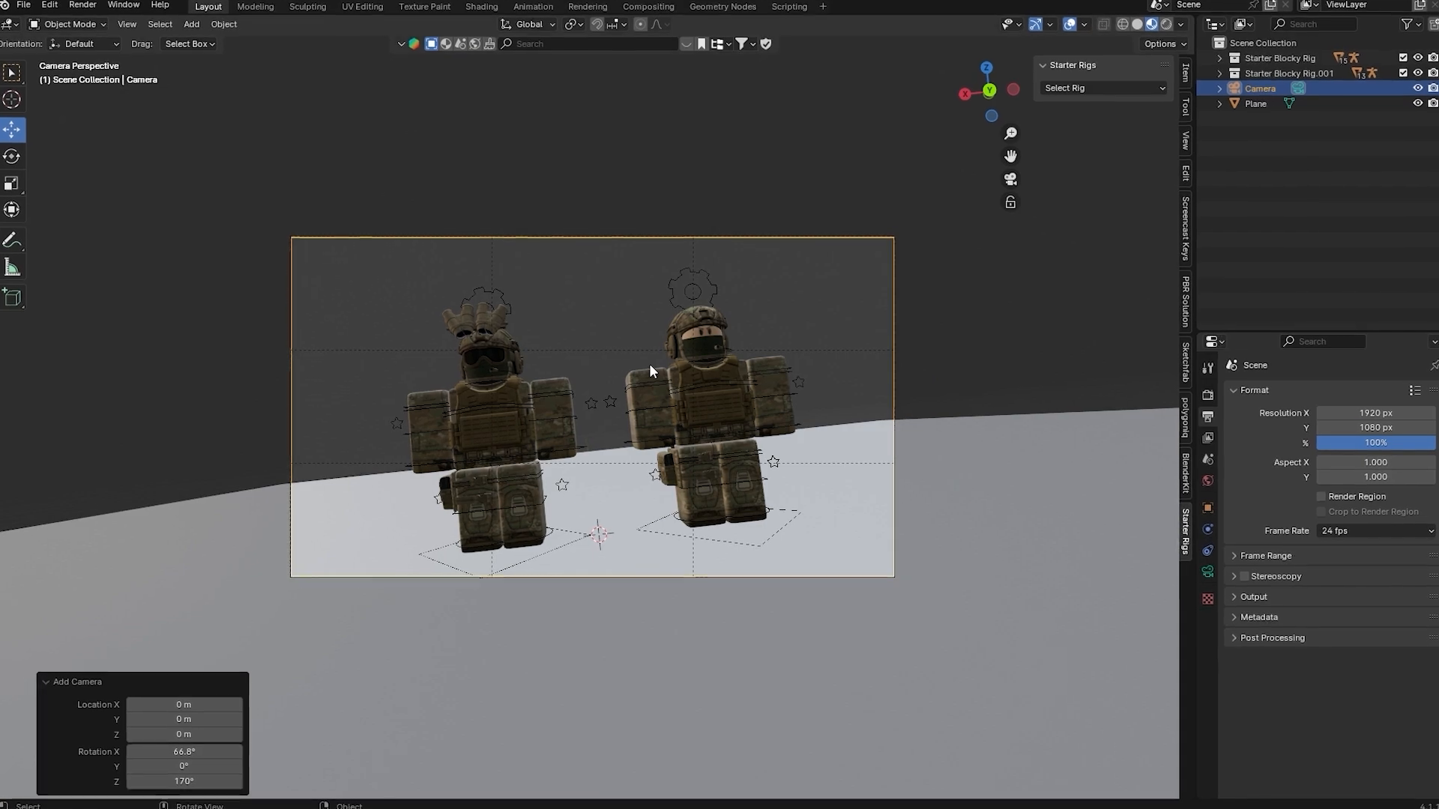
Walk the camera a little closer to the characters and move the floor plane along the Y axis, away from the camera
{"action": "key", "text": "shift+grave"}
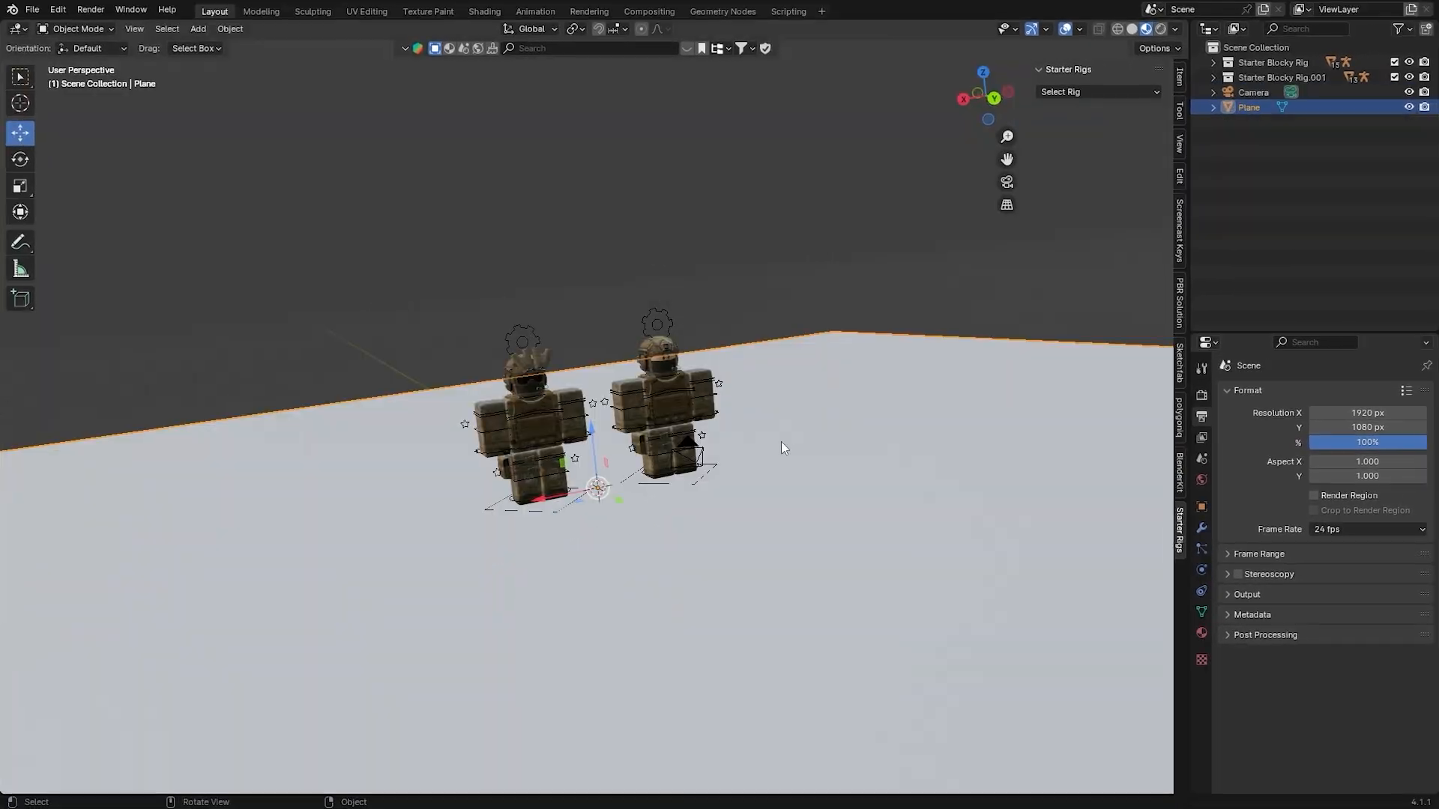
{"action": "middle_click_drag", "start_coordinate": [780, 447], "coordinate": [896, 451]}
{"action": "middle_click_drag", "start_coordinate": [705, 330], "coordinate": [660, 484]}
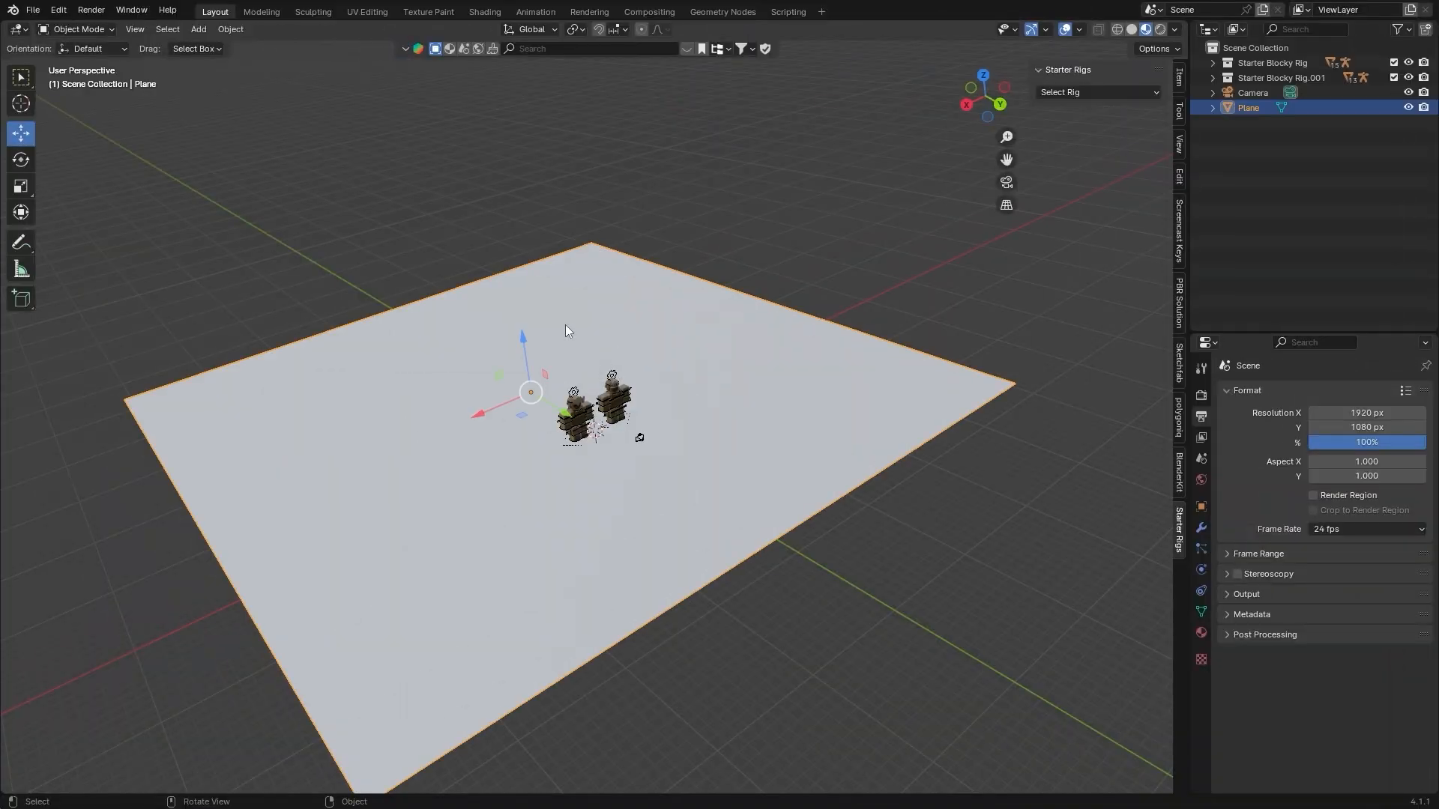
{"action": "middle_click_drag", "start_coordinate": [565, 326], "coordinate": [516, 325]}
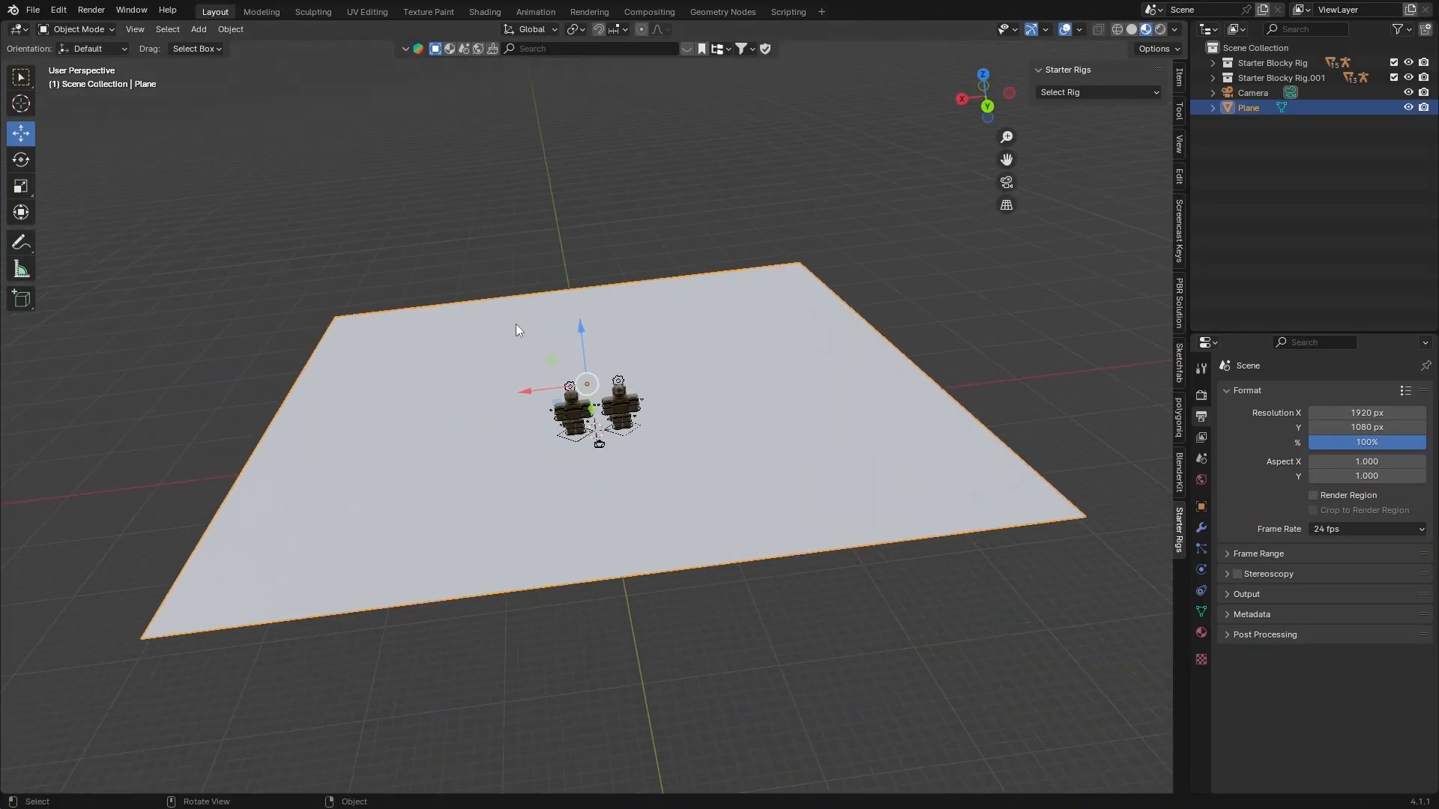
Subdivide the whole floor plane in Edit Mode with 100 cuts, and return to Object Mode
{"action": "scroll", "coordinate": [520, 325], "scroll_direction": "up", "scroll_amount": 4}
{"action": "key", "text": "Tab"}
{"action": "key", "text": "ctrl+v"}
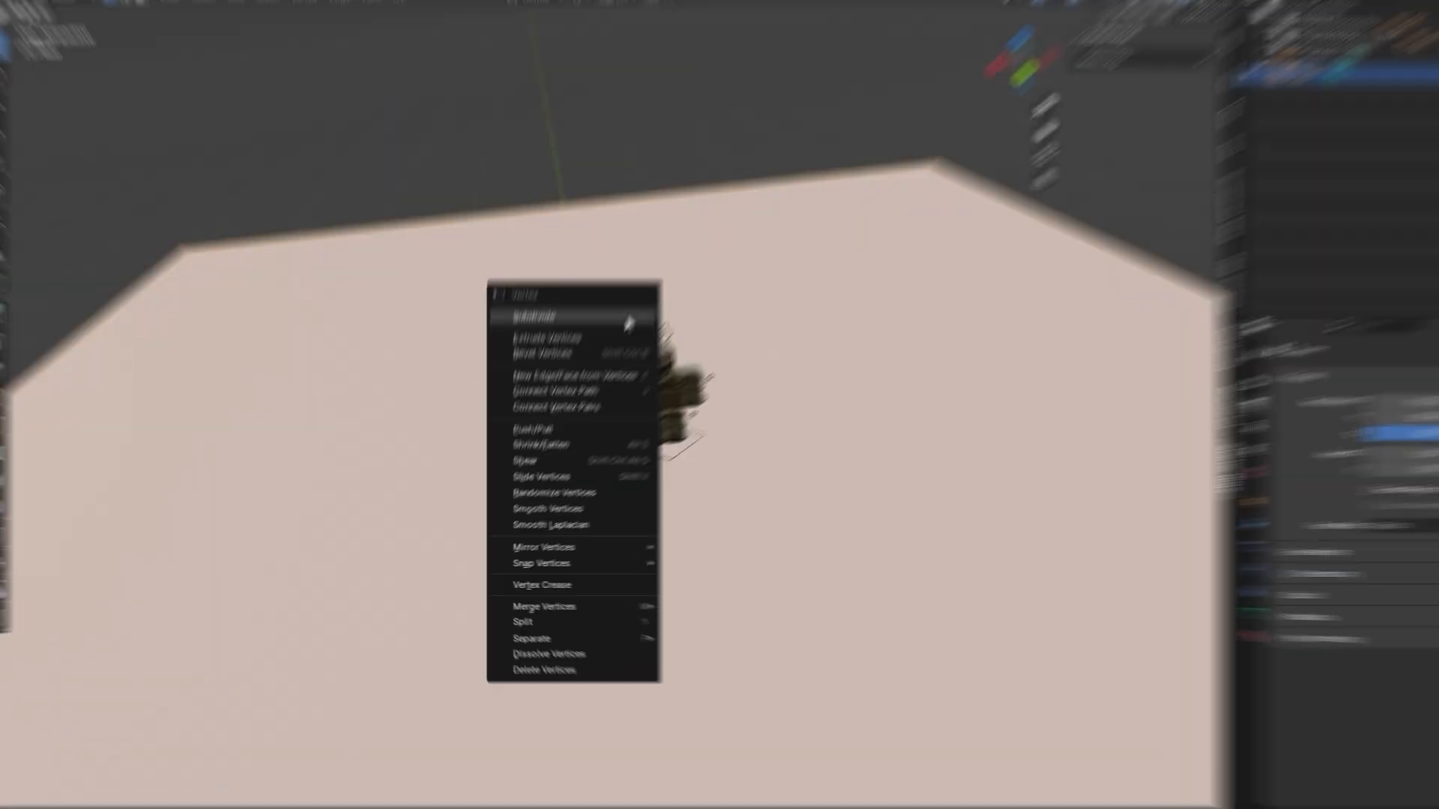
{"action": "left_click", "coordinate": [689, 110]}
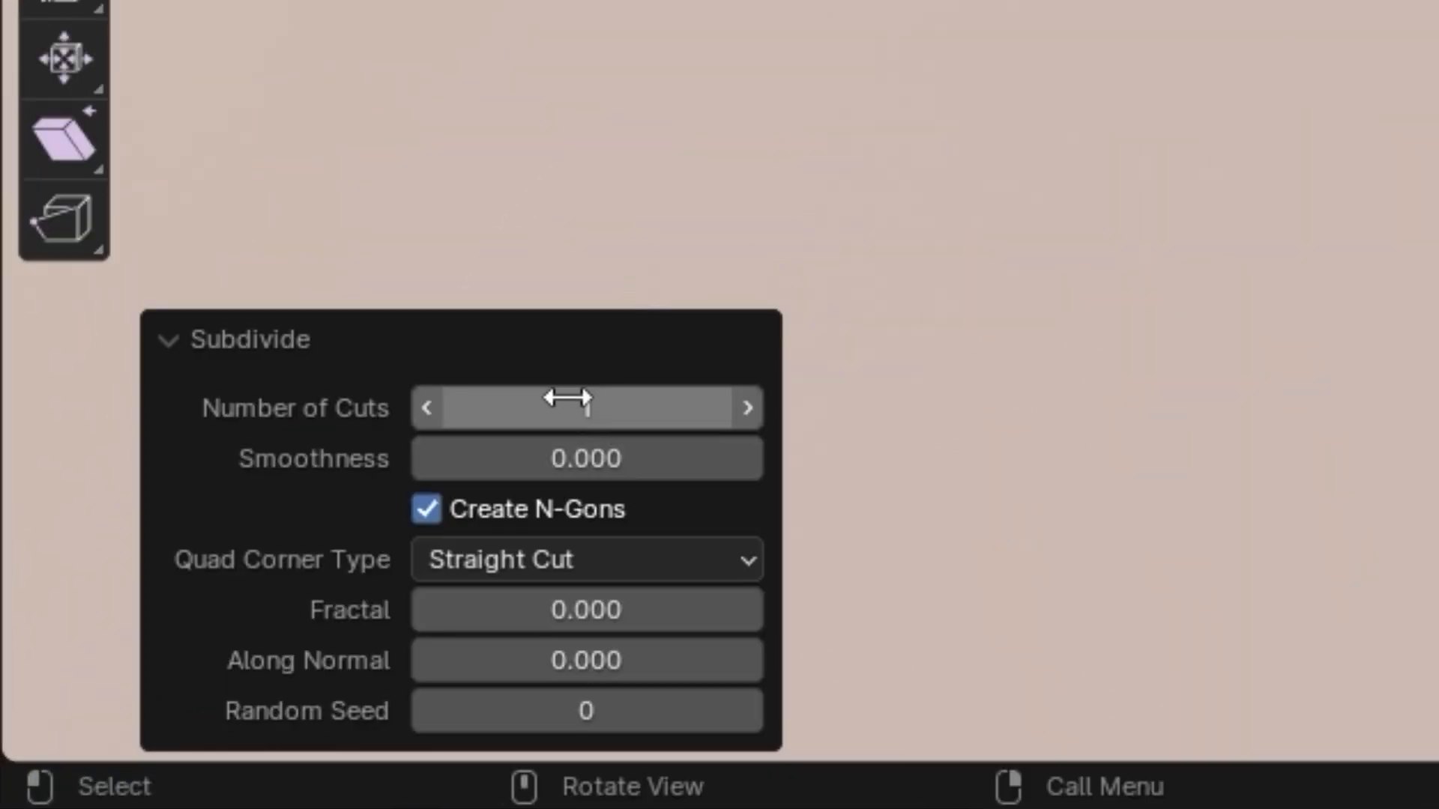
{"action": "mouse_move", "coordinate": [567, 398]}
{"action": "left_mouse_down"}
{"action": "mouse_move", "coordinate": [637, 398]}
{"action": "mouse_move", "coordinate": [585, 404]}
{"action": "left_mouse_up"}
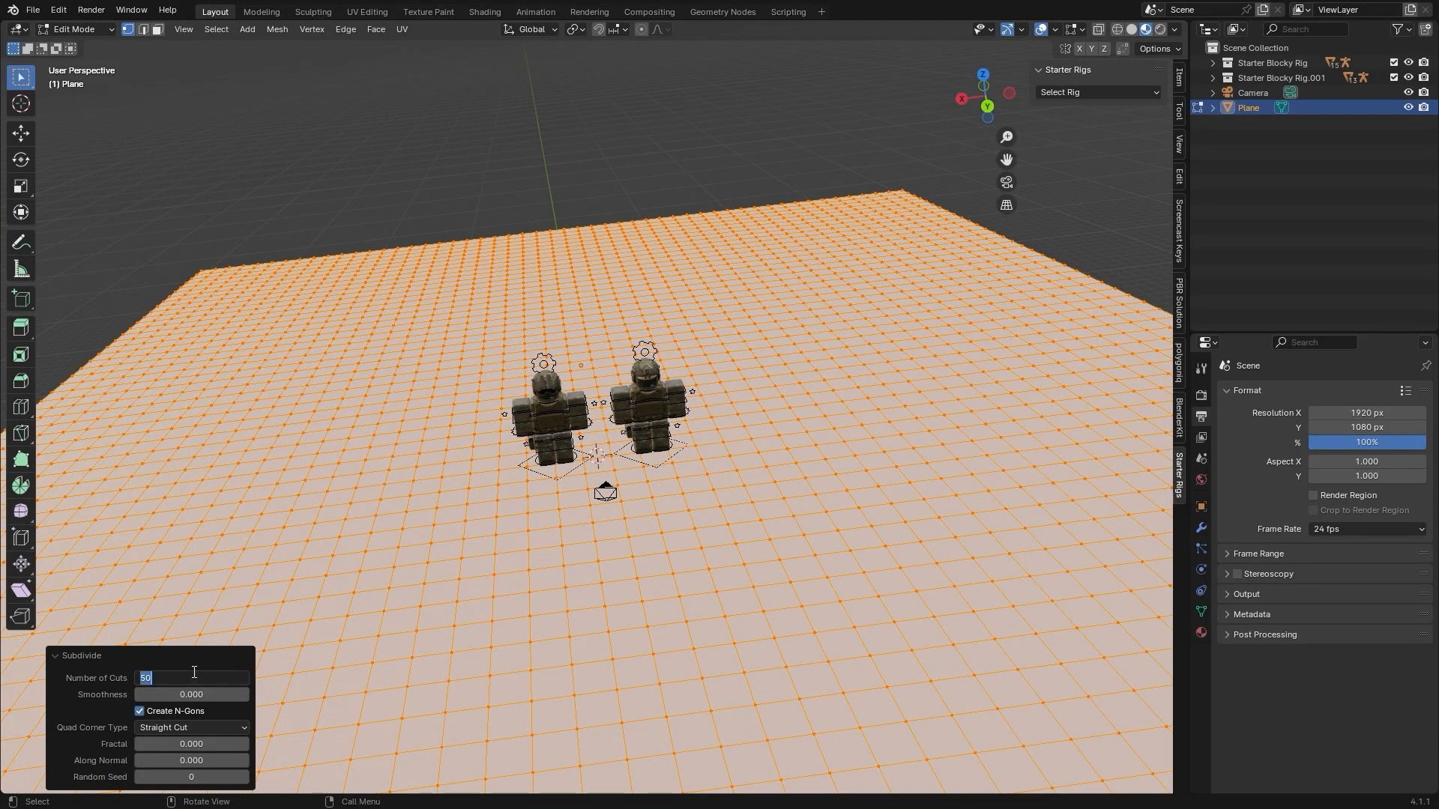
{"action": "type", "text": "100"}
{"action": "key", "text": "Return"}
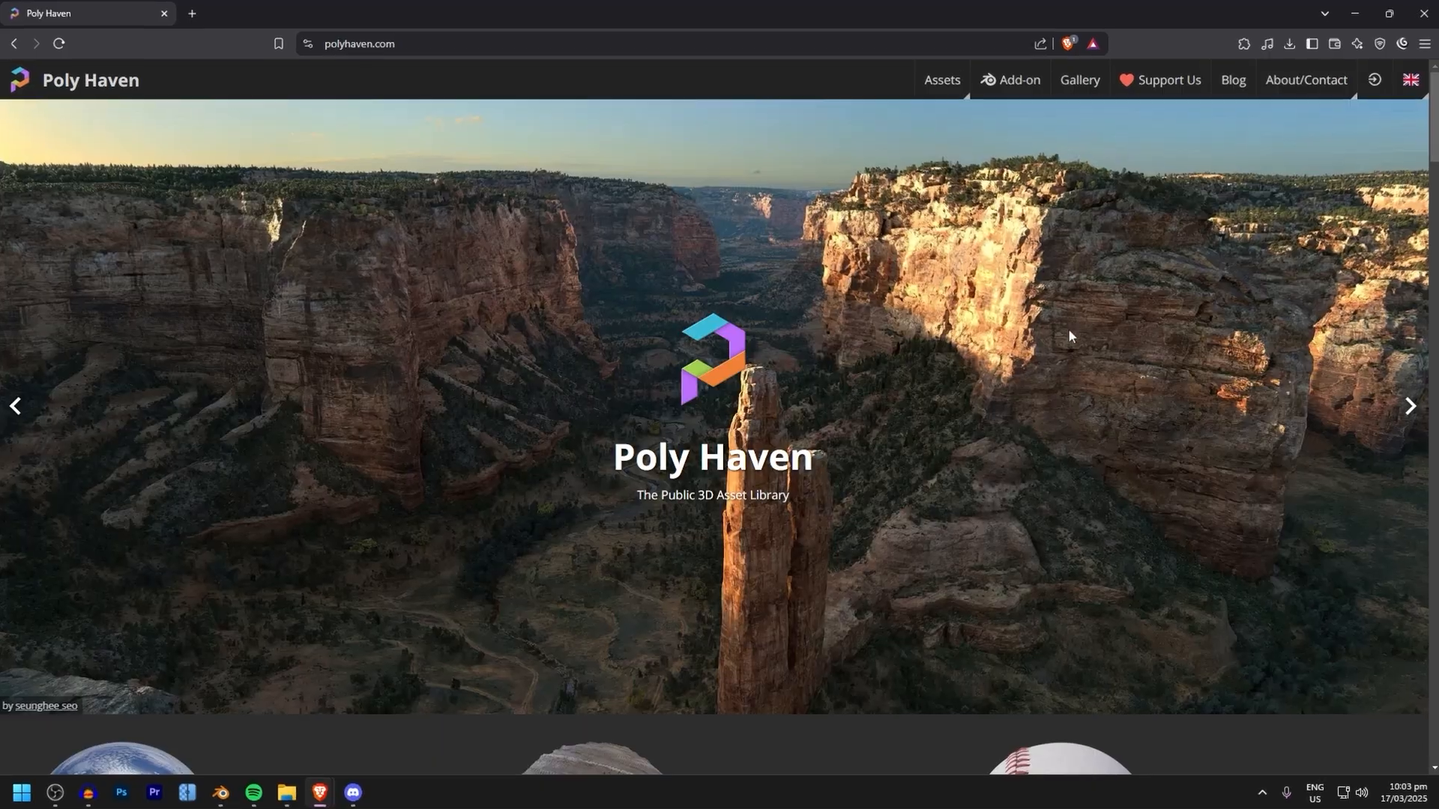
Switch to the web browser, open Poly Haven's texture library and search it for "sand"
{"action": "scroll", "coordinate": [829, 302], "scroll_direction": "down", "scroll_amount": 6}
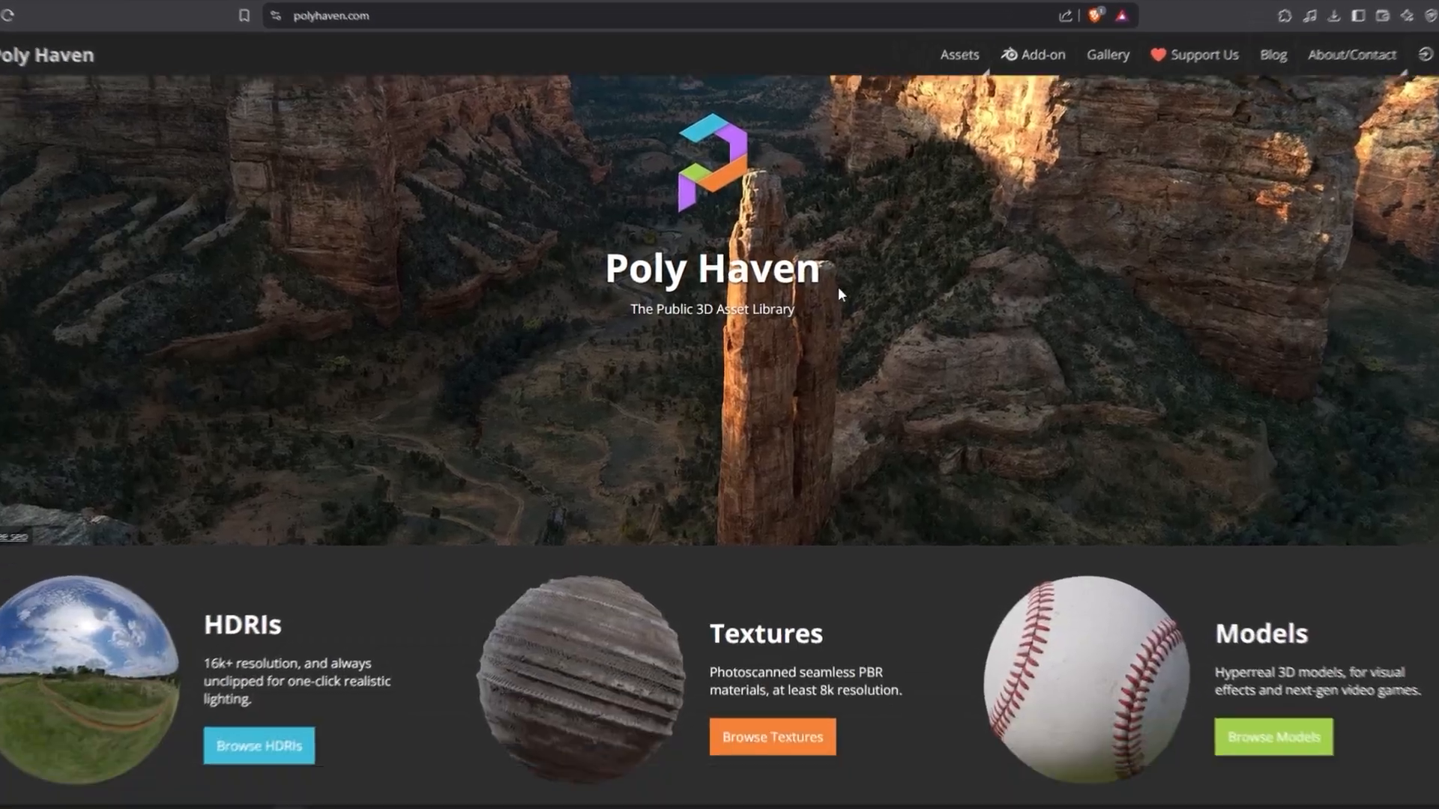
{"action": "left_click", "coordinate": [795, 440]}
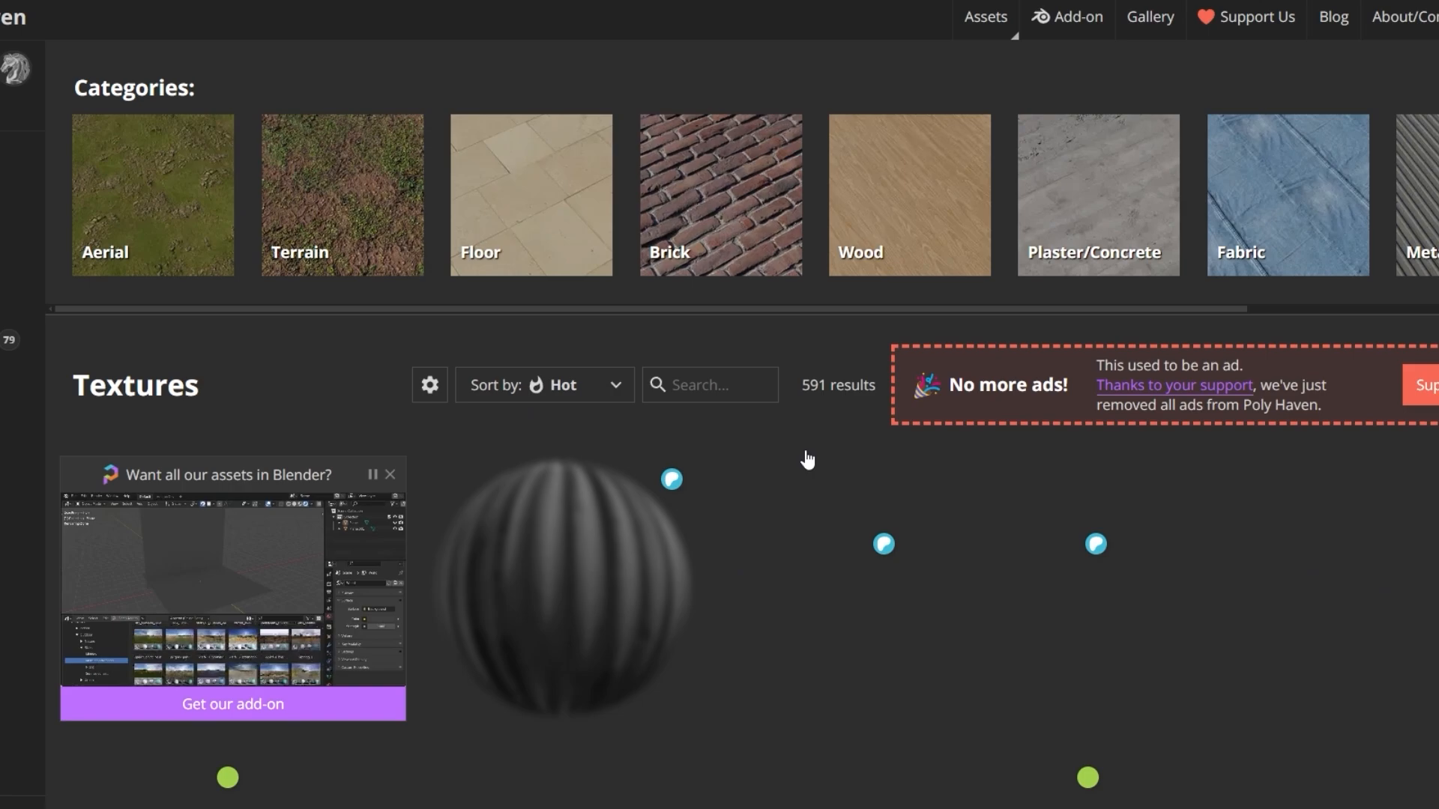
{"action": "scroll", "coordinate": [807, 459], "scroll_direction": "down", "scroll_amount": 12}
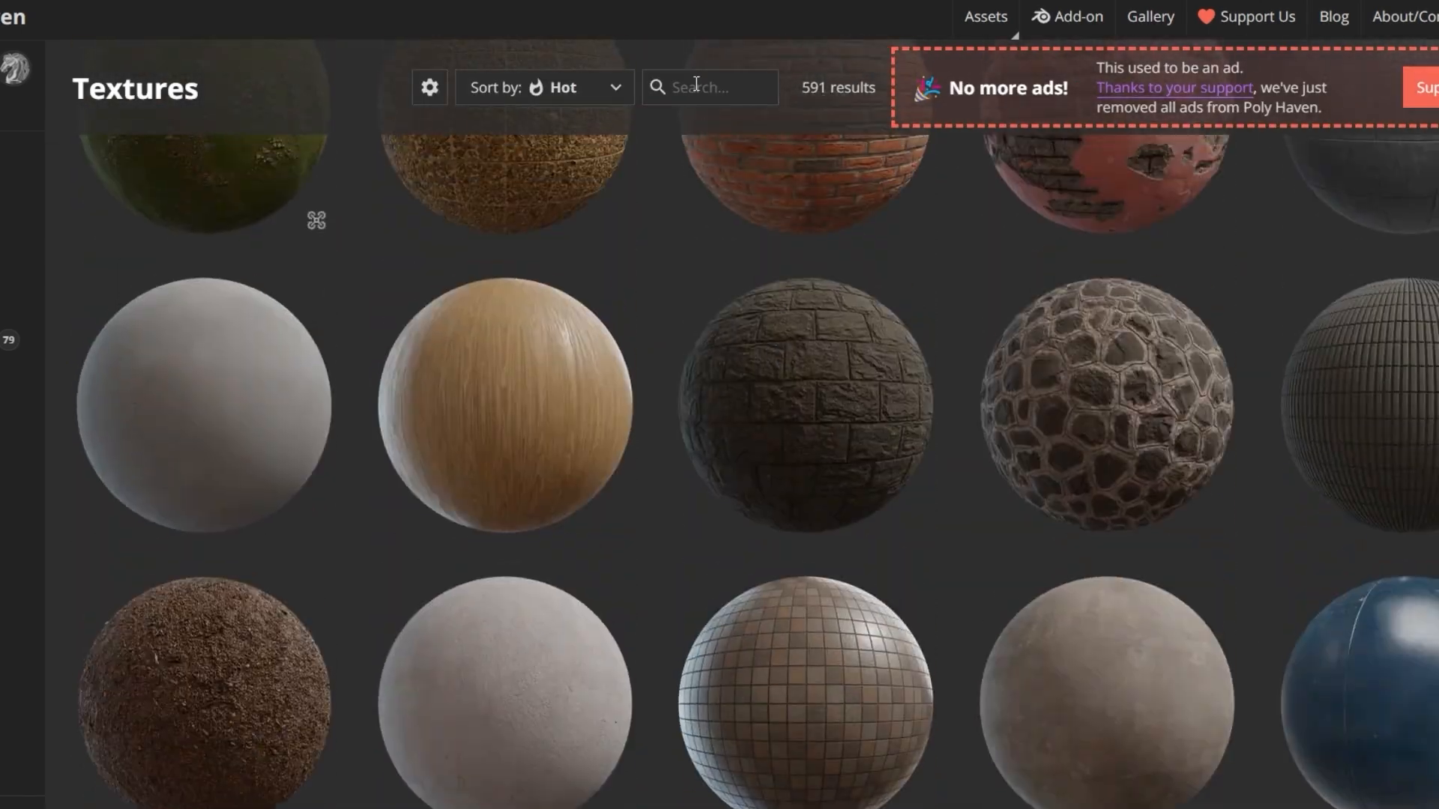
{"action": "left_click", "coordinate": [696, 83]}
{"action": "type", "text": "sand"}
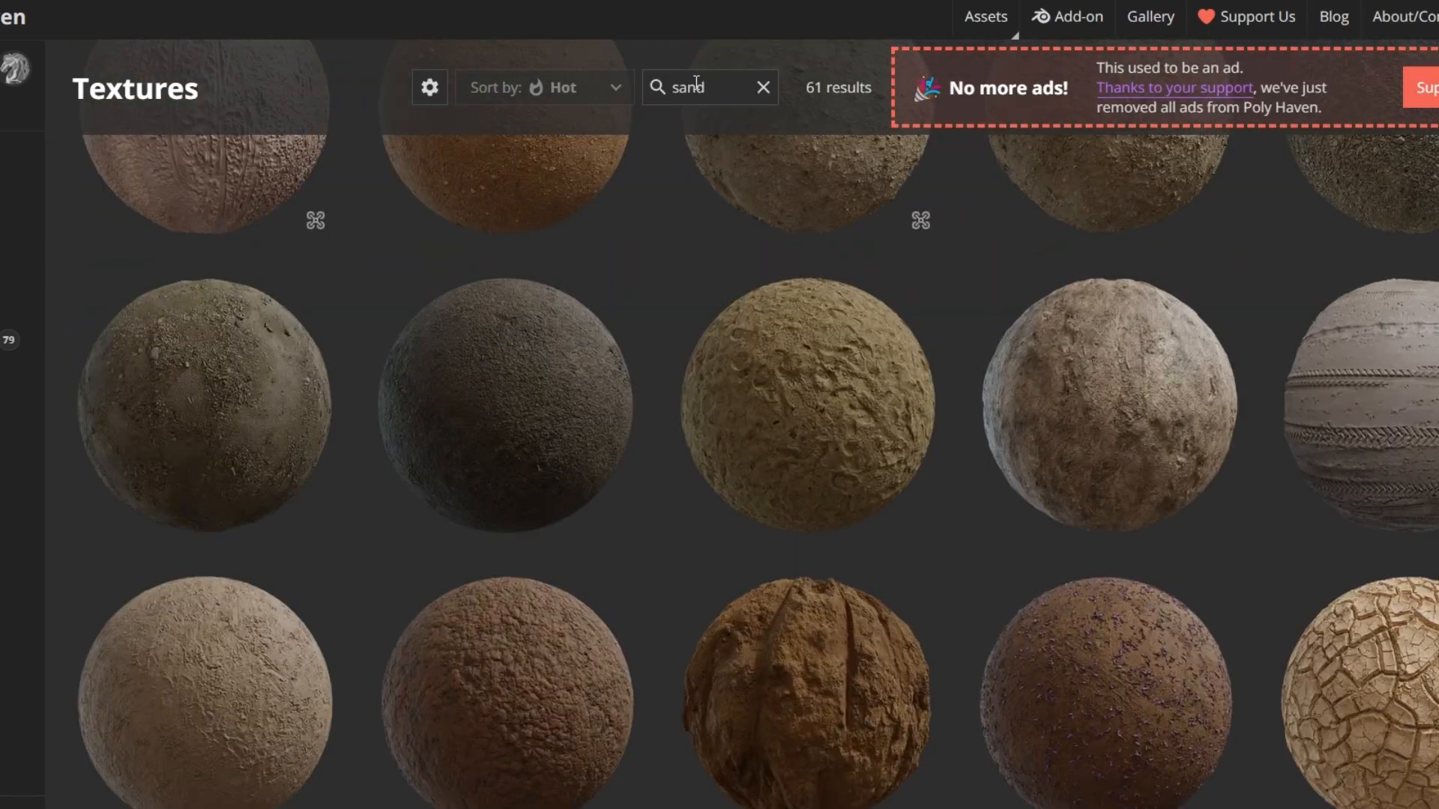
Open the Sand 01 texture from the search results and download it at 2K resolution in Blend format
{"action": "scroll", "coordinate": [745, 286], "scroll_direction": "up", "scroll_amount": 12}
{"action": "scroll", "coordinate": [736, 297], "scroll_direction": "down", "scroll_amount": 6}
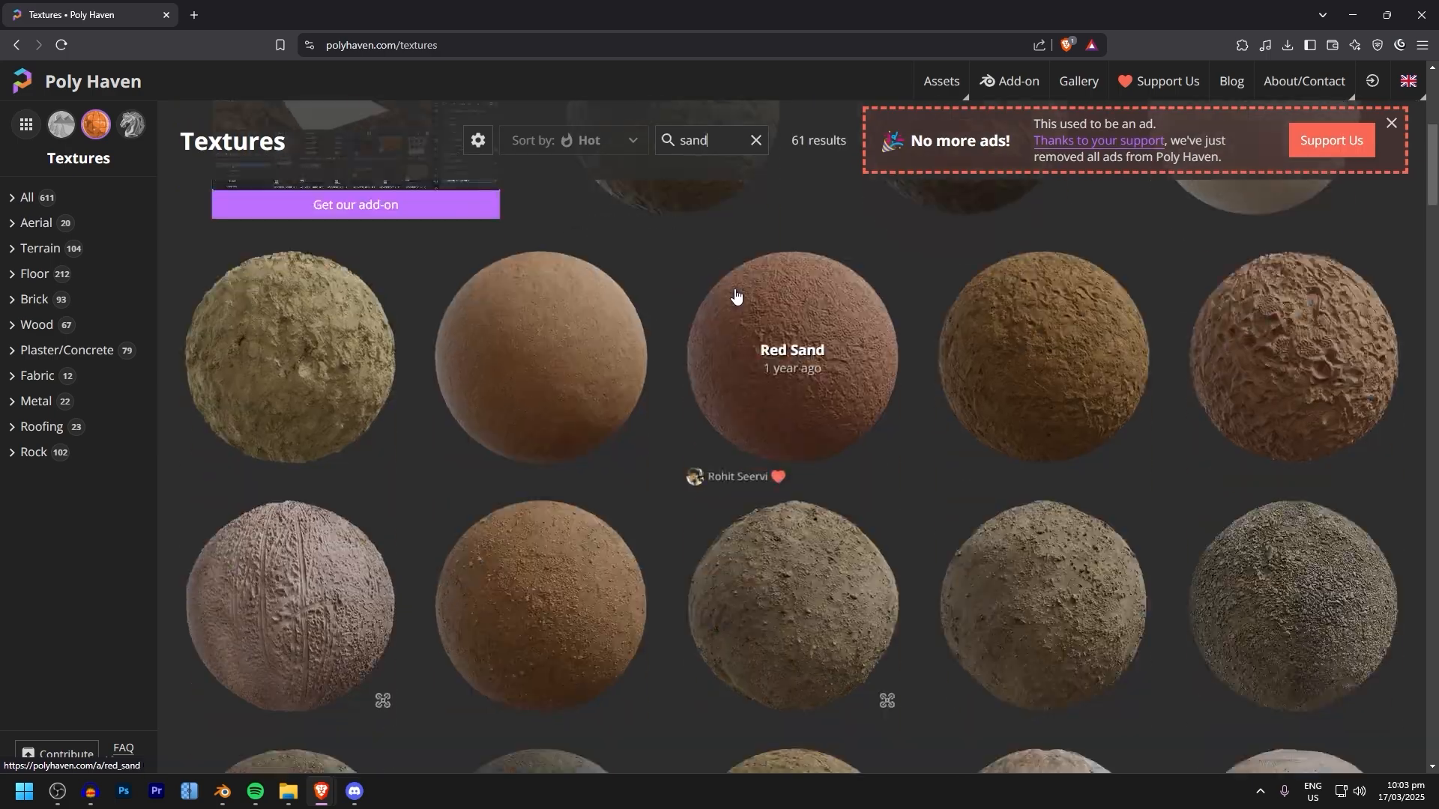
{"action": "left_click", "coordinate": [270, 374]}
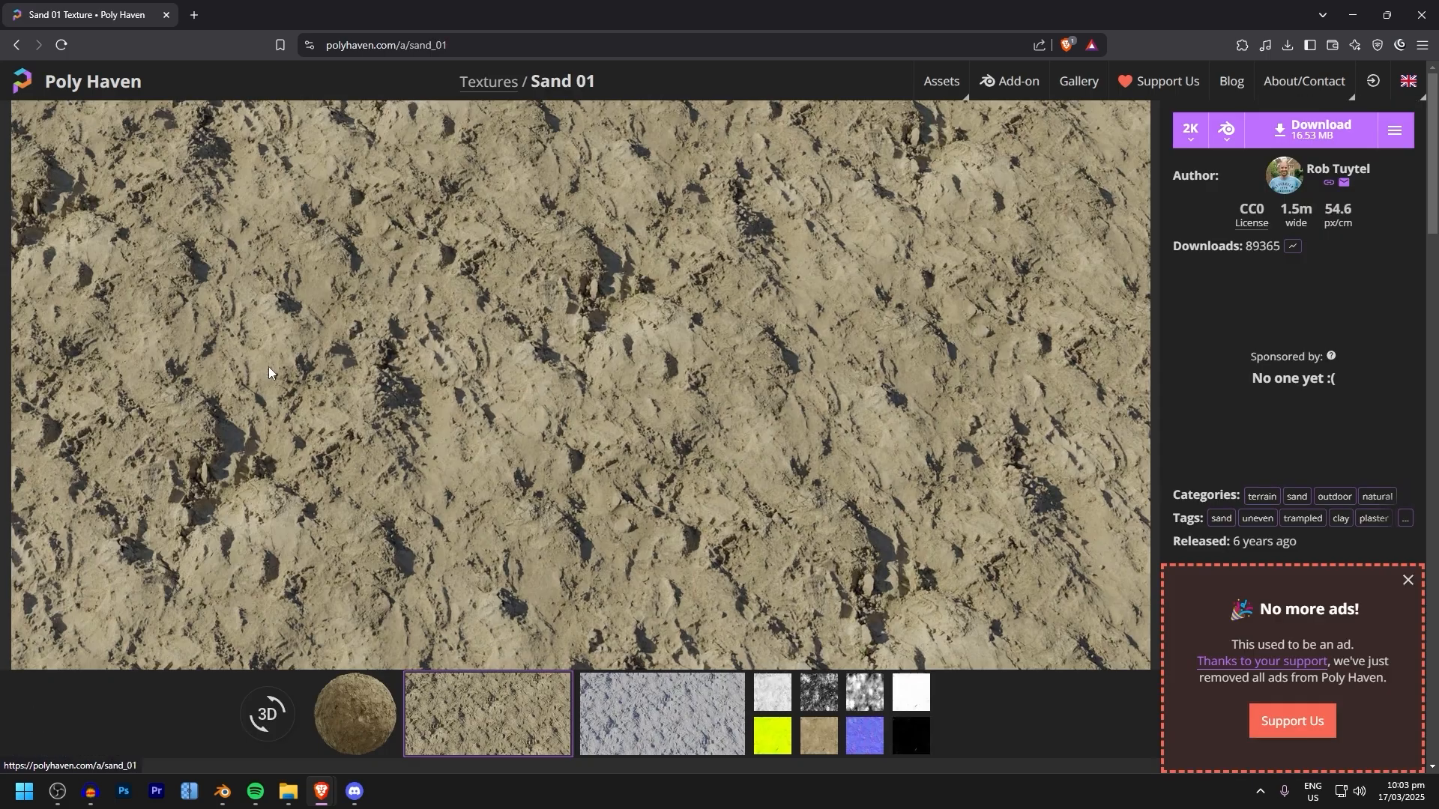
{"action": "left_click", "coordinate": [1195, 136]}
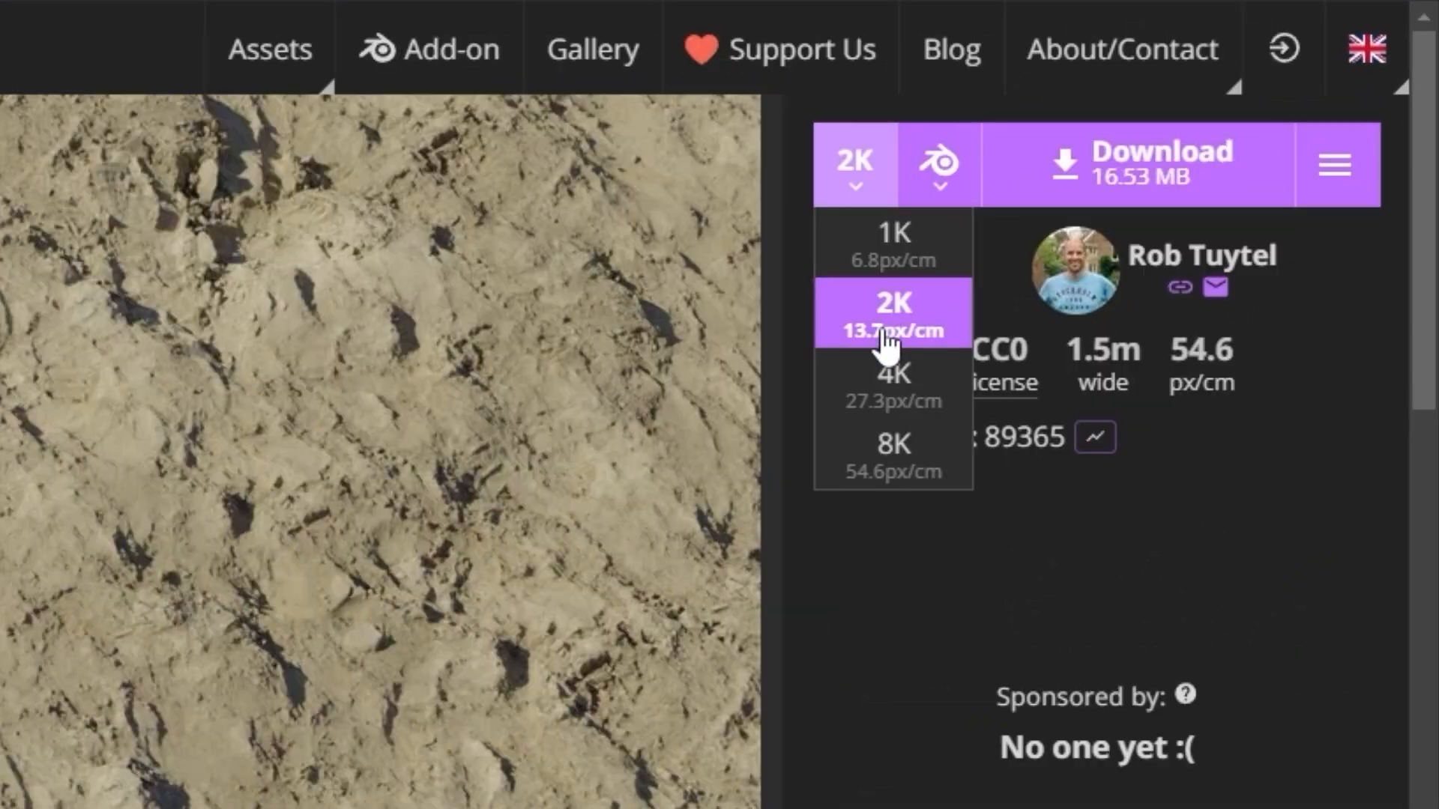
{"action": "left_click", "coordinate": [1201, 196]}
{"action": "left_click", "coordinate": [953, 174]}
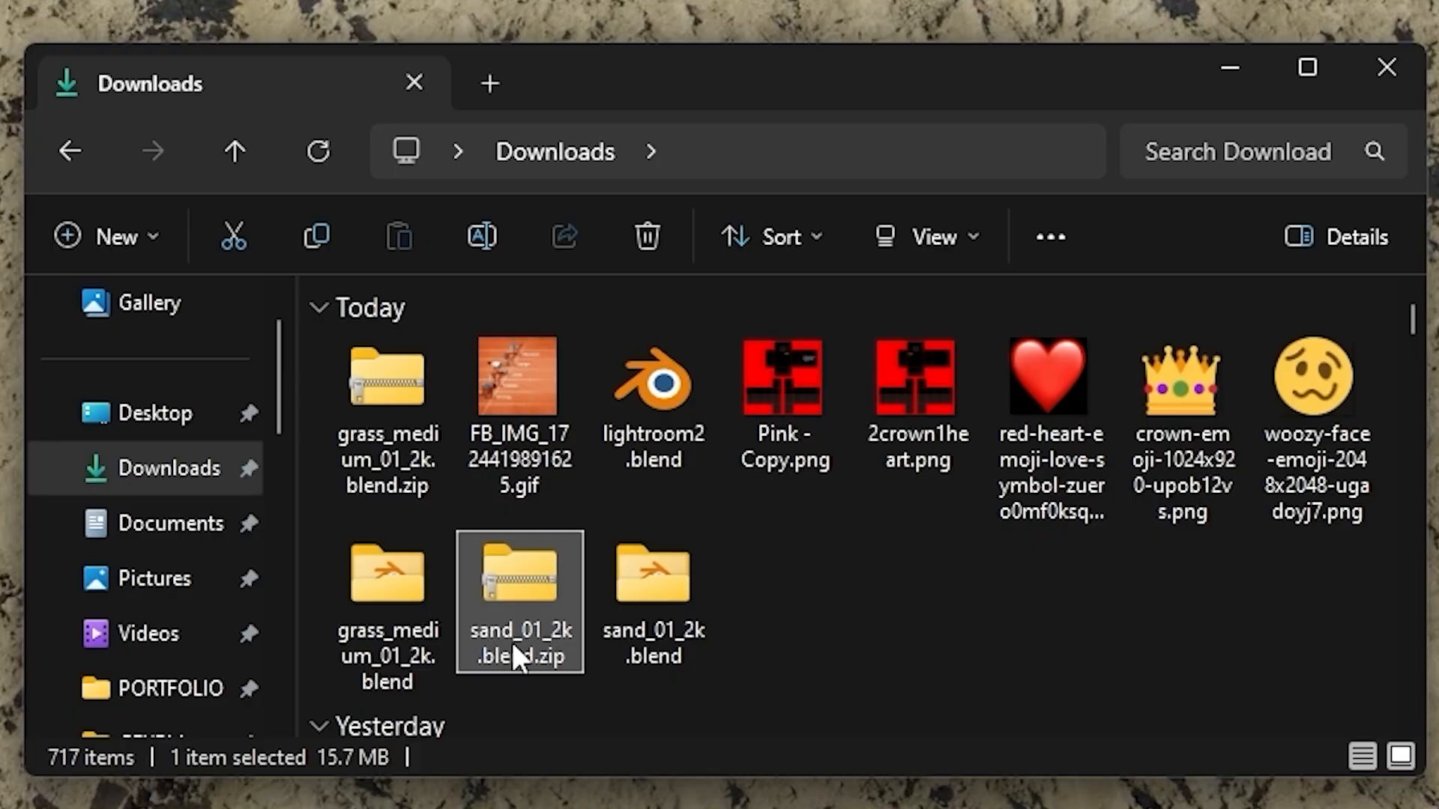
Switch to File Explorer, extract the downloaded sand_01_2k.blend archive in Downloads and look over the extracted files
{"action": "right_click", "coordinate": [509, 631]}
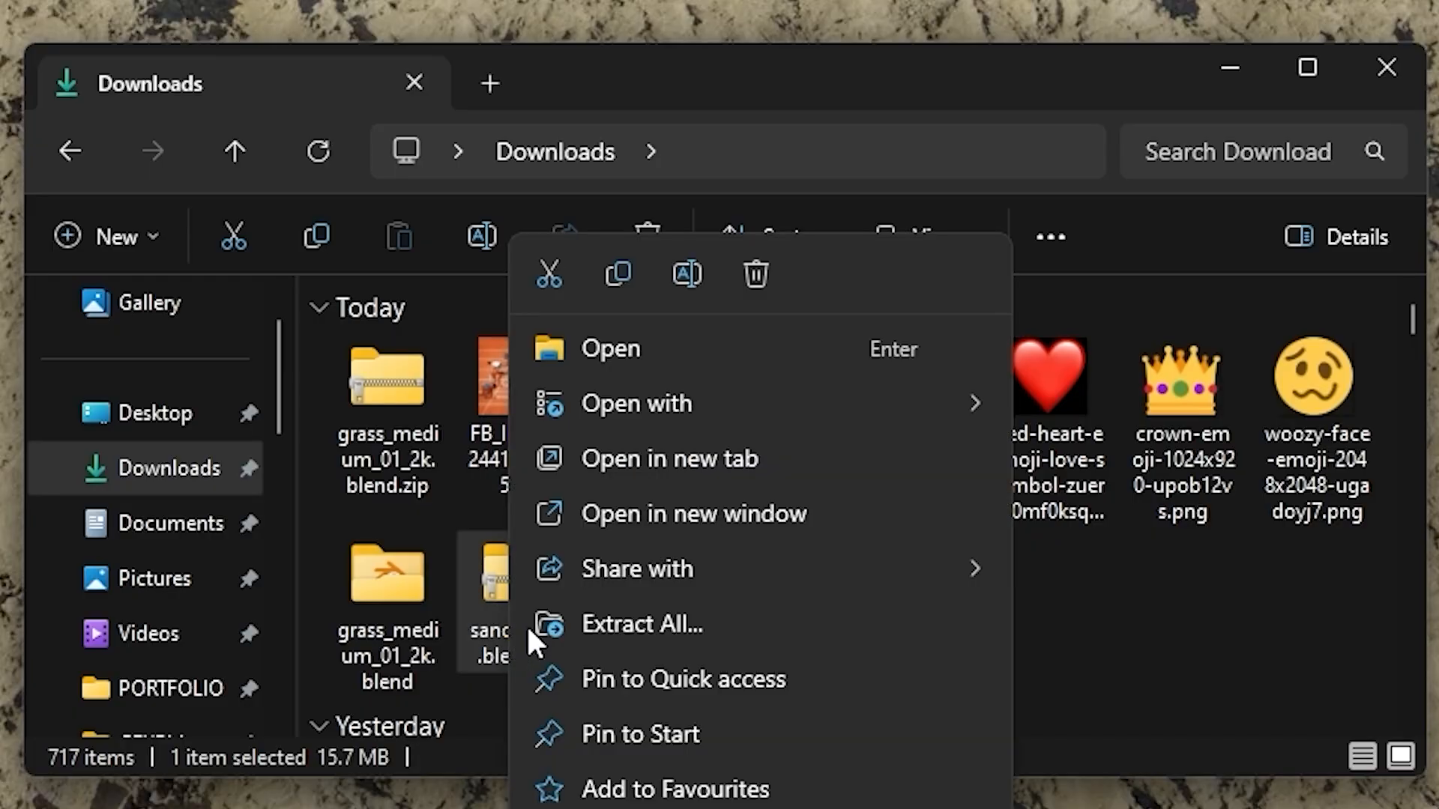
{"action": "left_click", "coordinate": [642, 624]}
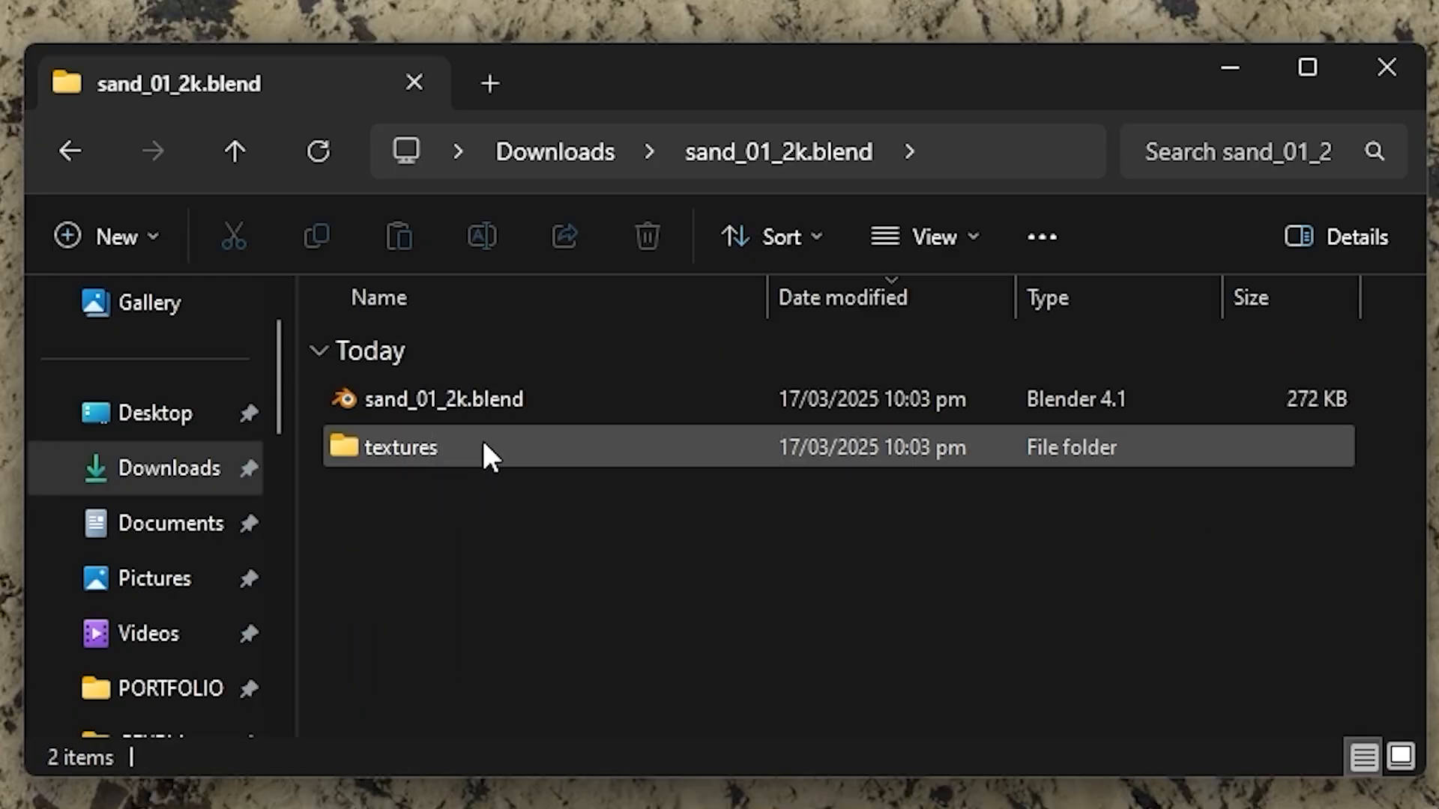
{"action": "left_click", "coordinate": [472, 447]}
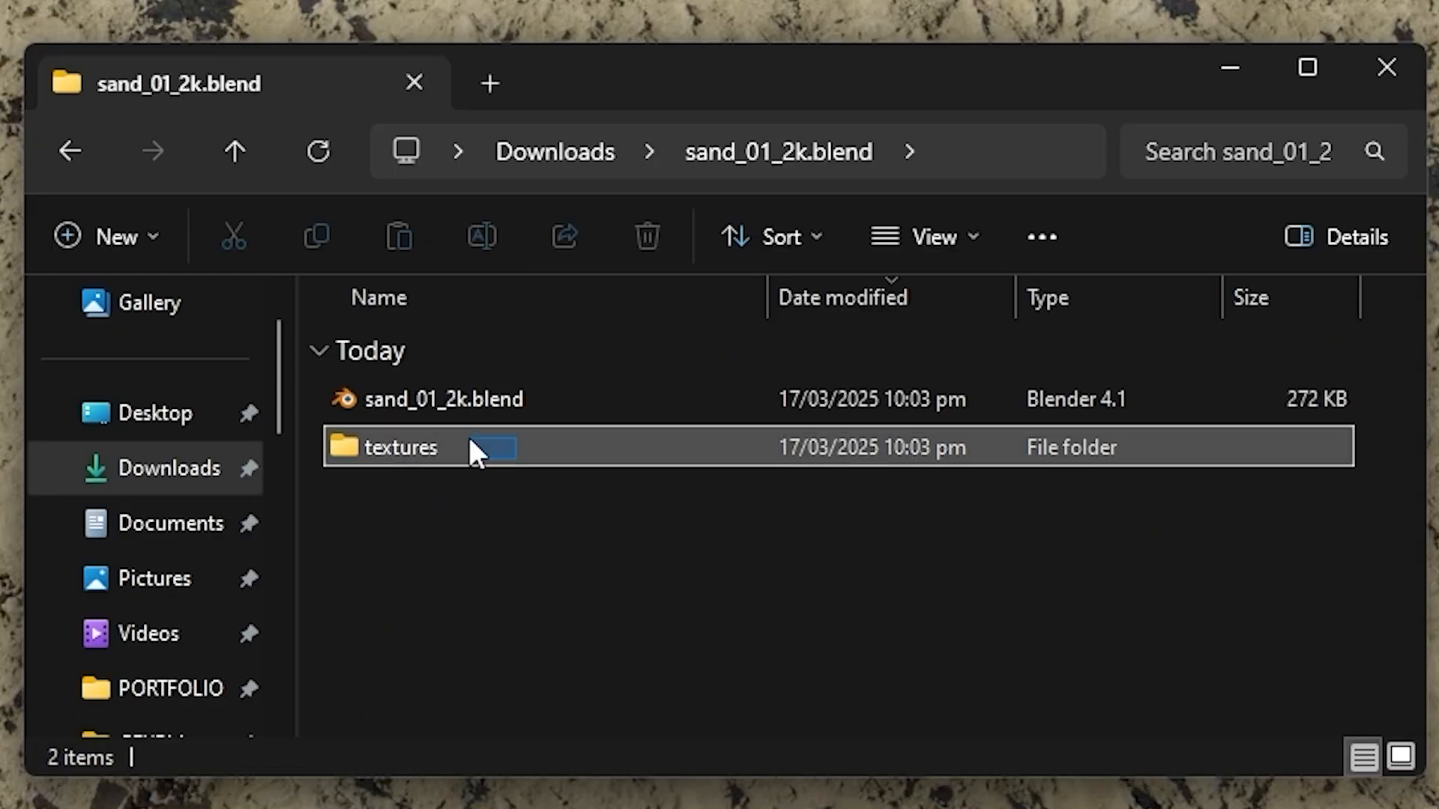
{"action": "left_click_drag", "start_coordinate": [588, 590], "coordinate": [517, 400]}
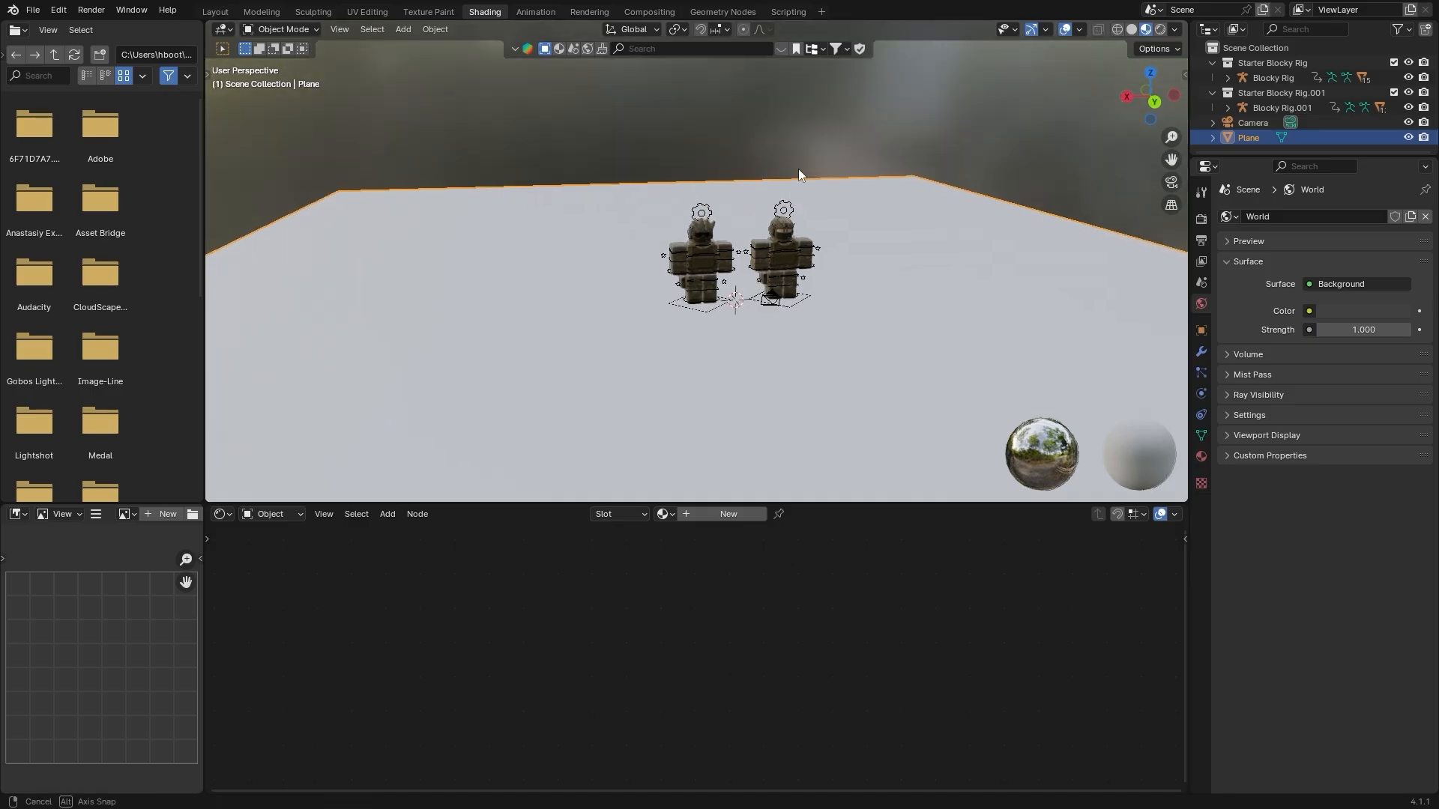
Switch to Blender, return to the Layout workspace and append the object collection named Collection from sand_01_2k.blend
{"action": "left_click", "coordinate": [212, 12]}
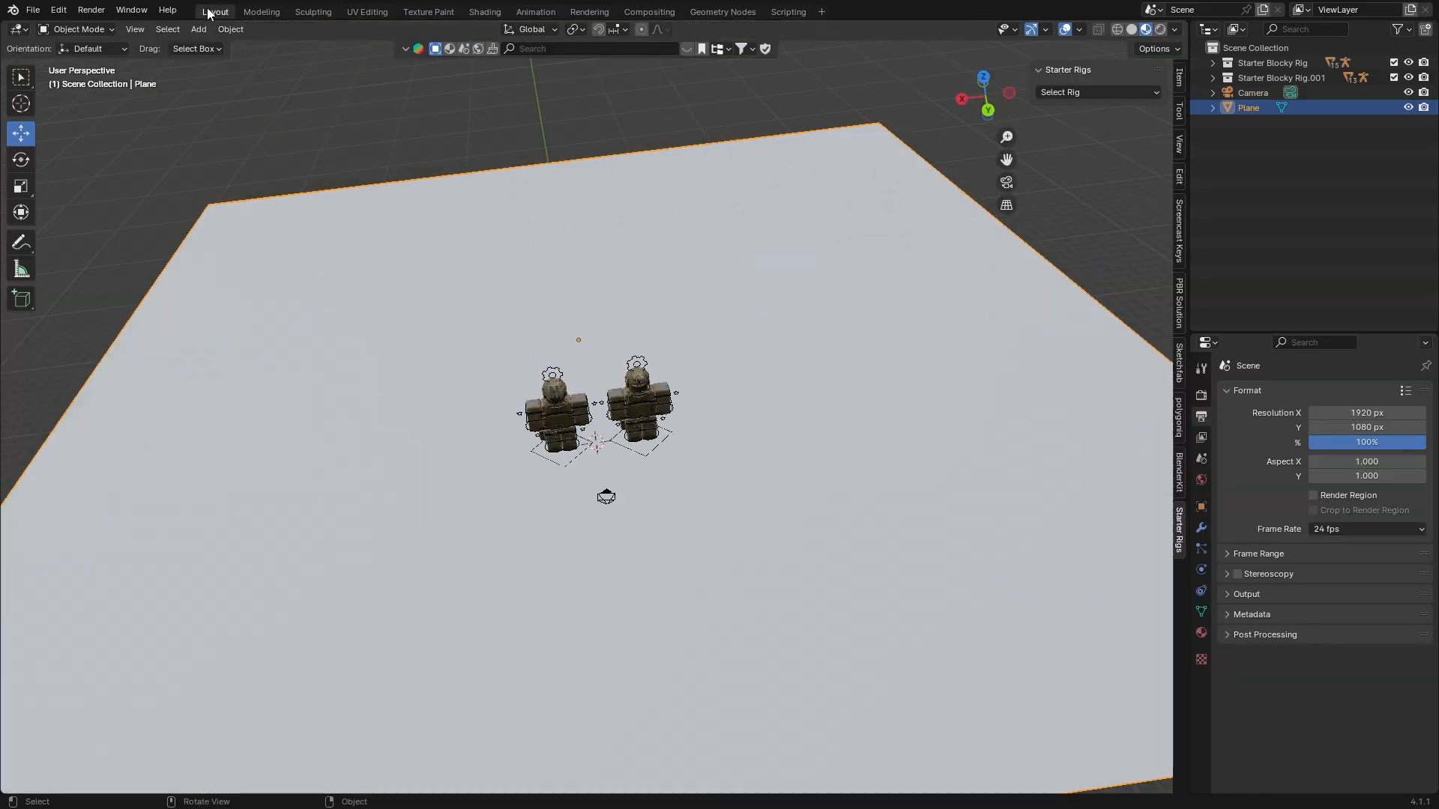
{"action": "left_click", "coordinate": [33, 12]}
{"action": "left_click", "coordinate": [70, 188]}
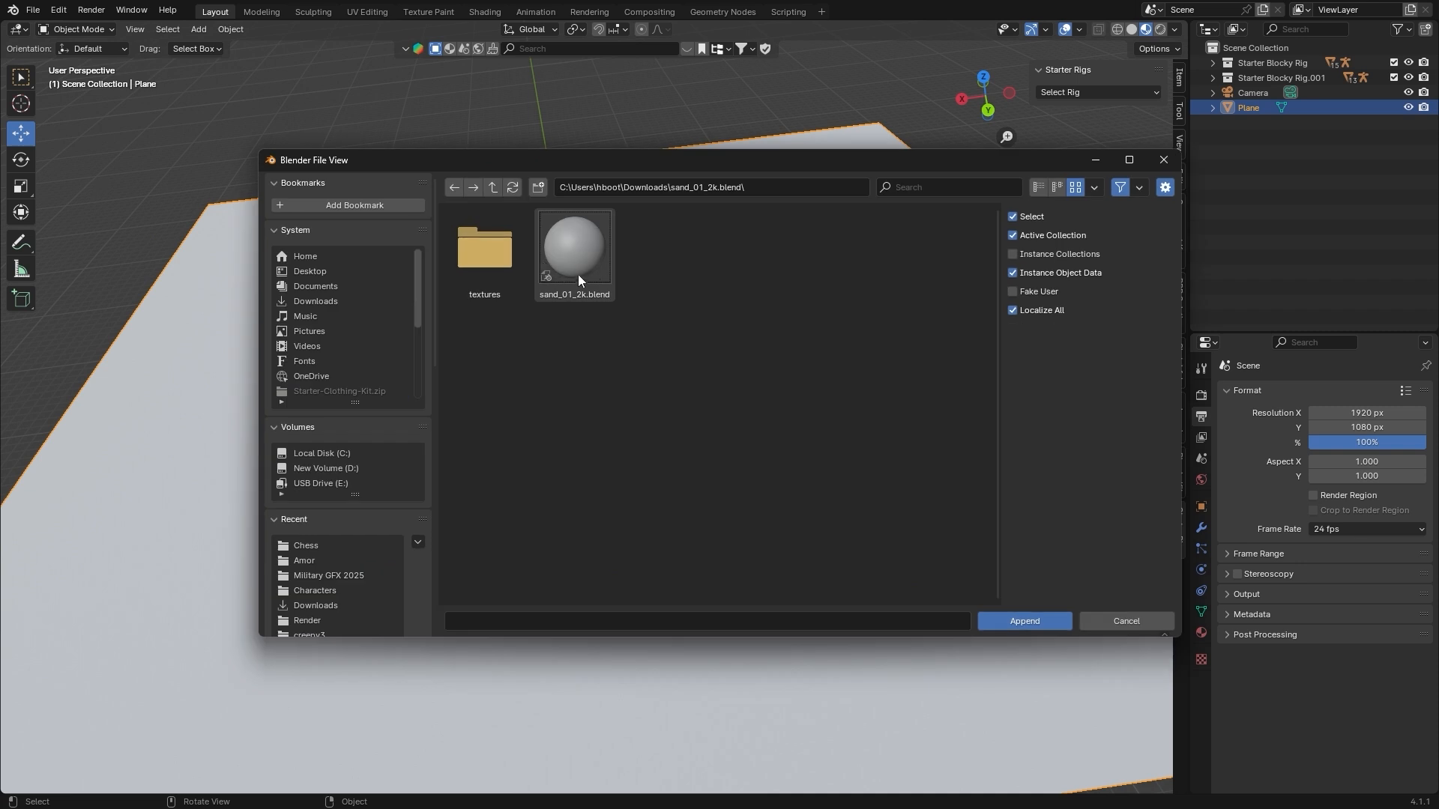
{"action": "double_click", "coordinate": [577, 276]}
{"action": "double_click", "coordinate": [649, 250]}
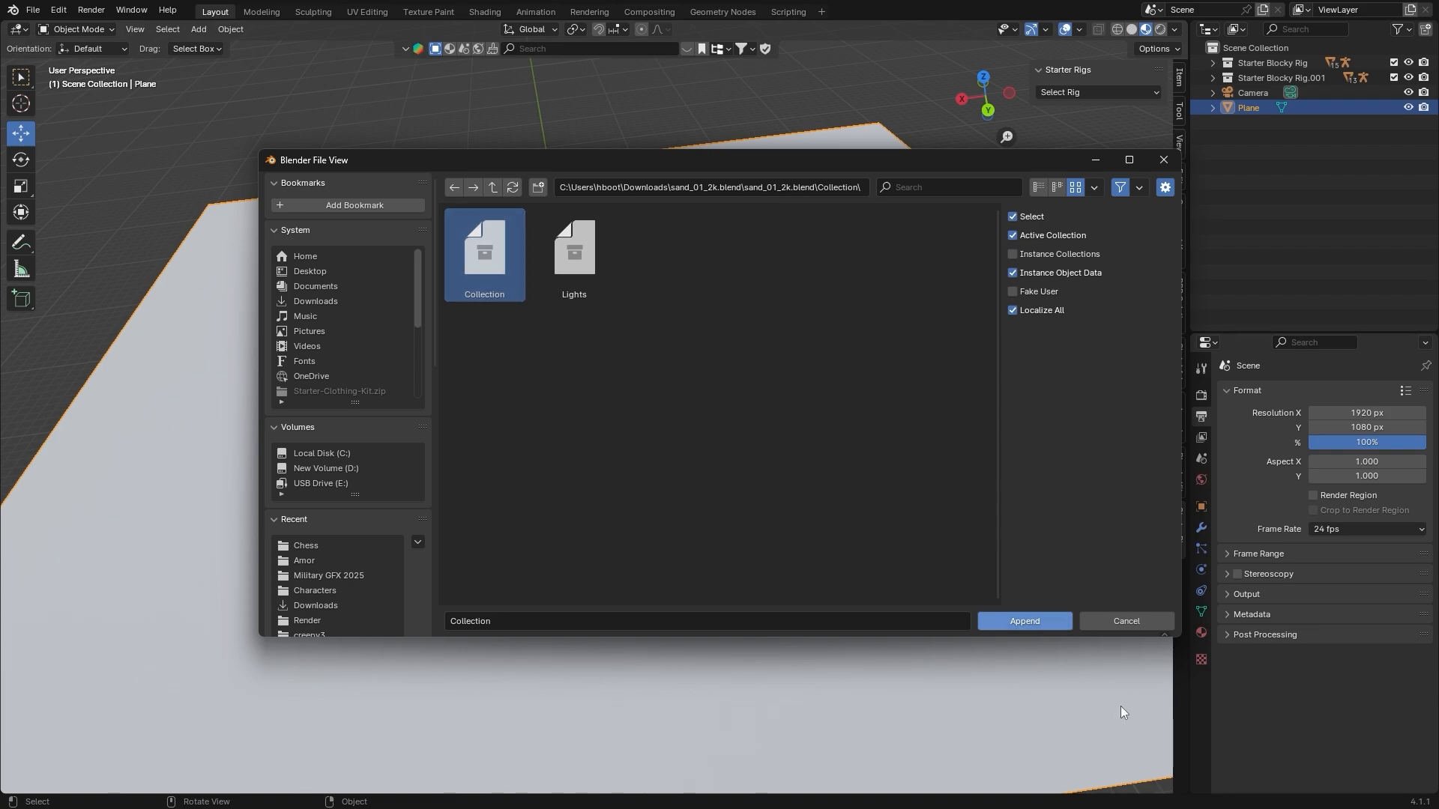
{"action": "left_click", "coordinate": [1015, 622]}
Raise the appended sand sphere and its small plane about 4.4 m along the Z axis, between the two characters
{"action": "middle_click_drag", "start_coordinate": [794, 439], "coordinate": [700, 414]}
{"action": "scroll", "coordinate": [700, 414], "scroll_direction": "up", "scroll_amount": 7}
{"action": "scroll", "coordinate": [698, 415], "scroll_direction": "up", "scroll_amount": 3}
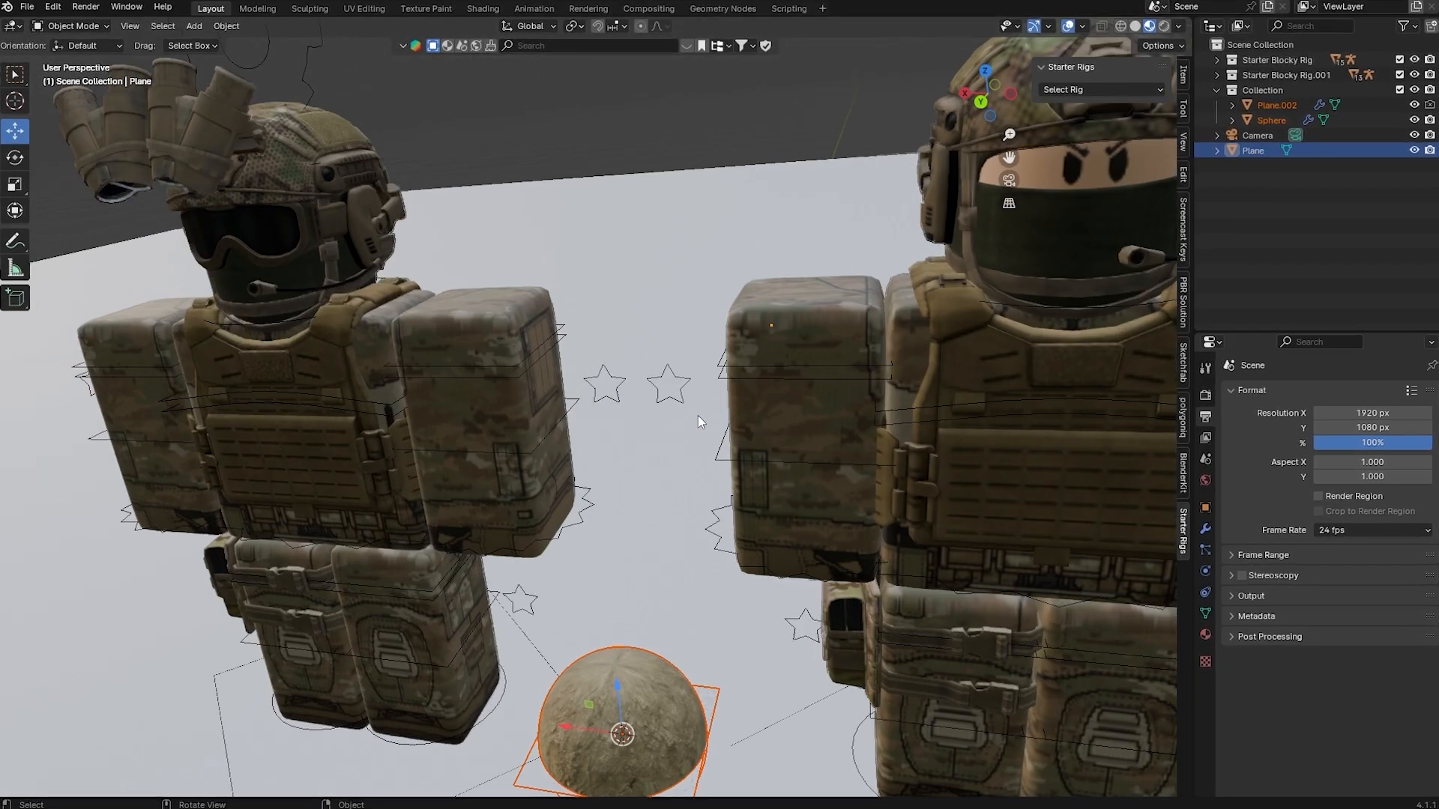
{"action": "scroll", "coordinate": [695, 412], "scroll_direction": "down", "scroll_amount": 2}
{"action": "key", "text": "g"}
{"action": "key", "text": "z"}
{"action": "left_click", "coordinate": [623, 233]}
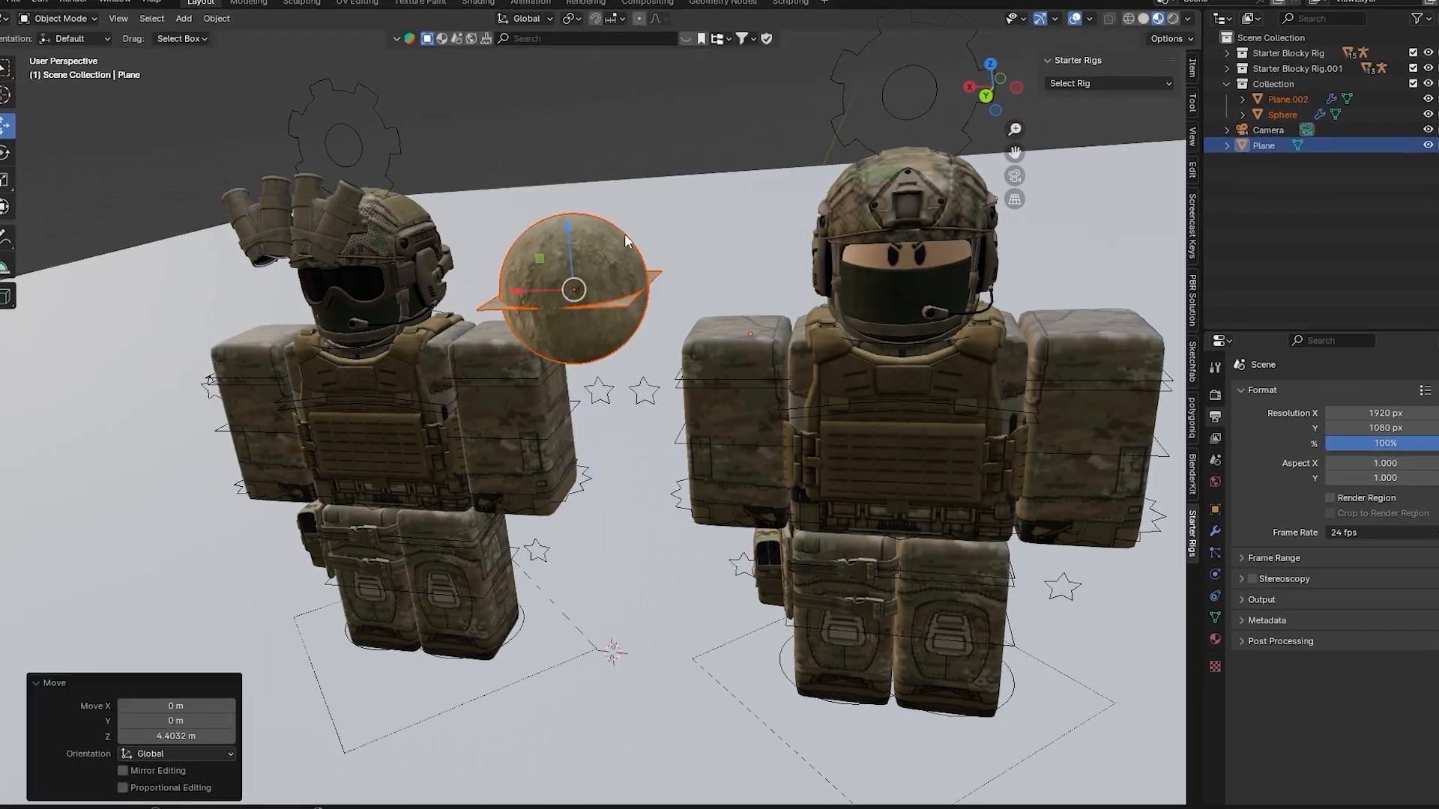
Delete the small appended plane while keeping the sphere, and select the large floor plane
{"action": "middle_click_drag", "start_coordinate": [624, 234], "coordinate": [695, 313]}
{"action": "scroll", "coordinate": [693, 313], "scroll_direction": "up", "scroll_amount": 7}
{"action": "scroll", "coordinate": [690, 312], "scroll_direction": "down", "scroll_amount": 12}
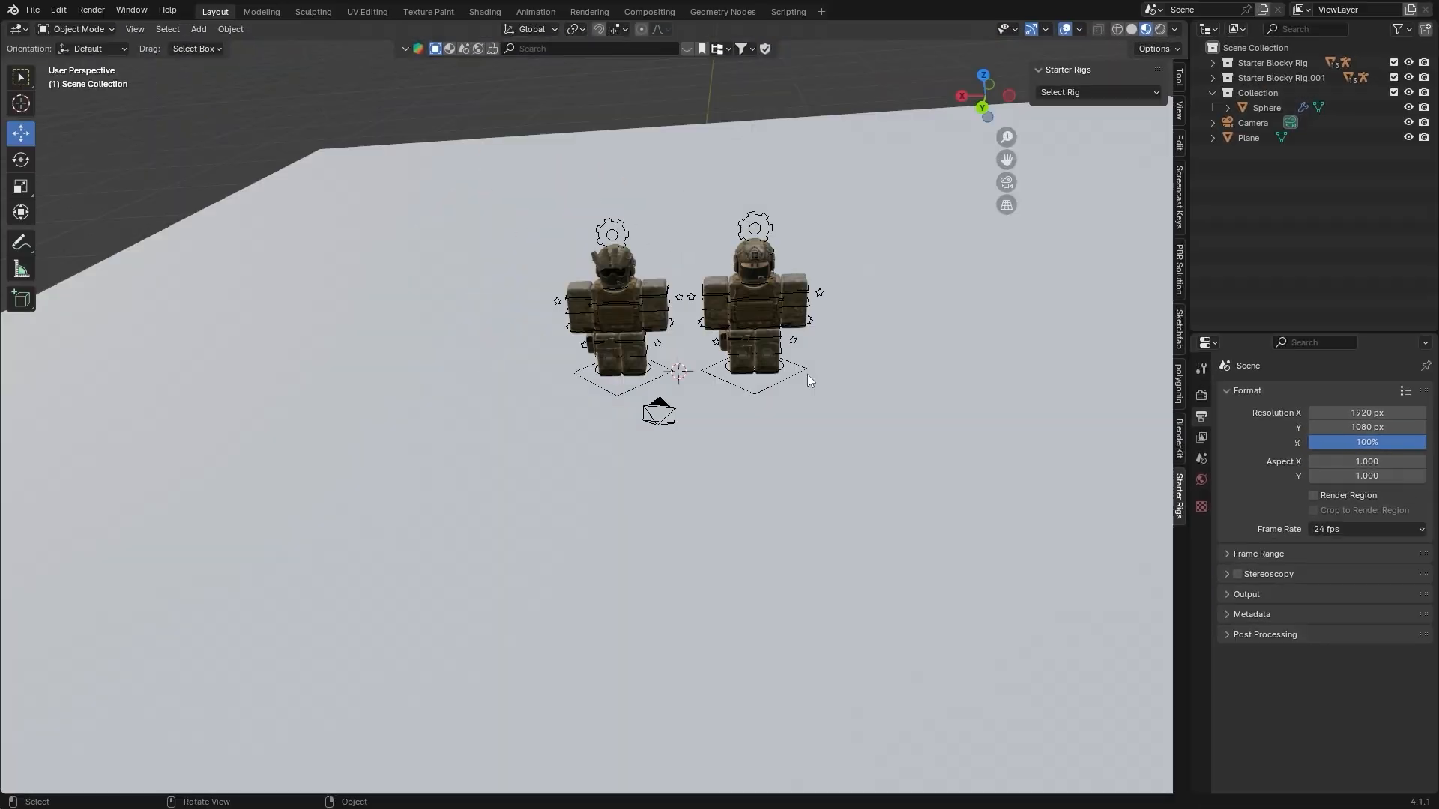
{"action": "middle_click_drag", "start_coordinate": [807, 379], "coordinate": [795, 336]}
{"action": "left_click", "coordinate": [796, 336]}
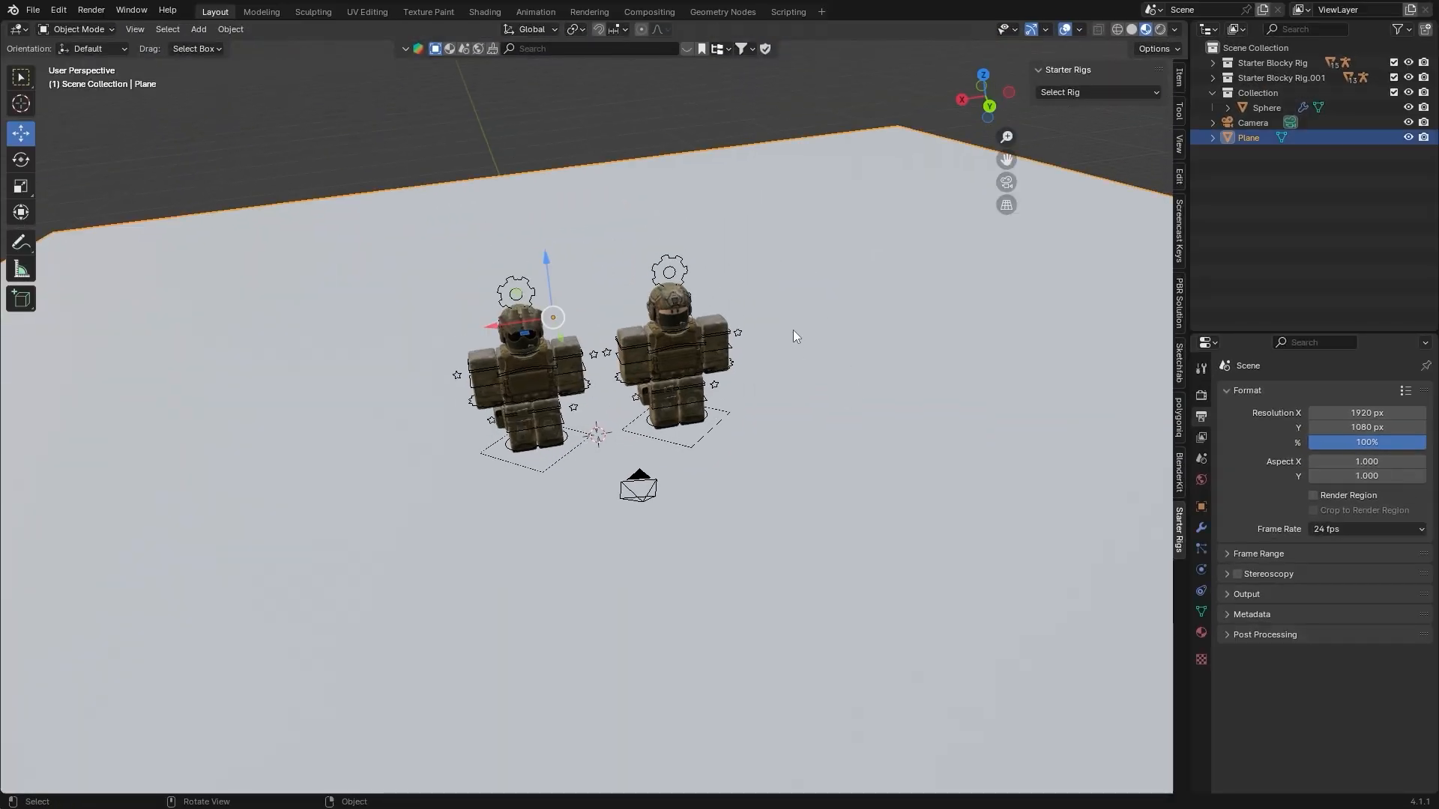
Assign the existing sand_01 material to the floor plane in the Shading workspace
{"action": "left_click", "coordinate": [484, 11]}
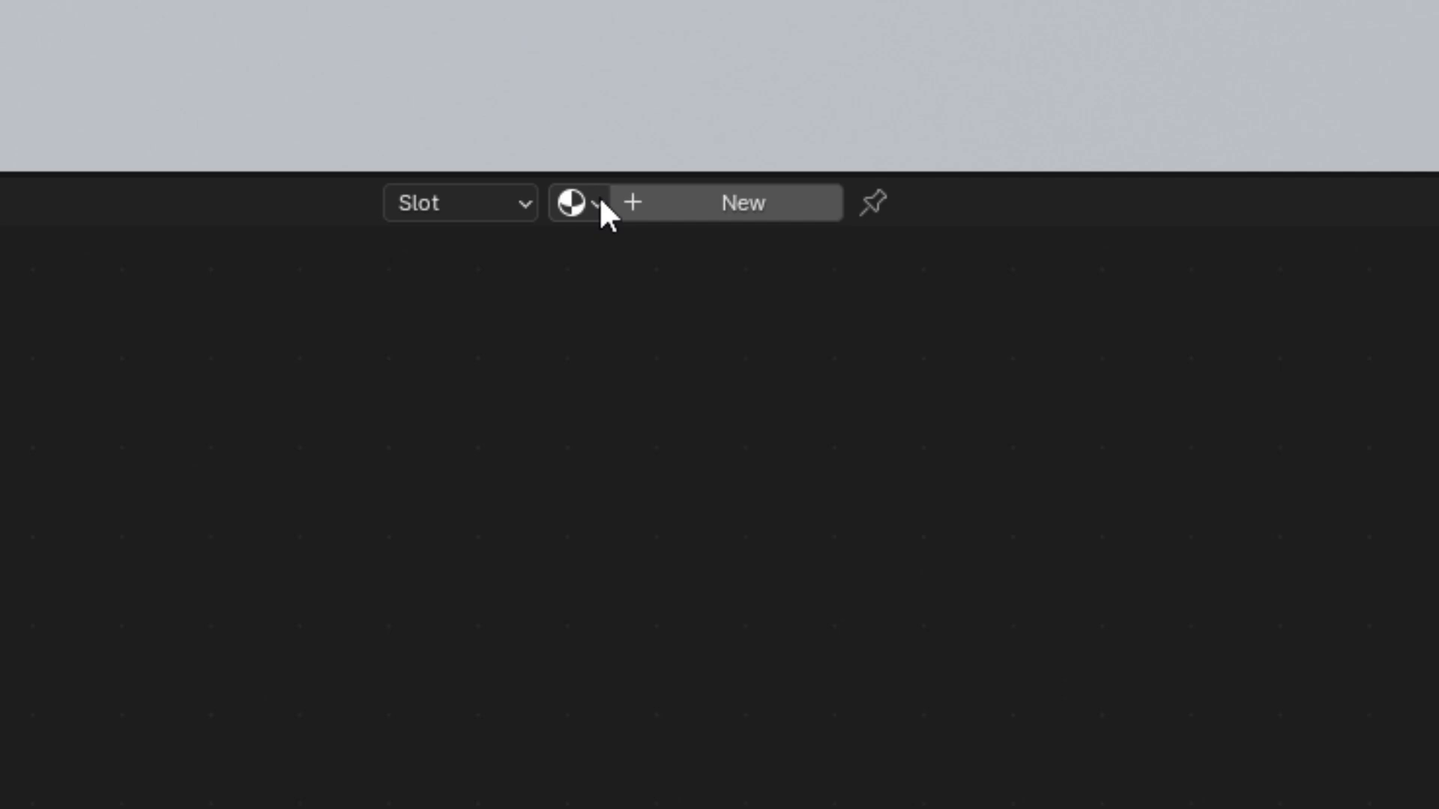
{"action": "left_click", "coordinate": [597, 204]}
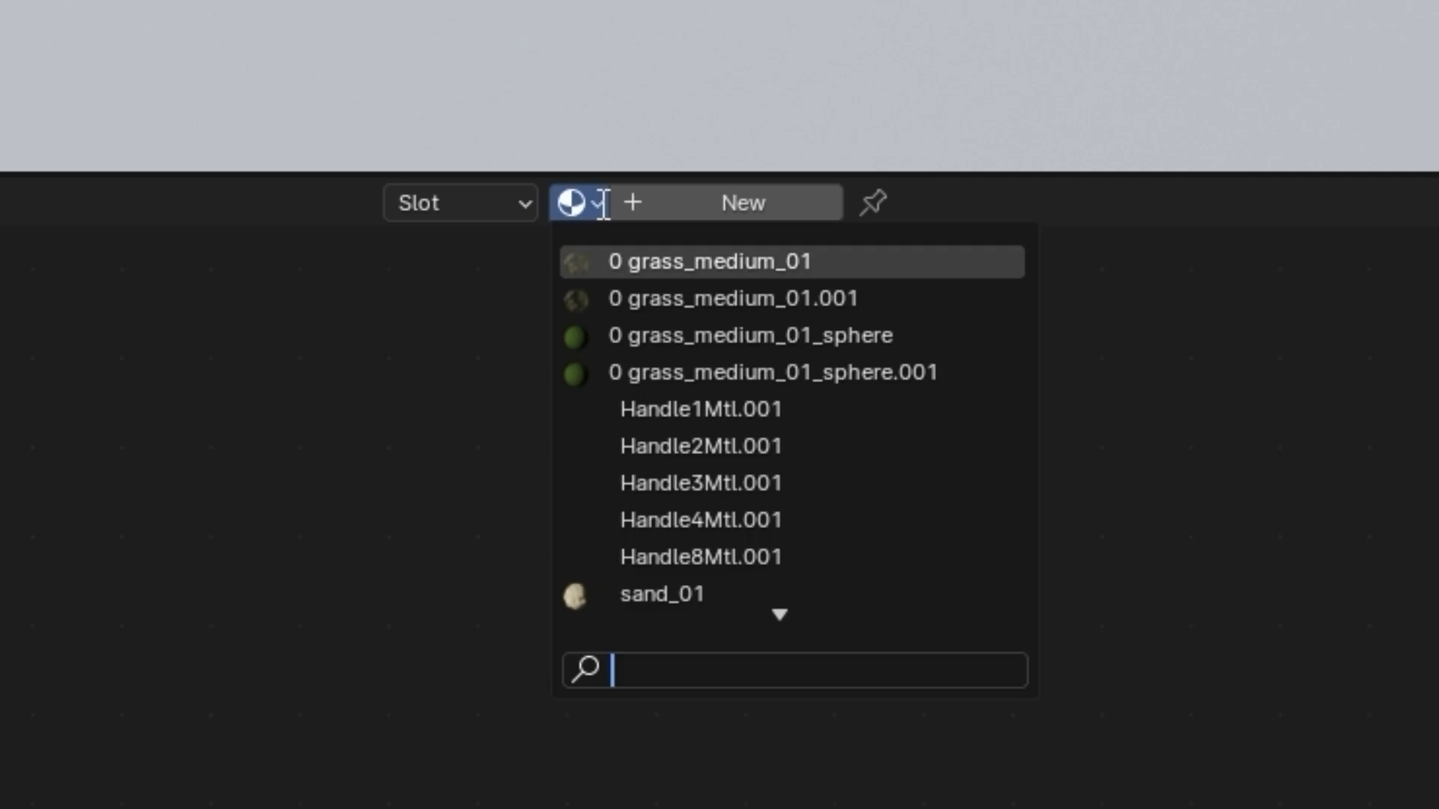
{"action": "scroll", "coordinate": [669, 487], "scroll_direction": "down", "scroll_amount": 2}
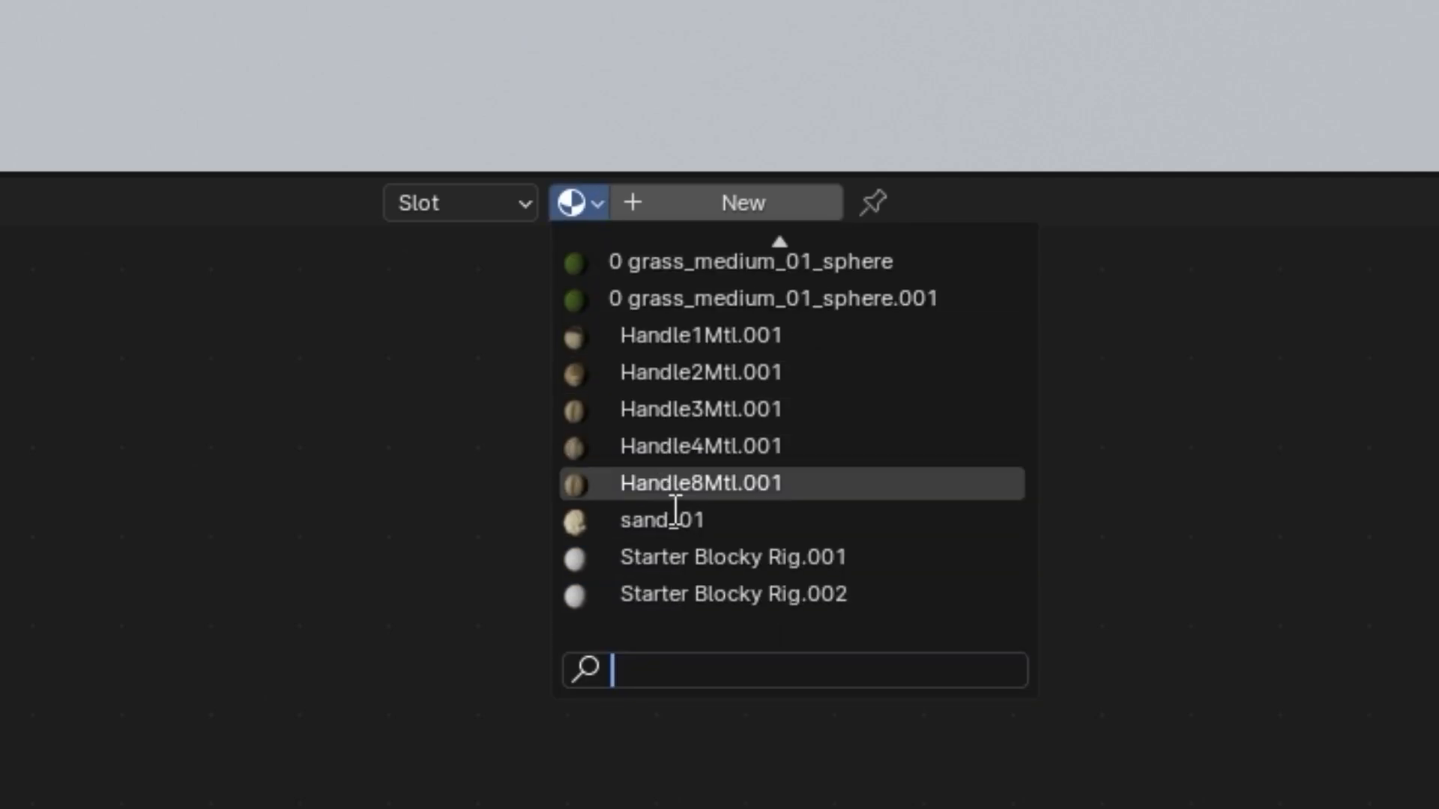
{"action": "left_click", "coordinate": [609, 532]}
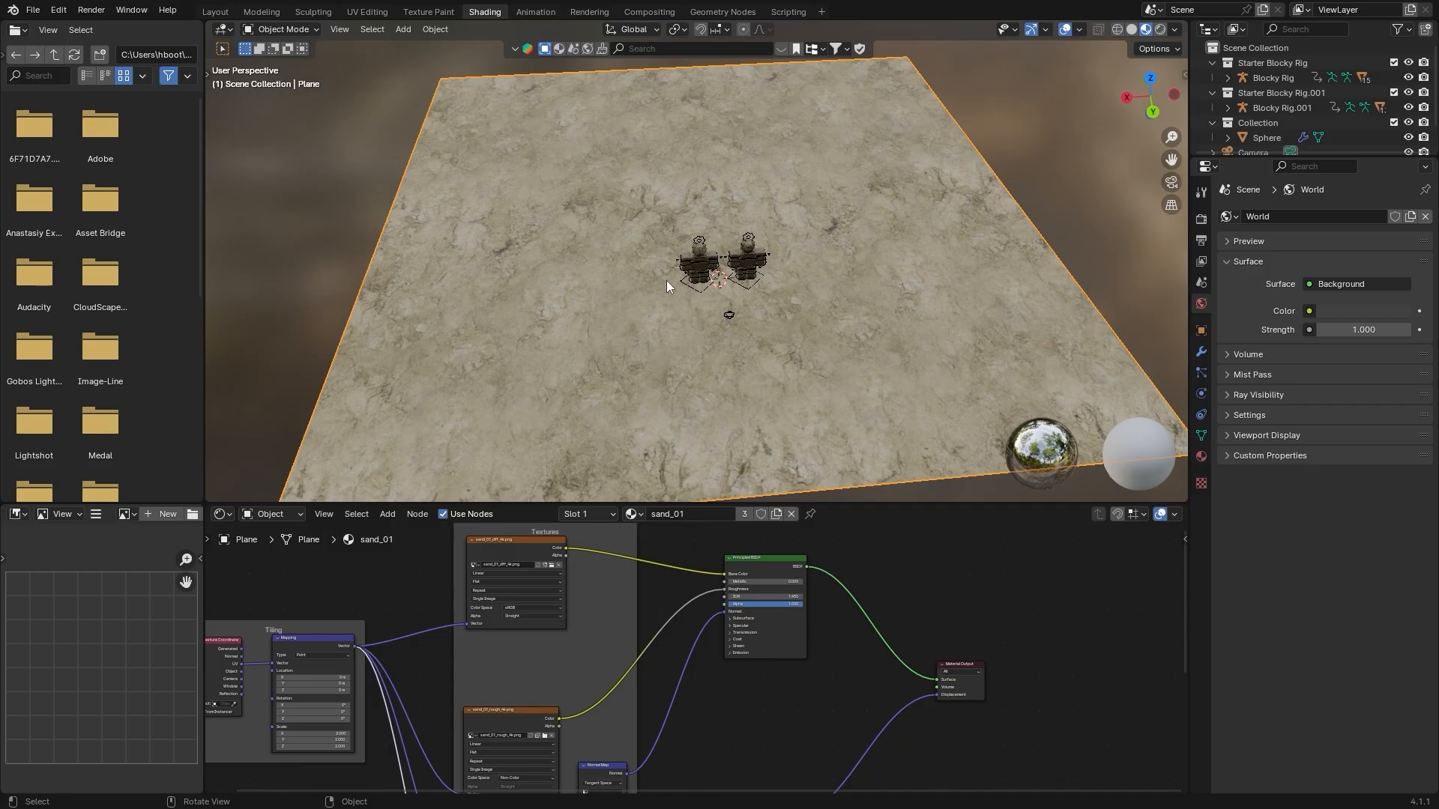
Inspect the sand texture on the floor and enlarge the Shader Editor area upward
{"action": "mouse_move", "coordinate": [667, 280]}
{"action": "middle_mouse_down"}
{"action": "mouse_move", "coordinate": [906, 276]}
{"action": "mouse_move", "coordinate": [677, 274]}
{"action": "middle_mouse_up"}
{"action": "scroll", "coordinate": [677, 275], "scroll_direction": "up", "scroll_amount": 3}
{"action": "scroll", "coordinate": [701, 654], "scroll_direction": "down", "scroll_amount": 4}
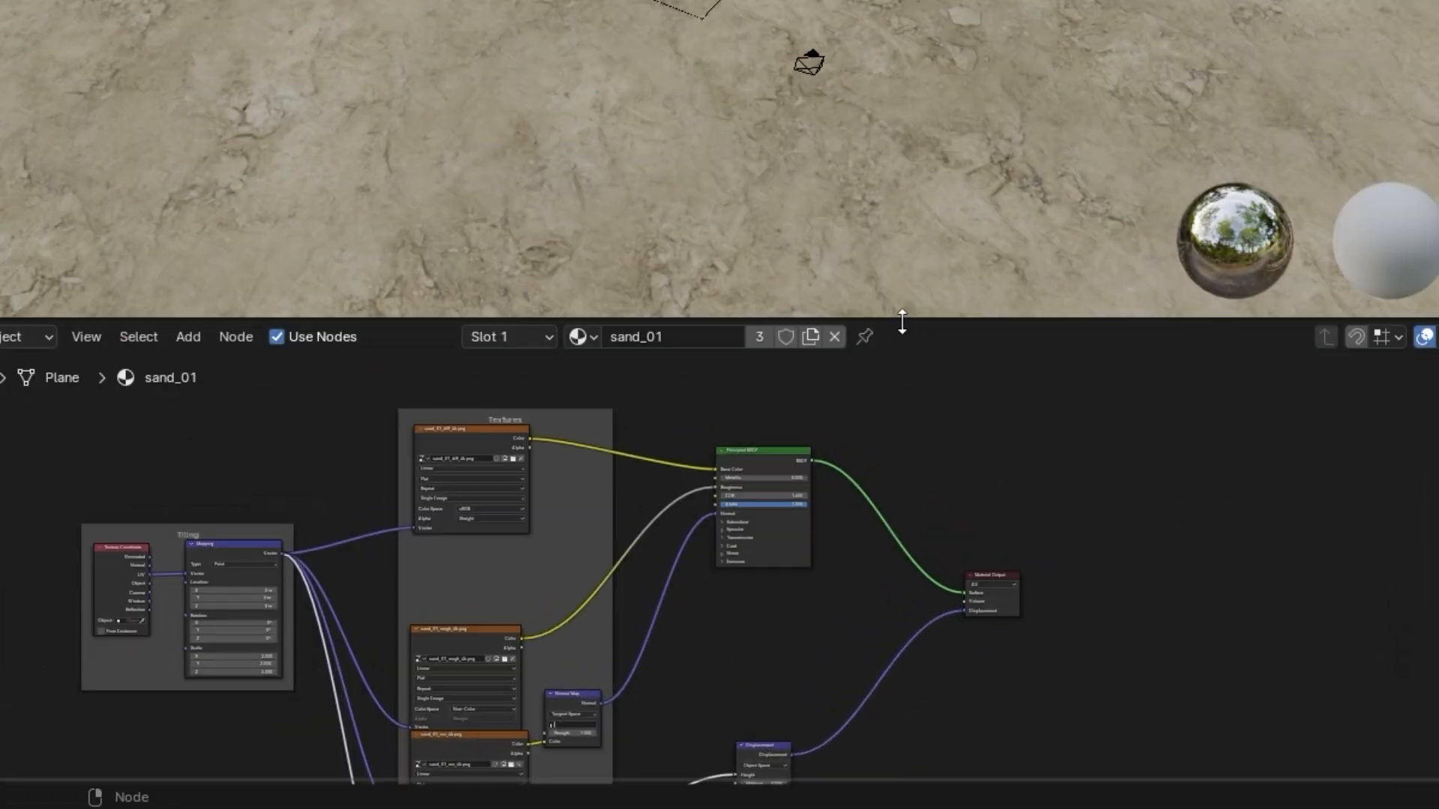
{"action": "left_click_drag", "start_coordinate": [902, 317], "coordinate": [914, 120]}
Try an X scale of -2.100 on the Mapping node of the sand_01 material
{"action": "middle_click_drag", "start_coordinate": [550, 469], "coordinate": [760, 258]}
{"action": "scroll", "coordinate": [761, 258], "scroll_direction": "up", "scroll_amount": 3}
{"action": "middle_click_drag", "start_coordinate": [541, 351], "coordinate": [829, 456]}
{"action": "scroll", "coordinate": [703, 420], "scroll_direction": "up", "scroll_amount": 5}
{"action": "middle_click_drag", "start_coordinate": [704, 420], "coordinate": [682, 456]}
{"action": "scroll", "coordinate": [614, 397], "scroll_direction": "up", "scroll_amount": 6}
{"action": "scroll", "coordinate": [570, 442], "scroll_direction": "up", "scroll_amount": 5}
{"action": "middle_click_drag", "start_coordinate": [570, 442], "coordinate": [598, 421]}
{"action": "scroll", "coordinate": [630, 457], "scroll_direction": "down", "scroll_amount": 2}
{"action": "mouse_move", "coordinate": [682, 614]}
{"action": "left_mouse_down"}
{"action": "mouse_move", "coordinate": [600, 614]}
{"action": "mouse_move", "coordinate": [691, 624]}
{"action": "left_mouse_up"}
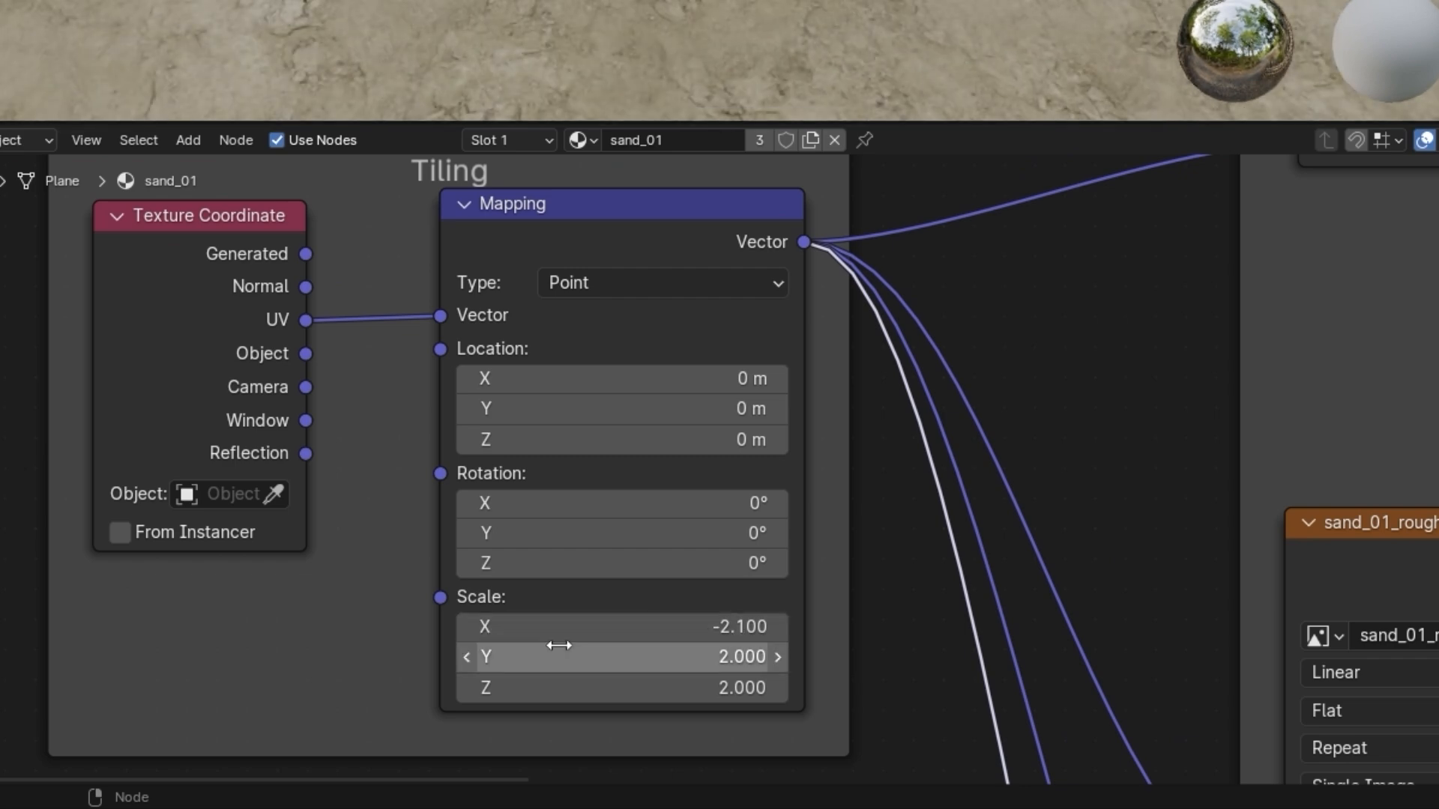
{"action": "mouse_move", "coordinate": [641, 379]}
{"action": "left_mouse_down"}
{"action": "mouse_move", "coordinate": [585, 379]}
{"action": "mouse_move", "coordinate": [638, 379]}
{"action": "left_mouse_up"}
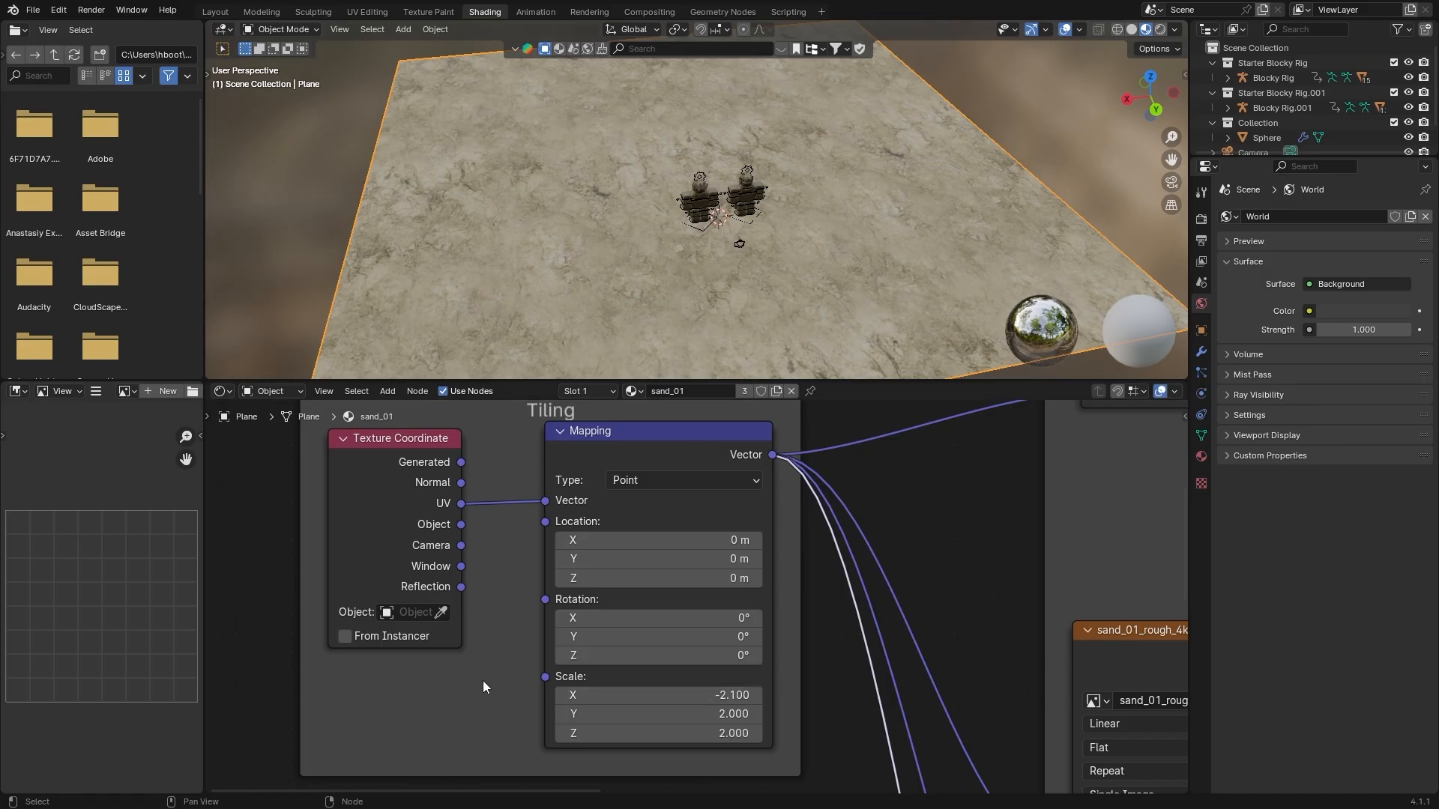
Add a Value node below the Texture Coordinate node and try linking its output to the Mapping node's Scale input
{"action": "key", "text": "shift+a"}
{"action": "type", "text": "value"}
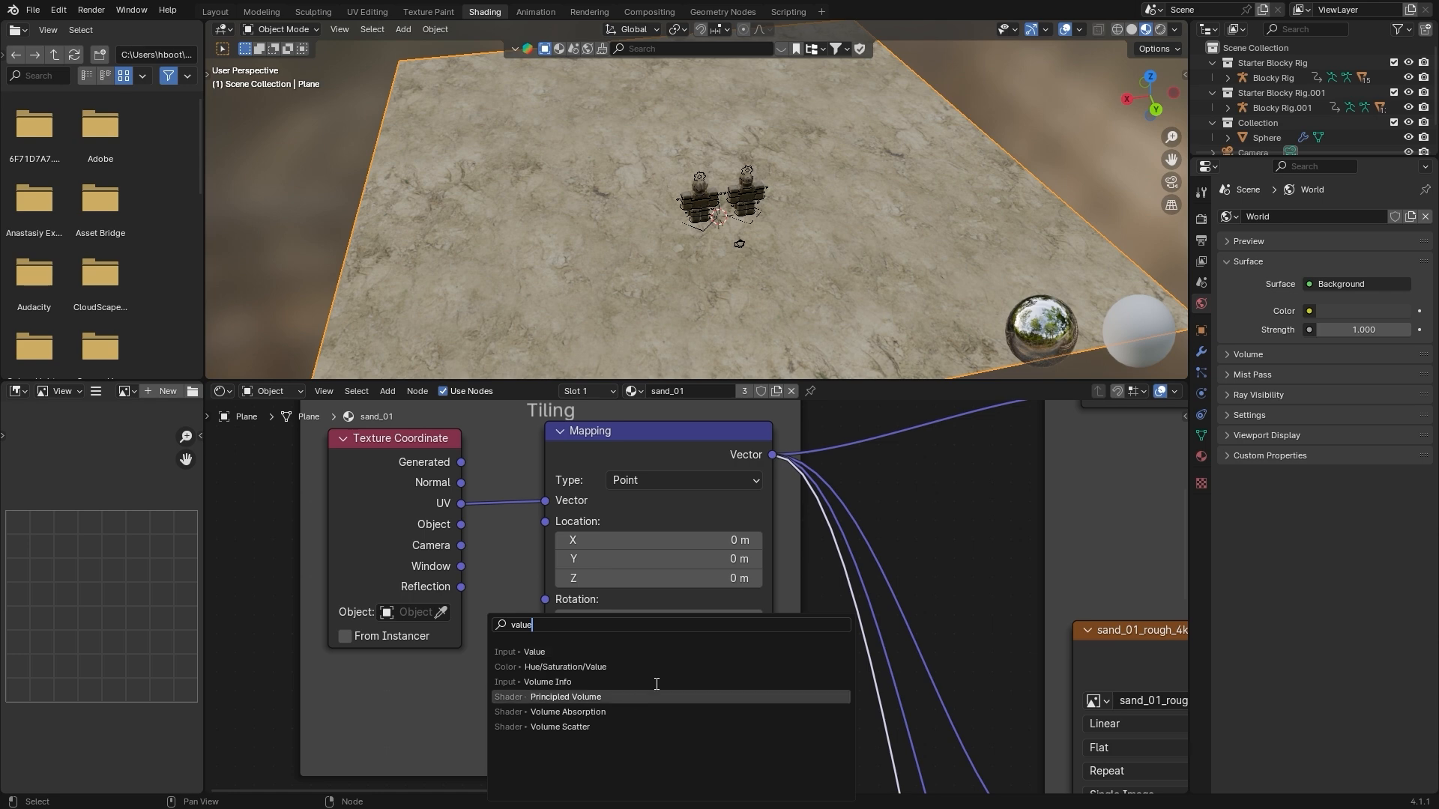
{"action": "left_click", "coordinate": [534, 651]}
{"action": "left_click", "coordinate": [470, 704]}
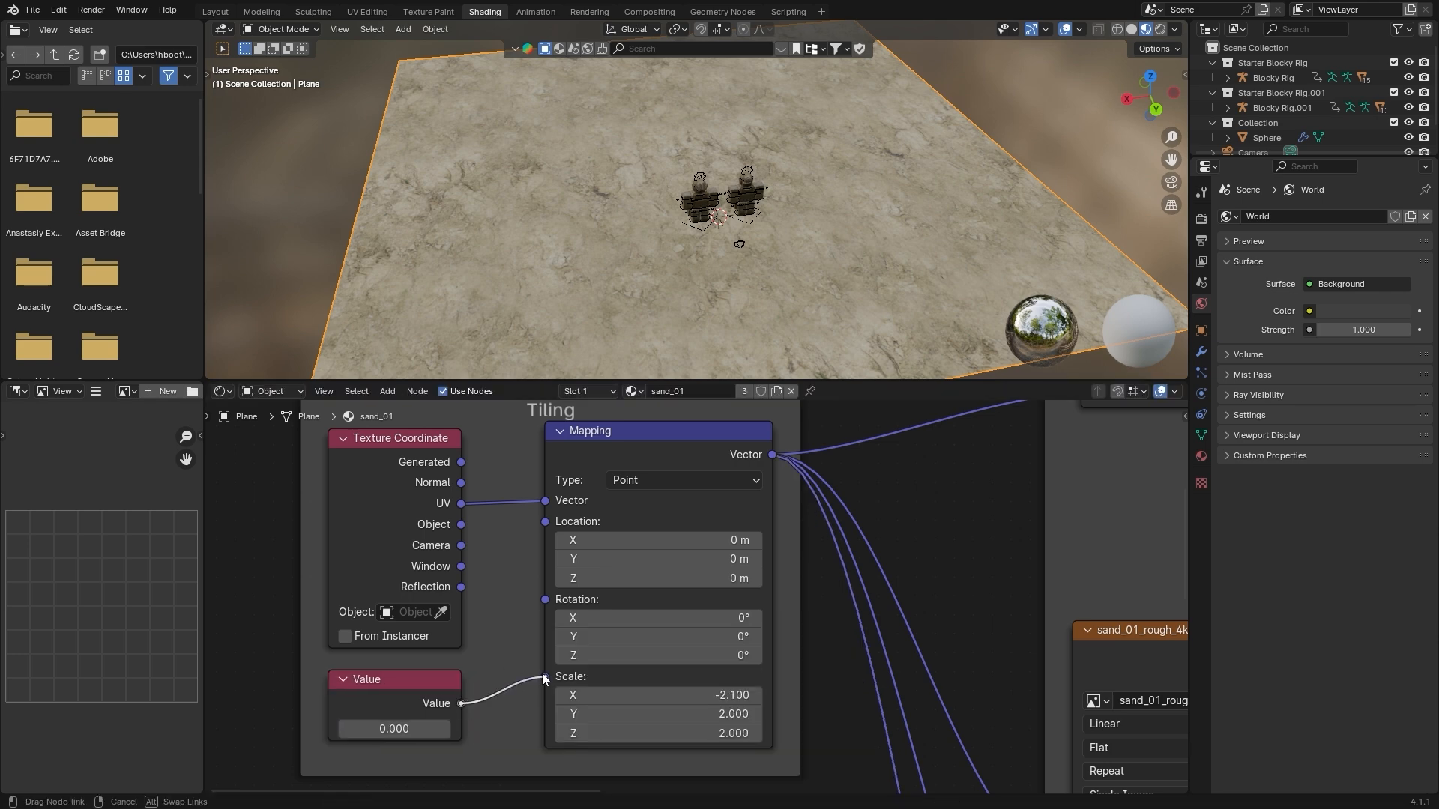
{"action": "left_click_drag", "start_coordinate": [545, 678], "coordinate": [618, 695]}
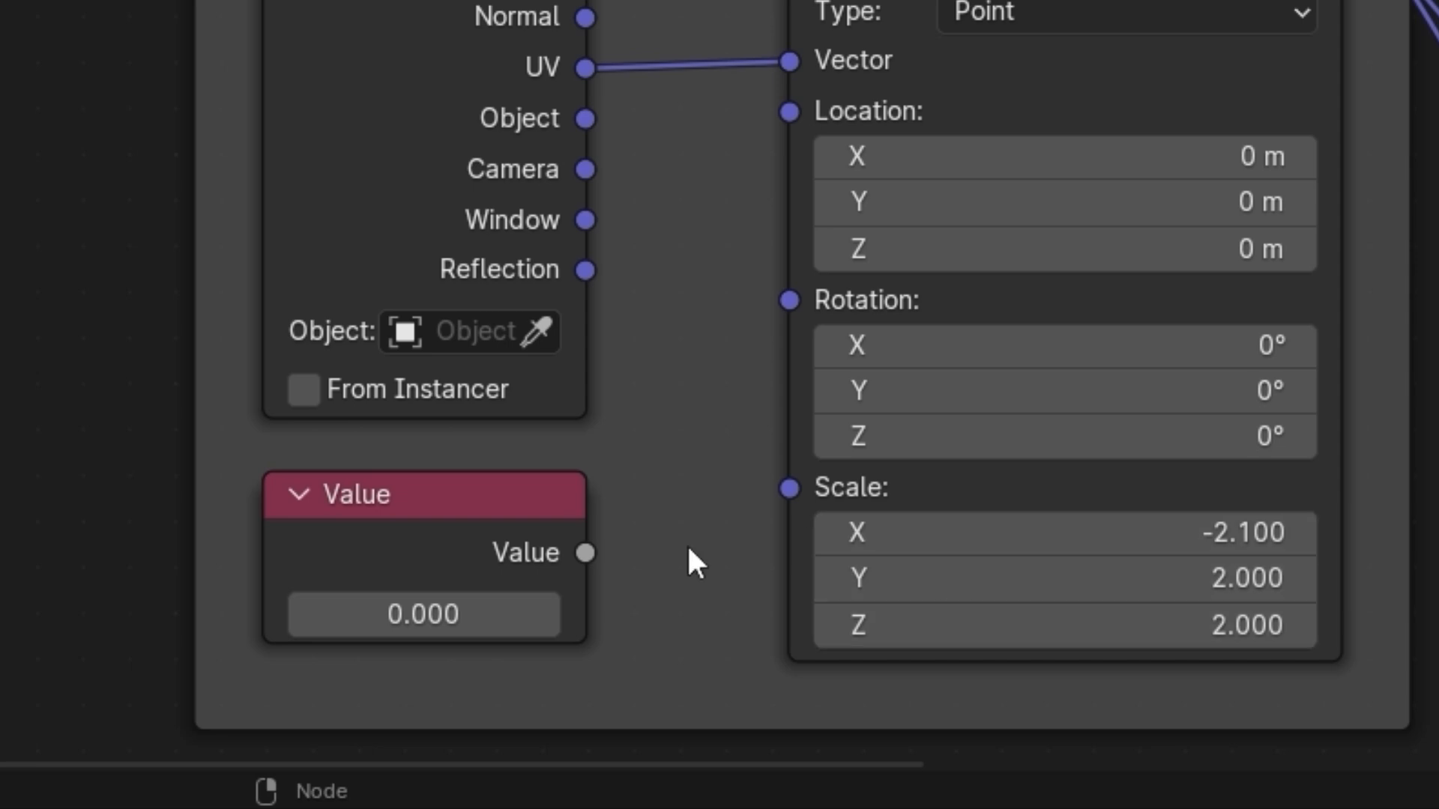
Set the Mapping node's X, Y and Z scale to 1.000 and connect the Value node to its Scale input
{"action": "left_click", "coordinate": [1179, 530]}
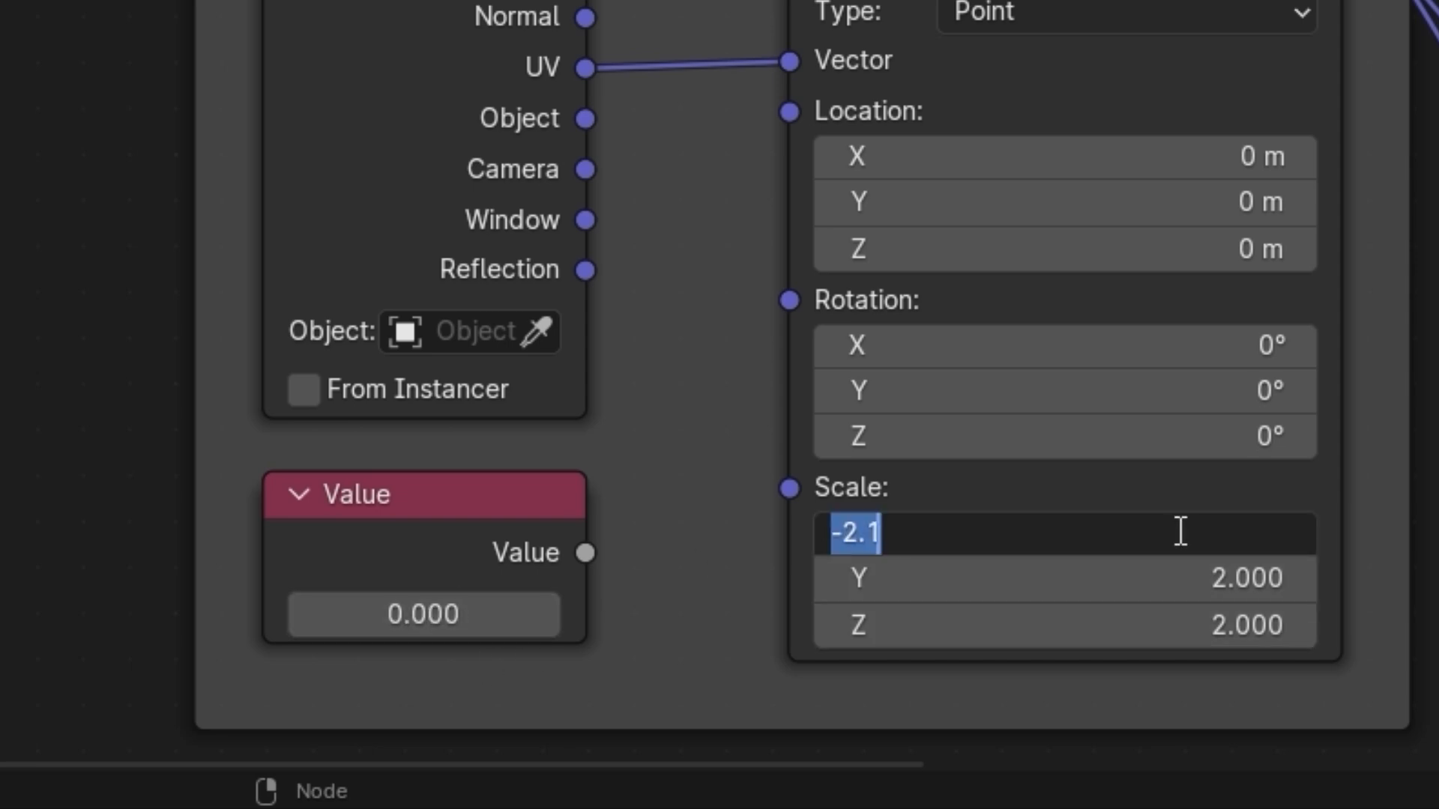
{"action": "type", "text": "1"}
{"action": "key", "text": "Return"}
{"action": "key", "text": "BackSpace"}
{"action": "left_click", "coordinate": [1160, 623]}
{"action": "type", "text": "1"}
{"action": "key", "text": "Return"}
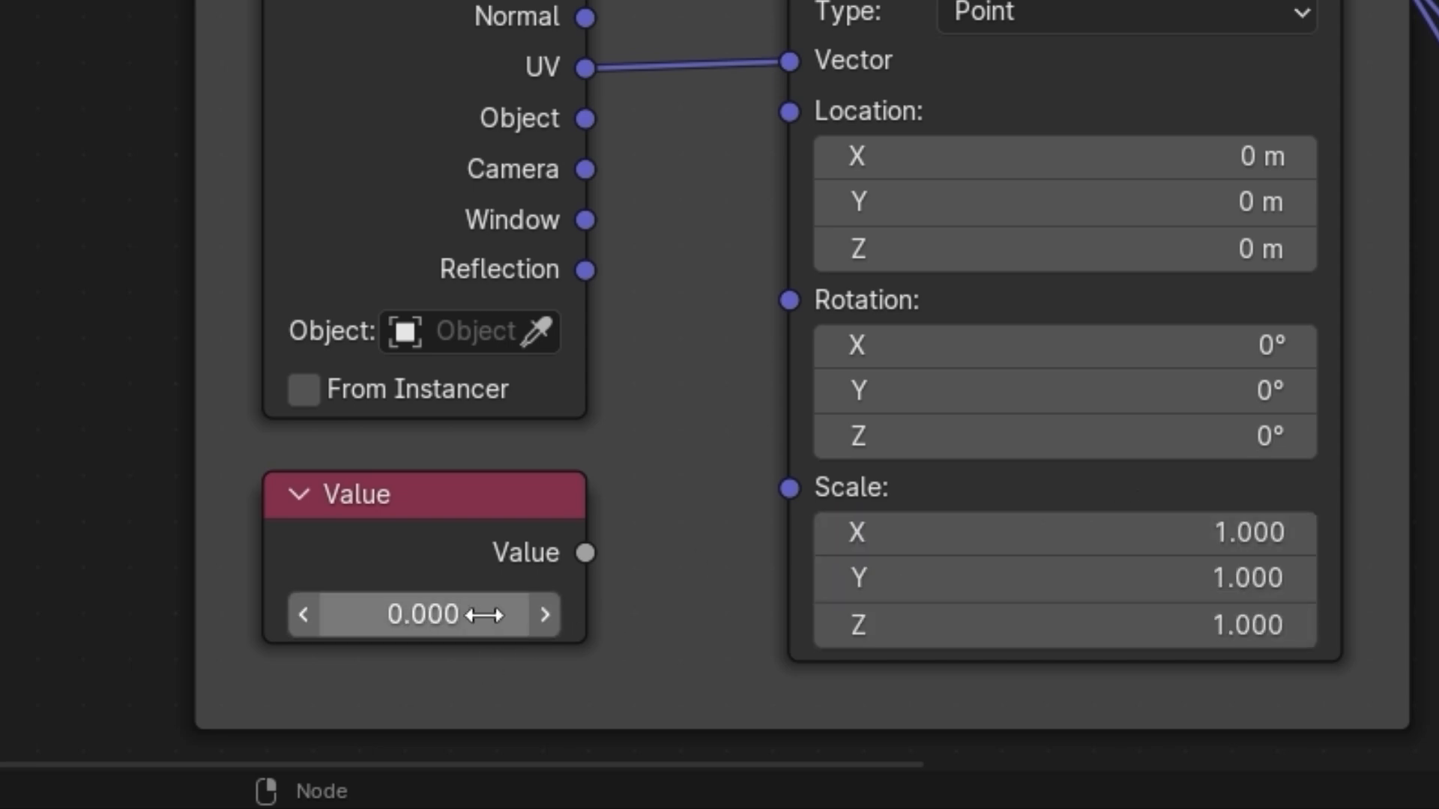
{"action": "left_click", "coordinate": [484, 616]}
{"action": "left_click", "coordinate": [601, 552]}
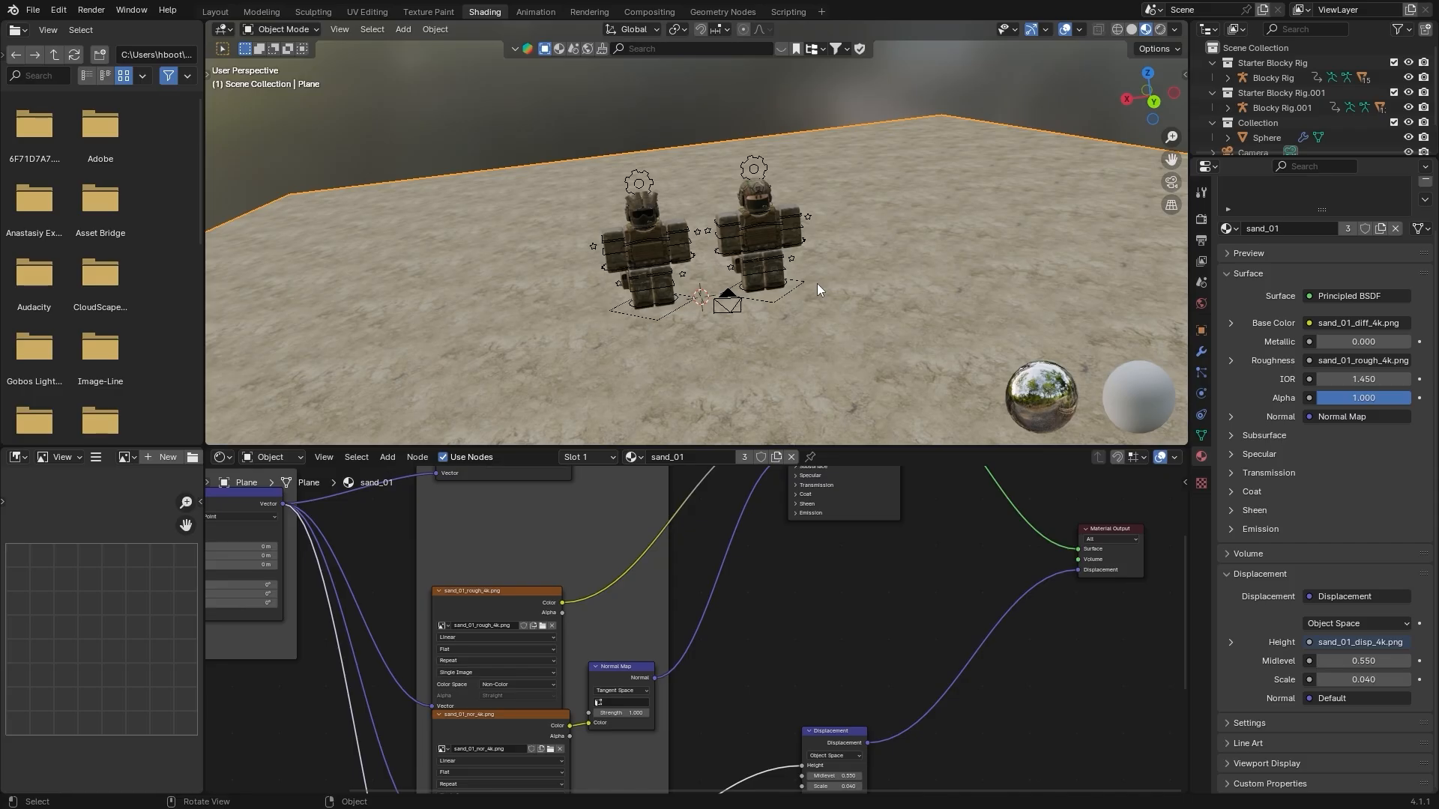
Check the floor's mesh briefly in Edit Mode, and select Cycles as the scene's render engine
{"action": "key", "text": "Tab"}
{"action": "key", "text": "Tab"}
{"action": "scroll", "coordinate": [839, 248], "scroll_direction": "up", "scroll_amount": 4}
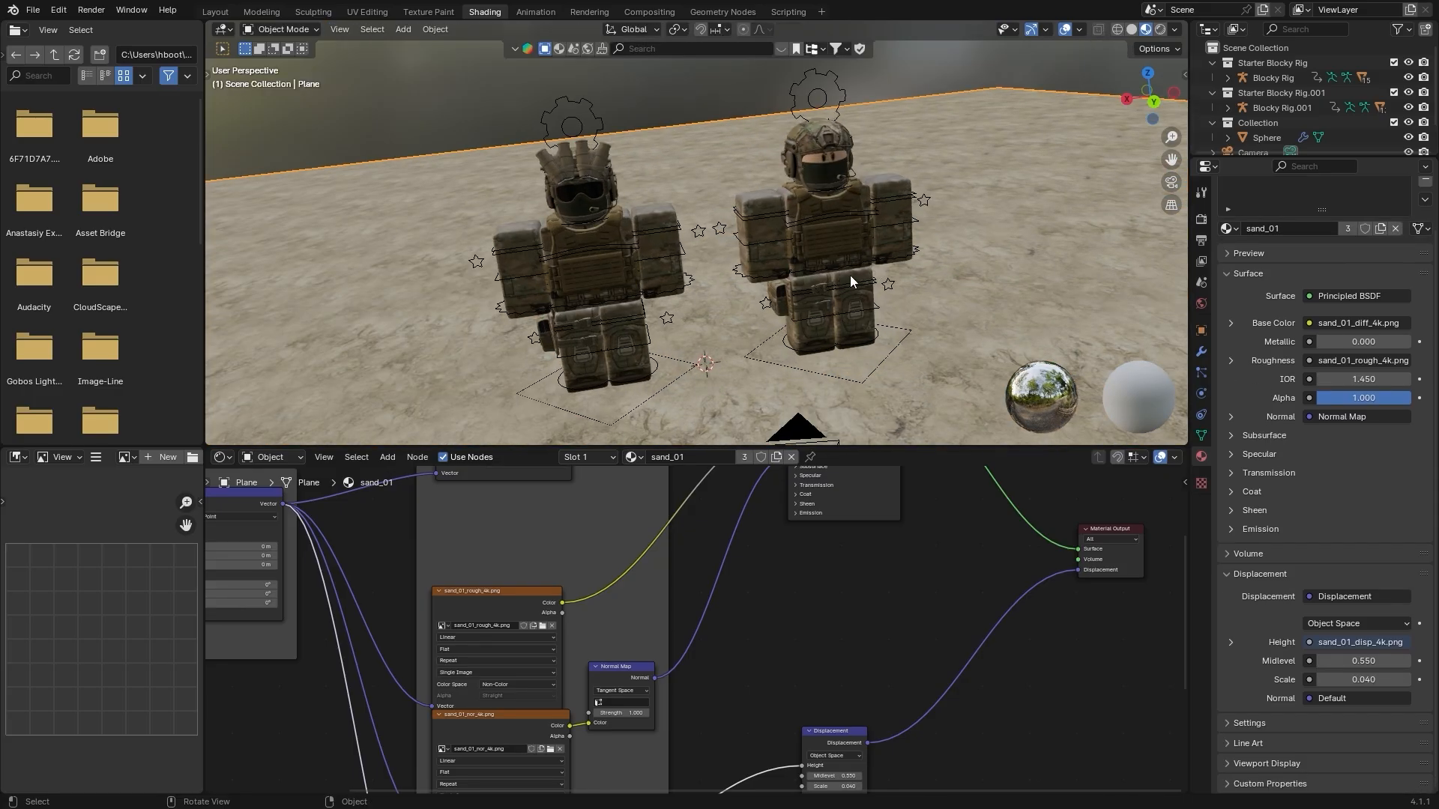
{"action": "left_click", "coordinate": [1202, 220]}
{"action": "left_click", "coordinate": [1311, 213]}
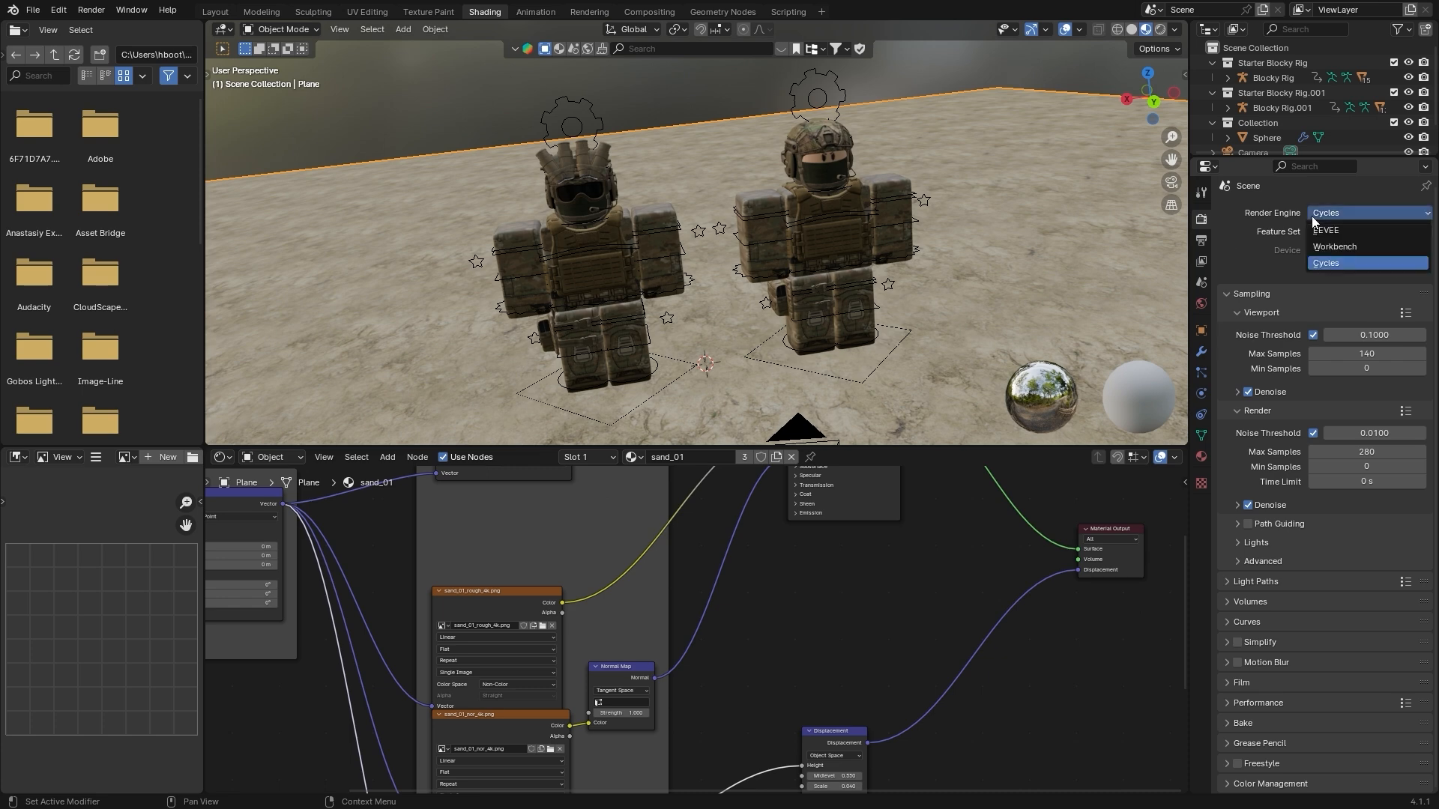
{"action": "left_click", "coordinate": [1335, 264]}
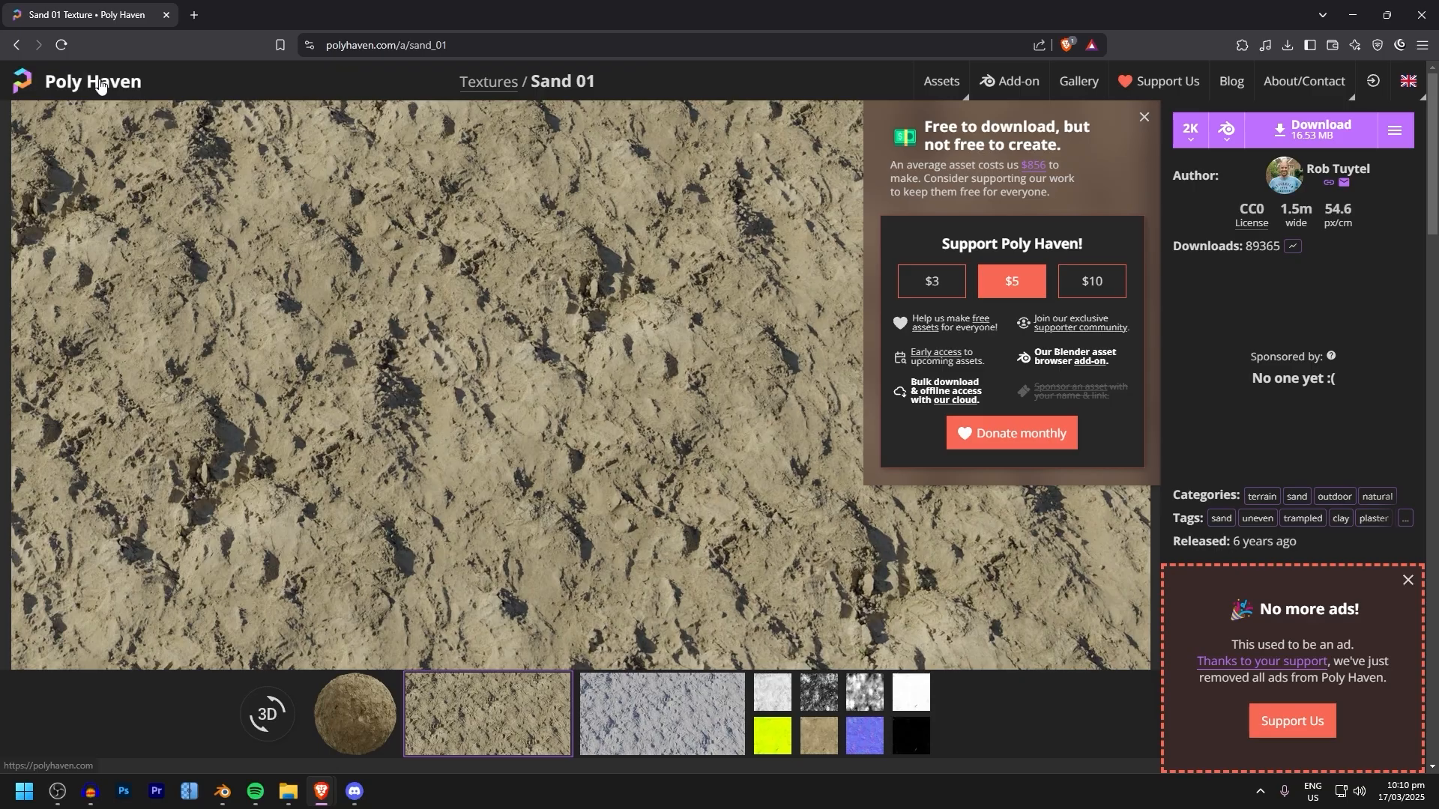
Switch to the web browser, search Poly Haven's model library for "grass" and open Grass Medium 01
{"action": "left_click", "coordinate": [100, 85]}
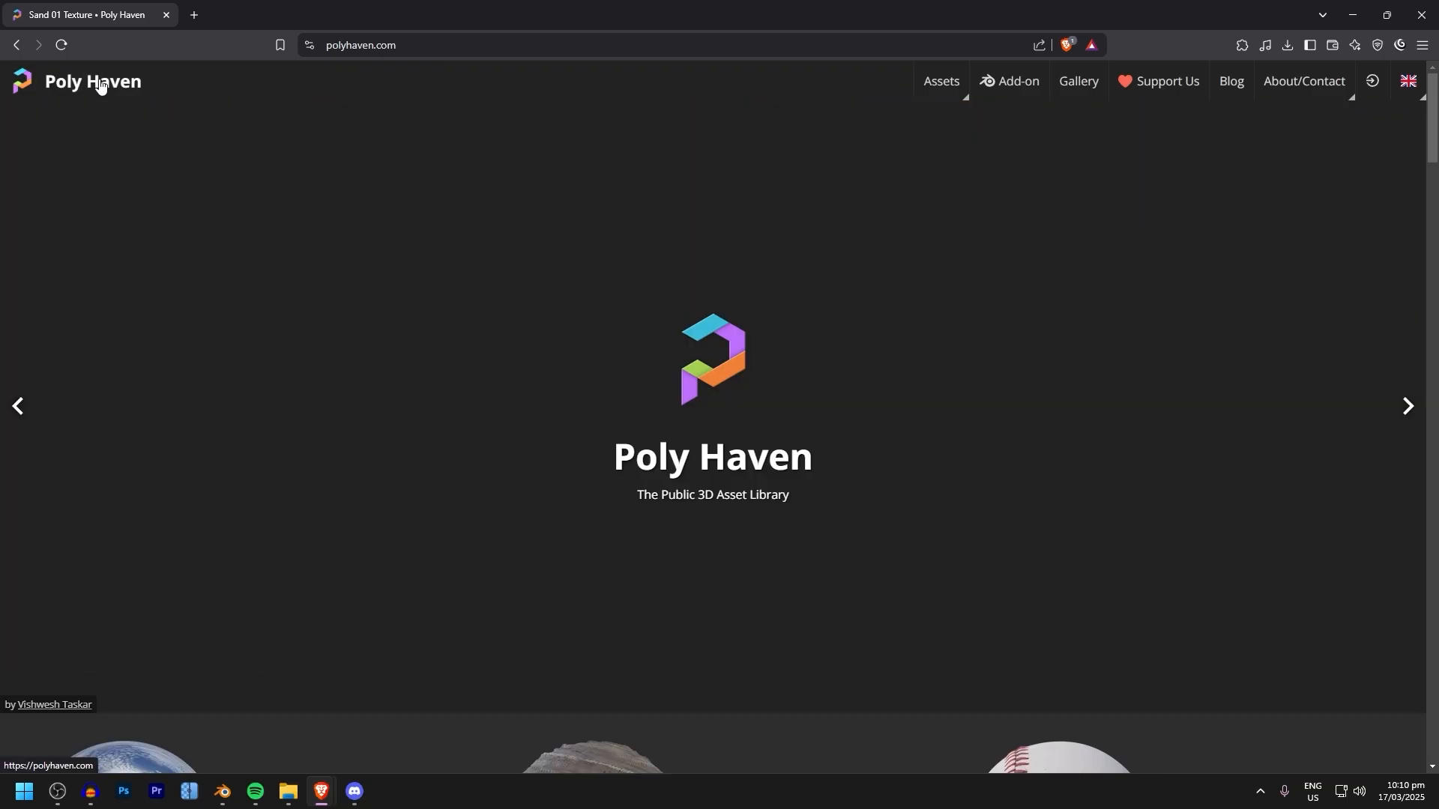
{"action": "scroll", "coordinate": [1049, 431], "scroll_direction": "down", "scroll_amount": 4}
{"action": "left_click", "coordinate": [1217, 439]}
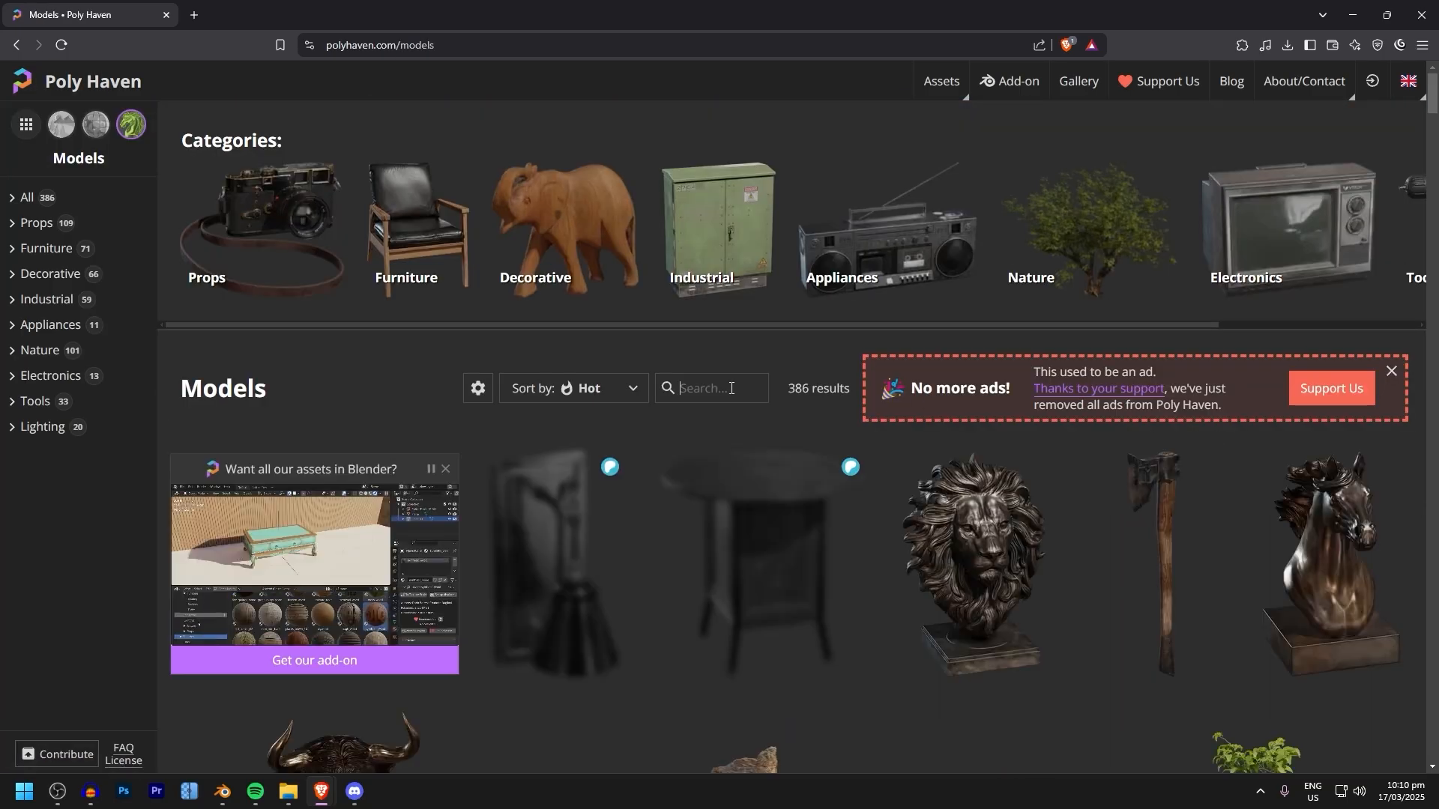
{"action": "left_click", "coordinate": [723, 388]}
{"action": "type", "text": "grass"}
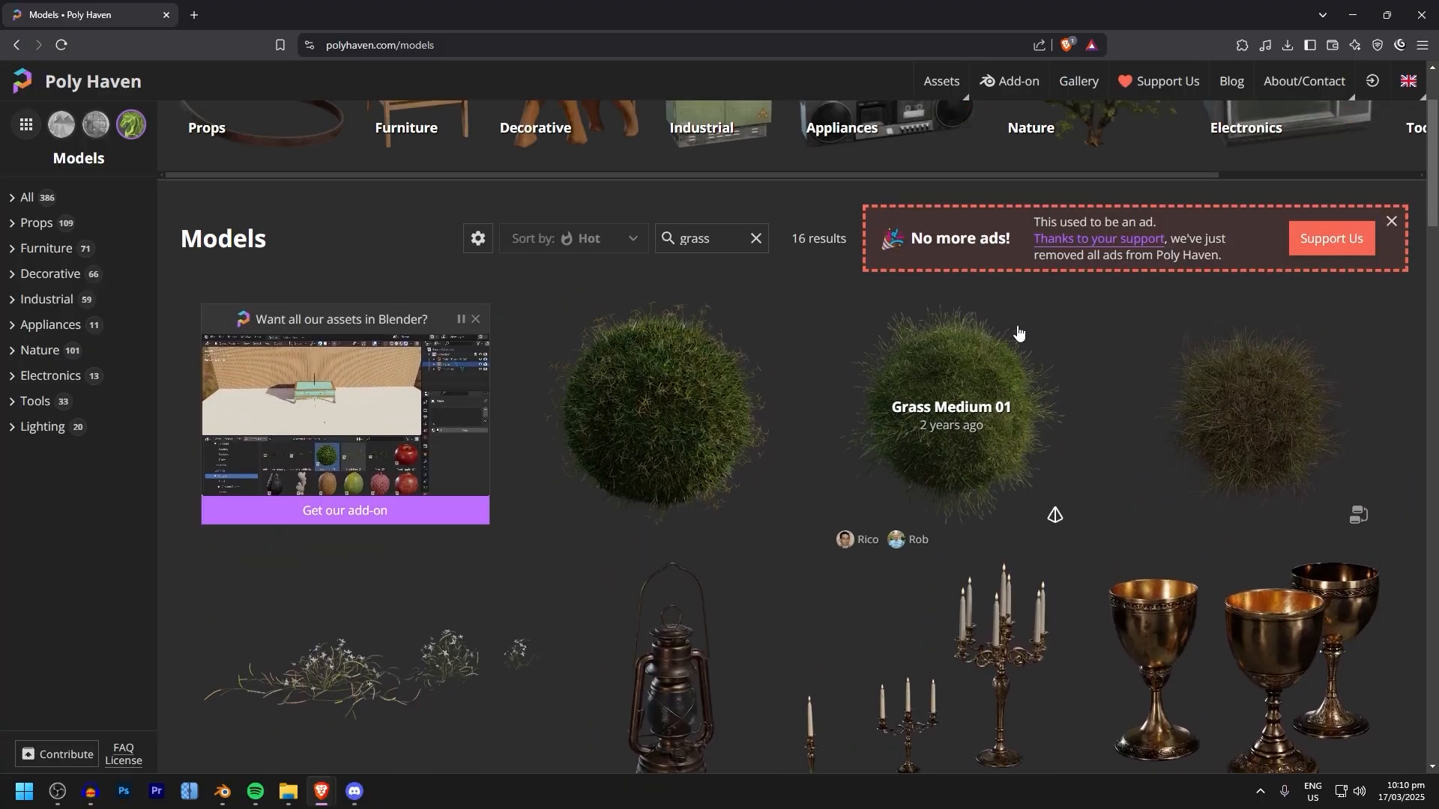
{"action": "left_click", "coordinate": [1014, 331]}
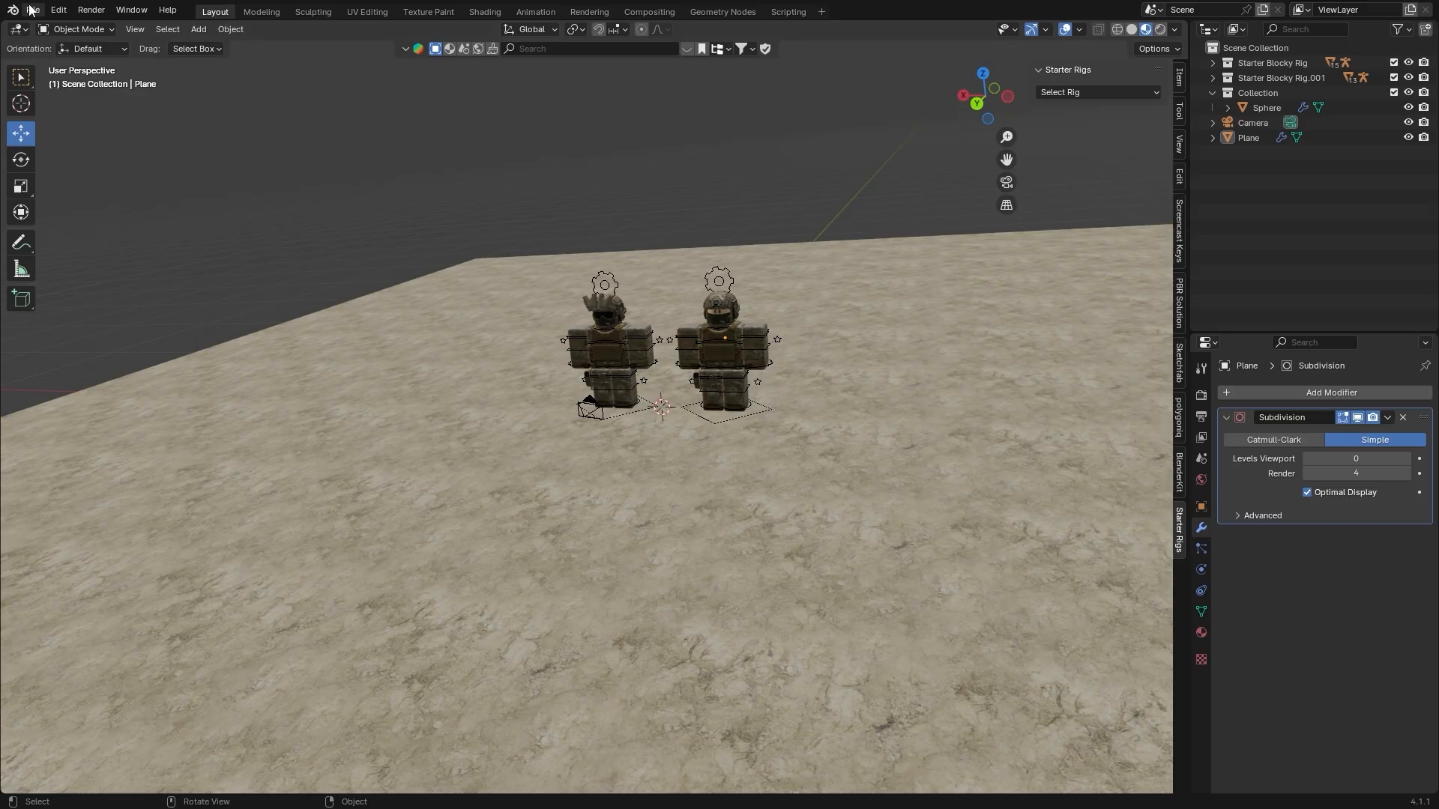
Switch to Blender and append all four grass_medium_01 collections from grass_medium_01_2k.blend
{"action": "left_click", "coordinate": [31, 9]}
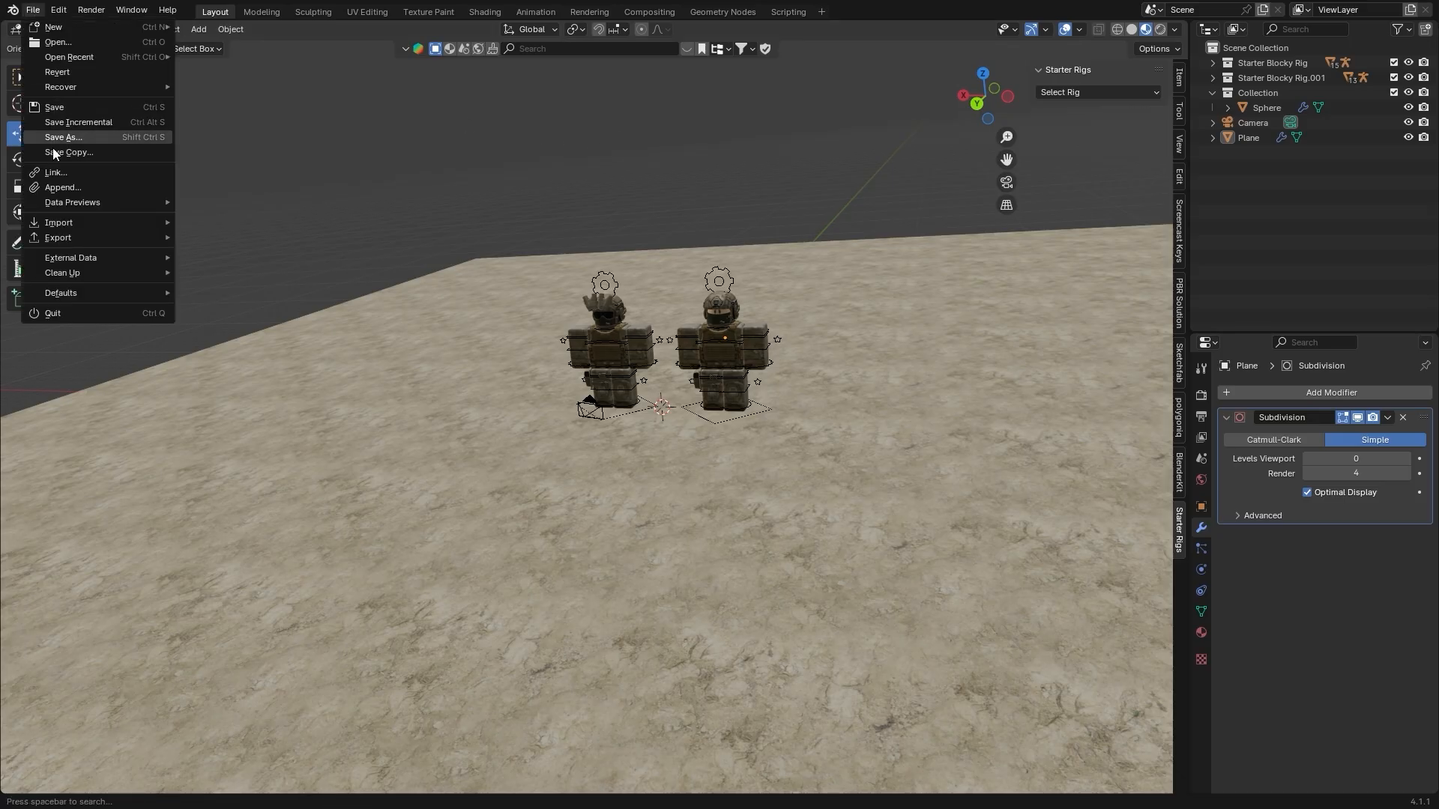
{"action": "left_click", "coordinate": [68, 193]}
{"action": "double_click", "coordinate": [583, 254]}
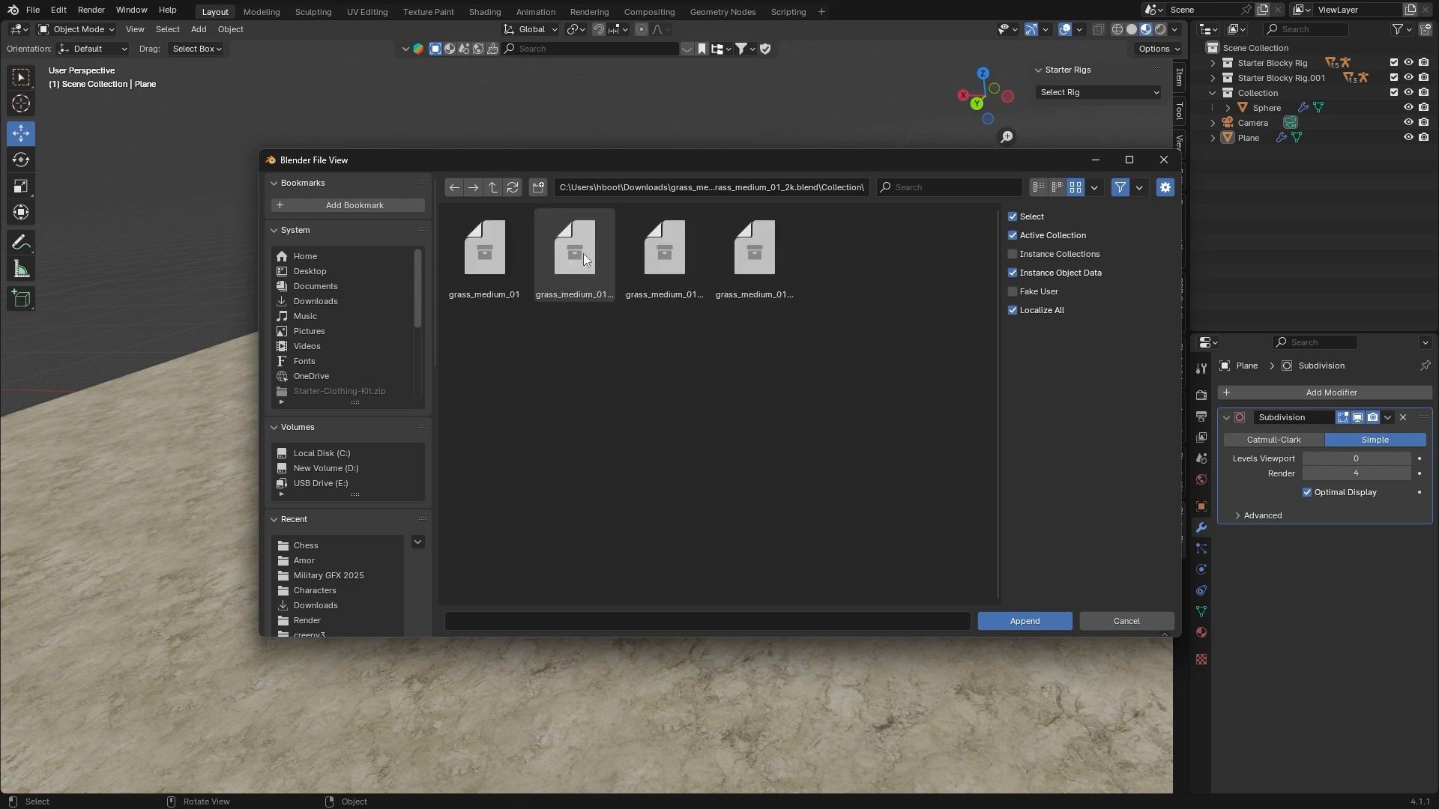
{"action": "left_click_drag", "start_coordinate": [930, 316], "coordinate": [479, 248]}
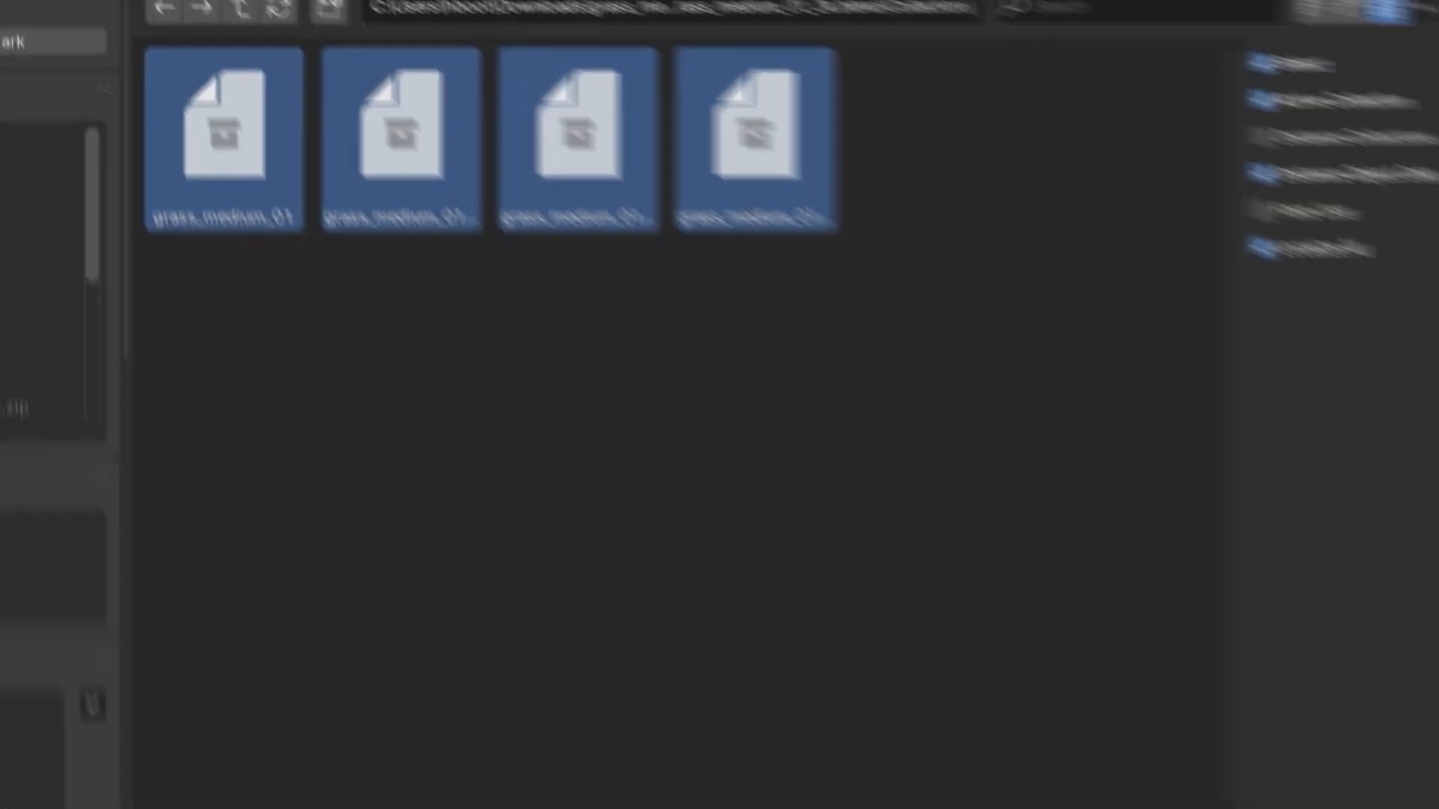
{"action": "left_click_drag", "start_coordinate": [997, 544], "coordinate": [247, 131]}
{"action": "left_click", "coordinate": [1140, 735]}
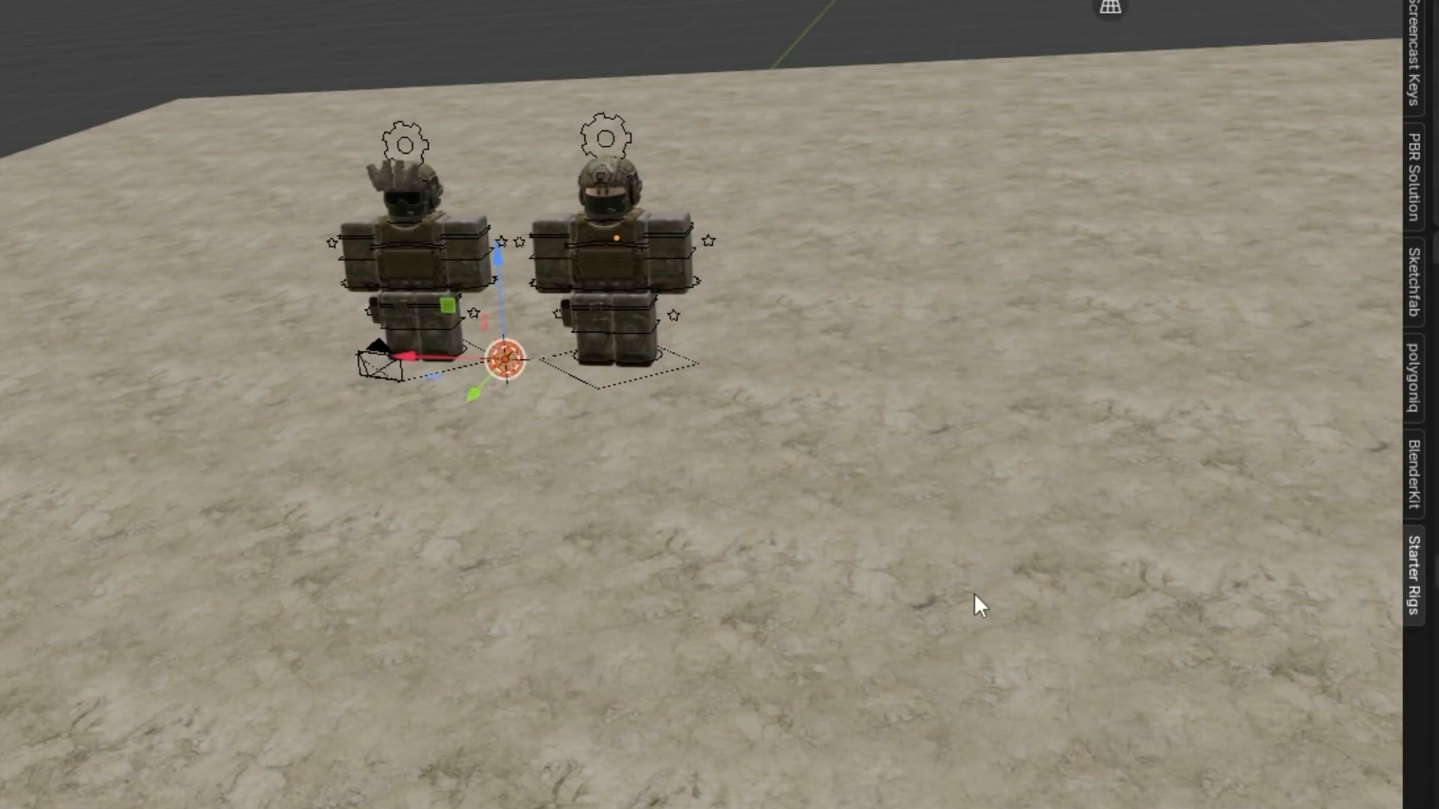
Enlarge the Outliner and expand the grass_medium_01 collection to check its LOD sub-collections
{"action": "left_click_drag", "start_coordinate": [1269, 332], "coordinate": [1269, 380]}
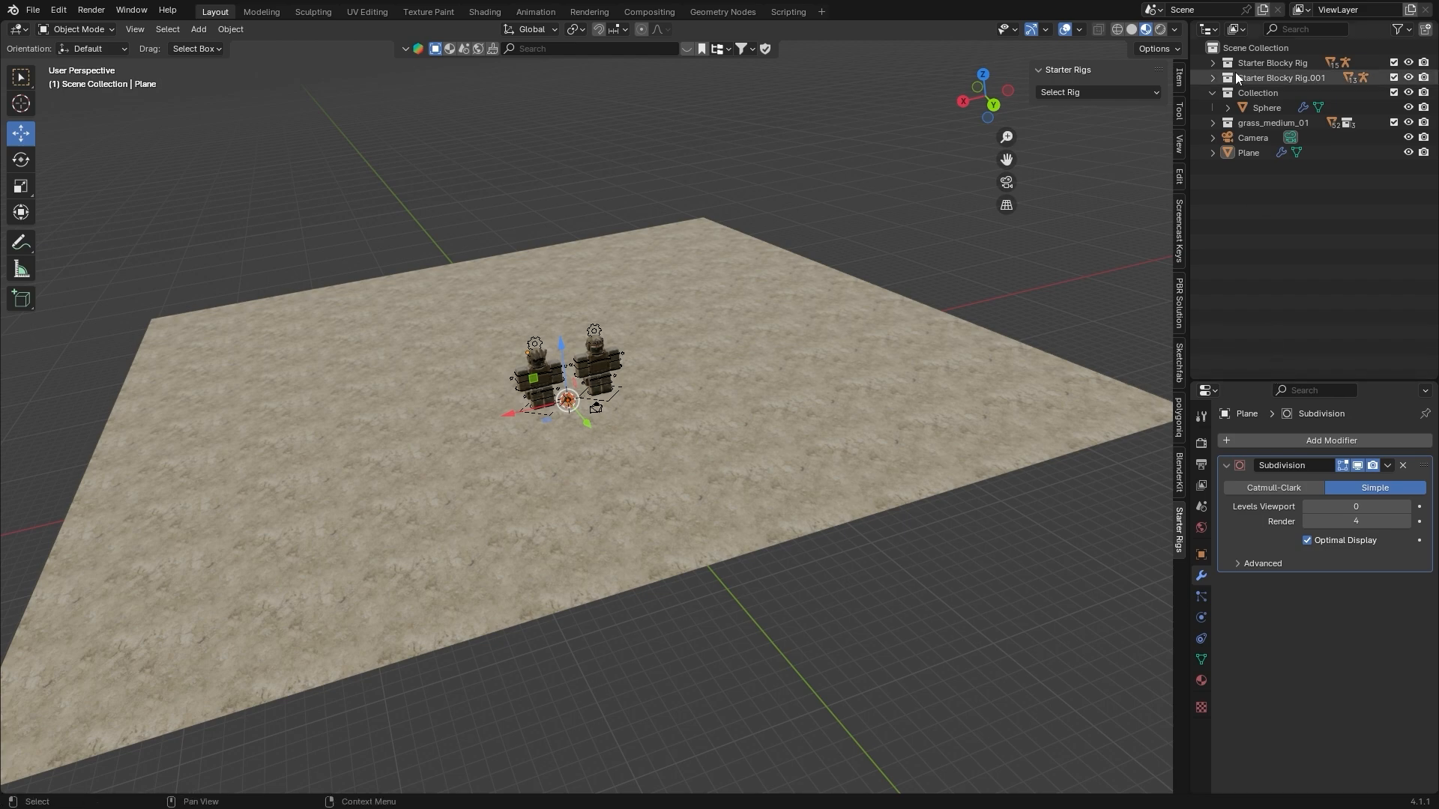
{"action": "left_click", "coordinate": [1212, 123], "text": "shift"}
{"action": "left_click", "coordinate": [1226, 138]}
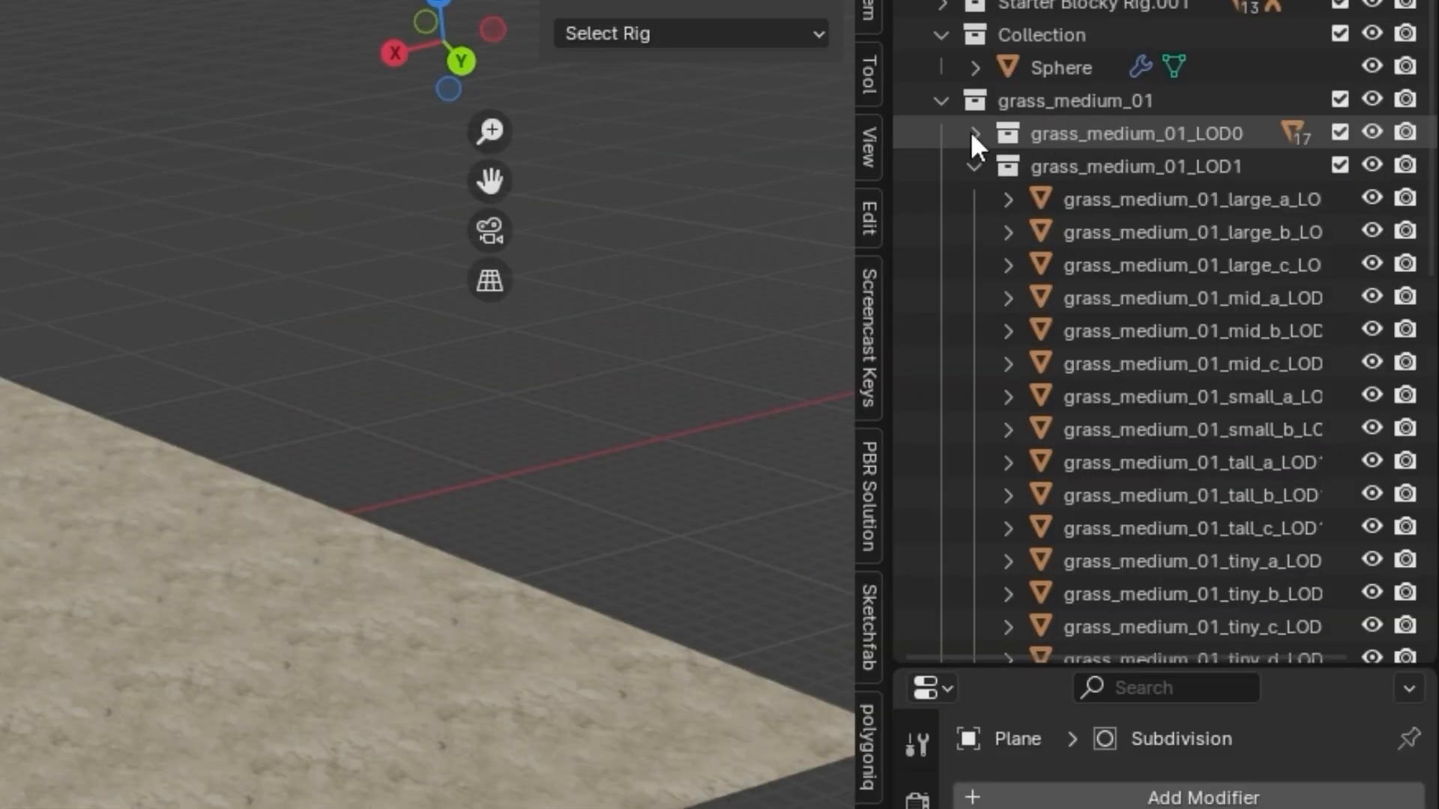
{"action": "left_click", "coordinate": [974, 166]}
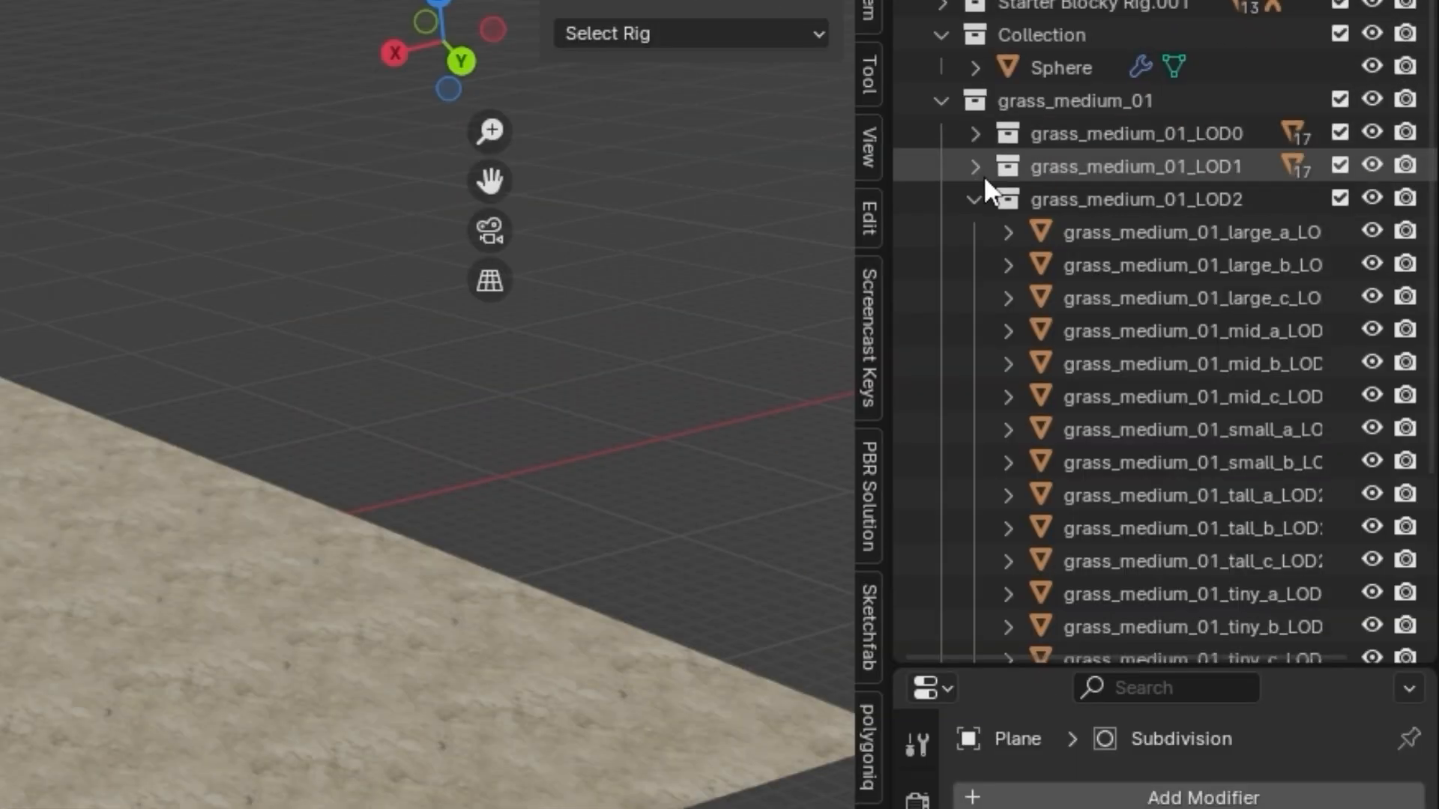
{"action": "left_click", "coordinate": [974, 199]}
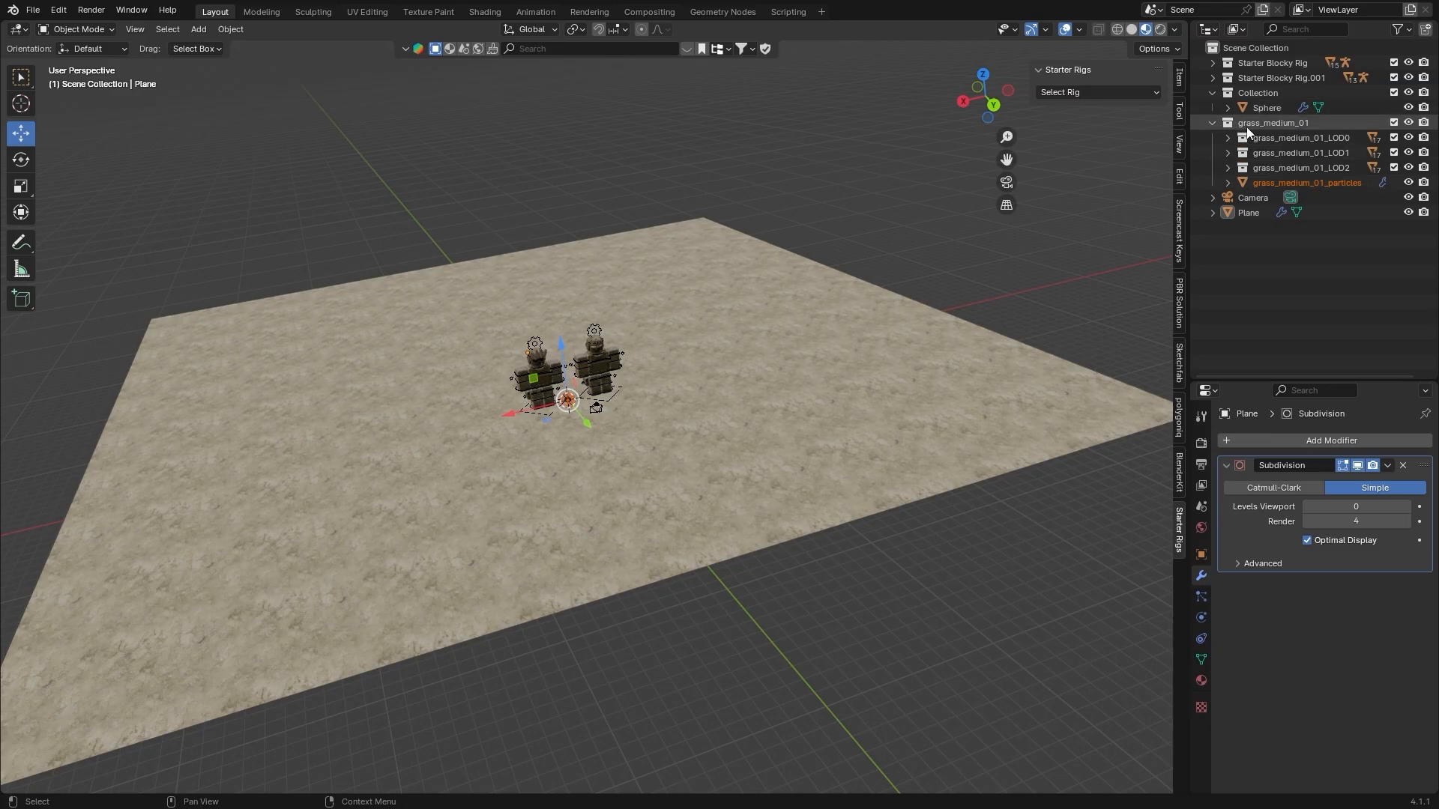
Select all objects of the grass_medium_01 collection and move them about 65.9 m along Y, off the floor
{"action": "left_click", "coordinate": [1292, 120]}
{"action": "right_click", "coordinate": [1290, 117]}
{"action": "left_click", "coordinate": [1222, 237]}
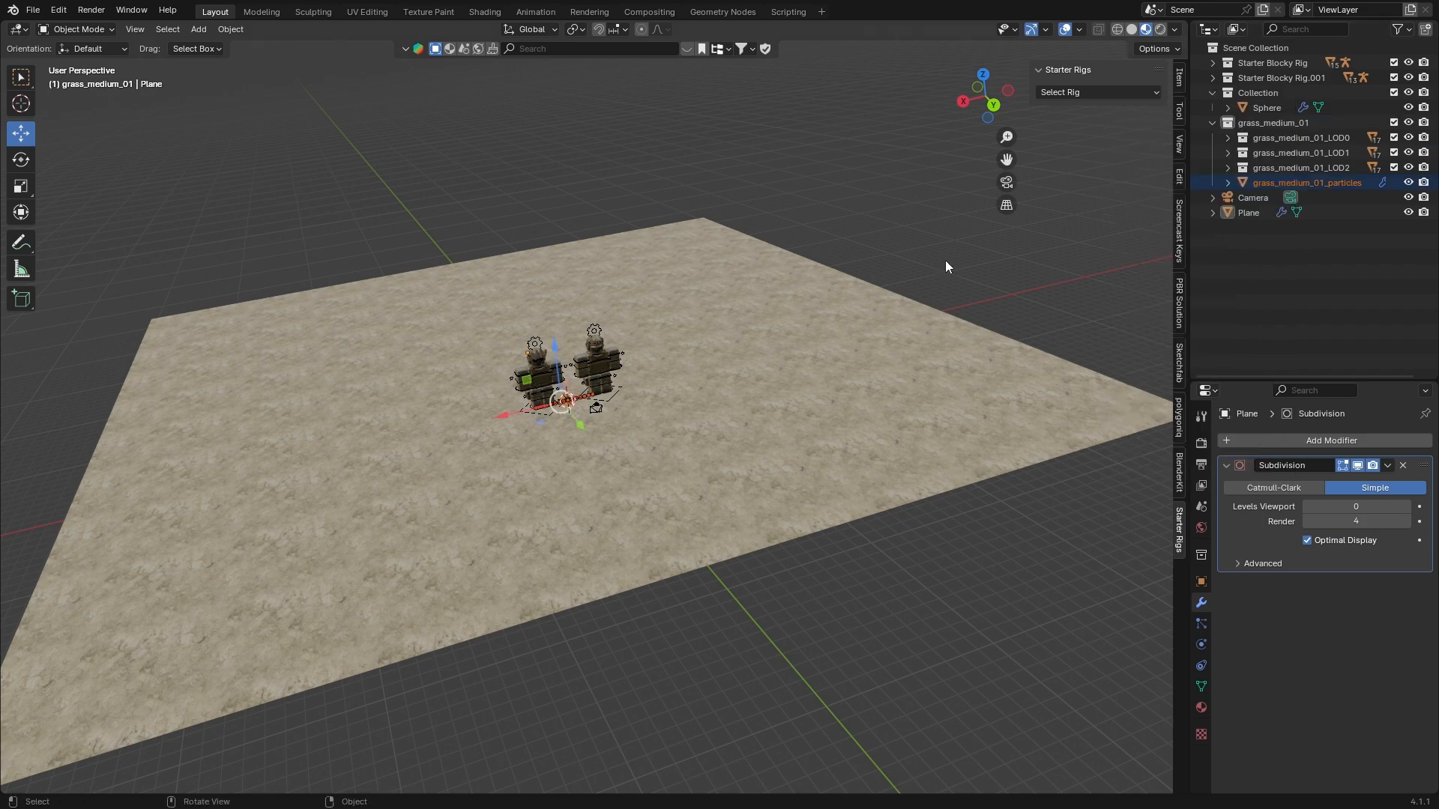
{"action": "scroll", "coordinate": [749, 299], "scroll_direction": "down", "scroll_amount": 4}
{"action": "key", "text": "g"}
{"action": "key", "text": "x"}
{"action": "key", "text": "y"}
{"action": "left_click", "coordinate": [896, 528]}
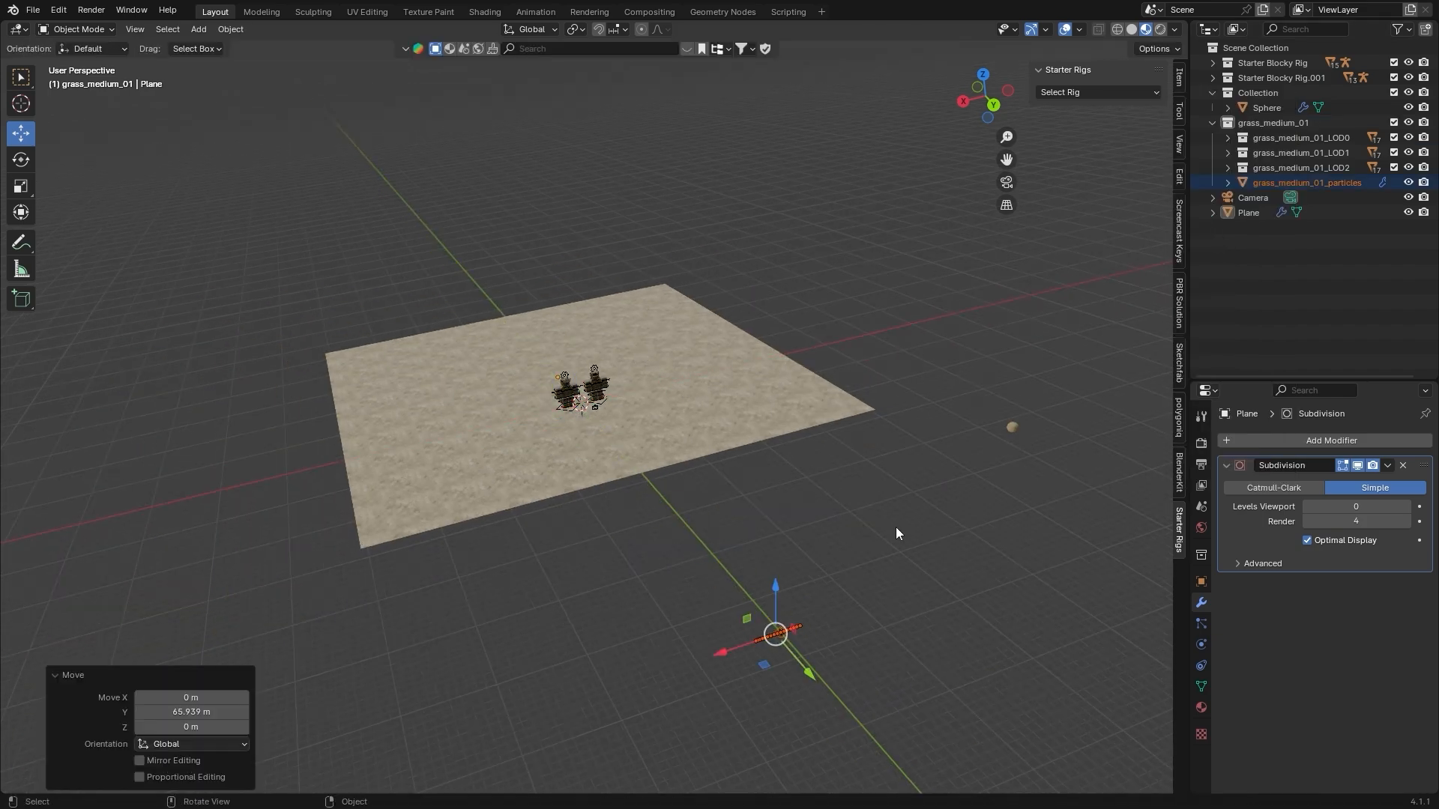
Move the grass_medium_01_particles ball along X, away from the end of the row of grass clumps
{"action": "middle_click_drag", "start_coordinate": [896, 527], "coordinate": [802, 405], "text": "shift"}
{"action": "left_click", "coordinate": [694, 331]}
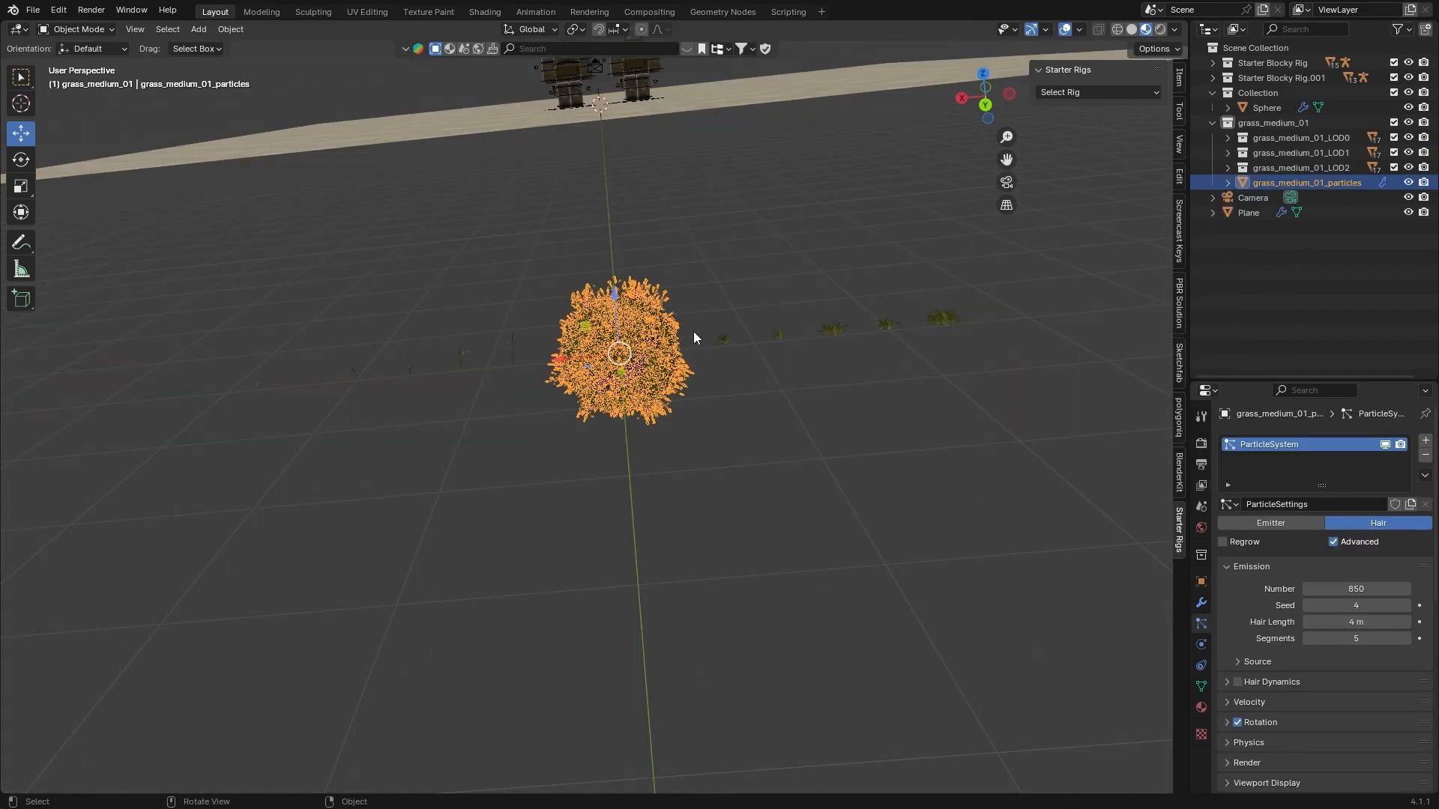
{"action": "key", "text": "g"}
{"action": "key", "text": "x"}
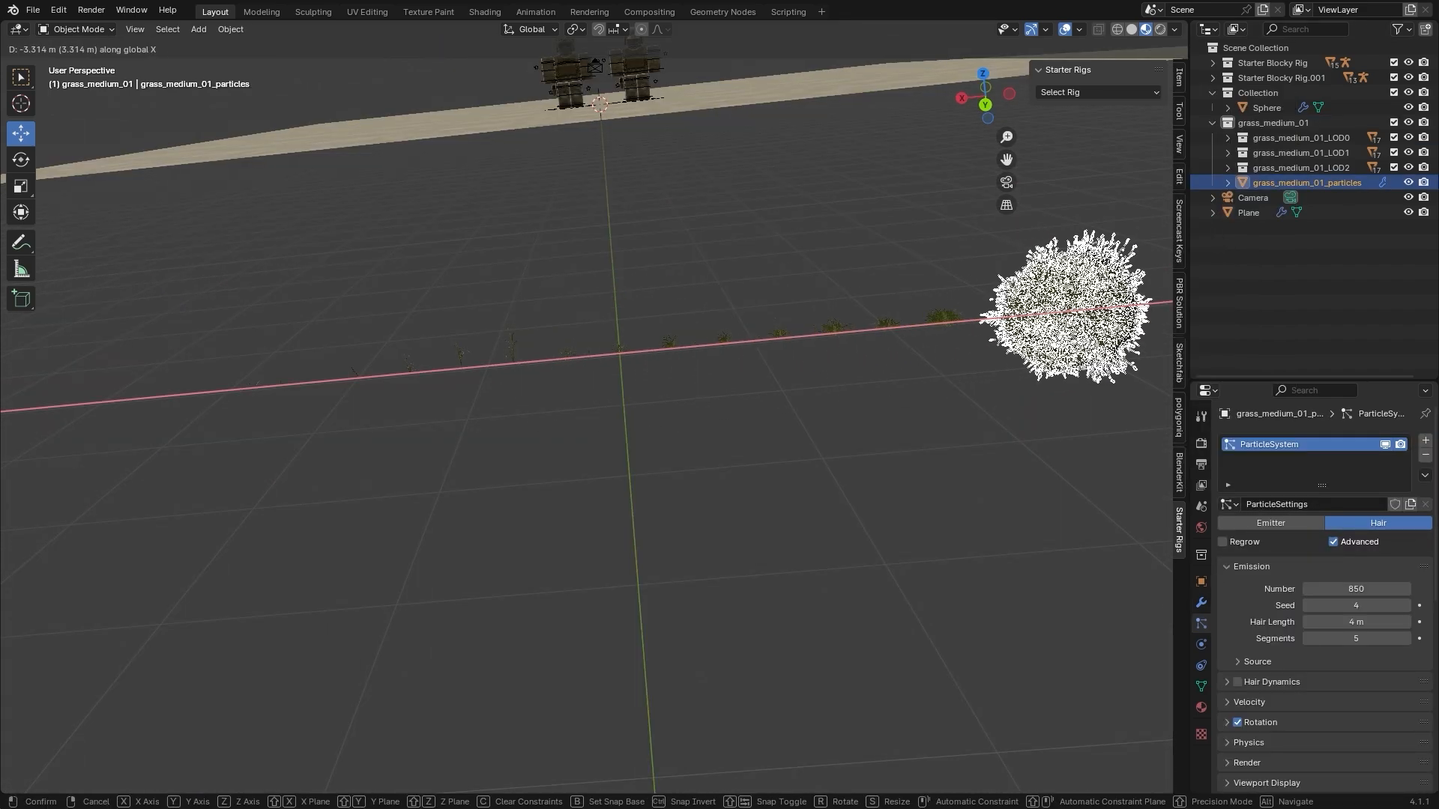
{"action": "left_click", "coordinate": [1170, 325]}
Examine the row of individual grass clumps and the floor plane by selecting them in turn
{"action": "left_click_drag", "start_coordinate": [182, 307], "coordinate": [951, 378]}
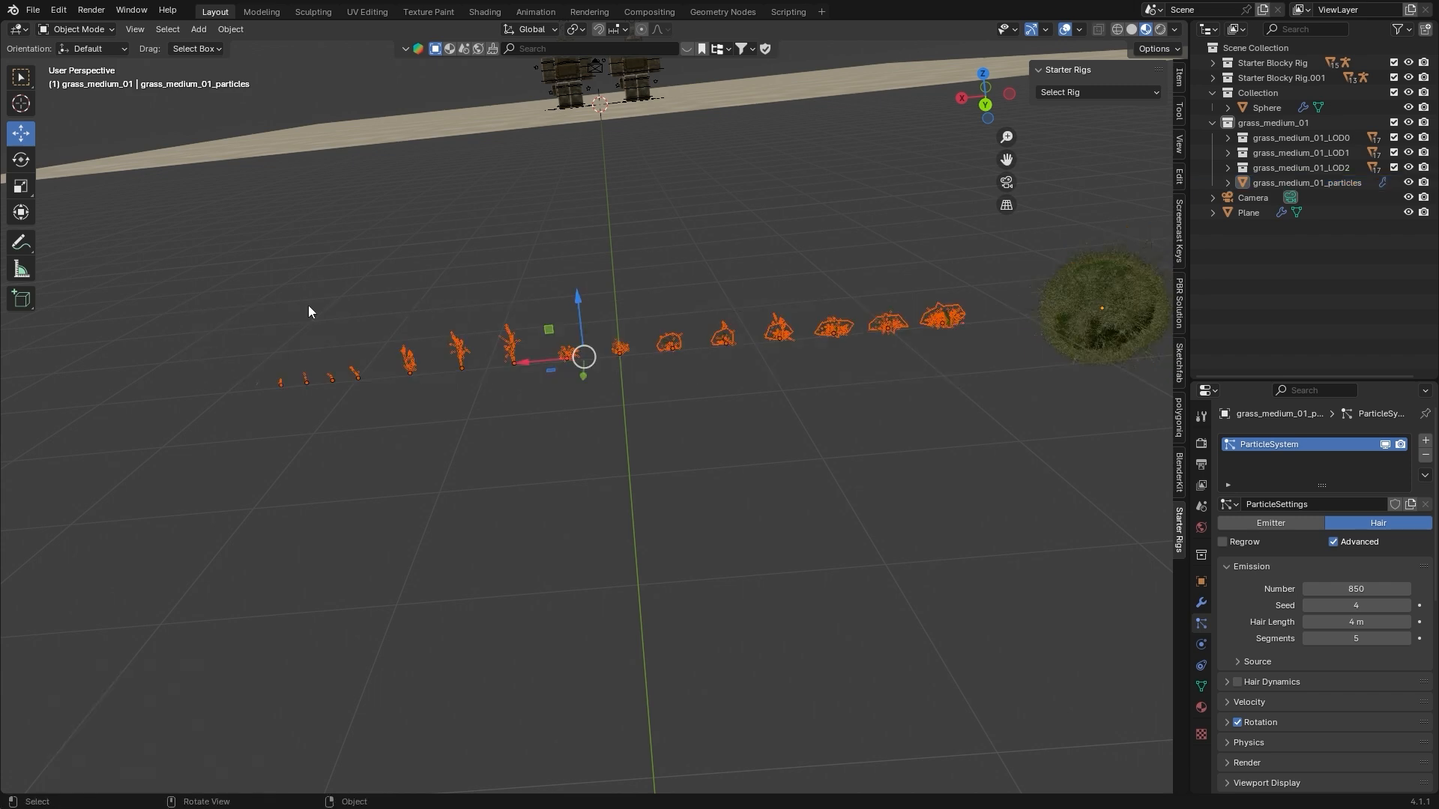
{"action": "left_click", "coordinate": [658, 238]}
{"action": "middle_click_drag", "start_coordinate": [834, 259], "coordinate": [765, 257], "text": "shift"}
{"action": "left_click_drag", "start_coordinate": [177, 261], "coordinate": [894, 456]}
{"action": "left_click", "coordinate": [716, 90]}
{"action": "scroll", "coordinate": [656, 167], "scroll_direction": "down", "scroll_amount": 6}
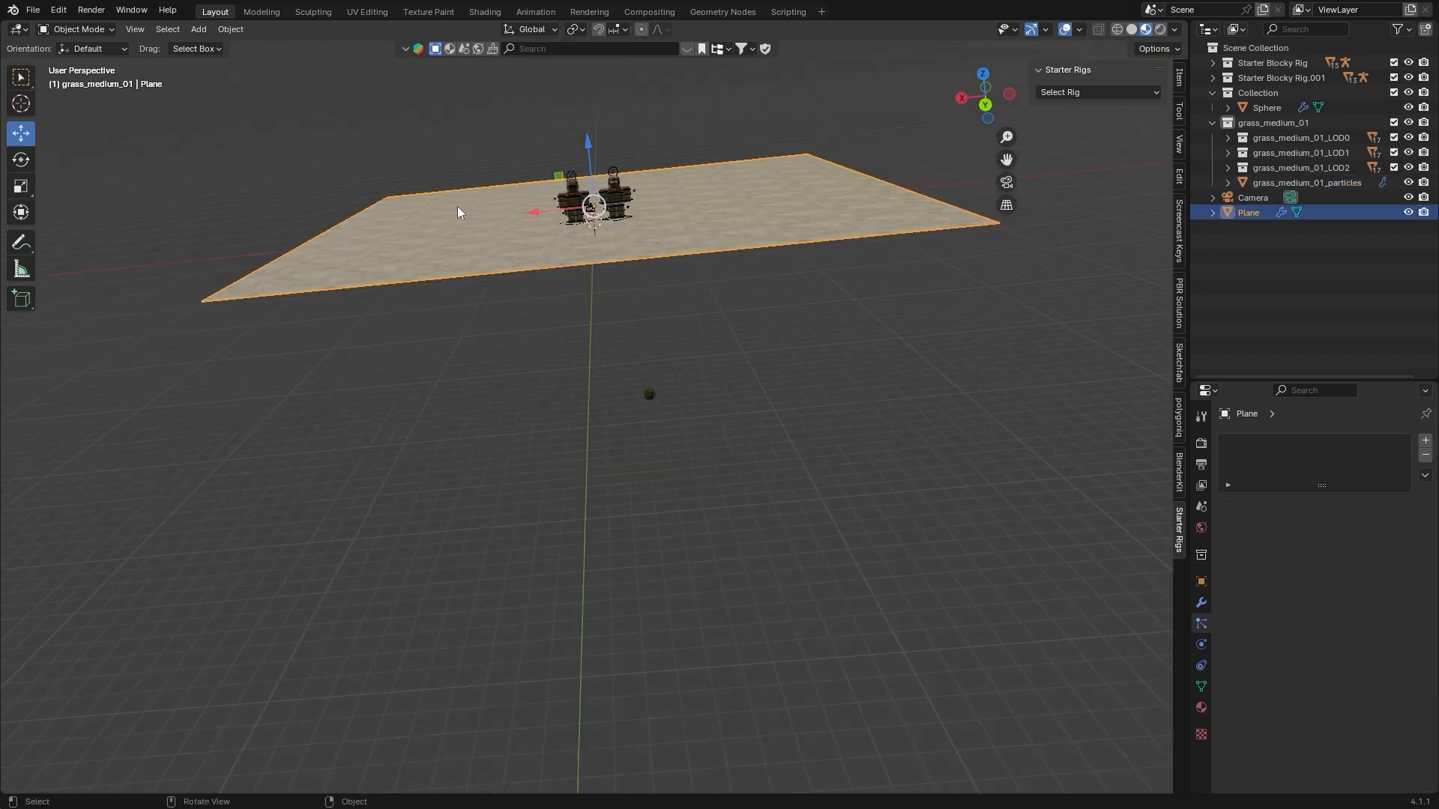
{"action": "scroll", "coordinate": [487, 197], "scroll_direction": "up", "scroll_amount": 7}
{"action": "middle_click_drag", "start_coordinate": [832, 225], "coordinate": [687, 242], "text": "shift"}
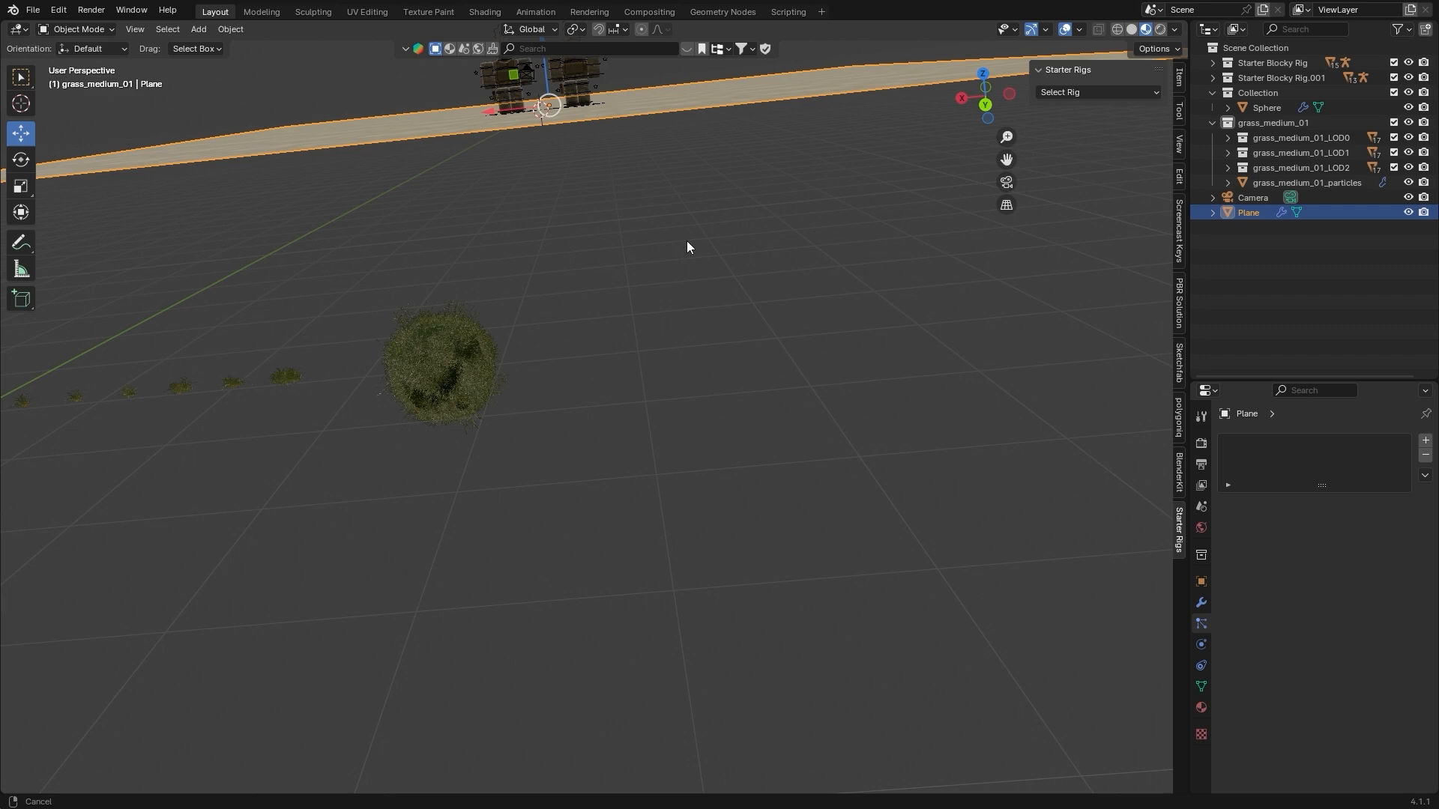
Rename the grass ball's particle settings as Grass and delete the grass_medium_01_particles object
{"action": "left_click", "coordinate": [402, 356]}
{"action": "middle_click_drag", "start_coordinate": [402, 357], "coordinate": [448, 351], "text": "shift"}
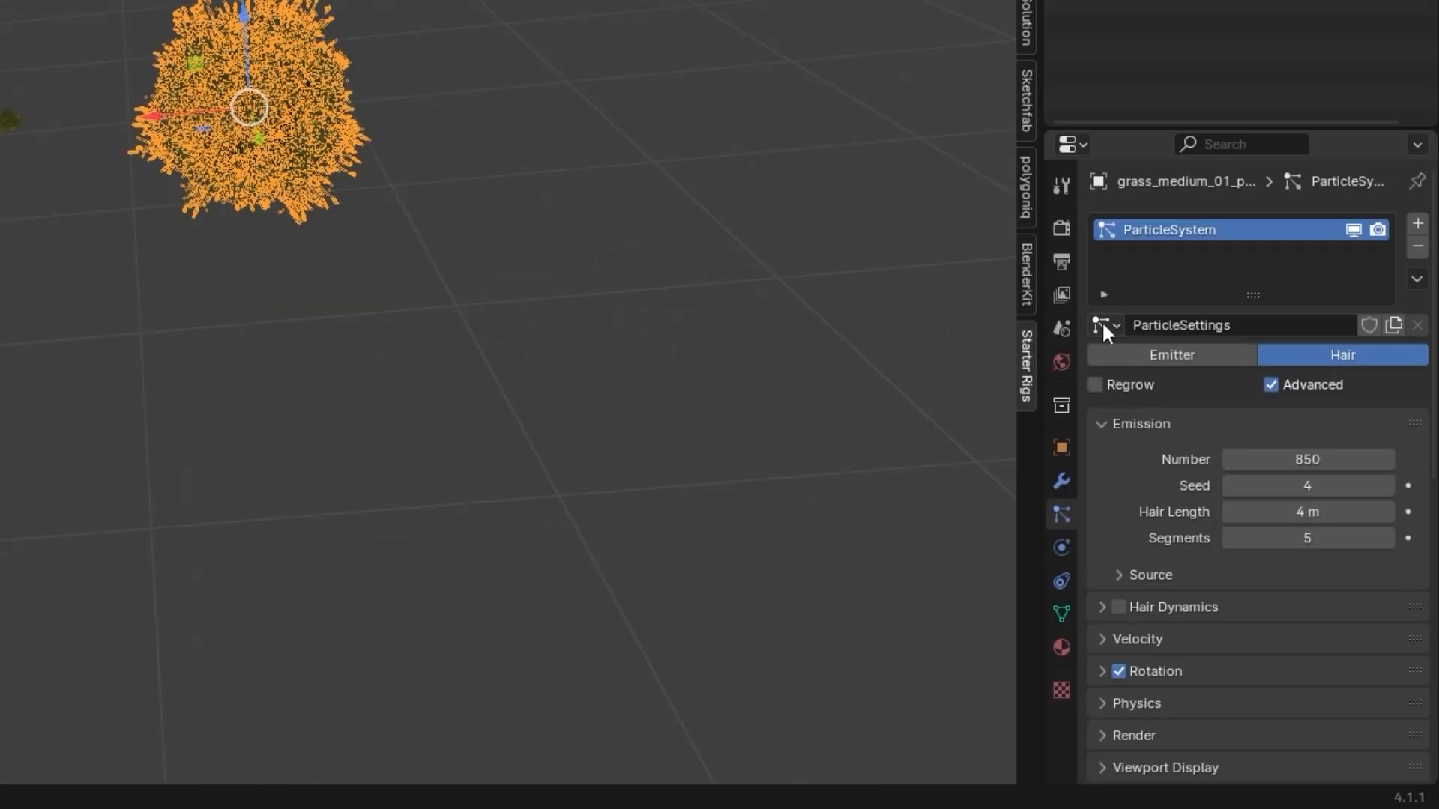
{"action": "left_click", "coordinate": [1151, 324]}
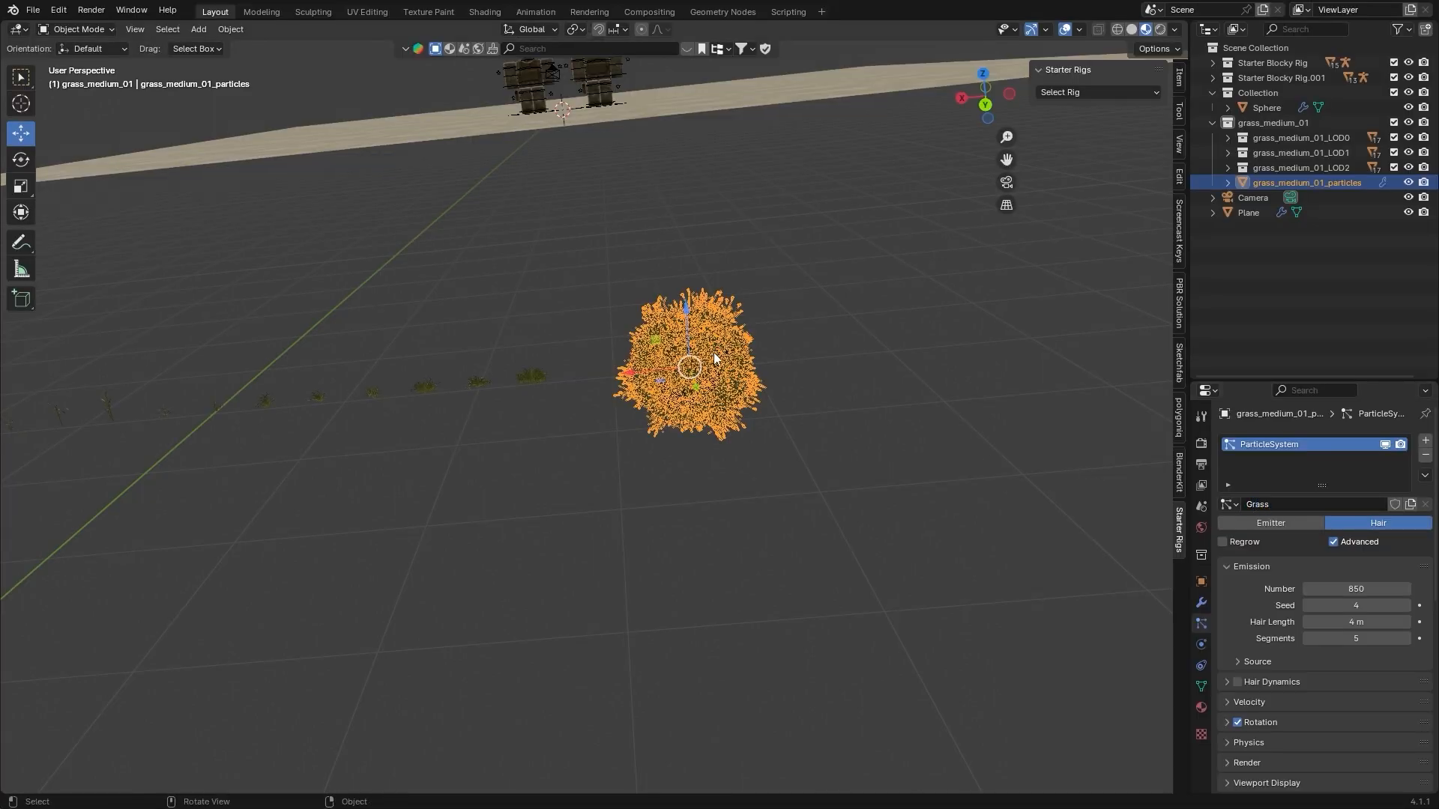
{"action": "key", "text": "Delete"}
{"action": "middle_click_drag", "start_coordinate": [646, 302], "coordinate": [640, 277]}
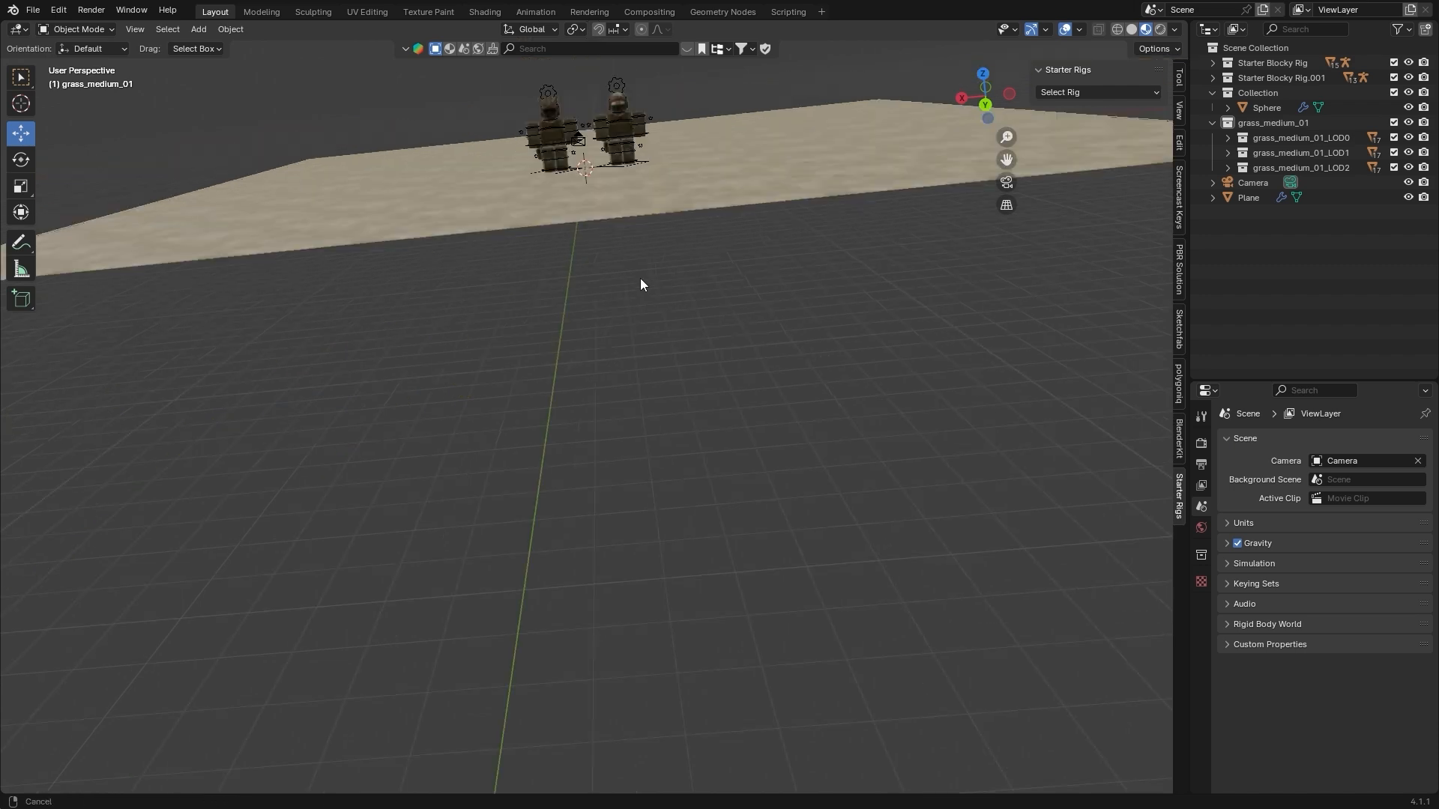
Add a particle system to the floor plane and assign the existing Grass particle settings to it
{"action": "left_click", "coordinate": [835, 258]}
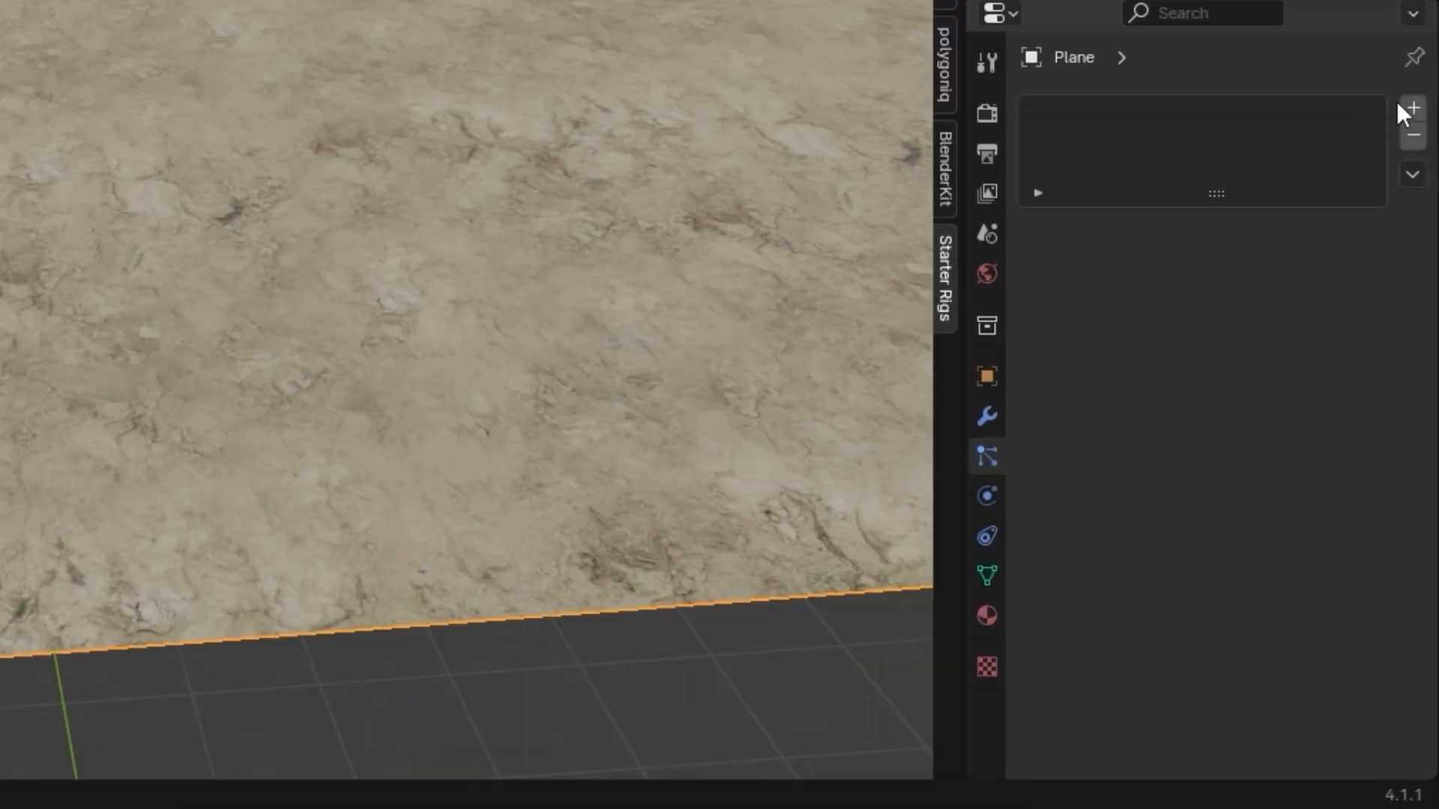
{"action": "left_click", "coordinate": [1412, 109]}
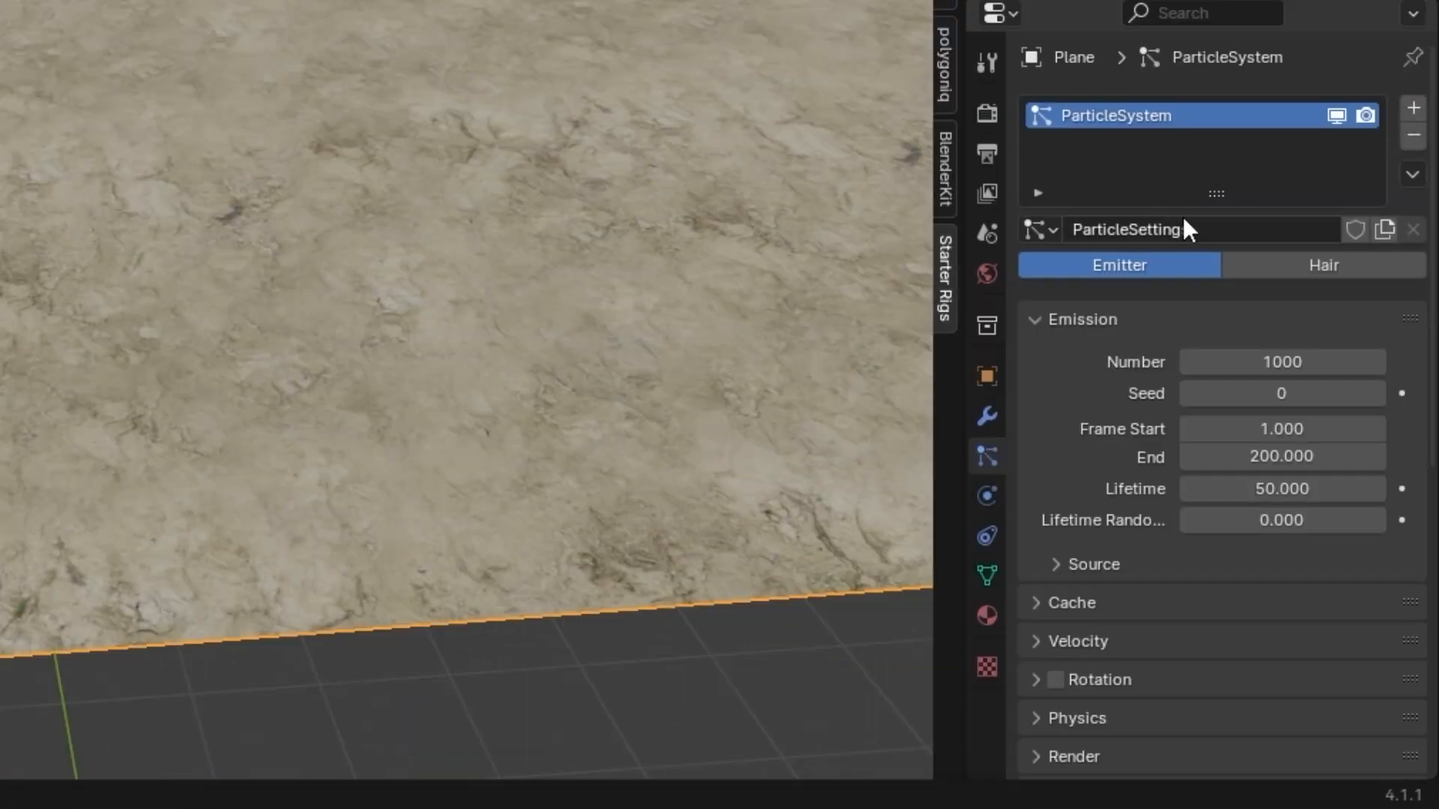
{"action": "left_click", "coordinate": [1158, 230]}
{"action": "left_click", "coordinate": [1049, 232]}
{"action": "left_click", "coordinate": [1047, 234]}
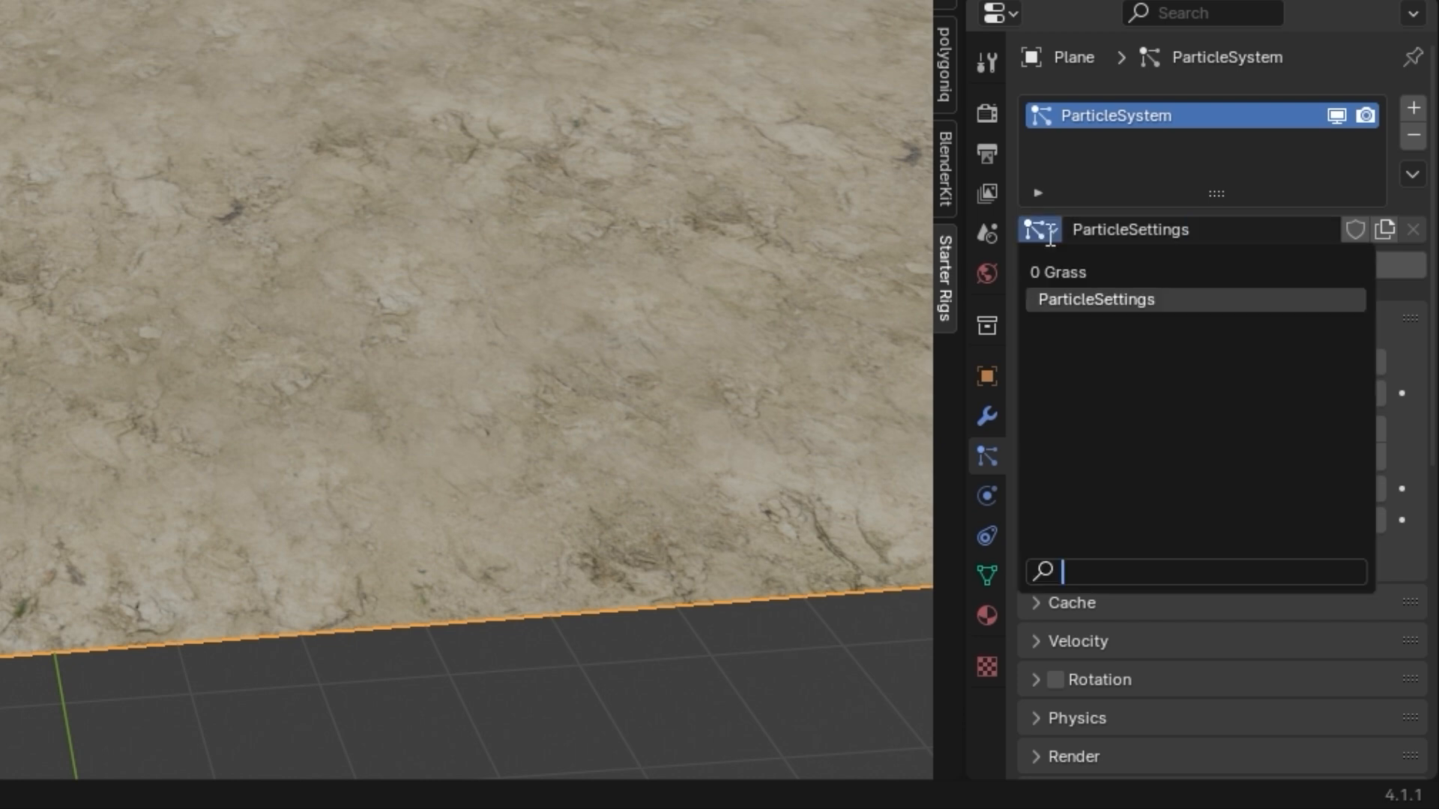
{"action": "left_click", "coordinate": [1077, 272]}
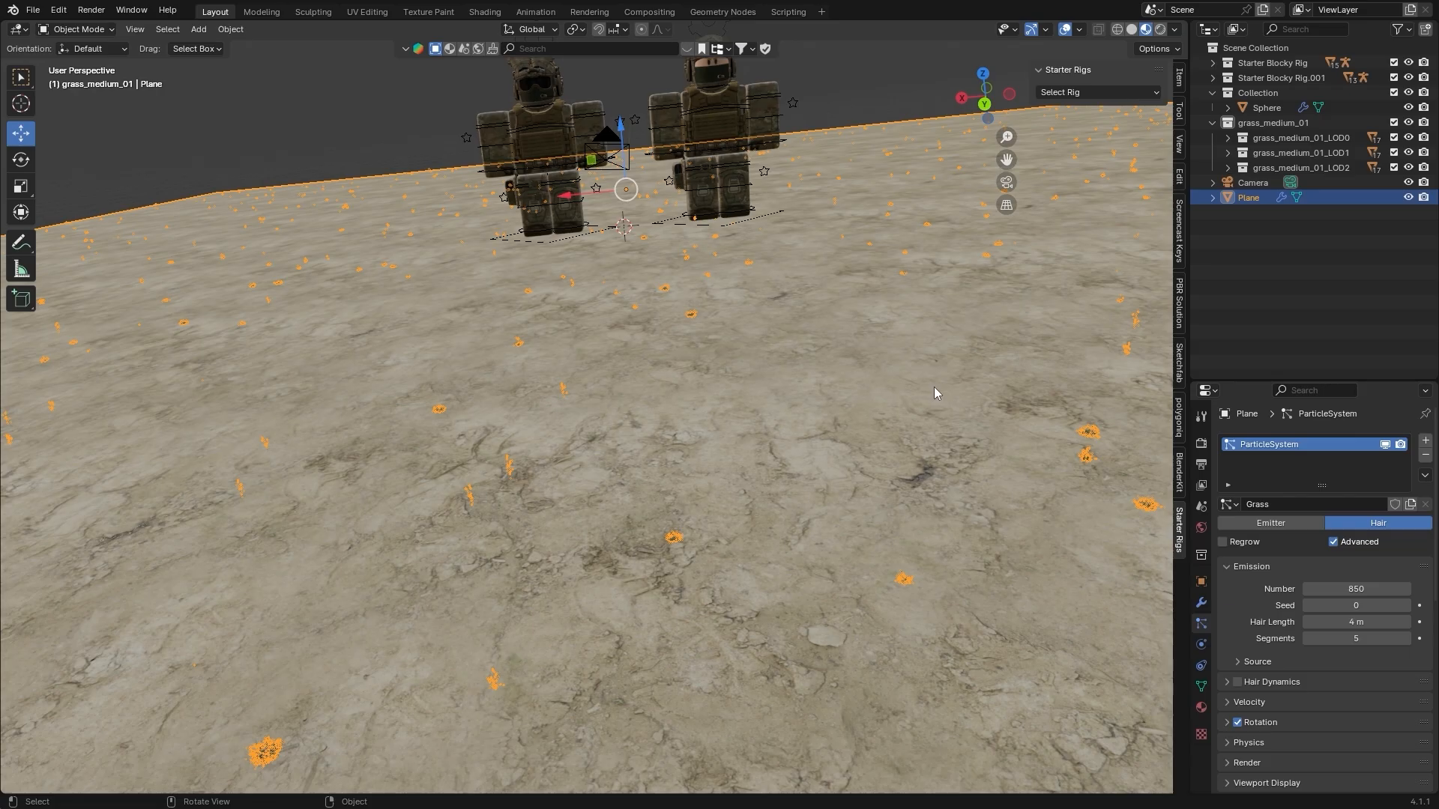
Try a Hair Length of 10 m and 30 m for the floor's grass particles
{"action": "middle_click_drag", "start_coordinate": [589, 366], "coordinate": [592, 362]}
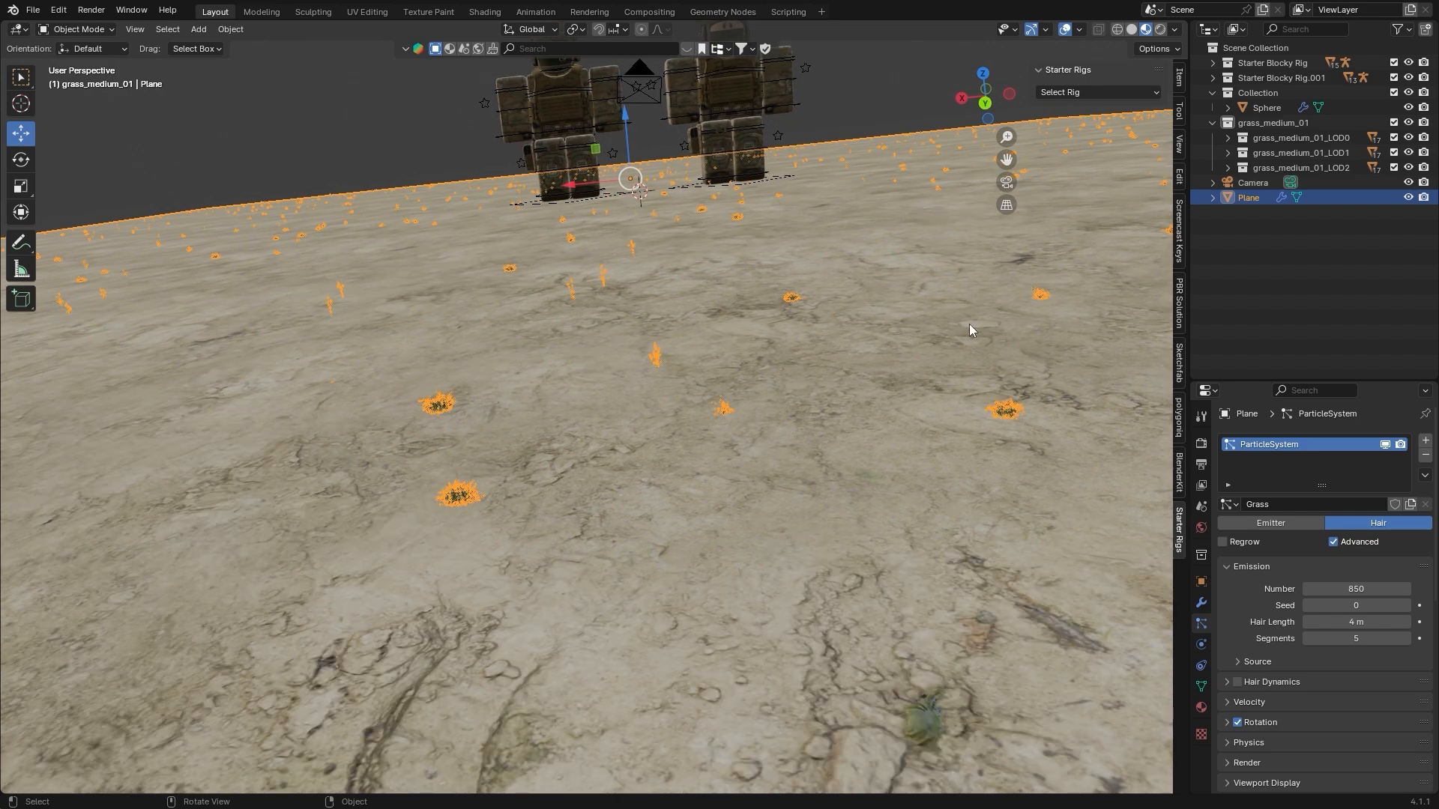
{"action": "scroll", "coordinate": [766, 227], "scroll_direction": "down", "scroll_amount": 5}
{"action": "scroll", "coordinate": [767, 229], "scroll_direction": "up", "scroll_amount": 2}
{"action": "middle_click_drag", "start_coordinate": [768, 230], "coordinate": [767, 235]}
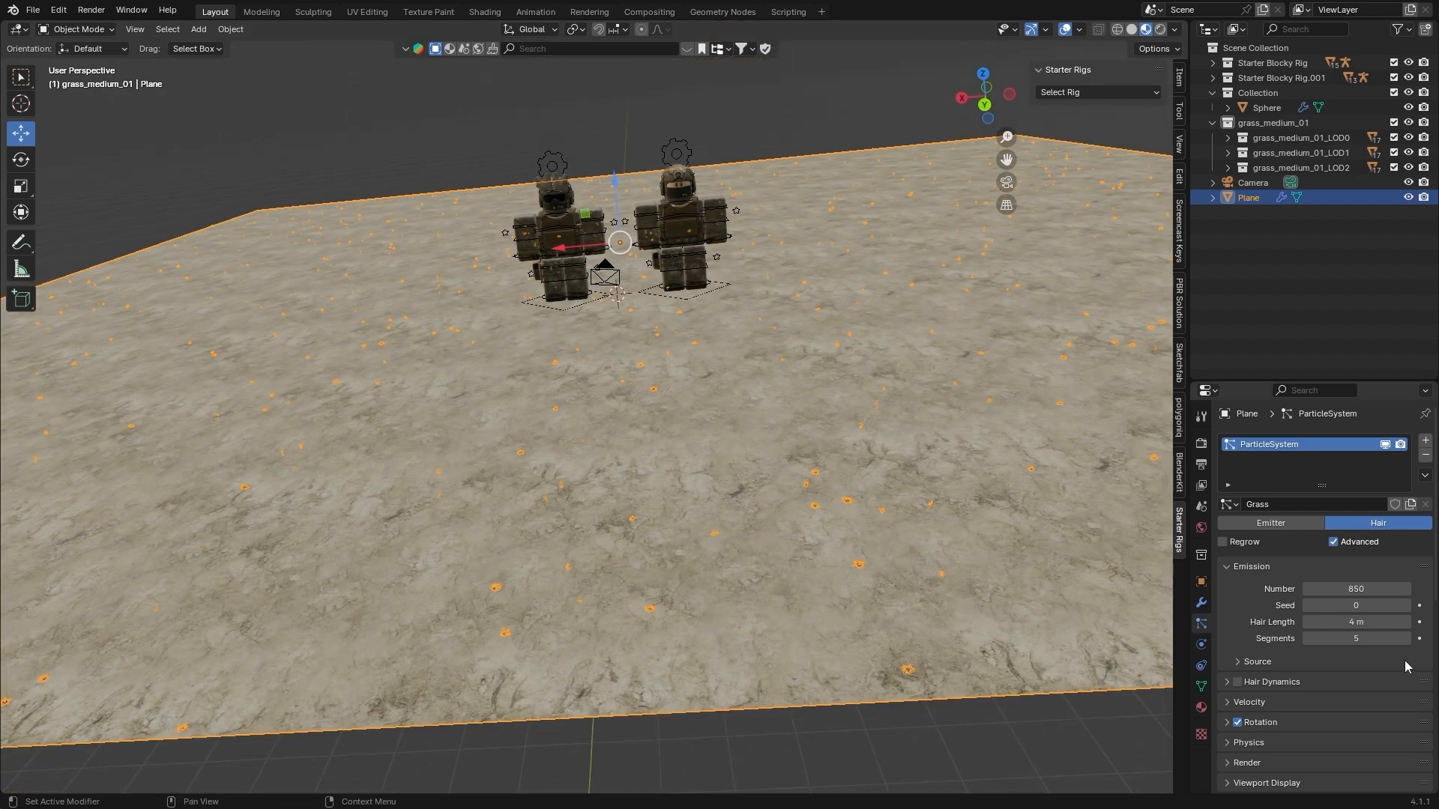
{"action": "left_click_drag", "start_coordinate": [1358, 622], "coordinate": [1406, 623]}
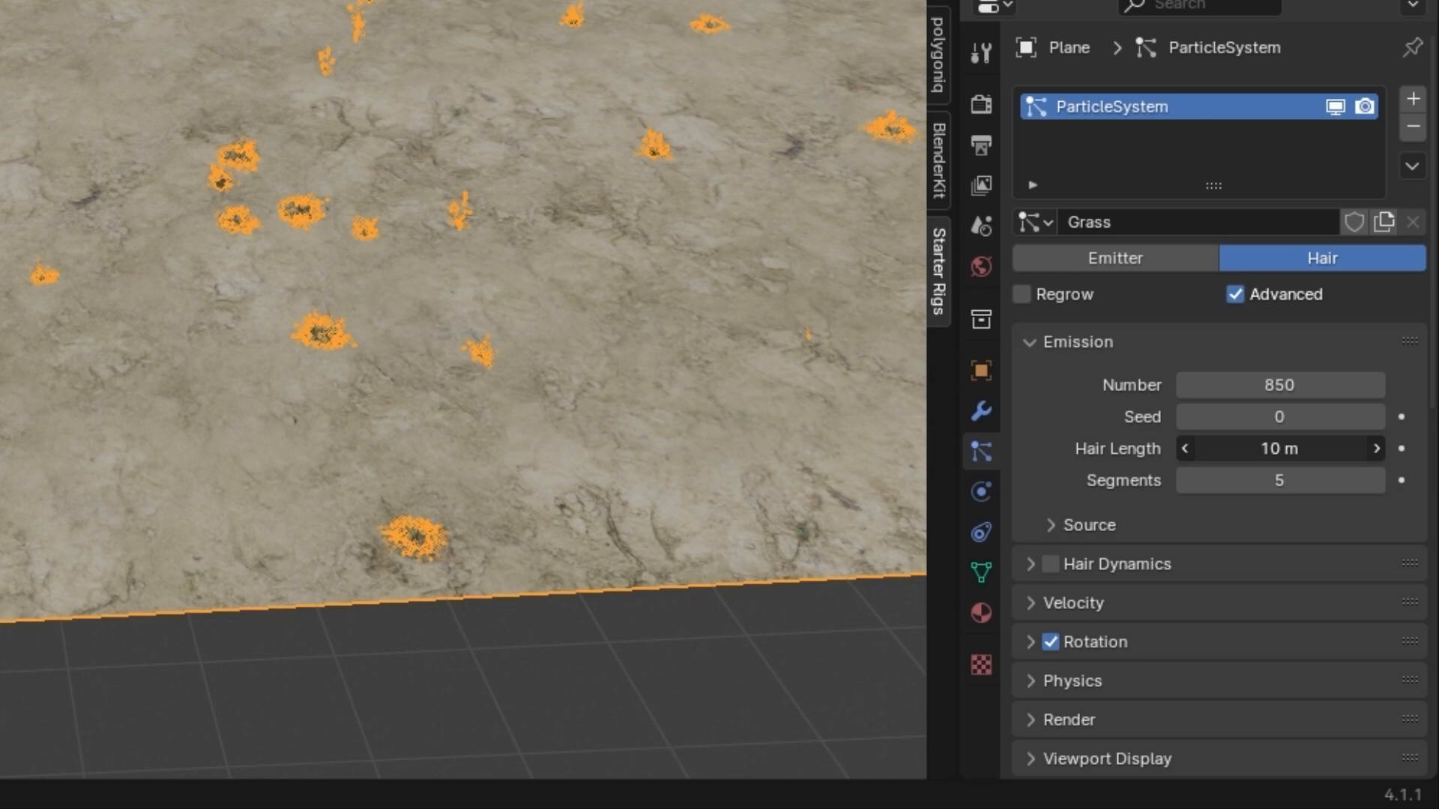
{"action": "left_click", "coordinate": [1272, 442]}
{"action": "type", "text": "30"}
{"action": "key", "text": "Return"}
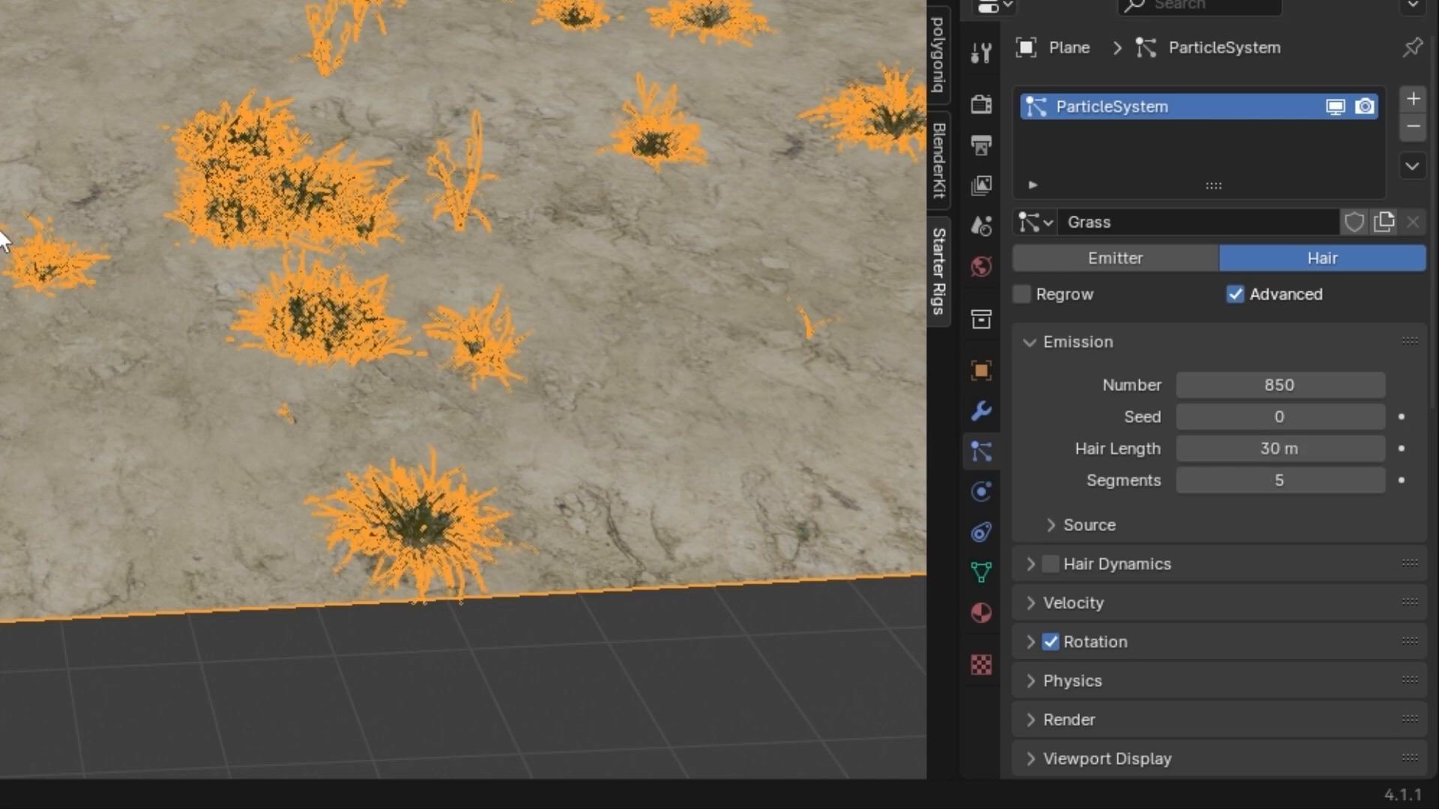
Reduce the grass Hair Length to 26 m and fine-tune it to 27 m
{"action": "middle_click_drag", "start_coordinate": [7, 240], "coordinate": [41, 239]}
{"action": "scroll", "coordinate": [708, 520], "scroll_direction": "down", "scroll_amount": 4}
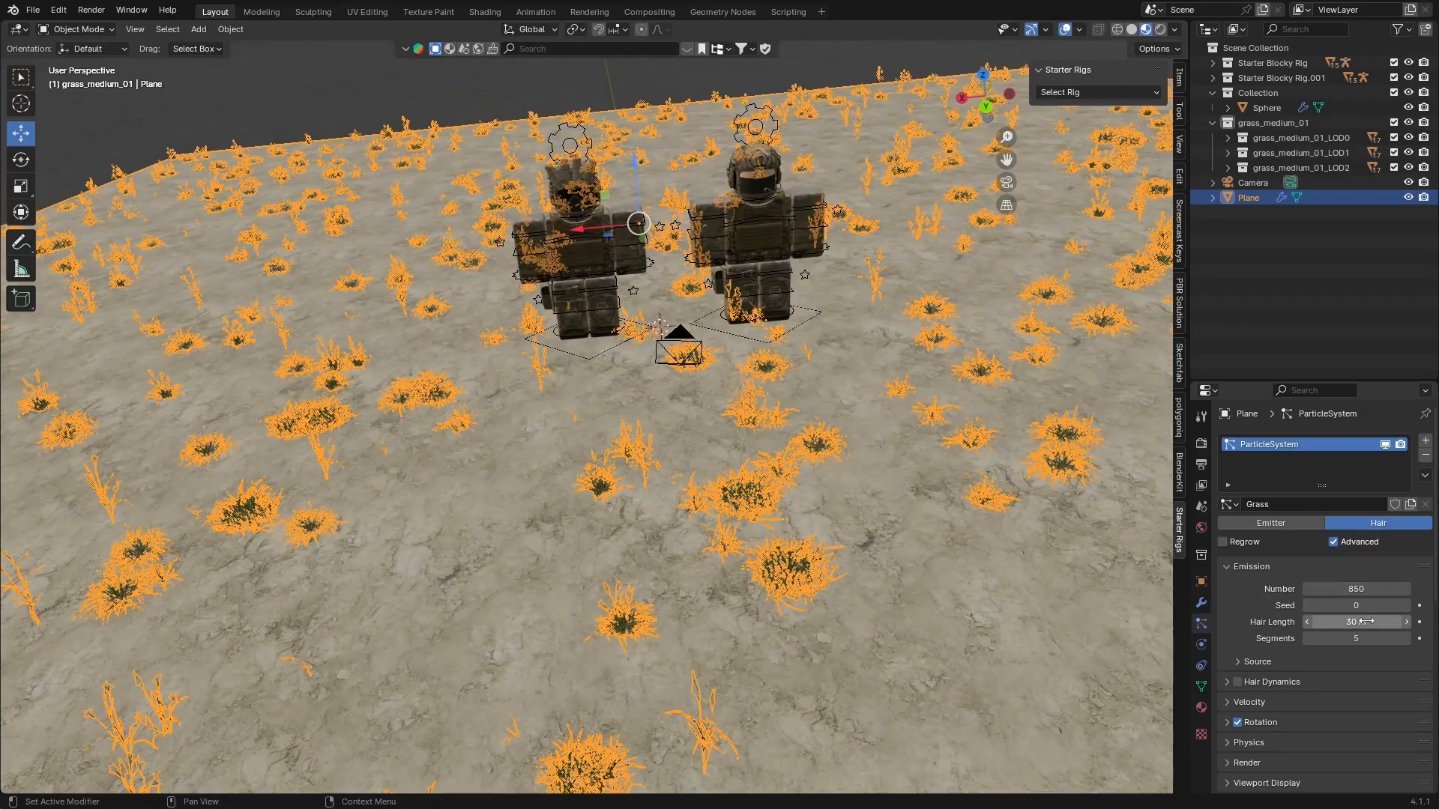
{"action": "left_click", "coordinate": [1338, 615]}
{"action": "type", "text": "26"}
{"action": "key", "text": "Return"}
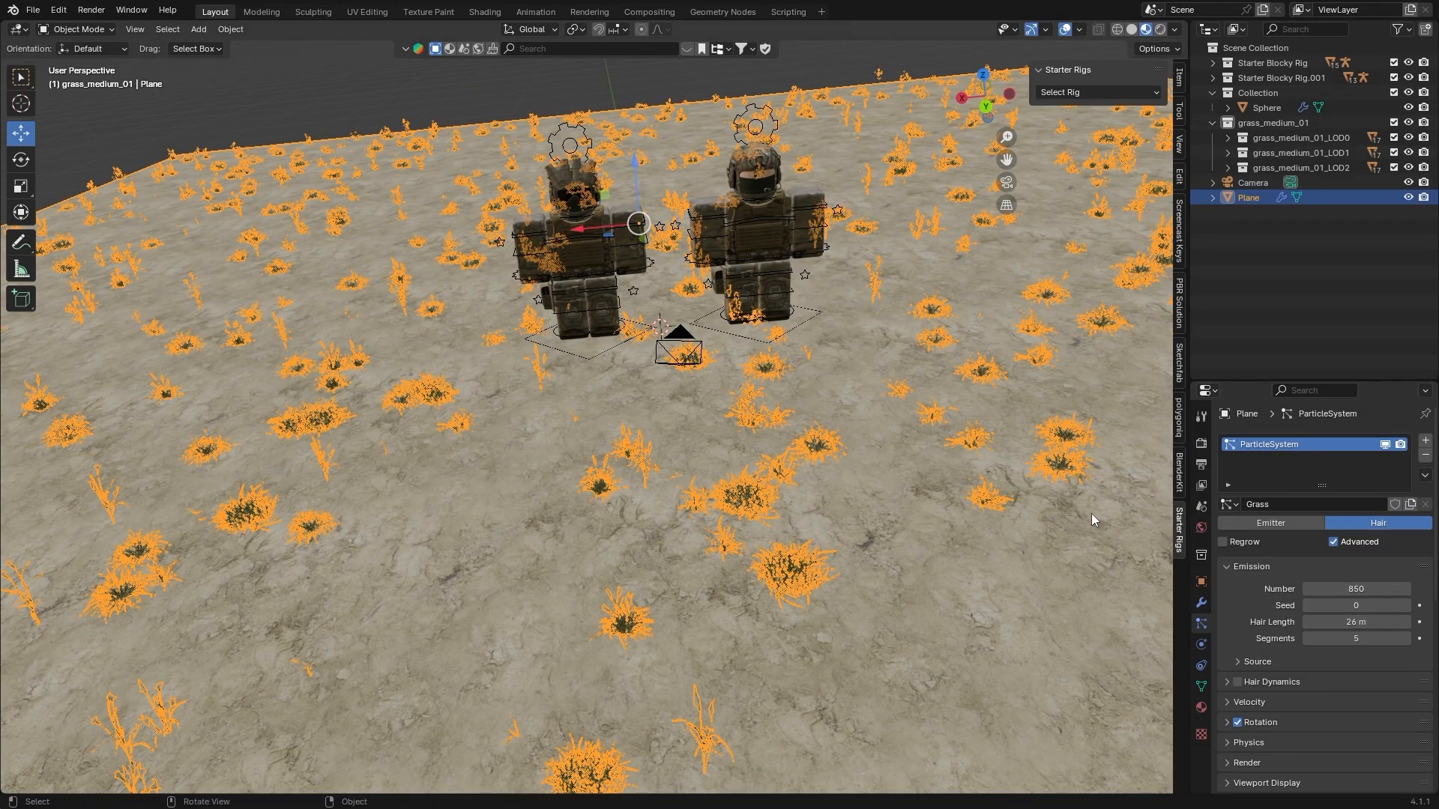
{"action": "key", "text": "Return"}
Try a particle Number of 50000 for the floor's grass and check the coverage
{"action": "mouse_move", "coordinate": [1352, 589]}
{"action": "left_mouse_down"}
{"action": "mouse_move", "coordinate": [1413, 589]}
{"action": "mouse_move", "coordinate": [1353, 589]}
{"action": "left_mouse_up"}
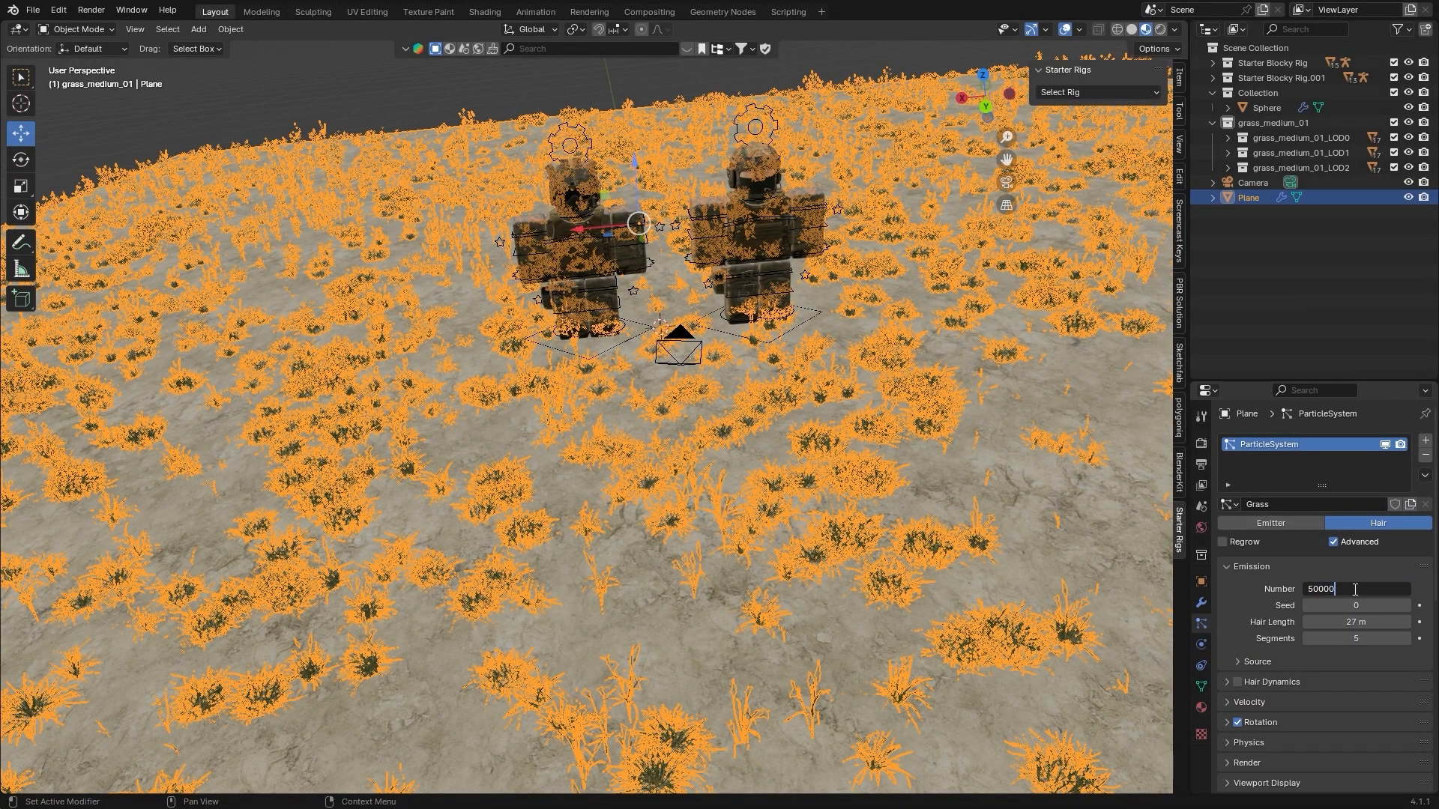
{"action": "key", "text": "Return"}
{"action": "scroll", "coordinate": [669, 277], "scroll_direction": "down", "scroll_amount": 8}
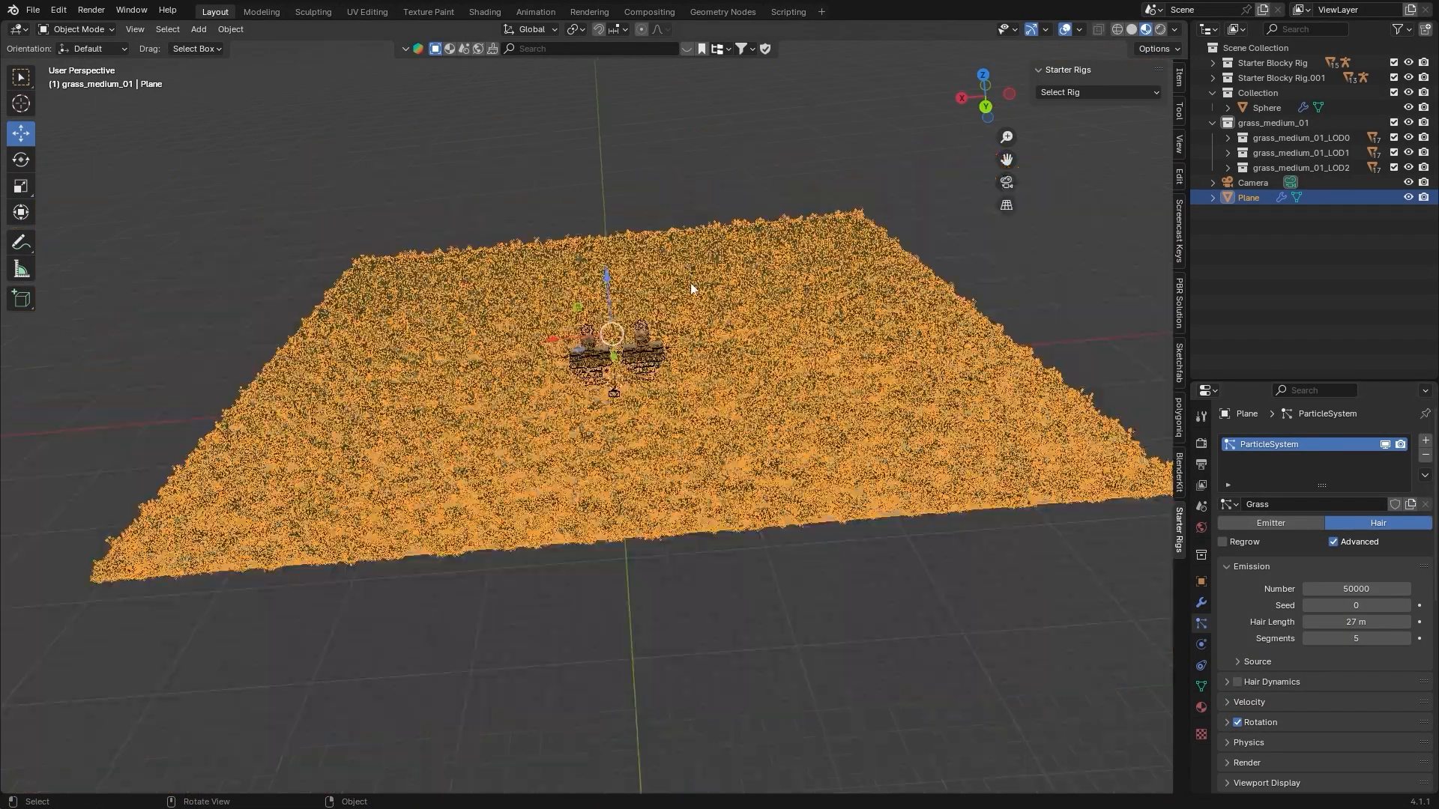
{"action": "middle_click_drag", "start_coordinate": [669, 277], "coordinate": [704, 266]}
{"action": "middle_click_drag", "start_coordinate": [697, 287], "coordinate": [690, 277]}
{"action": "scroll", "coordinate": [690, 276], "scroll_direction": "up", "scroll_amount": 3}
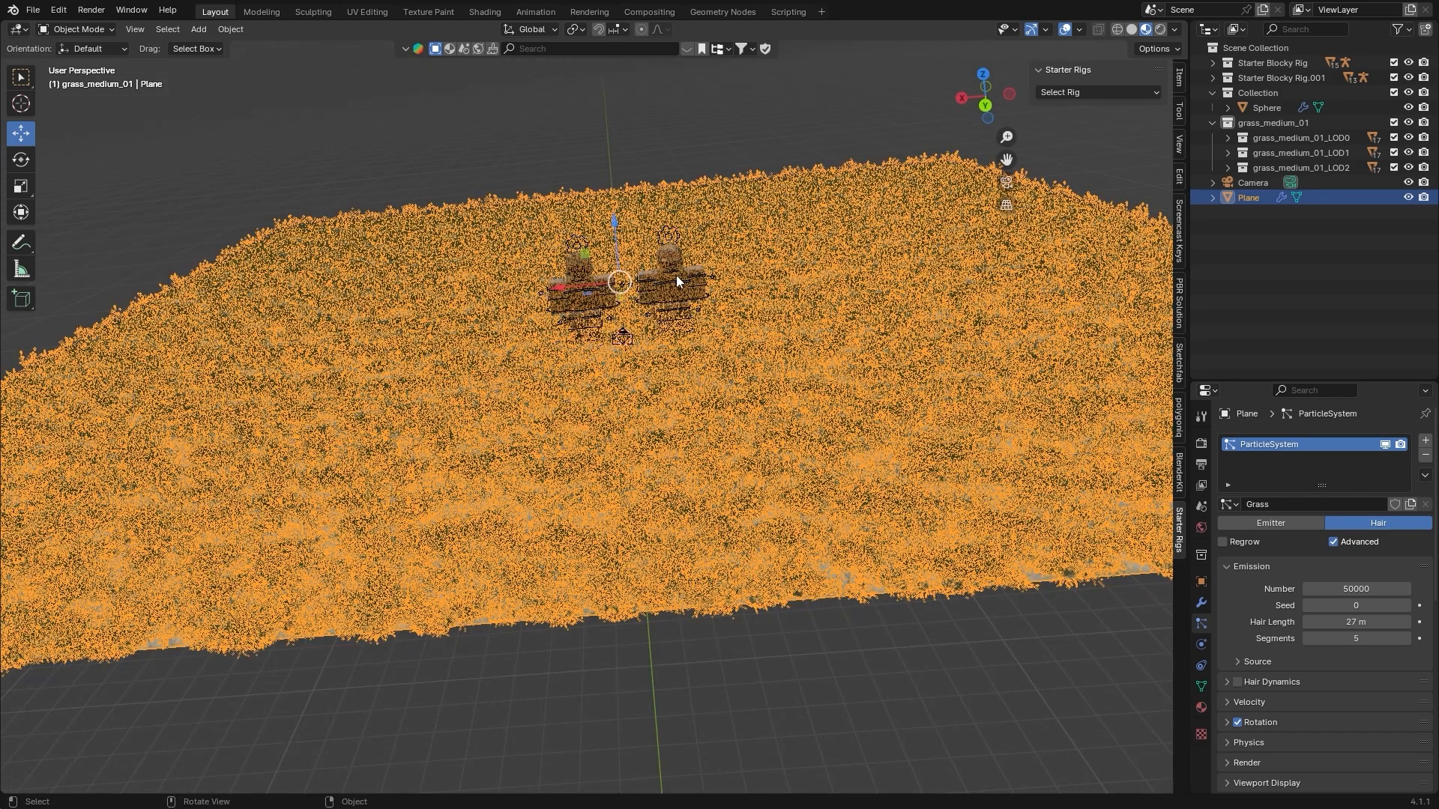
Set the grass particle Number to 5000 with its viewport display switched off, and show the grass again
{"action": "left_click", "coordinate": [1388, 446]}
{"action": "mouse_move", "coordinate": [712, 251]}
{"action": "middle_mouse_down"}
{"action": "mouse_move", "coordinate": [735, 241]}
{"action": "mouse_move", "coordinate": [757, 304]}
{"action": "mouse_move", "coordinate": [861, 281]}
{"action": "mouse_move", "coordinate": [789, 286]}
{"action": "mouse_move", "coordinate": [794, 272]}
{"action": "mouse_move", "coordinate": [799, 299]}
{"action": "mouse_move", "coordinate": [753, 209]}
{"action": "mouse_move", "coordinate": [726, 245]}
{"action": "middle_mouse_up"}
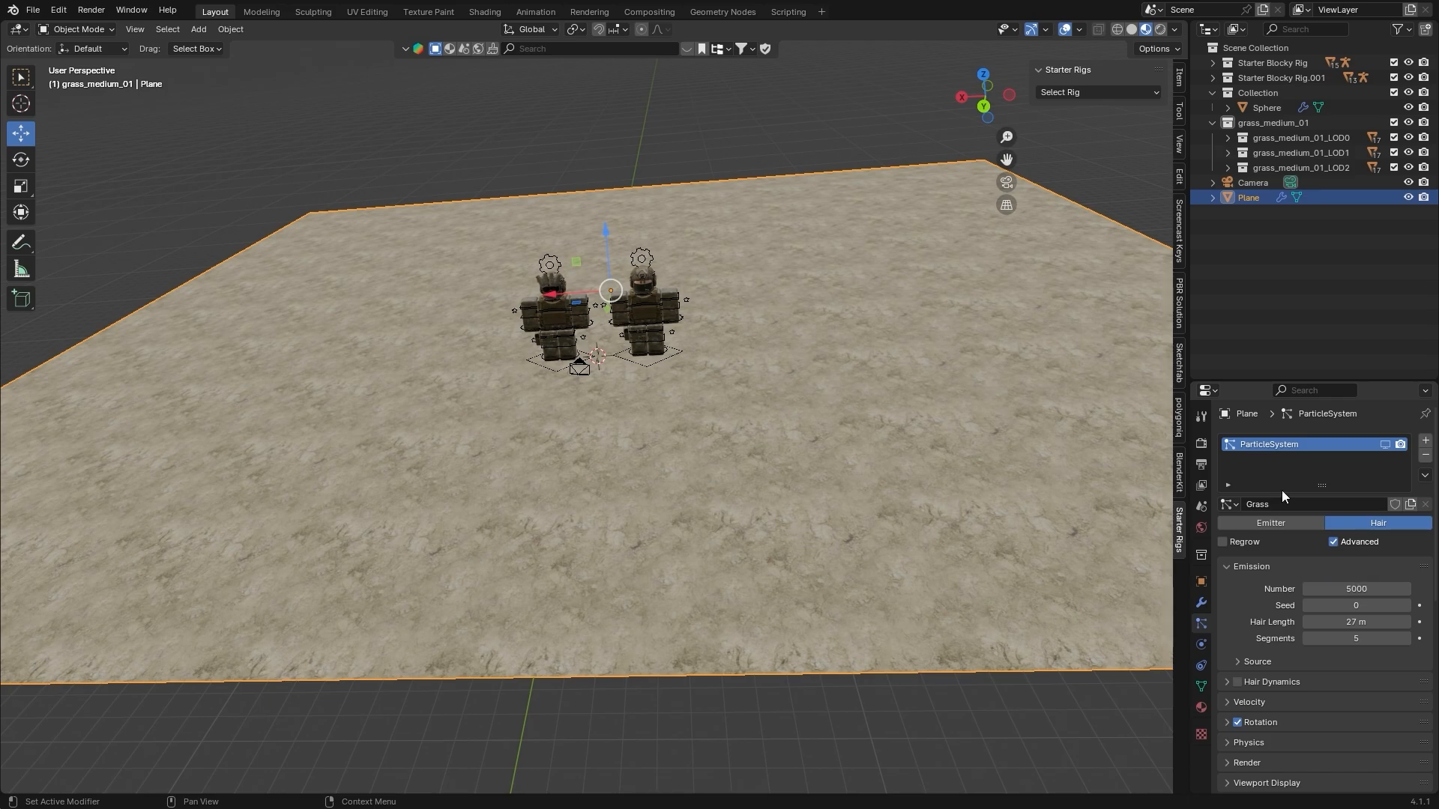
{"action": "left_click", "coordinate": [1384, 444]}
{"action": "middle_click_drag", "start_coordinate": [660, 419], "coordinate": [767, 129]}
{"action": "left_click", "coordinate": [767, 128]}
{"action": "middle_click_drag", "start_coordinate": [753, 178], "coordinate": [771, 199]}
{"action": "scroll", "coordinate": [770, 199], "scroll_direction": "up", "scroll_amount": 5}
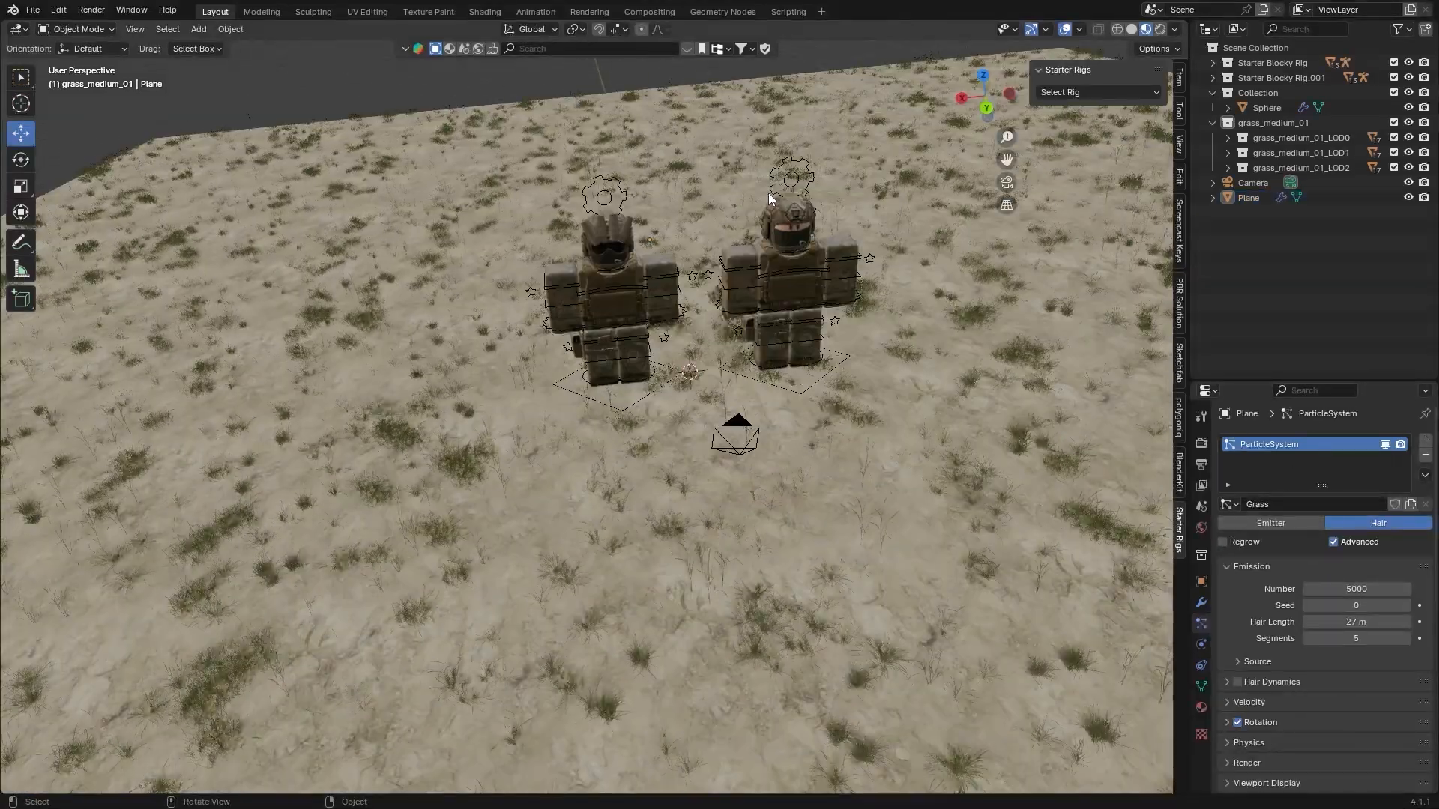
{"action": "scroll", "coordinate": [1001, 385], "scroll_direction": "down", "scroll_amount": 4}
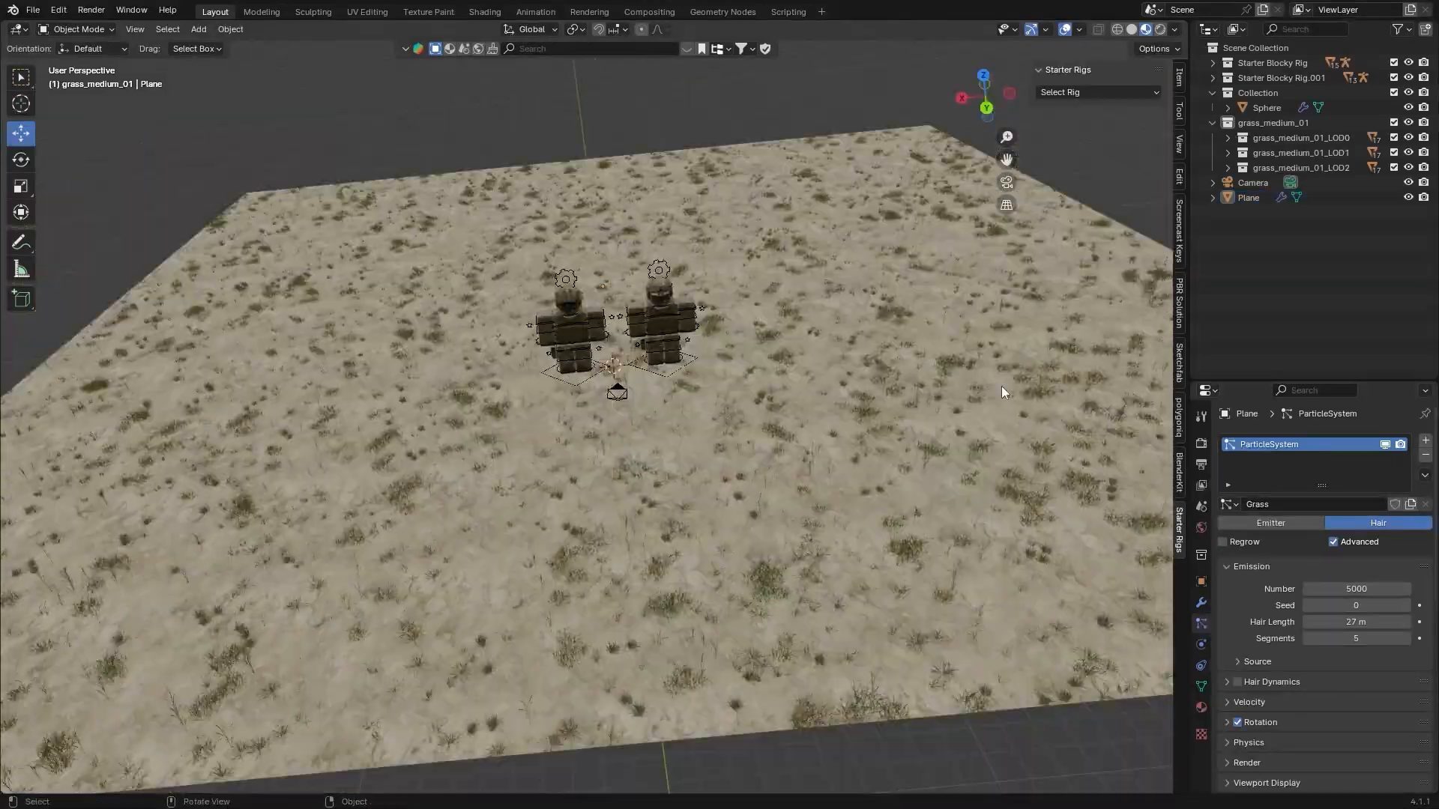
Select the floor plane and add a new vertex group to its mesh
{"action": "left_click", "coordinate": [757, 335]}
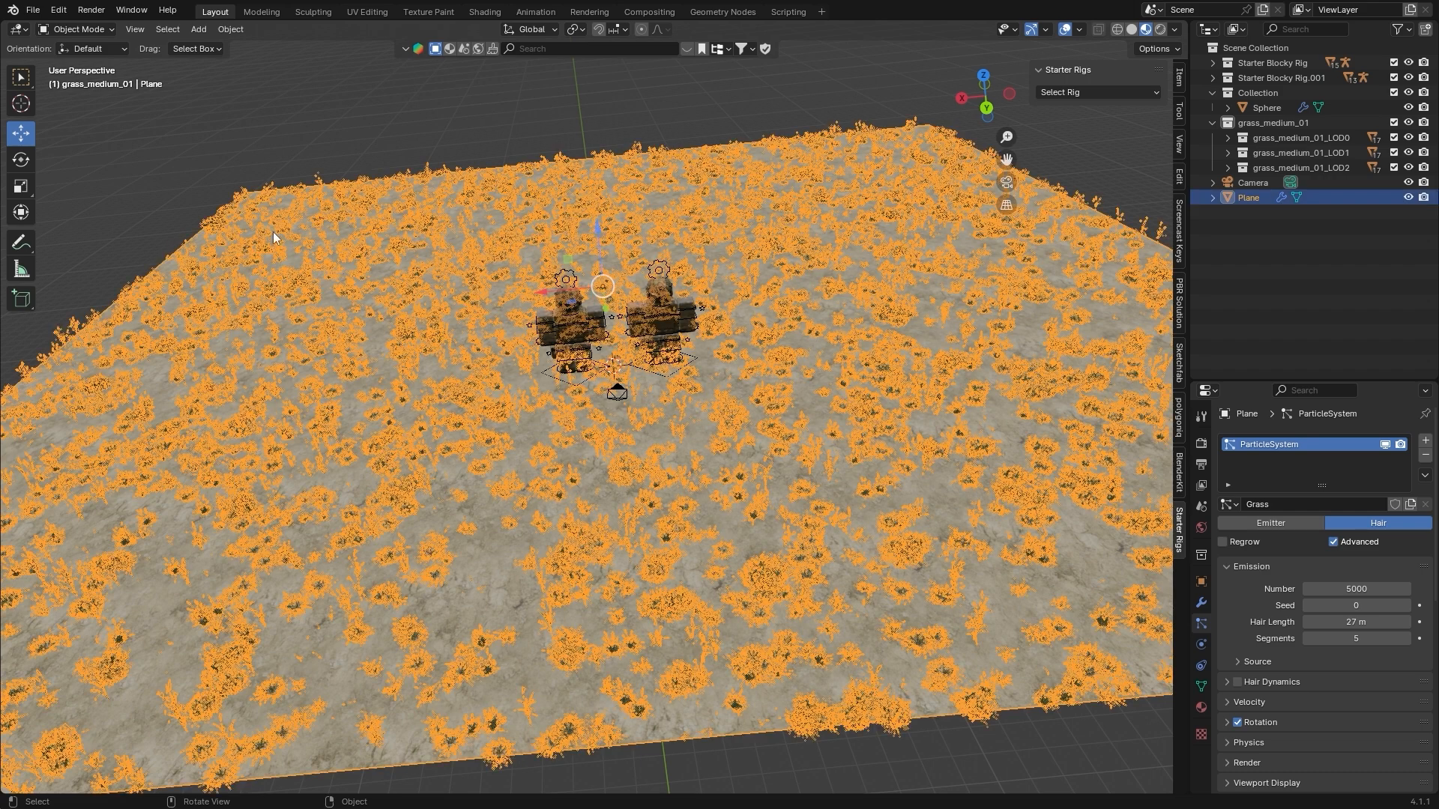
{"action": "left_click", "coordinate": [1201, 686]}
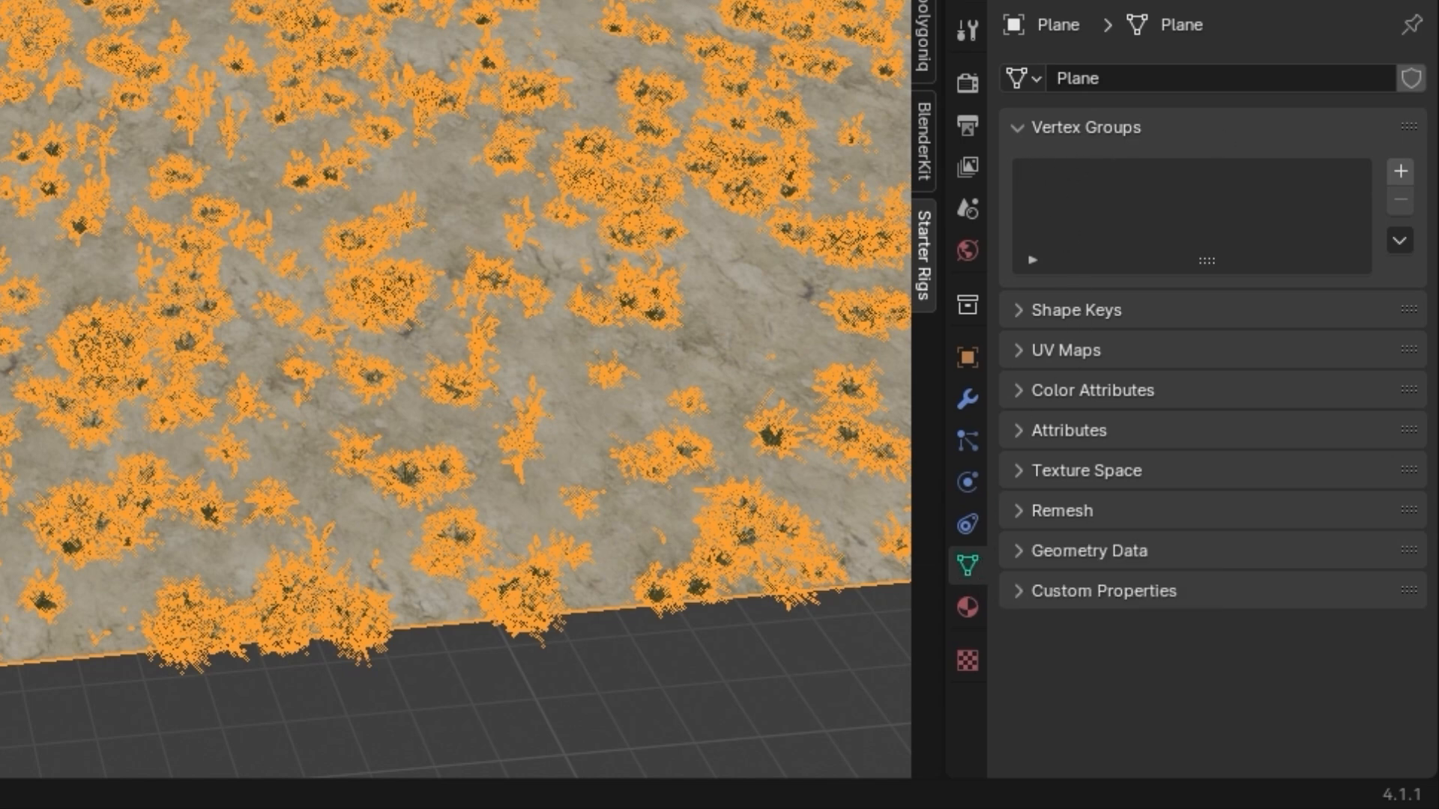
{"action": "left_click", "coordinate": [1400, 172]}
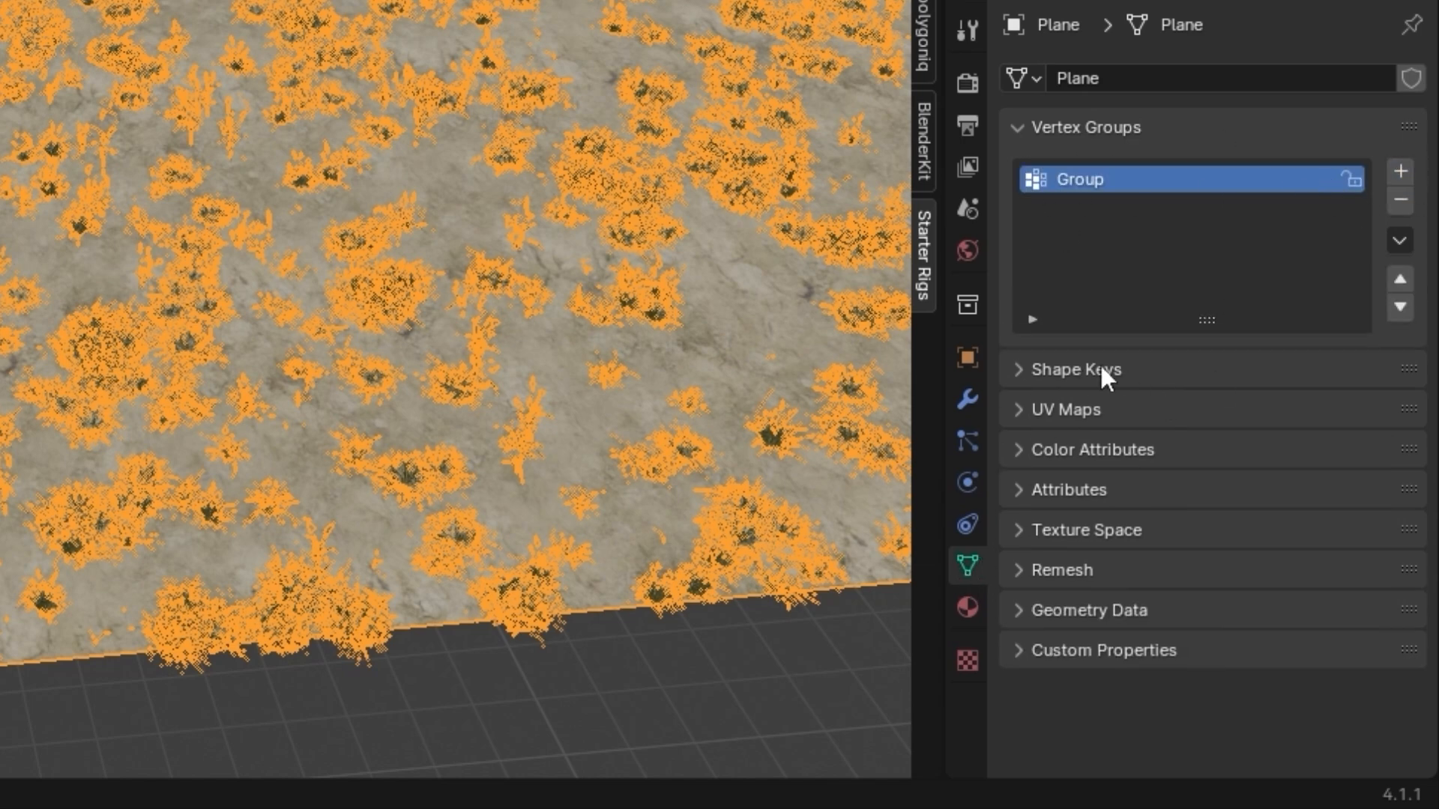
Assign the vertex group named Group as the Density group of the floor's grass particle system
{"action": "left_click", "coordinate": [966, 442]}
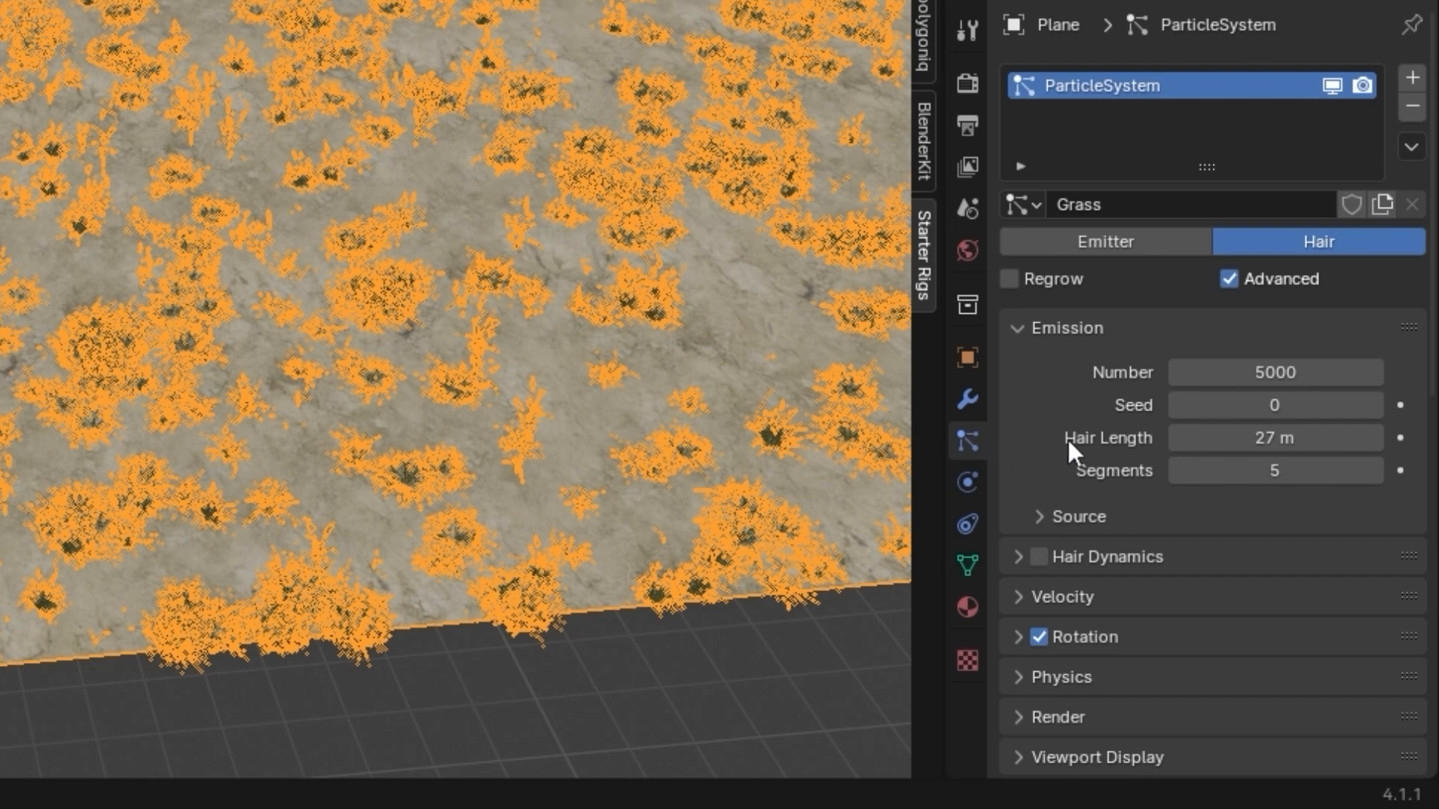
{"action": "scroll", "coordinate": [1117, 440], "scroll_direction": "down", "scroll_amount": 12}
{"action": "left_click", "coordinate": [1067, 402]}
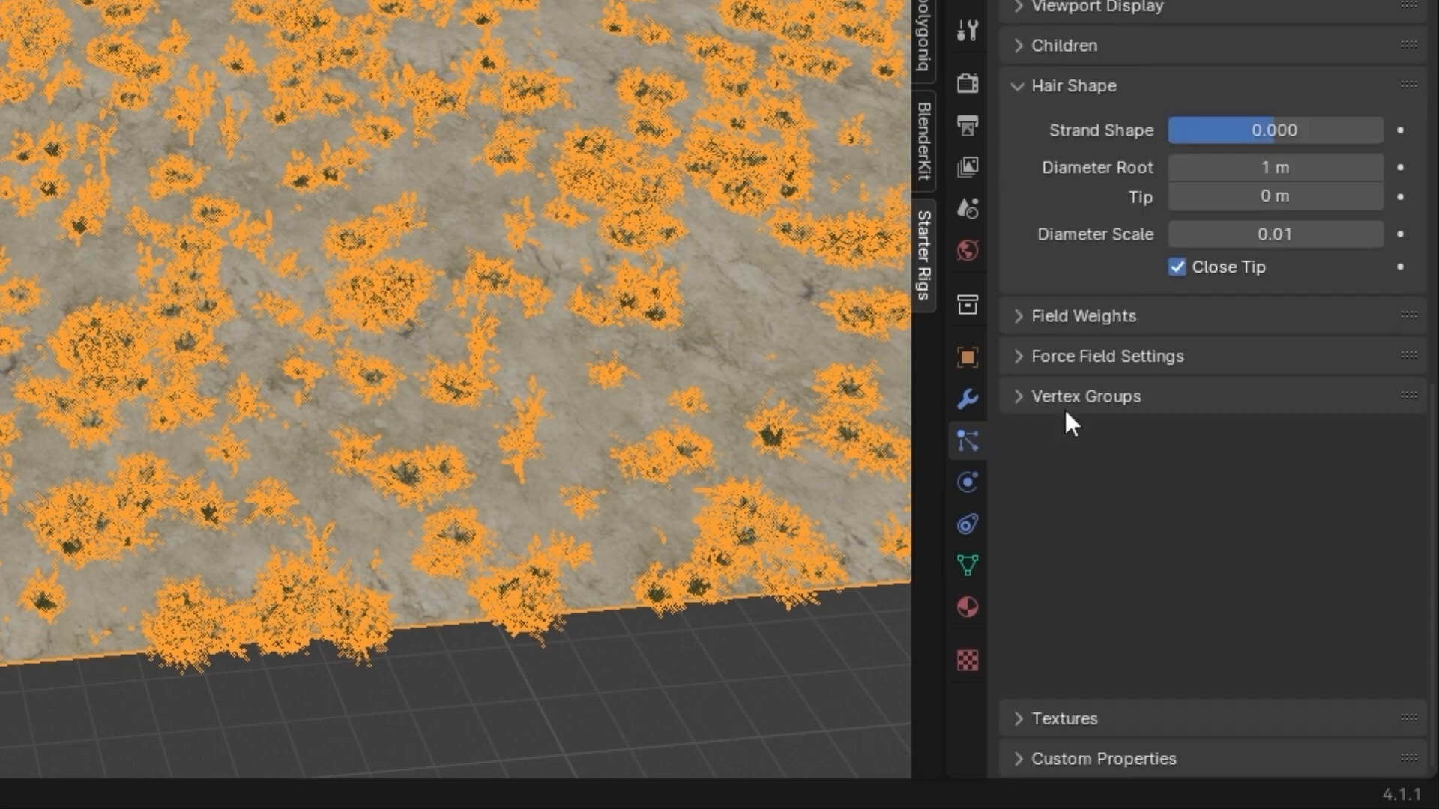
{"action": "left_click", "coordinate": [1088, 679]}
{"action": "scroll", "coordinate": [1109, 652], "scroll_direction": "down", "scroll_amount": 5}
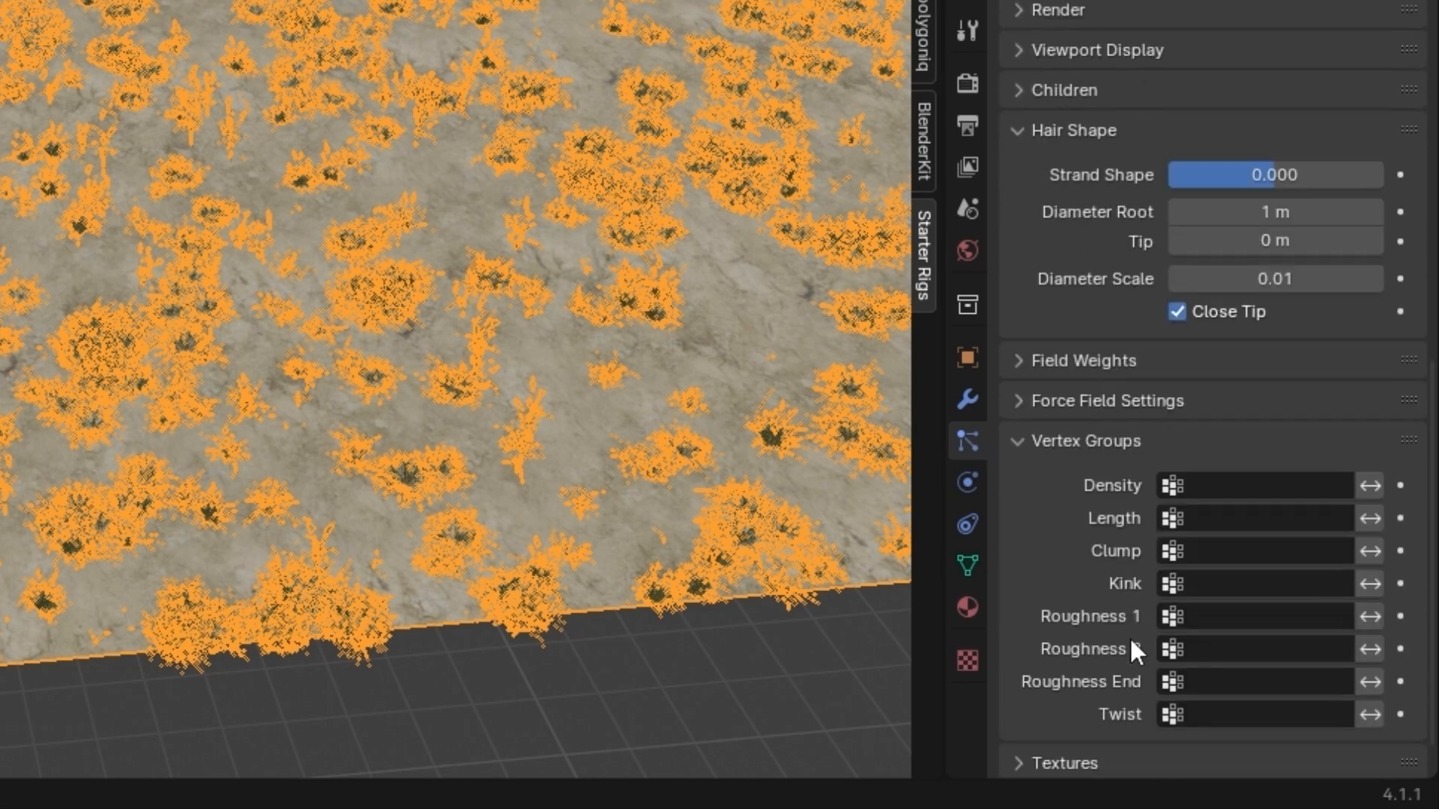
{"action": "left_click", "coordinate": [1220, 488]}
{"action": "left_click", "coordinate": [1115, 176]}
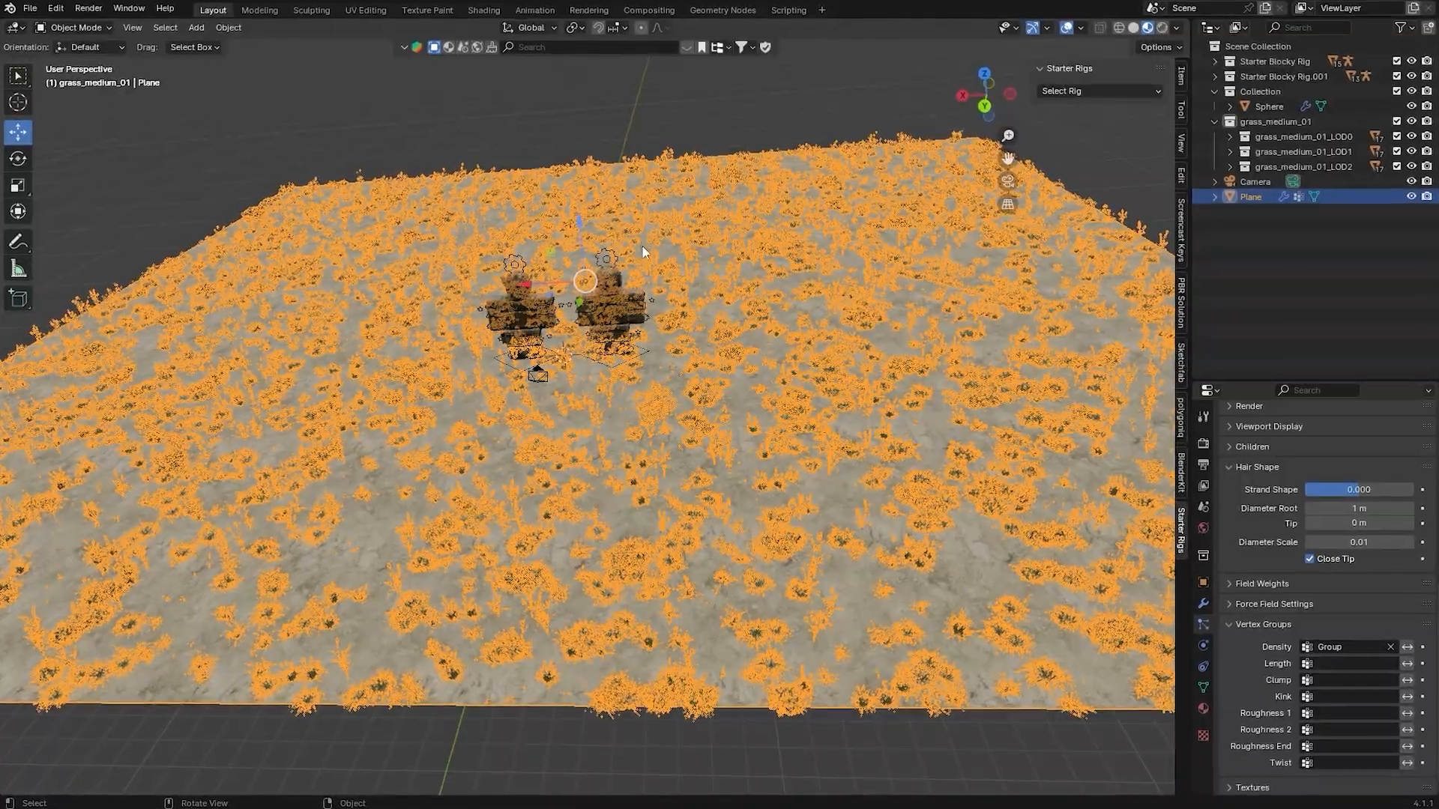
Weight-paint the floor's Group with a 0.923 weight brush in bands along the far edge behind the characters
{"action": "scroll", "coordinate": [651, 273], "scroll_direction": "up", "scroll_amount": 2}
{"action": "left_click", "coordinate": [92, 28]}
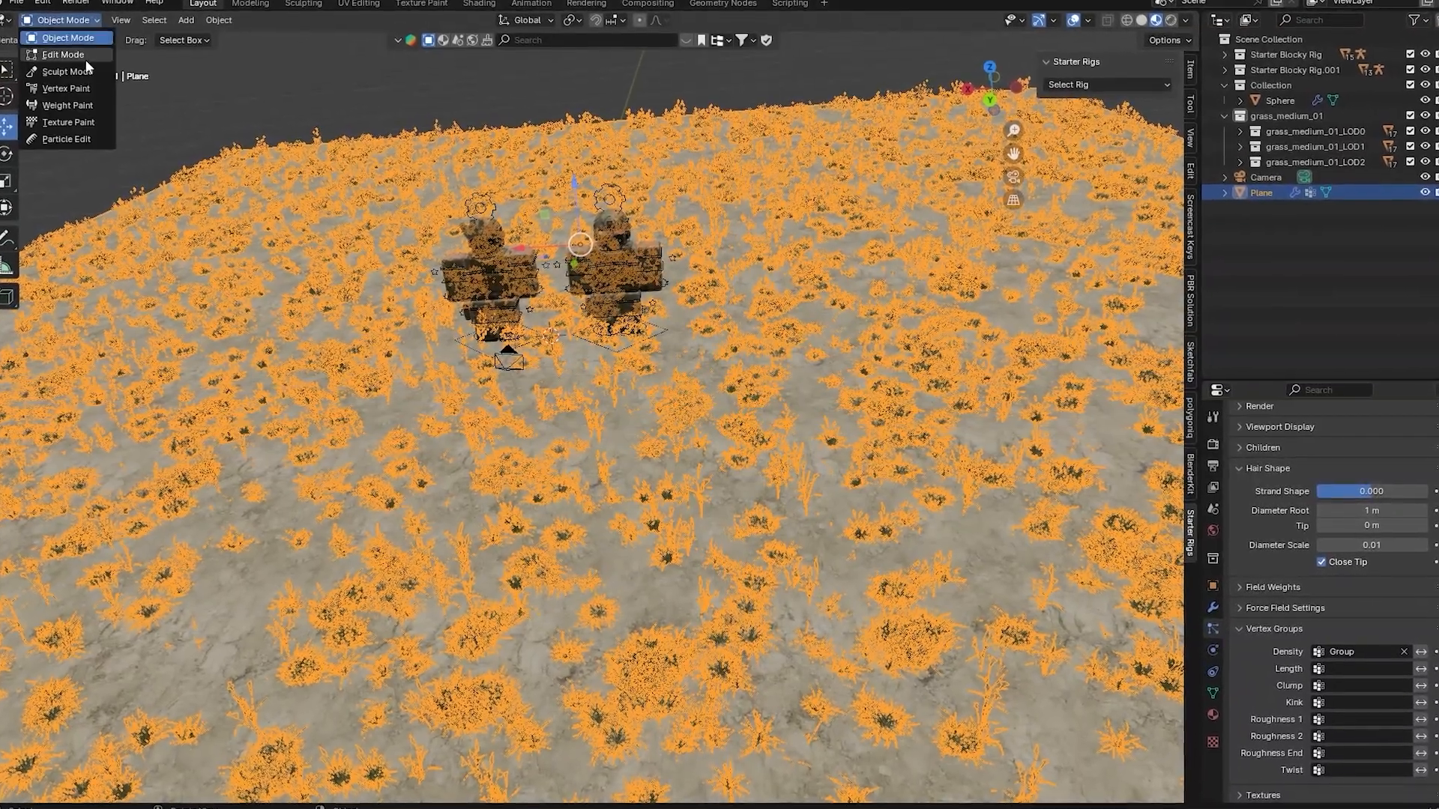
{"action": "left_click", "coordinate": [69, 104]}
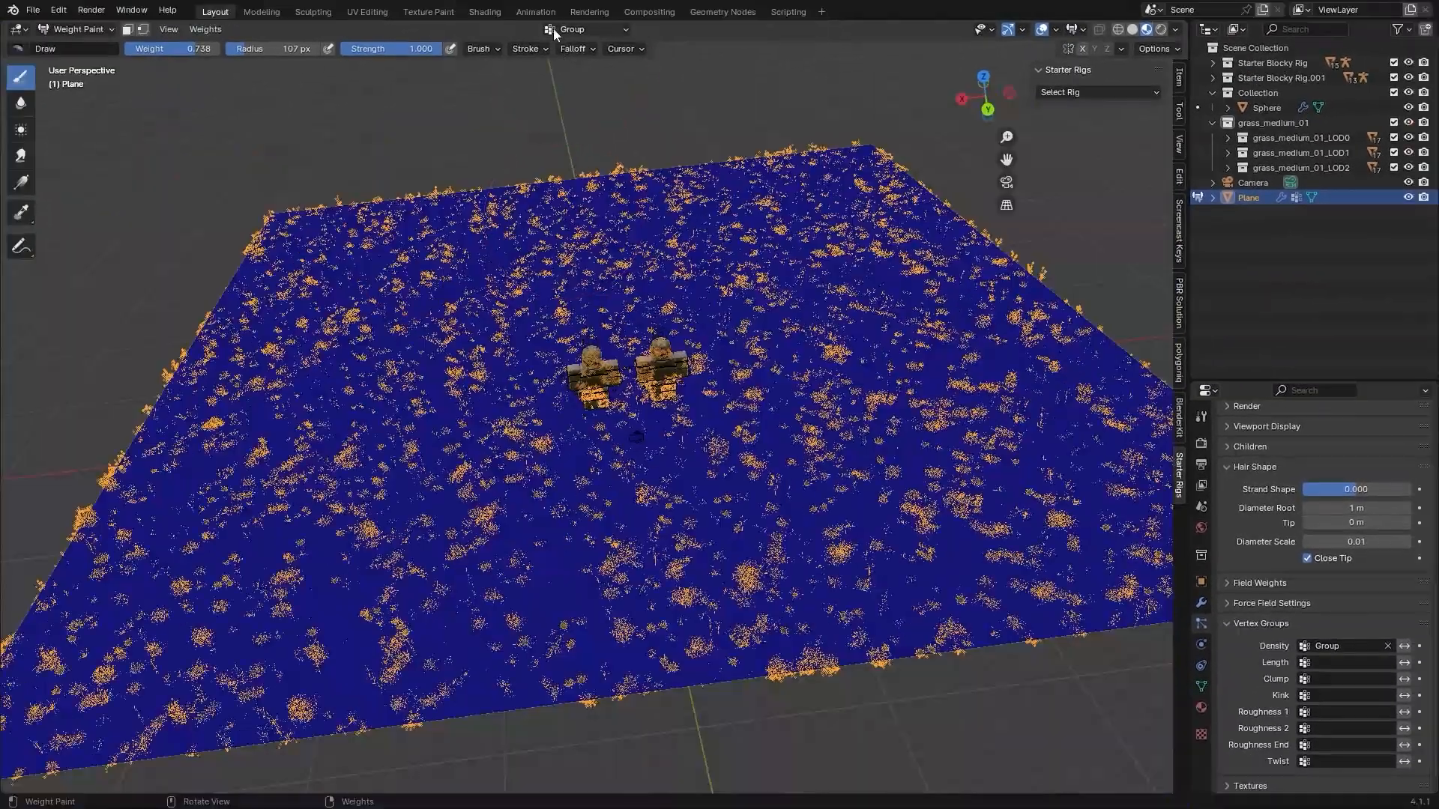
{"action": "left_click", "coordinate": [553, 28]}
{"action": "mouse_move", "coordinate": [427, 244]}
{"action": "left_mouse_down"}
{"action": "mouse_move", "coordinate": [247, 353]}
{"action": "mouse_move", "coordinate": [524, 231]}
{"action": "mouse_move", "coordinate": [964, 265]}
{"action": "mouse_move", "coordinate": [660, 154]}
{"action": "mouse_move", "coordinate": [997, 112]}
{"action": "left_mouse_up"}
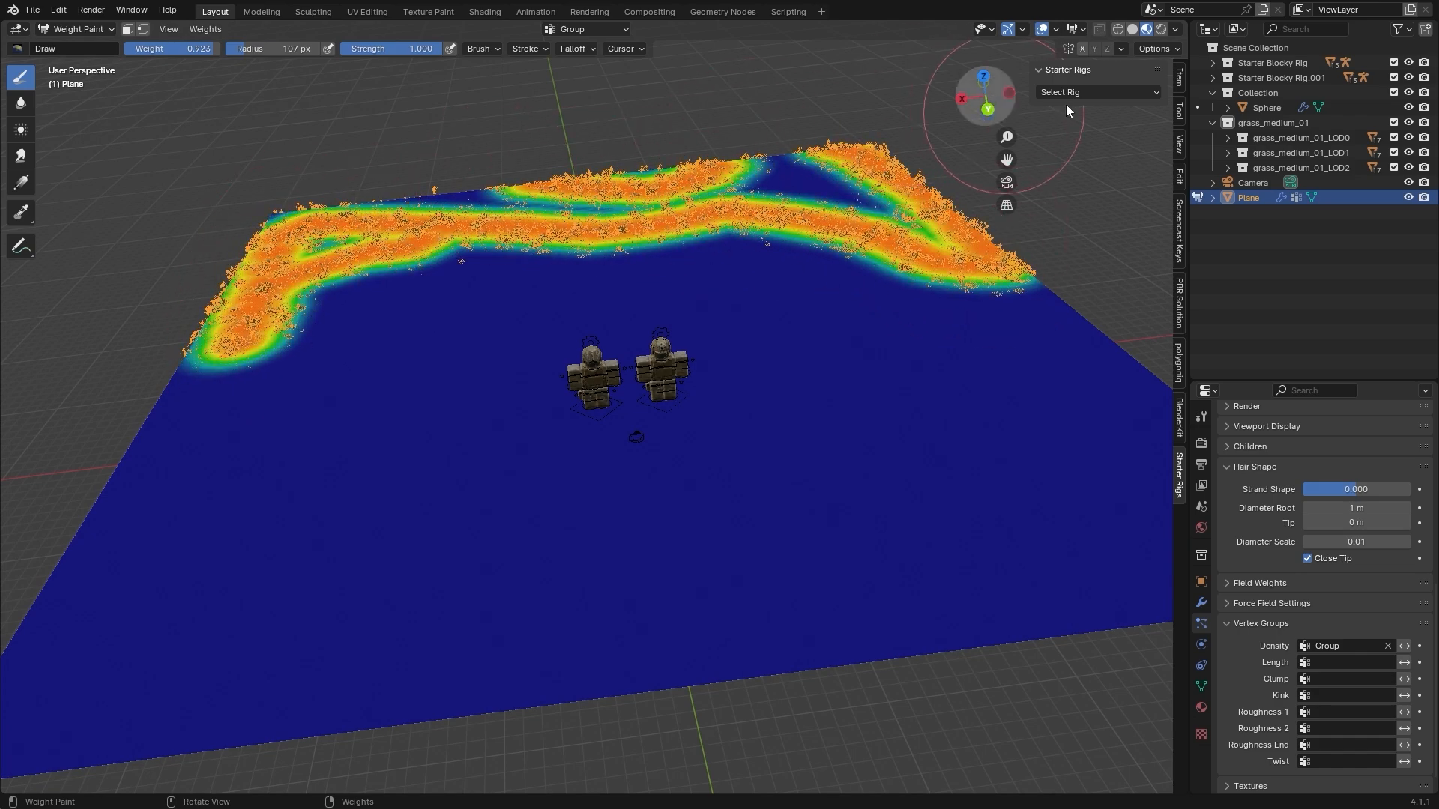
Extend the painted grass weights over more of the floor around and behind the two characters
{"action": "left_click", "coordinate": [984, 75]}
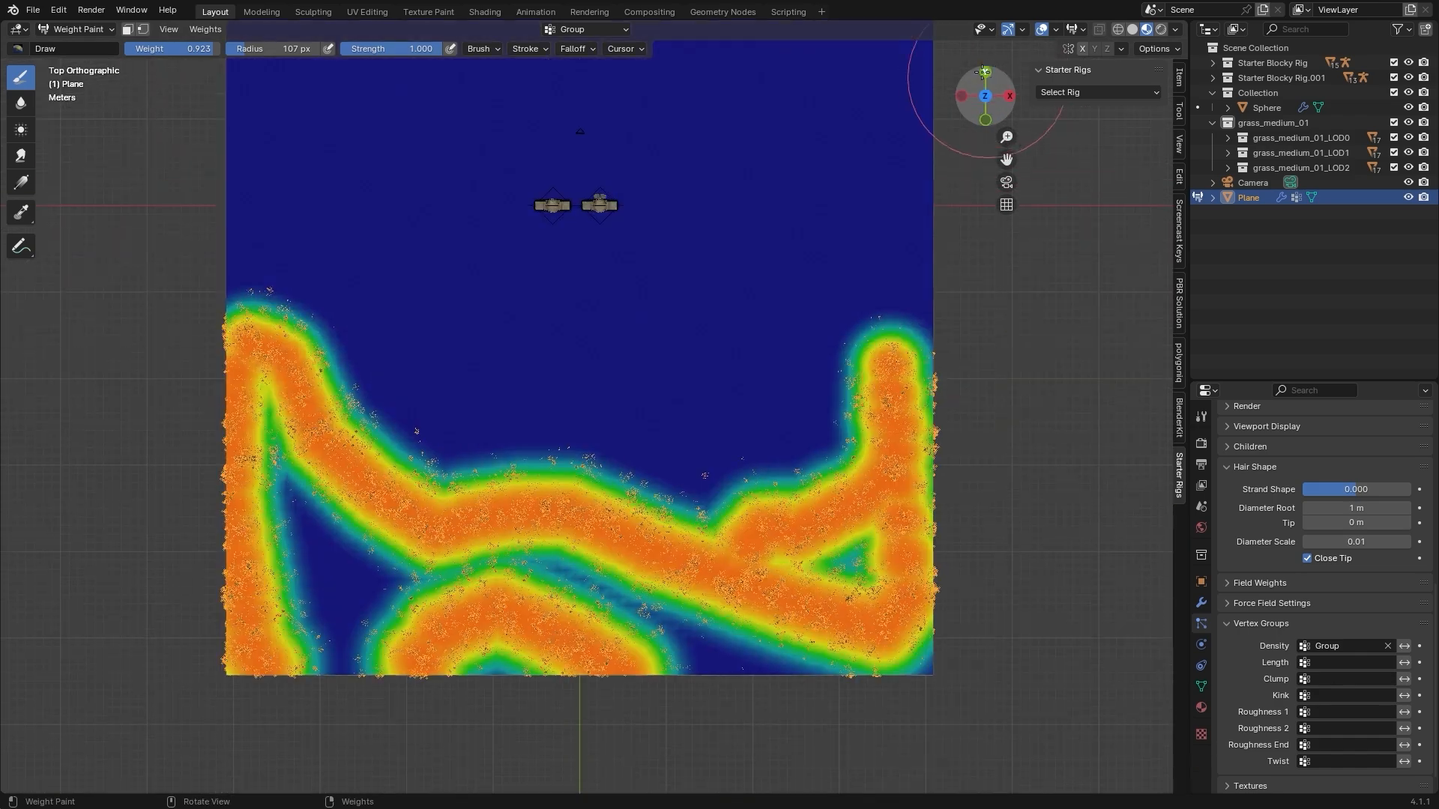
{"action": "scroll", "coordinate": [698, 206], "scroll_direction": "down", "scroll_amount": 3}
{"action": "mouse_move", "coordinate": [461, 526]}
{"action": "left_mouse_down"}
{"action": "mouse_move", "coordinate": [488, 488]}
{"action": "mouse_move", "coordinate": [459, 328]}
{"action": "left_mouse_up"}
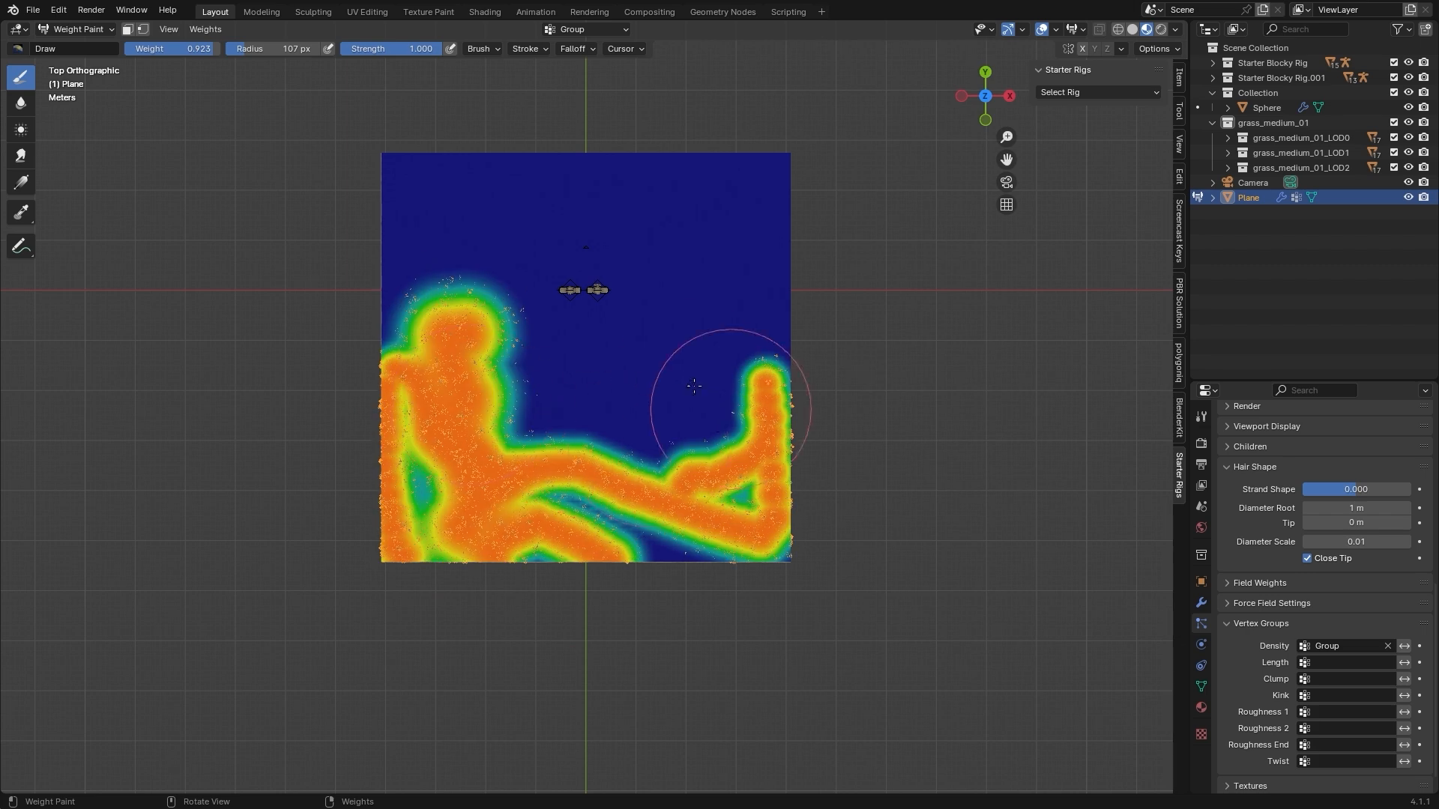
{"action": "left_click_drag", "start_coordinate": [704, 391], "coordinate": [738, 244]}
{"action": "left_click_drag", "start_coordinate": [667, 411], "coordinate": [588, 393]}
{"action": "left_click", "coordinate": [508, 364]}
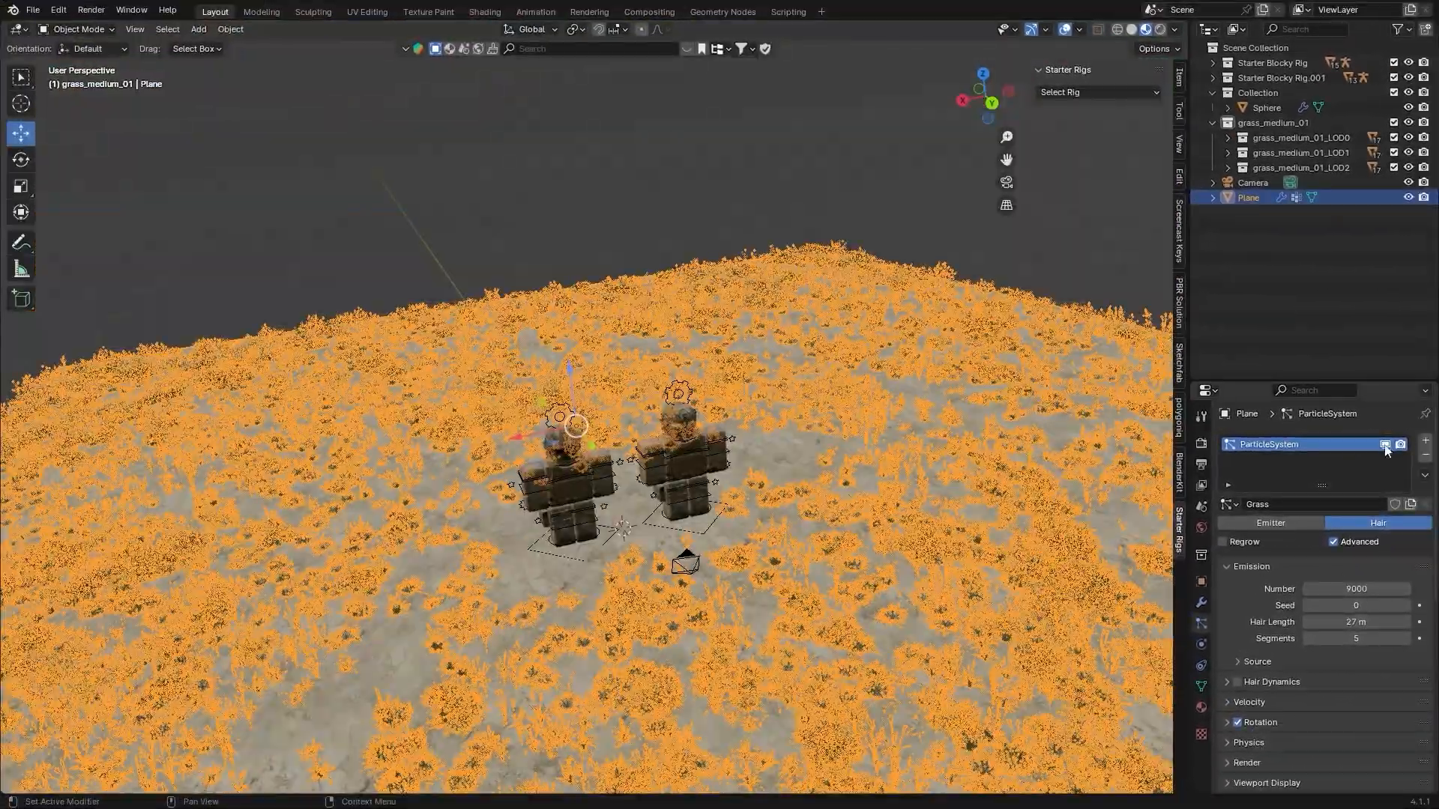
Turn off the viewport display of the floor's grass particle system
{"action": "left_click", "coordinate": [1384, 445]}
{"action": "scroll", "coordinate": [785, 376], "scroll_direction": "down", "scroll_amount": 3}
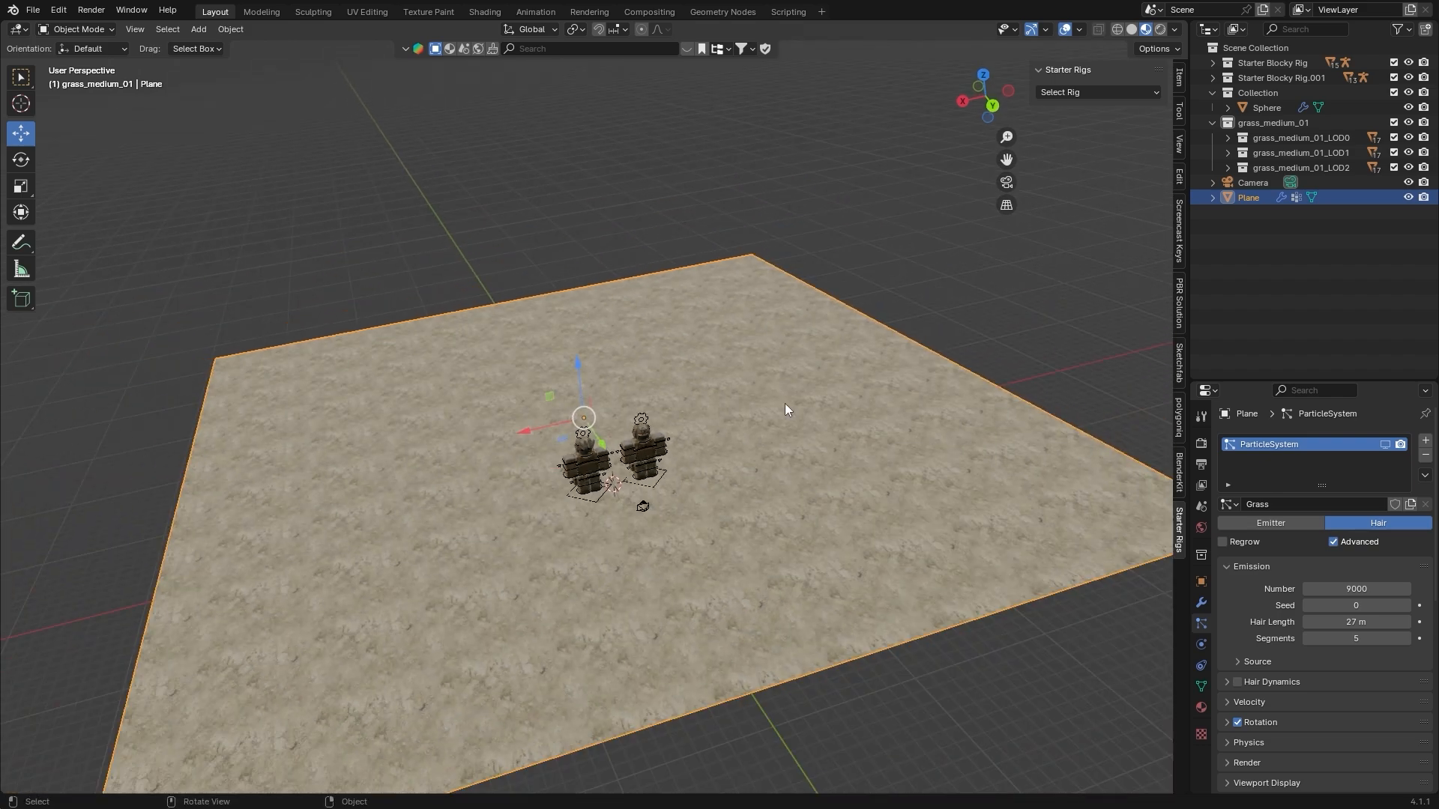
{"action": "middle_click_drag", "start_coordinate": [785, 403], "coordinate": [741, 355]}
{"action": "scroll", "coordinate": [744, 404], "scroll_direction": "up", "scroll_amount": 3}
{"action": "scroll", "coordinate": [749, 389], "scroll_direction": "down", "scroll_amount": 2}
{"action": "scroll", "coordinate": [746, 388], "scroll_direction": "up", "scroll_amount": 4}
Sculpt uneven dunes across the floor plane with the Draw brush at 0.500 strength, using radii of 76 px and 111 px
{"action": "left_click", "coordinate": [67, 29]}
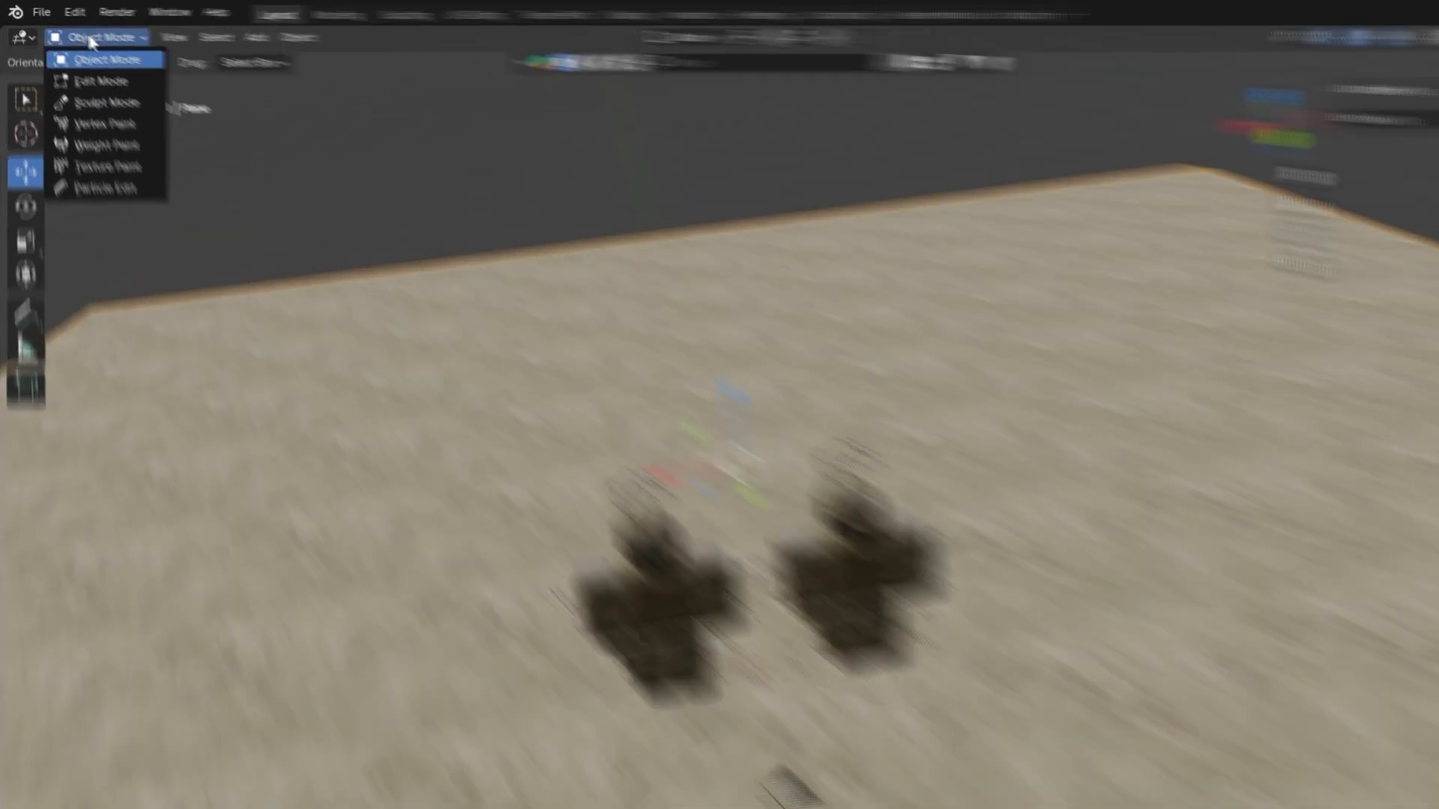
{"action": "left_click", "coordinate": [76, 78]}
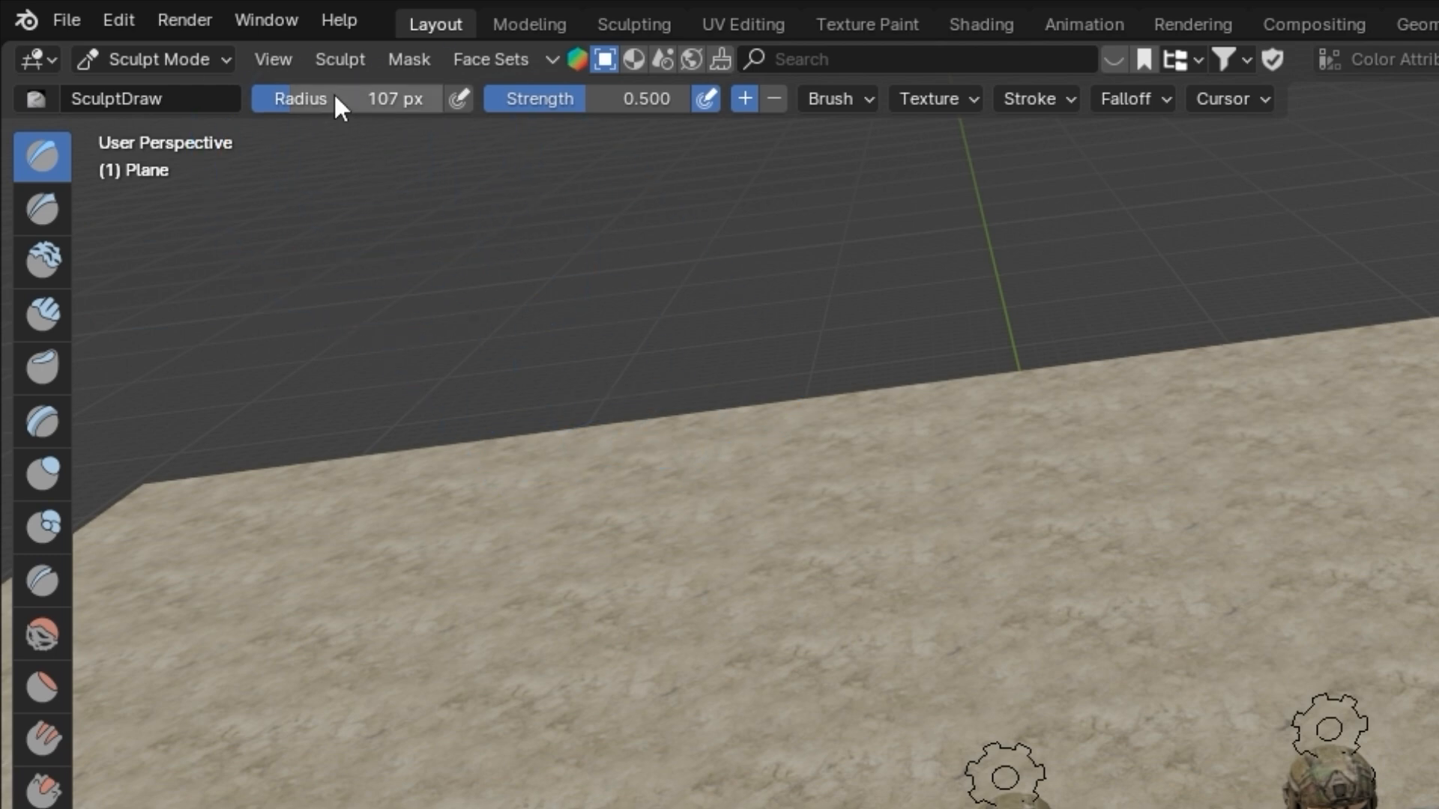
{"action": "left_click_drag", "start_coordinate": [352, 98], "coordinate": [315, 98]}
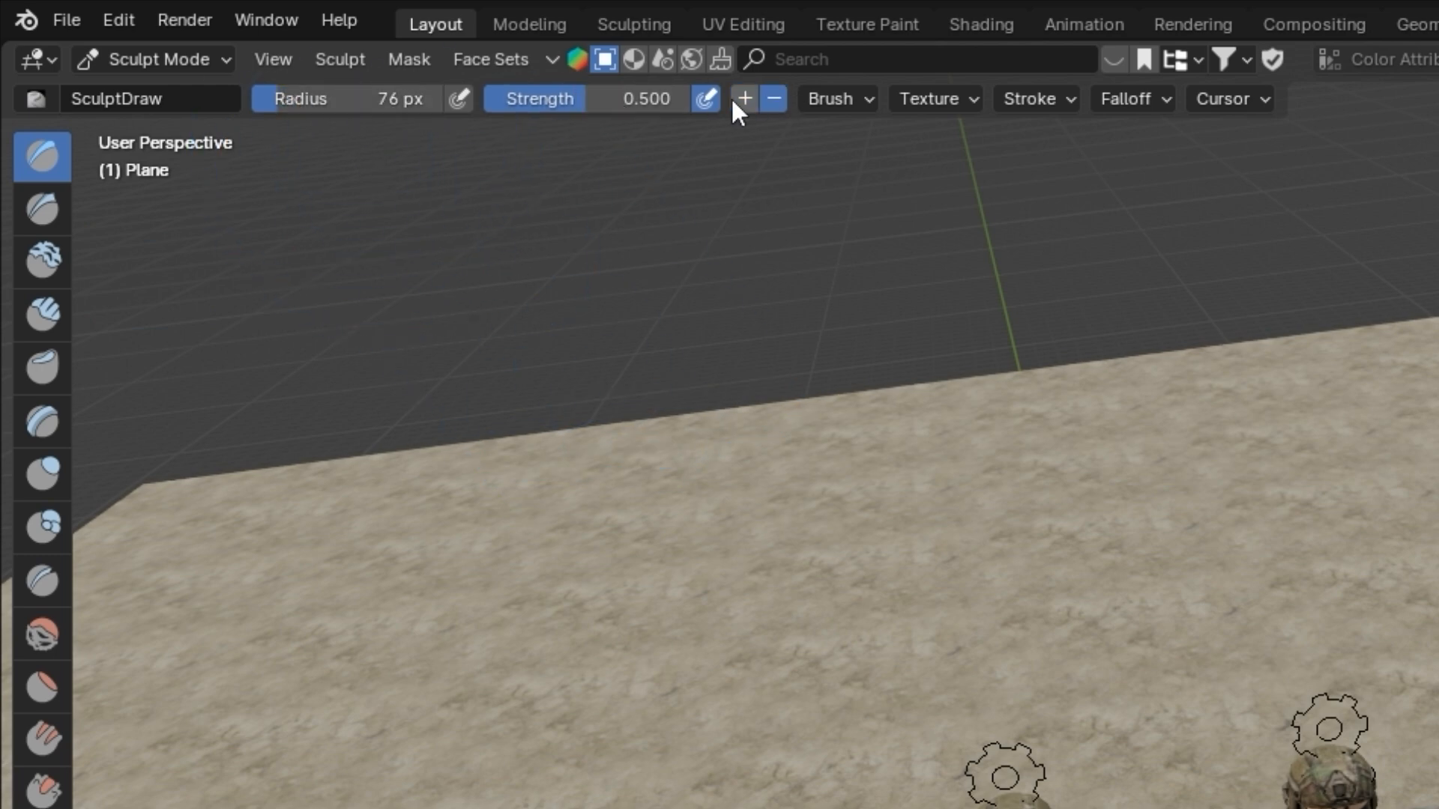
{"action": "scroll", "coordinate": [834, 428], "scroll_direction": "down", "scroll_amount": 3}
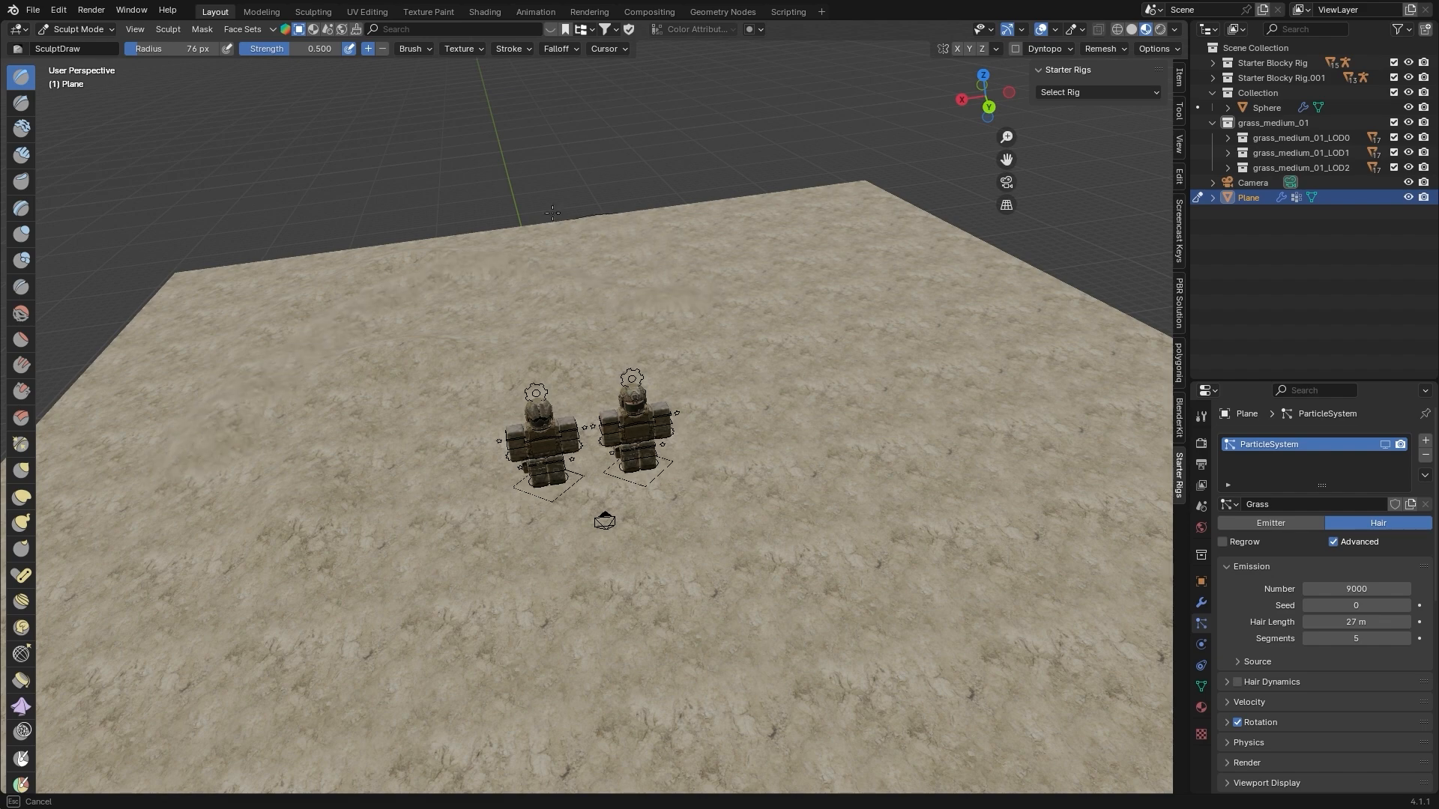
{"action": "middle_click_drag", "start_coordinate": [553, 213], "coordinate": [425, 500]}
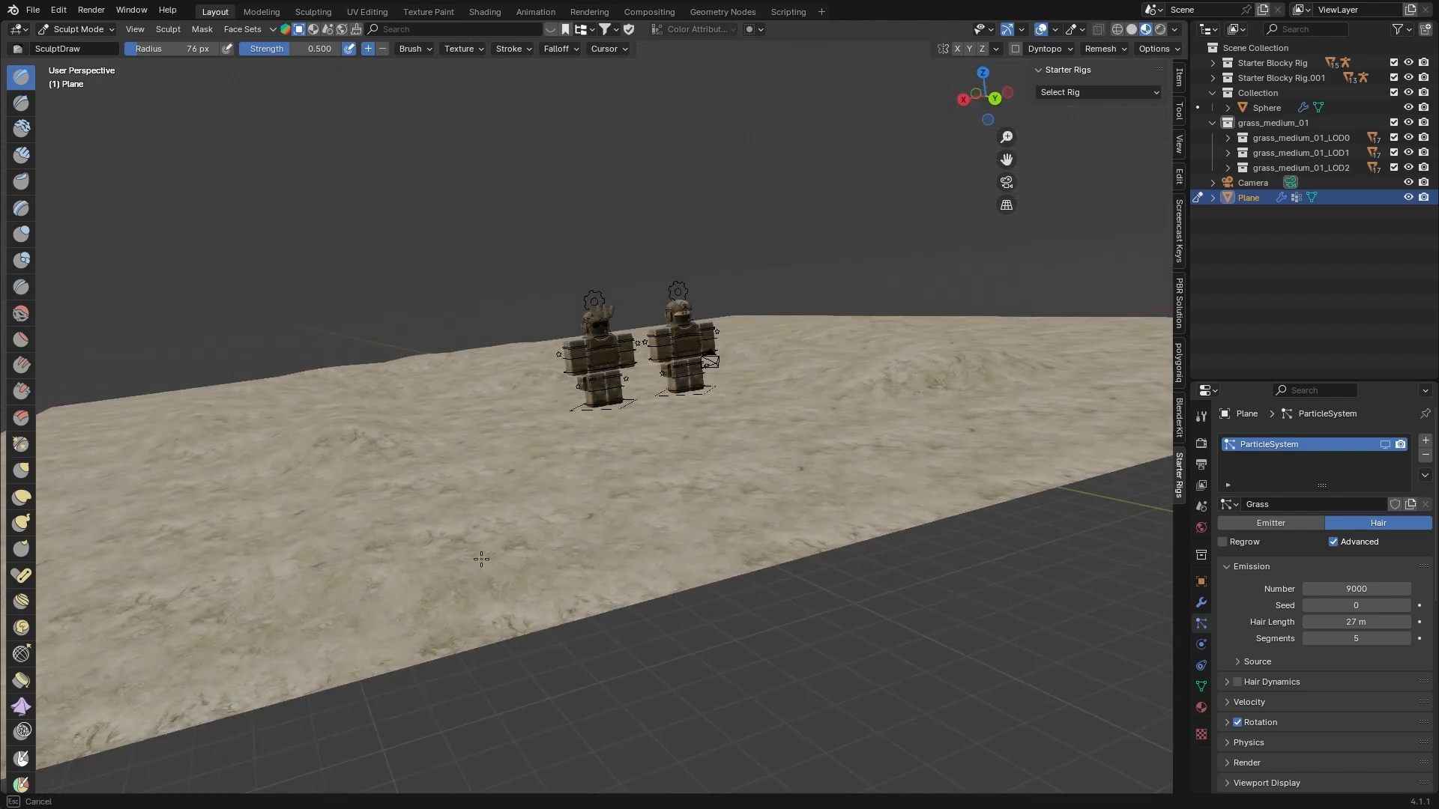
{"action": "middle_click_drag", "start_coordinate": [479, 435], "coordinate": [394, 434]}
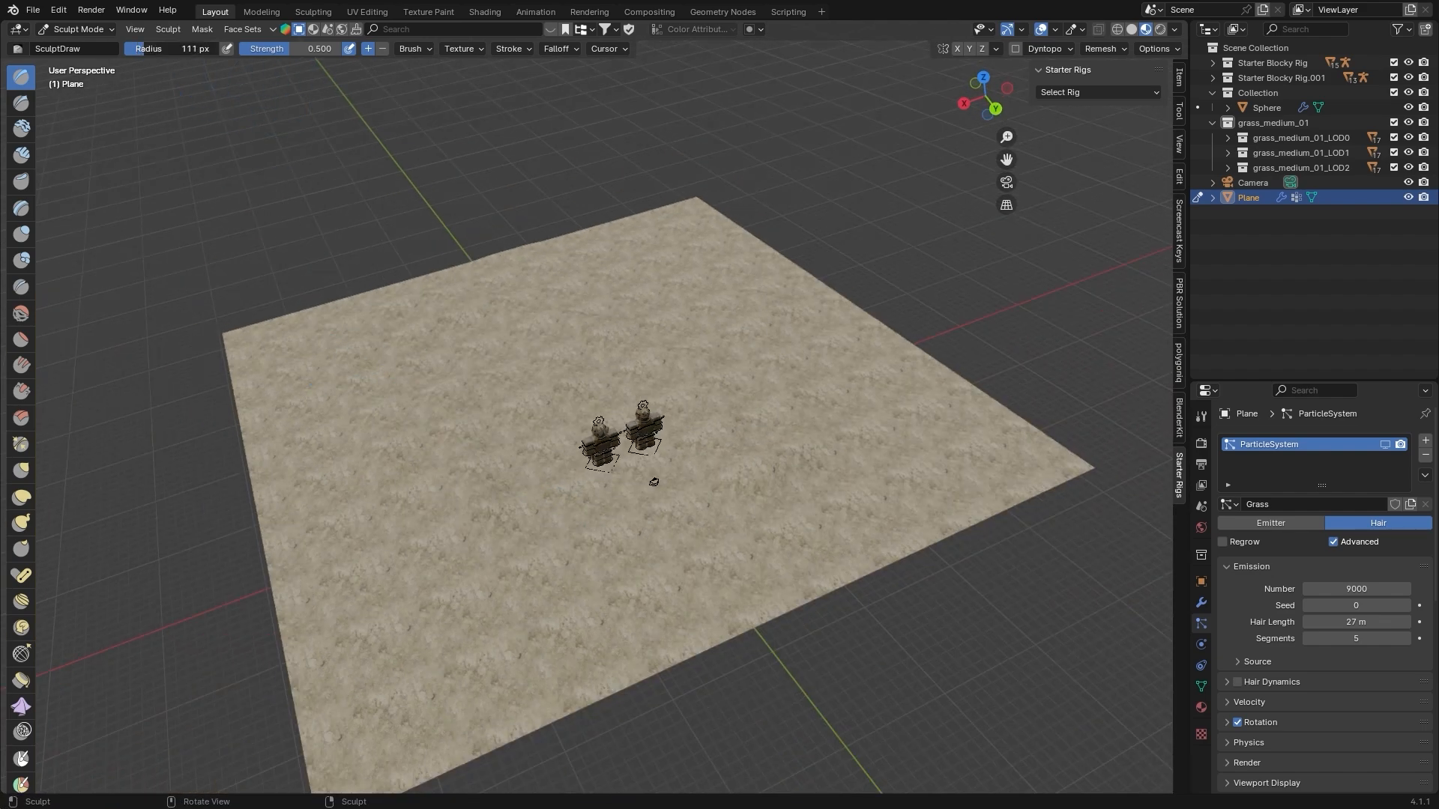
{"action": "left_click_drag", "start_coordinate": [294, 272], "coordinate": [297, 349]}
{"action": "left_click_drag", "start_coordinate": [480, 309], "coordinate": [490, 301]}
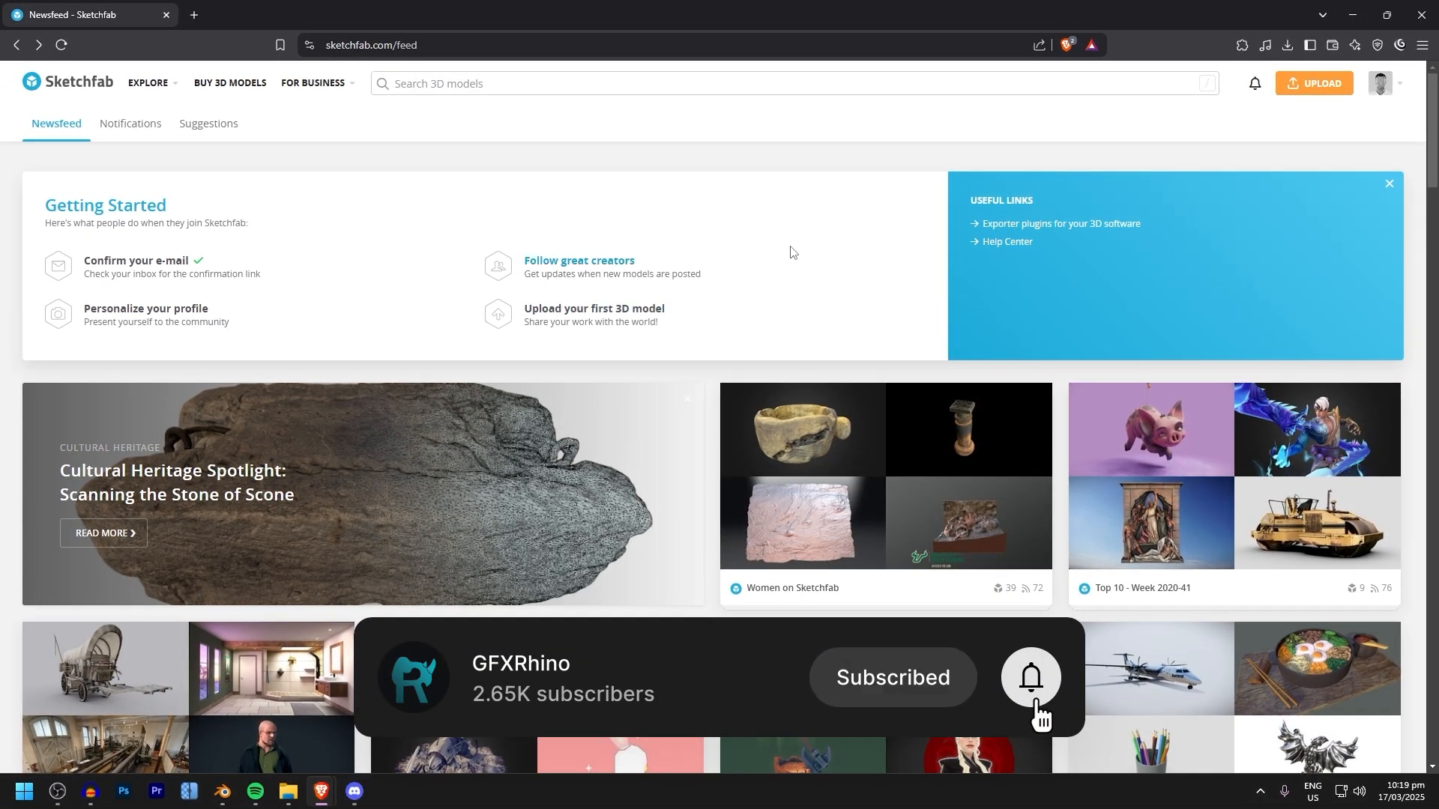
Switch to Sketchfab in the browser and search for "gun", limited to downloadable models
{"action": "left_click", "coordinate": [515, 88]}
{"action": "type", "text": "gun"}
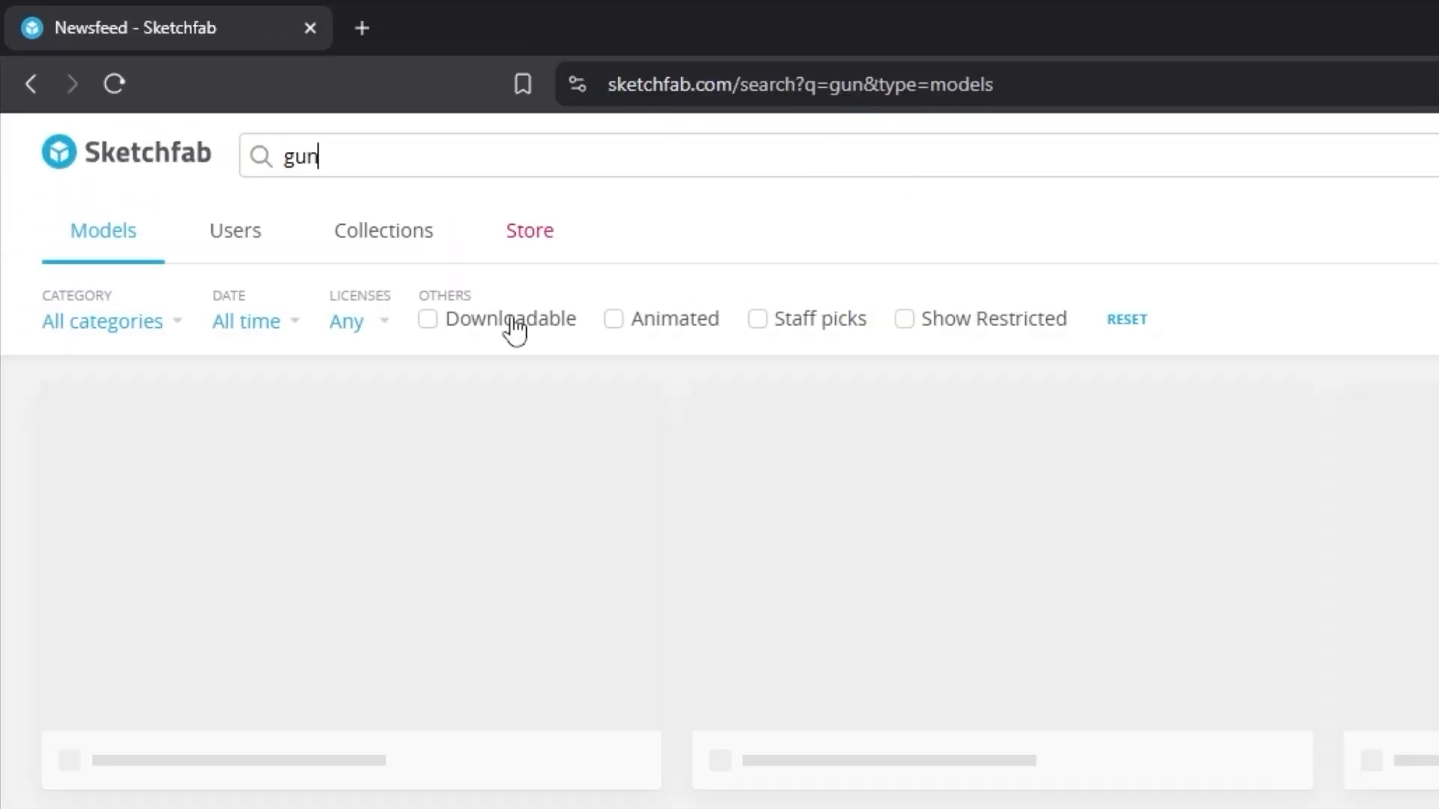
{"action": "left_click", "coordinate": [514, 323]}
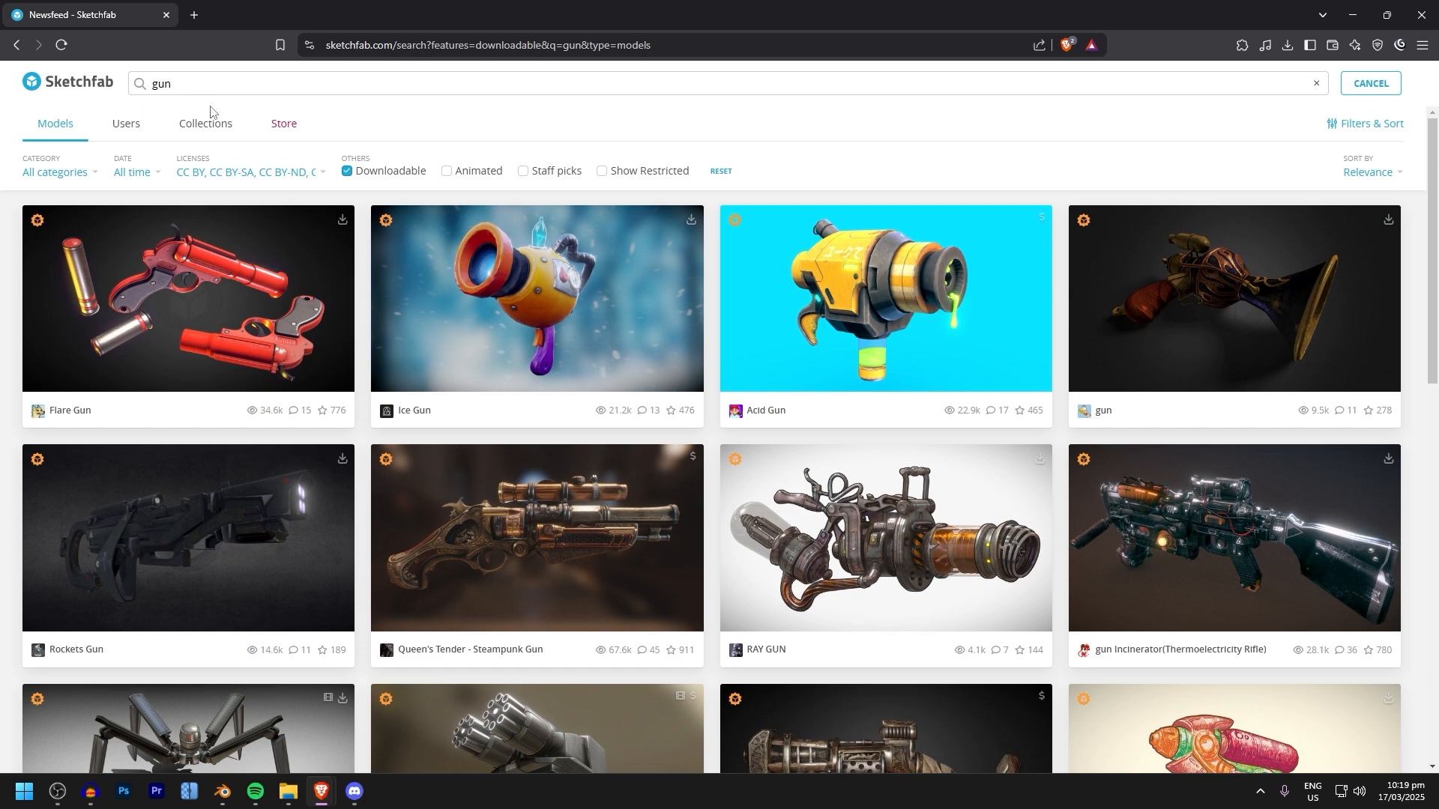
Browse the gun results, open the tan scoped rifle titled Gun in a separate tab, and inspect its 3D preview and details
{"action": "scroll", "coordinate": [517, 406], "scroll_direction": "down", "scroll_amount": 15}
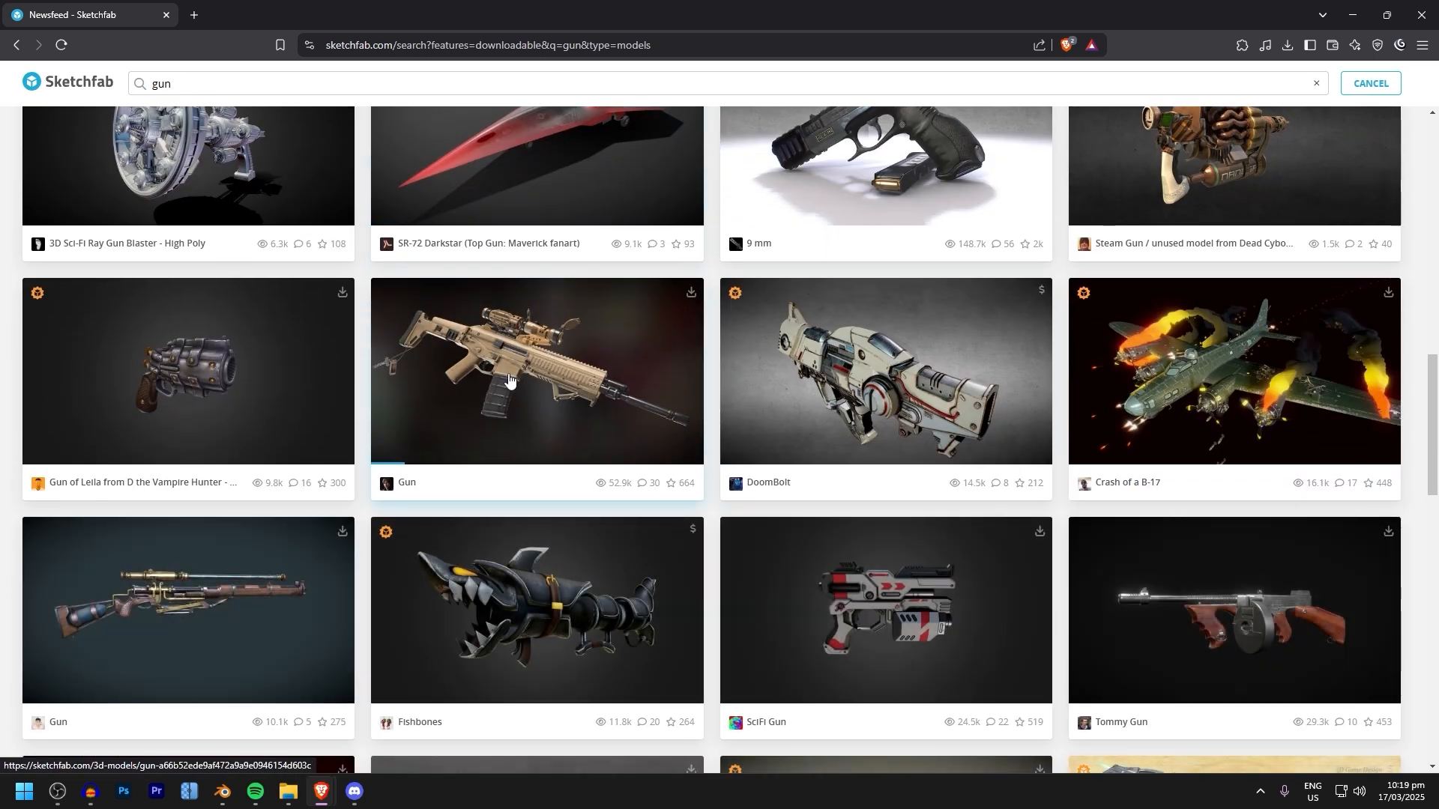
{"action": "middle_click", "coordinate": [509, 380]}
{"action": "scroll", "coordinate": [792, 330], "scroll_direction": "down", "scroll_amount": 5}
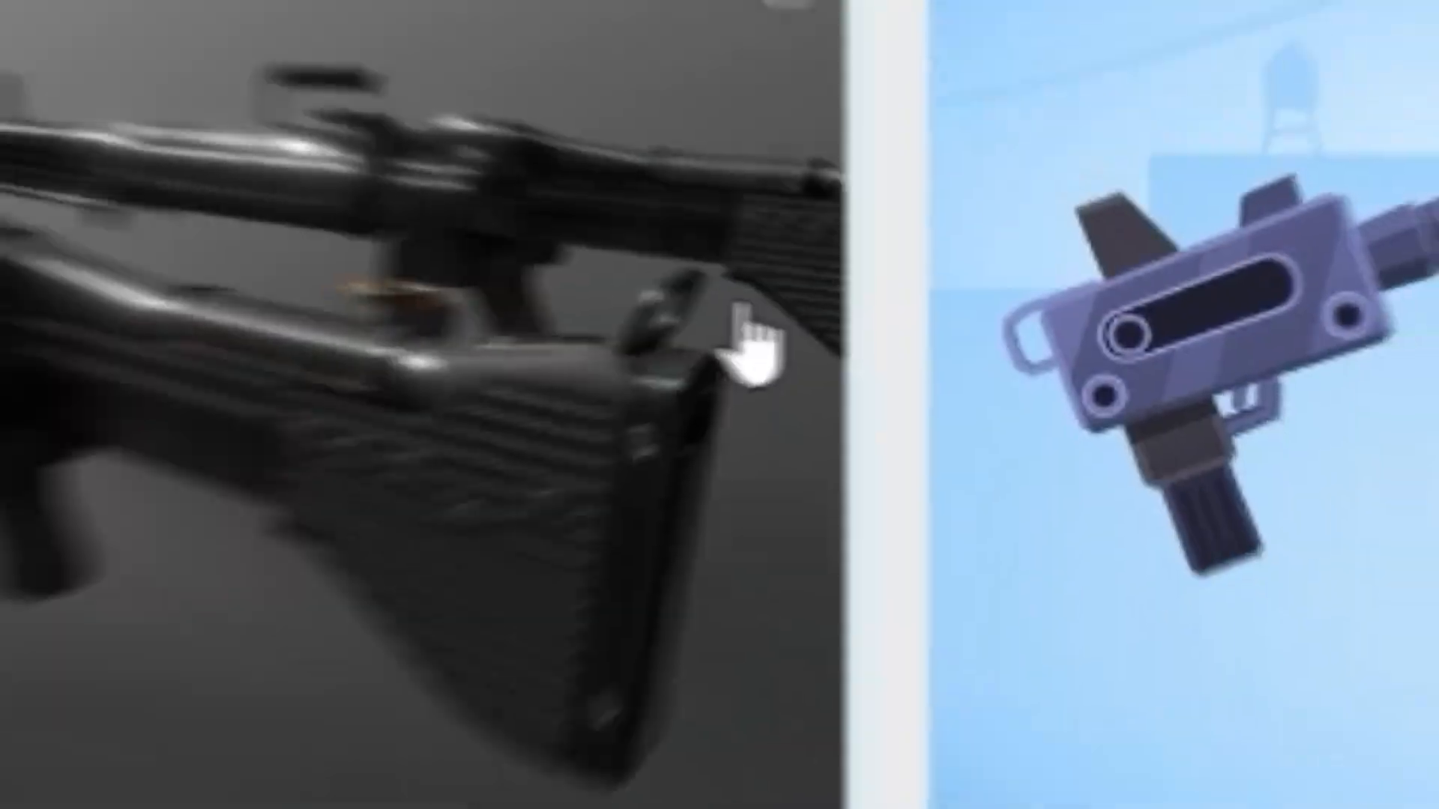
{"action": "scroll", "coordinate": [1029, 333], "scroll_direction": "down", "scroll_amount": 6}
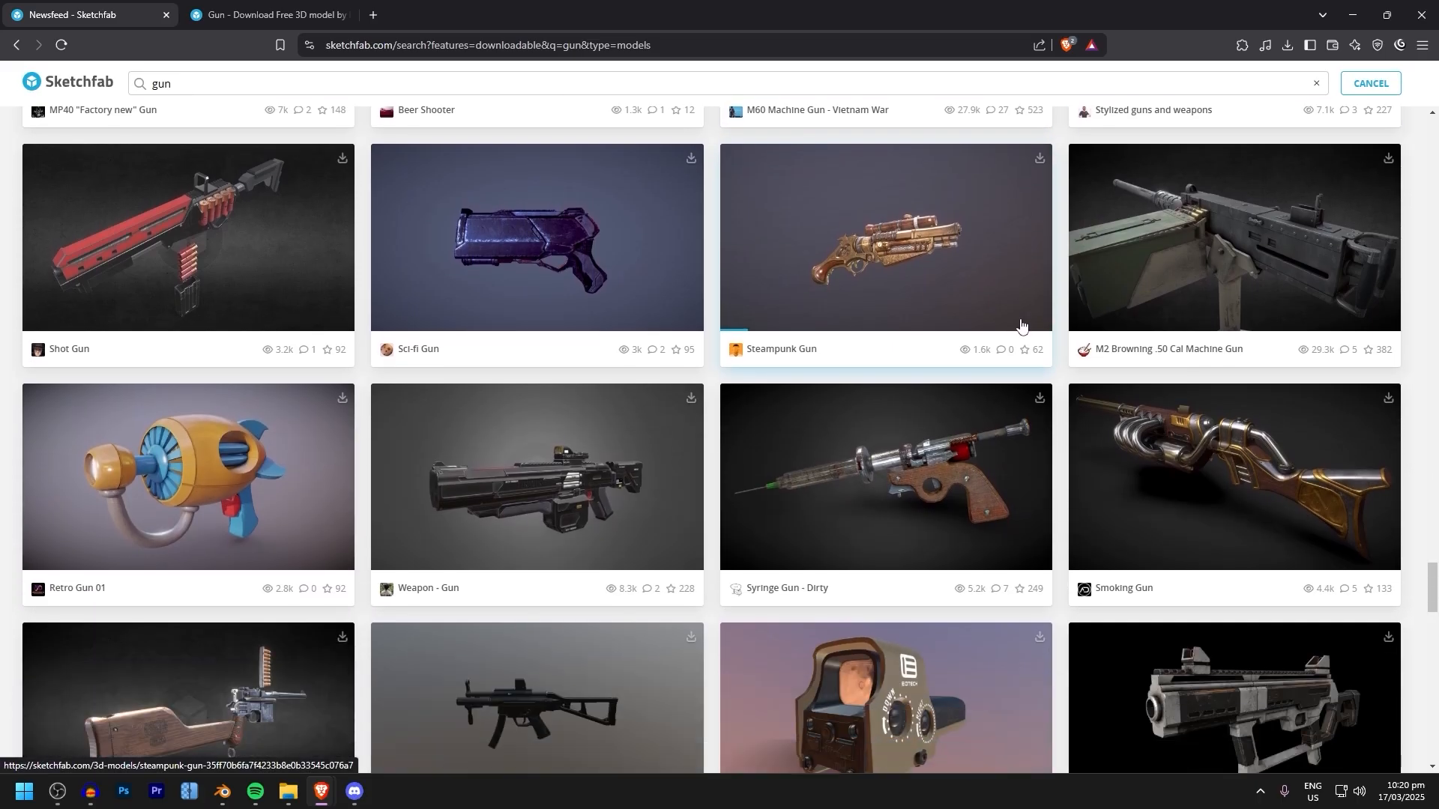
{"action": "key", "text": "ctrl+Tab"}
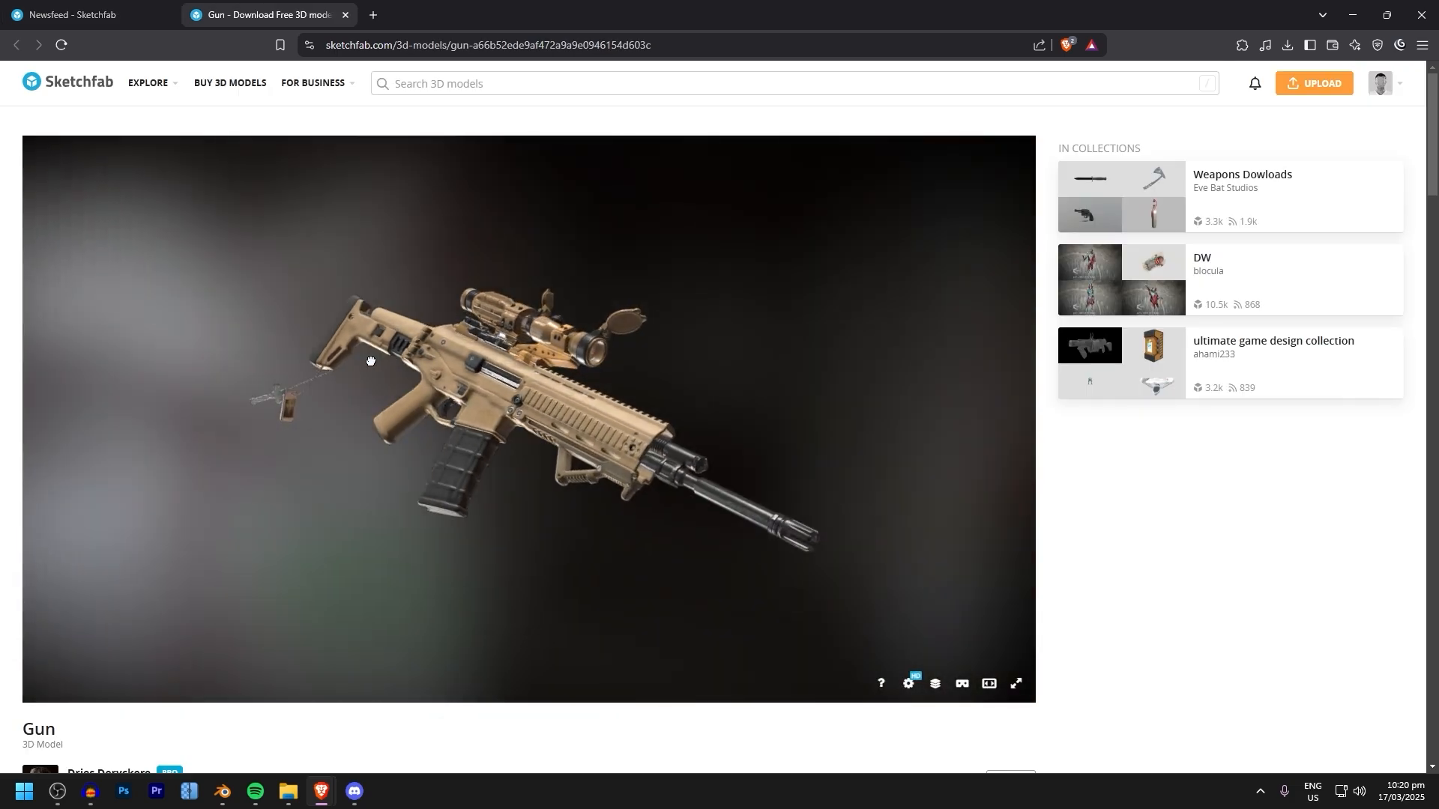
{"action": "left_click_drag", "start_coordinate": [371, 361], "coordinate": [347, 357]}
{"action": "scroll", "coordinate": [951, 475], "scroll_direction": "down", "scroll_amount": 5}
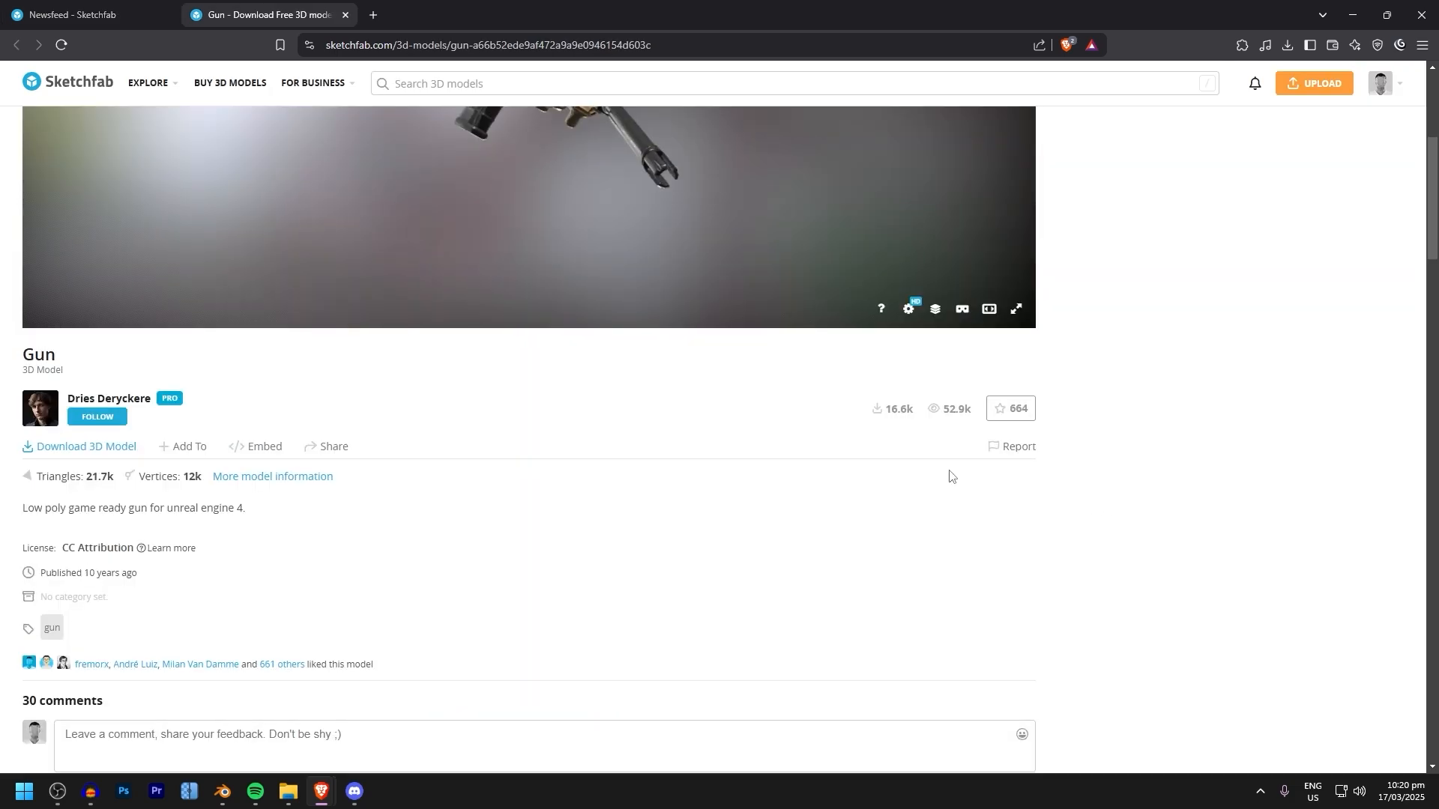
{"action": "scroll", "coordinate": [452, 364], "scroll_direction": "up", "scroll_amount": 2}
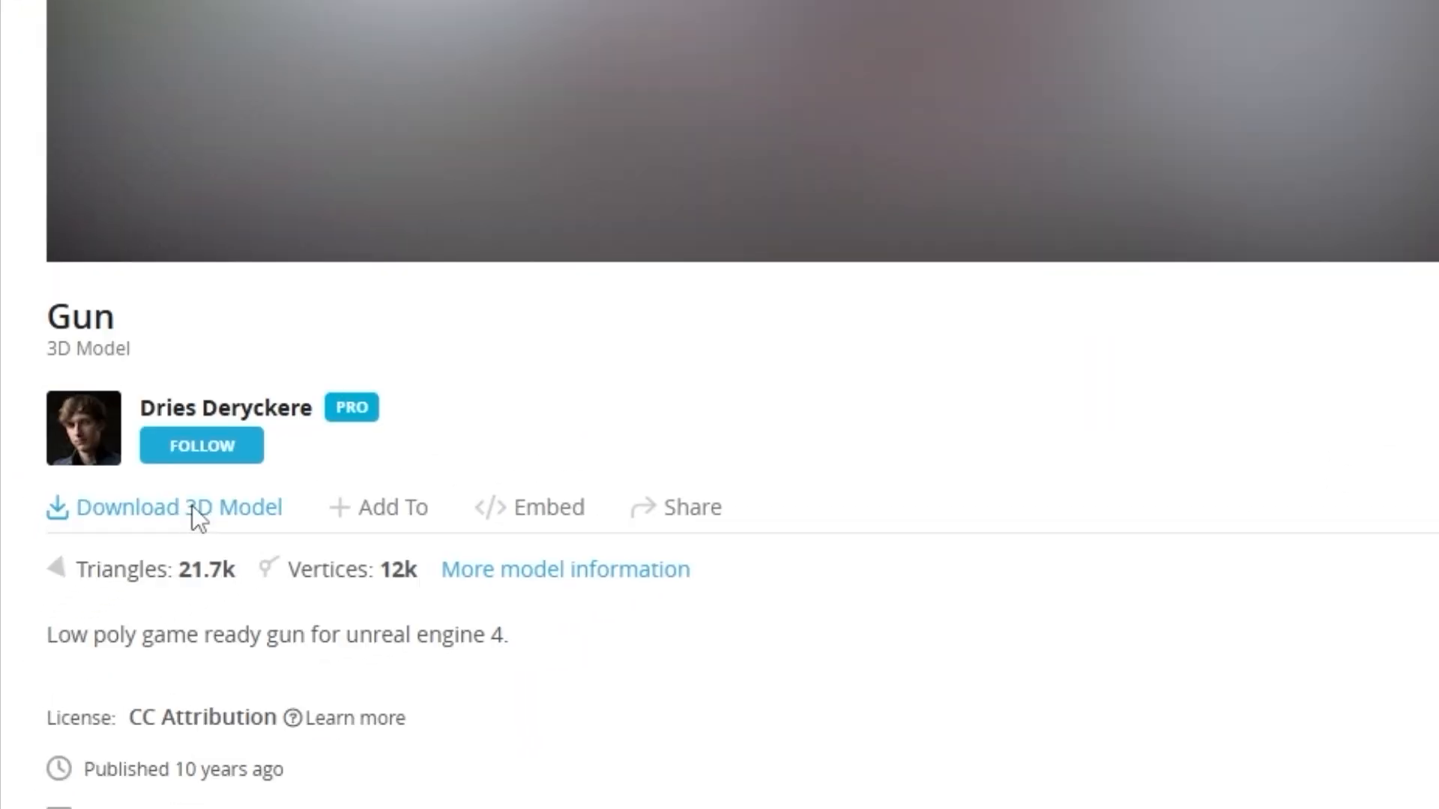
Open the rifle's download options and download the GLB version with 2k textures as gun.glb
{"action": "left_click", "coordinate": [192, 508]}
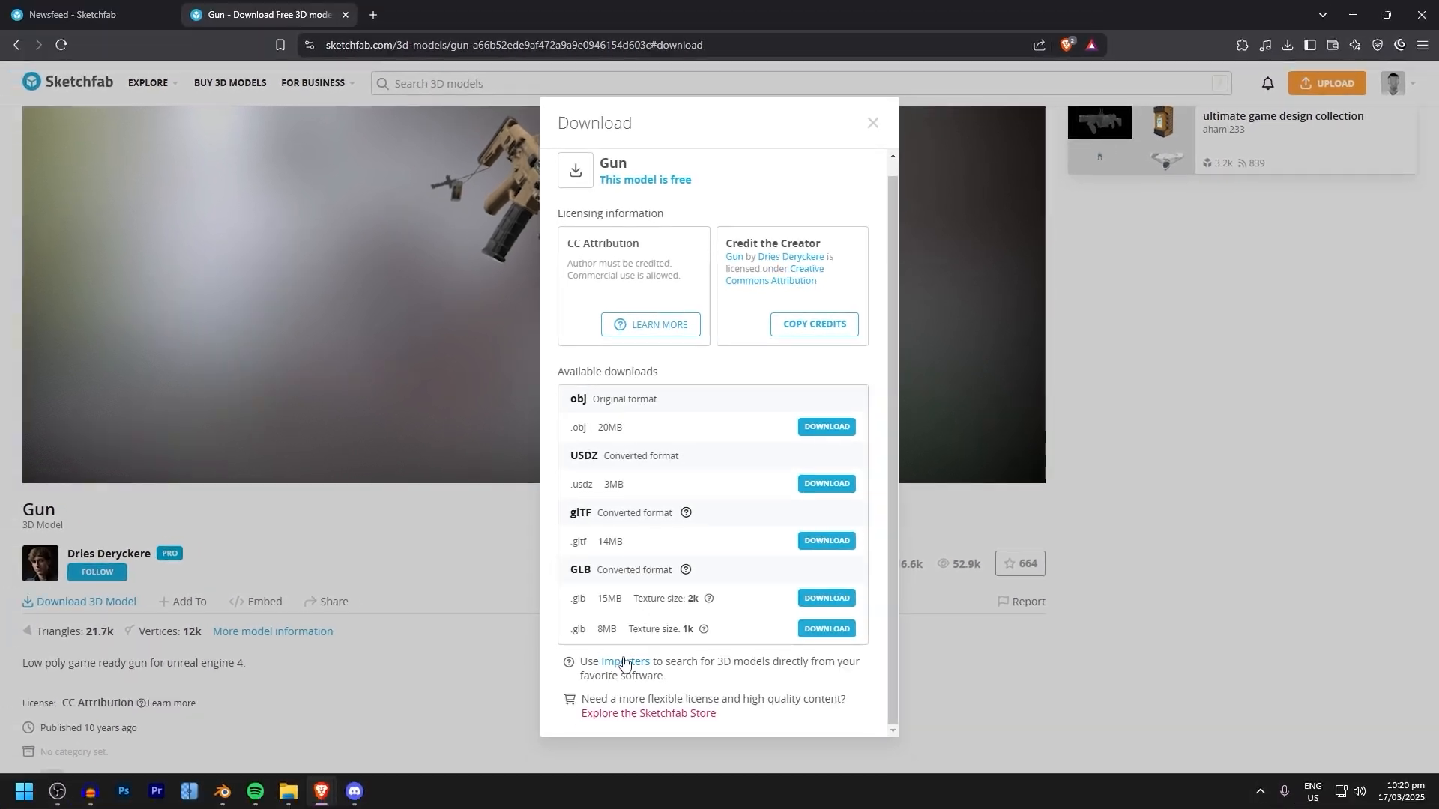
{"action": "left_click", "coordinate": [421, 3]}
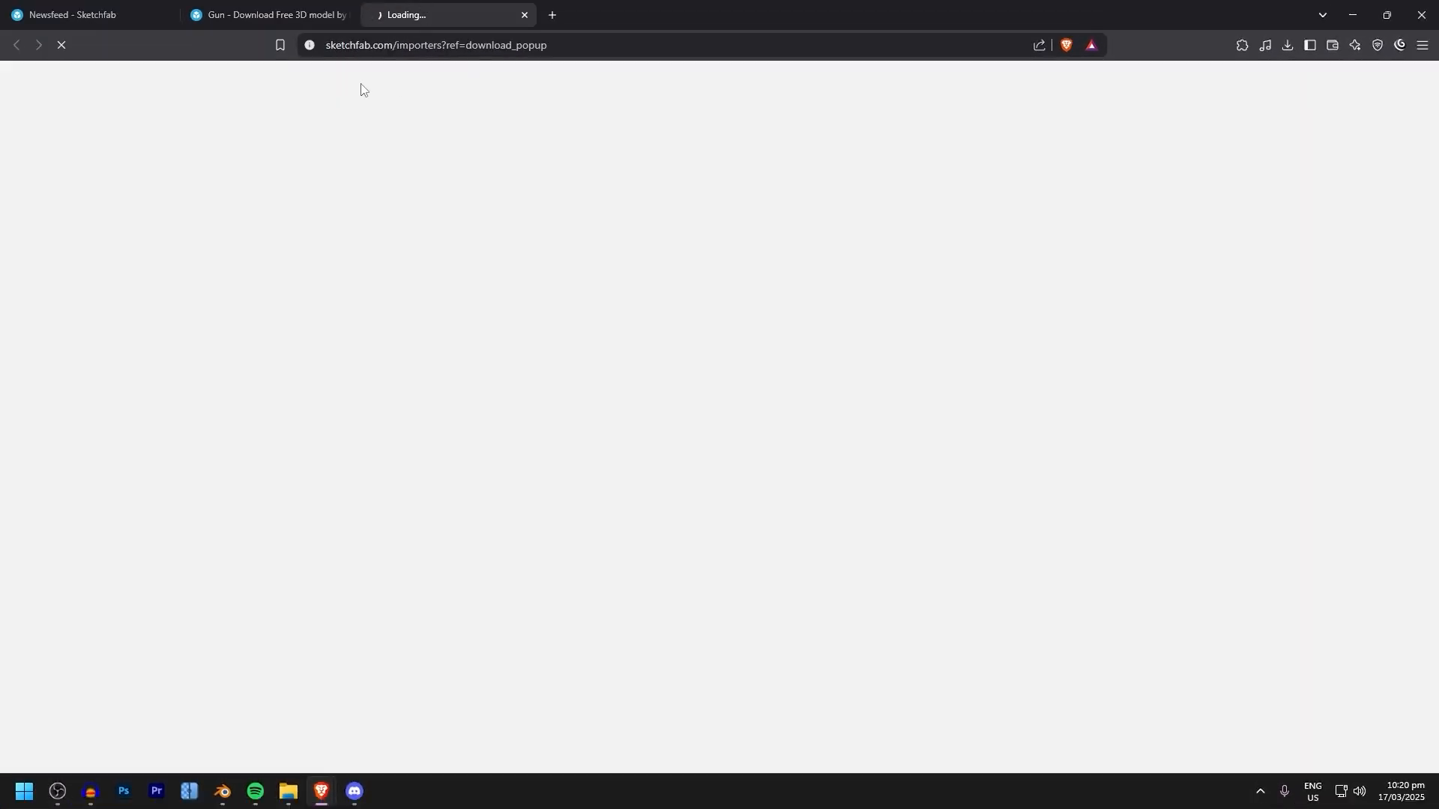
{"action": "left_click", "coordinate": [291, 4]}
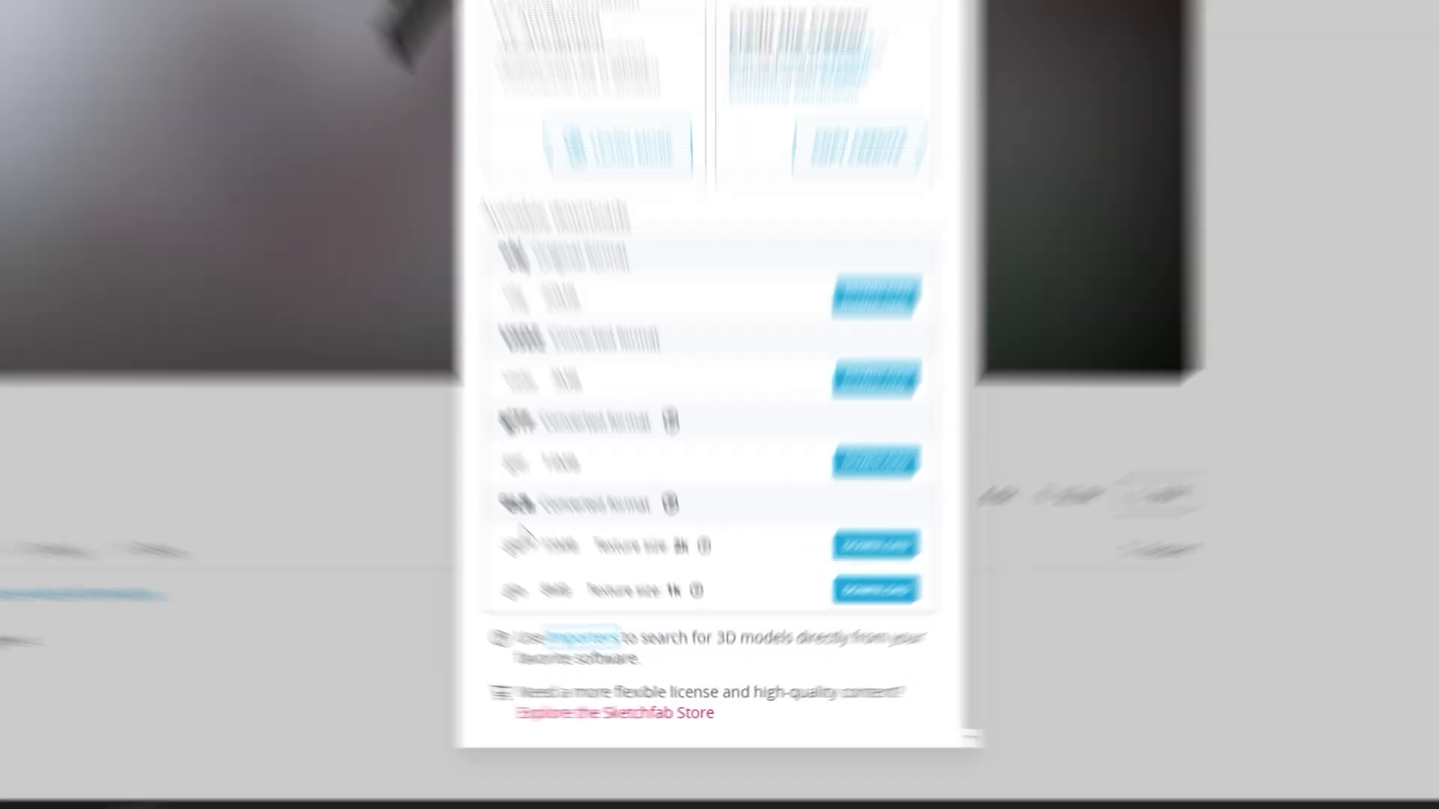
{"action": "left_click_drag", "start_coordinate": [570, 571], "coordinate": [597, 573]}
{"action": "left_click", "coordinate": [361, 346]}
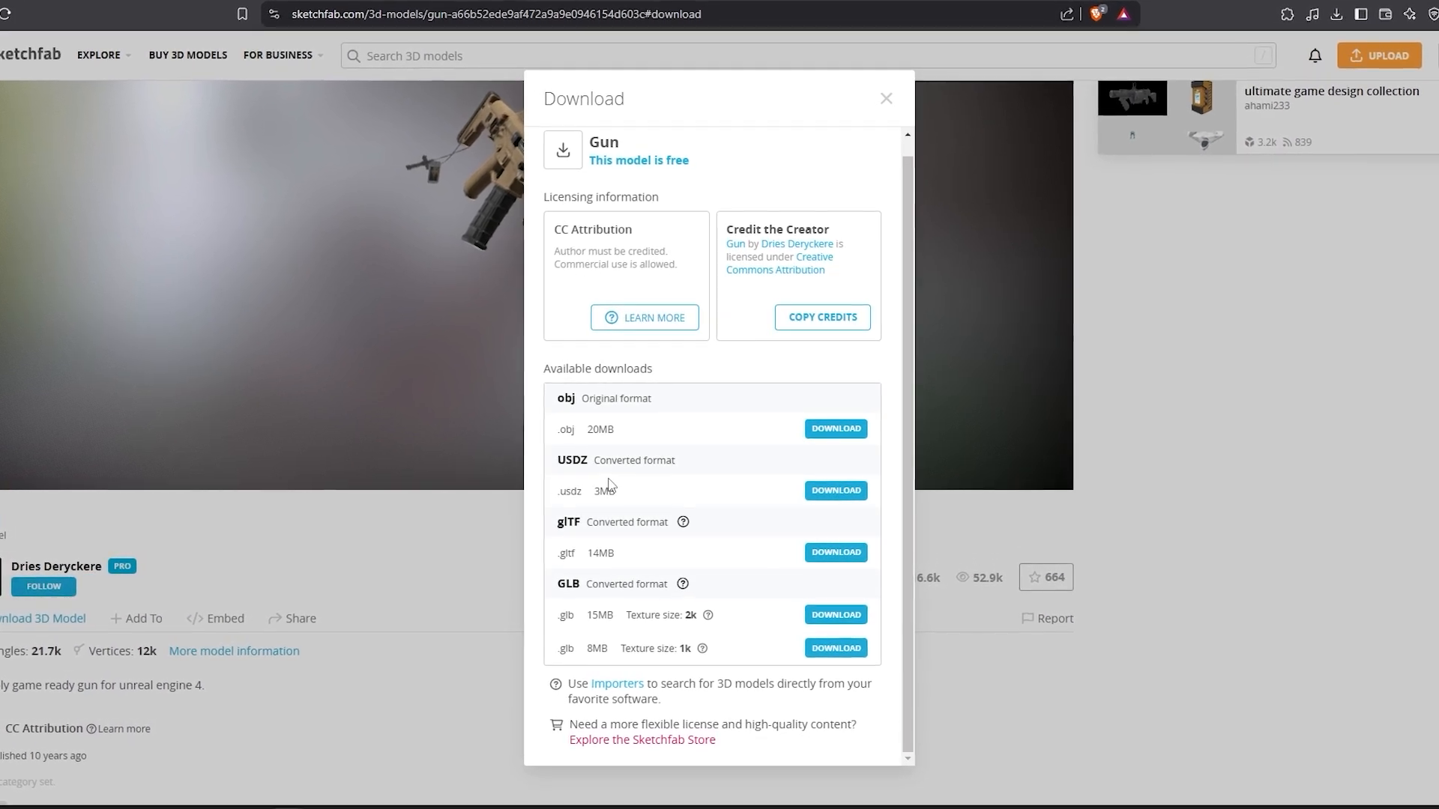
{"action": "left_click", "coordinate": [829, 599]}
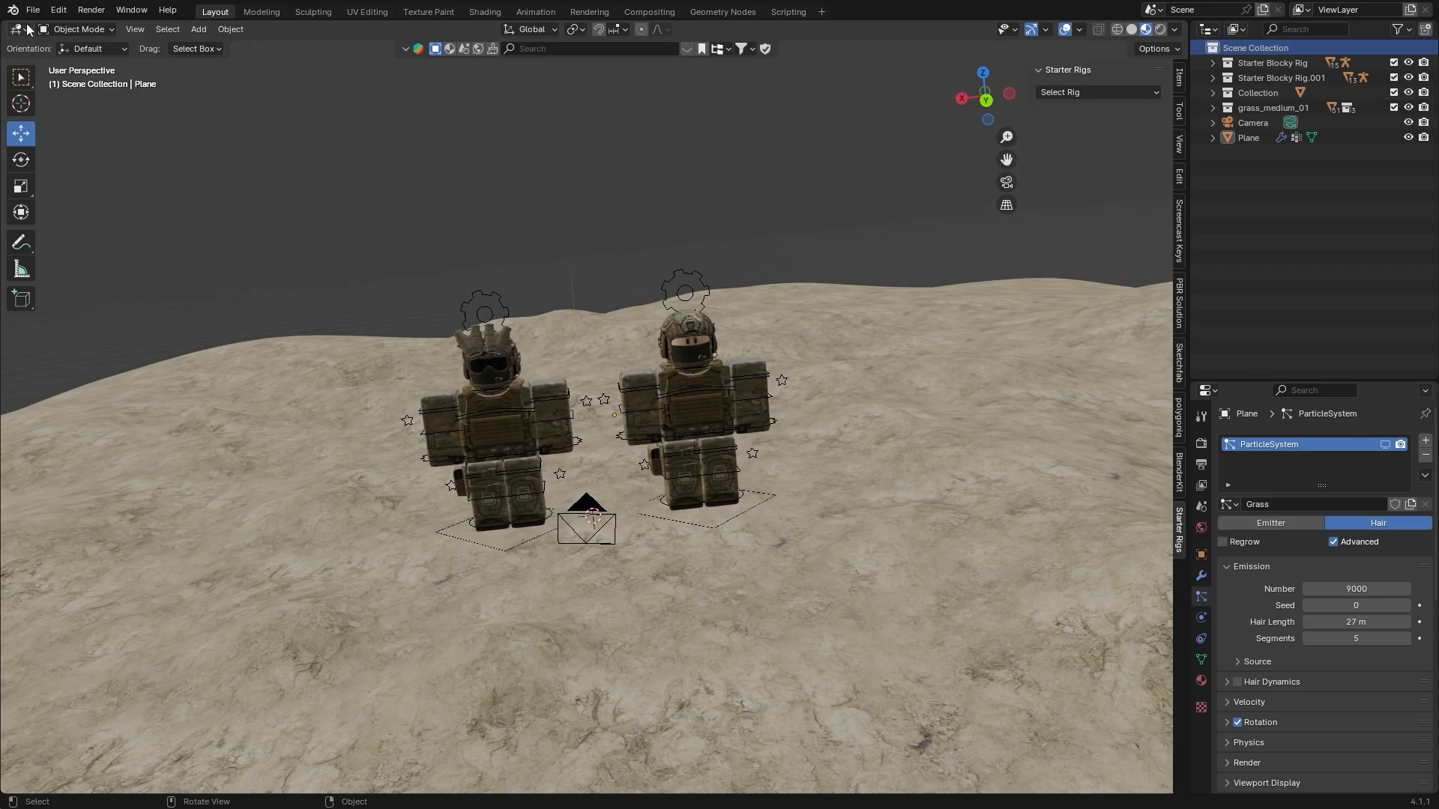
Switch to Blender and import the downloaded gun.glb into the scene as a glTF 2.0 file
{"action": "left_click", "coordinate": [31, 9]}
{"action": "mouse_move", "coordinate": [139, 377]}
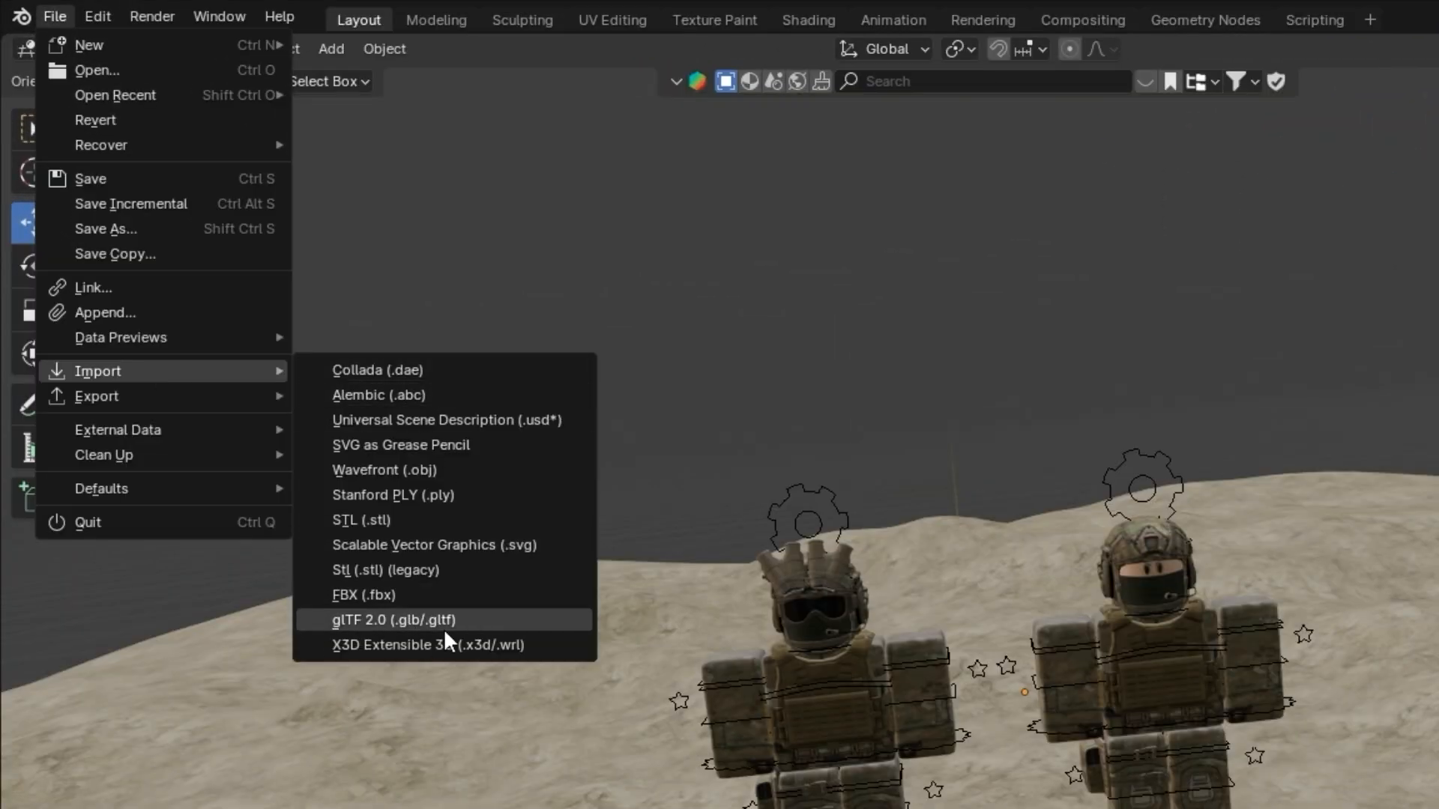
{"action": "left_click", "coordinate": [416, 620]}
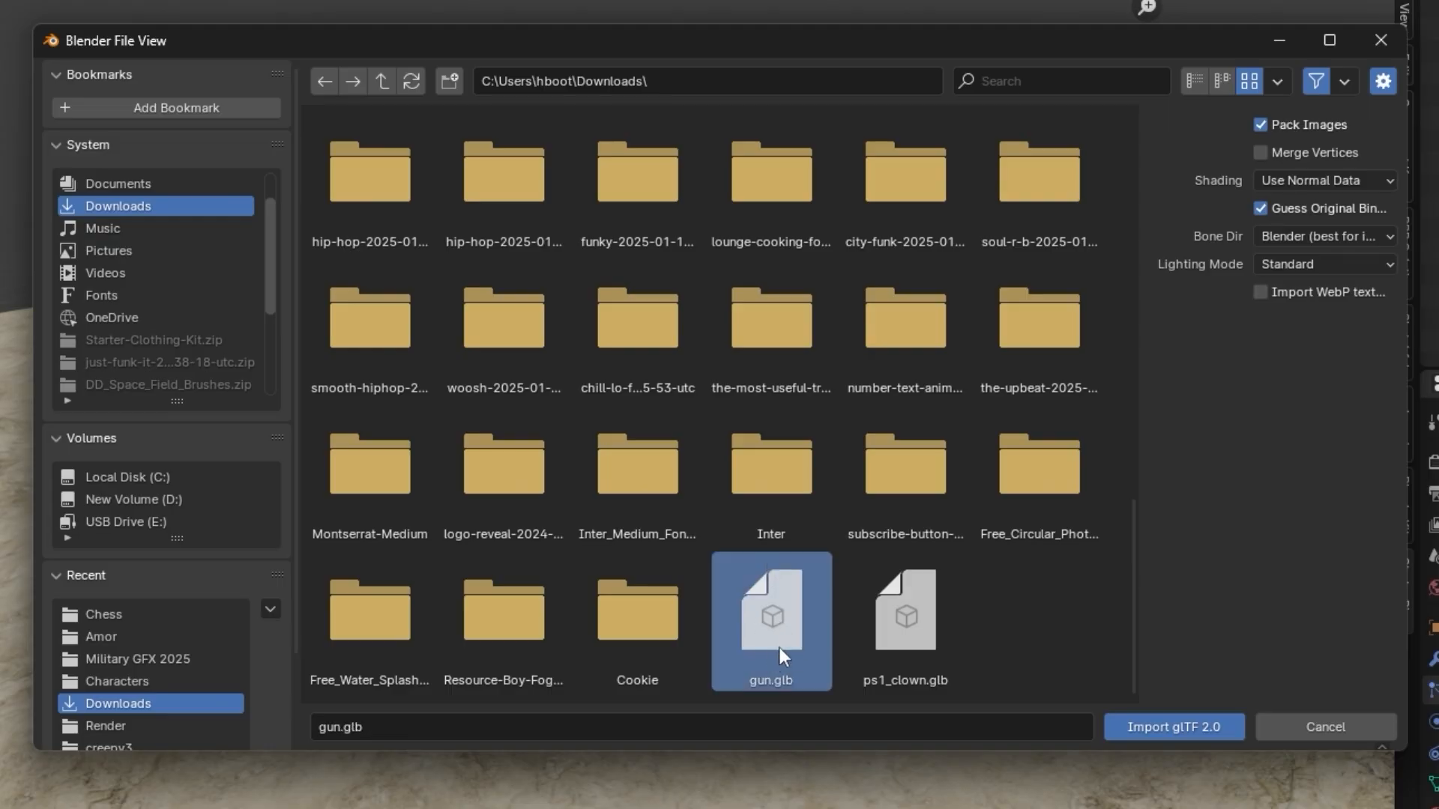
{"action": "left_click", "coordinate": [1167, 727]}
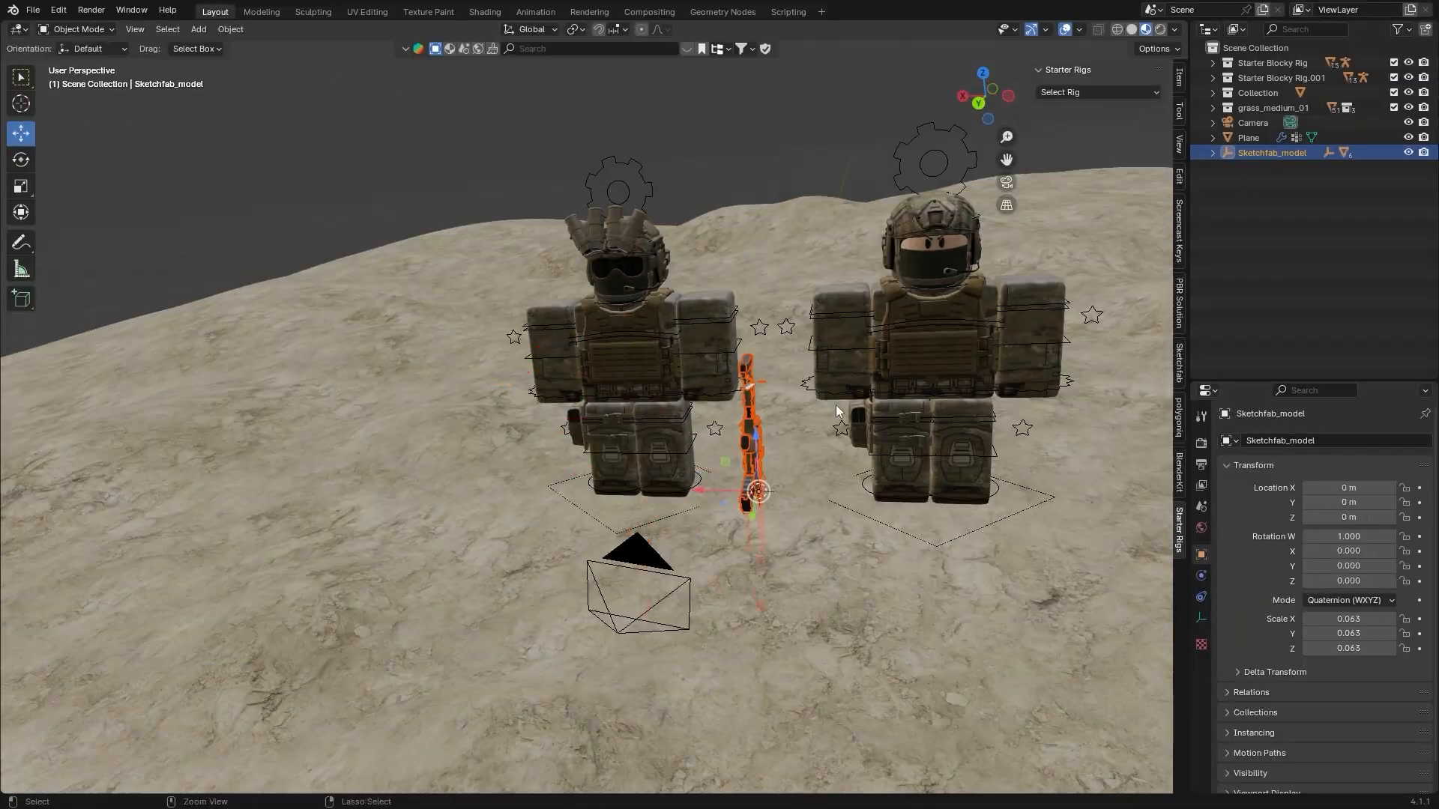
{"action": "scroll", "coordinate": [563, 304], "scroll_direction": "up", "scroll_amount": 2}
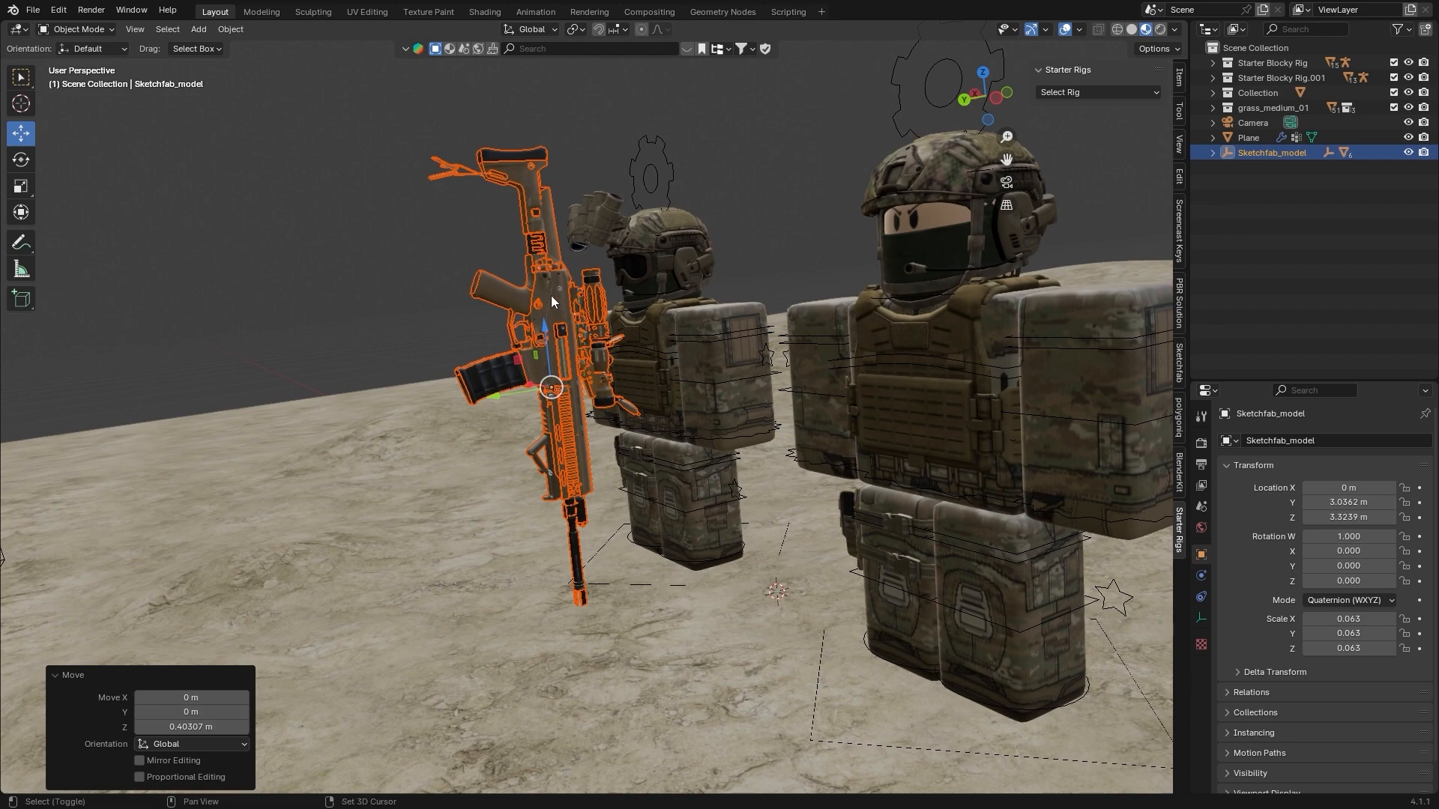
Select the imported rifle's mesh and move it freely through the air near the two soldiers
{"action": "left_click", "coordinate": [551, 296]}
{"action": "middle_click_drag", "start_coordinate": [551, 295], "coordinate": [608, 239]}
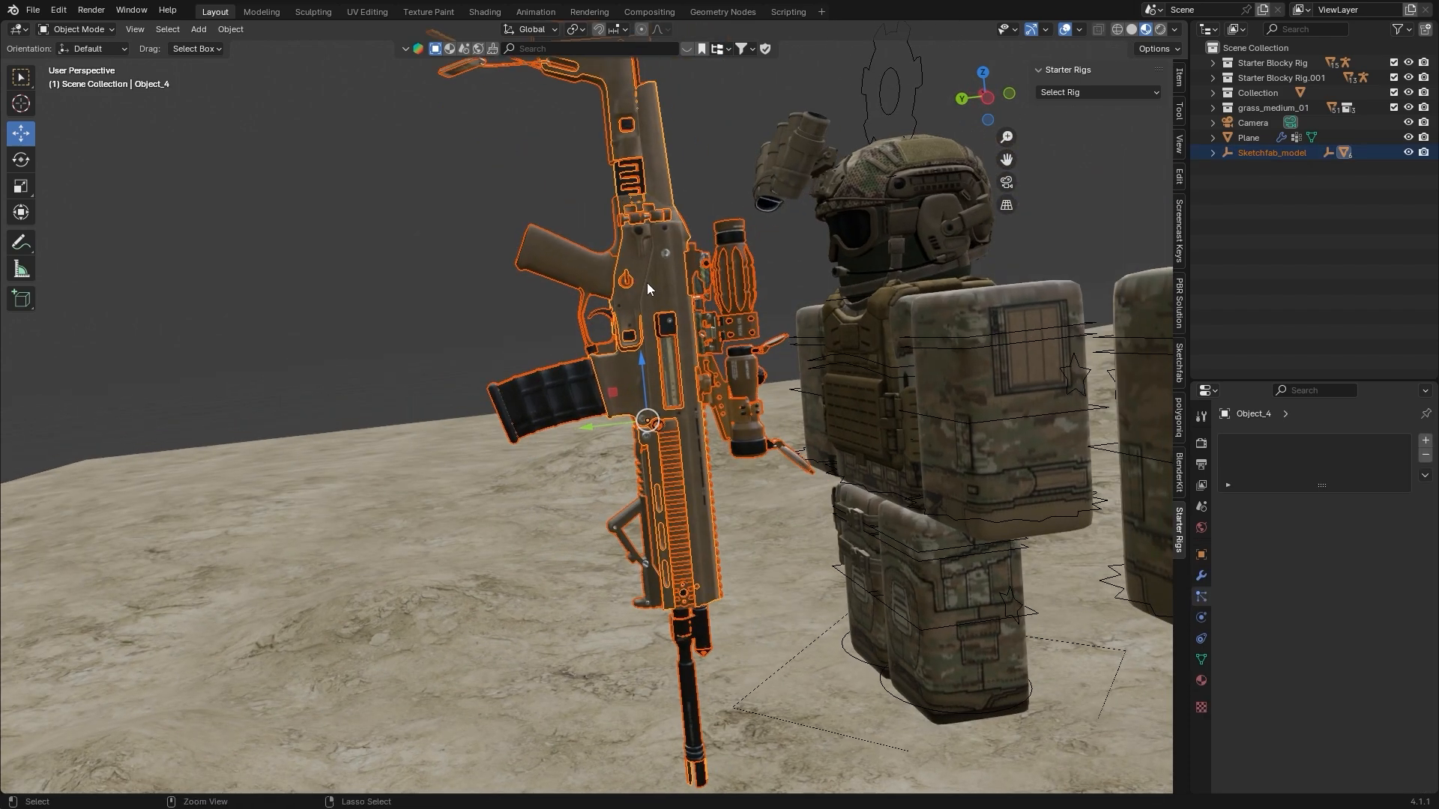
{"action": "scroll", "coordinate": [664, 268], "scroll_direction": "down", "scroll_amount": 4}
{"action": "key", "text": "g"}
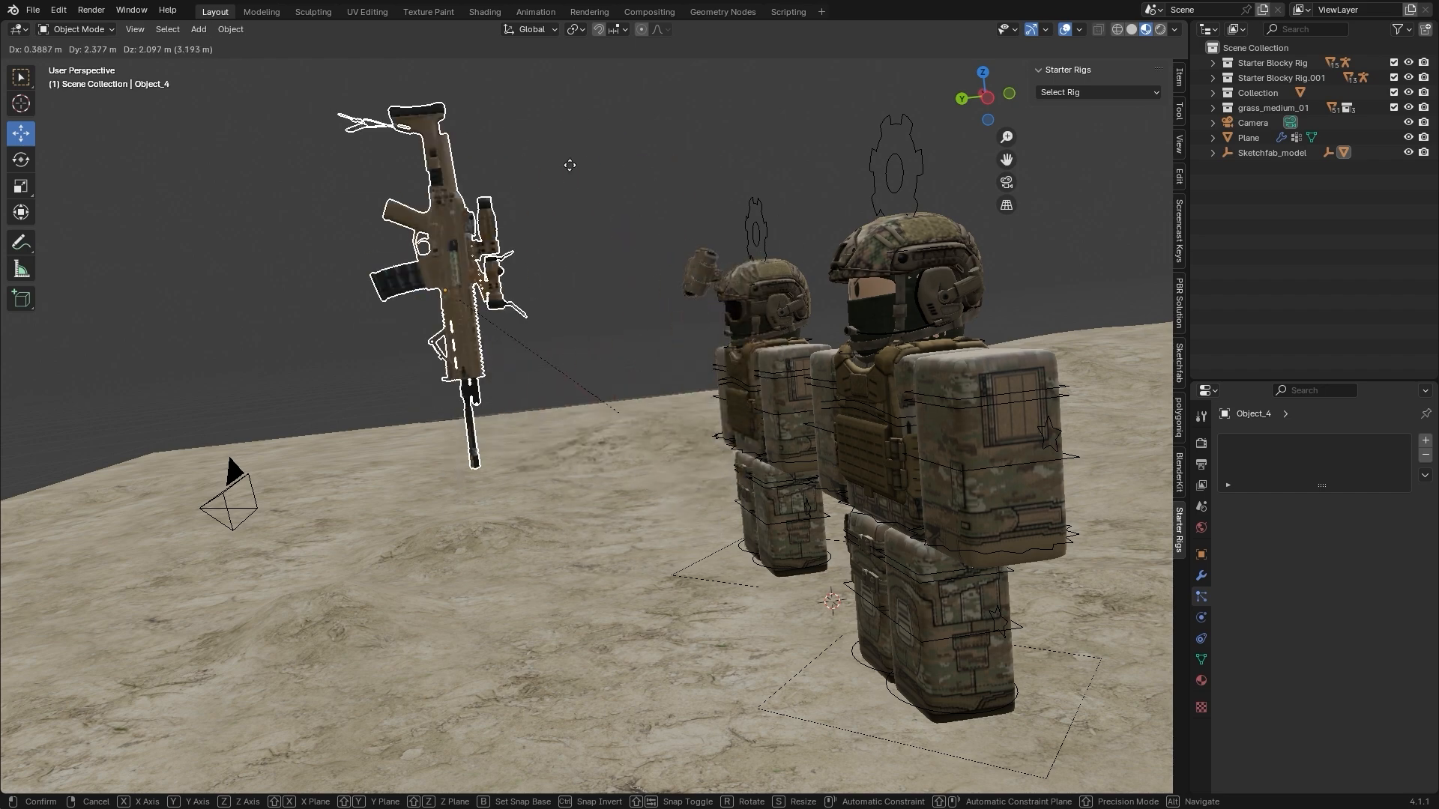
{"action": "left_click", "coordinate": [710, 252]}
Rotate the rifle -88° about the global X axis and about -104° around the global Z axis
{"action": "middle_click_drag", "start_coordinate": [710, 252], "coordinate": [756, 289]}
{"action": "key", "text": "r"}
{"action": "key", "text": "x"}
{"action": "left_click", "coordinate": [504, 166]}
{"action": "middle_click_drag", "start_coordinate": [650, 226], "coordinate": [690, 260]}
{"action": "key", "text": "r"}
{"action": "key", "text": "z"}
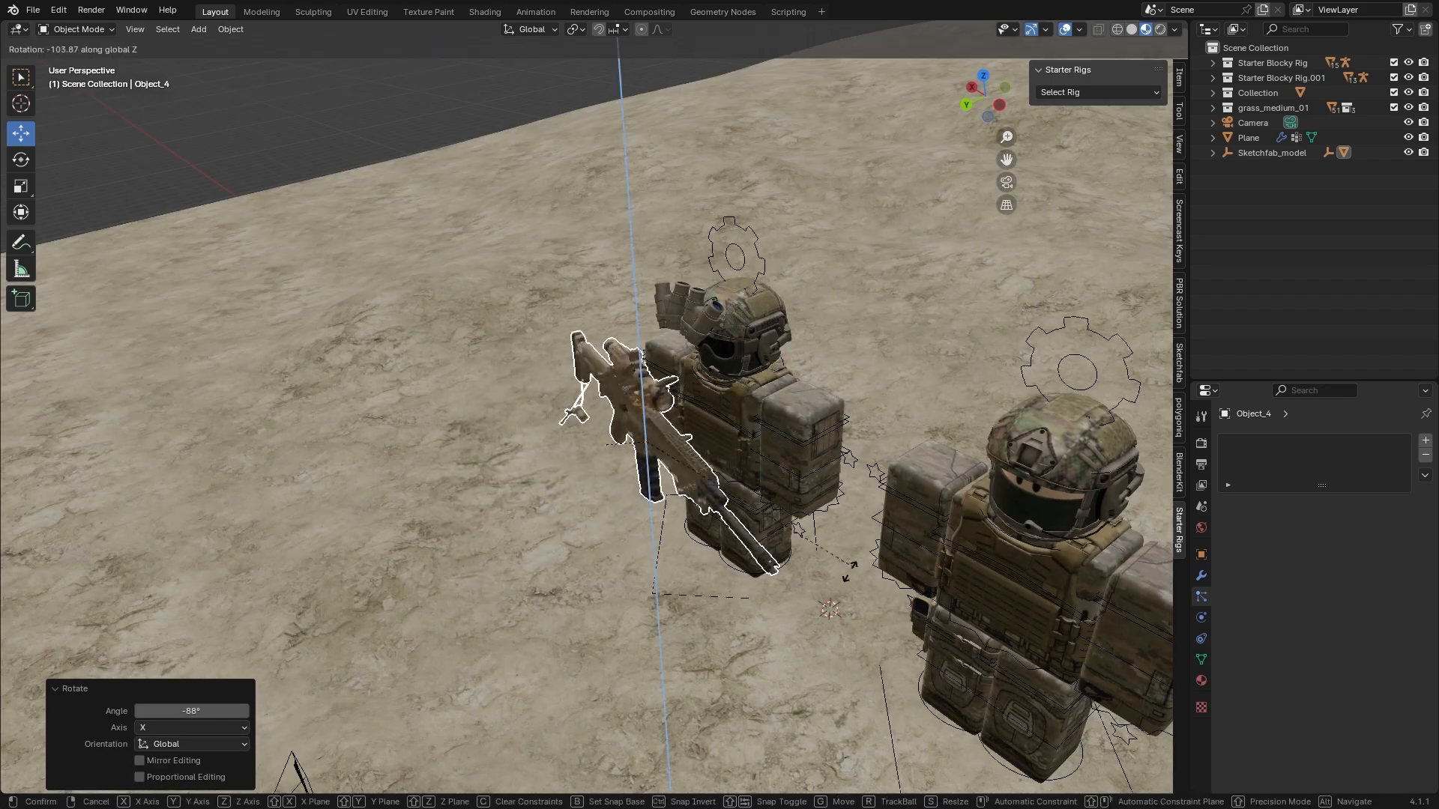
{"action": "left_click", "coordinate": [825, 549]}
Place the rifle in front of the goggled soldier's torso, moving it along X, -2.165 m along Y and about -2.27 m along Z
{"action": "key", "text": "g"}
{"action": "key", "text": "x"}
{"action": "left_click", "coordinate": [752, 499]}
{"action": "key", "text": "g"}
{"action": "key", "text": "y"}
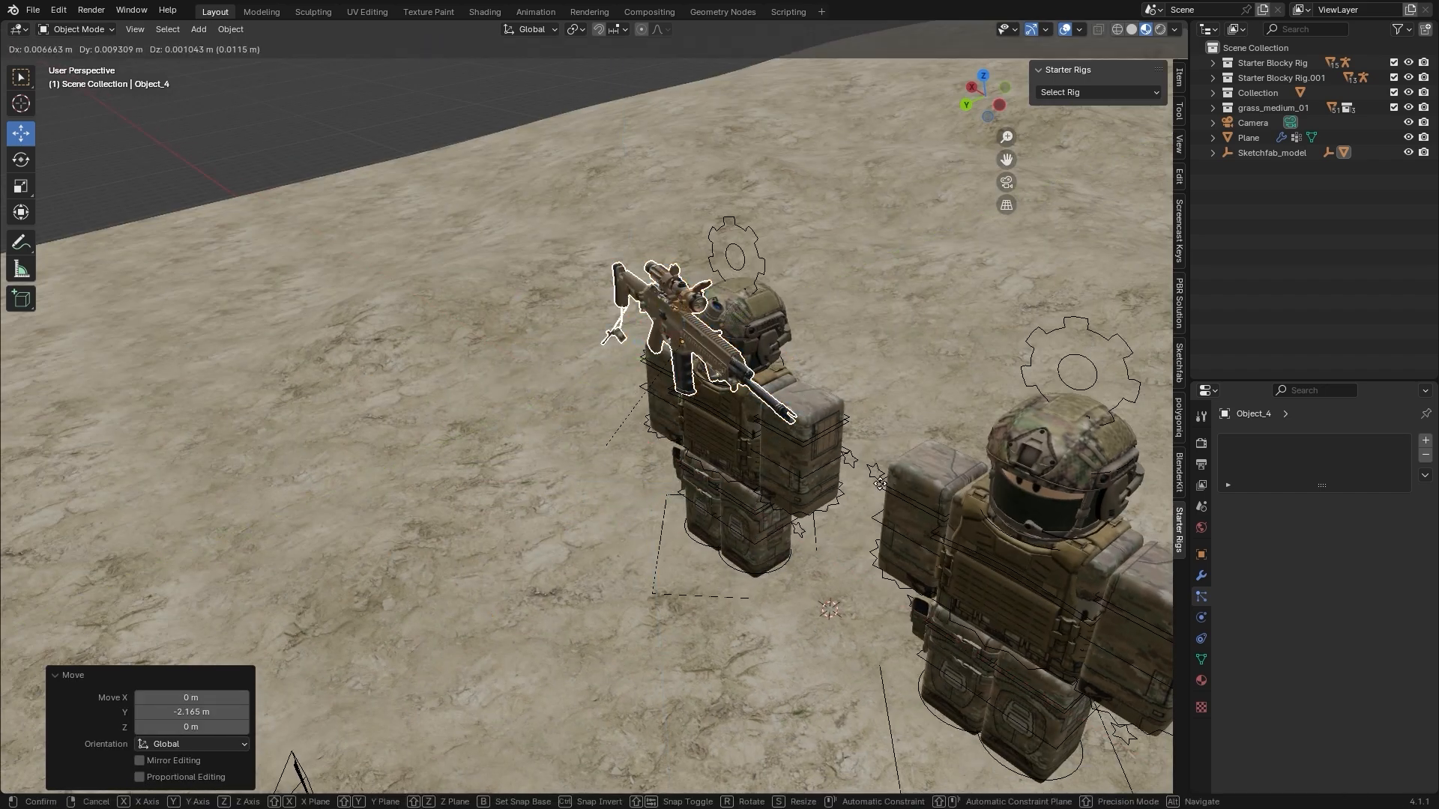
{"action": "key", "text": "z"}
{"action": "left_click", "coordinate": [877, 609]}
{"action": "middle_click_drag", "start_coordinate": [876, 609], "coordinate": [926, 406]}
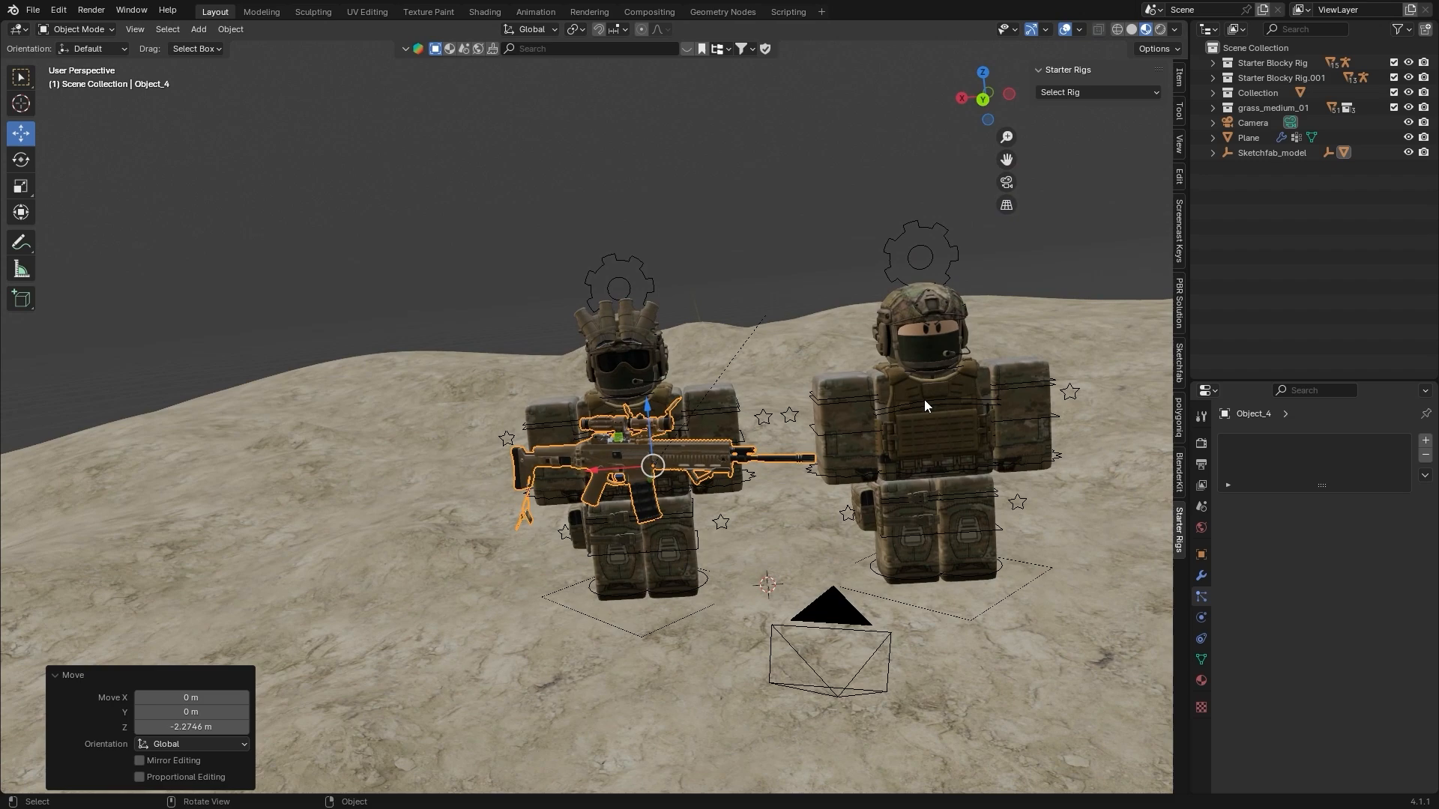
{"action": "left_click", "coordinate": [1006, 182]}
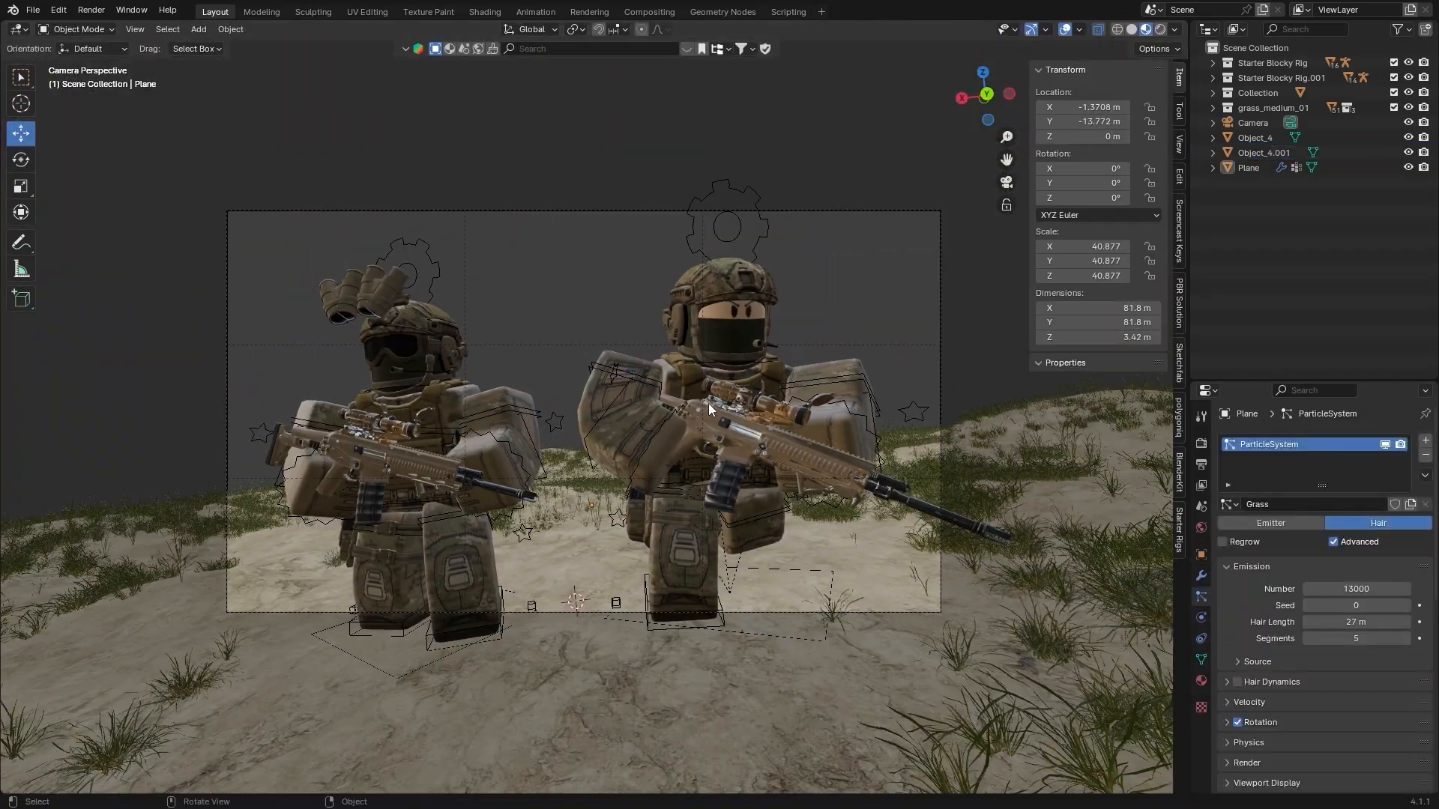
{"action": "mouse_move", "coordinate": [709, 403]}
{"action": "middle_mouse_down", "text": "shift"}
{"action": "mouse_move", "coordinate": [696, 369]}
{"action": "mouse_move", "coordinate": [709, 401]}
{"action": "middle_mouse_up", "text": "shift"}
{"action": "scroll", "coordinate": [709, 402], "scroll_direction": "down", "scroll_amount": 4}
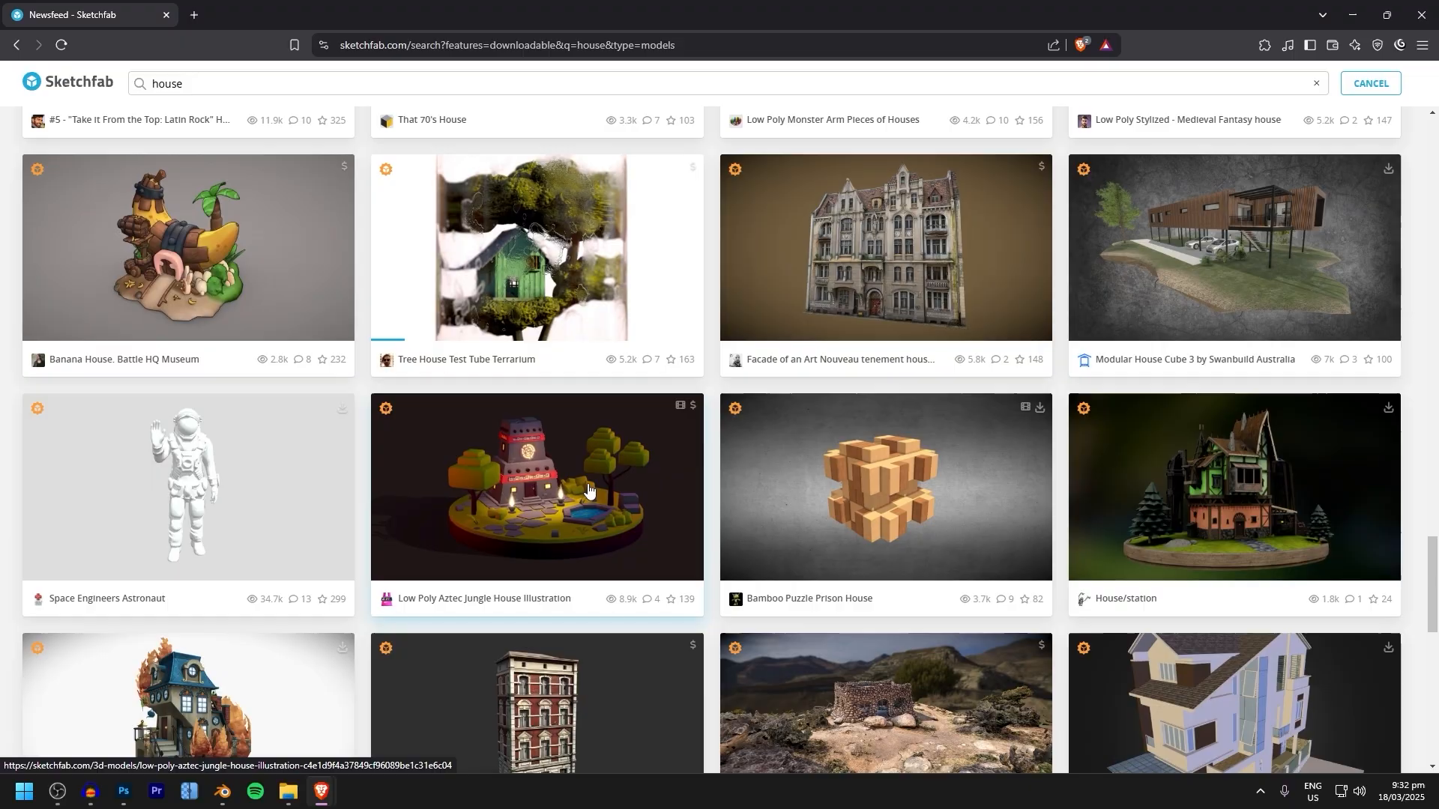
Switch to Sketchfab, search for downloadable "house" models, browse the results and open a candidate in a separate tab
{"action": "scroll", "coordinate": [592, 487], "scroll_direction": "down", "scroll_amount": 5}
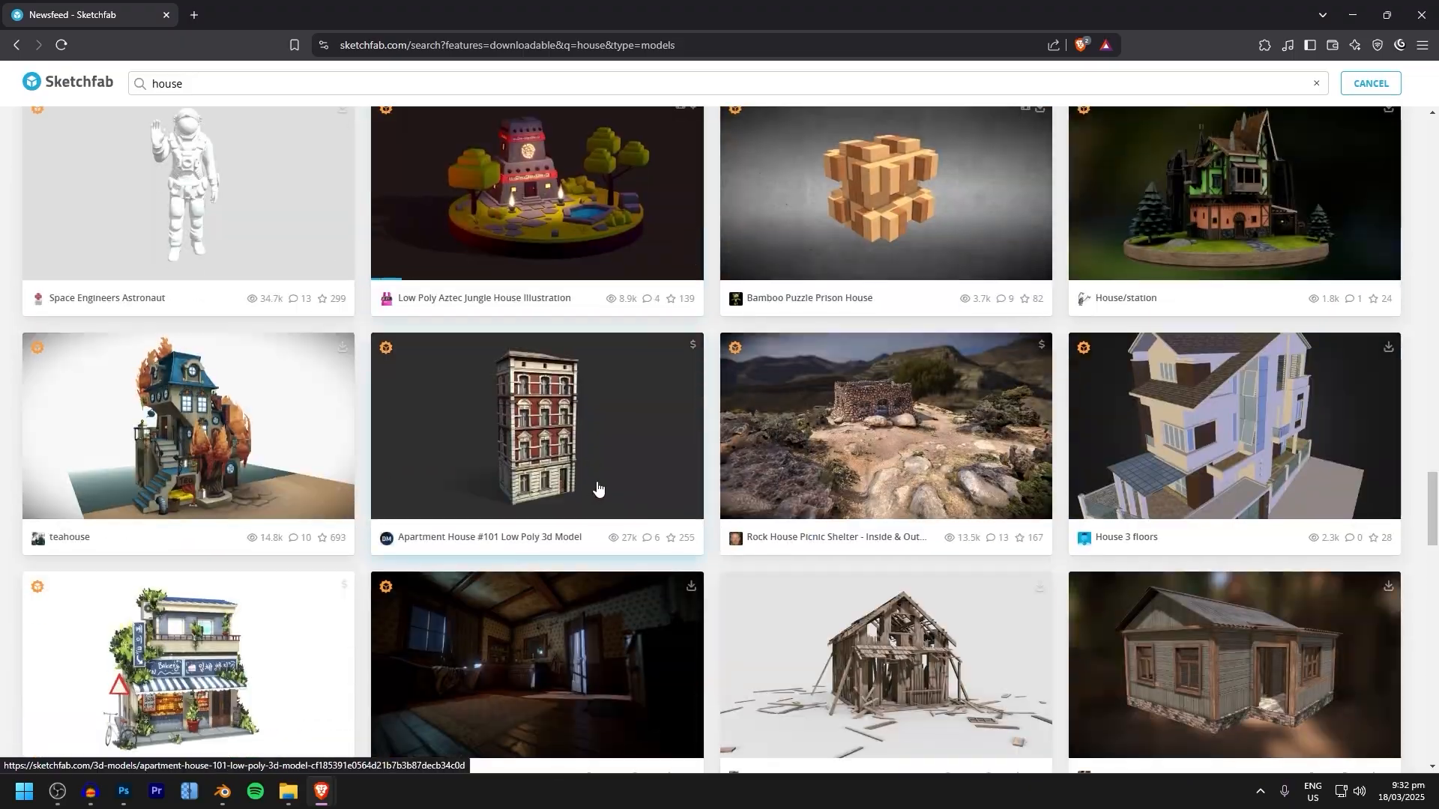
{"action": "scroll", "coordinate": [586, 484], "scroll_direction": "down", "scroll_amount": 3}
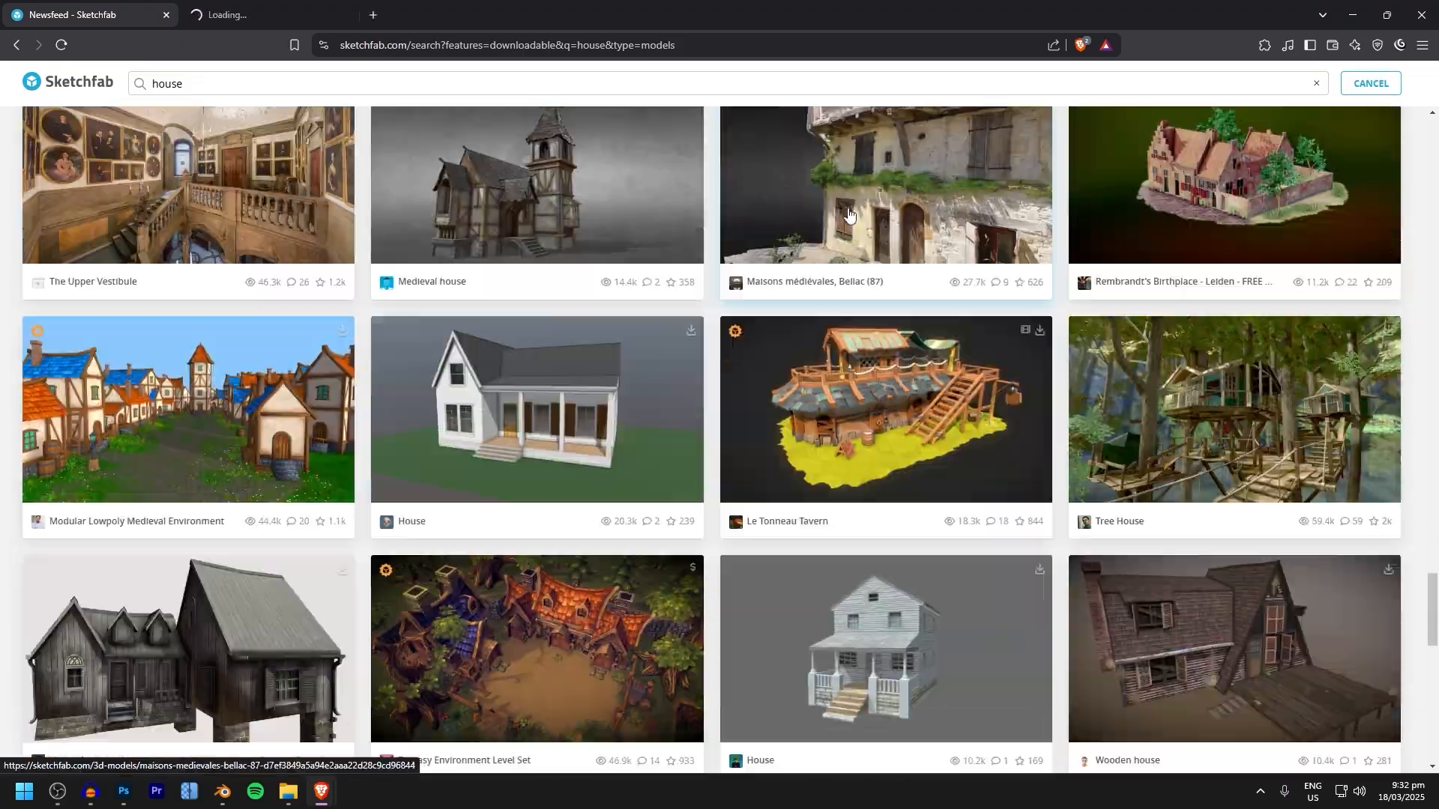
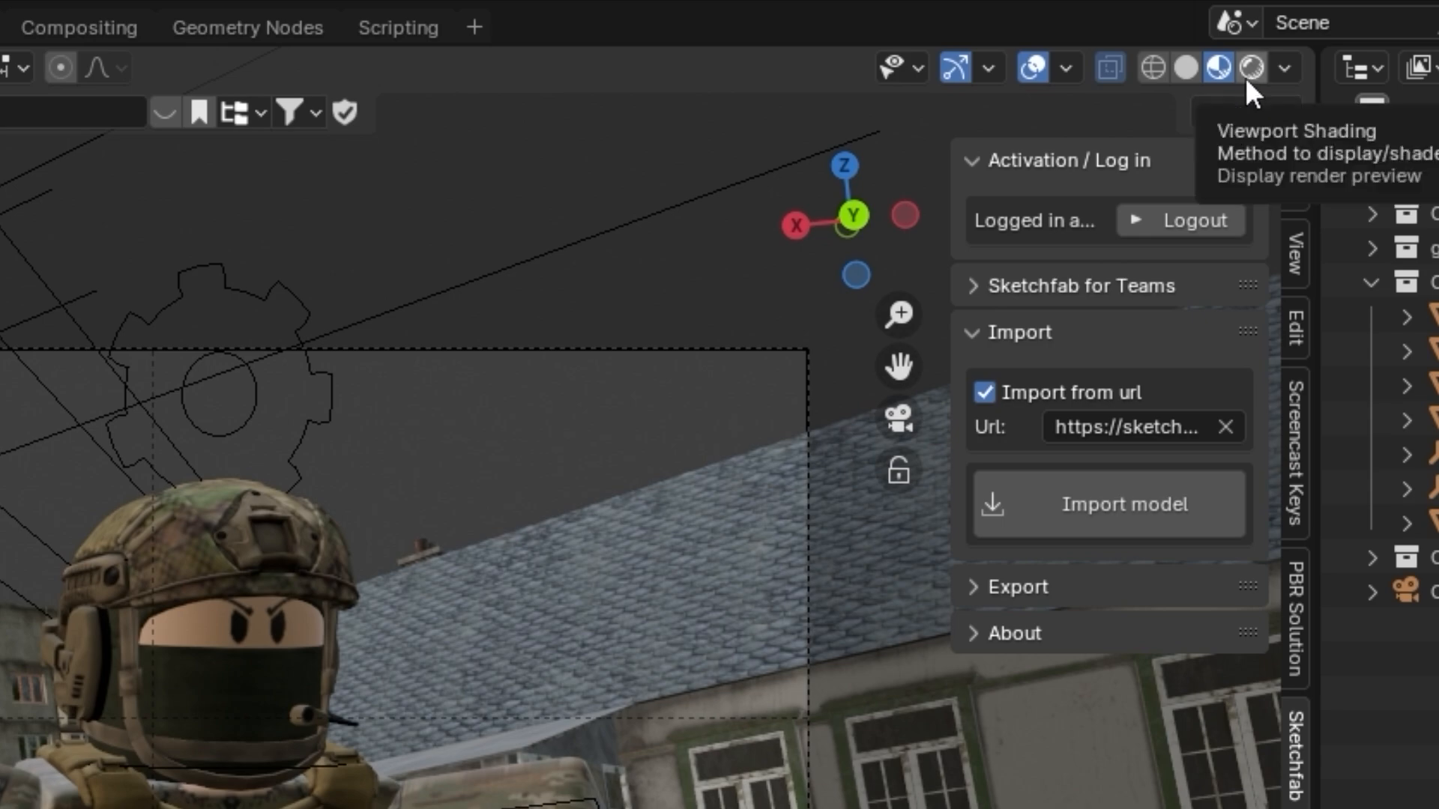
Preview the scene as a render, restrict the render region to the camera frame, and return to the material preview
{"action": "left_click", "coordinate": [1246, 75]}
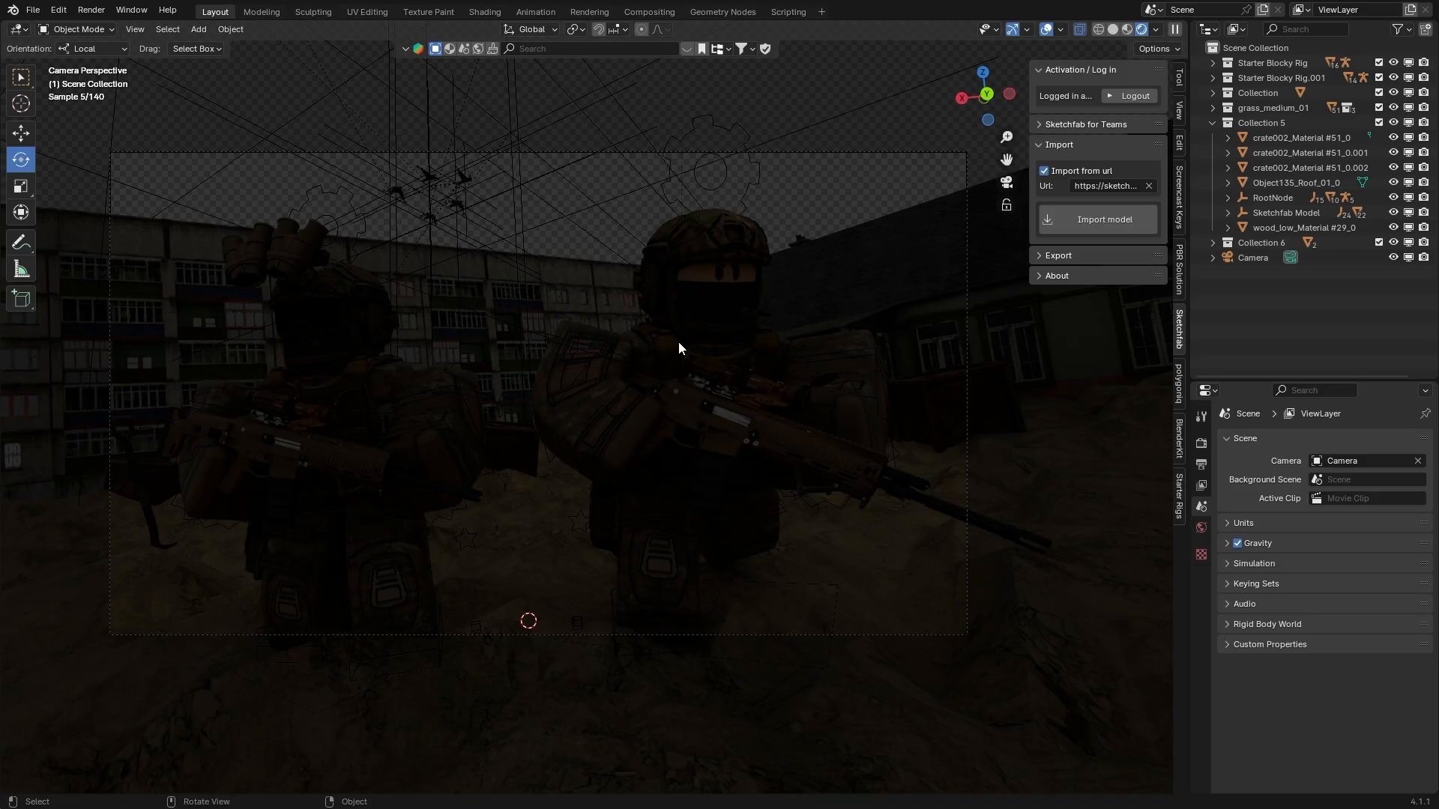
{"action": "key", "text": "ctrl+b"}
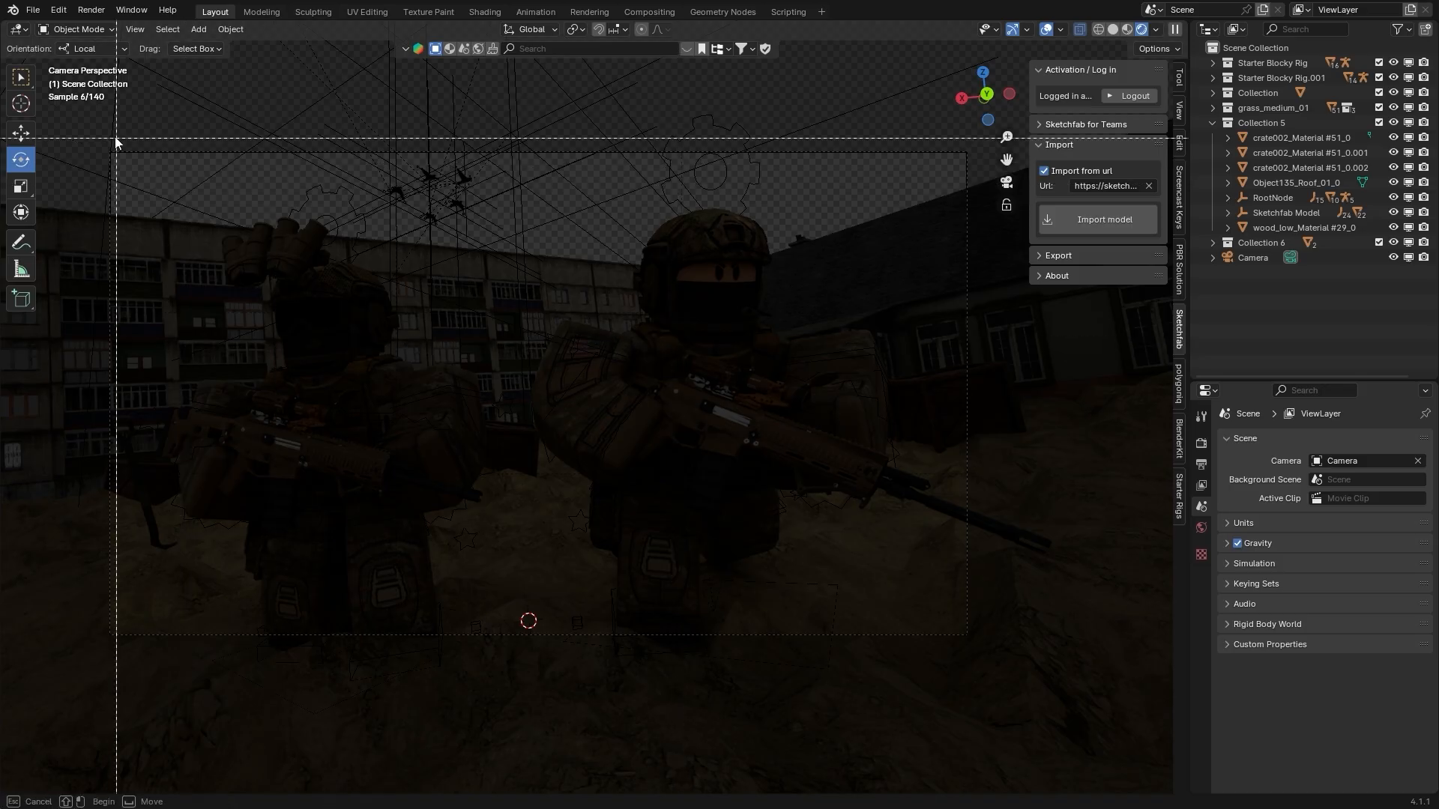
{"action": "left_click_drag", "start_coordinate": [88, 126], "coordinate": [978, 651]}
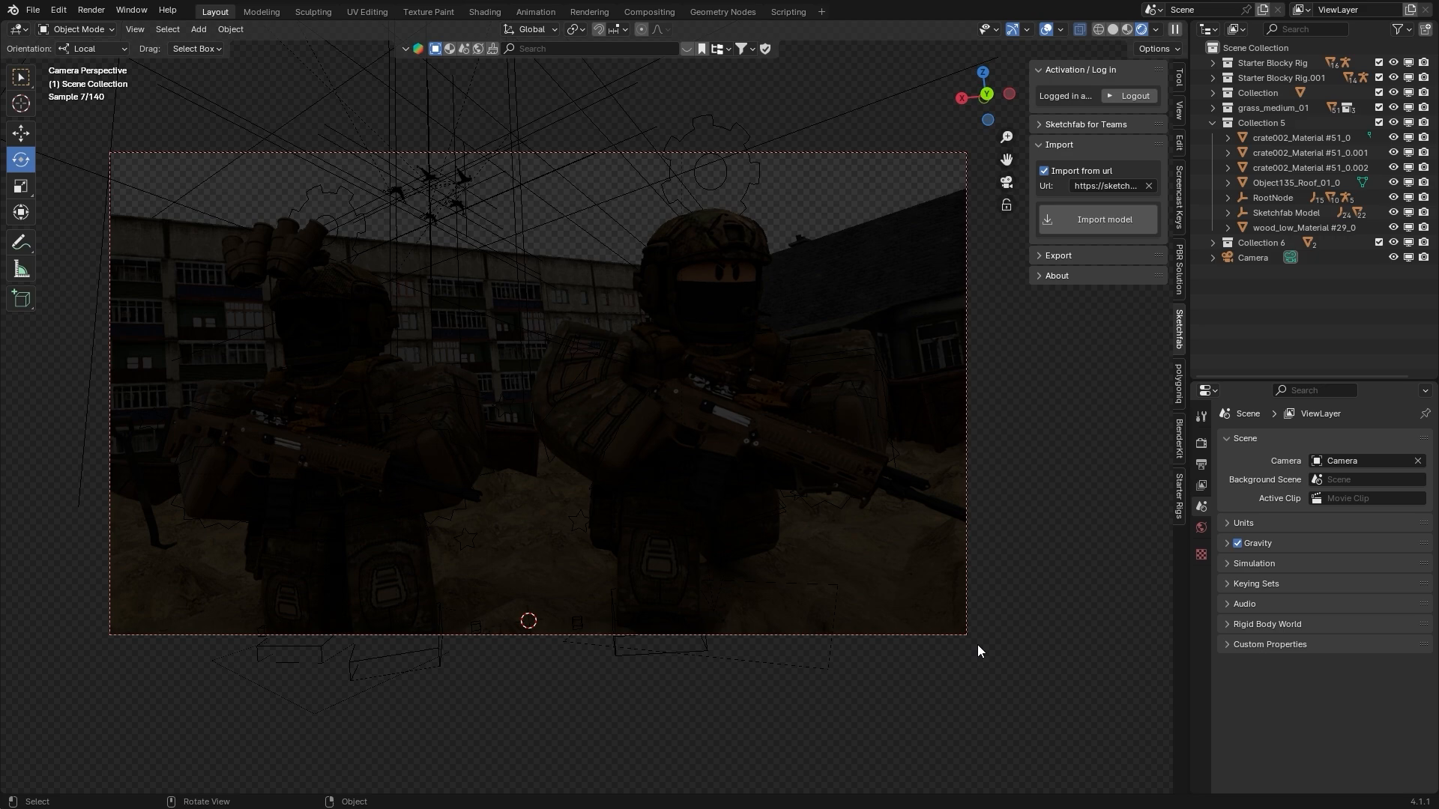
{"action": "left_click", "coordinate": [1127, 29]}
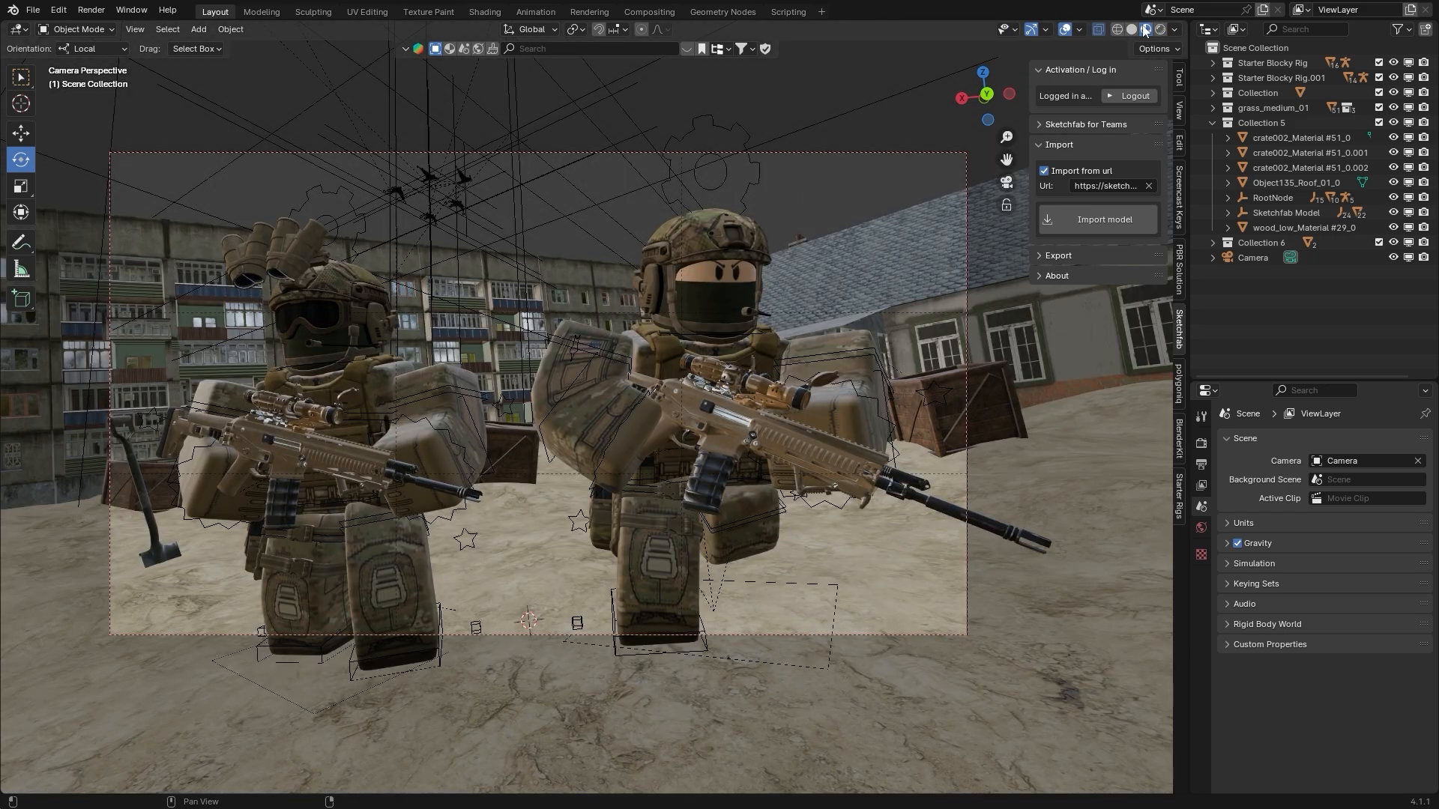
Add a sun light at the world origin and set its strength to 4
{"action": "left_click", "coordinate": [199, 30]}
{"action": "mouse_move", "coordinate": [244, 212]}
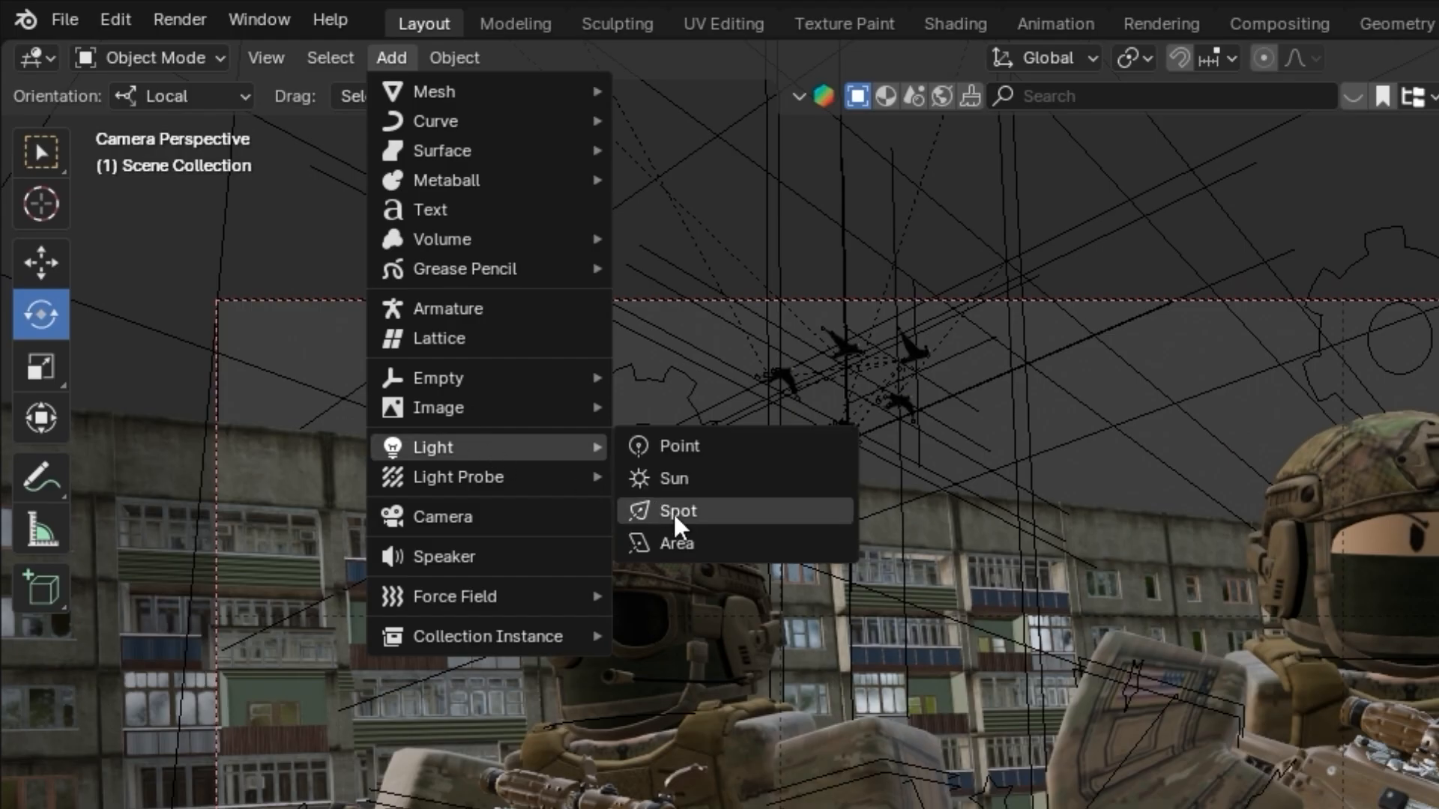
{"action": "left_click", "coordinate": [334, 225]}
{"action": "left_click", "coordinate": [901, 808]}
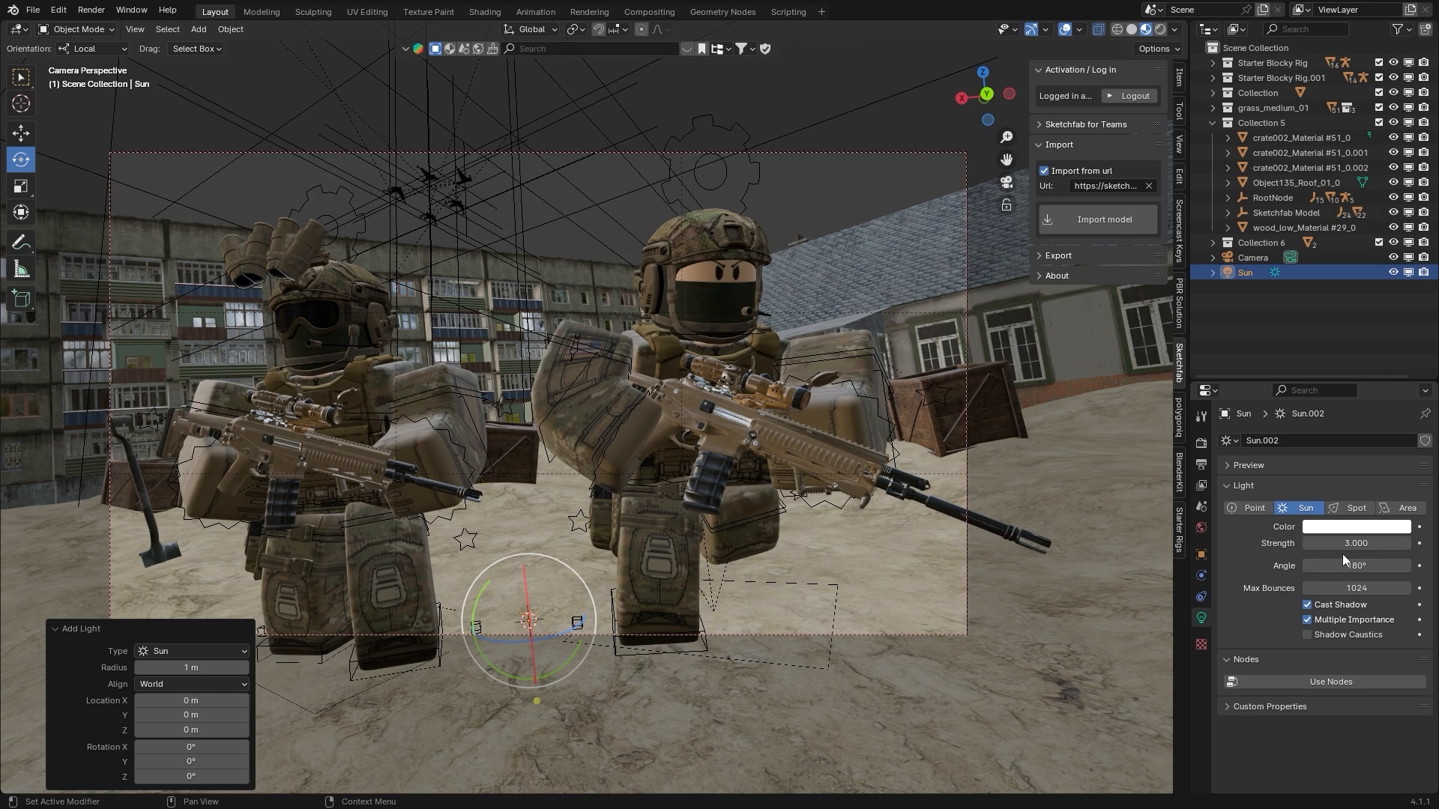
{"action": "left_click", "coordinate": [1345, 544]}
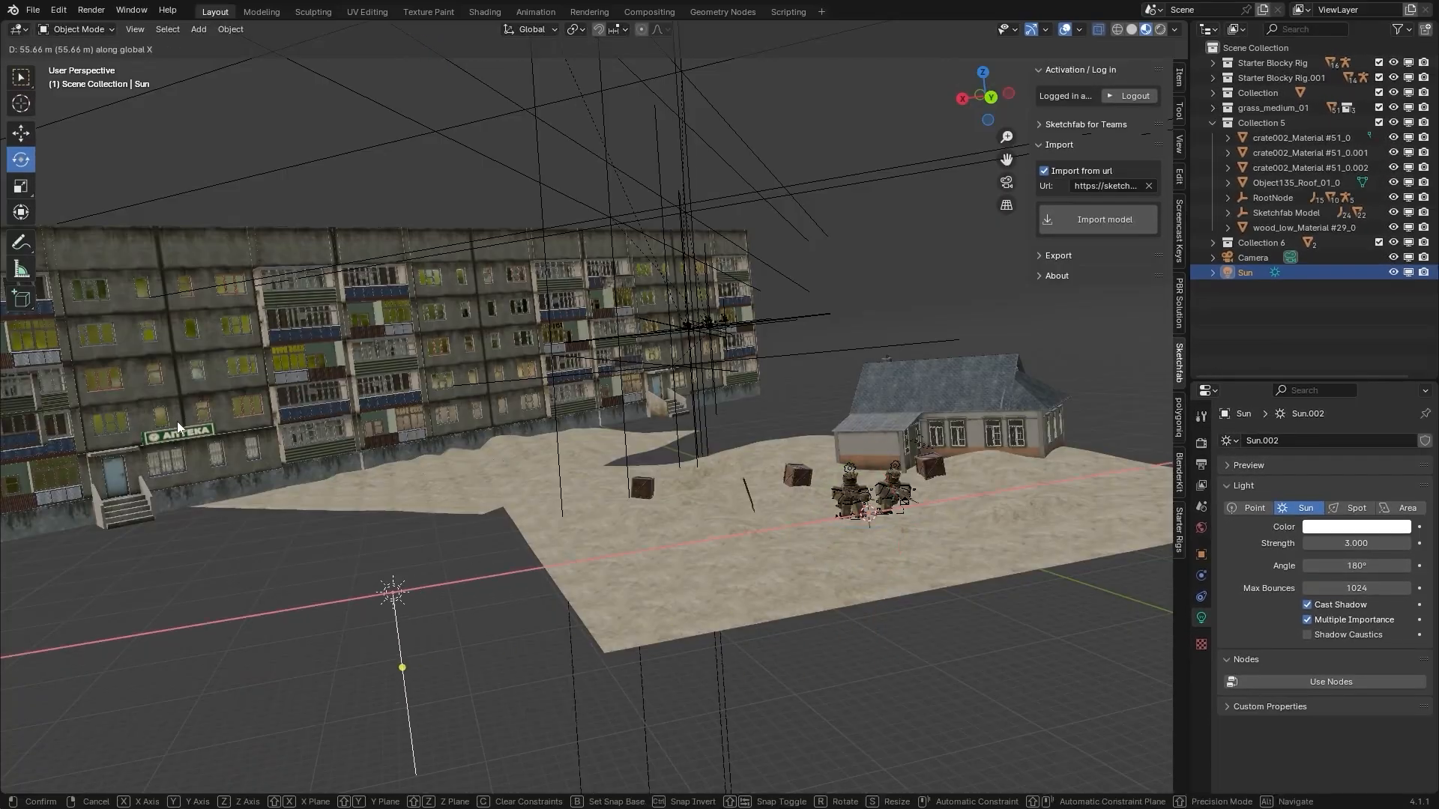
Move the sun light 55.657 m along X, away from the two soldiers
{"action": "left_click", "coordinate": [177, 427]}
{"action": "key", "text": "shift+grave"}
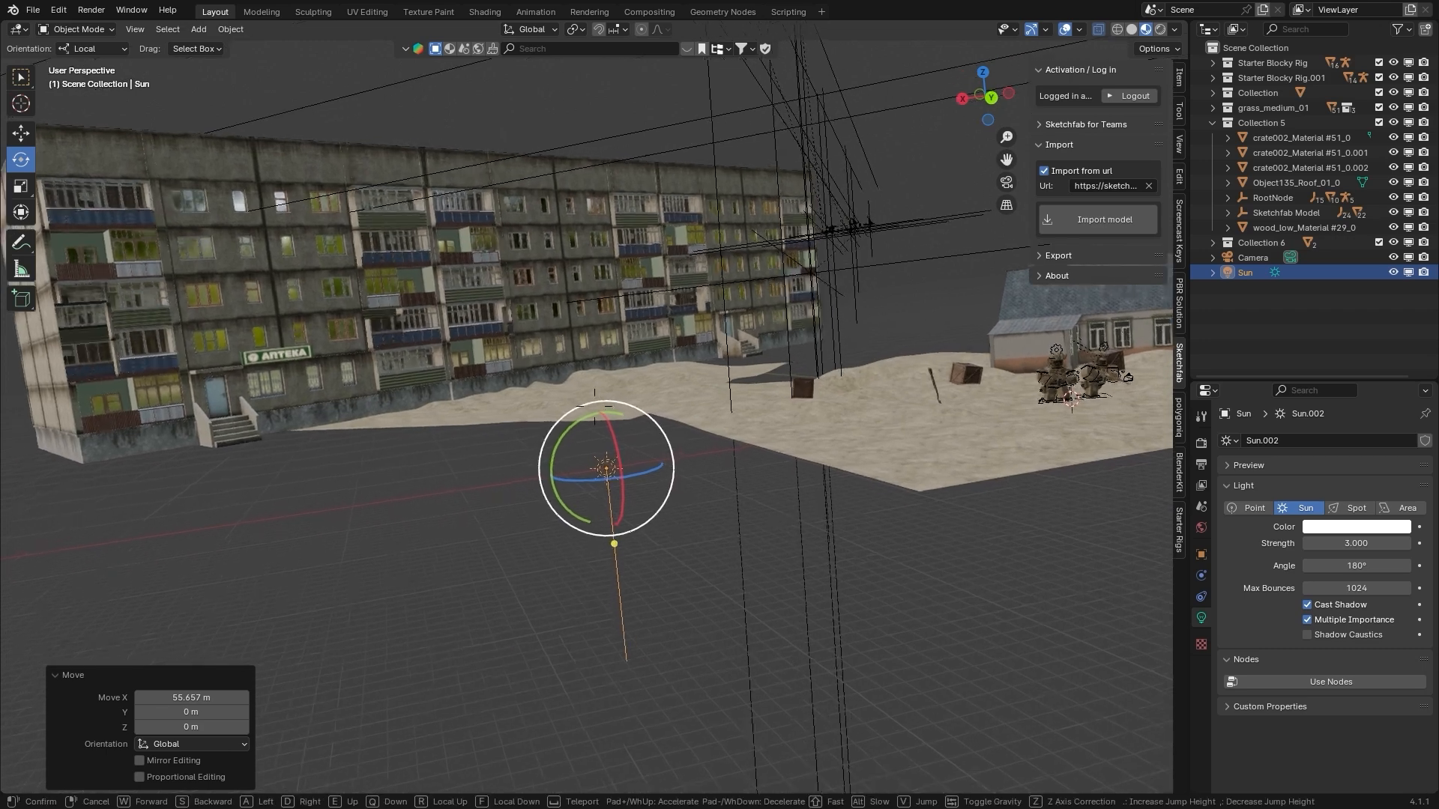
{"action": "key", "text": "w"}
{"action": "left_click", "coordinate": [594, 406]}
{"action": "key", "text": "g"}
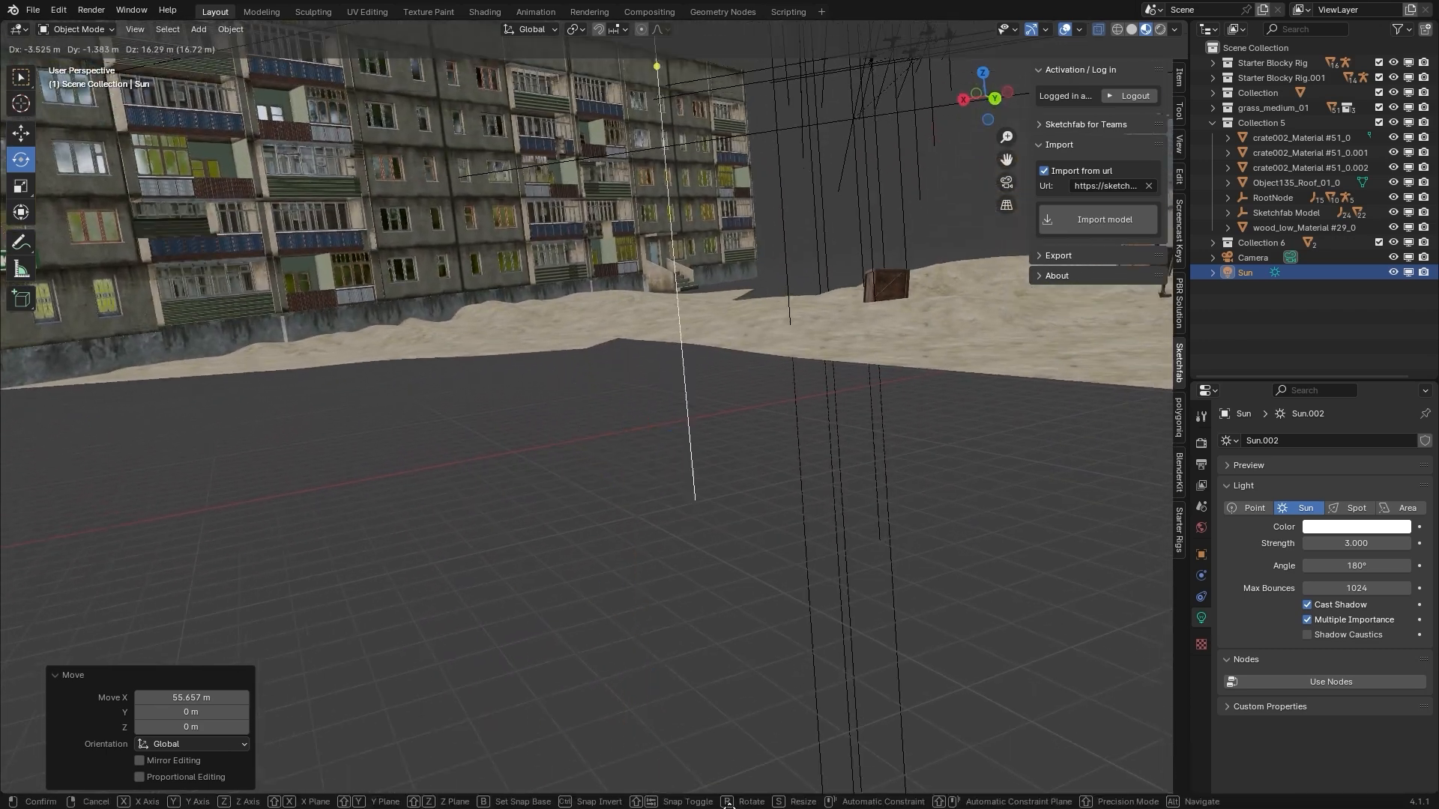
{"action": "key", "text": "ctrl+z"}
{"action": "key", "text": "r"}
{"action": "key", "text": "x"}
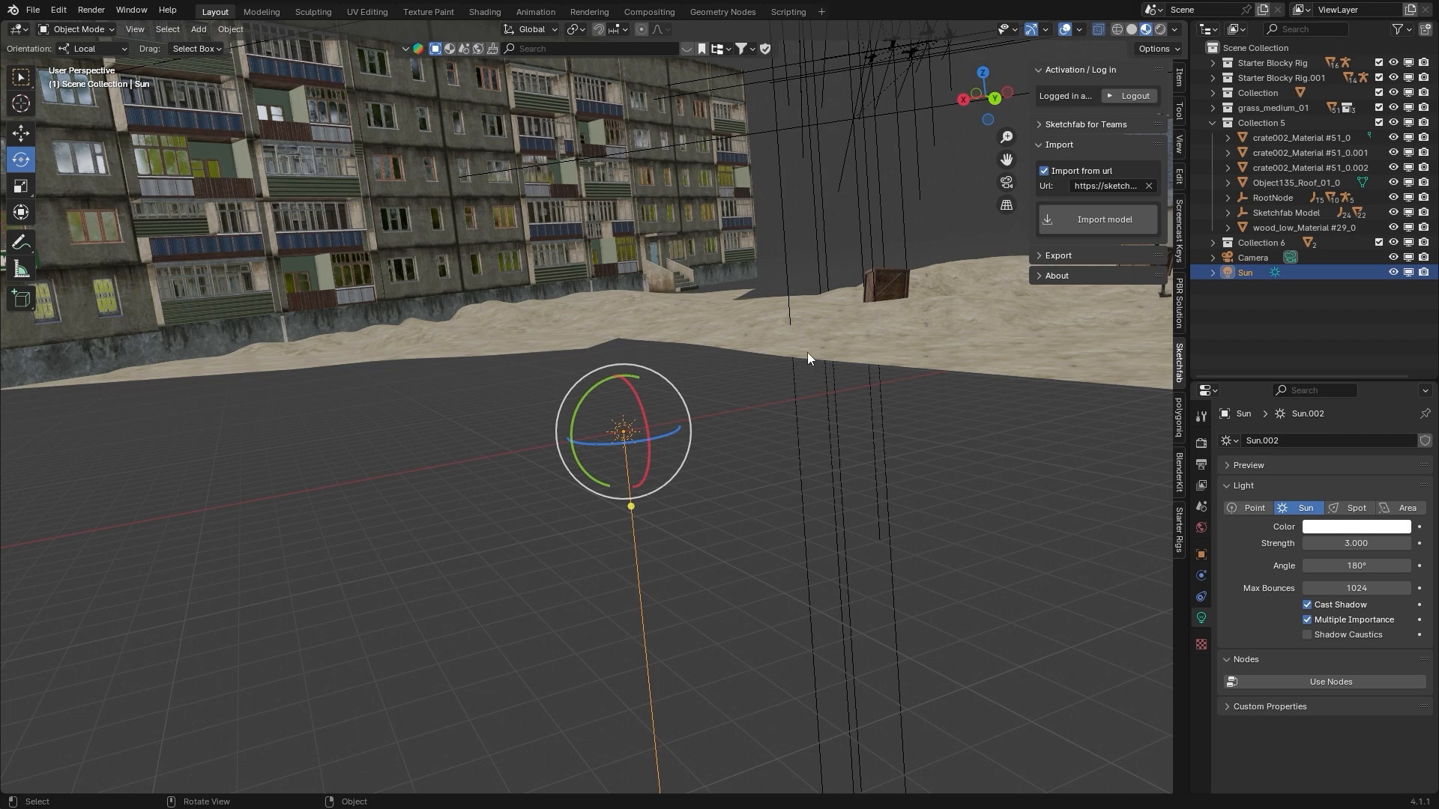
Duplicate the sun light with the copy offset 7.3572 m along the global X axis
{"action": "key", "text": "shift+grave"}
{"action": "left_click", "coordinate": [690, 278]}
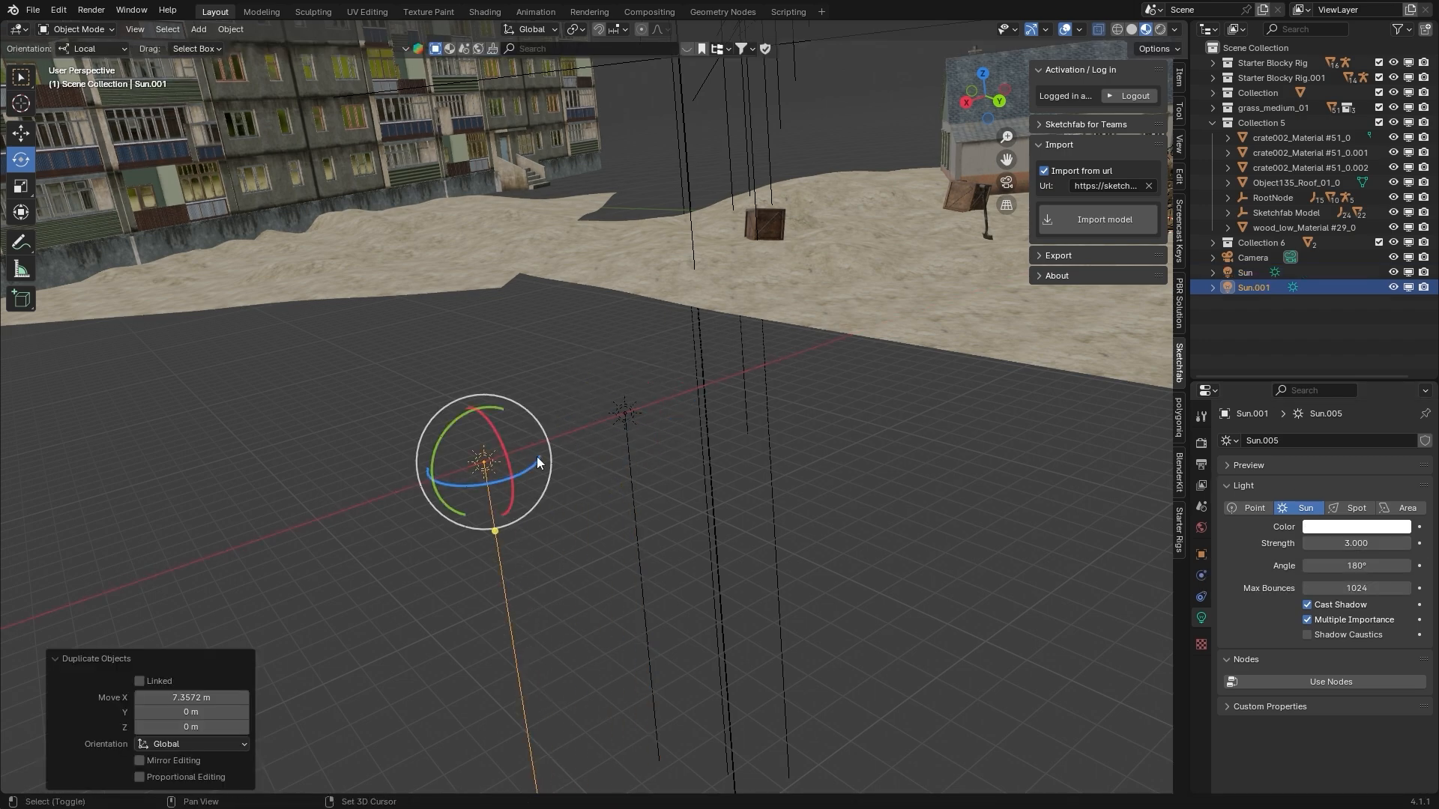
Set the duplicated sun's angle to 80° and rotate it about 38° around the global X axis
{"action": "mouse_move", "coordinate": [536, 463]}
{"action": "middle_mouse_down", "text": "shift"}
{"action": "mouse_move", "coordinate": [591, 453]}
{"action": "mouse_move", "coordinate": [555, 450]}
{"action": "middle_mouse_up", "text": "shift"}
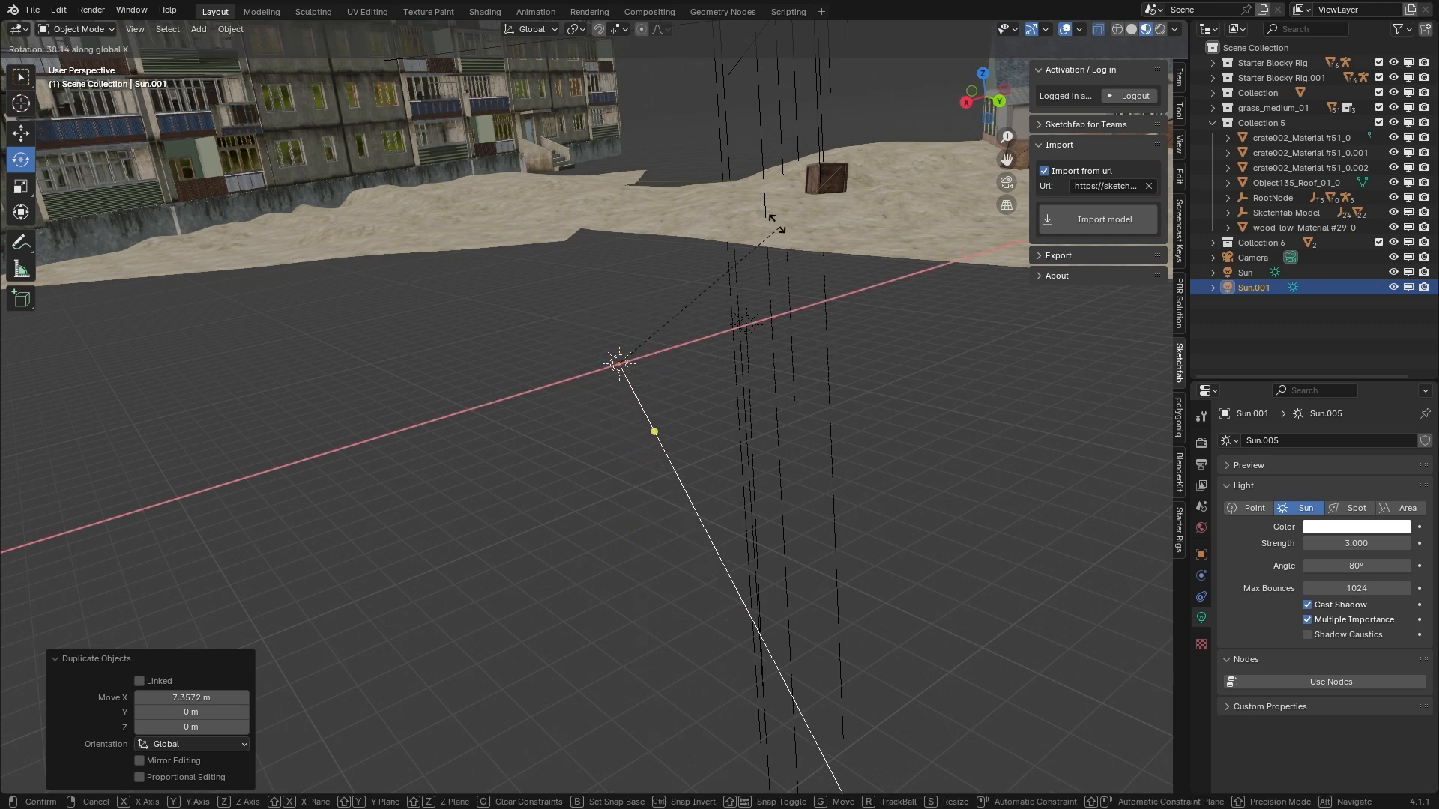
{"action": "left_click", "coordinate": [802, 324]}
{"action": "middle_click_drag", "start_coordinate": [803, 324], "coordinate": [324, 111]}
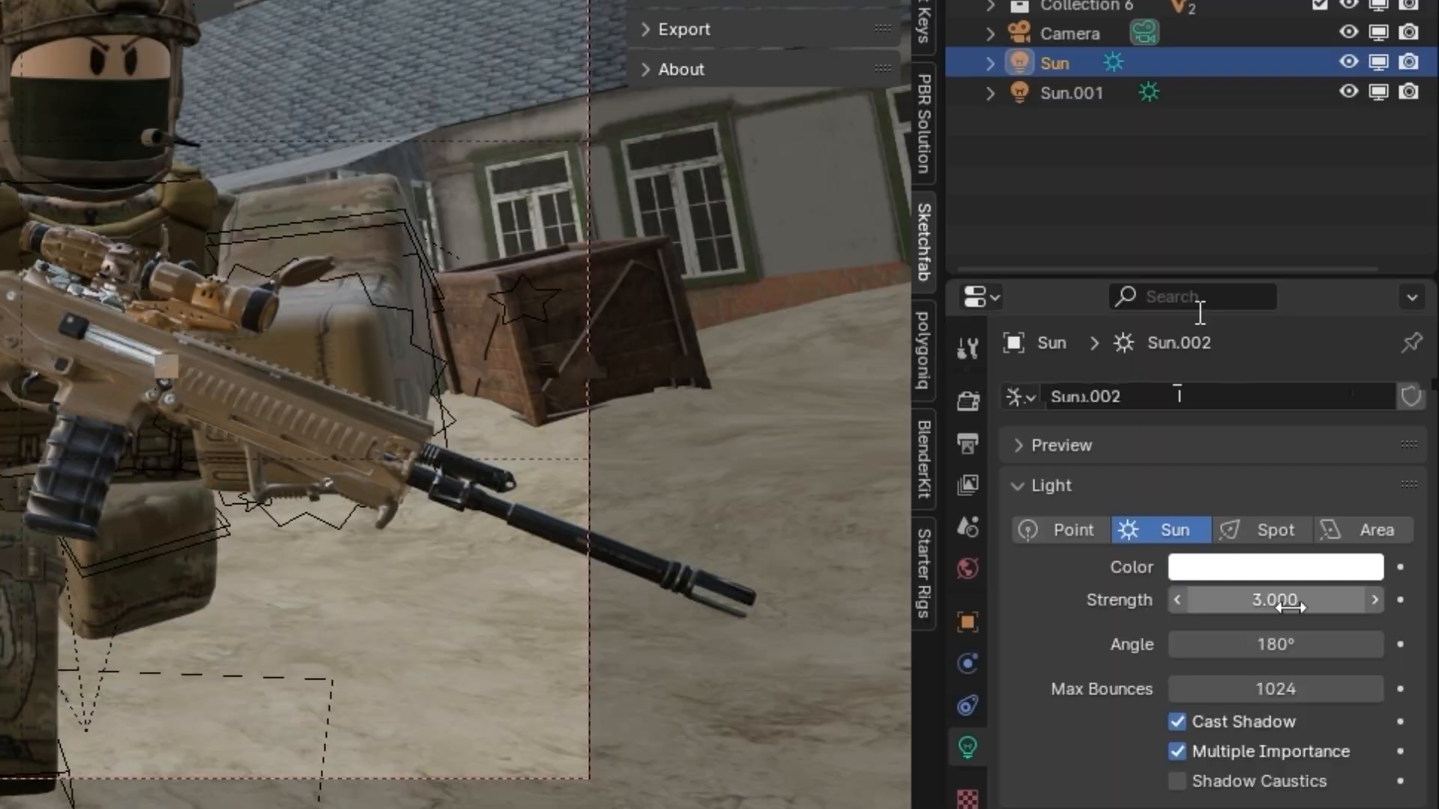
Set the duplicated sun's strength to 4 and check the rendered lighting through the camera
{"action": "left_click", "coordinate": [1064, 94]}
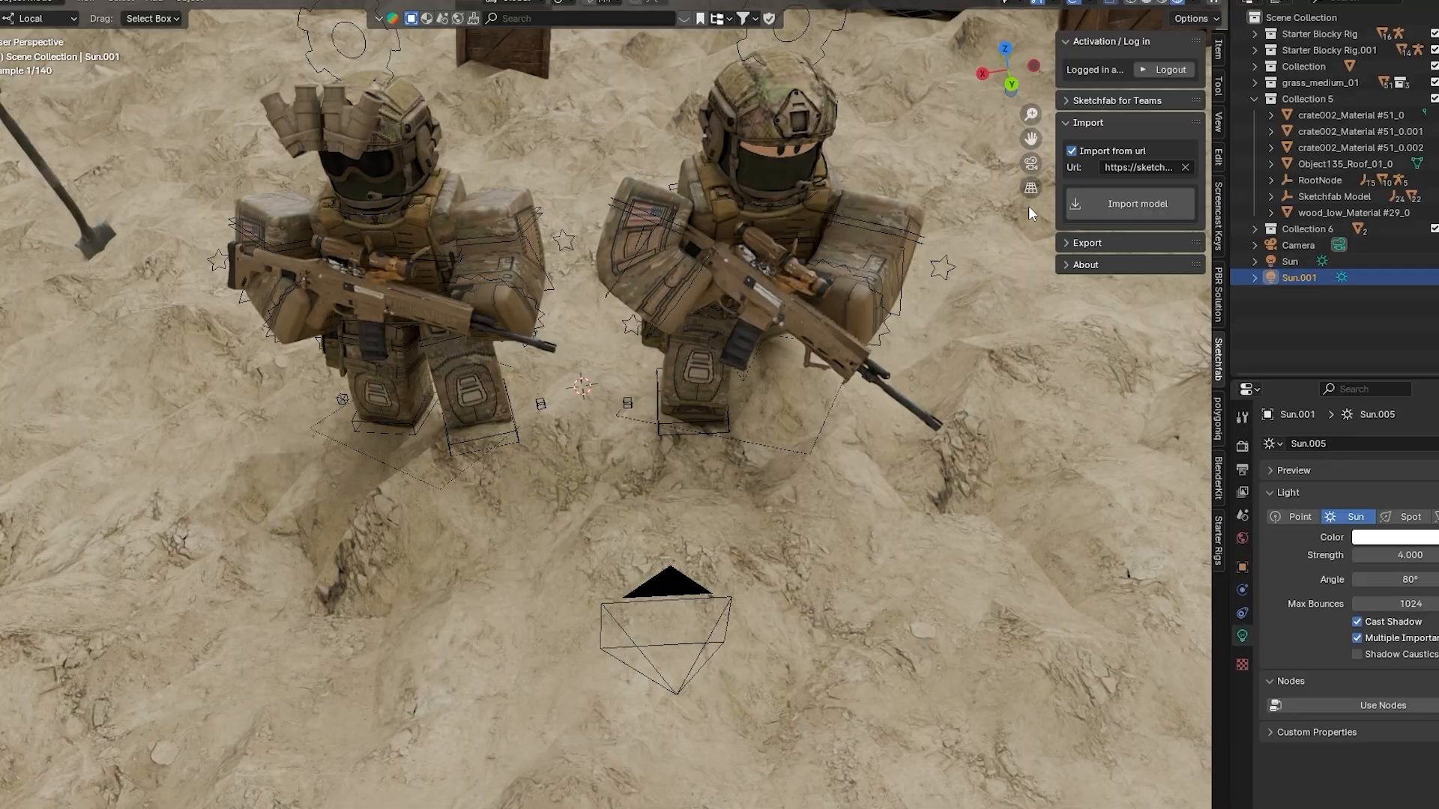
{"action": "left_click", "coordinate": [1031, 163]}
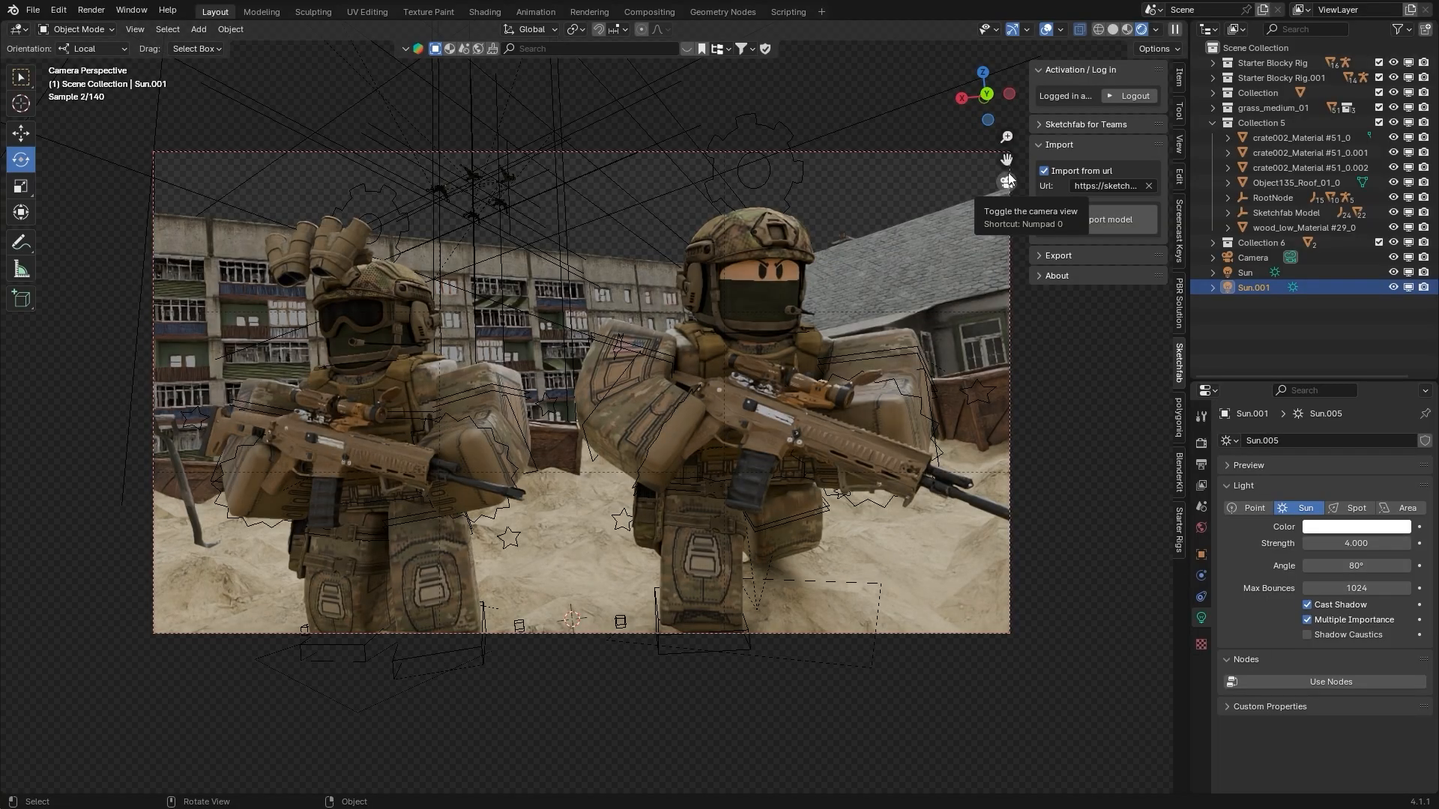
{"action": "left_click", "coordinate": [1125, 30]}
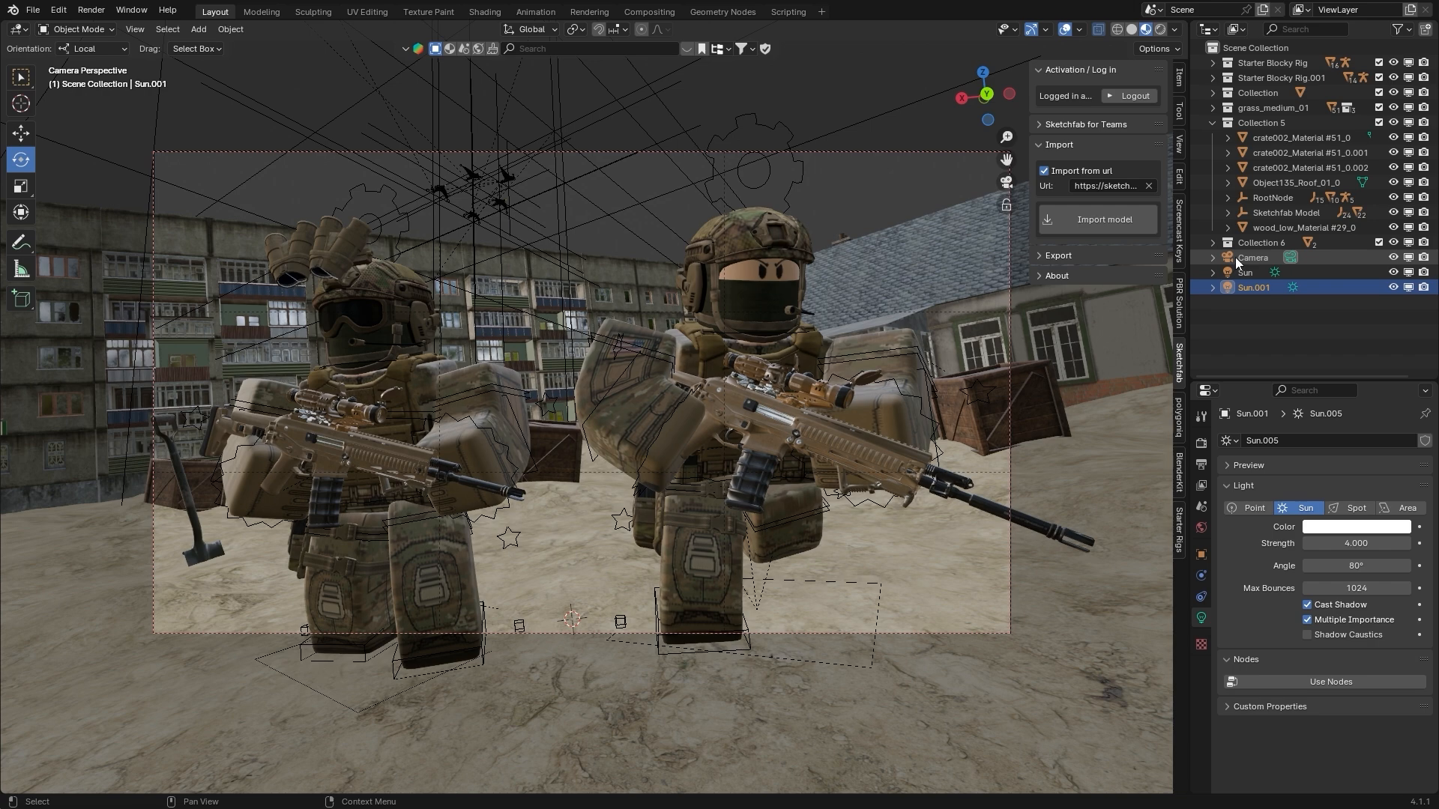
{"action": "left_click", "coordinate": [1160, 29]}
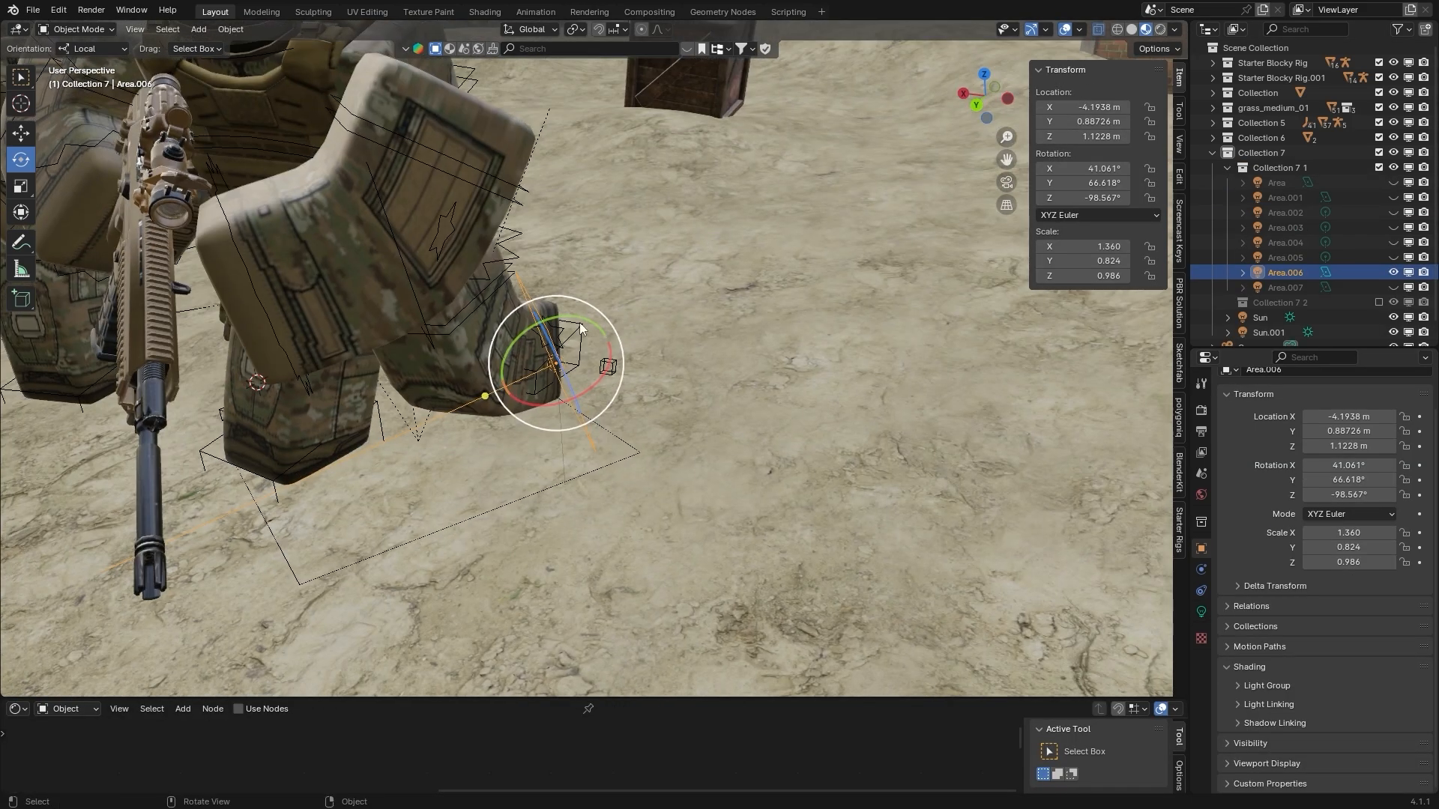
{"action": "middle_click_drag", "start_coordinate": [580, 328], "coordinate": [581, 471]}
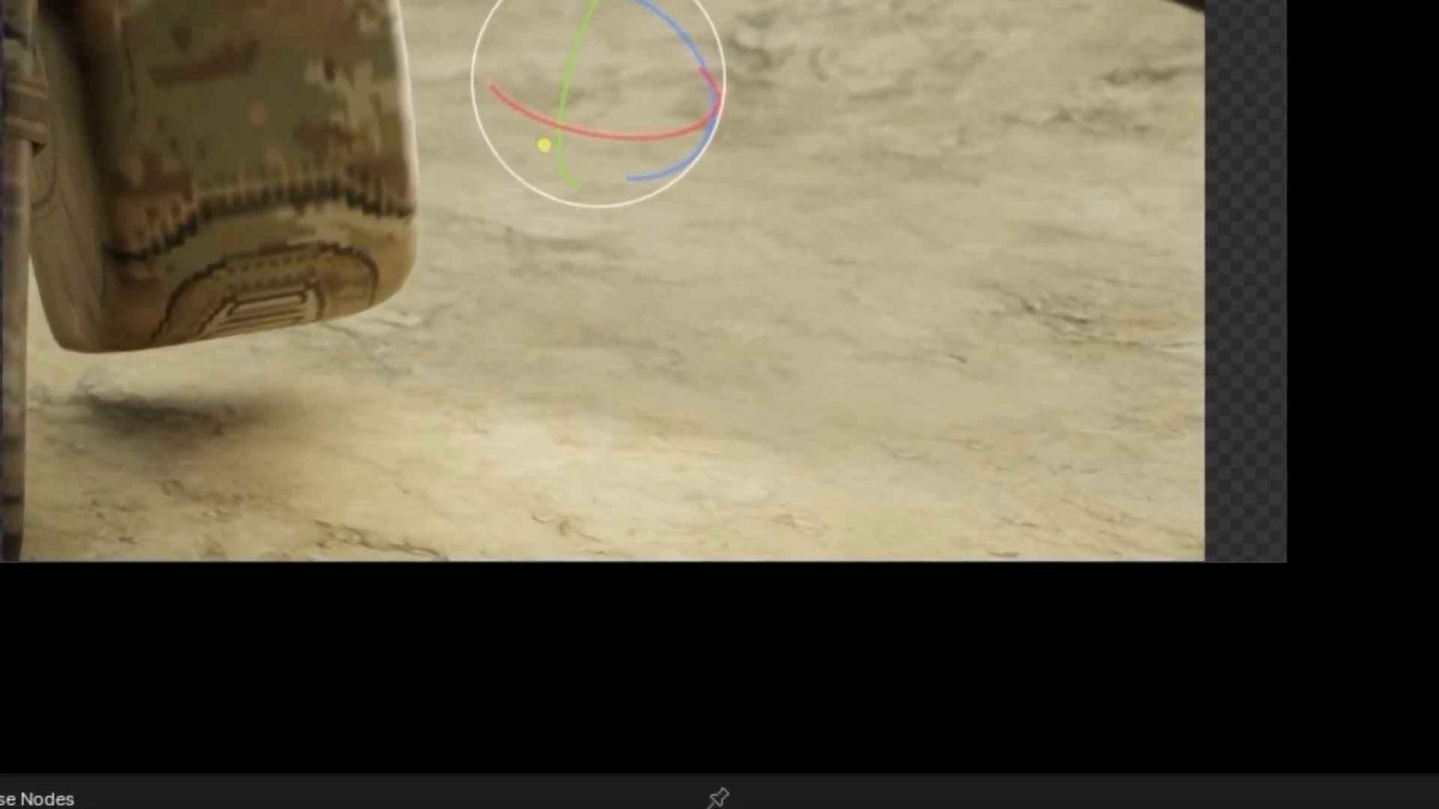
{"action": "middle_click_drag", "start_coordinate": [693, 324], "coordinate": [659, 296]}
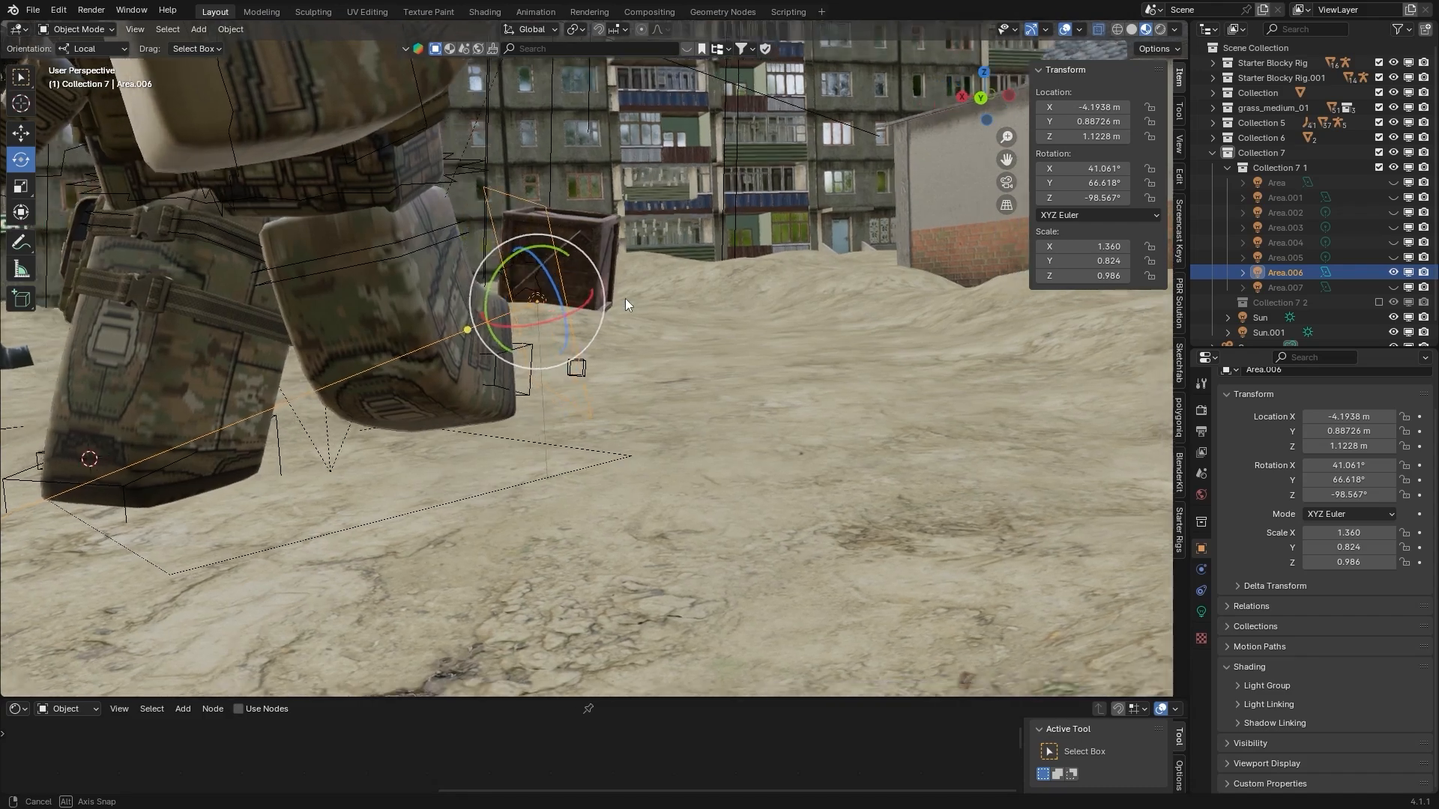
{"action": "scroll", "coordinate": [667, 277], "scroll_direction": "up", "scroll_amount": 2}
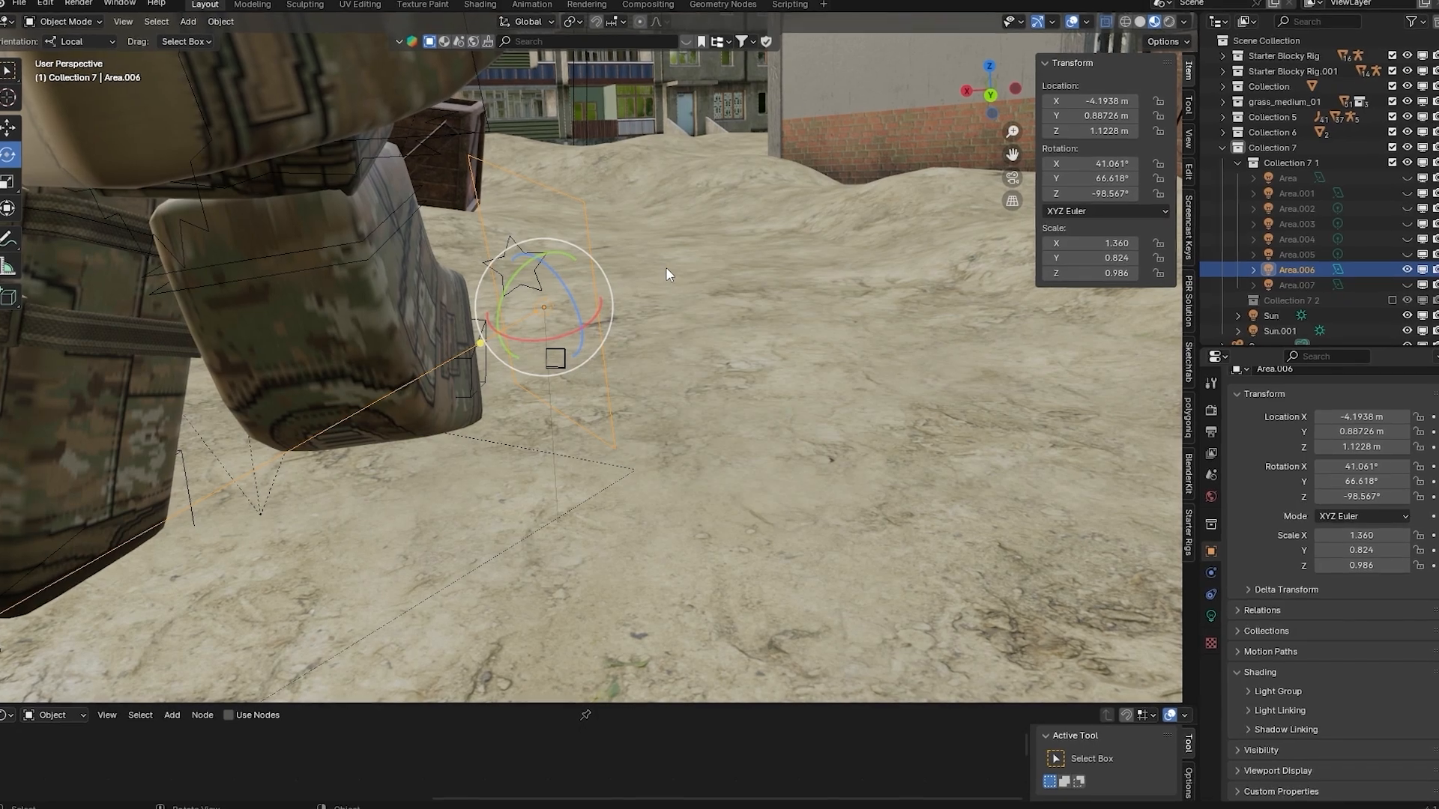
{"action": "key", "text": "g"}
{"action": "left_click", "coordinate": [761, 249]}
{"action": "key", "text": "ctrl+z"}
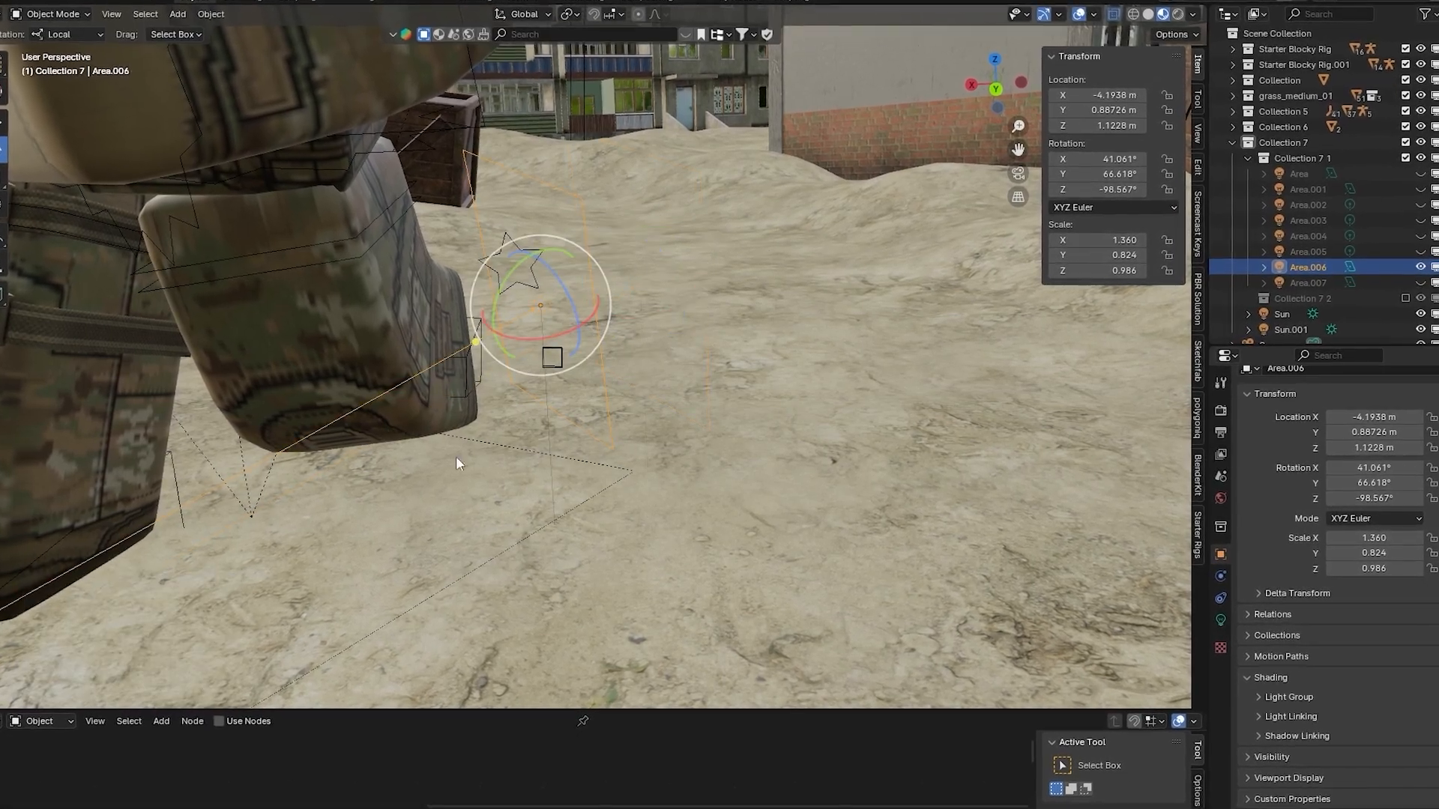
Expand the area light's light linking settings, browse the collections, and toggle the visibility of Starter Blocky Rig.001 to identify its soldier
{"action": "middle_click_drag", "start_coordinate": [456, 456], "coordinate": [520, 414]}
{"action": "middle_click_drag", "start_coordinate": [599, 292], "coordinate": [623, 281]}
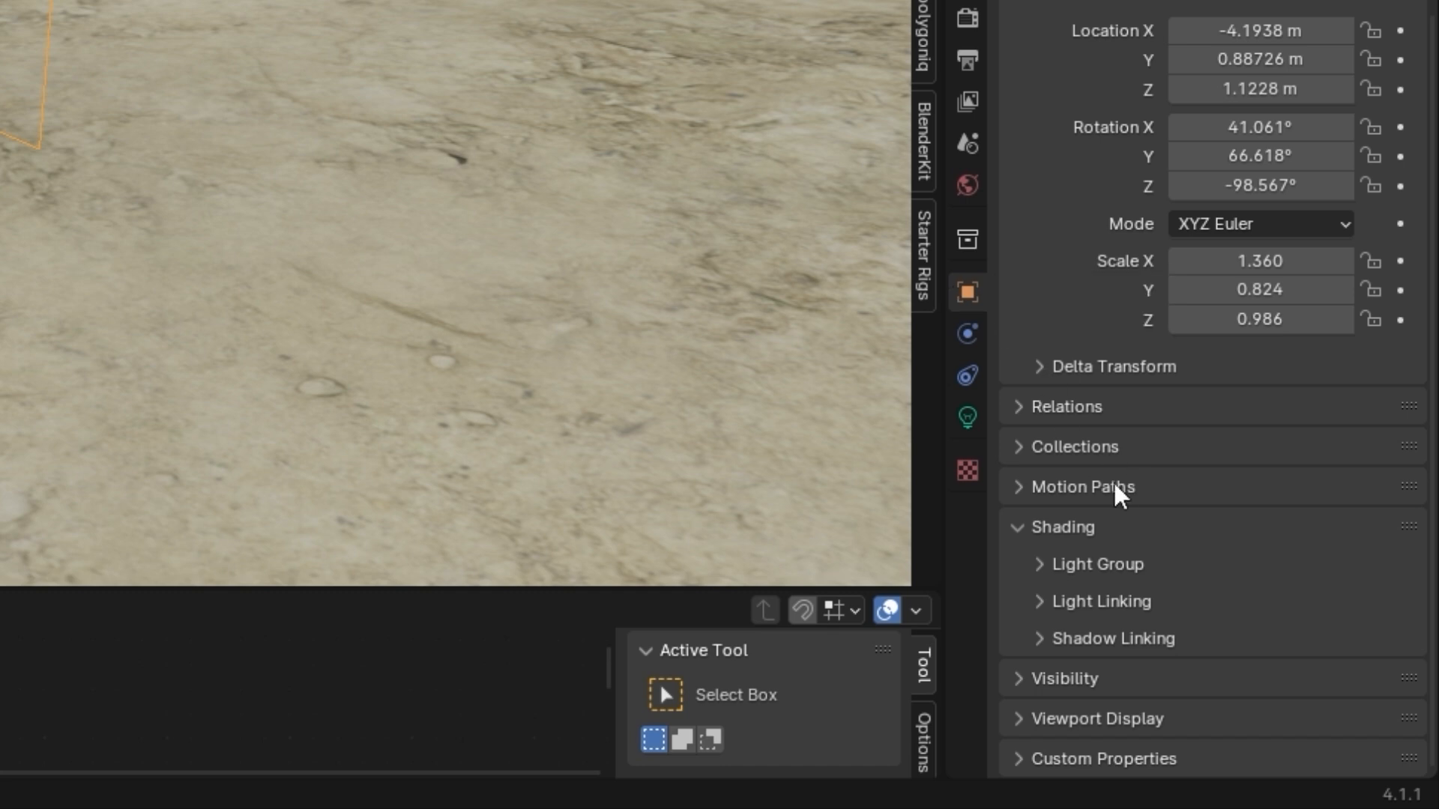
{"action": "left_click", "coordinate": [1089, 609]}
{"action": "scroll", "coordinate": [1082, 588], "scroll_direction": "down", "scroll_amount": 2}
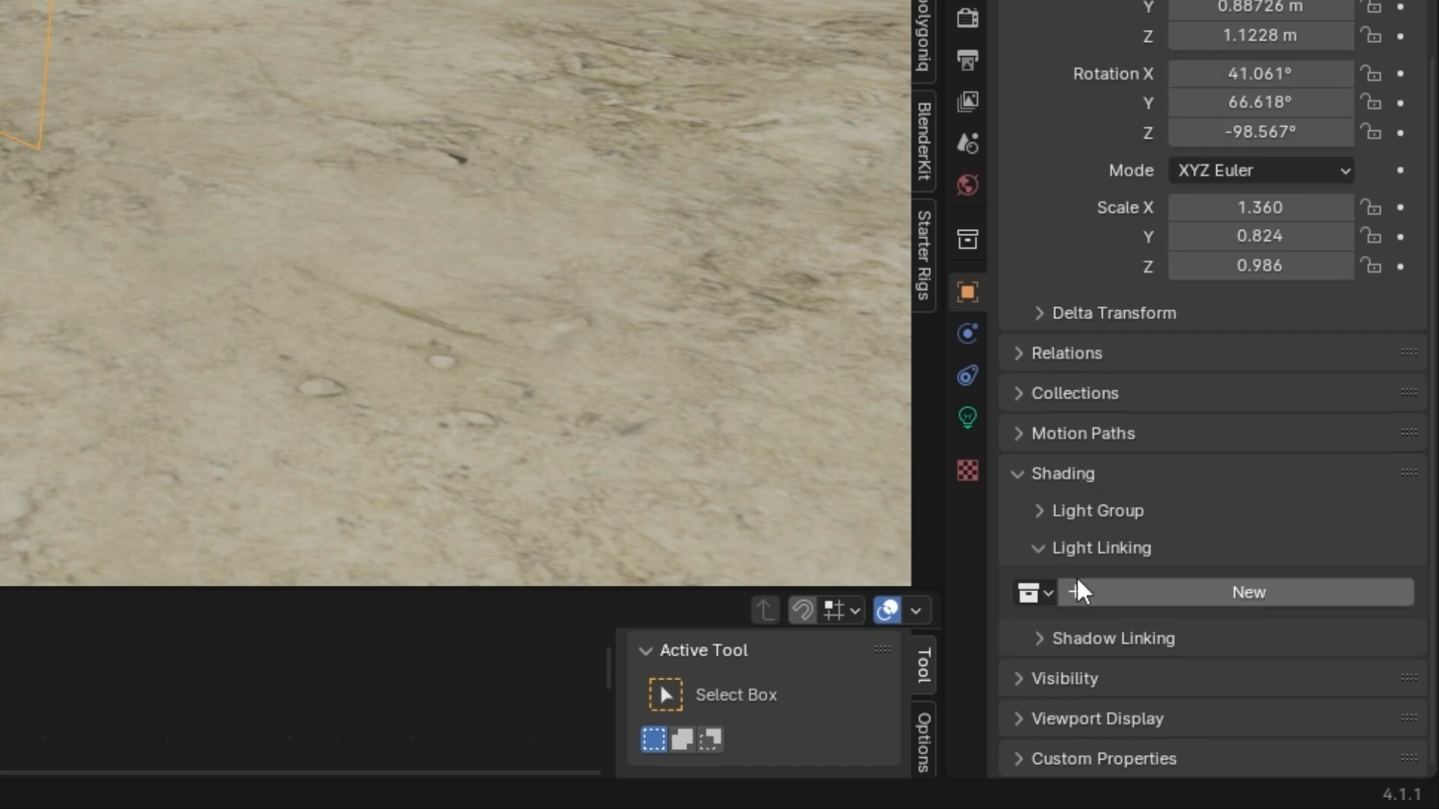
{"action": "left_click", "coordinate": [1037, 592]}
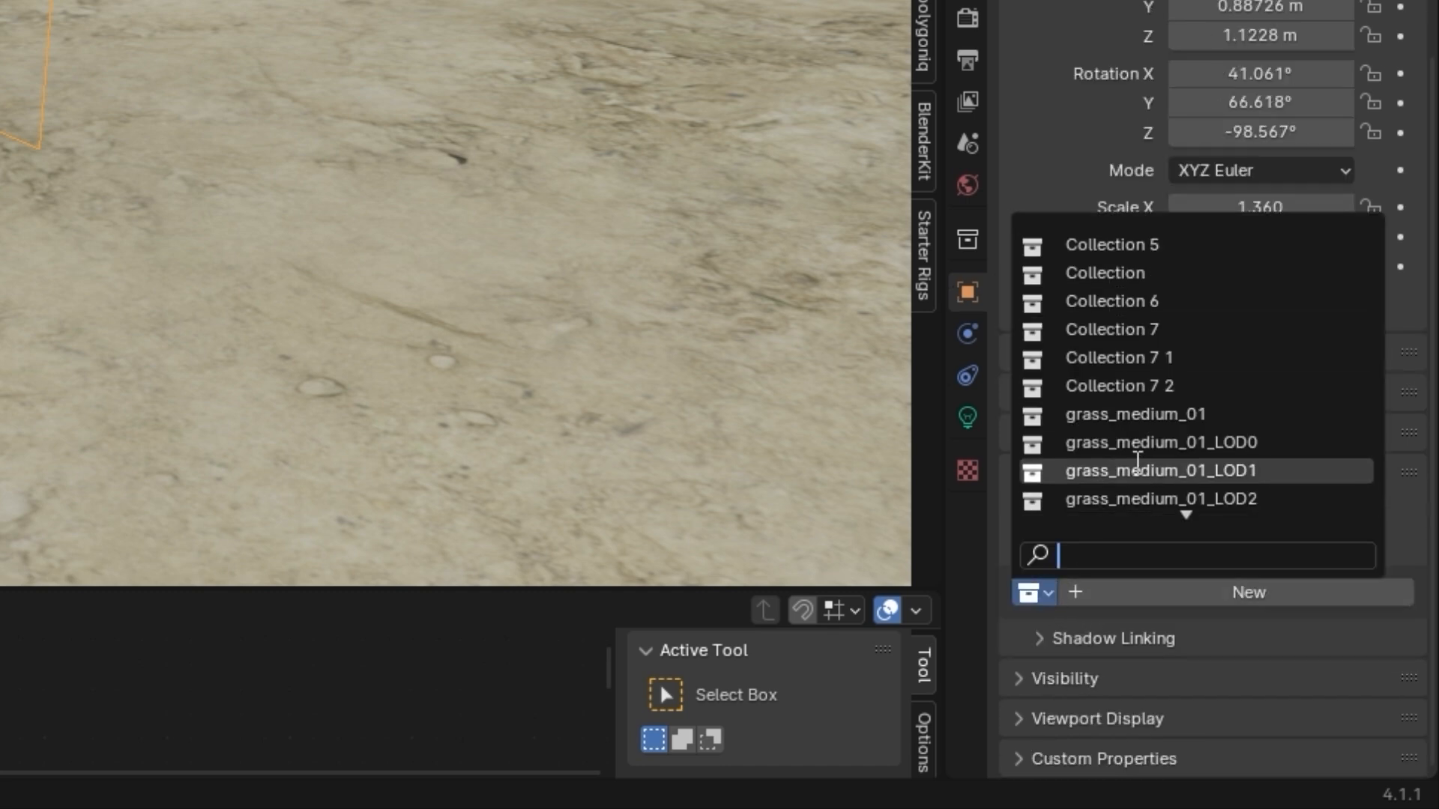
{"action": "scroll", "coordinate": [1135, 457], "scroll_direction": "down", "scroll_amount": 5}
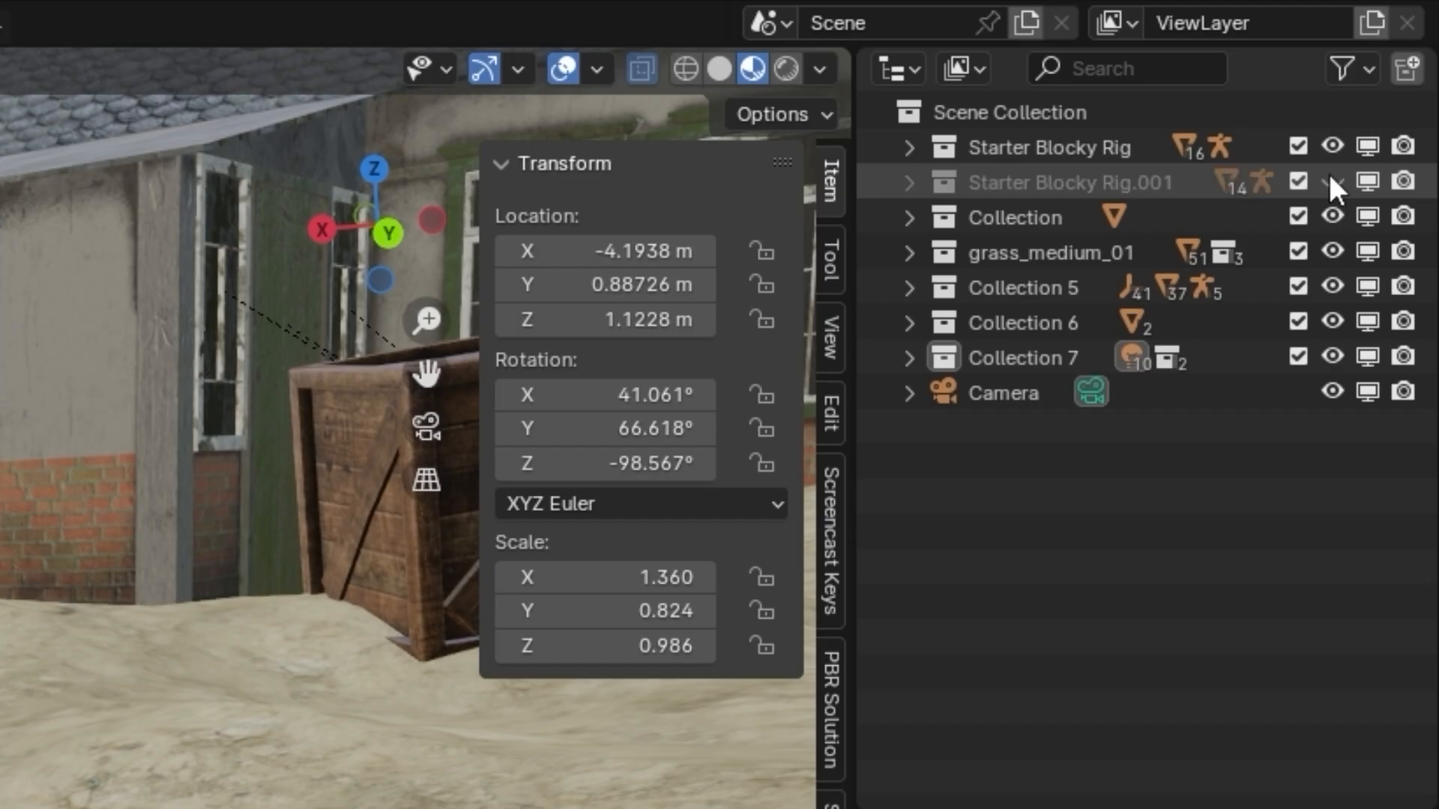
{"action": "left_click", "coordinate": [1330, 178]}
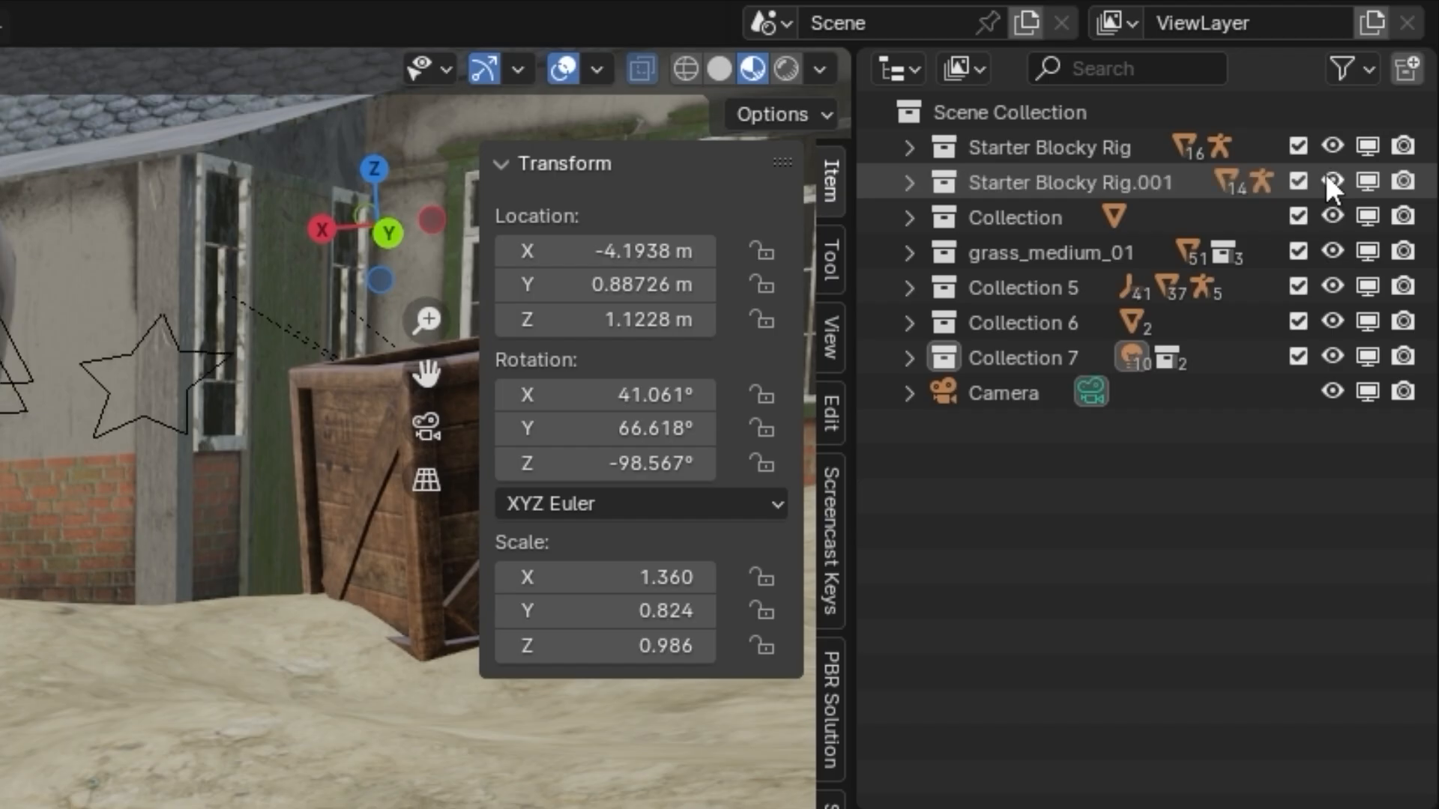
{"action": "left_click", "coordinate": [1329, 178]}
{"action": "left_click", "coordinate": [1330, 177]}
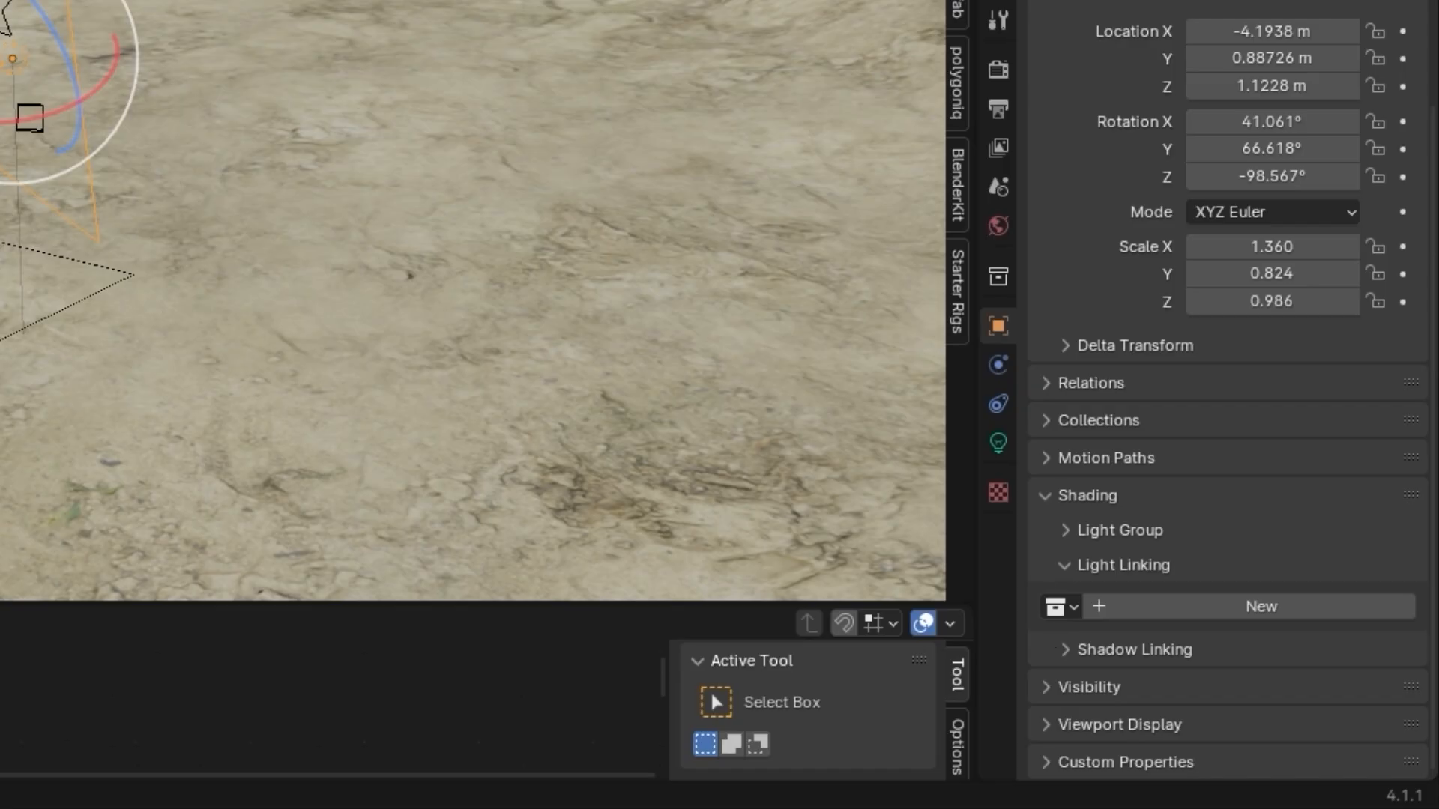
Recheck the available collections and create a new light linking collection for the selected area light
{"action": "left_click", "coordinate": [1060, 606]}
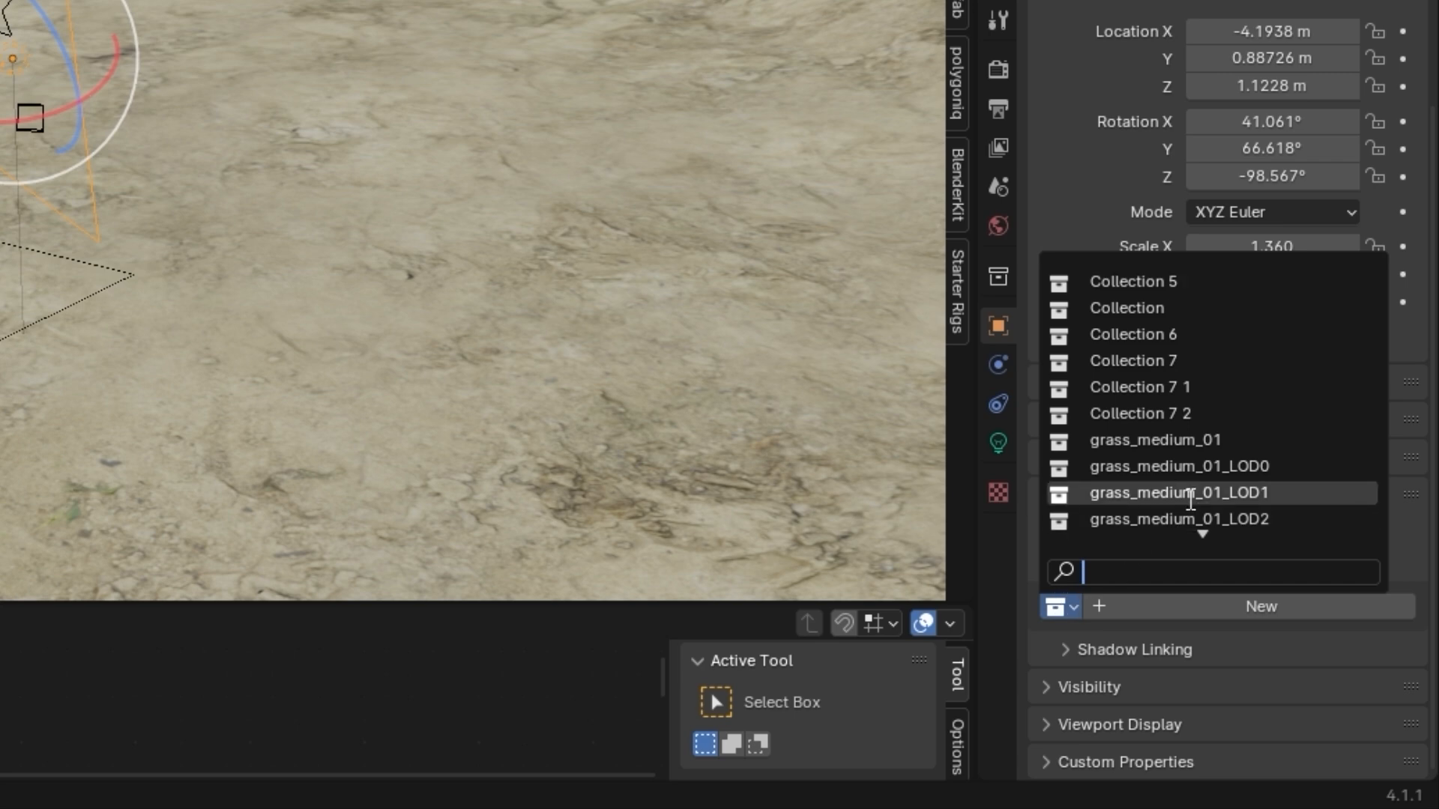
{"action": "scroll", "coordinate": [1215, 484], "scroll_direction": "down", "scroll_amount": 5}
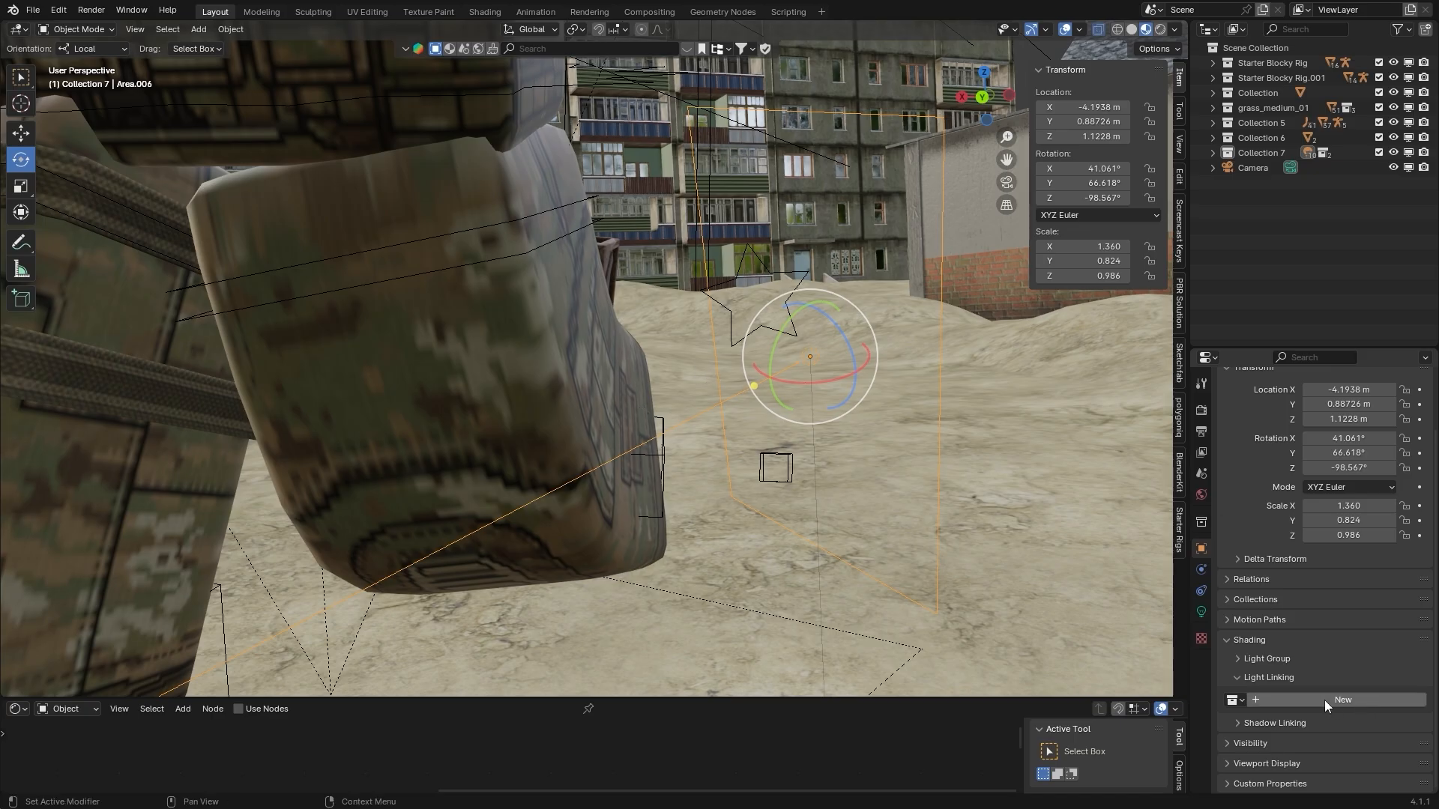
{"action": "left_click", "coordinate": [1323, 700]}
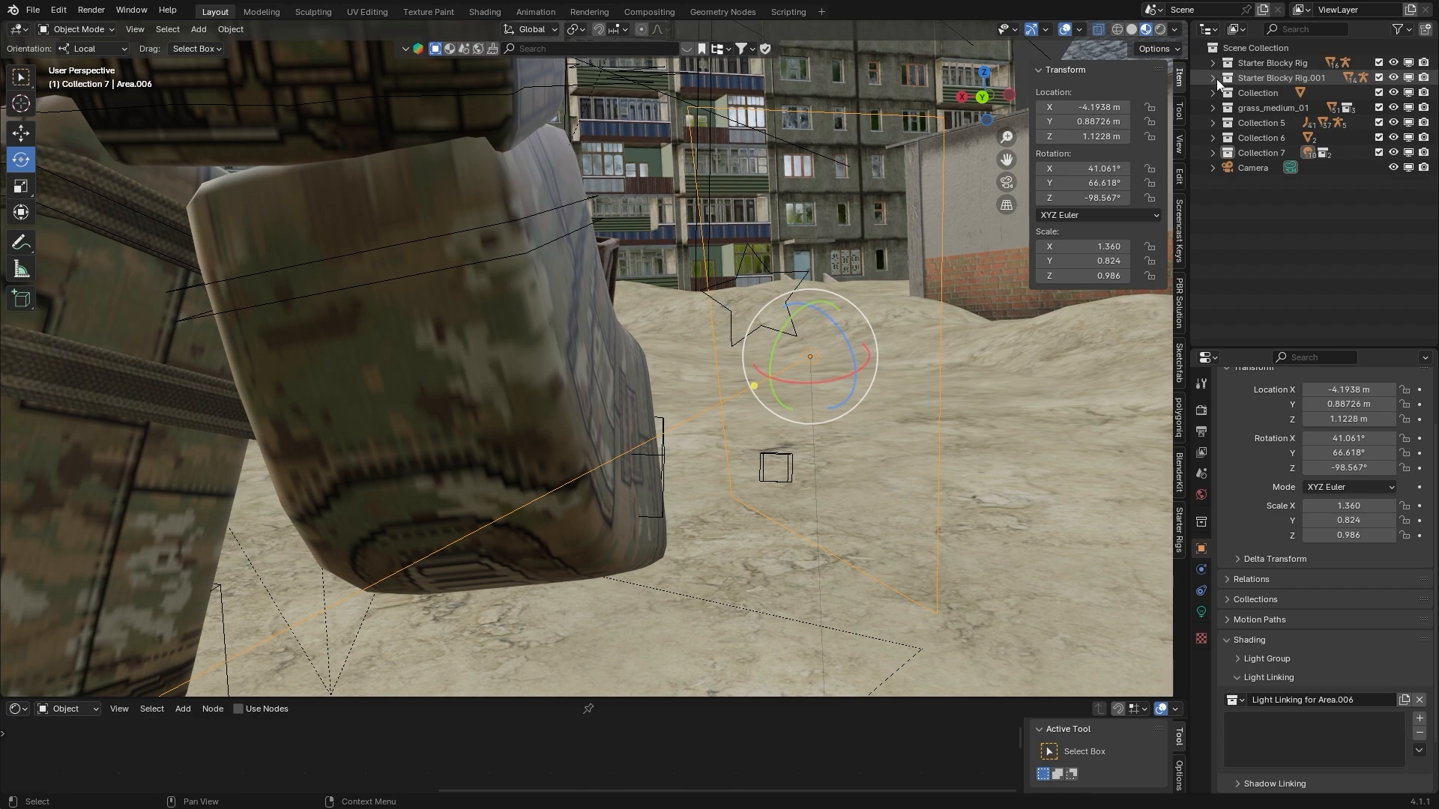
{"action": "middle_click_drag", "start_coordinate": [888, 308], "coordinate": [825, 325]}
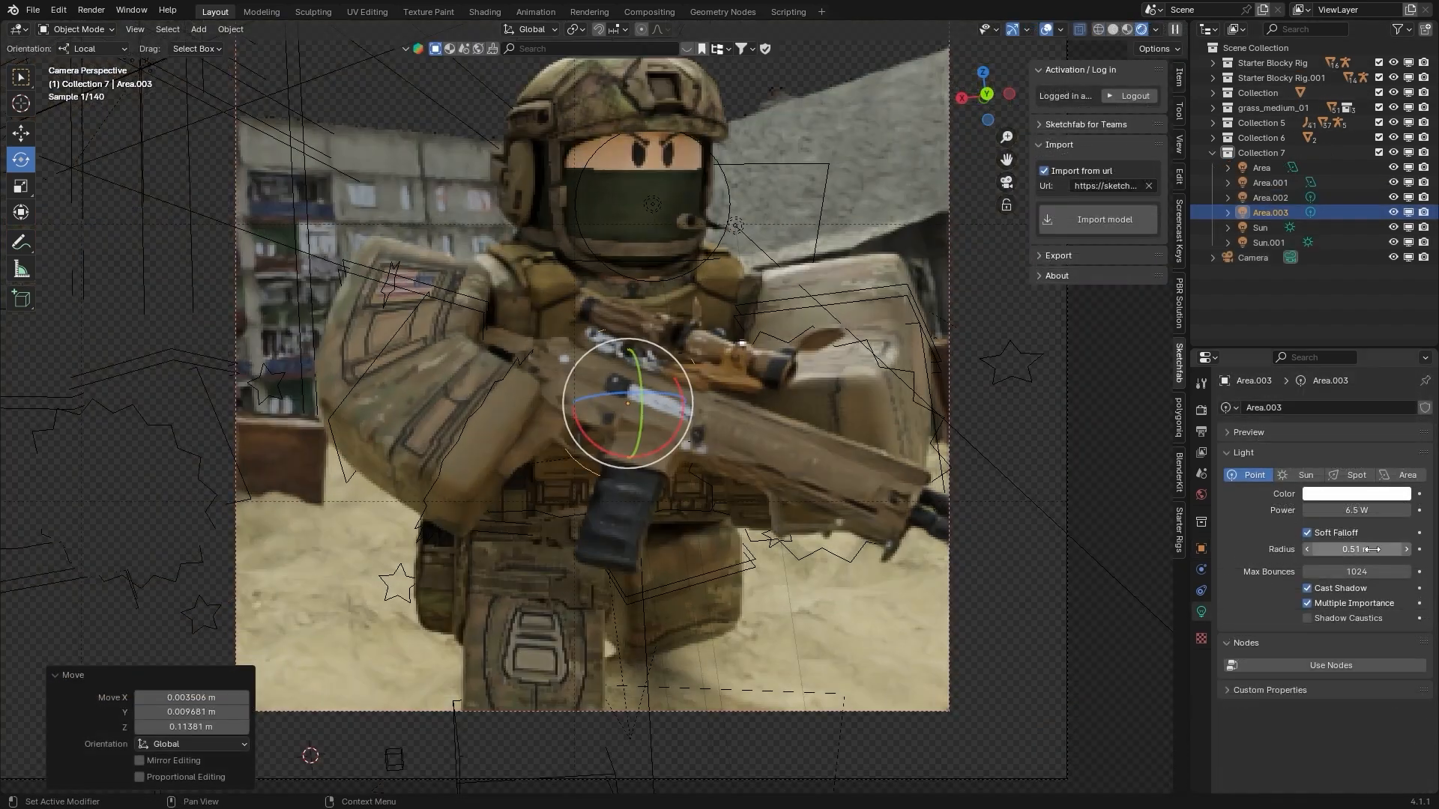
Set the radius of the Area.003 point light to 0.78 m and move it along the Y axis
{"action": "left_click_drag", "start_coordinate": [1372, 549], "coordinate": [1352, 549]}
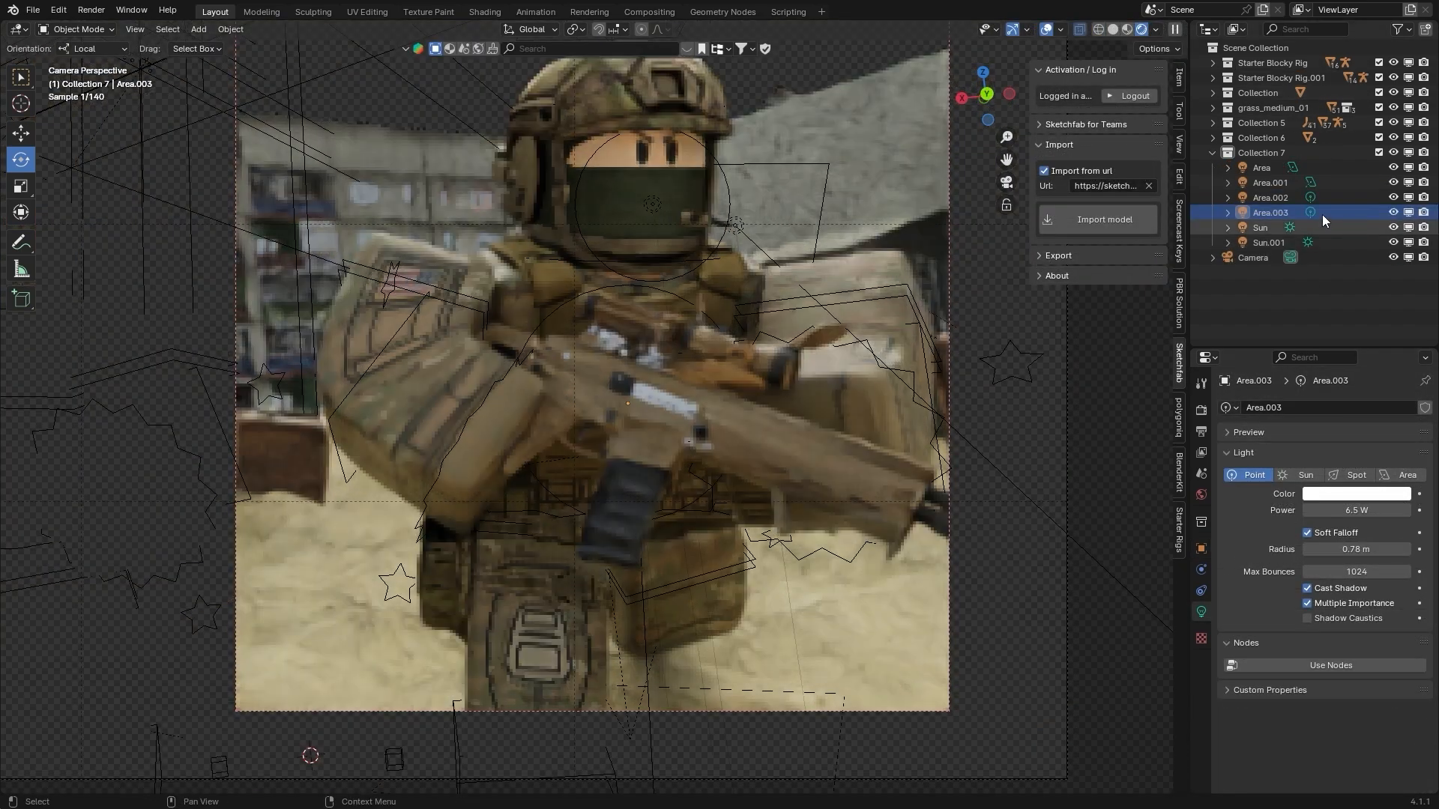
{"action": "key", "text": "g"}
{"action": "key", "text": "y"}
{"action": "left_click", "coordinate": [1064, 405]}
{"action": "key", "text": "g"}
Duplicate the point light and place the copies around the soldier without goggles, near the knee and rifle barrel
{"action": "left_click", "coordinate": [162, 487]}
{"action": "key", "text": "shift+d"}
{"action": "left_click", "coordinate": [586, 284]}
{"action": "key", "text": "shift+d"}
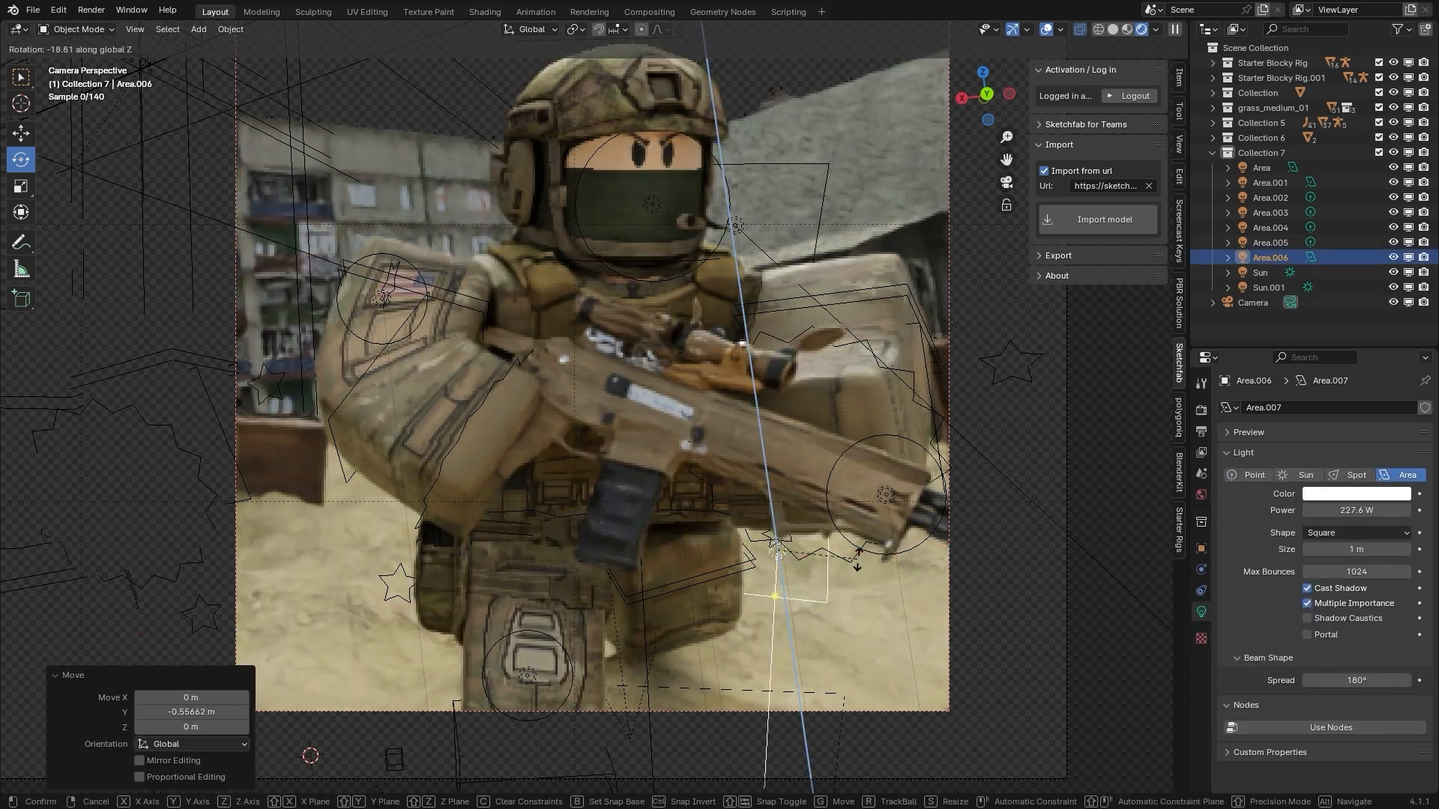
With the render region limited to the rifle and legs, give the nearby area light a warm tint at 41.2 W and move it along Y
{"action": "key", "text": "ctrl+b"}
{"action": "left_click_drag", "start_coordinate": [494, 391], "coordinate": [973, 727]}
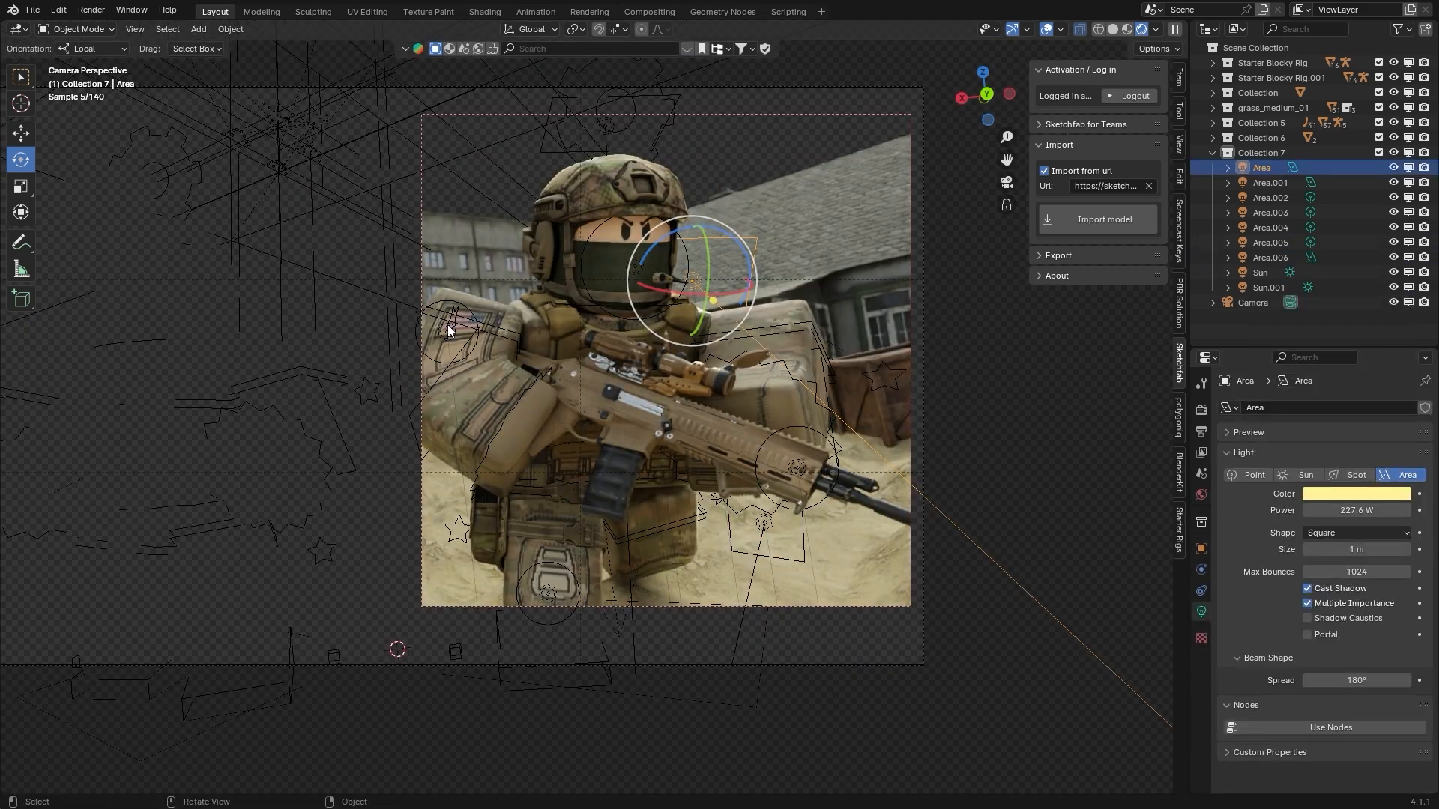
{"action": "key", "text": "g"}
{"action": "key", "text": "y"}
{"action": "left_click", "coordinate": [699, 385]}
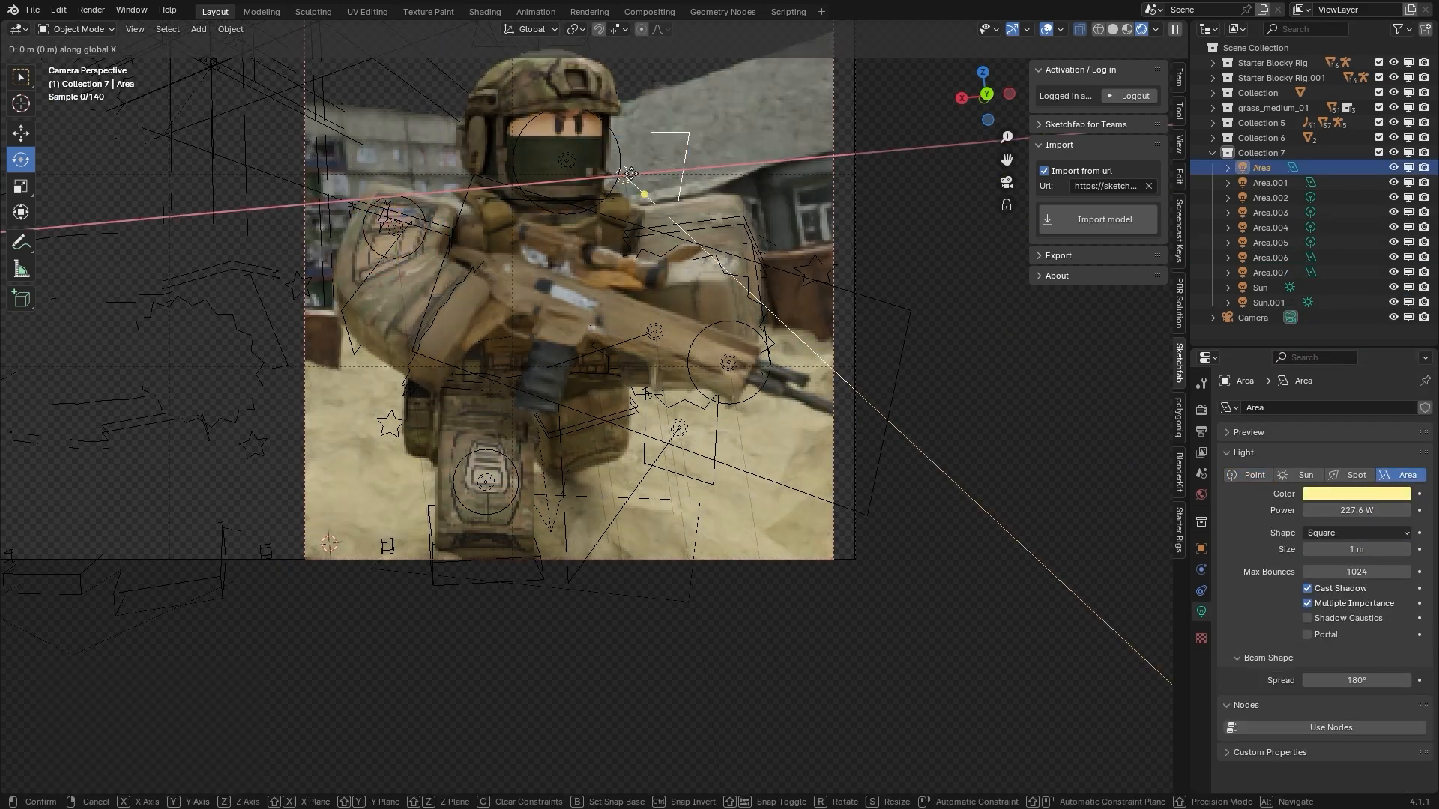
Position a 20 W yellow area light beside the goggled soldier's leg and duplicate area lights around that soldier
{"action": "key", "text": "g"}
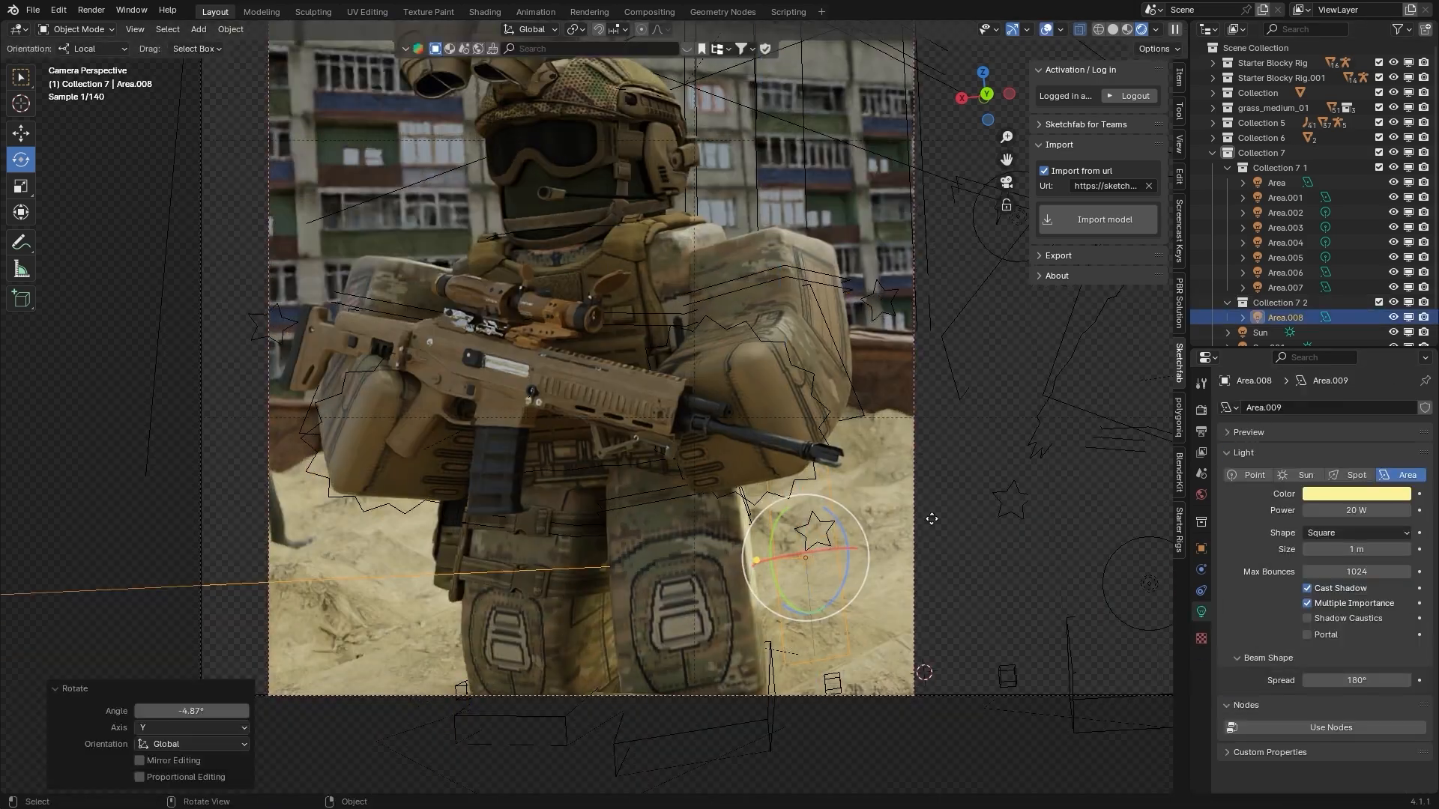
{"action": "key", "text": "shift+d"}
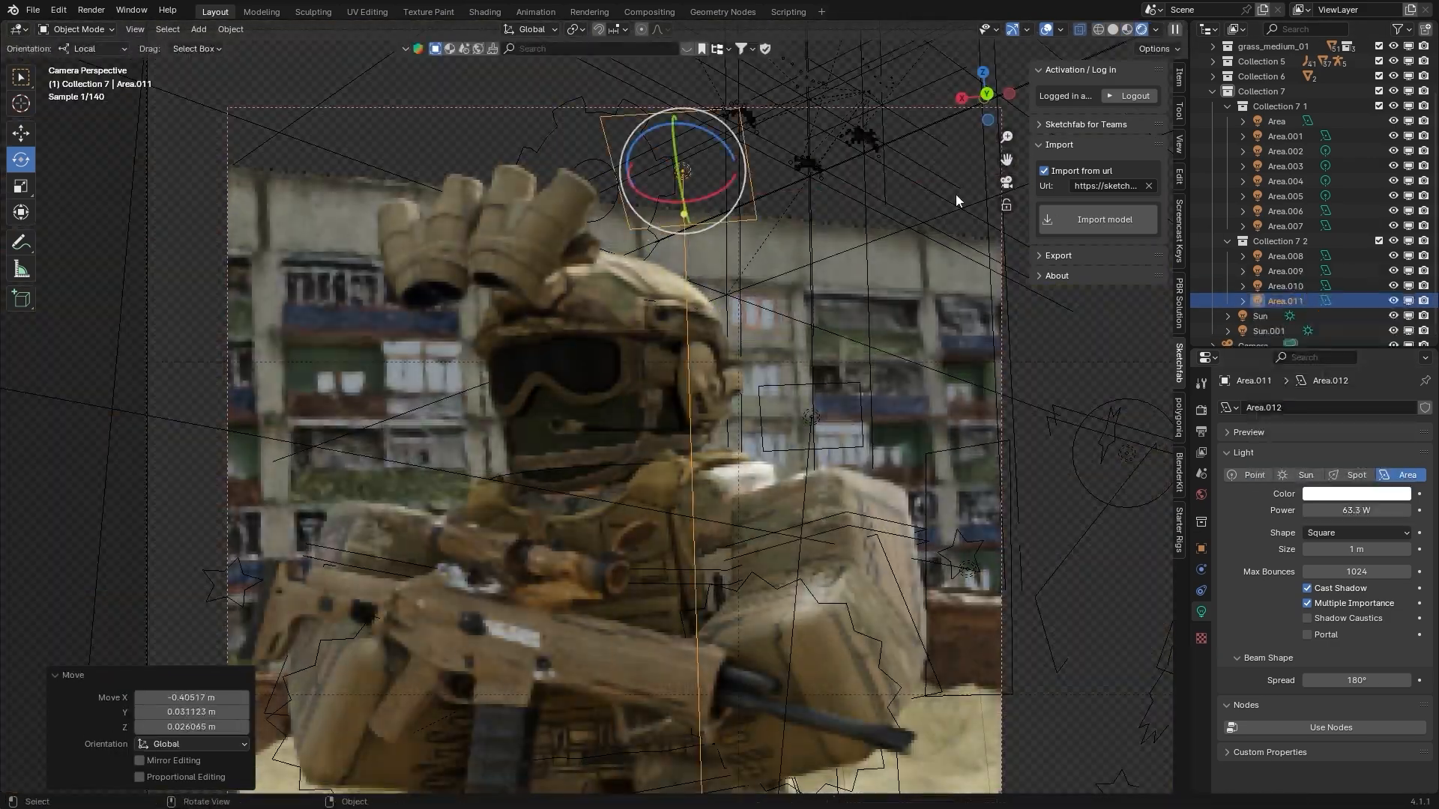
{"action": "key", "text": "shift+d"}
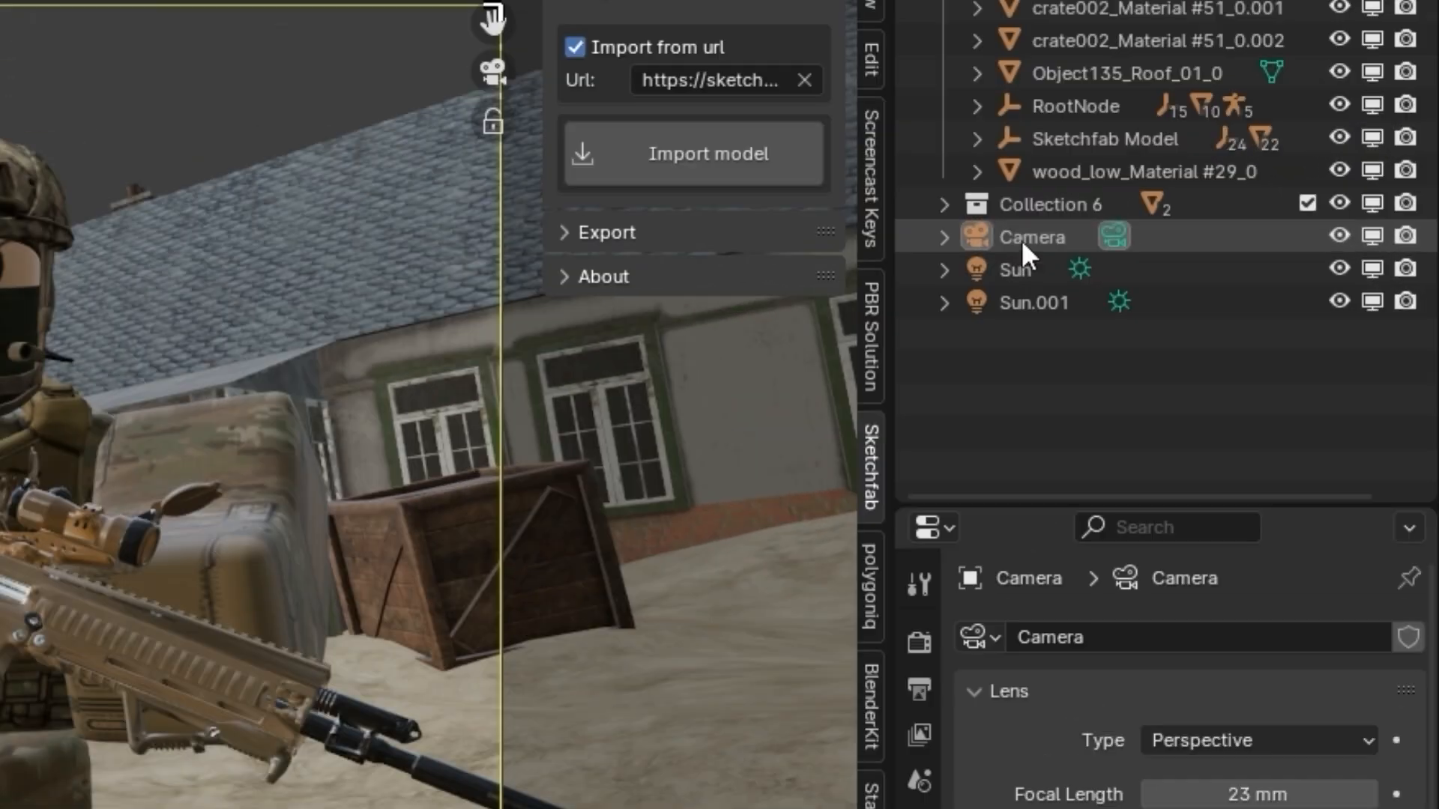
Enable depth of field on the camera with a focus distance of 6.3 m and an F-stop of 2.0
{"action": "left_click", "coordinate": [1245, 258]}
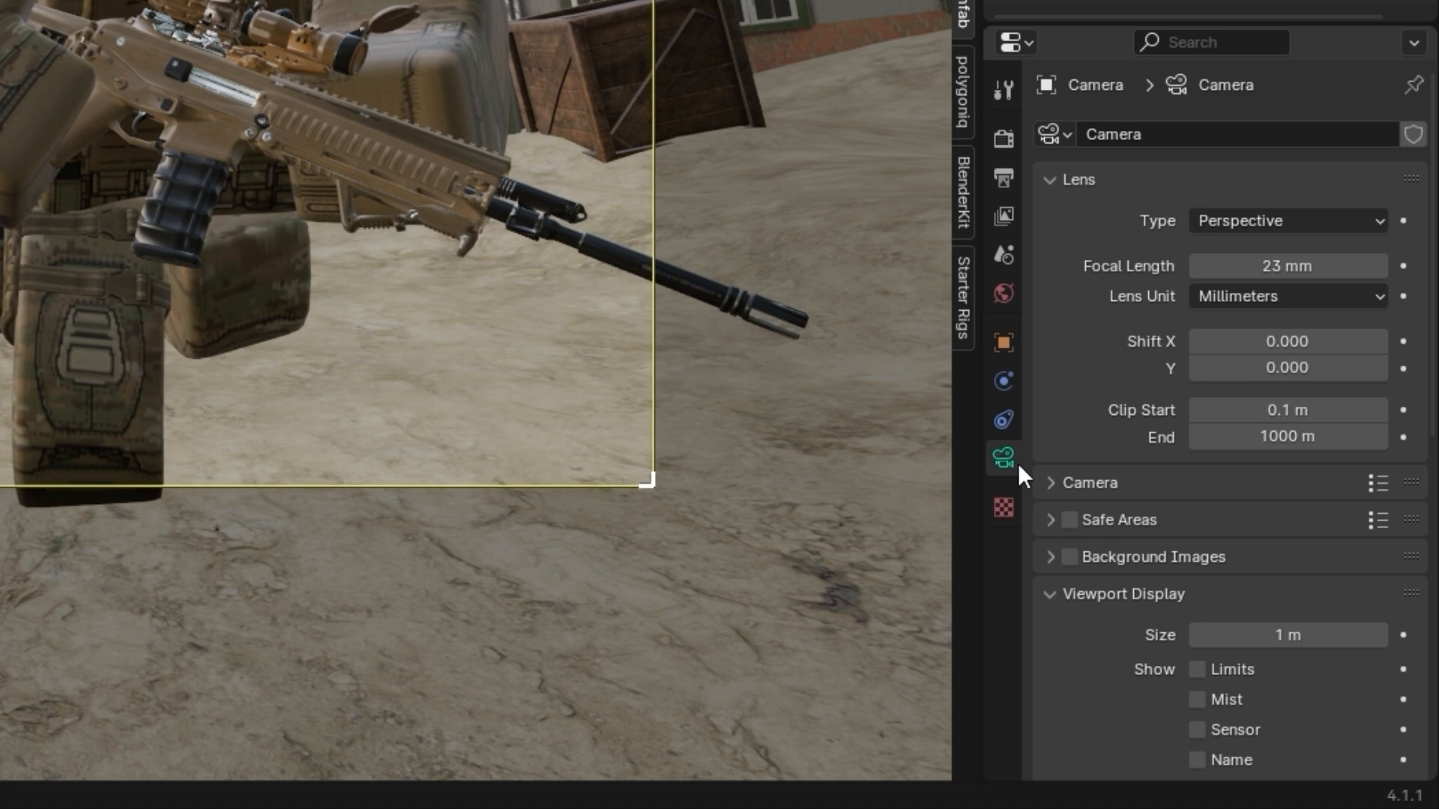
{"action": "scroll", "coordinate": [1144, 351], "scroll_direction": "down", "scroll_amount": 10}
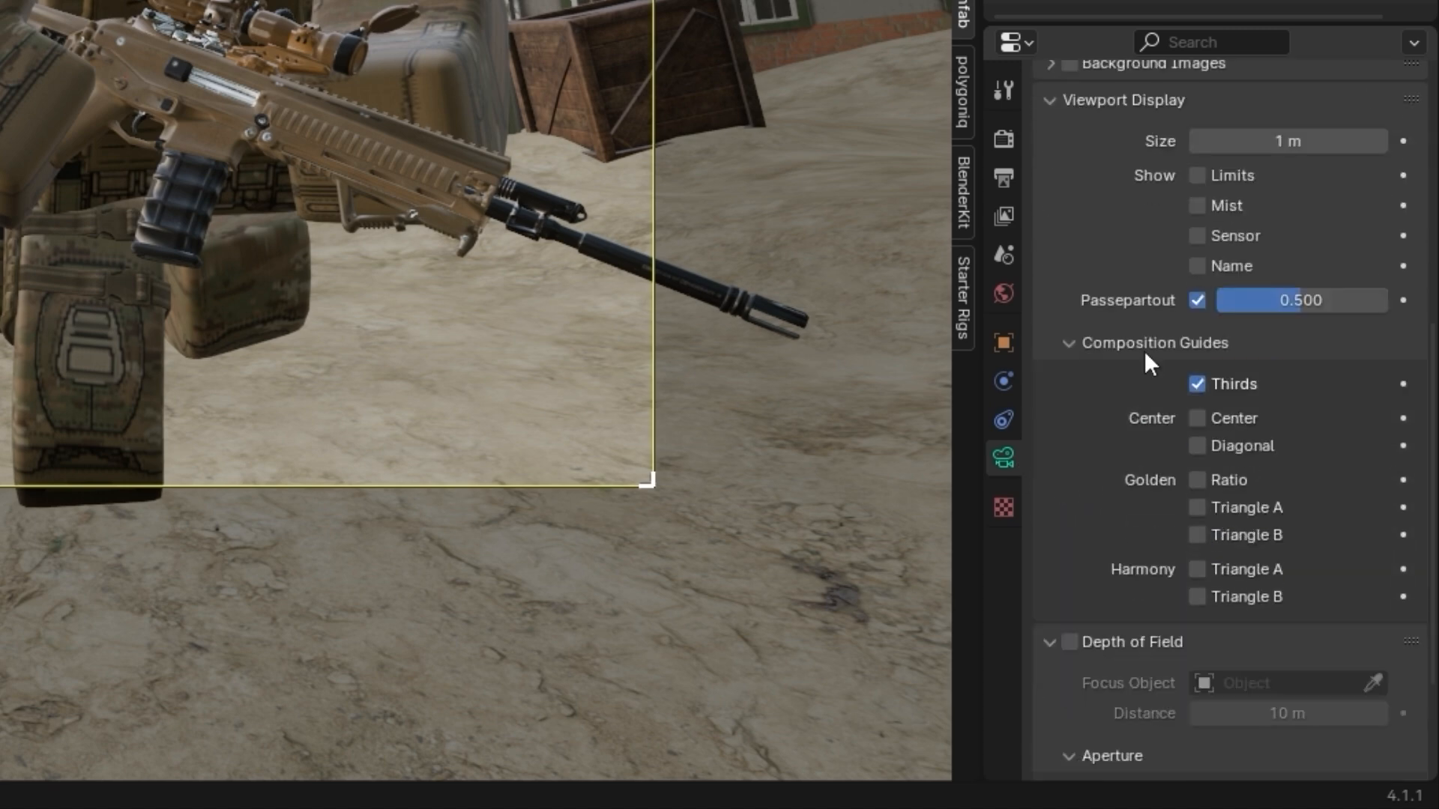
{"action": "left_click", "coordinate": [1108, 104]}
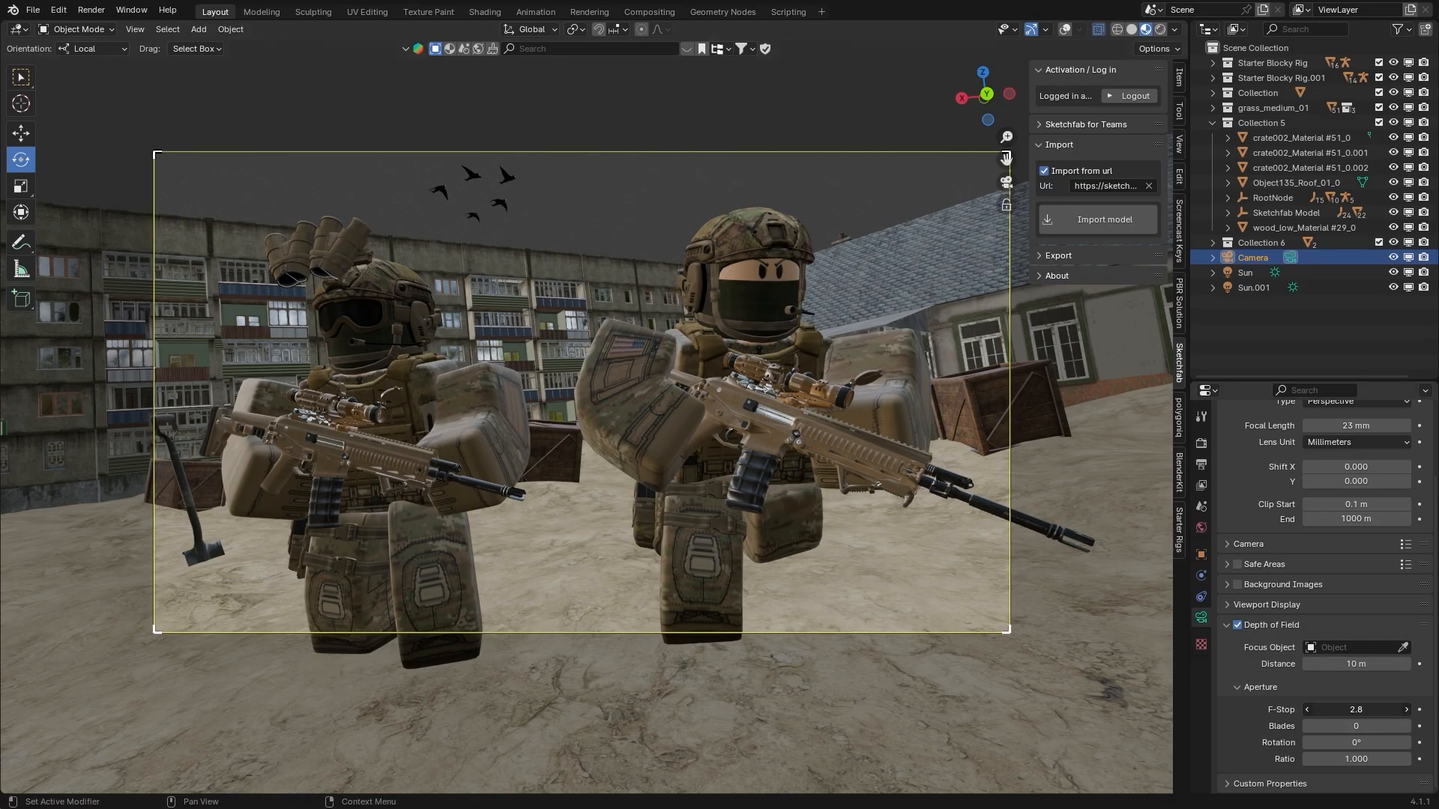
{"action": "left_click_drag", "start_coordinate": [1356, 709], "coordinate": [1317, 709]}
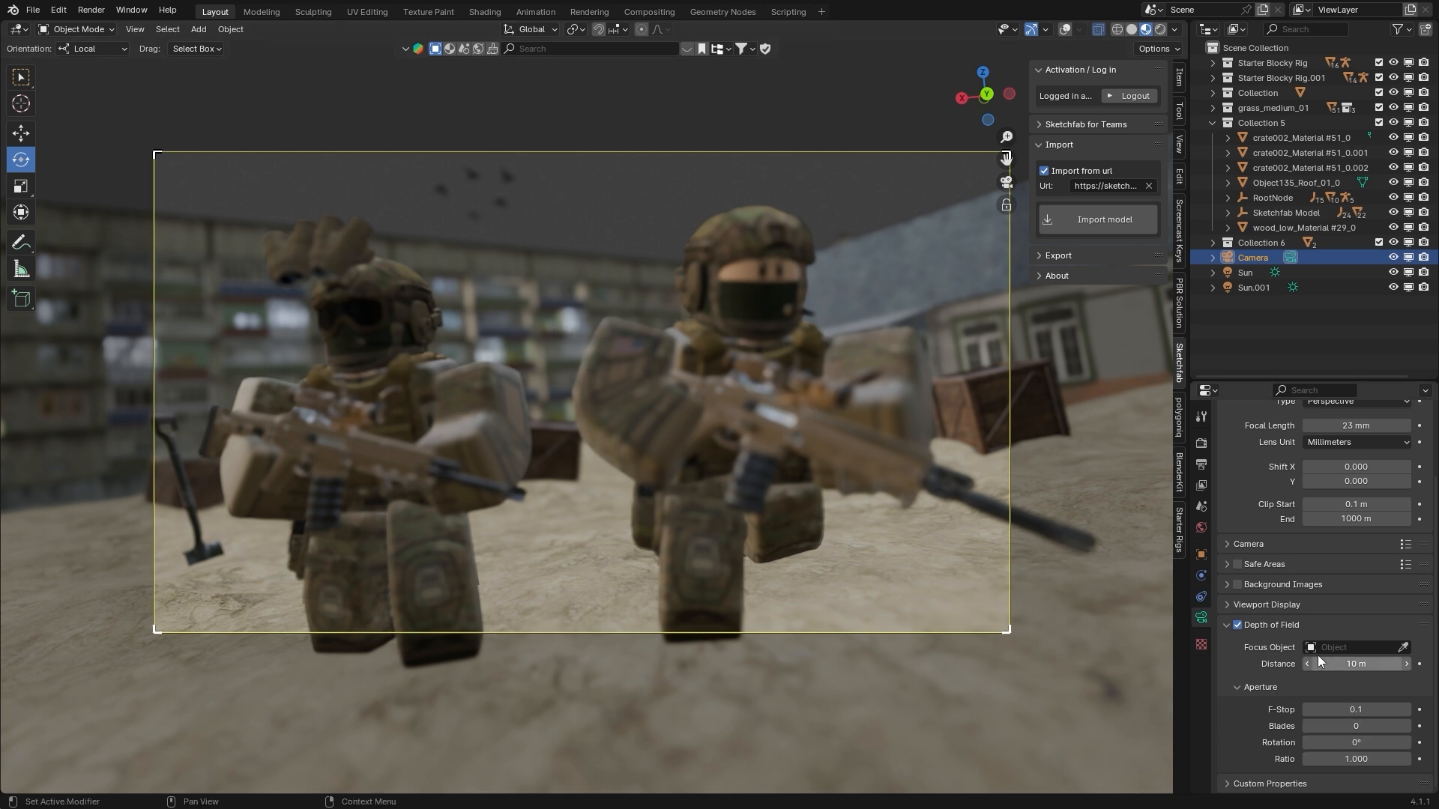
{"action": "left_click_drag", "start_coordinate": [1356, 664], "coordinate": [1319, 664]}
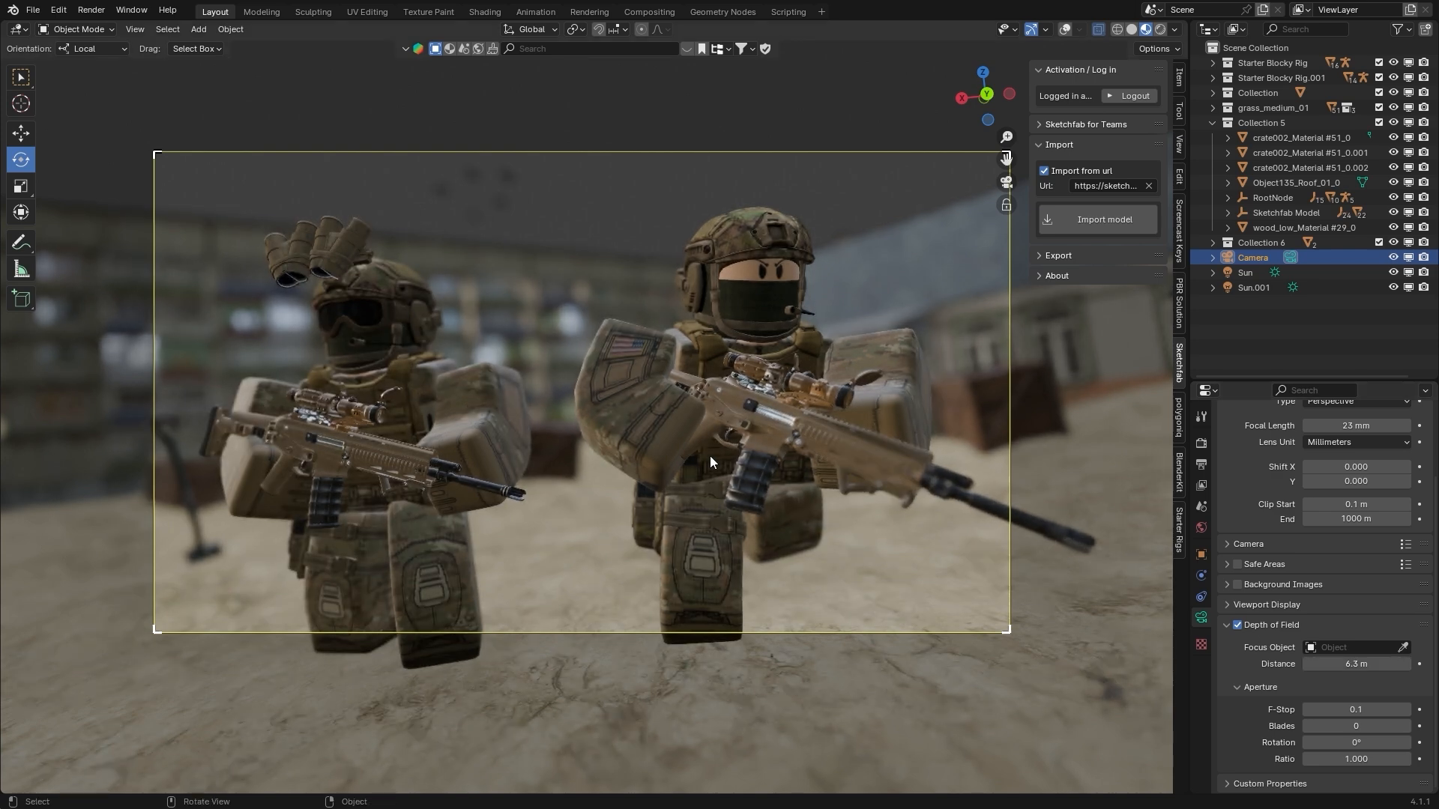
{"action": "mouse_move", "coordinate": [1355, 710]}
{"action": "left_mouse_down"}
{"action": "mouse_move", "coordinate": [1371, 710]}
{"action": "mouse_move", "coordinate": [1349, 710]}
{"action": "left_mouse_up"}
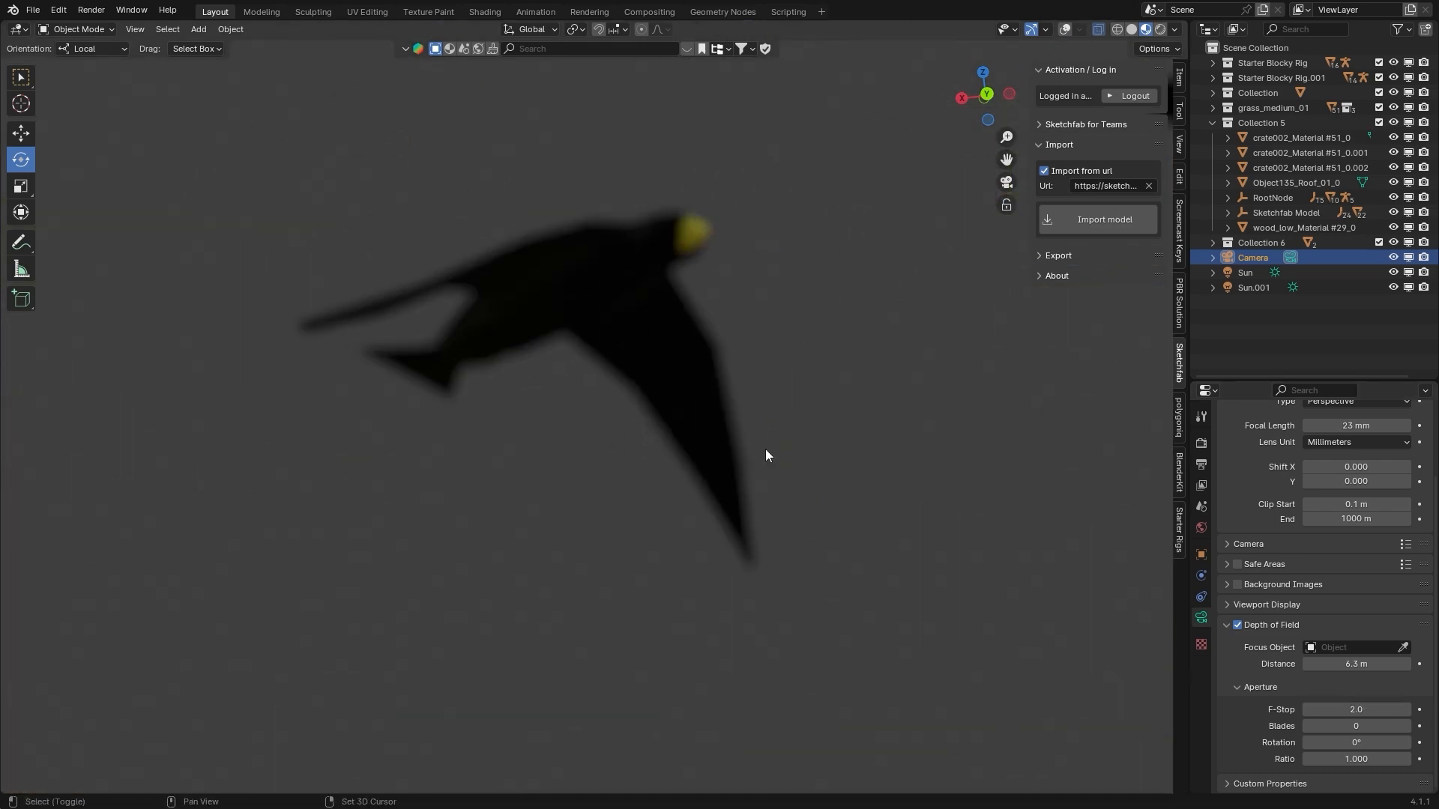
{"action": "key", "text": "space"}
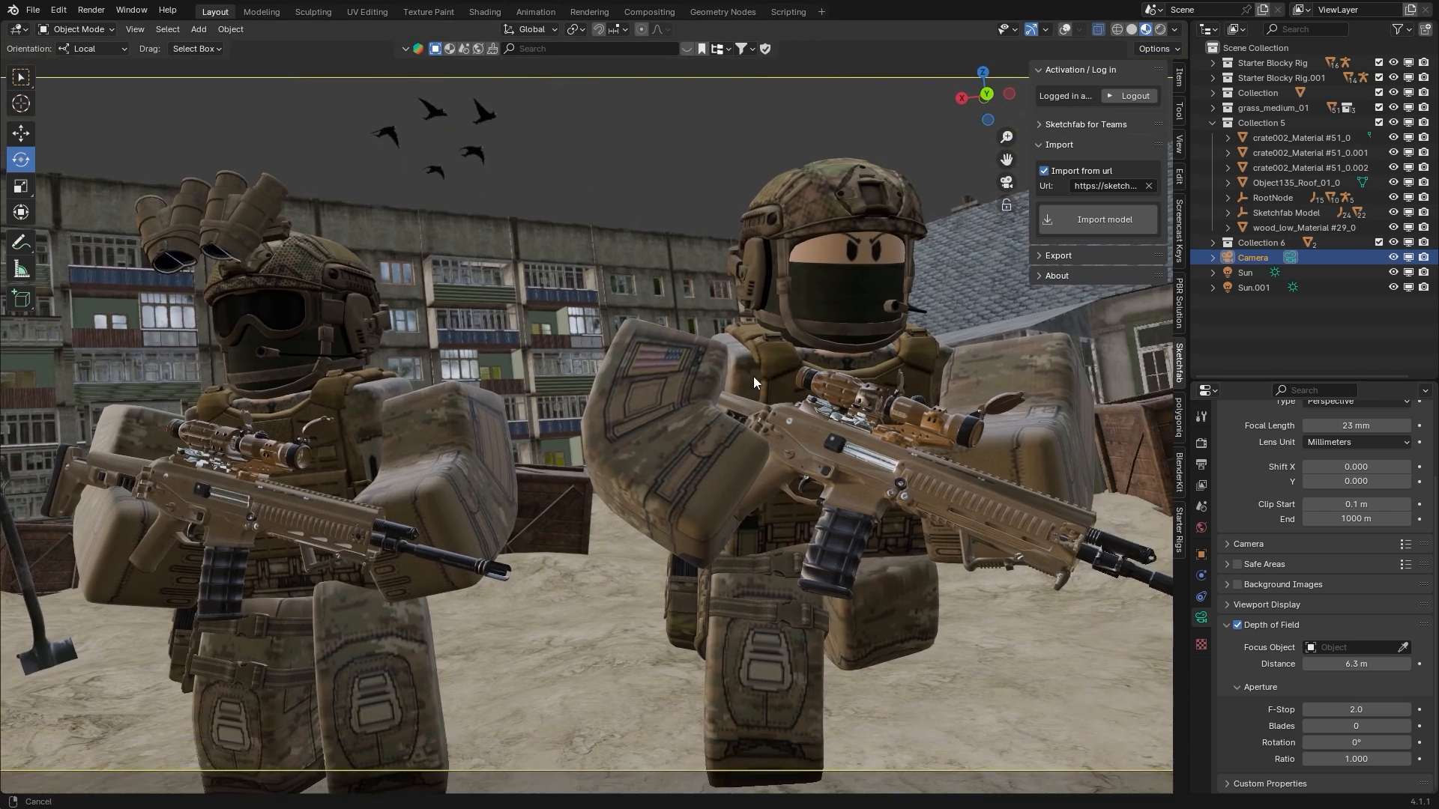
{"action": "scroll", "coordinate": [754, 378], "scroll_direction": "down", "scroll_amount": 1}
{"action": "middle_click_drag", "start_coordinate": [754, 379], "coordinate": [716, 356], "text": "shift"}
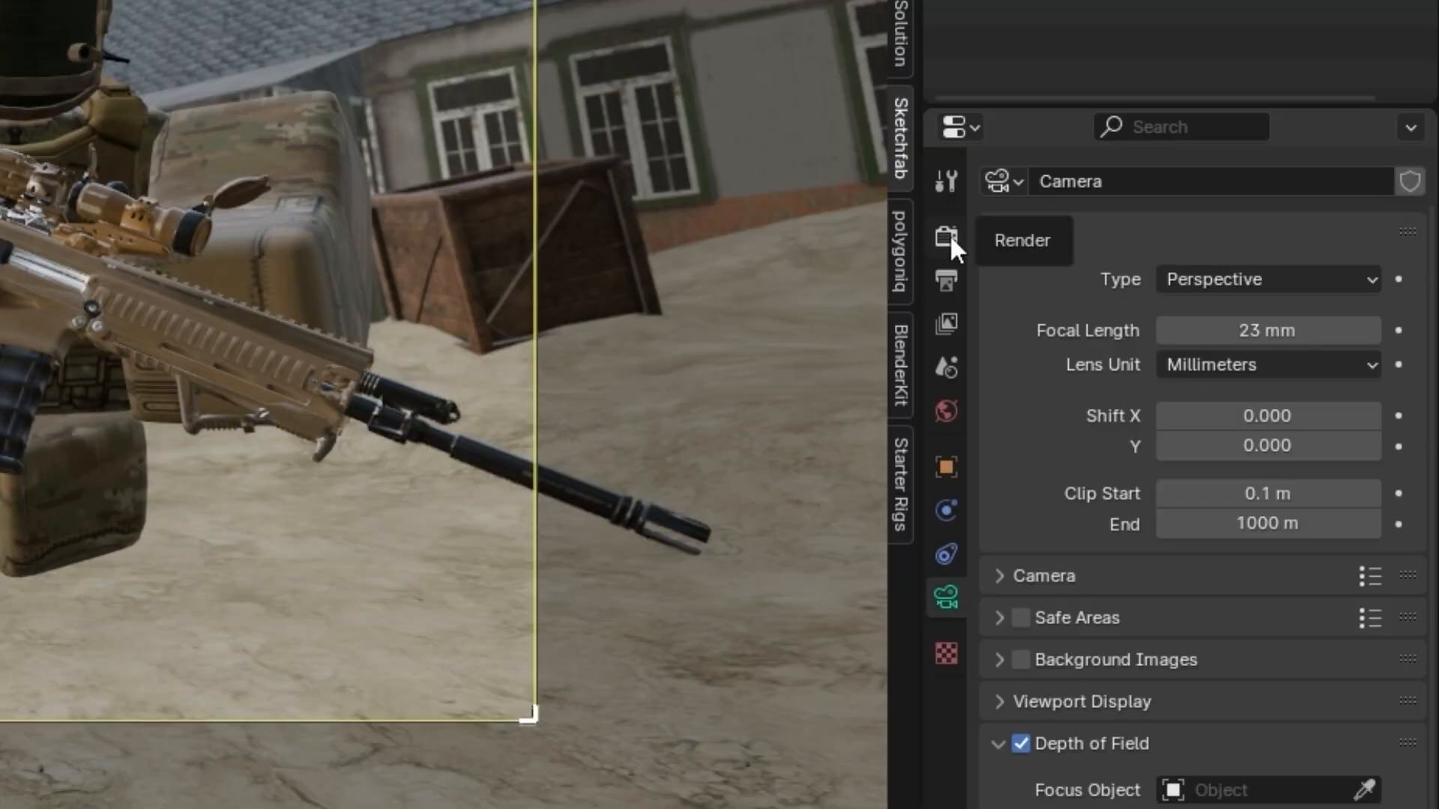
Set the scene to render with Cycles, using the Supported feature set and GPU Compute as the device
{"action": "left_click", "coordinate": [947, 237]}
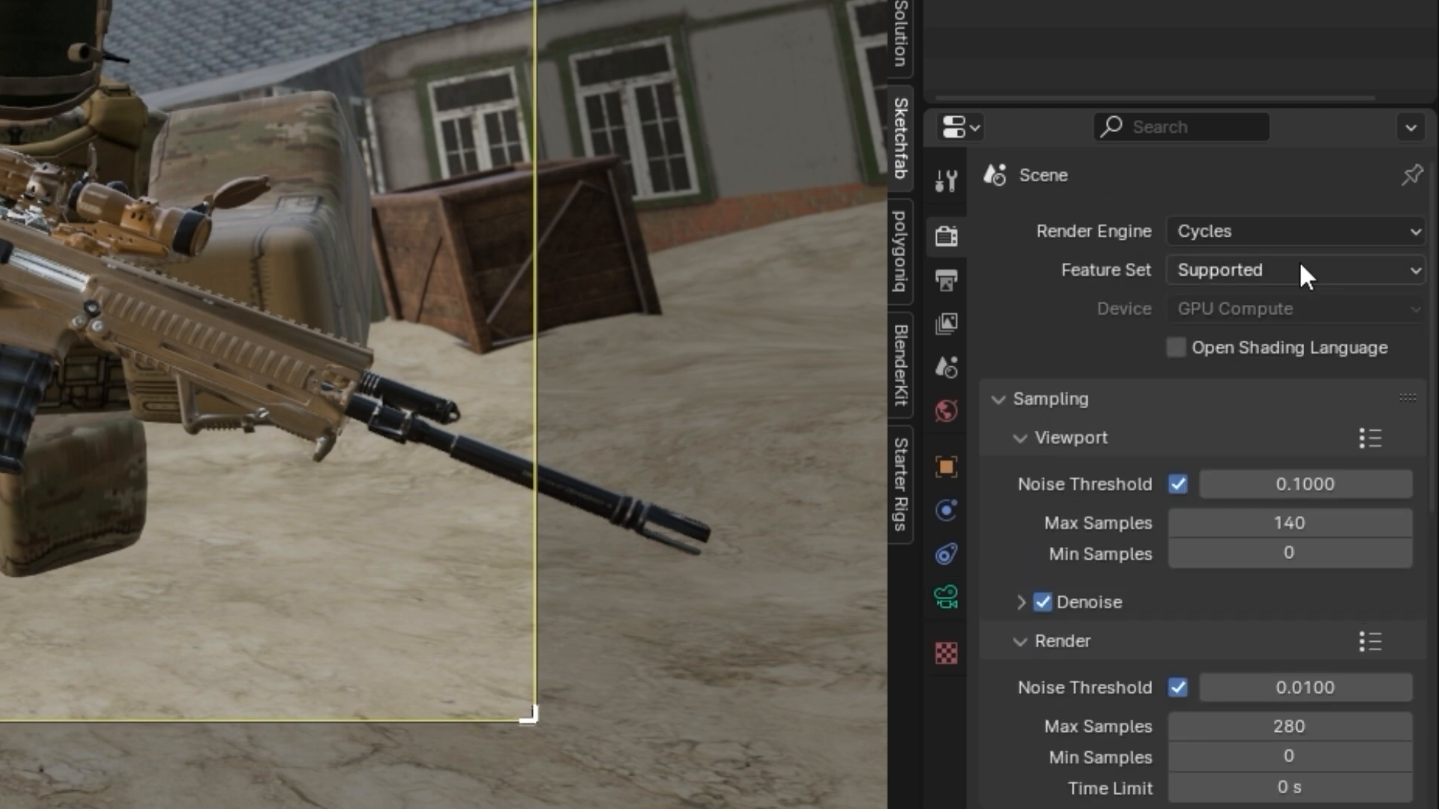
{"action": "left_click", "coordinate": [1256, 233]}
{"action": "left_click", "coordinate": [1198, 335]}
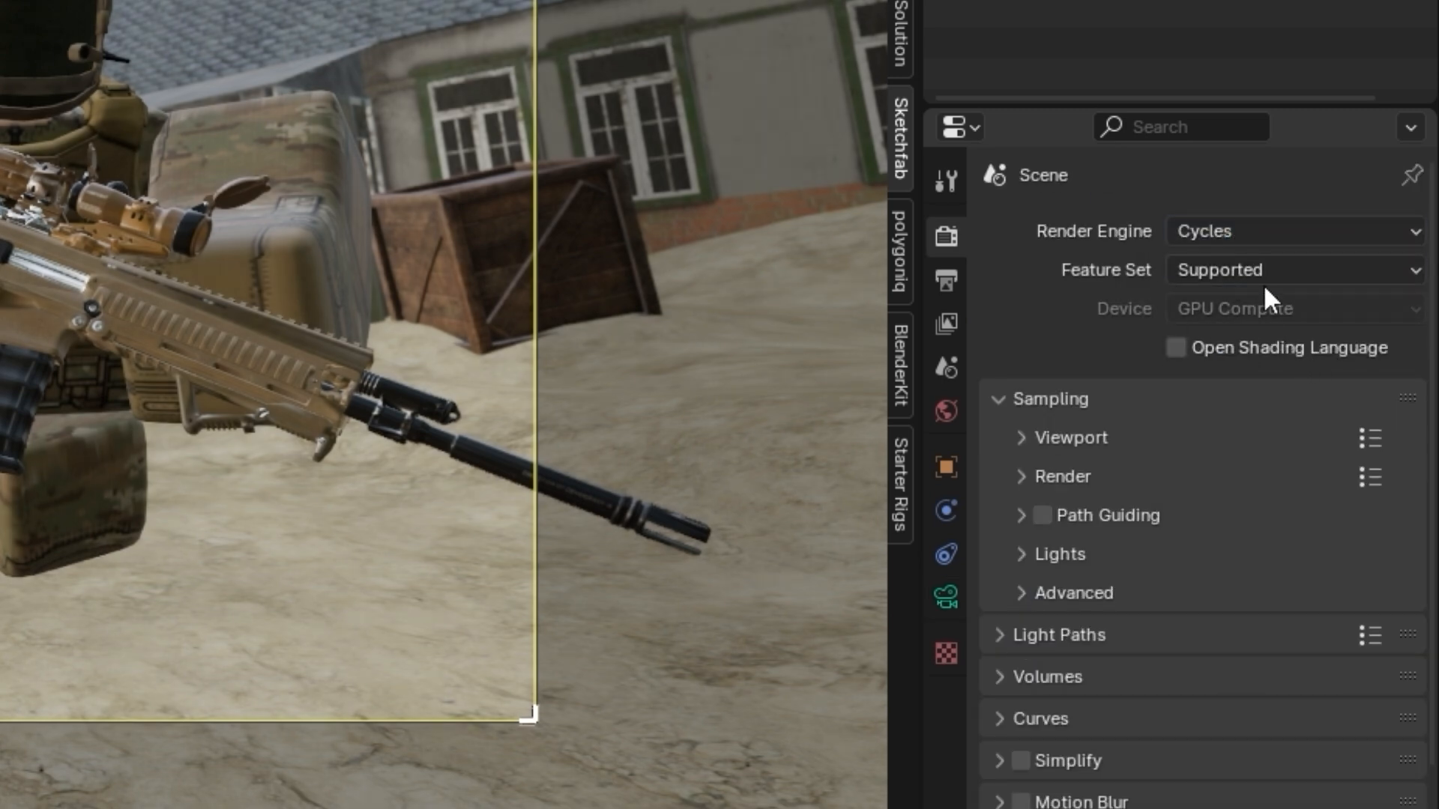
{"action": "left_click", "coordinate": [1266, 313]}
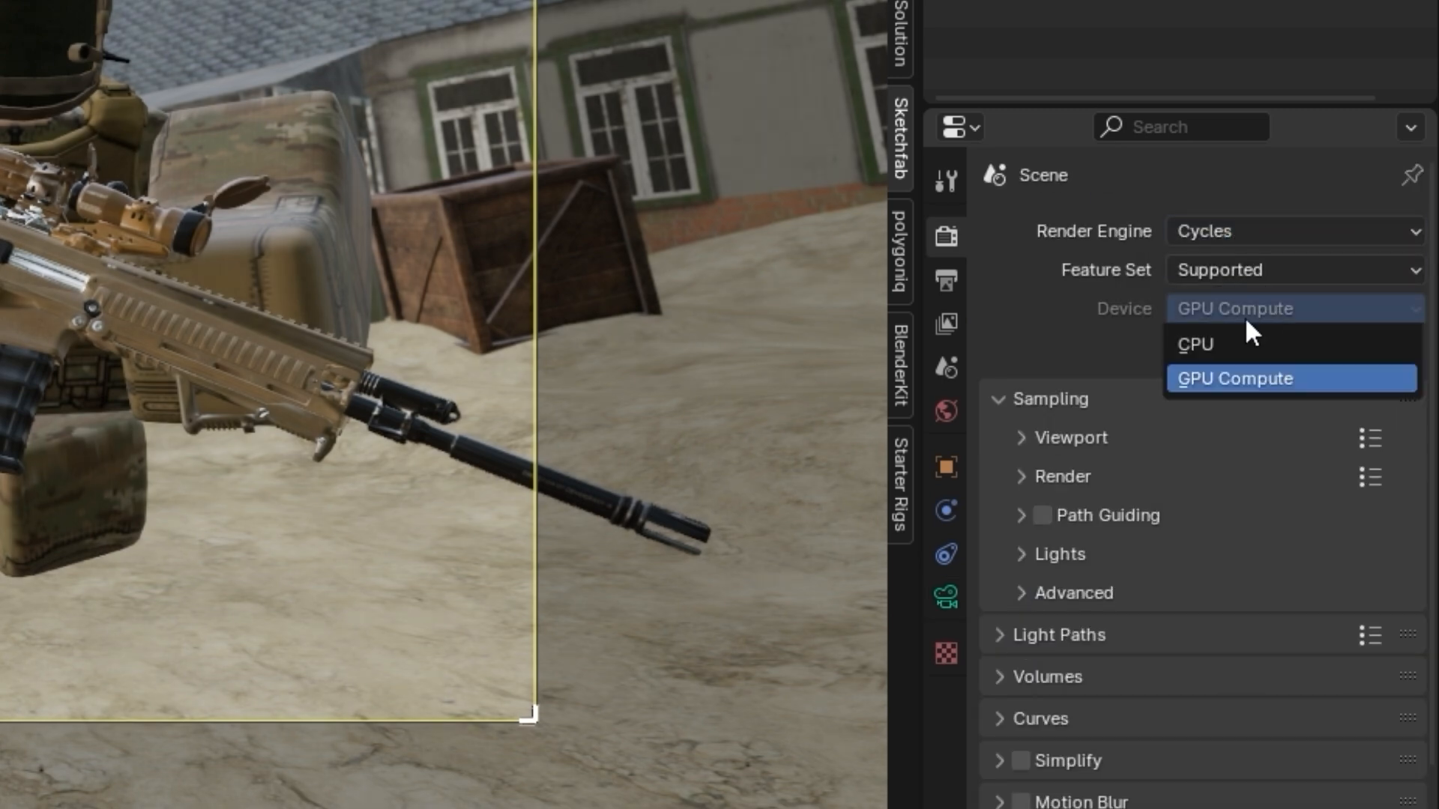
{"action": "left_click", "coordinate": [1233, 314]}
{"action": "left_click", "coordinate": [1232, 313]}
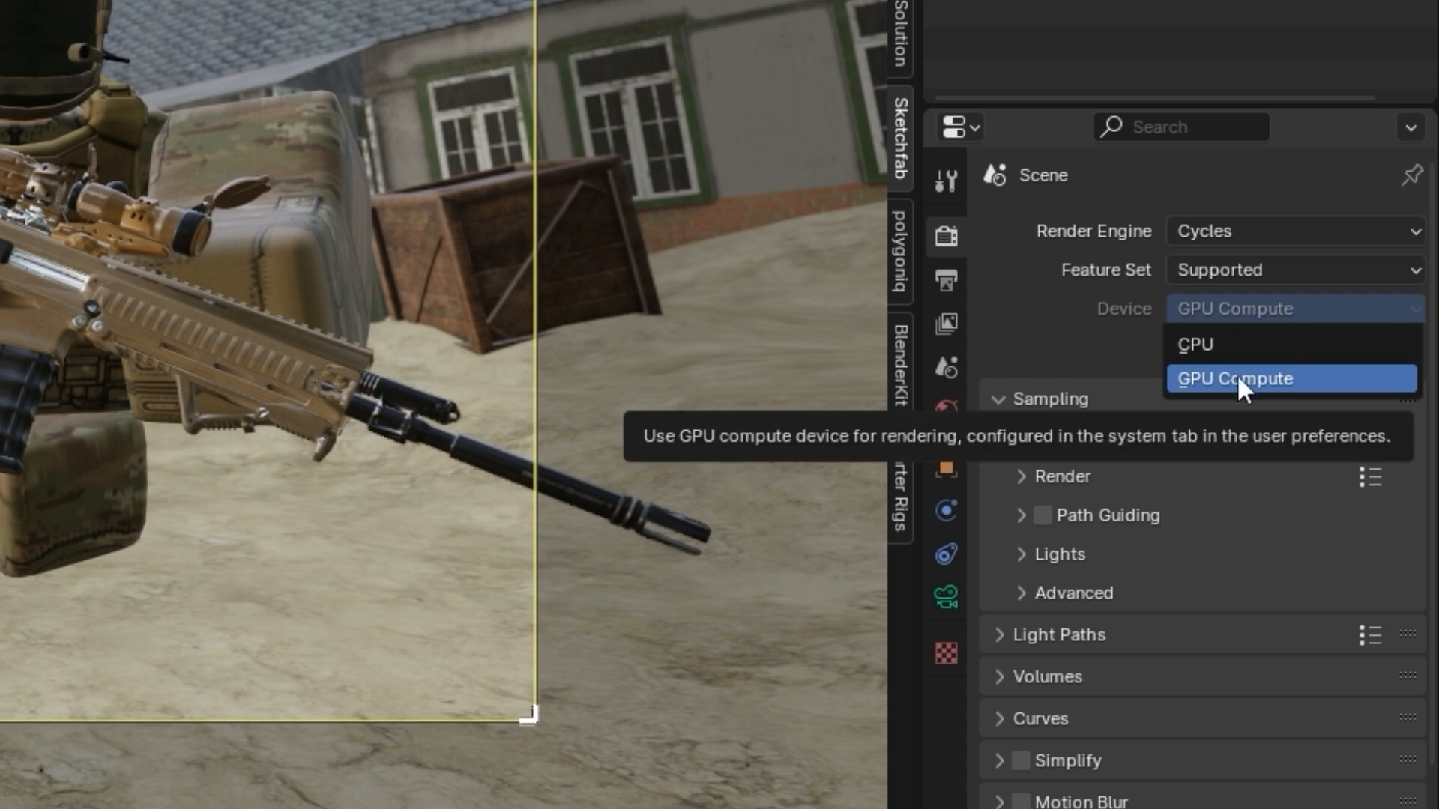
{"action": "left_click", "coordinate": [1241, 381]}
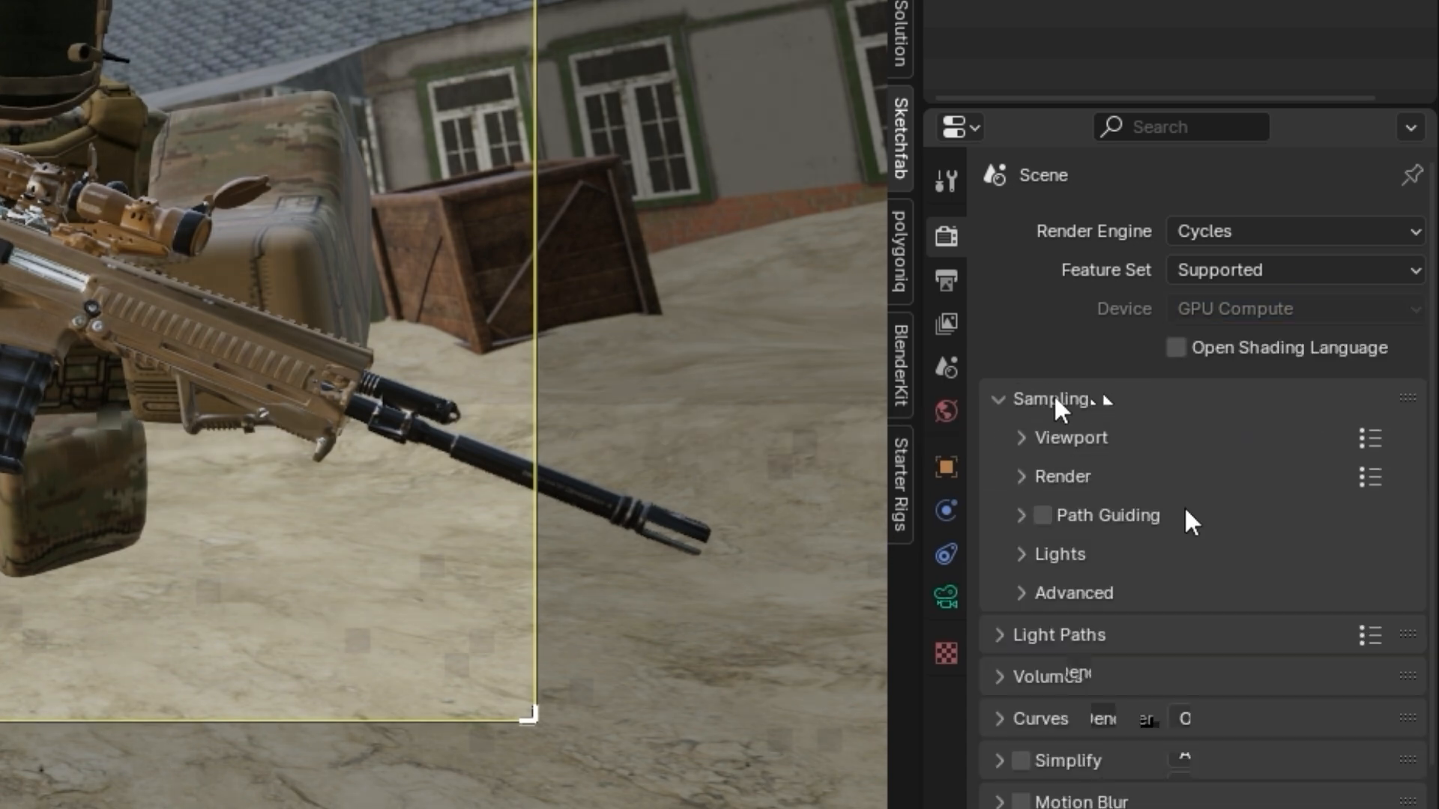
Set the maximum samples for the final render to 280
{"action": "left_click", "coordinate": [1053, 478]}
{"action": "scroll", "coordinate": [1021, 559], "scroll_direction": "down", "scroll_amount": 1}
{"action": "left_click", "coordinate": [1070, 423]}
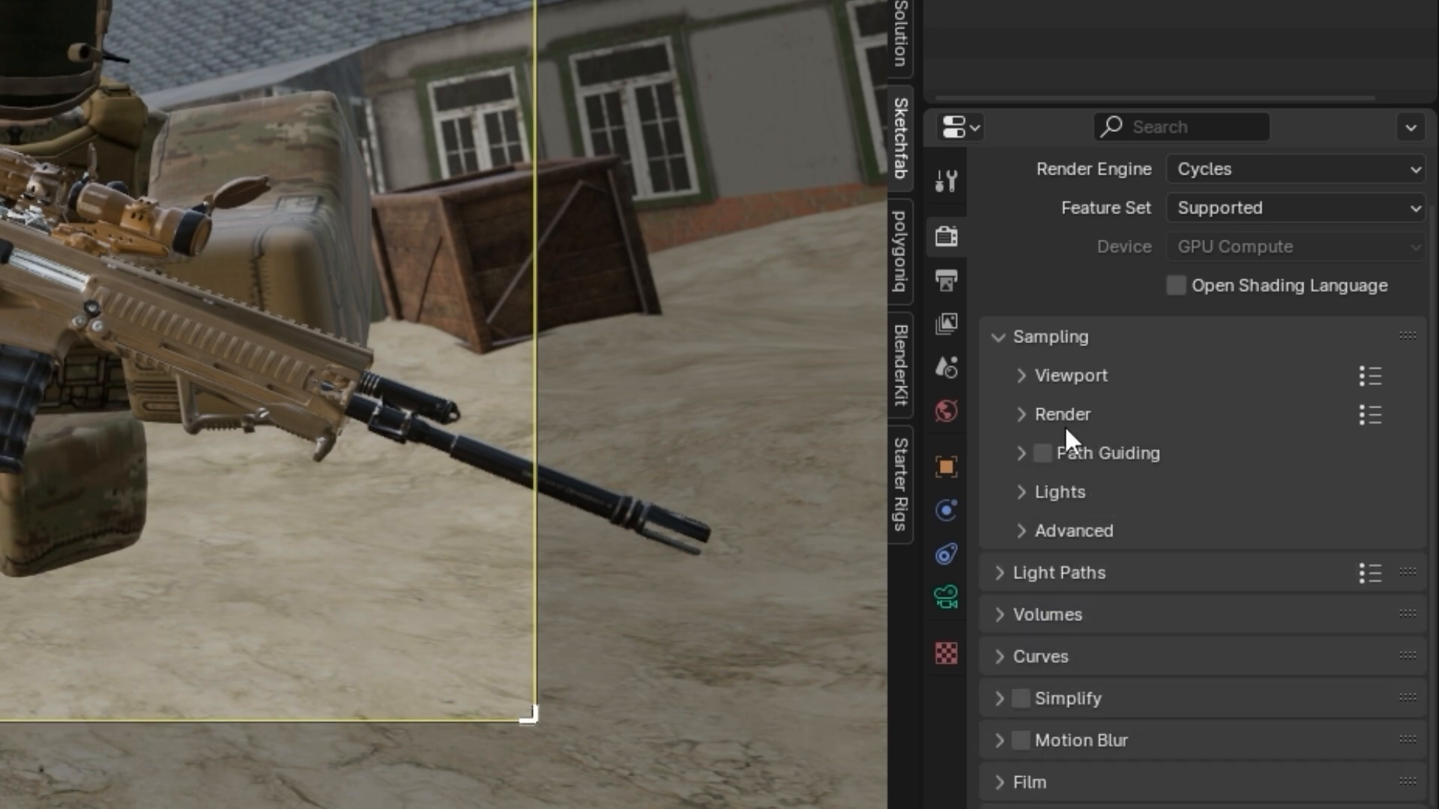
{"action": "left_click", "coordinate": [1065, 424]}
{"action": "scroll", "coordinate": [1196, 453], "scroll_direction": "down", "scroll_amount": 4}
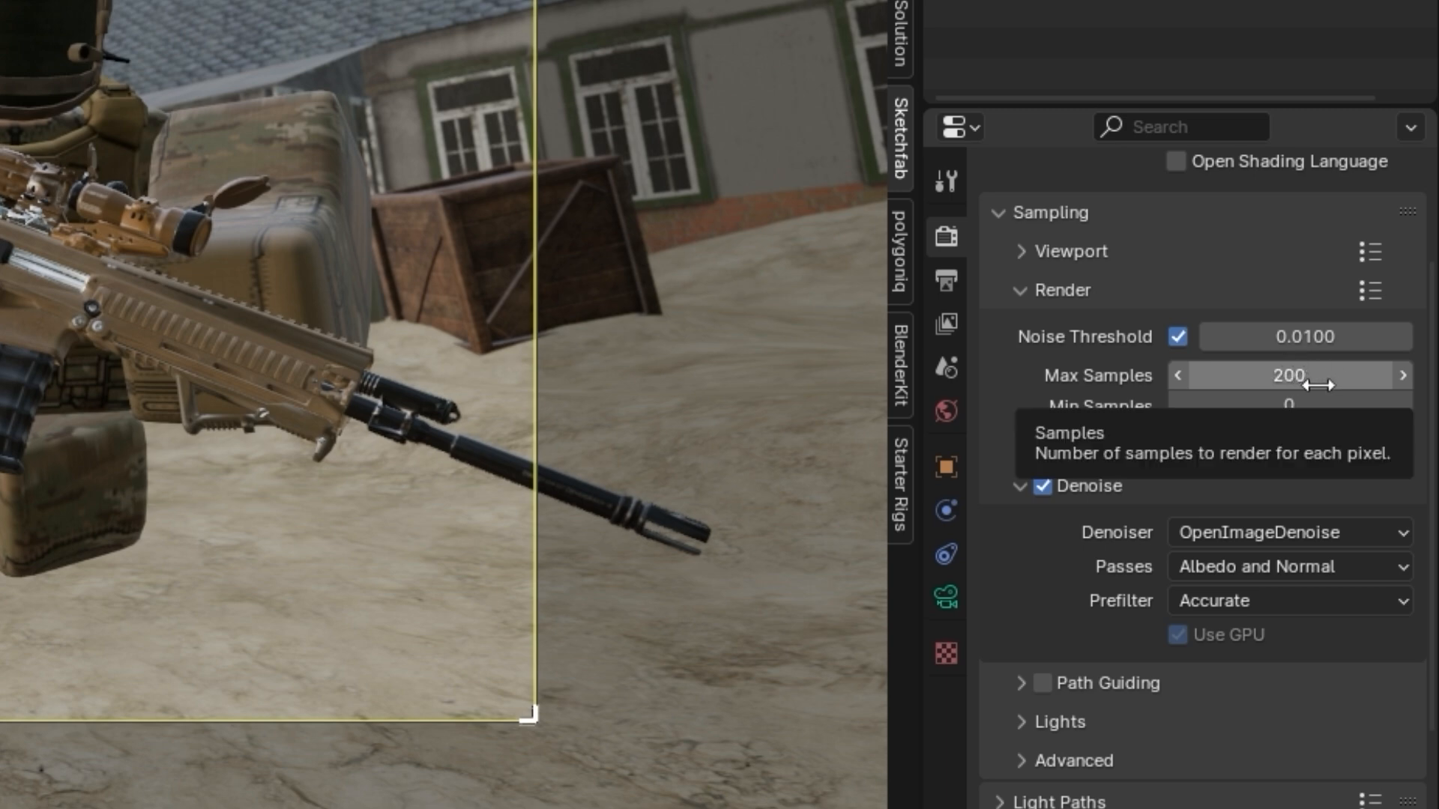
{"action": "mouse_move", "coordinate": [1324, 386]}
{"action": "left_mouse_down"}
{"action": "mouse_move", "coordinate": [1199, 386]}
{"action": "mouse_move", "coordinate": [1318, 385]}
{"action": "left_mouse_up"}
Enable render denoising with the OpenImageDenoise denoiser, Albedo and Normal passes and the Accurate prefilter
{"action": "left_click", "coordinate": [1043, 486]}
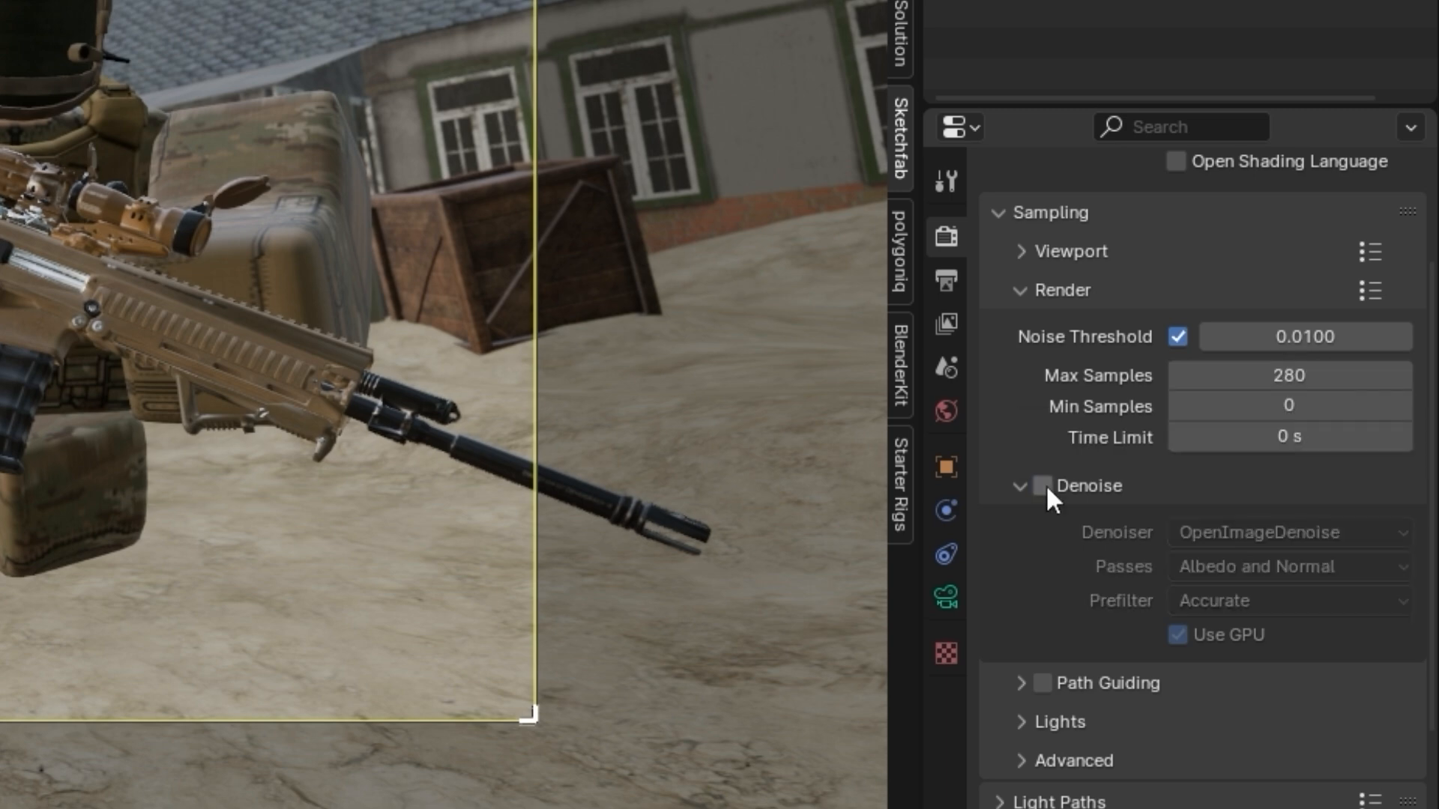
{"action": "left_click", "coordinate": [1041, 485]}
{"action": "left_click", "coordinate": [1207, 530]}
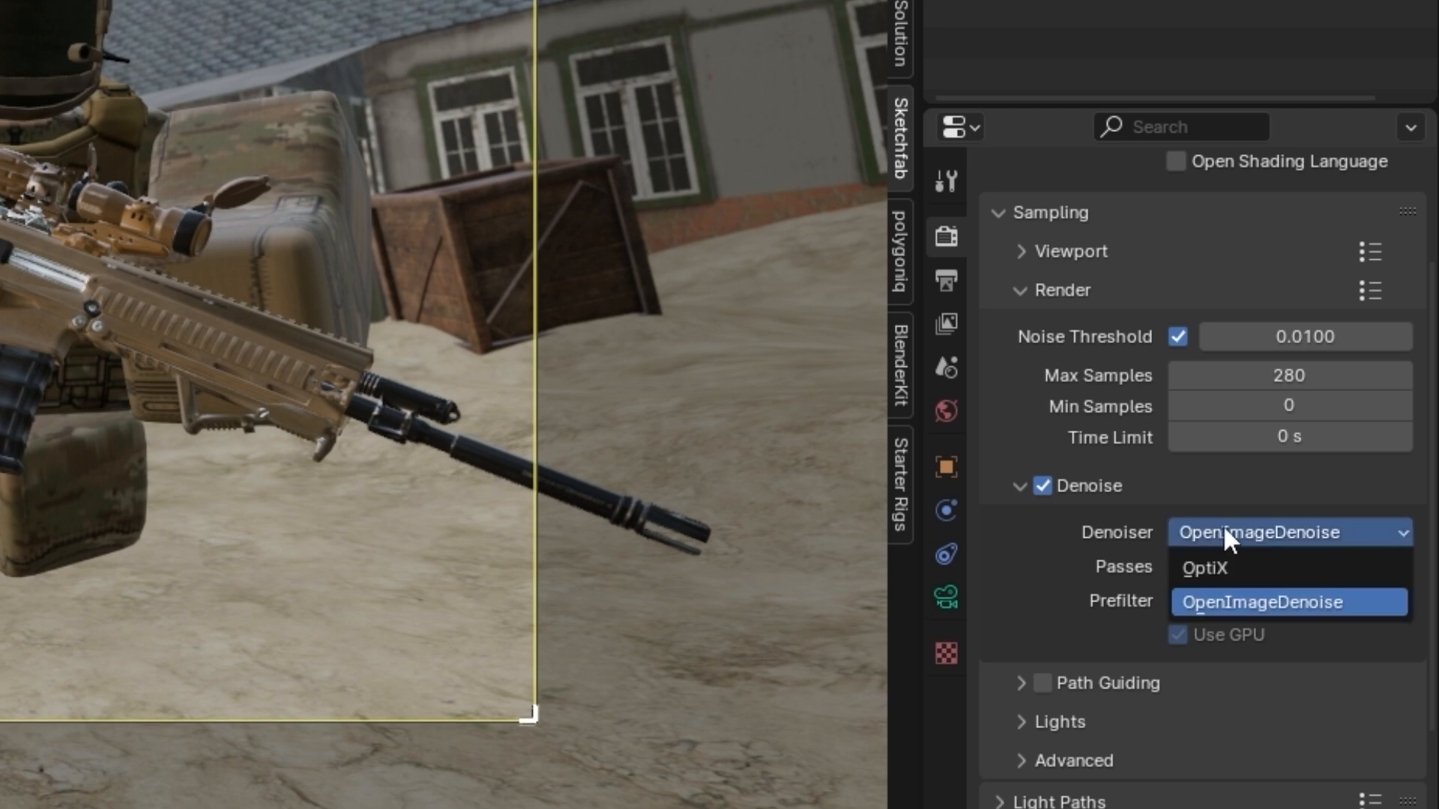
{"action": "left_click", "coordinate": [1253, 567]}
{"action": "left_click", "coordinate": [1253, 574]}
{"action": "left_click", "coordinate": [1237, 599]}
{"action": "left_click", "coordinate": [1237, 703]}
Turn on the transparent film background and render the camera view as an image
{"action": "scroll", "coordinate": [1233, 657], "scroll_direction": "down", "scroll_amount": 8}
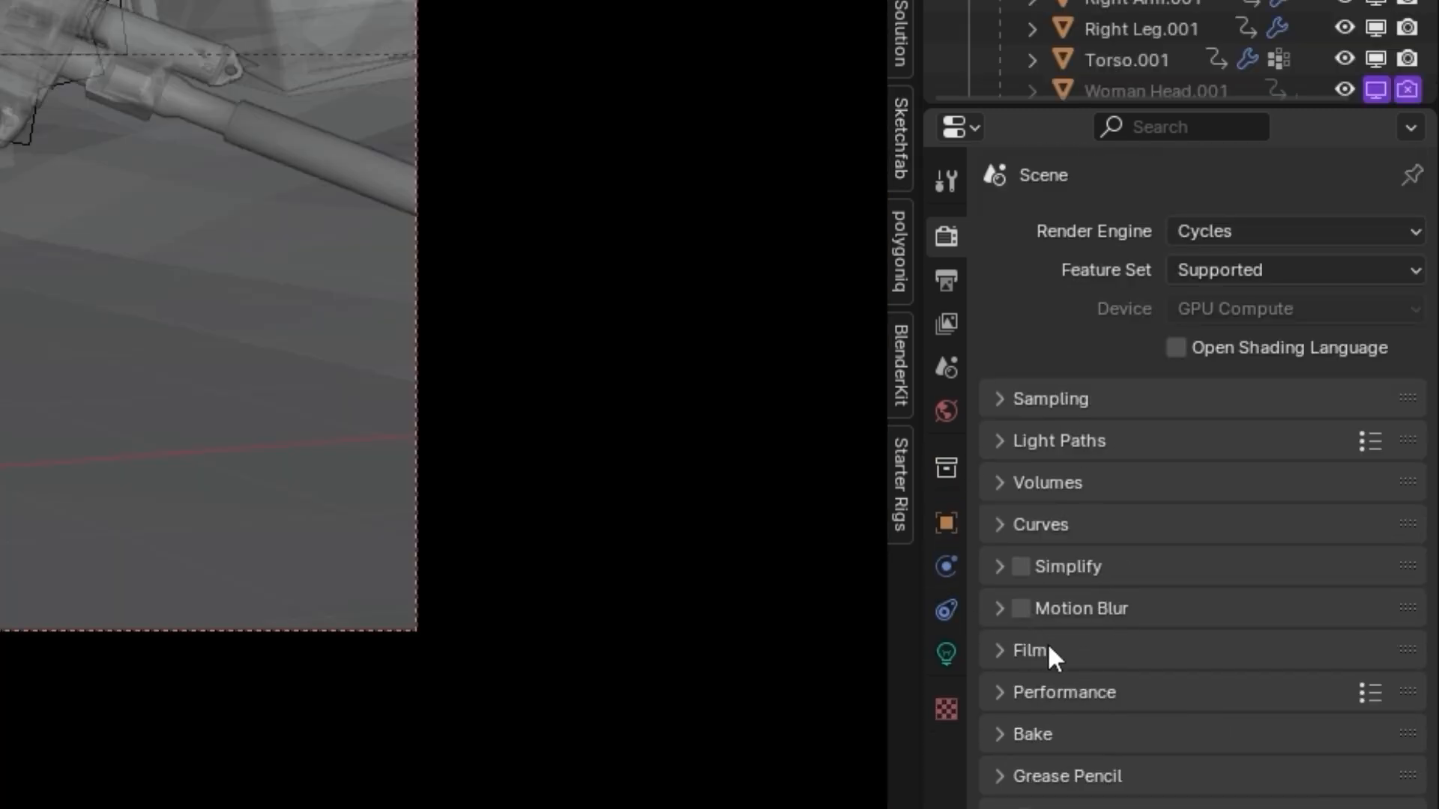
{"action": "left_click", "coordinate": [1046, 651]}
{"action": "left_click", "coordinate": [1088, 783]}
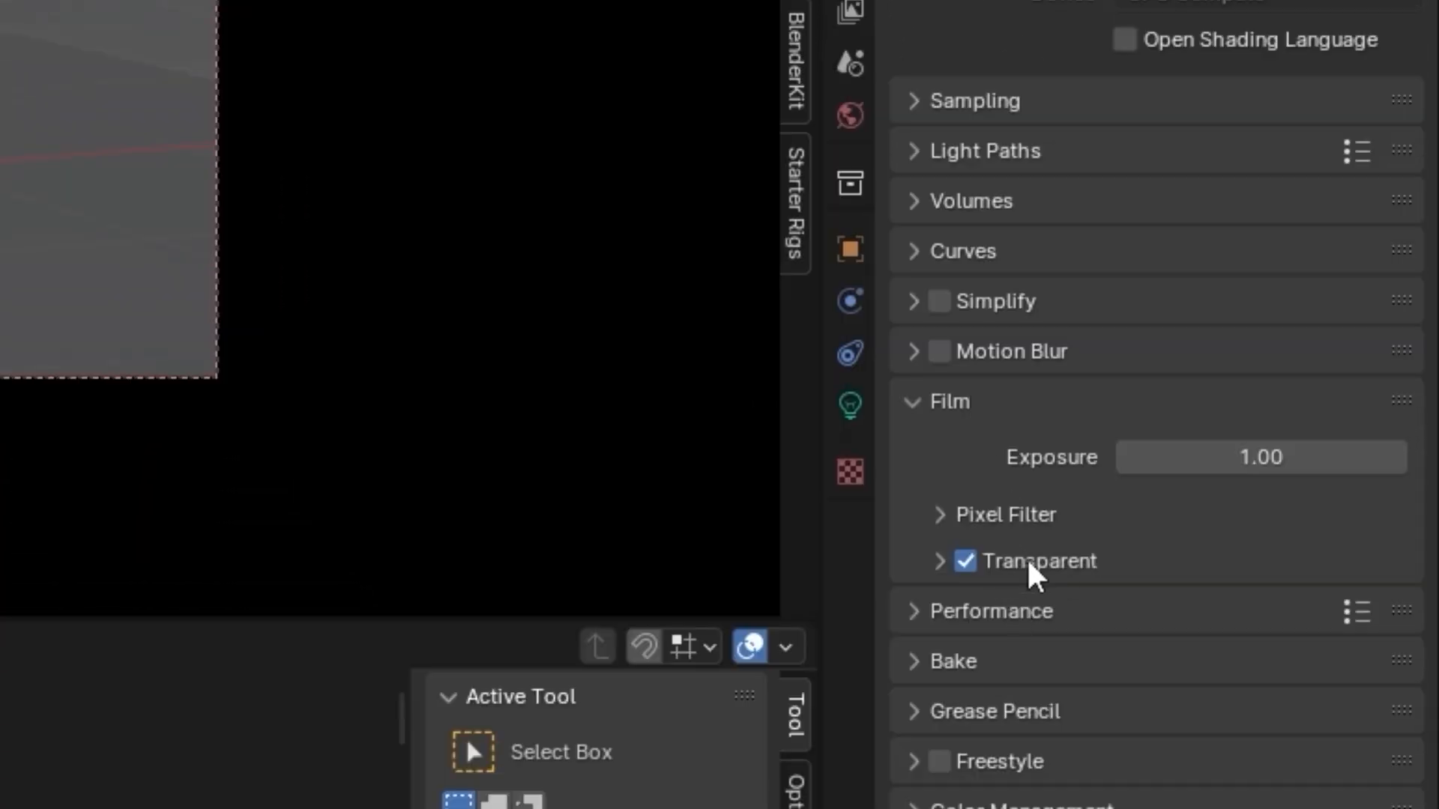
{"action": "left_click", "coordinate": [1028, 562]}
{"action": "double_click", "coordinate": [965, 561]}
{"action": "left_click", "coordinate": [966, 562]}
{"action": "left_click", "coordinate": [965, 561]}
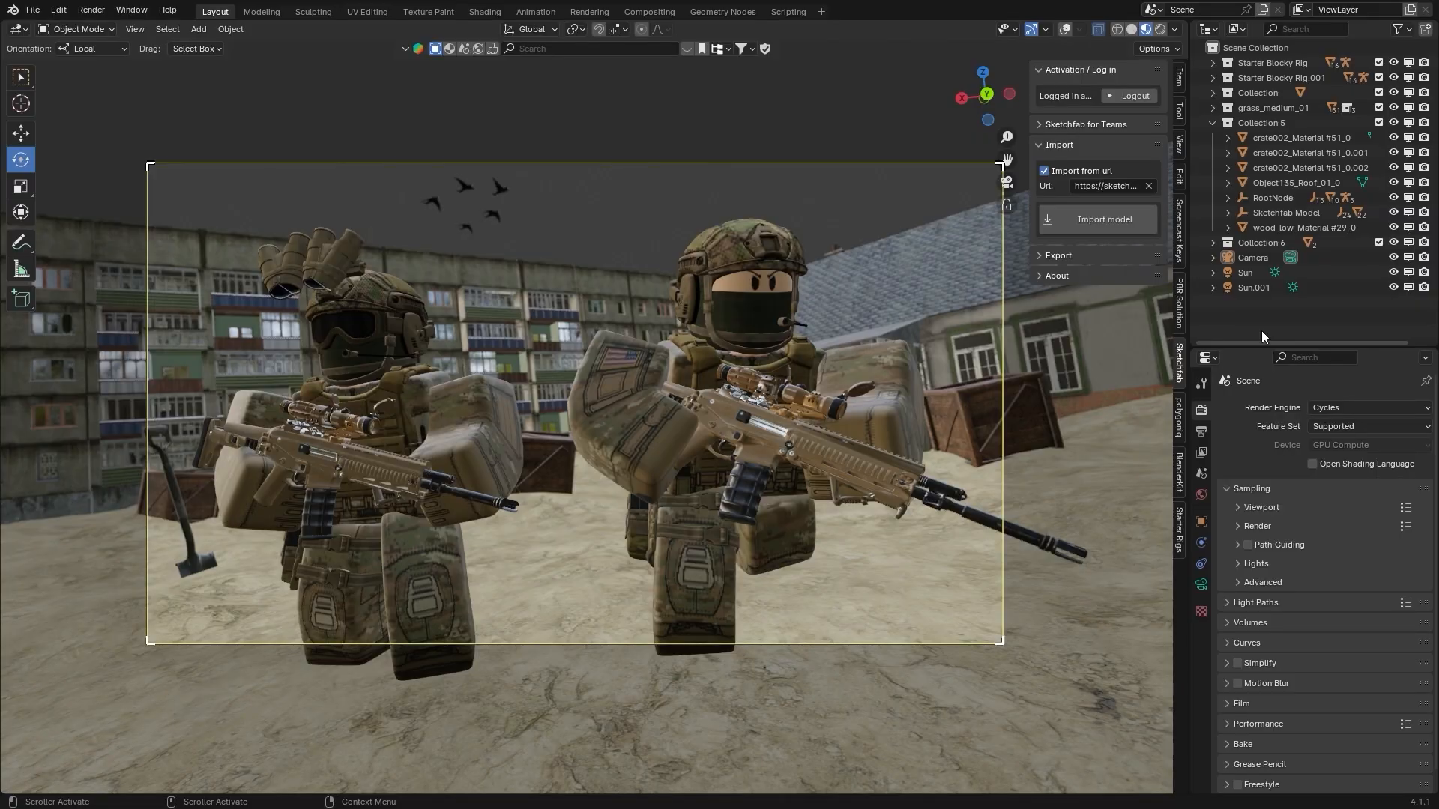
{"action": "key", "text": "F12"}
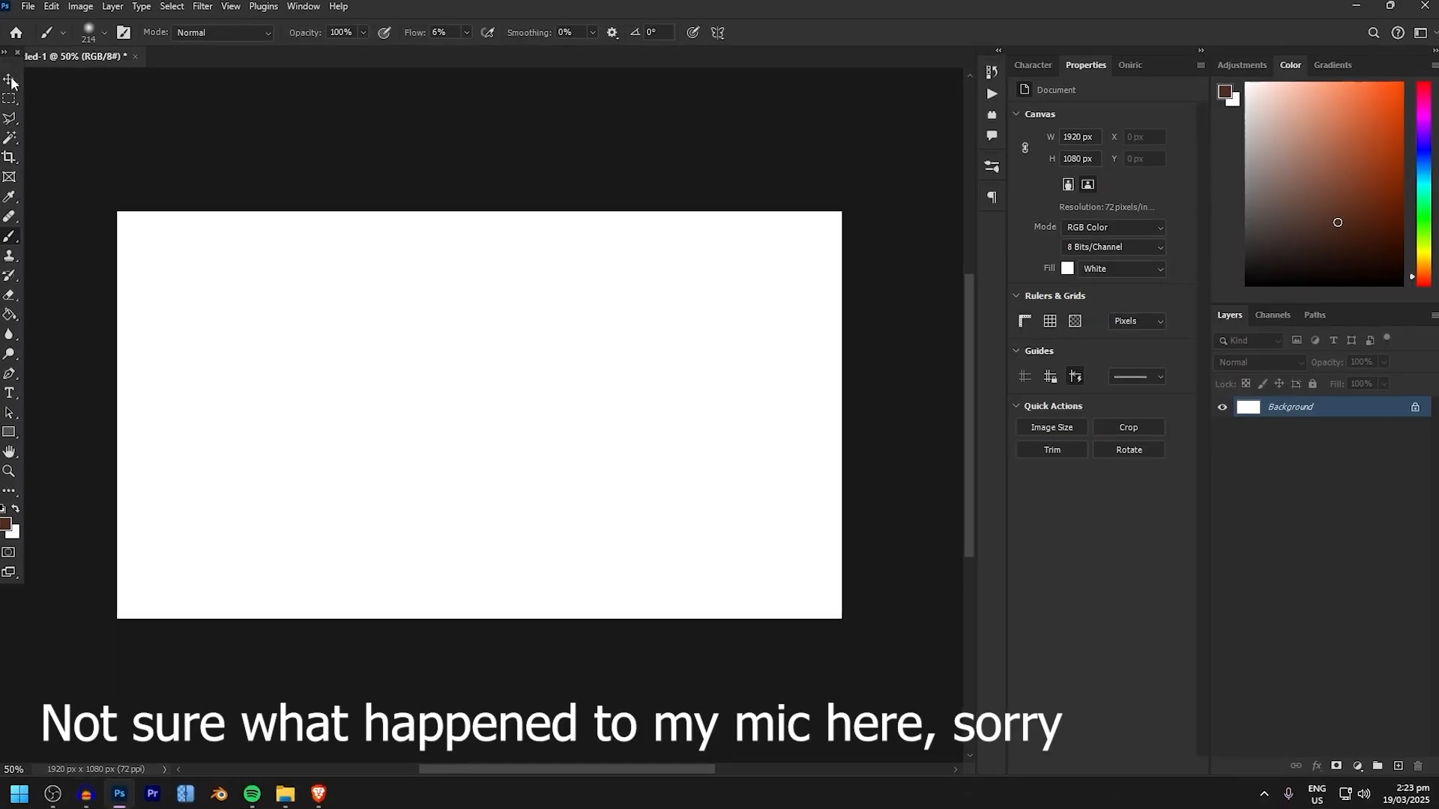
{"action": "left_click", "coordinate": [10, 79]}
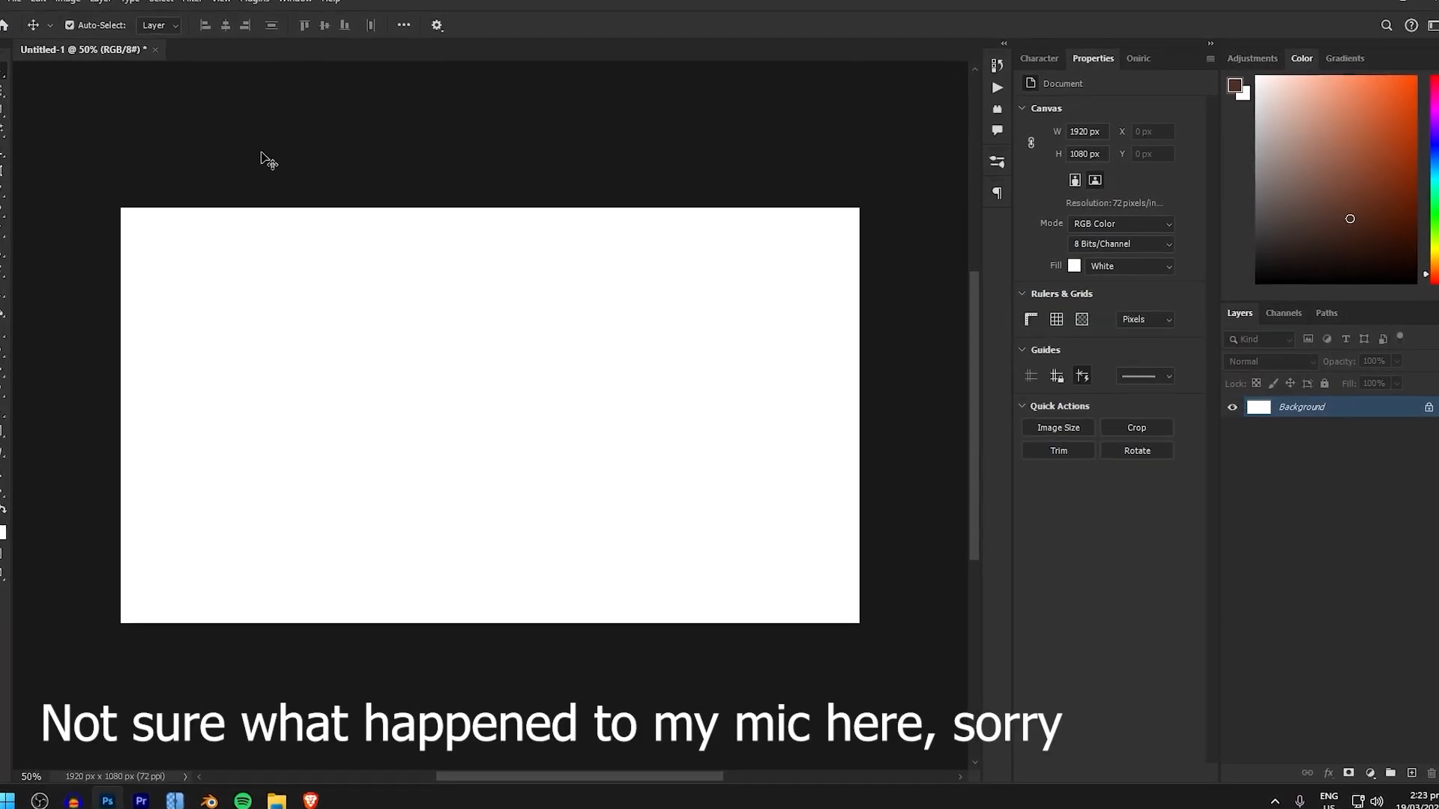
{"action": "left_click", "coordinate": [263, 158]}
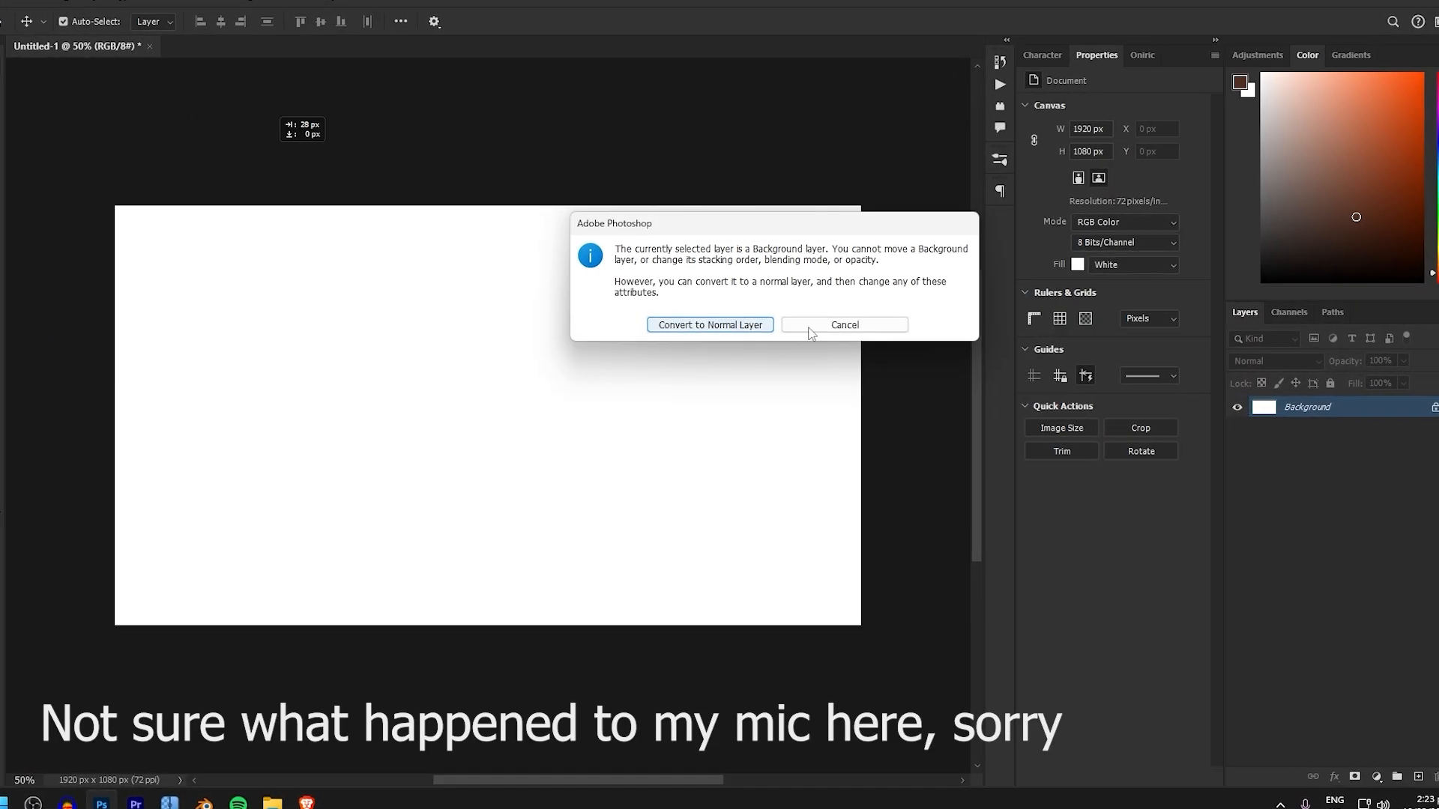
{"action": "left_click", "coordinate": [840, 323]}
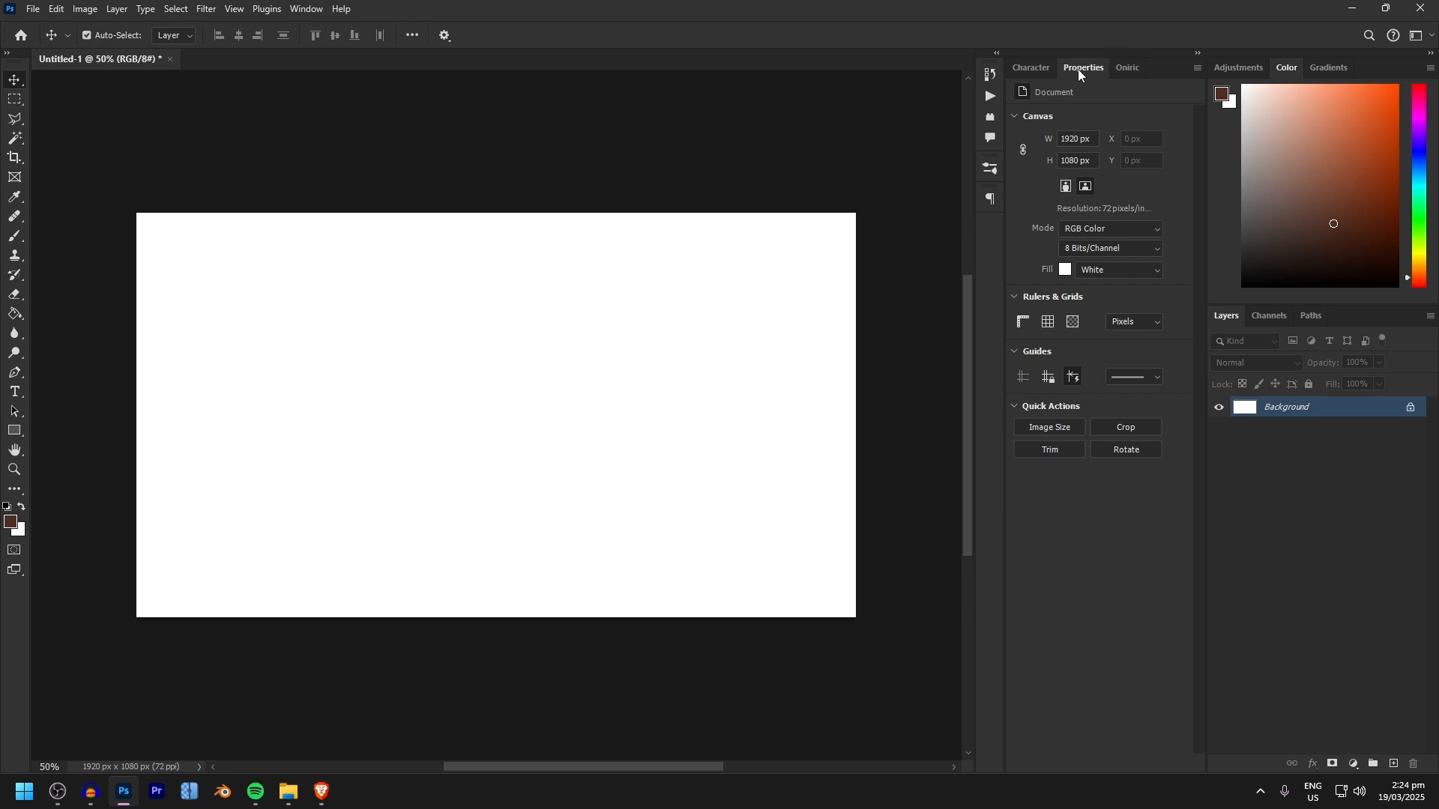
In Photoshop, place the render image at full size in the 1920 x 1080 px document and remove the white Background layer
{"action": "left_click_drag", "start_coordinate": [1077, 69], "coordinate": [1124, 67]}
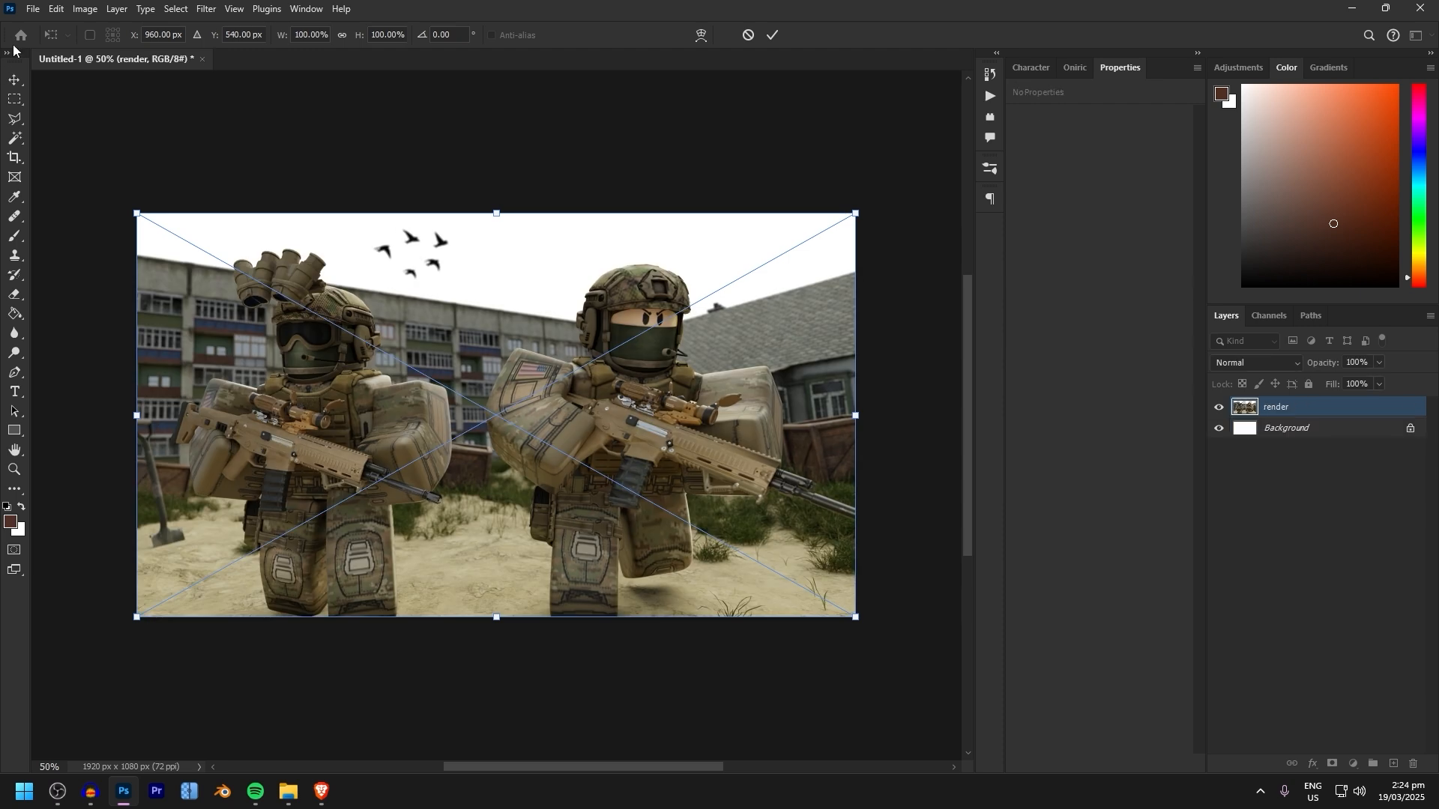
{"action": "key", "text": "Return"}
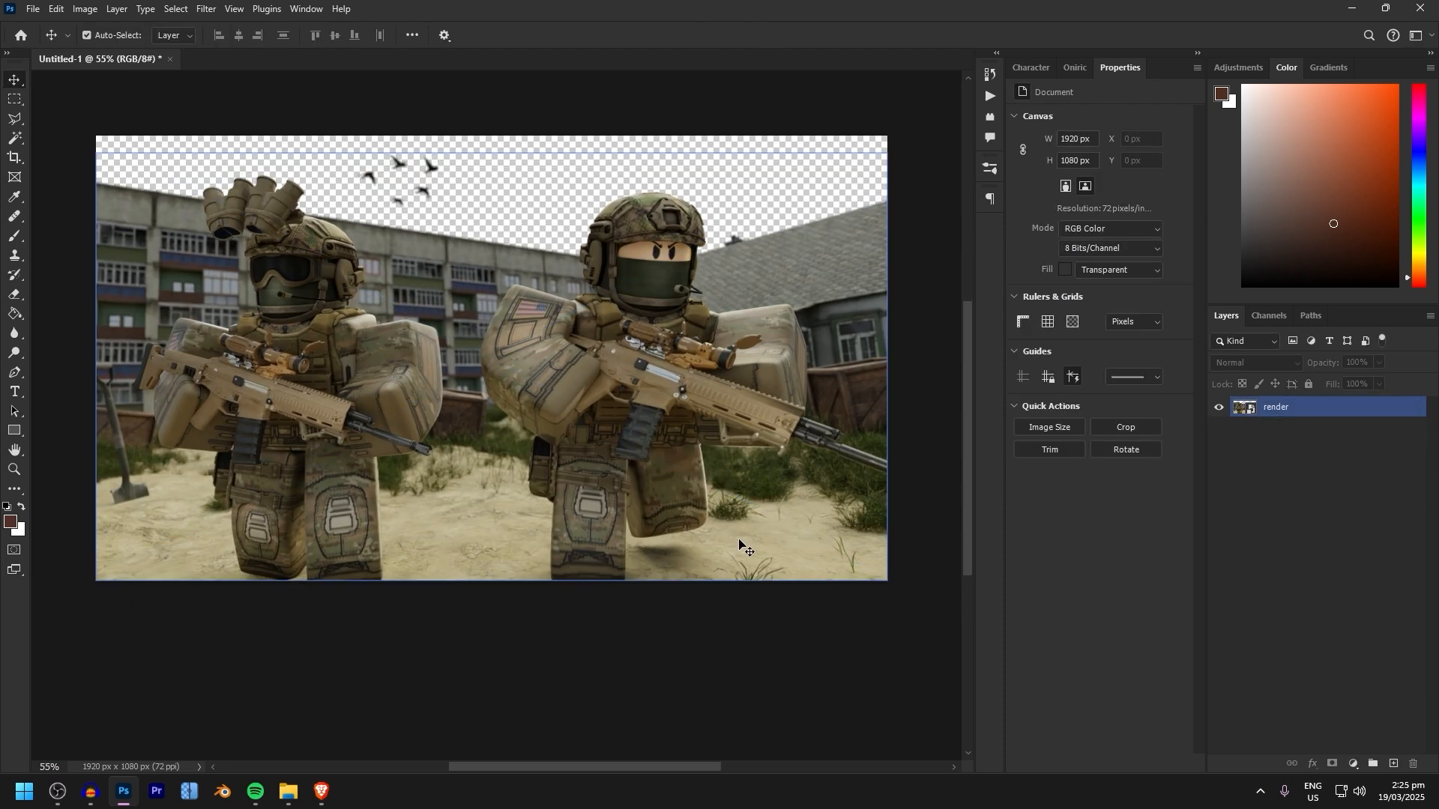
{"action": "scroll", "coordinate": [738, 543], "scroll_direction": "up", "scroll_amount": 1}
{"action": "scroll", "coordinate": [749, 539], "scroll_direction": "left", "scroll_amount": 1, "text": "ctrl"}
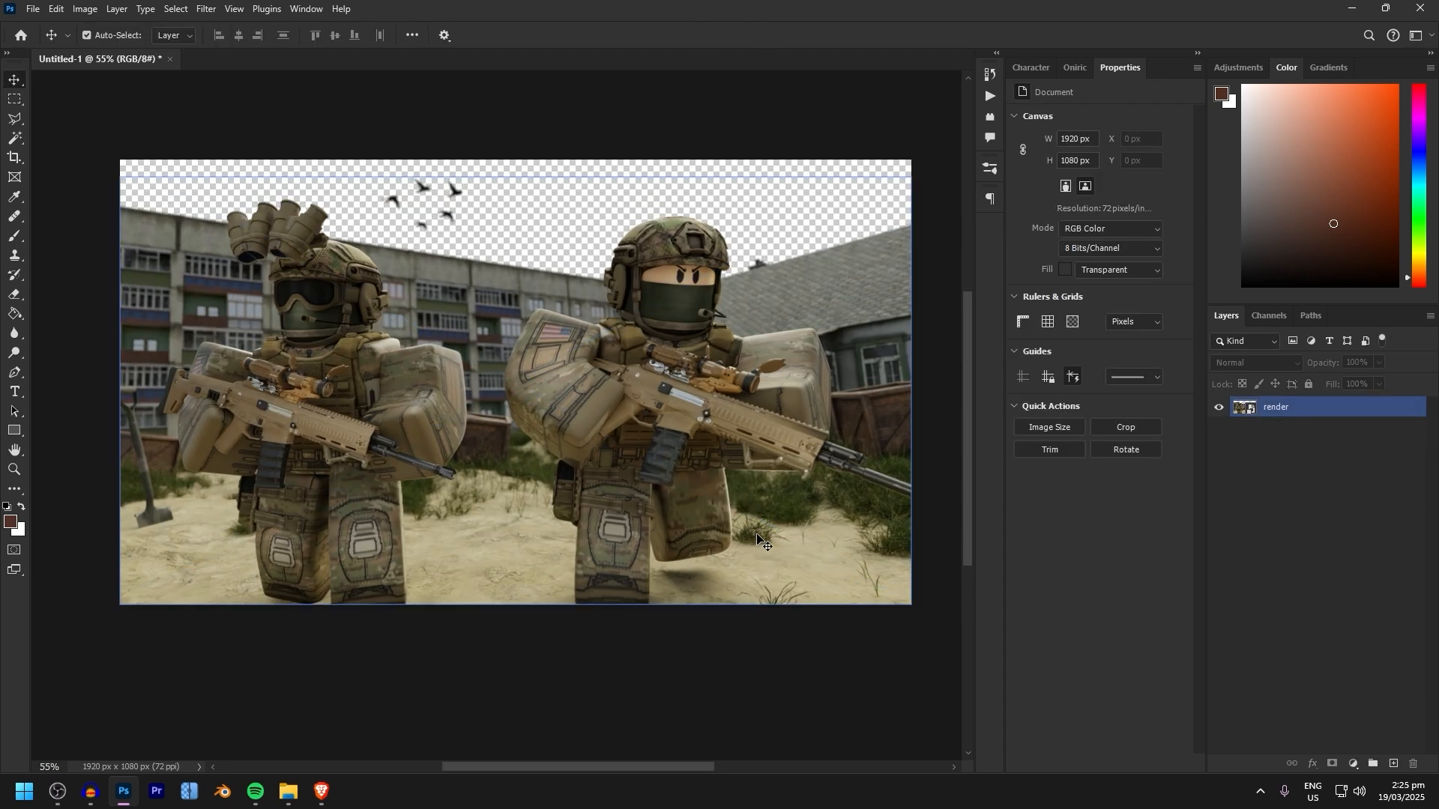
Convert the render layer to a smart object
{"action": "left_click", "coordinate": [1278, 409]}
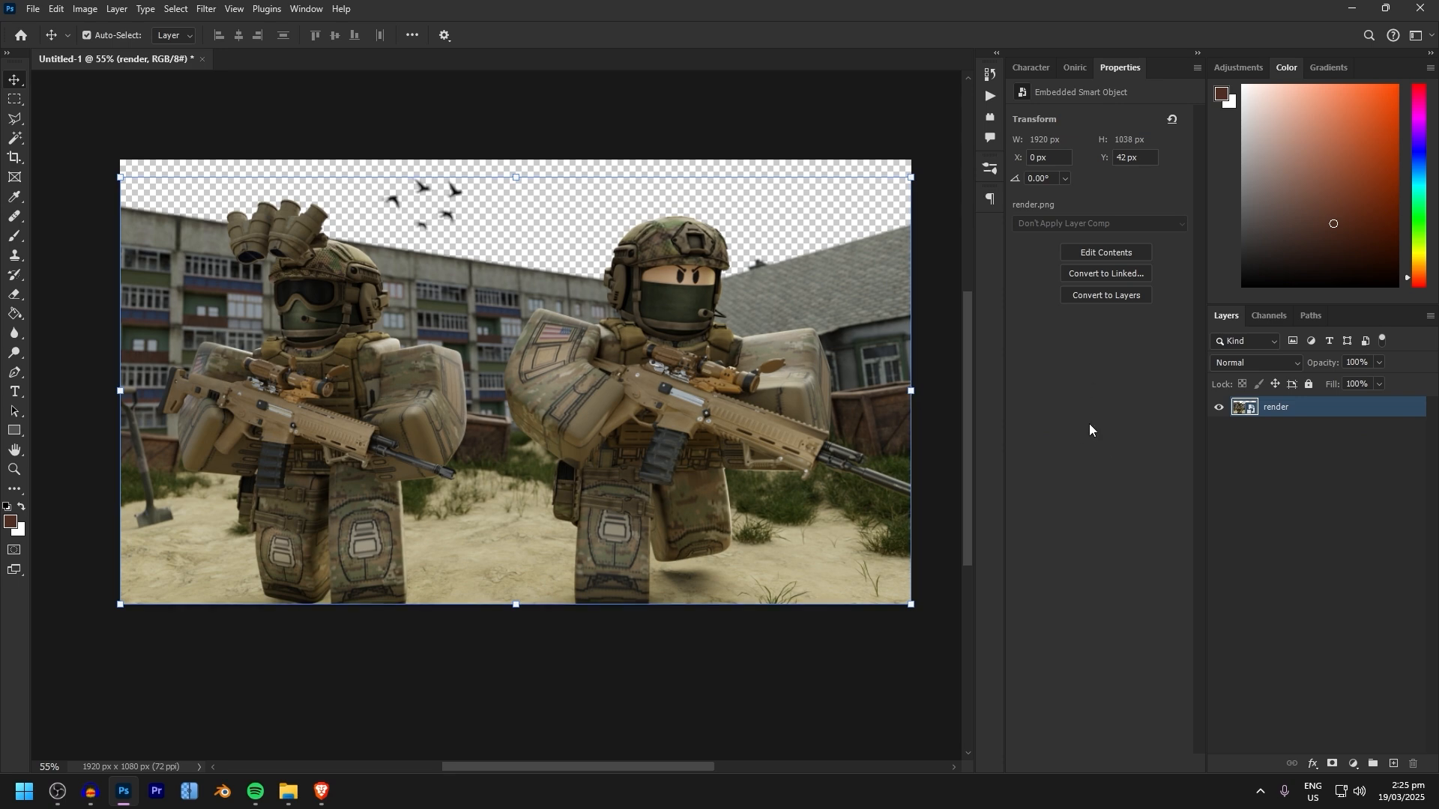
{"action": "right_click", "coordinate": [1271, 405]}
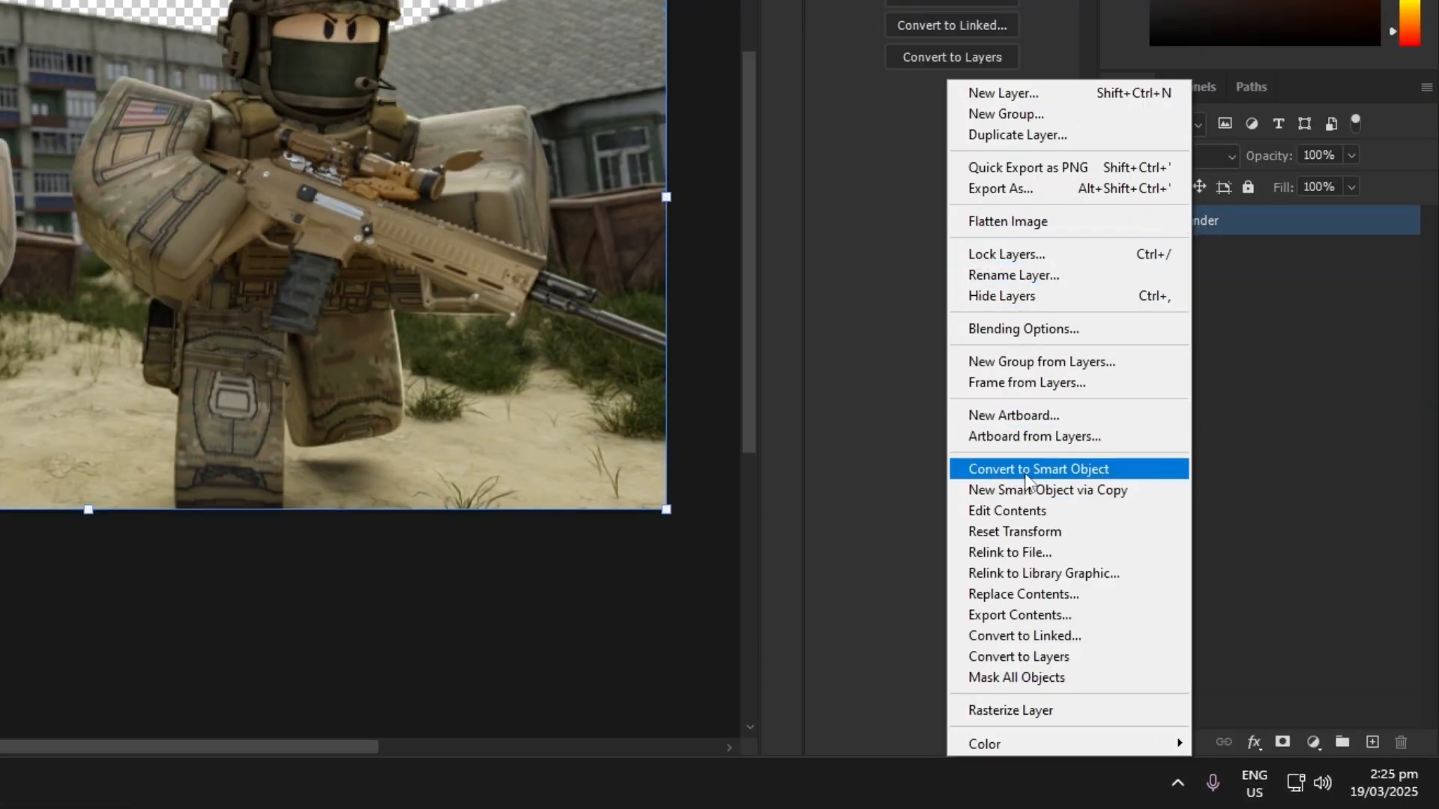
{"action": "left_click", "coordinate": [1031, 472]}
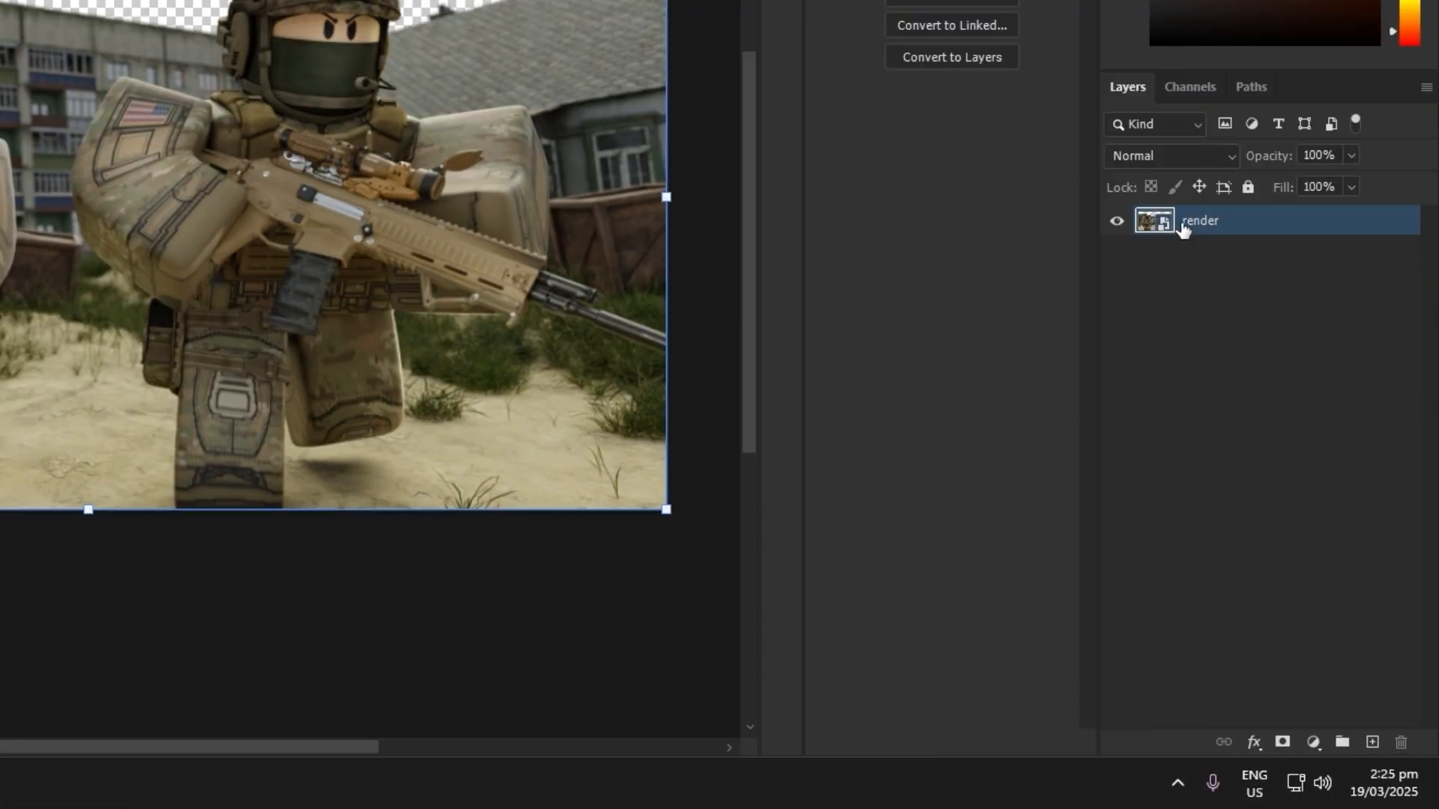
{"action": "key", "text": "ctrl+z"}
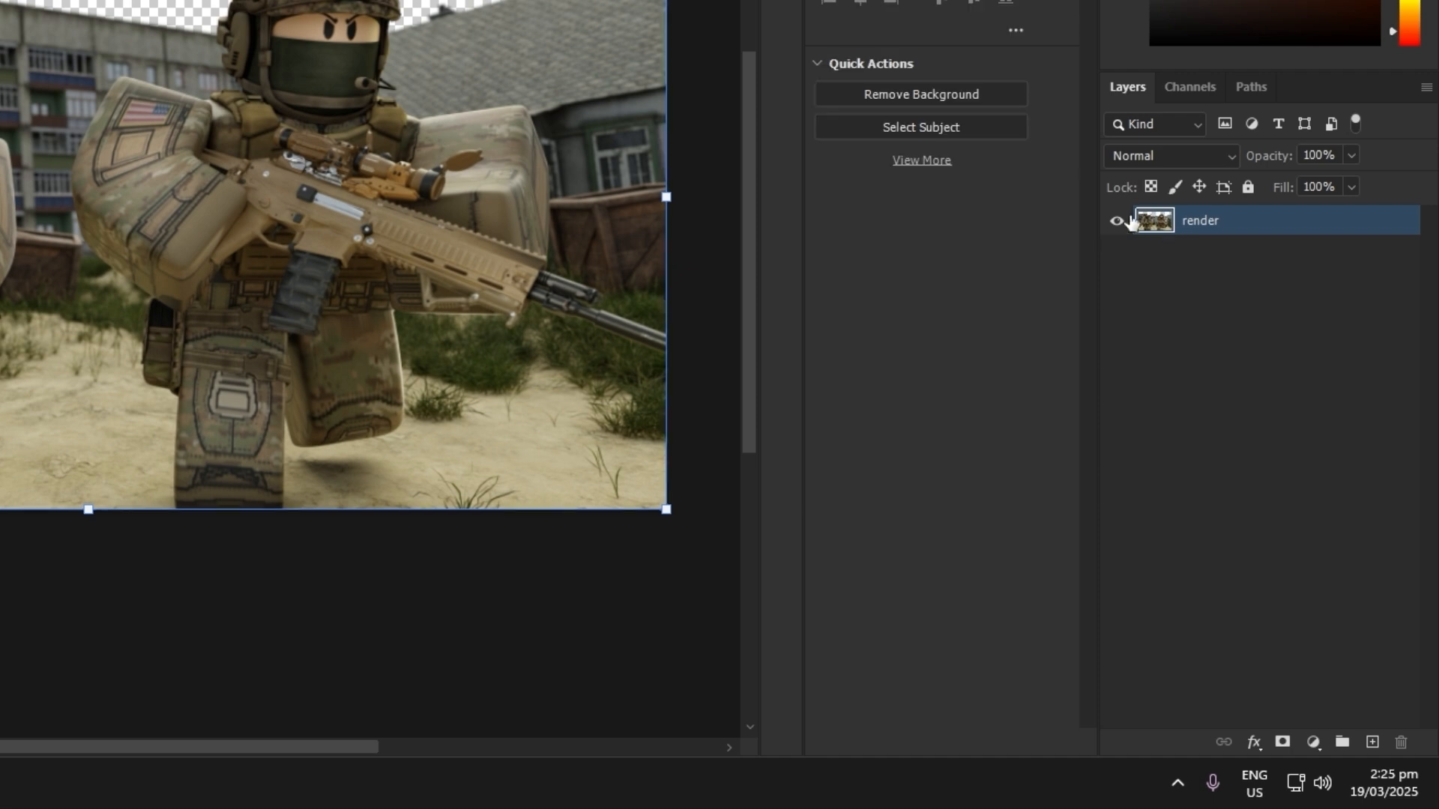
{"action": "right_click", "coordinate": [1256, 224]}
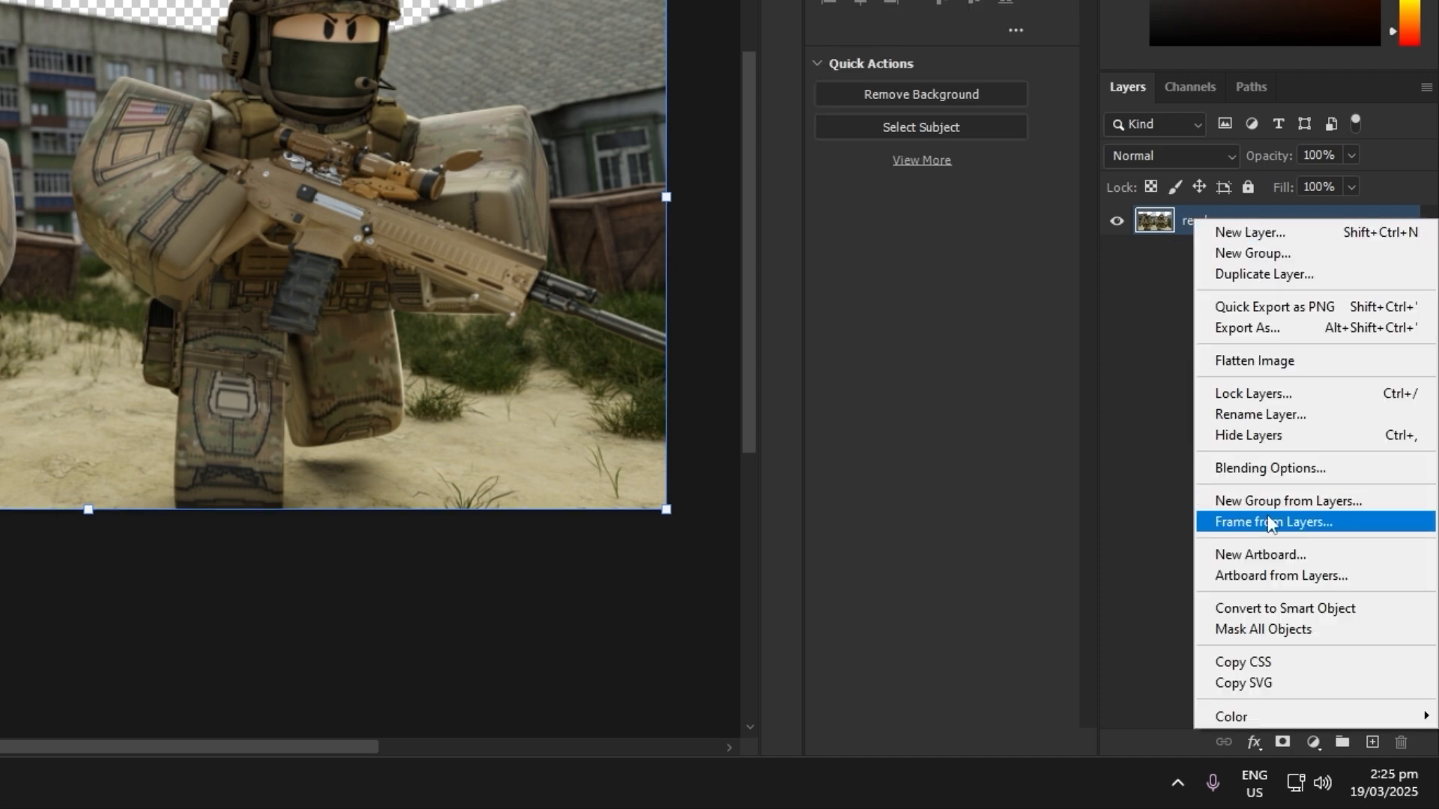
{"action": "left_click", "coordinate": [1277, 607]}
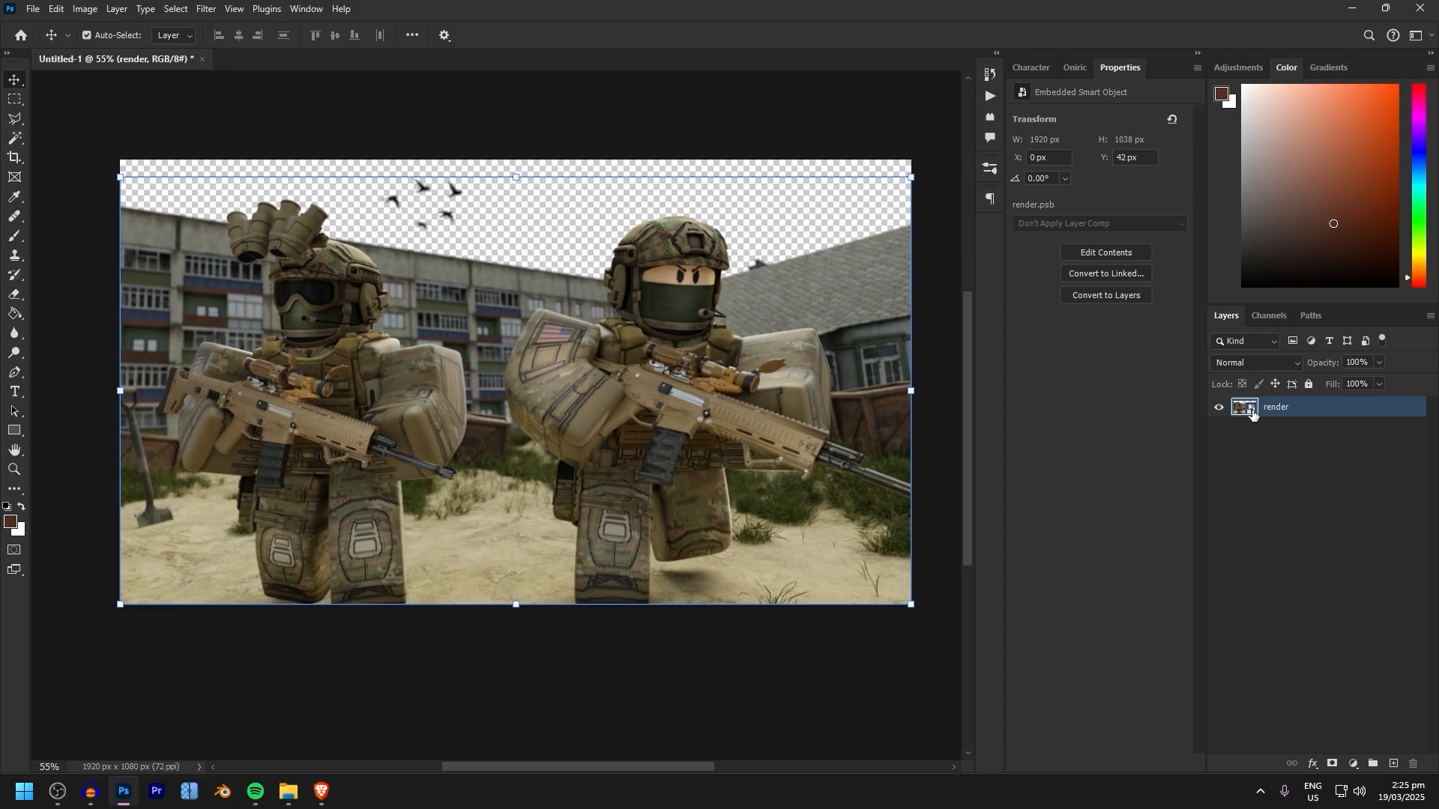
Open the Camera Raw Filter on the render and set Exposure +0.50, Contrast +19, Highlights +11, Shadows -11, Whites +17 and Blacks -9
{"action": "left_click", "coordinate": [206, 9]}
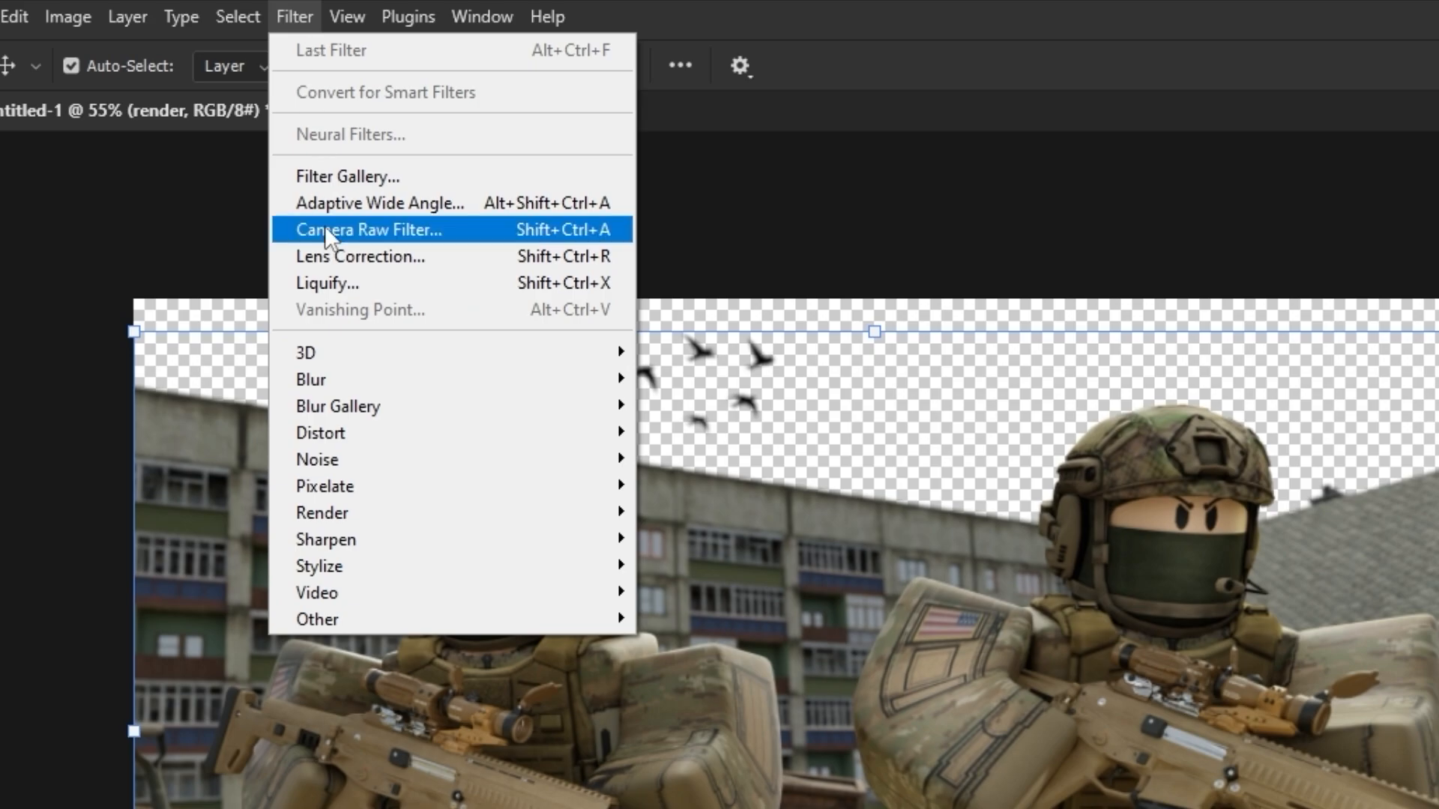
{"action": "left_click", "coordinate": [222, 124]}
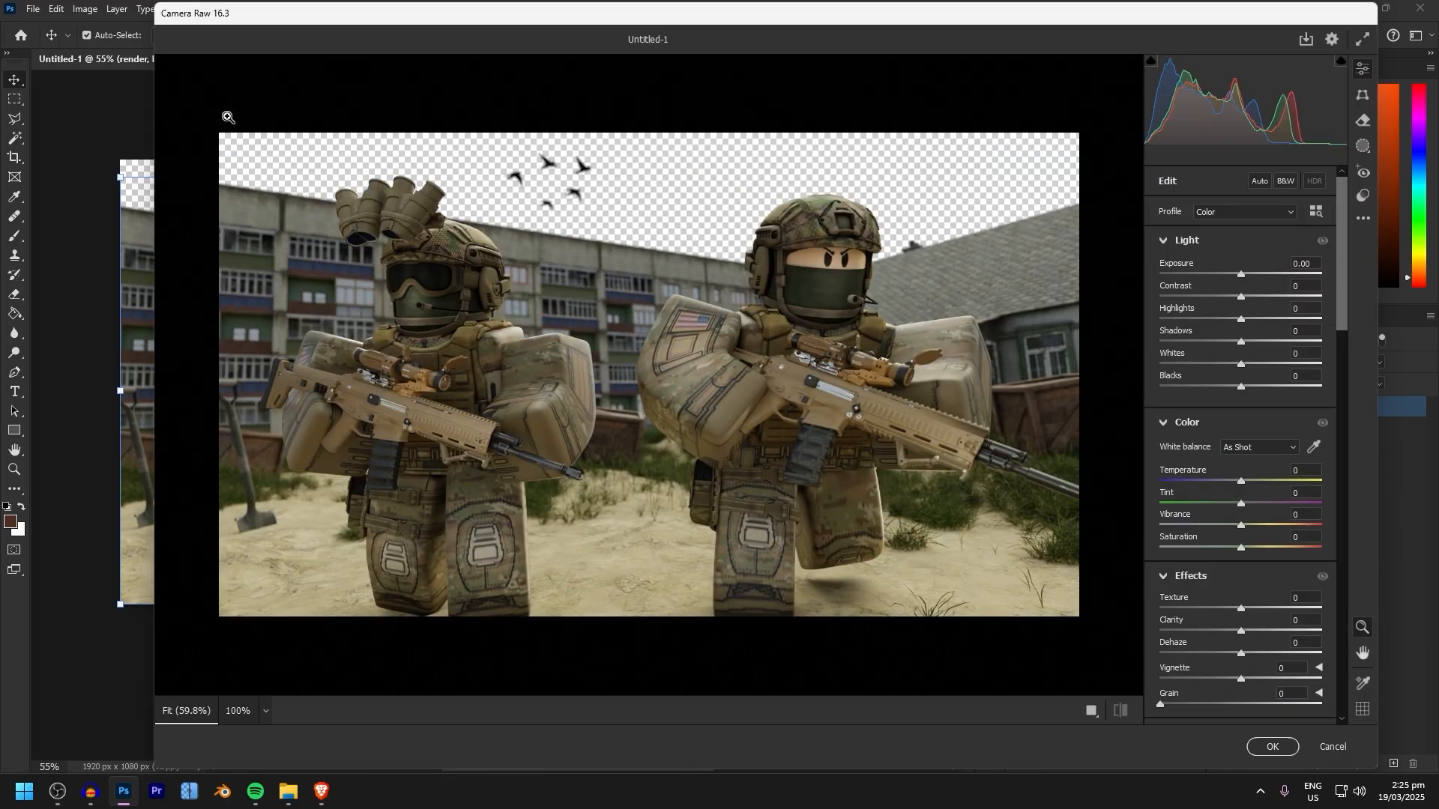
{"action": "scroll", "coordinate": [1256, 380], "scroll_direction": "down", "scroll_amount": 10}
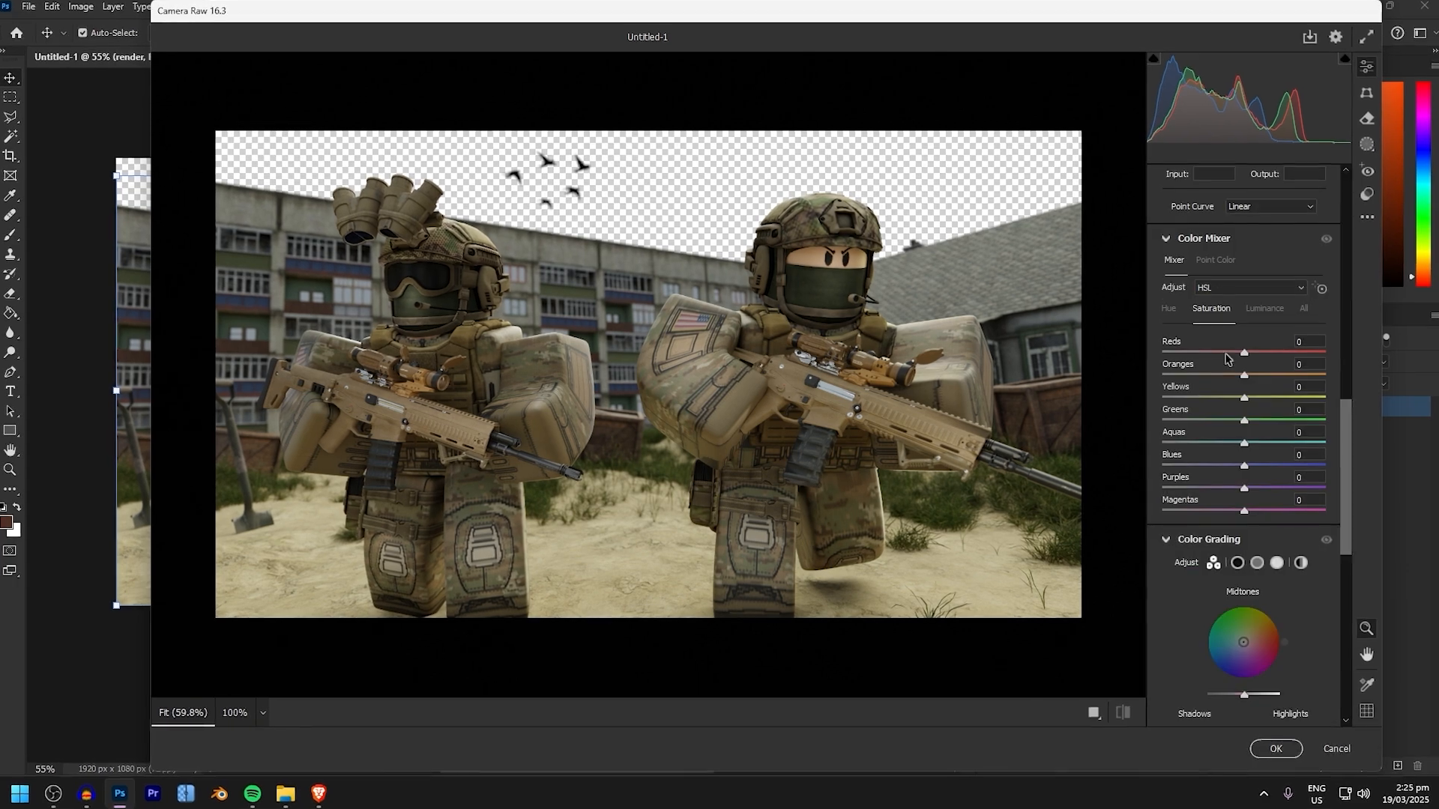
{"action": "scroll", "coordinate": [1255, 380], "scroll_direction": "up", "scroll_amount": 4}
{"action": "scroll", "coordinate": [1261, 380], "scroll_direction": "up", "scroll_amount": 6}
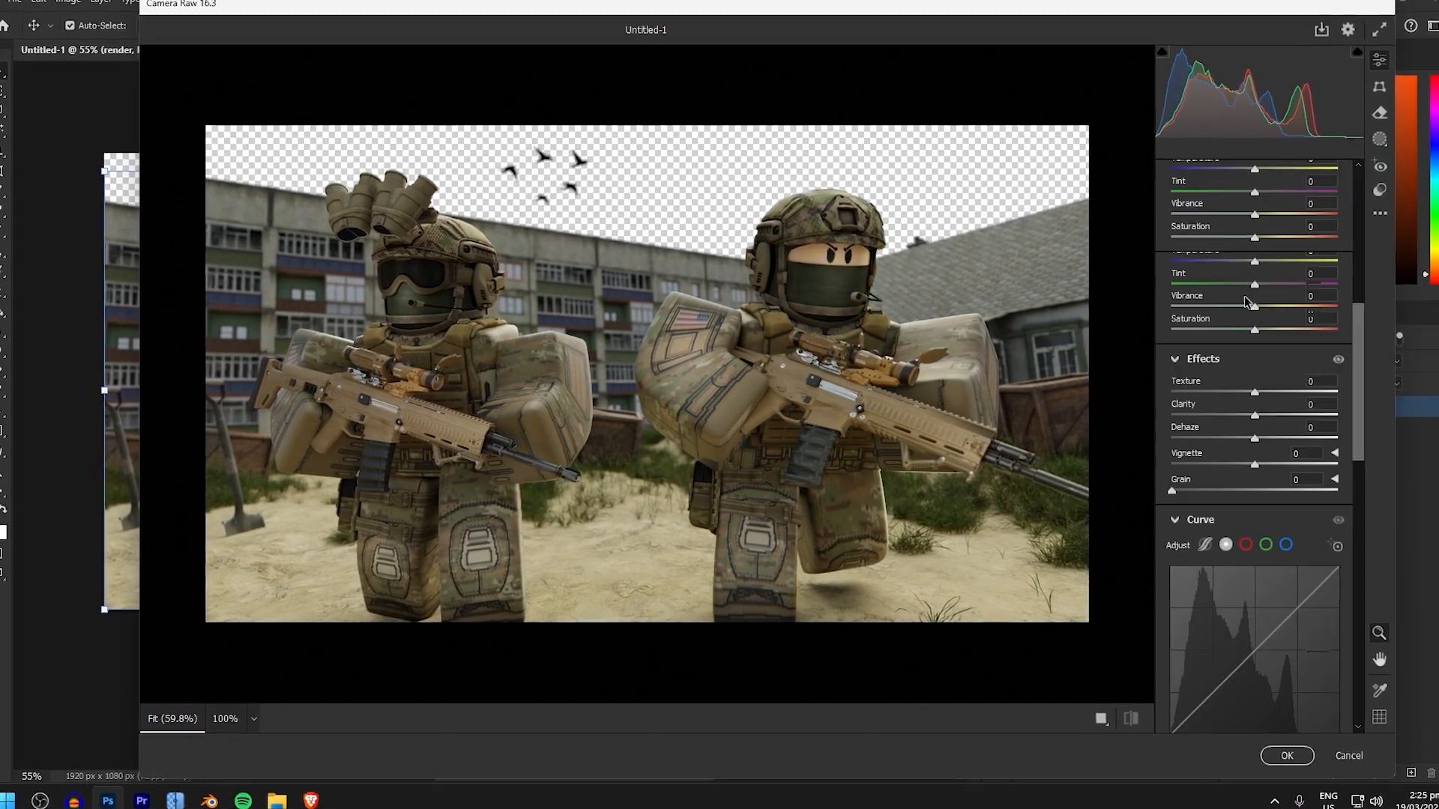
{"action": "left_click_drag", "start_coordinate": [1259, 214], "coordinate": [1233, 335]}
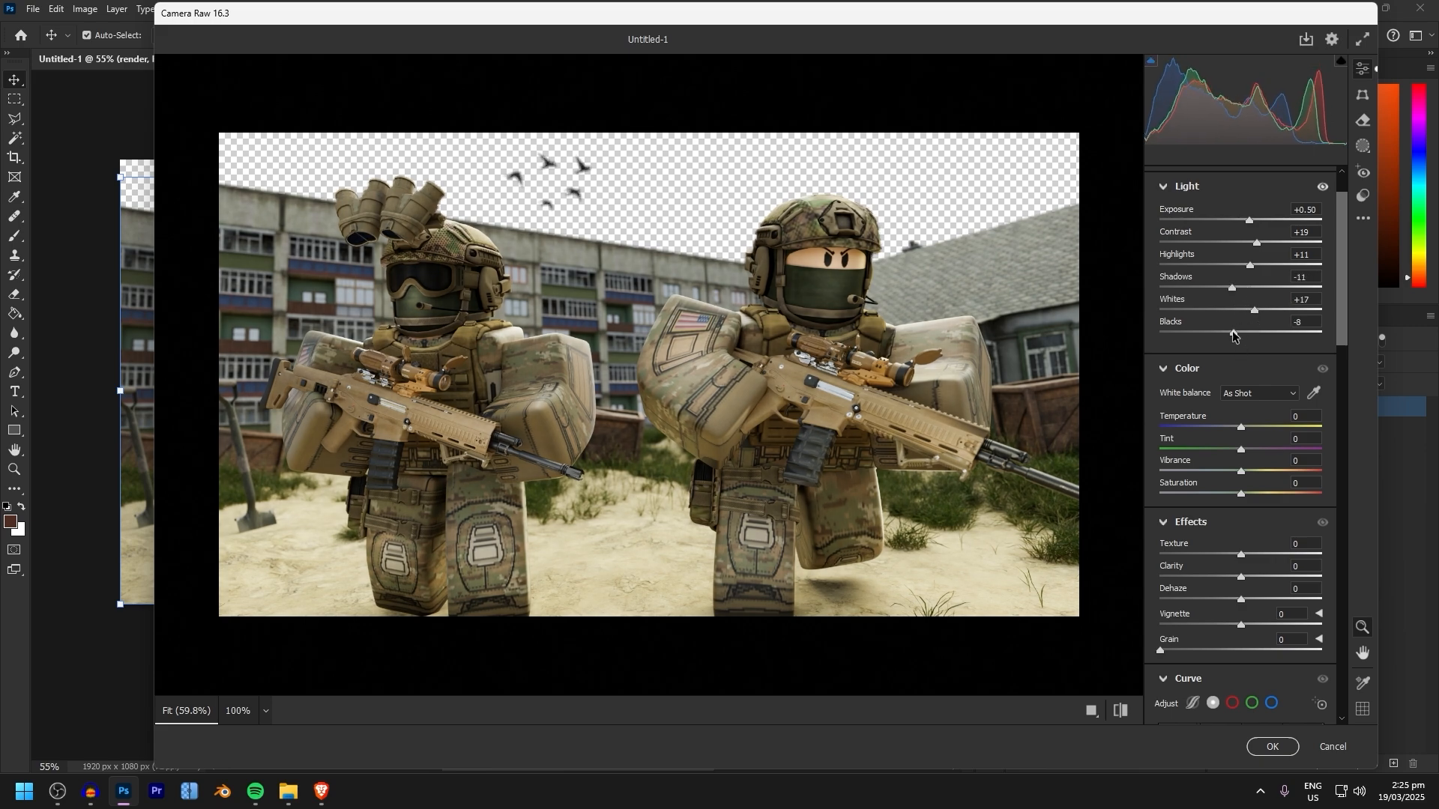
Set Vibrance +19, Saturation +3, Texture +22, Clarity +6 and Dehaze +7 in the Camera Raw Filter
{"action": "left_click_drag", "start_coordinate": [1241, 471], "coordinate": [1256, 472]}
{"action": "scroll", "coordinate": [1256, 479], "scroll_direction": "down", "scroll_amount": 2}
{"action": "mouse_move", "coordinate": [1241, 466]}
{"action": "left_mouse_down"}
{"action": "mouse_move", "coordinate": [1259, 467]}
{"action": "mouse_move", "coordinate": [1244, 489]}
{"action": "left_mouse_up"}
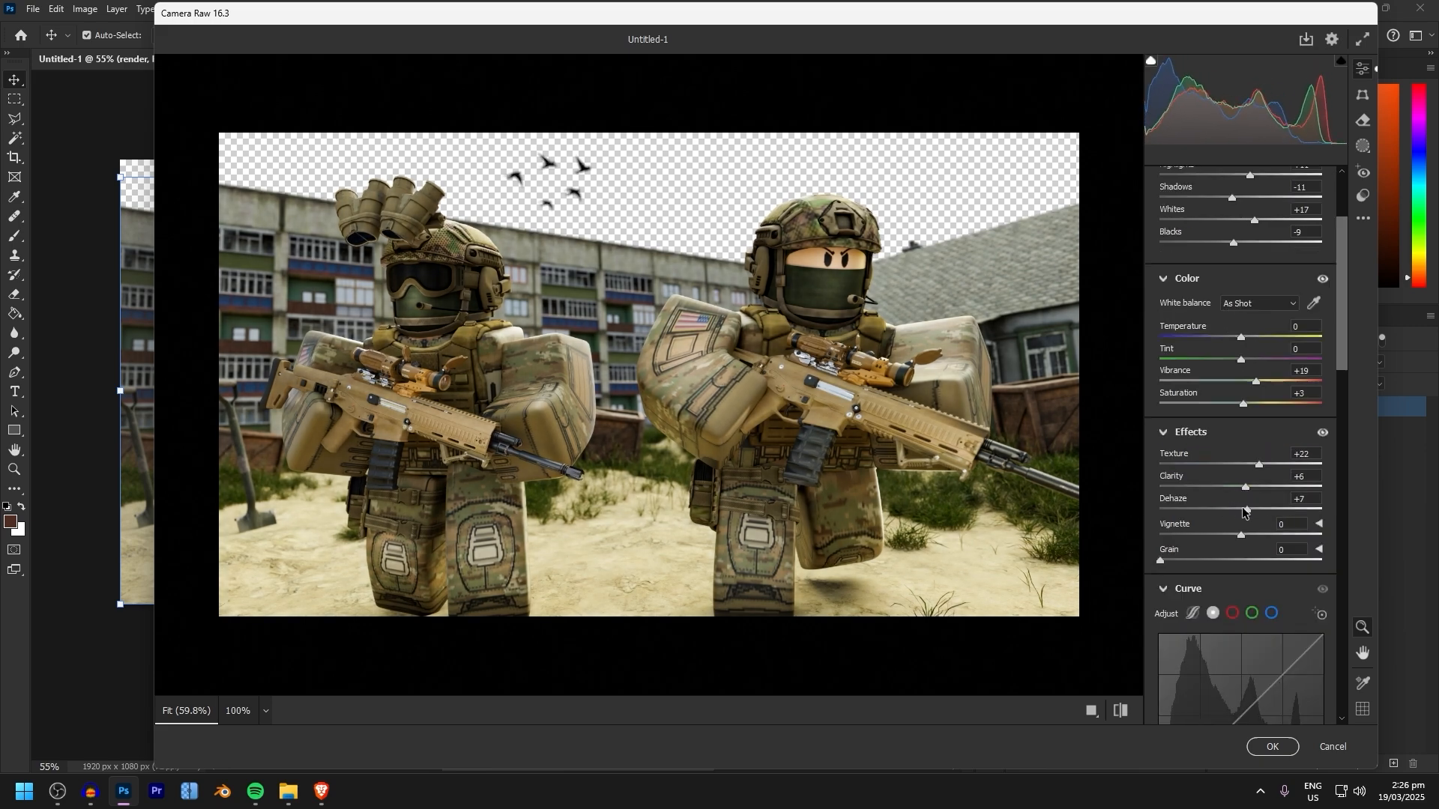
Adjust the tone curve with two points and apply the Camera Raw Filter to the render
{"action": "scroll", "coordinate": [1243, 510], "scroll_direction": "down", "scroll_amount": 3}
{"action": "left_click", "coordinate": [1242, 444]}
{"action": "left_click", "coordinate": [1207, 478]}
{"action": "scroll", "coordinate": [1240, 479], "scroll_direction": "down", "scroll_amount": 5}
{"action": "left_click", "coordinate": [1272, 744]}
{"action": "left_click", "coordinate": [1308, 540]}
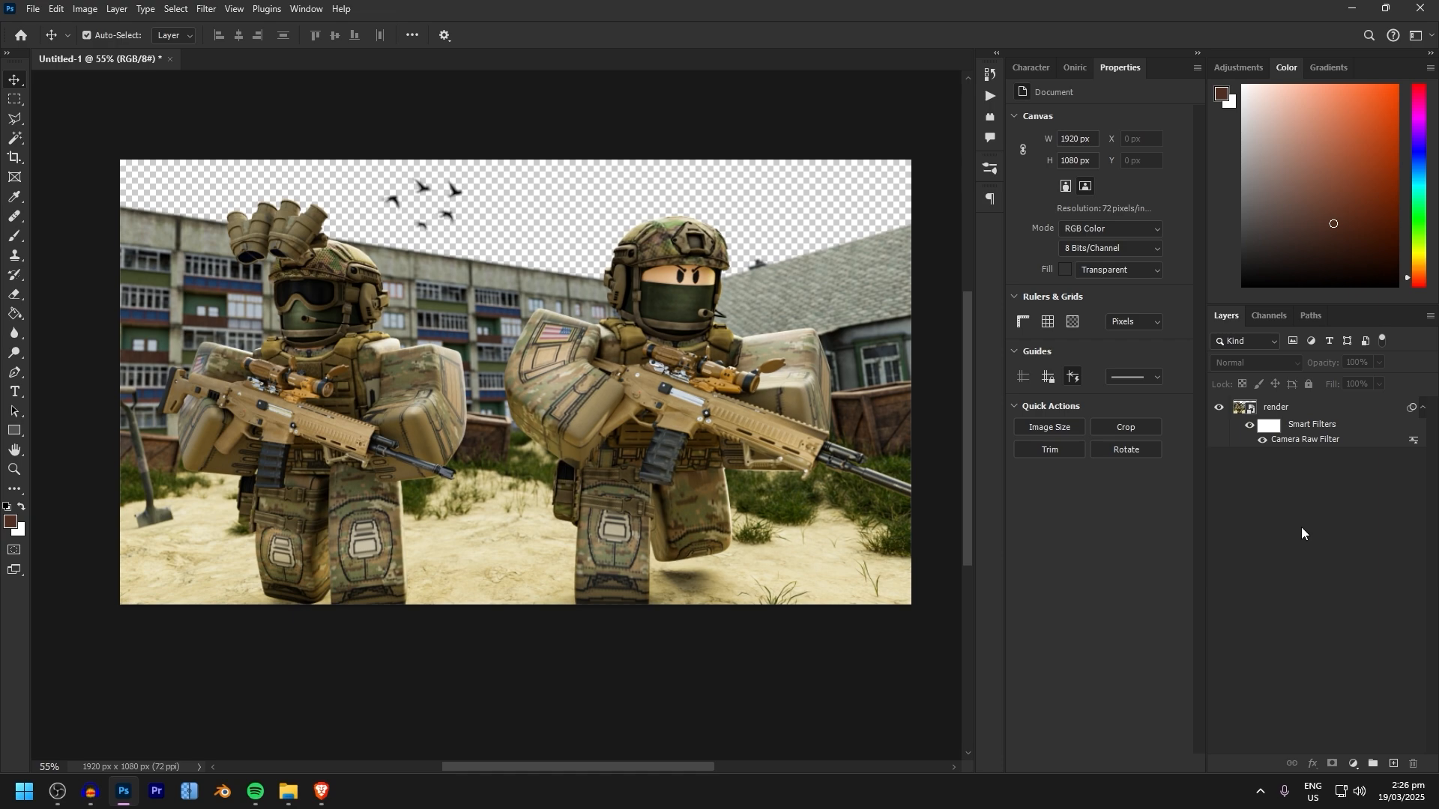
Add a Hue/Saturation adjustment layer with Hue +3 and a Color Balance adjustment layer above the render
{"action": "left_click", "coordinate": [1353, 764]}
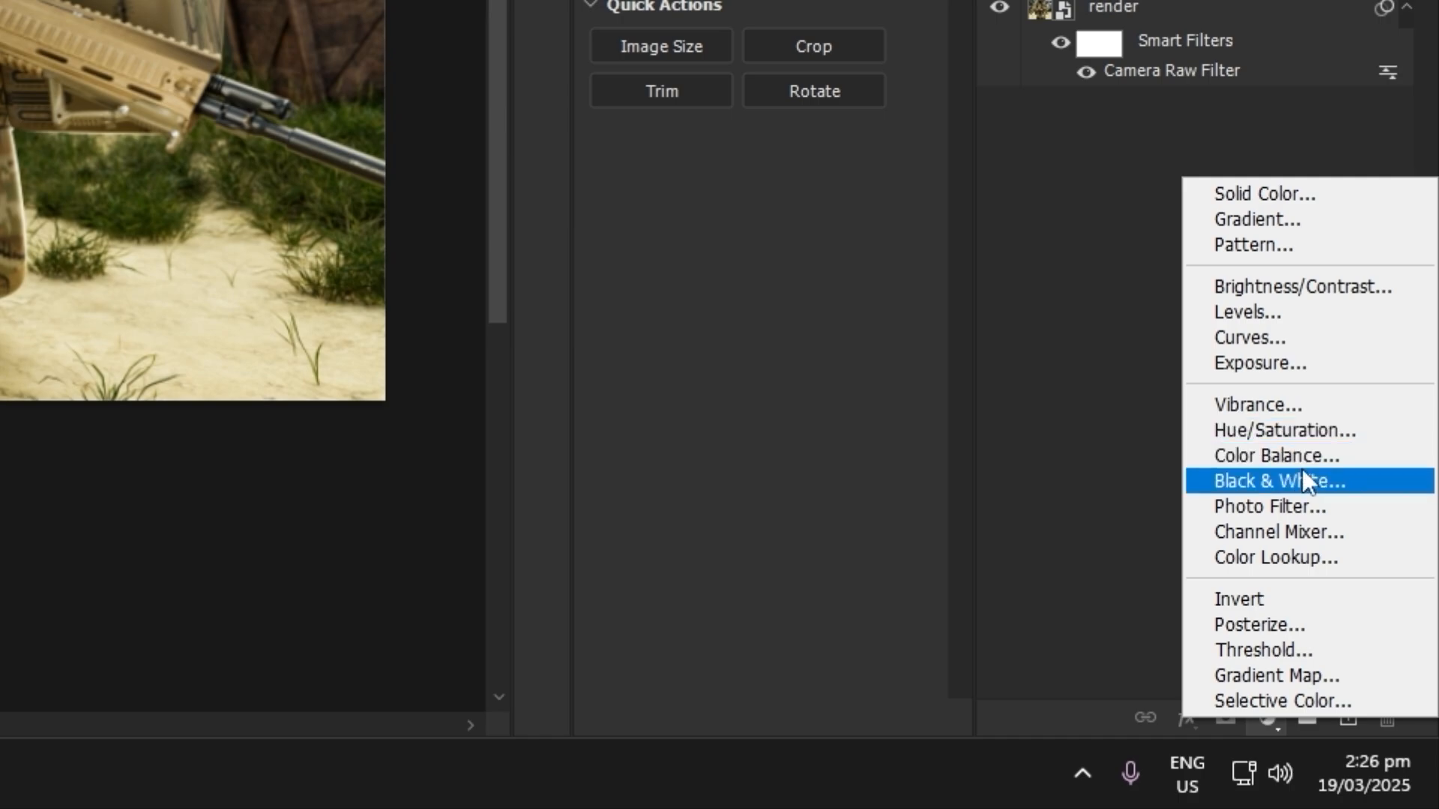
{"action": "left_click", "coordinate": [1276, 455]}
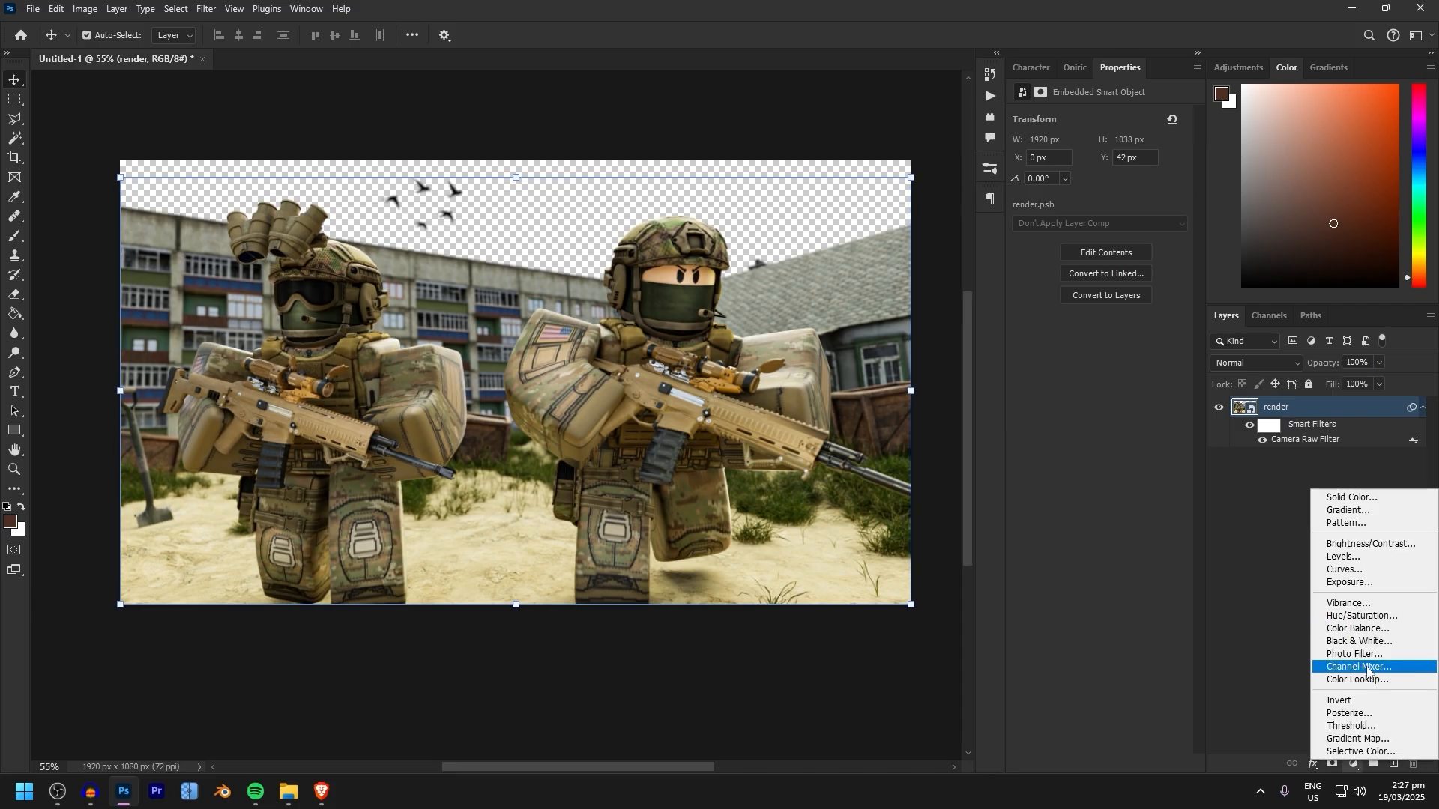
{"action": "left_click", "coordinate": [1341, 595]}
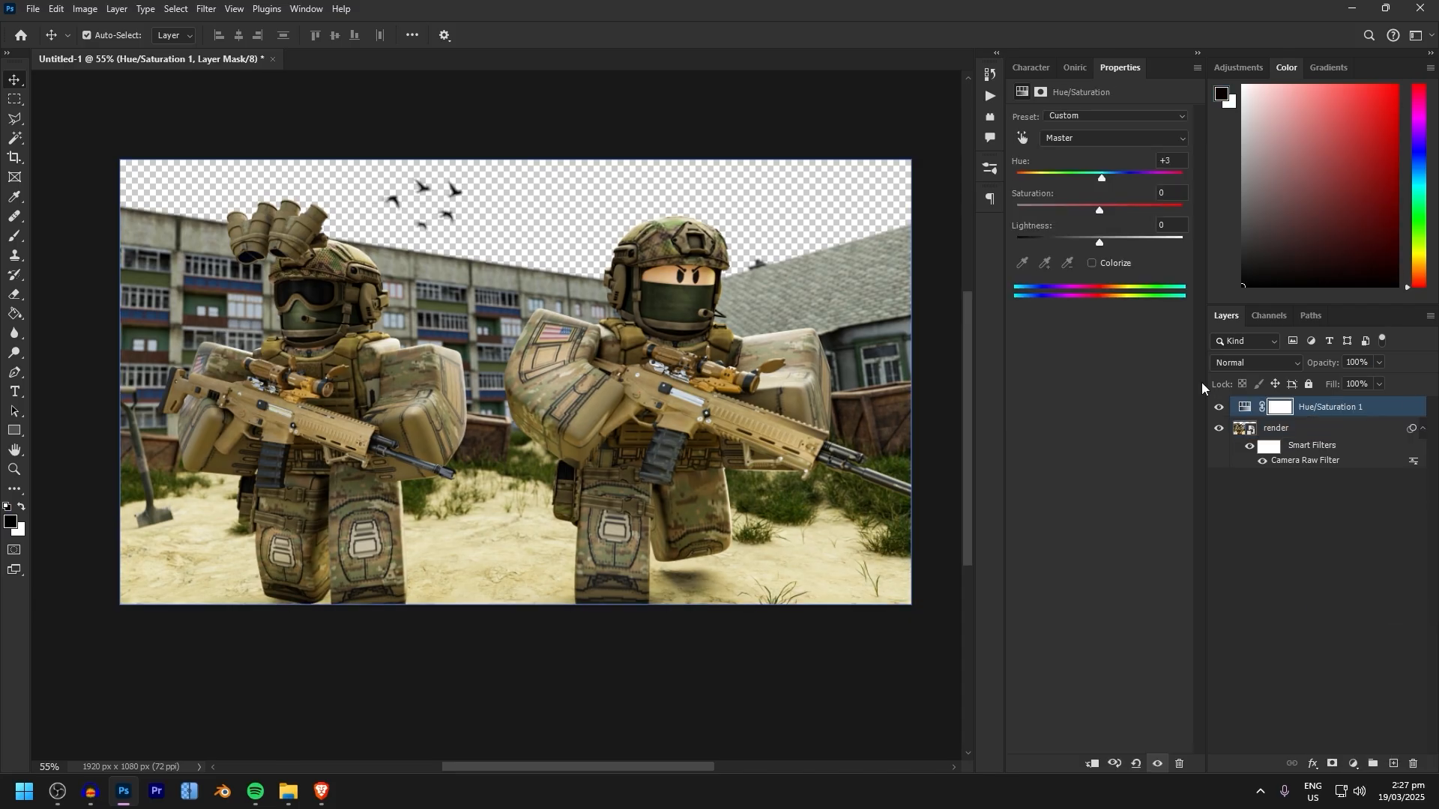
Try a Vibrance adjustment layer with Vibrance +56 and Saturation -25, and delete it
{"action": "left_click_drag", "start_coordinate": [1099, 135], "coordinate": [1040, 135]}
{"action": "left_click_drag", "start_coordinate": [1099, 167], "coordinate": [1143, 167]}
{"action": "left_click", "coordinate": [1219, 406]}
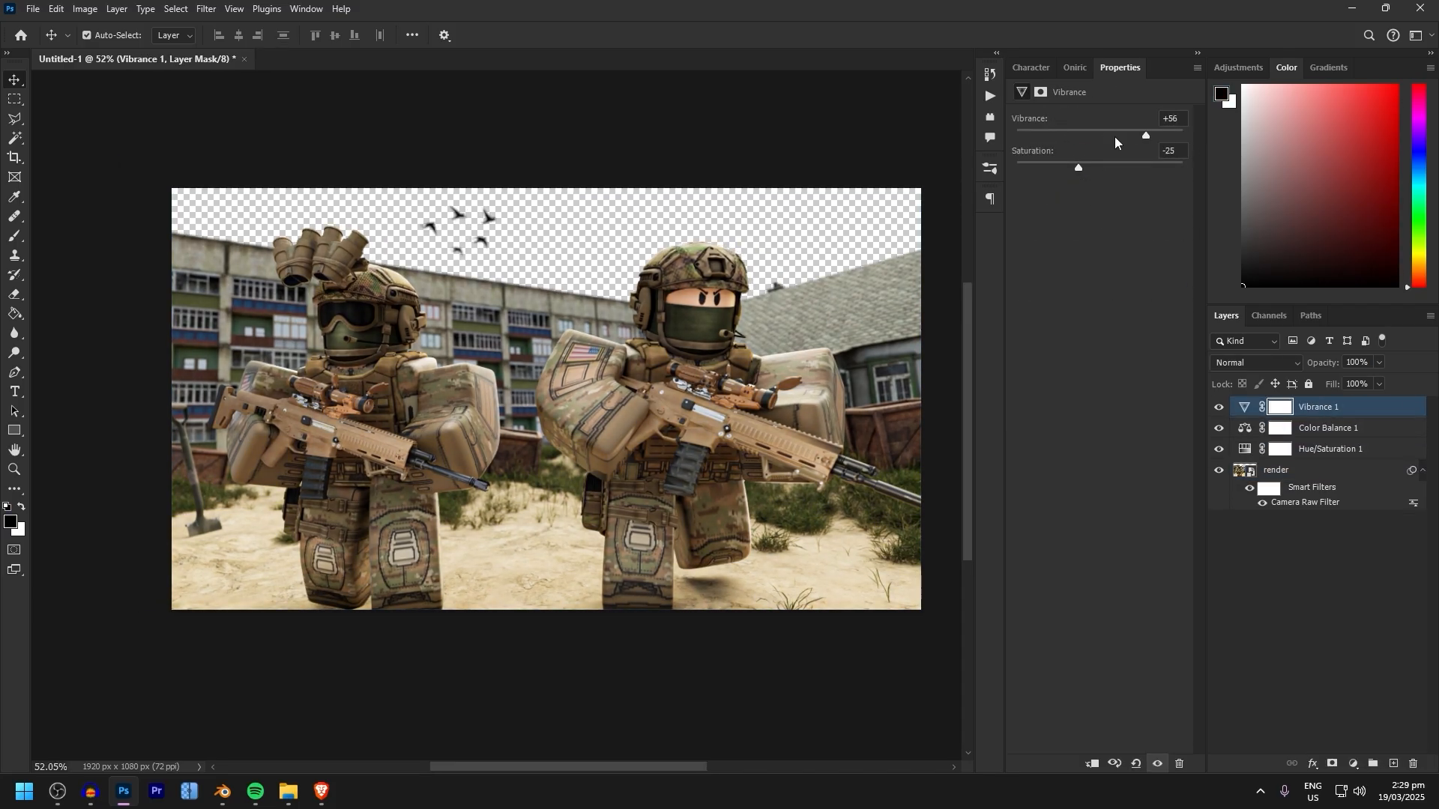
{"action": "left_click", "coordinate": [1179, 764]}
Add an Exposure adjustment layer and a Brightness/Contrast adjustment layer with Brightness 0 and Contrast 14
{"action": "left_click", "coordinate": [1353, 763]}
{"action": "left_click", "coordinate": [1318, 584]}
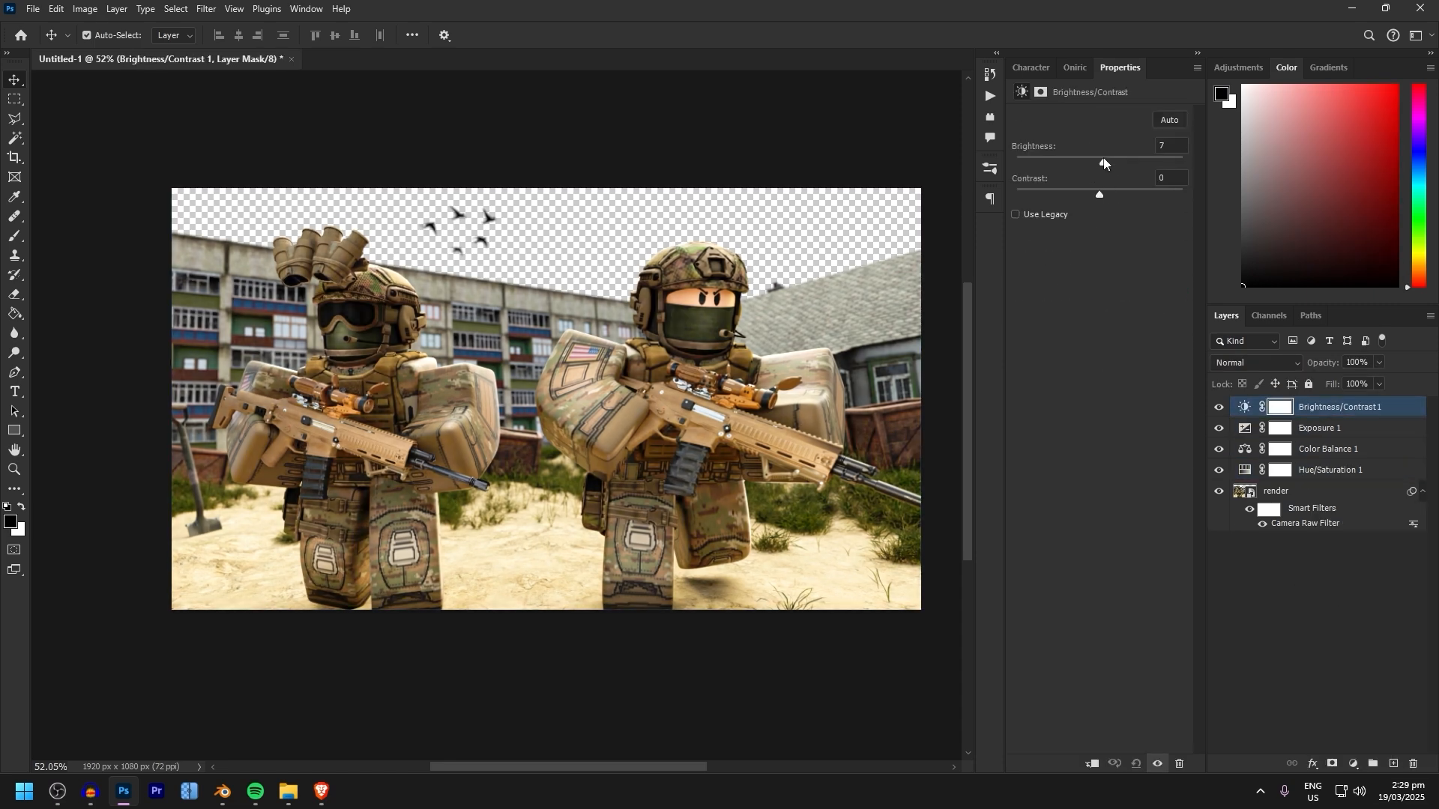
{"action": "left_click_drag", "start_coordinate": [1103, 163], "coordinate": [1098, 164]}
{"action": "left_click_drag", "start_coordinate": [1099, 195], "coordinate": [1111, 195]}
Group the Hue/Saturation, Color Balance, Exposure and Brightness/Contrast adjustment layers
{"action": "left_click", "coordinate": [1312, 434], "text": "shift"}
{"action": "left_click", "coordinate": [1329, 470], "text": "shift"}
{"action": "key", "text": "ctrl+g"}
Compare the image before and after by toggling the visibility of the adjustment group and the Camera Raw Filter
{"action": "left_click", "coordinate": [1219, 407]}
{"action": "left_click", "coordinate": [1261, 458]}
{"action": "left_click", "coordinate": [1319, 585]}
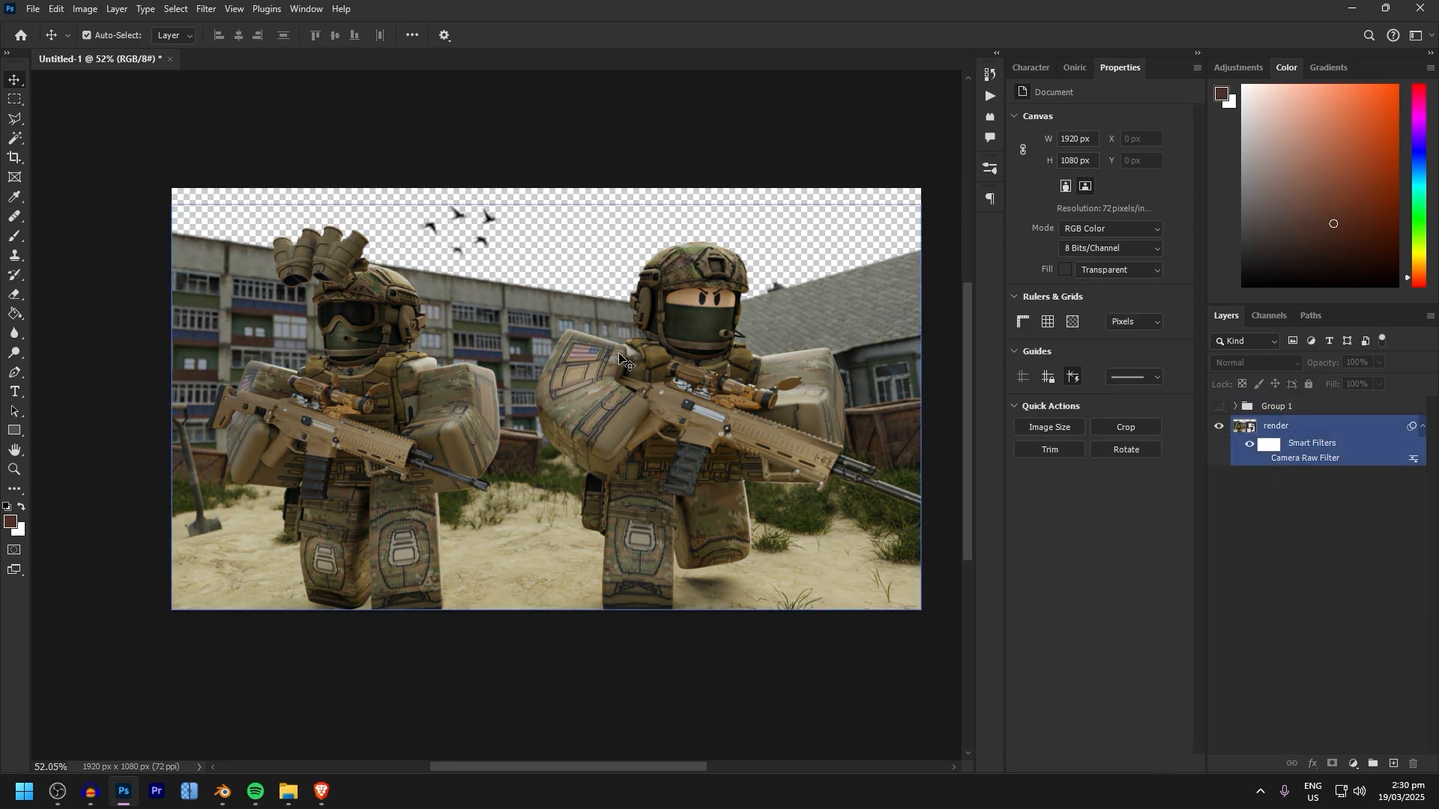
{"action": "left_click", "coordinate": [1262, 457]}
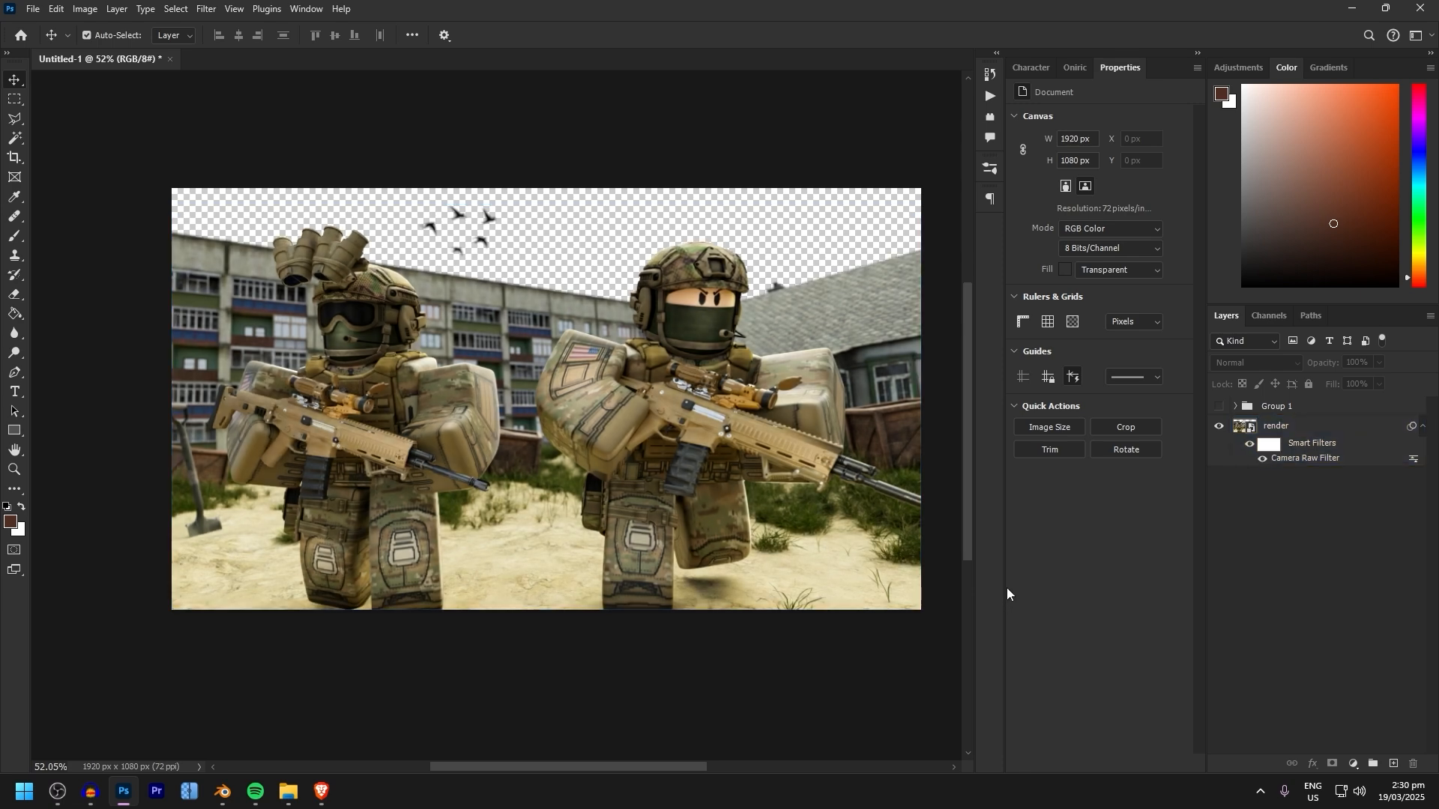
{"action": "left_click", "coordinate": [1211, 407]}
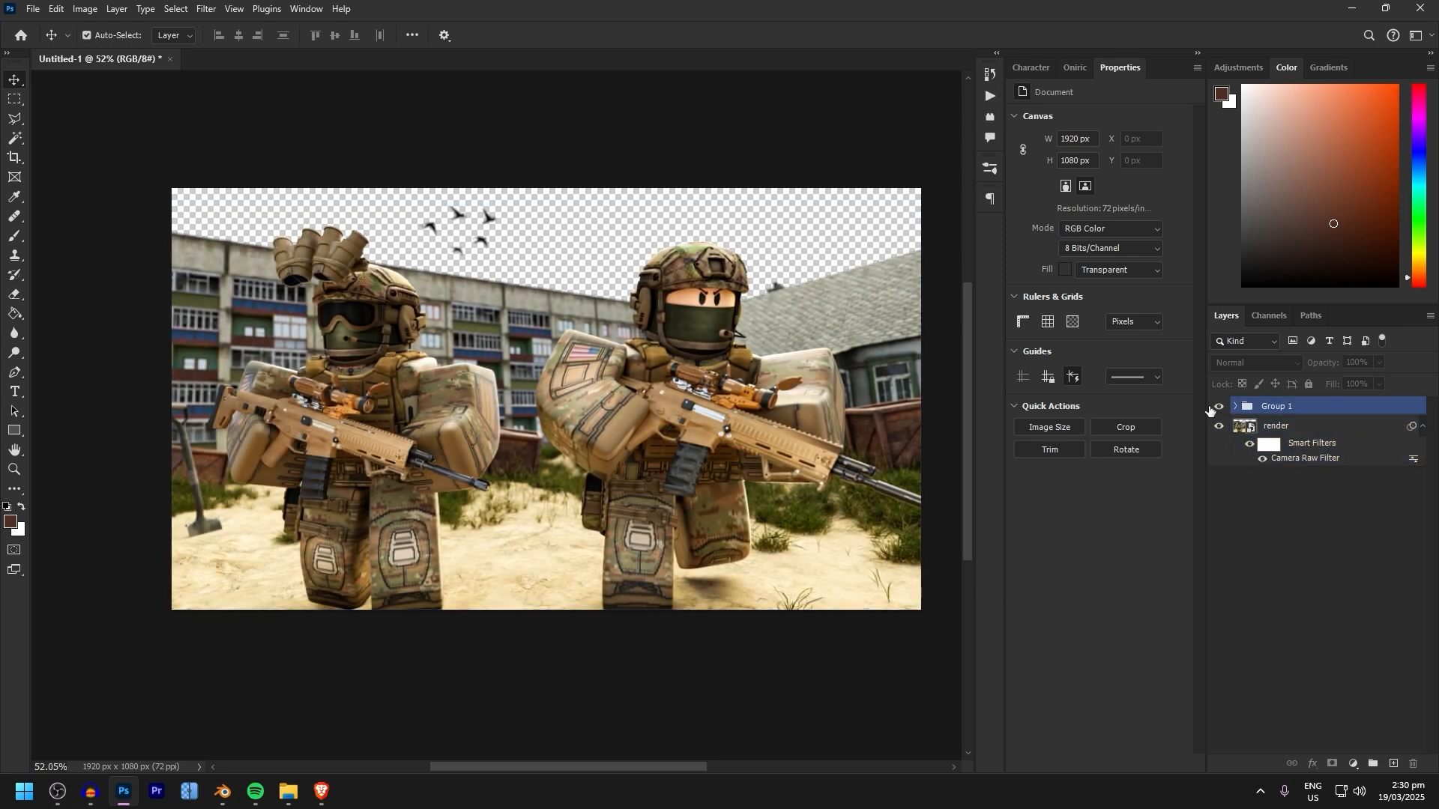
{"action": "left_click", "coordinate": [1294, 460]}
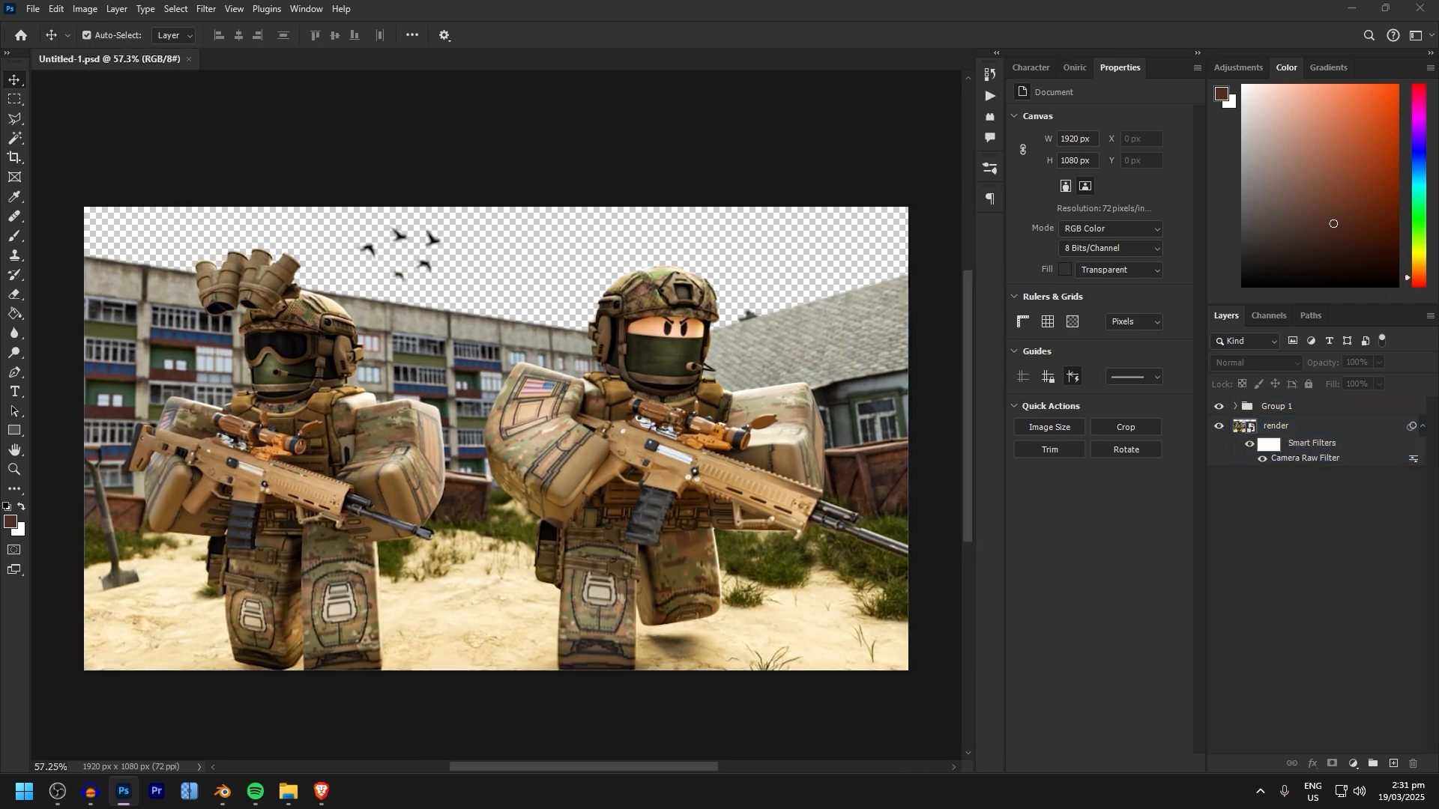
Browse the Unsplash sky photos in the browser and place a cloudy blue sky beneath the render in Photoshop at about 50% scale
{"action": "left_click_drag", "start_coordinate": [1438, 255], "coordinate": [937, 6]}
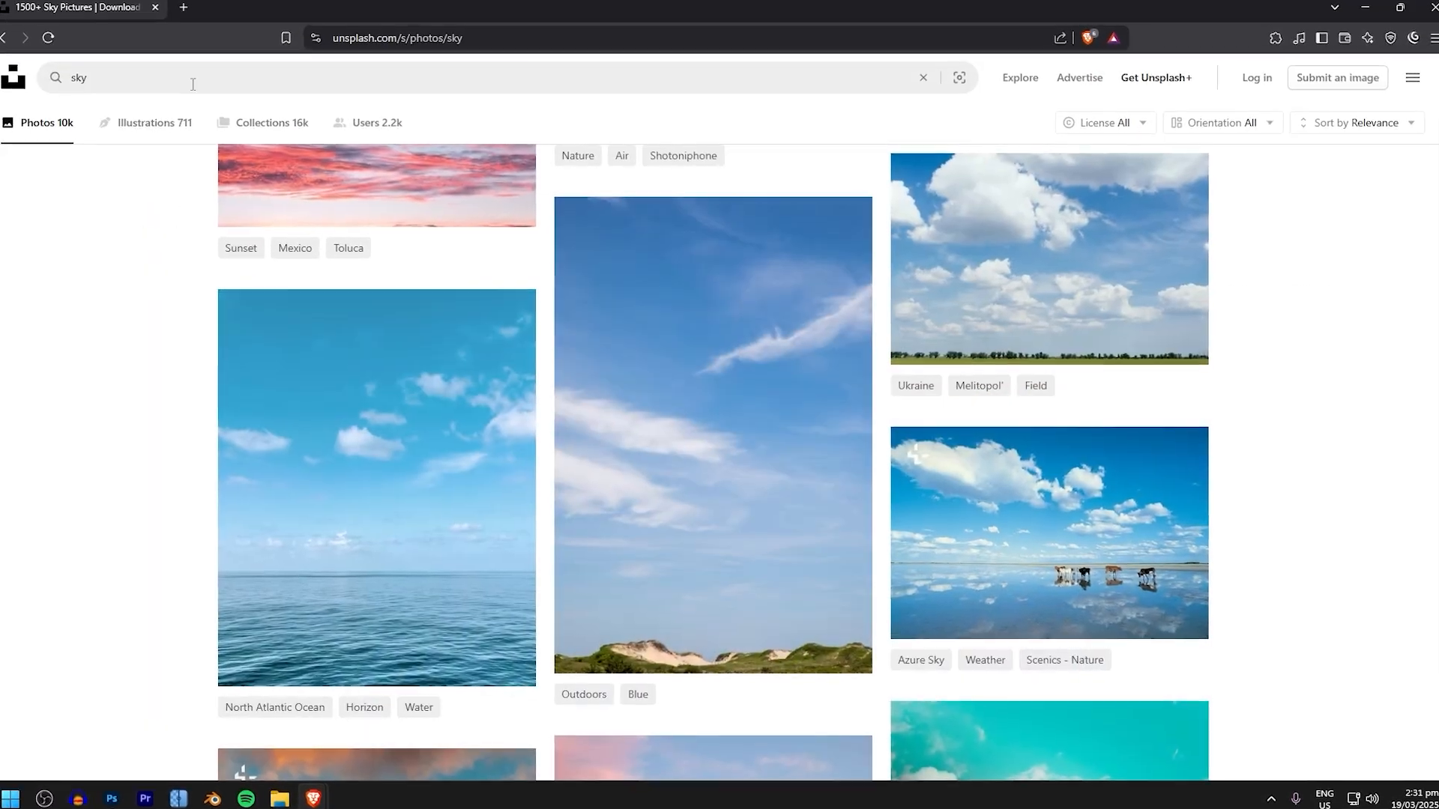
{"action": "scroll", "coordinate": [352, 374], "scroll_direction": "down", "scroll_amount": 6}
{"action": "scroll", "coordinate": [351, 371], "scroll_direction": "up", "scroll_amount": 6}
{"action": "scroll", "coordinate": [684, 407], "scroll_direction": "down", "scroll_amount": 10}
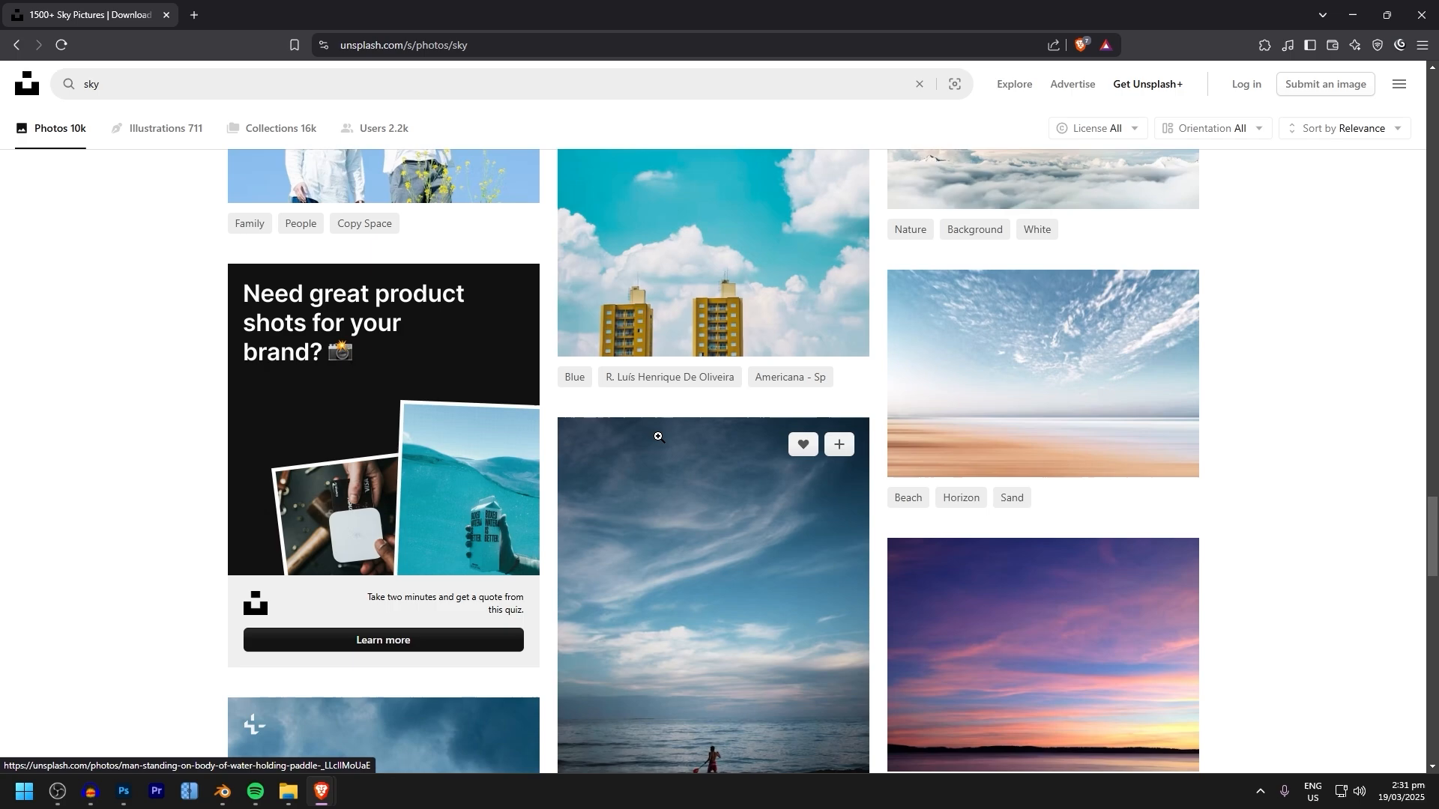
{"action": "scroll", "coordinate": [657, 431], "scroll_direction": "down", "scroll_amount": 3}
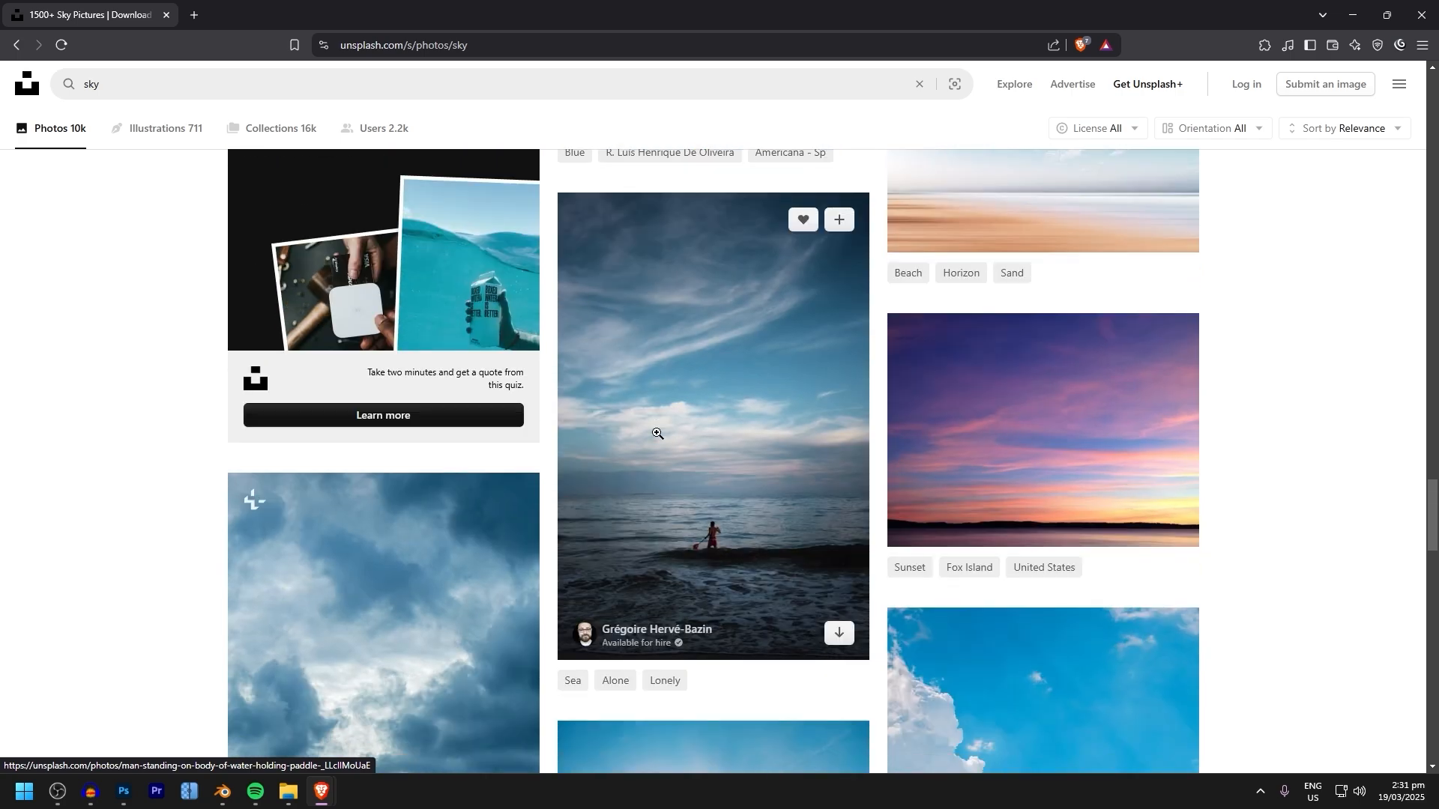
{"action": "scroll", "coordinate": [658, 431], "scroll_direction": "up", "scroll_amount": 5}
{"action": "scroll", "coordinate": [657, 430], "scroll_direction": "down", "scroll_amount": 20}
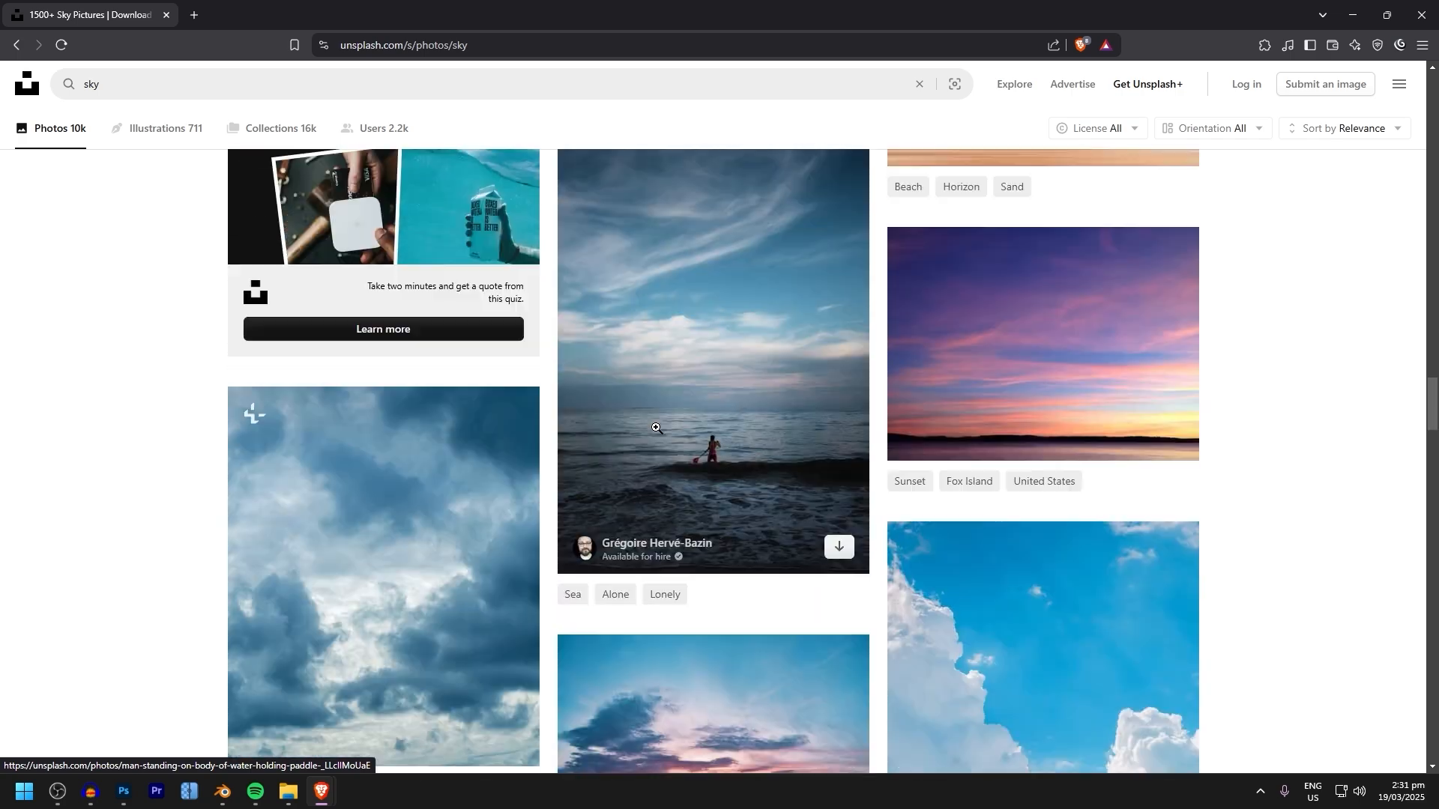
{"action": "scroll", "coordinate": [707, 501], "scroll_direction": "down", "scroll_amount": 15}
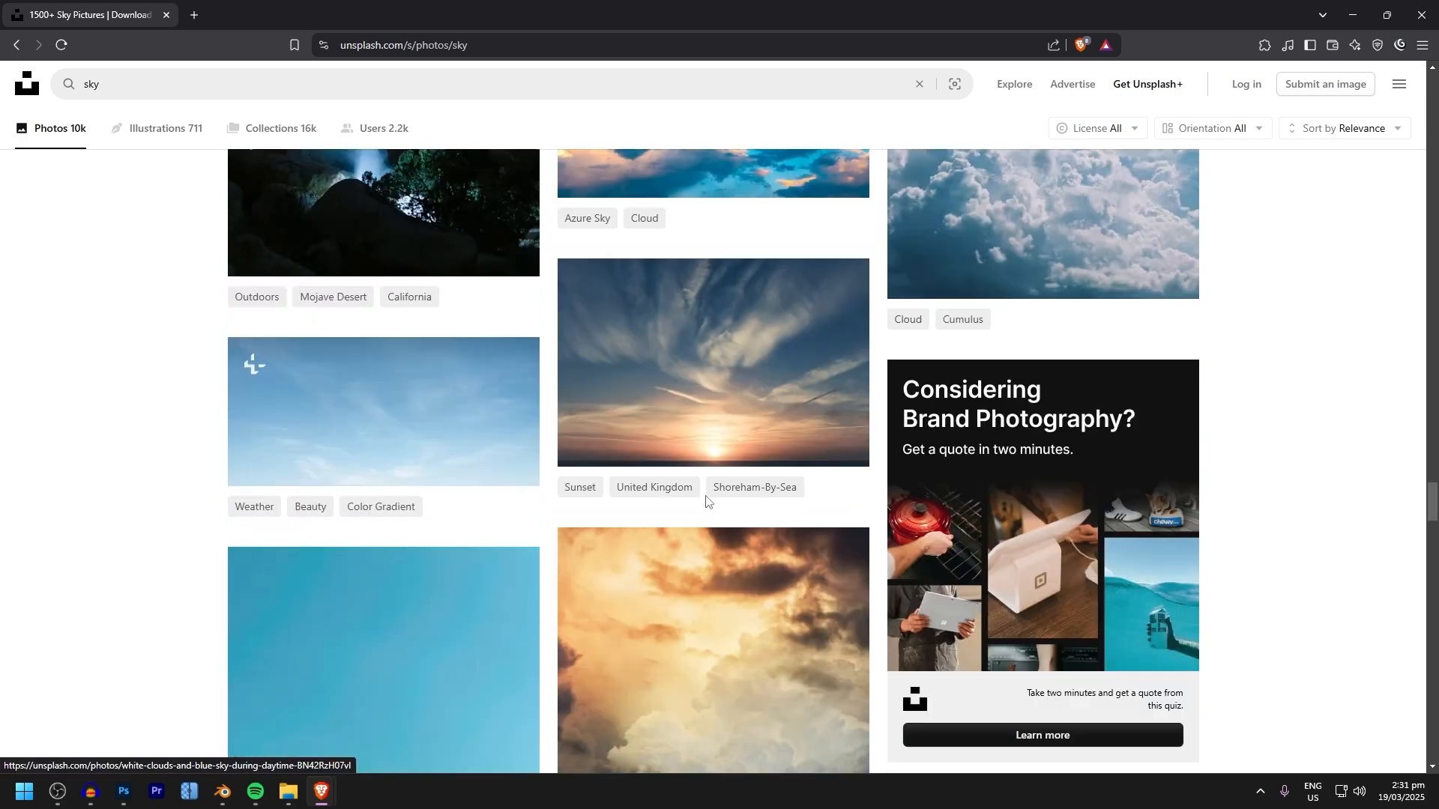
{"action": "scroll", "coordinate": [1092, 517], "scroll_direction": "up", "scroll_amount": 20}
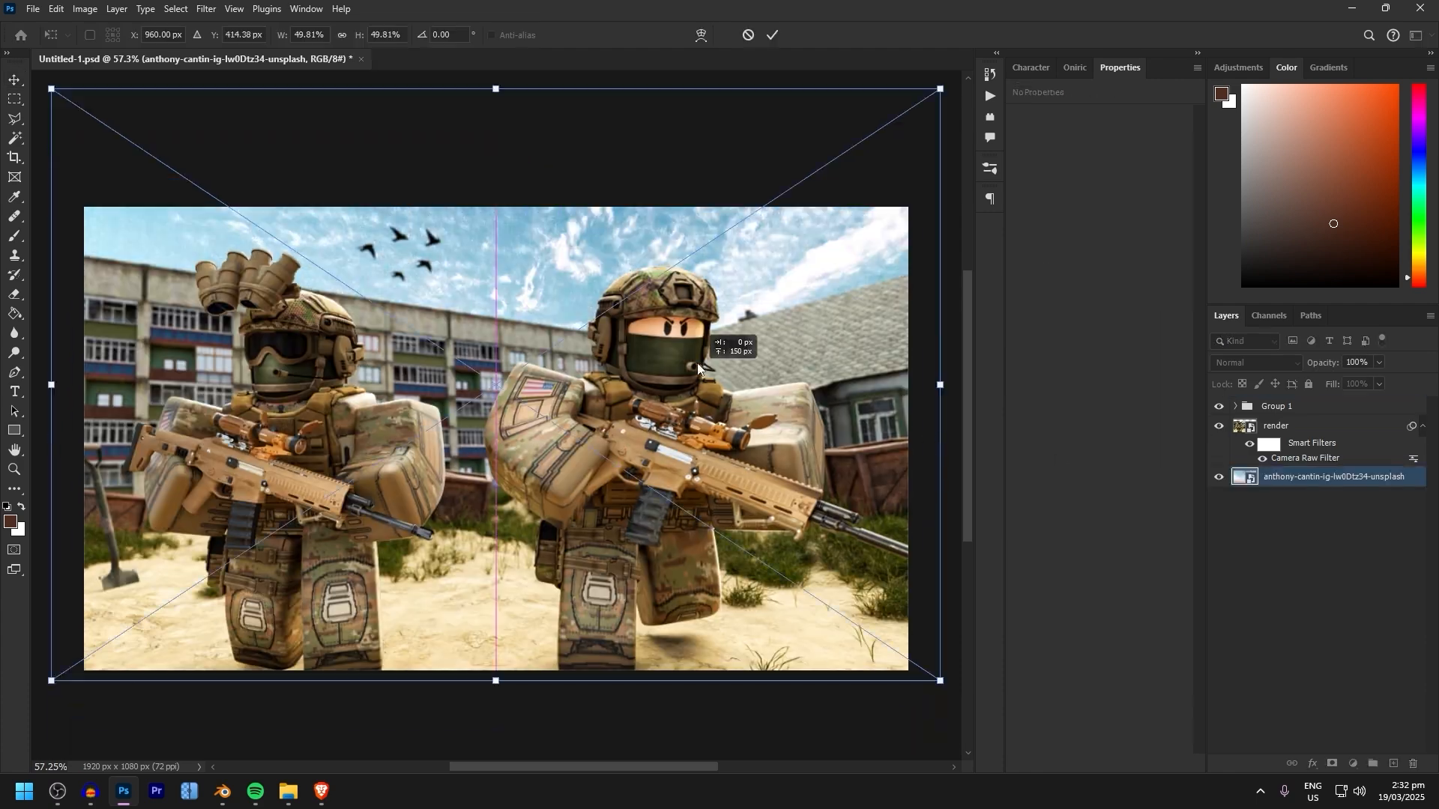
Apply a Gaussian Blur with a radius of 3.5 pixels to the sky layer
{"action": "left_click", "coordinate": [206, 9]}
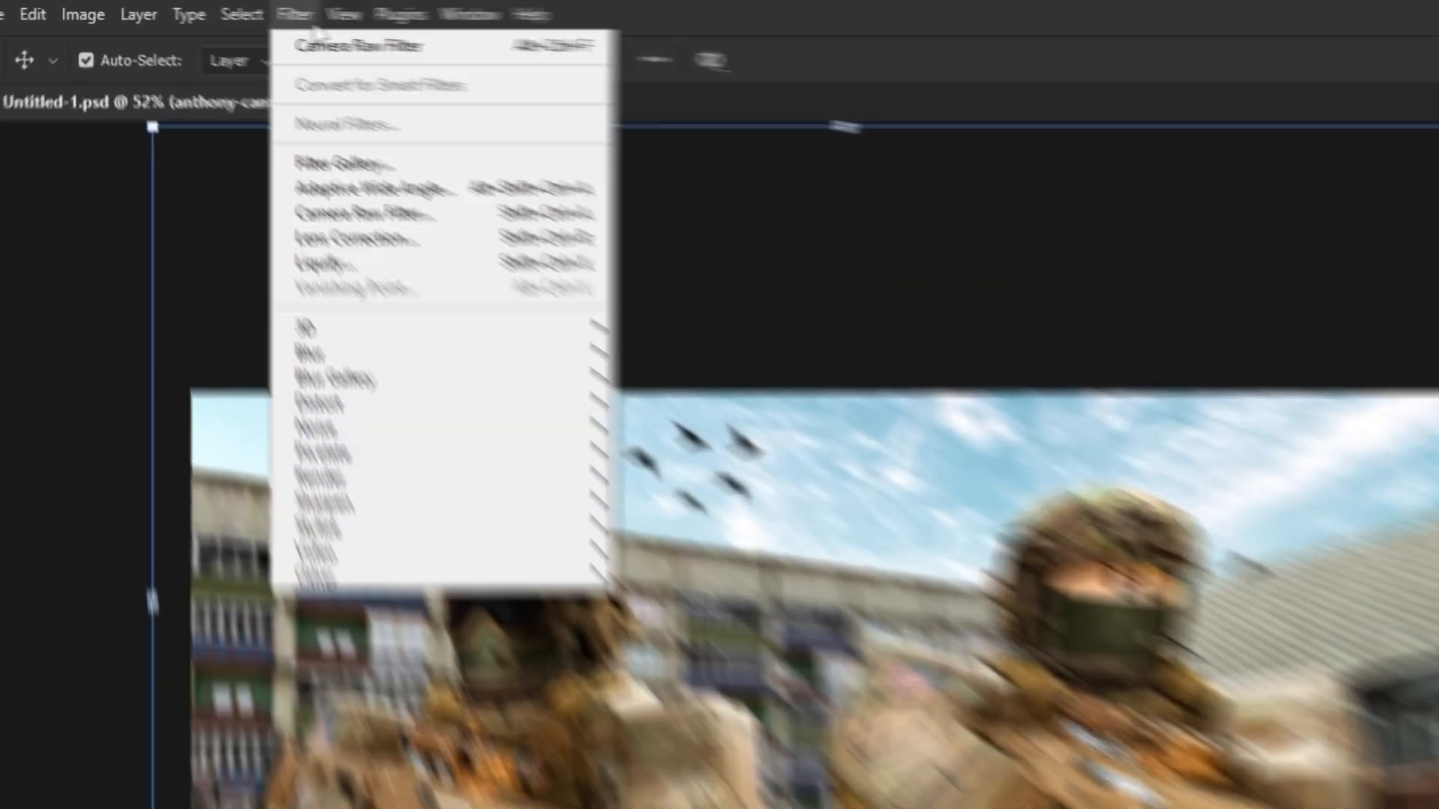
{"action": "mouse_move", "coordinate": [225, 201]}
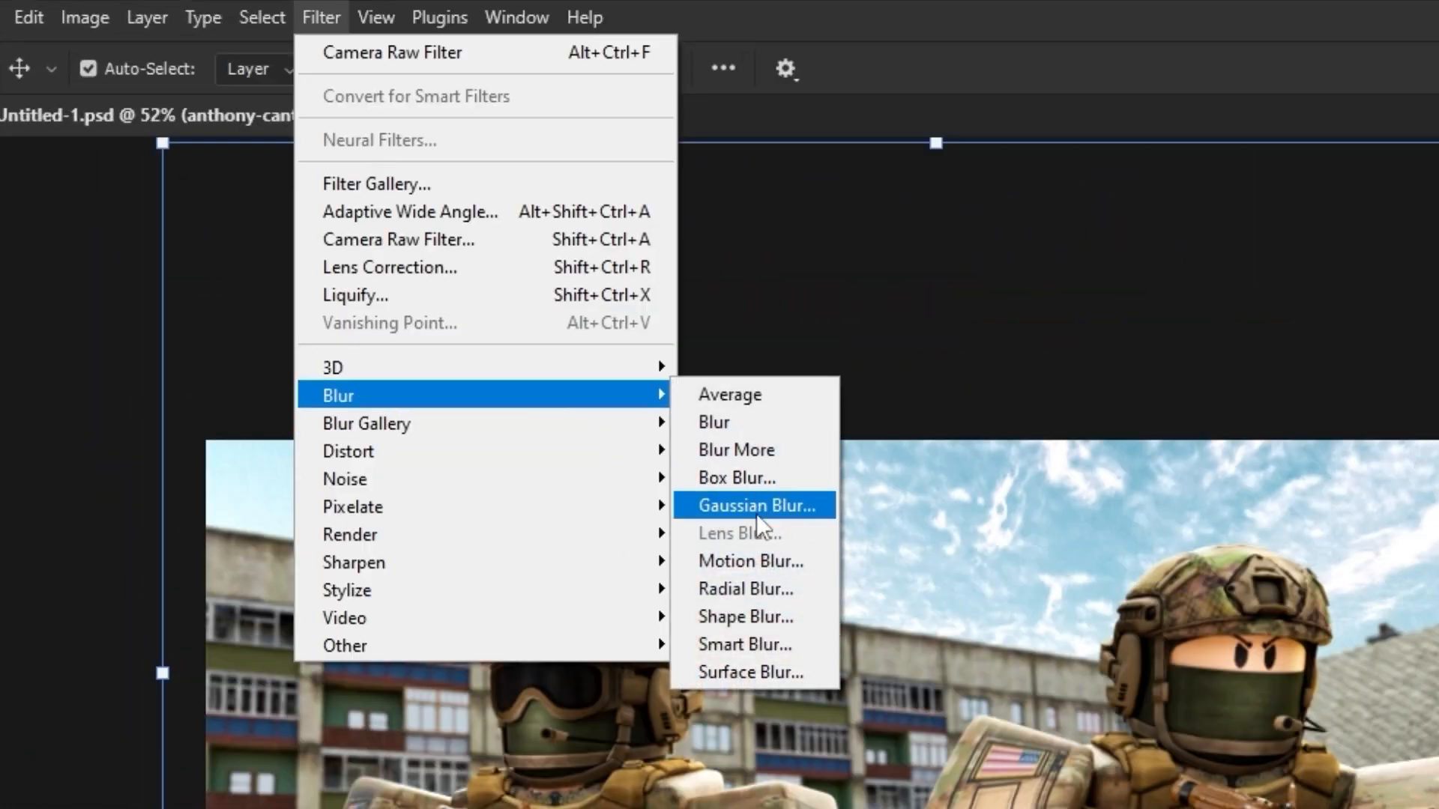
{"action": "left_click", "coordinate": [757, 507]}
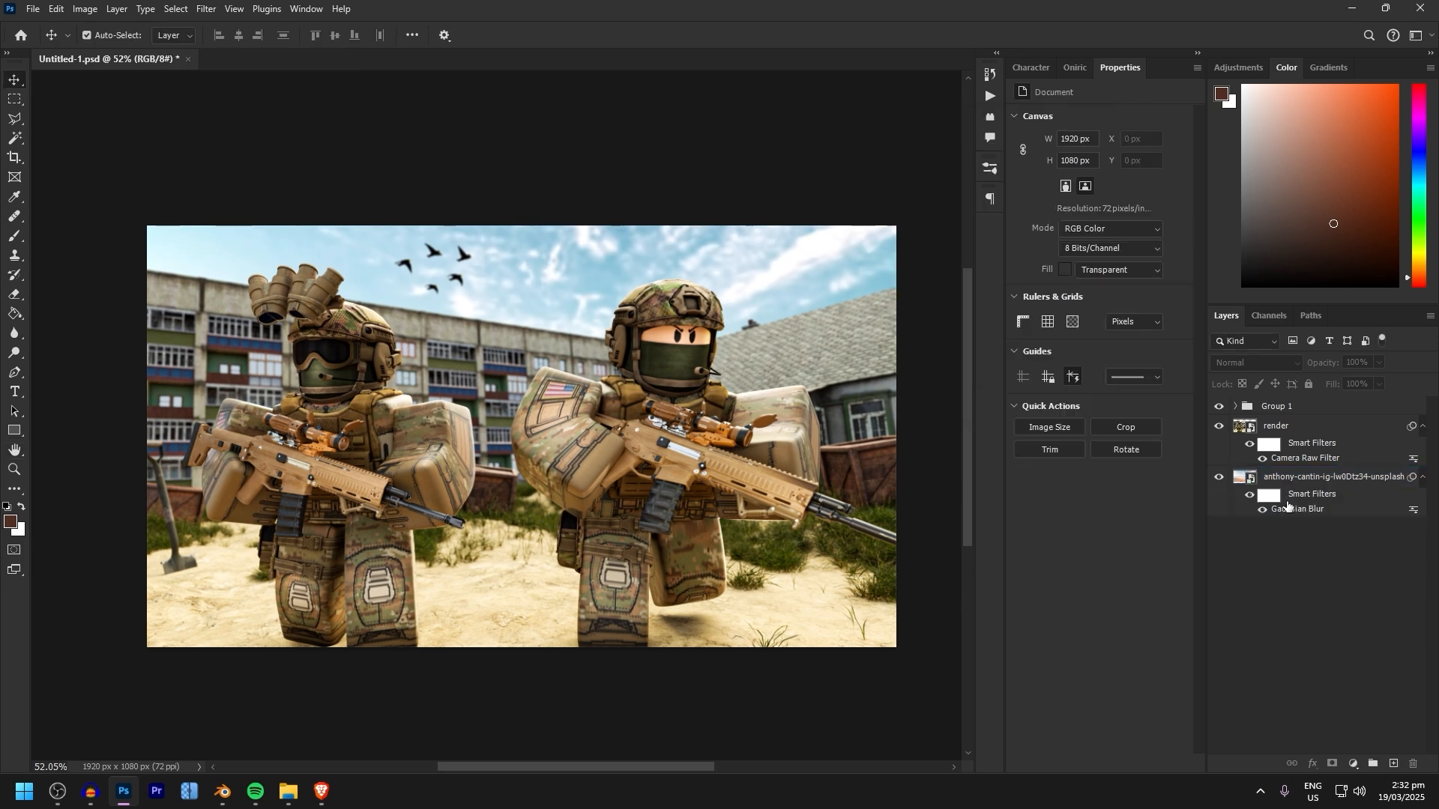
Add a Hue/Saturation adjustment with Saturation +34 above the sky layer and a Color Balance adjustment with slightly altered cyan-red midtones
{"action": "left_click", "coordinate": [1250, 481]}
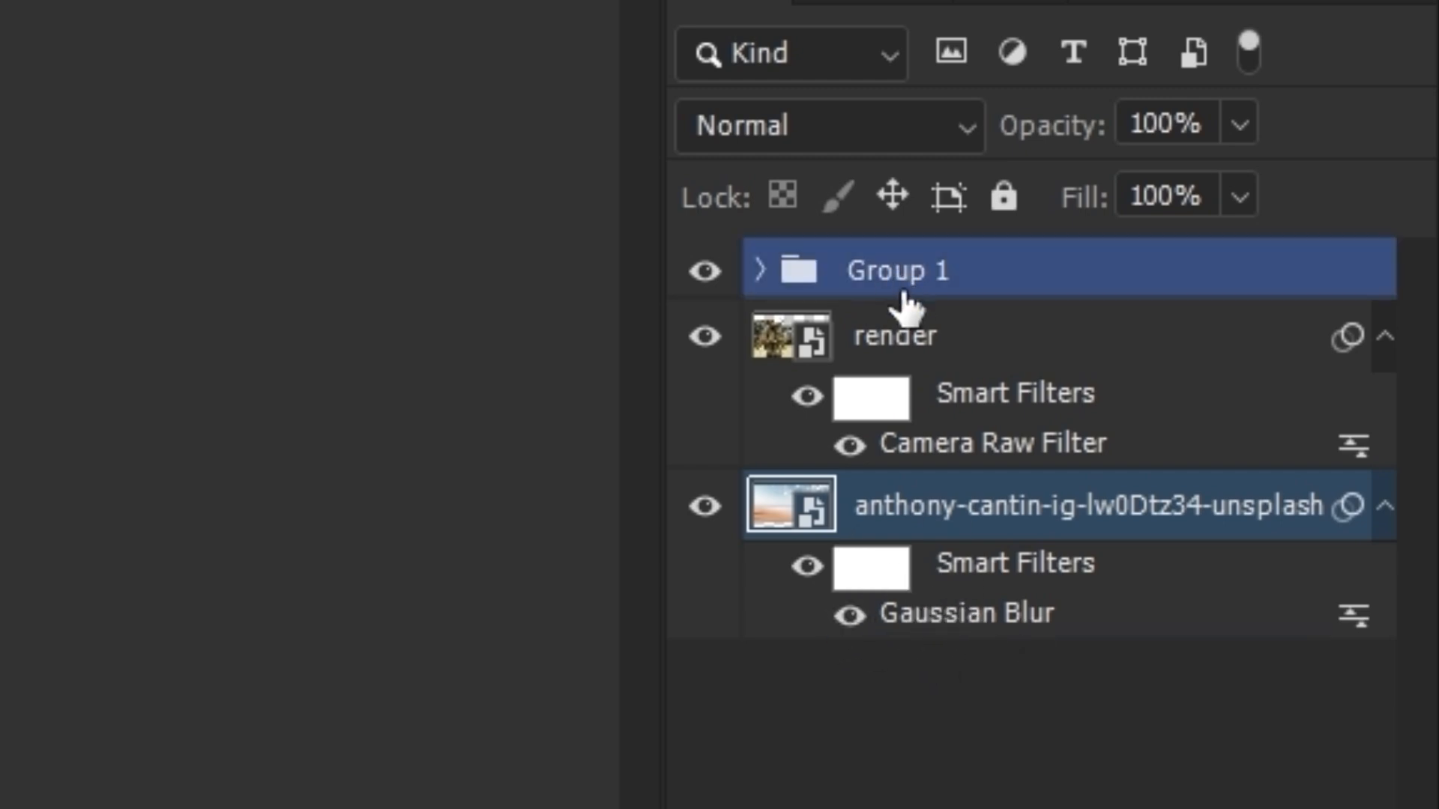
{"action": "left_click", "coordinate": [1004, 412]}
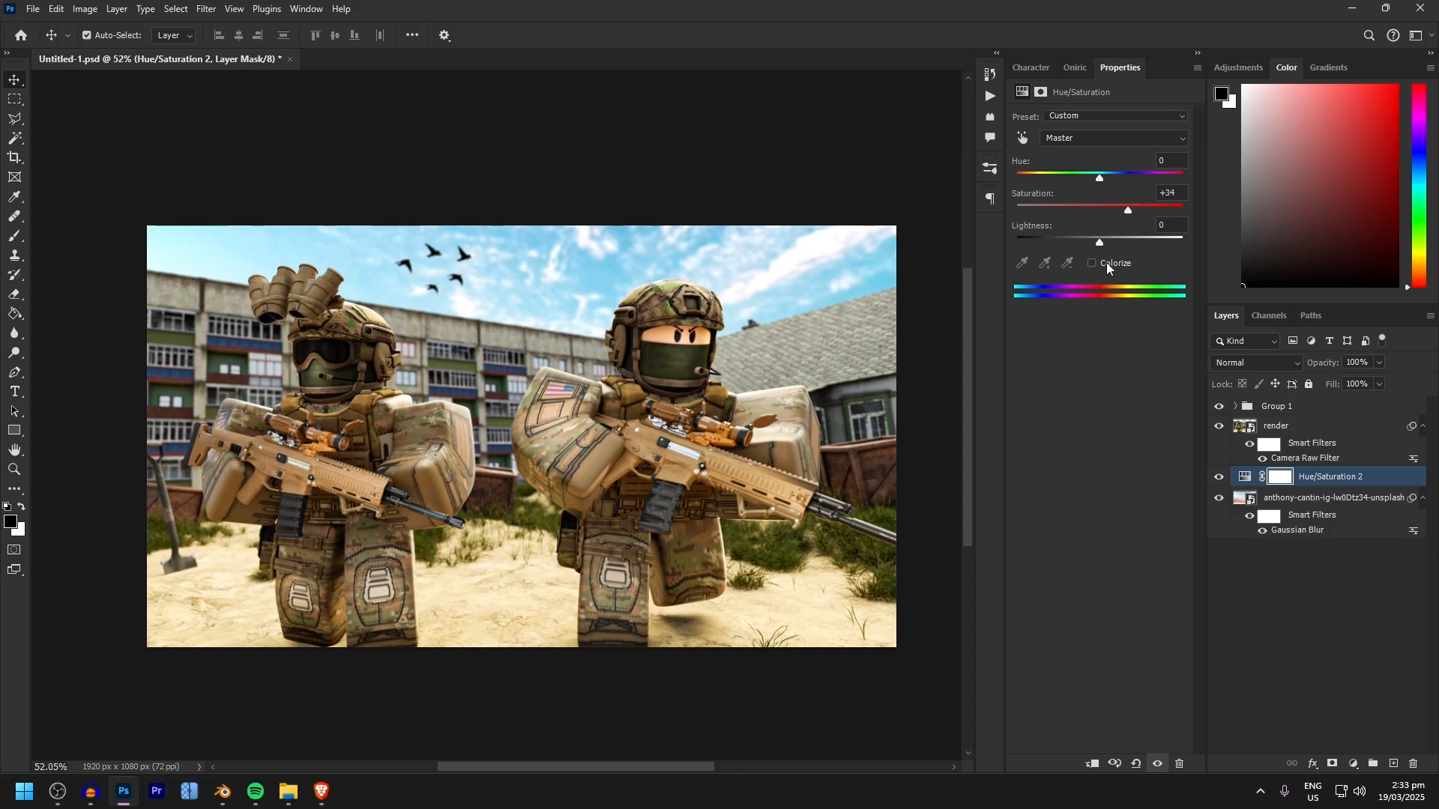
{"action": "left_click", "coordinate": [1352, 763]}
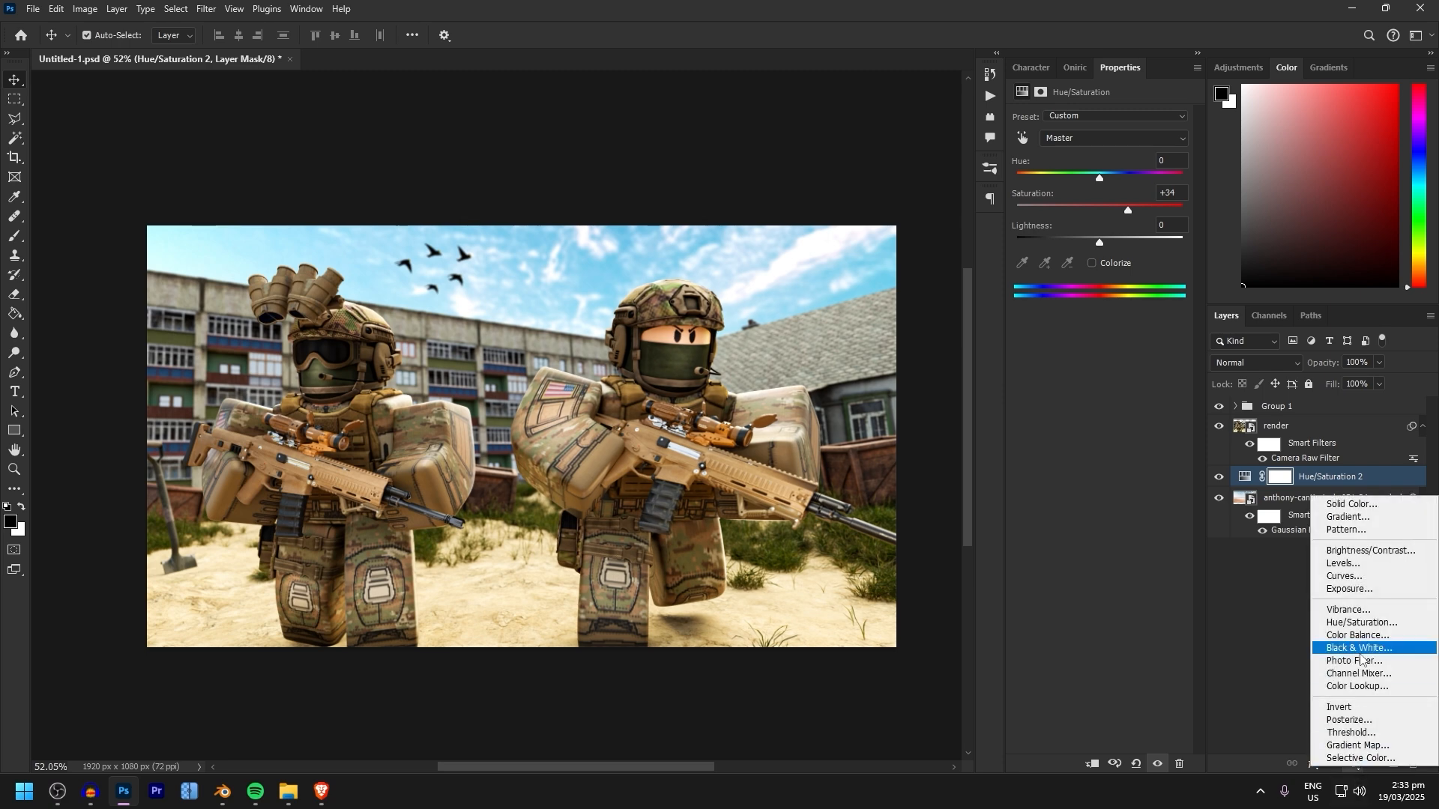
{"action": "left_click", "coordinate": [1356, 636]}
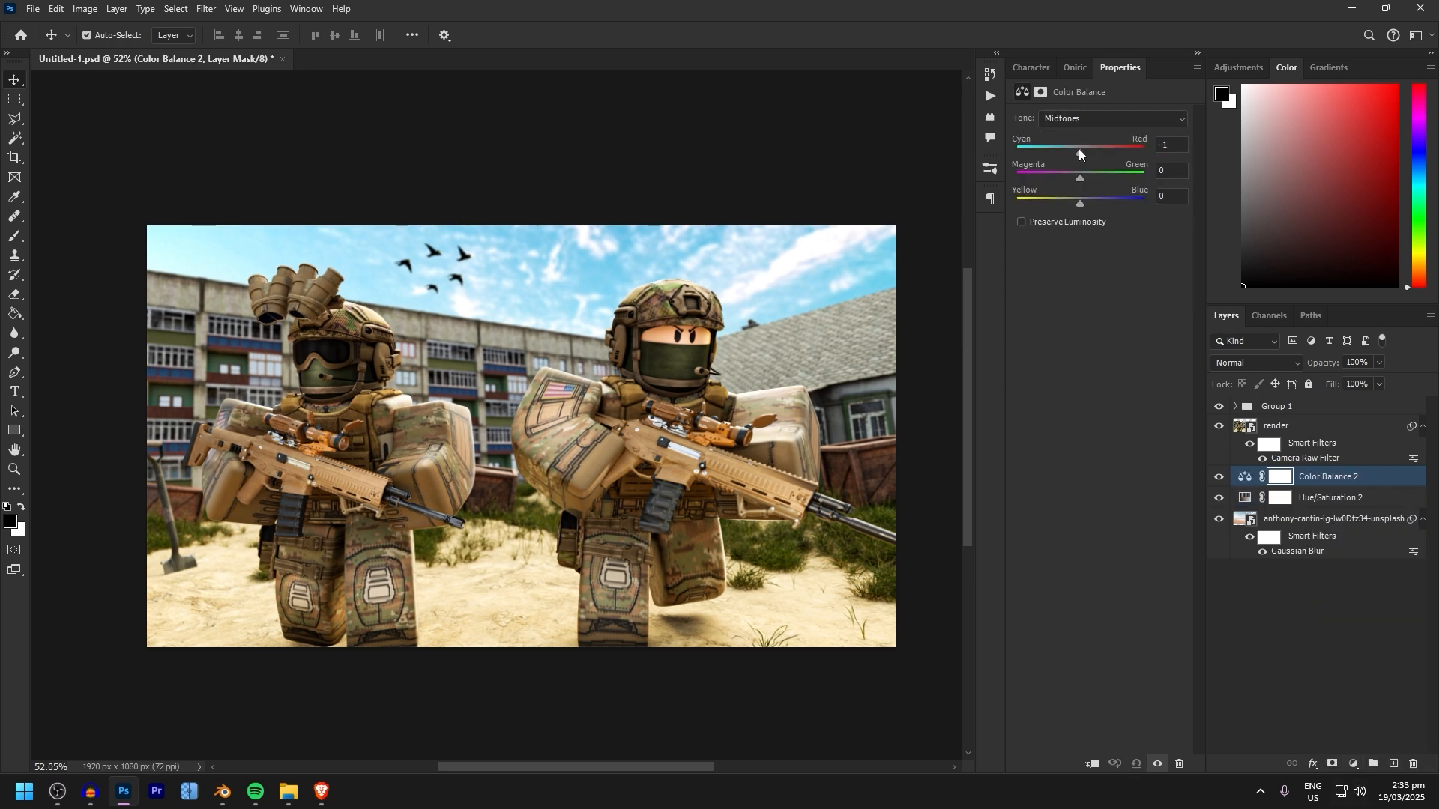
{"action": "left_click_drag", "start_coordinate": [1077, 148], "coordinate": [1085, 147]}
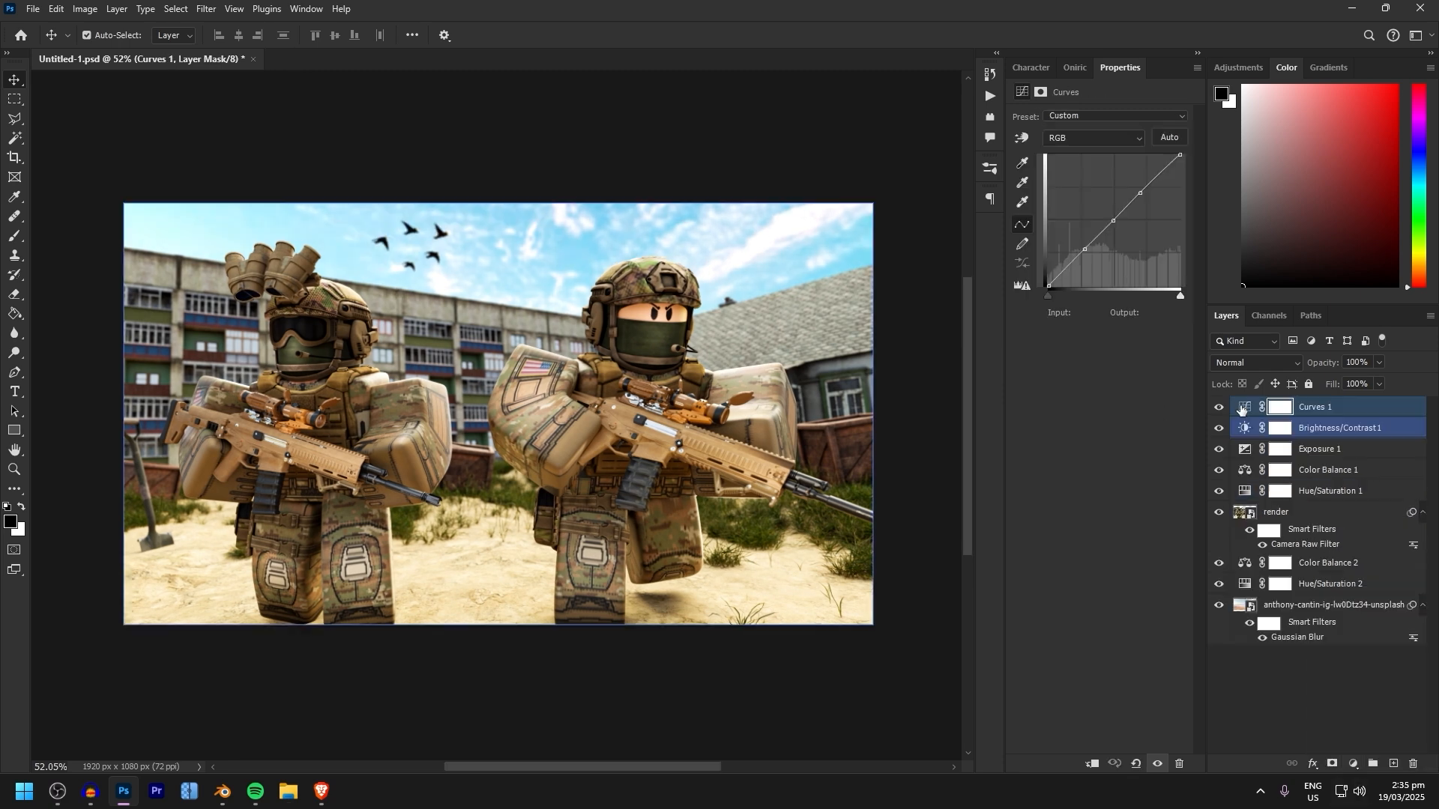
Clip the Hue/Saturation, Color Balance, Exposure, Brightness/Contrast and Curves adjustment layers above the render to the render layer
{"action": "left_click_drag", "start_coordinate": [1219, 407], "coordinate": [1218, 492]}
{"action": "left_click", "coordinate": [467, 332]}
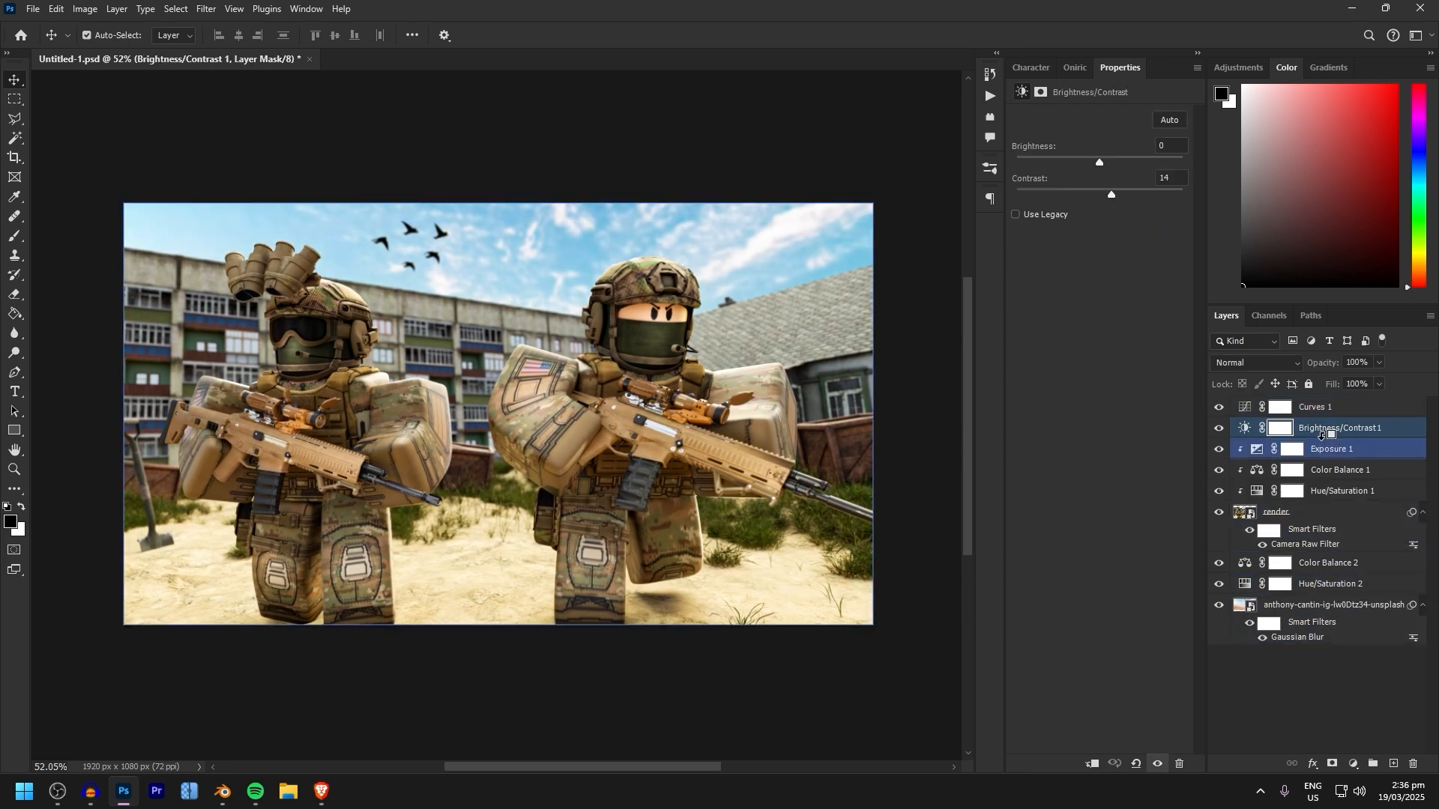
{"action": "left_click", "coordinate": [1322, 437], "text": "alt"}
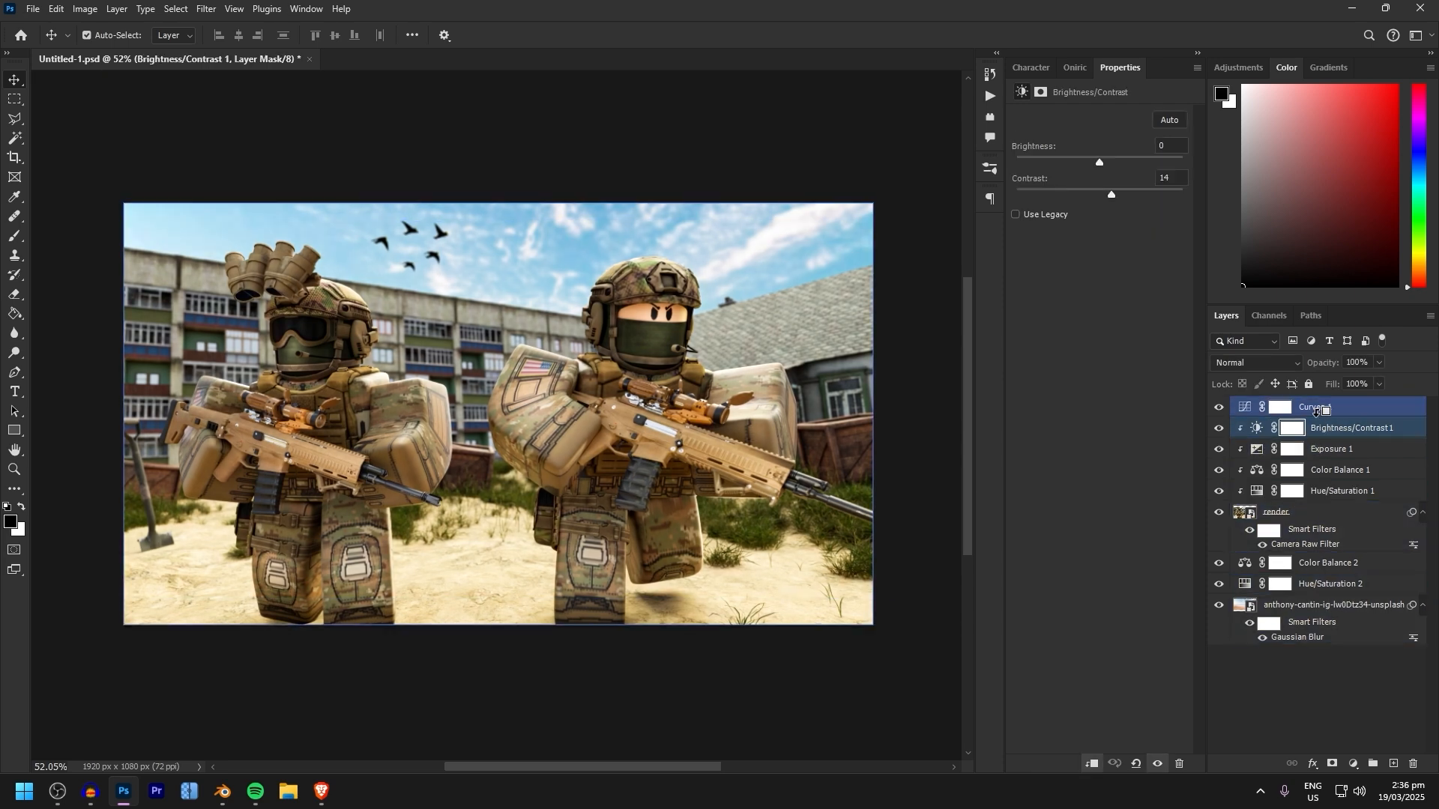
{"action": "left_click", "coordinate": [1323, 418], "text": "alt"}
{"action": "left_click", "coordinate": [1330, 407]}
Clip the lower Color Balance and Hue/Saturation adjustments to the sky layer and release the Curves layer's clipping mask
{"action": "left_click", "coordinate": [1311, 513]}
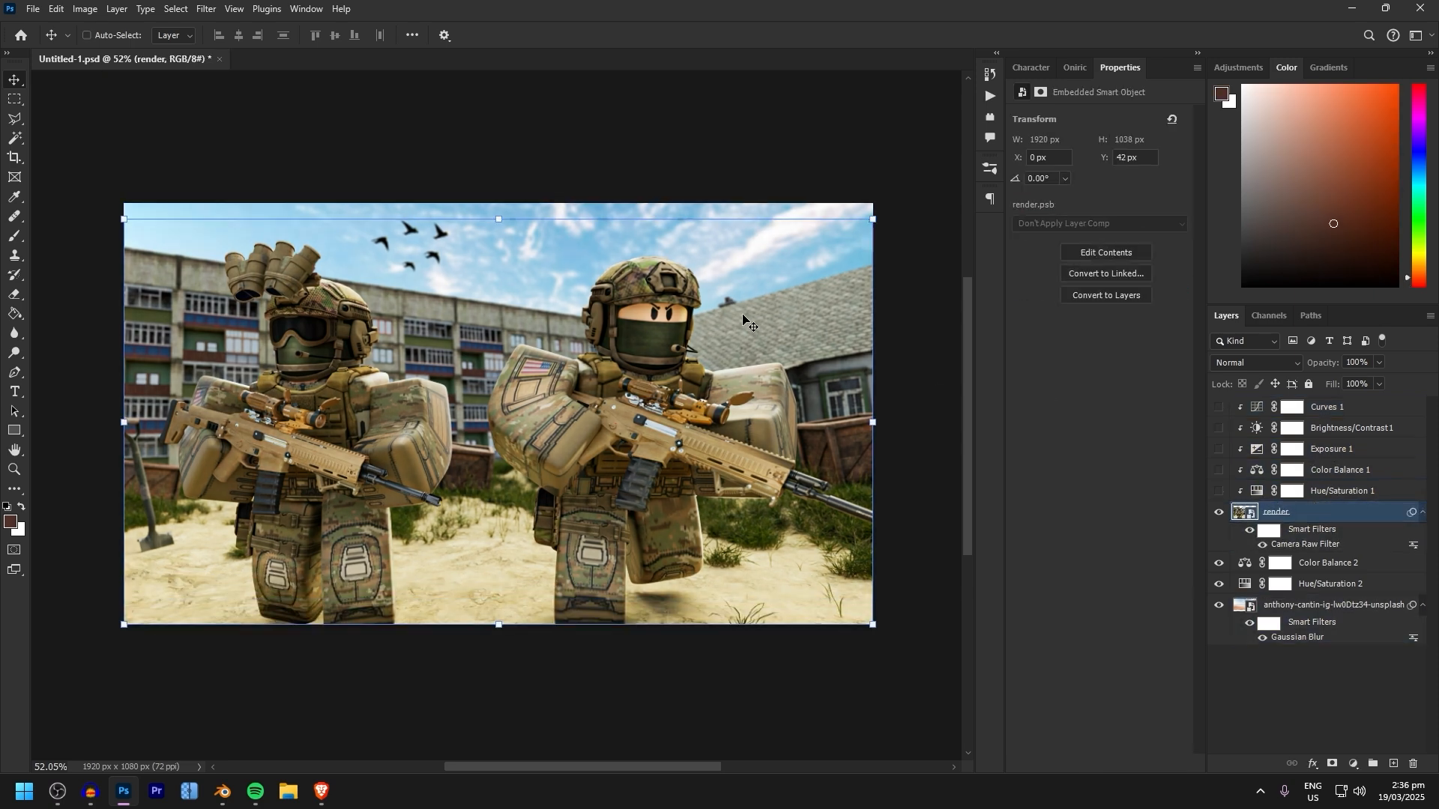
{"action": "key", "text": "ctrl+z"}
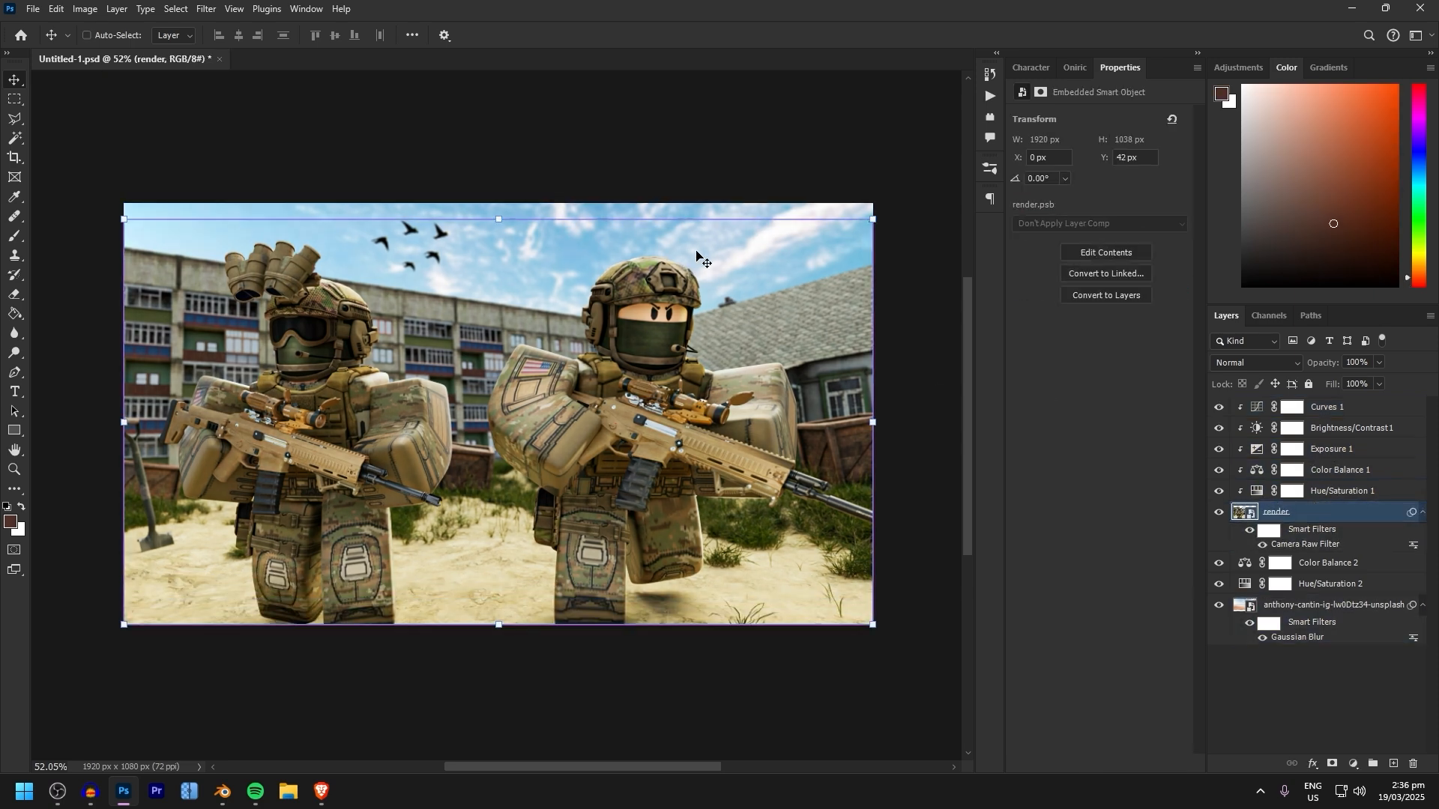
{"action": "left_click", "coordinate": [1332, 410]}
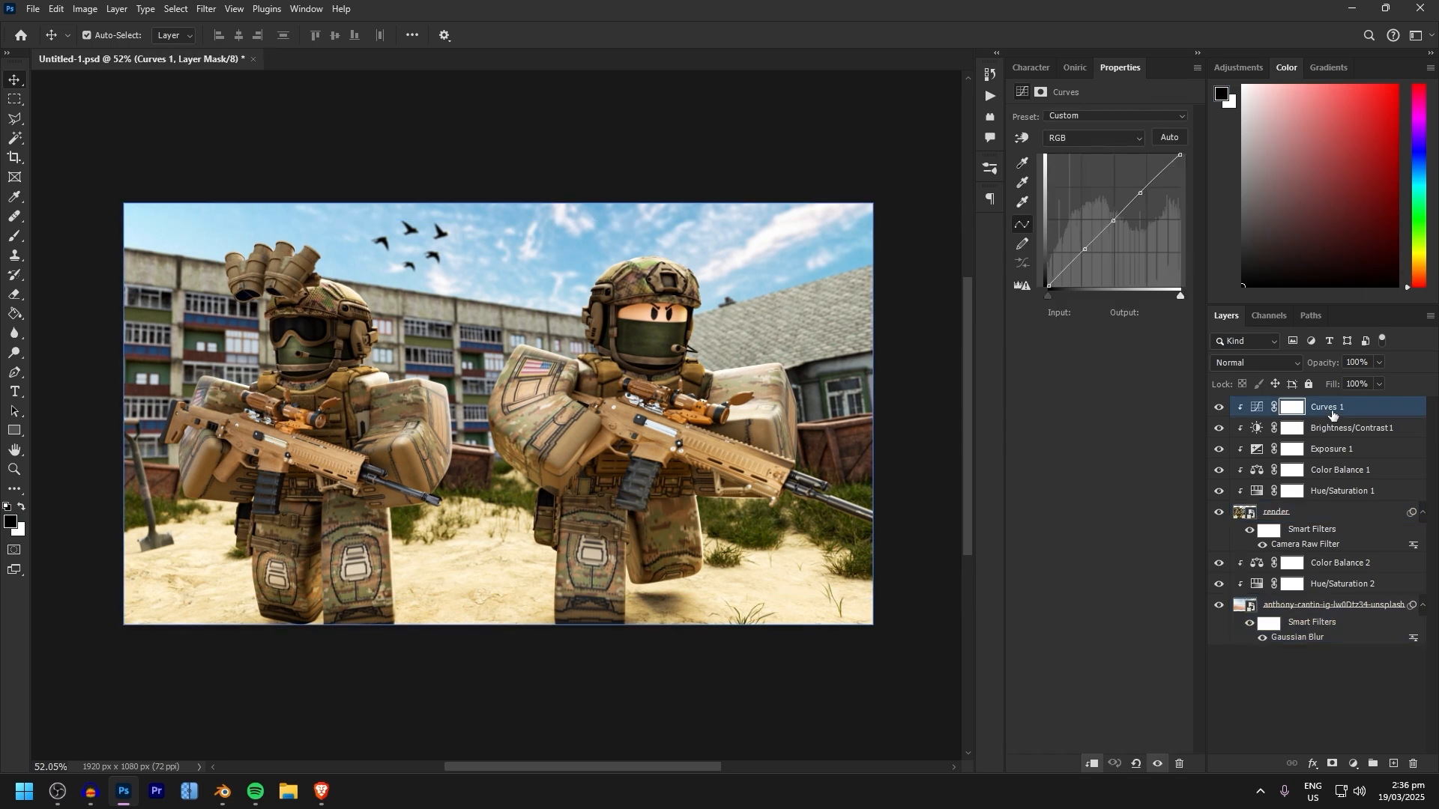
{"action": "right_click", "coordinate": [1332, 410]}
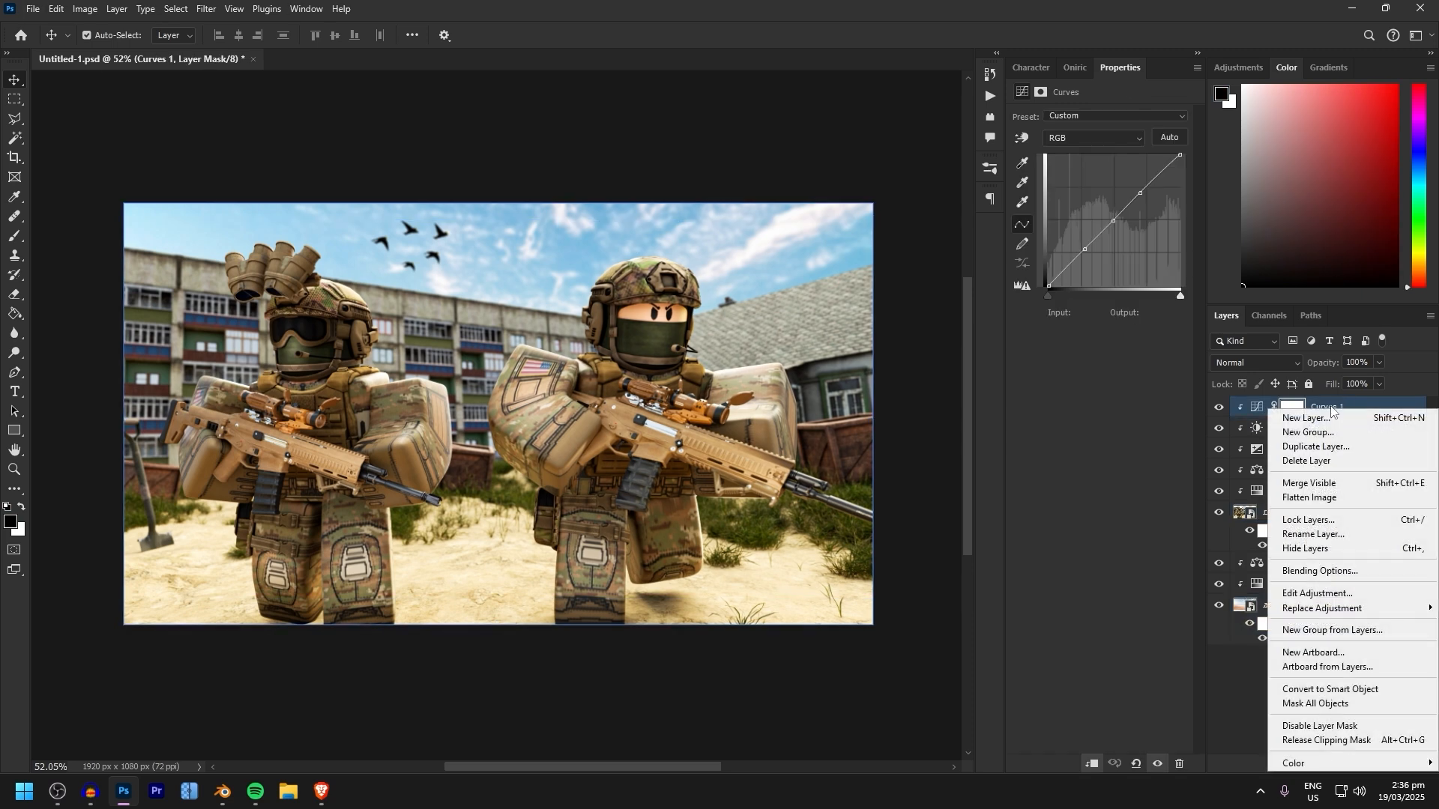
{"action": "left_click", "coordinate": [1316, 742]}
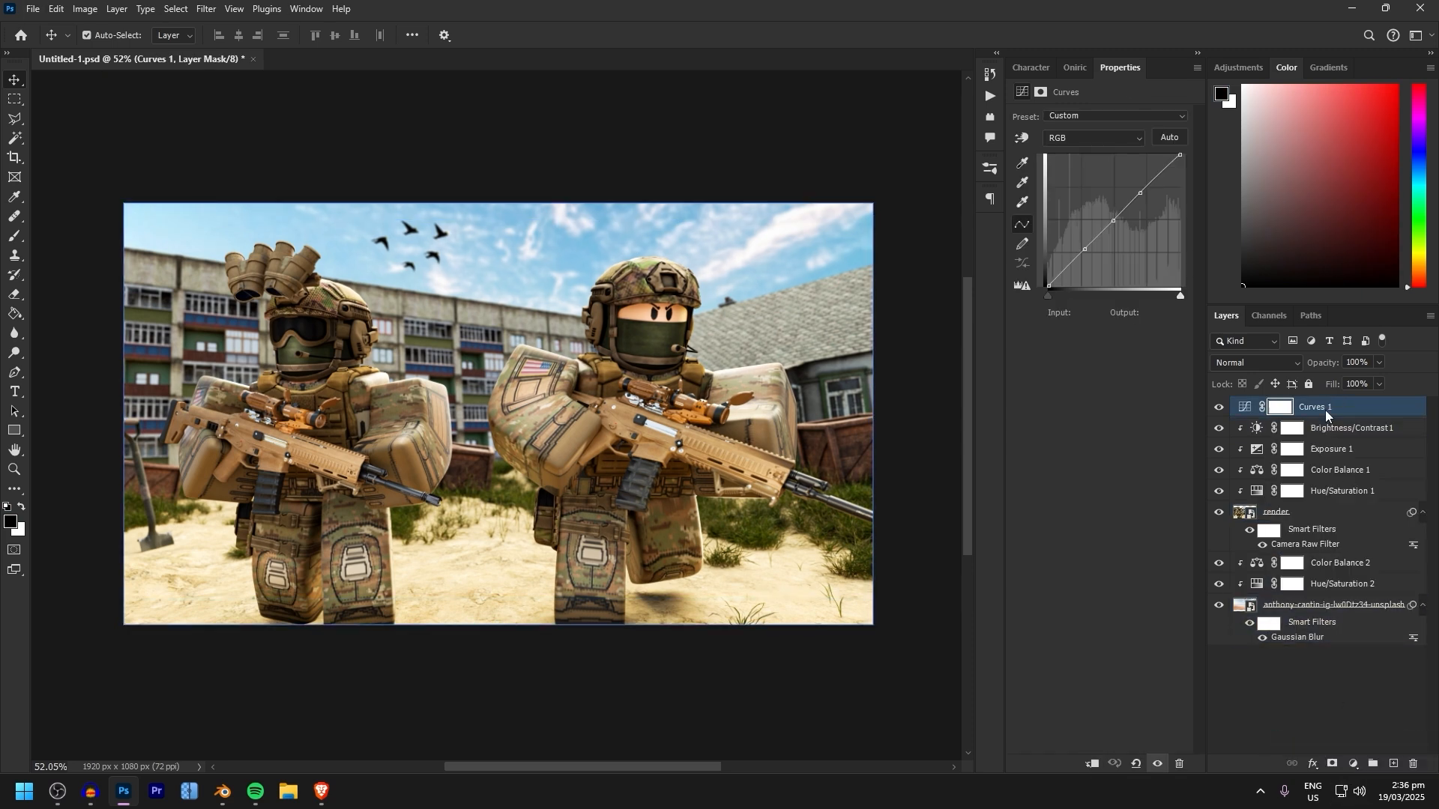
Clip the Curves adjustment to the render again and group the render with its five adjustment layers as "Render"
{"action": "right_click", "coordinate": [1319, 408]}
{"action": "left_click", "coordinate": [1324, 379]}
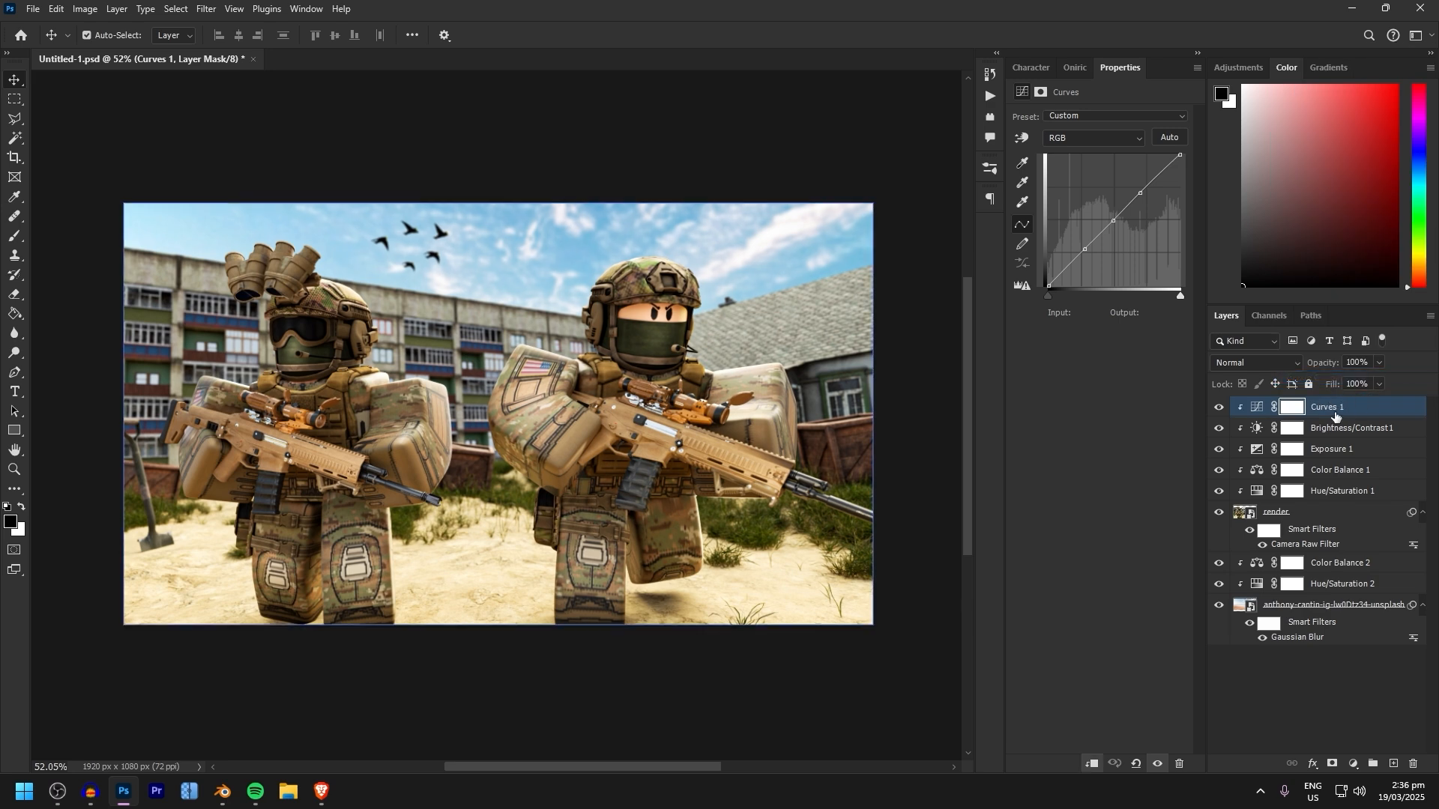
{"action": "left_click", "coordinate": [1323, 512], "text": "shift"}
{"action": "key", "text": "ctrl+t"}
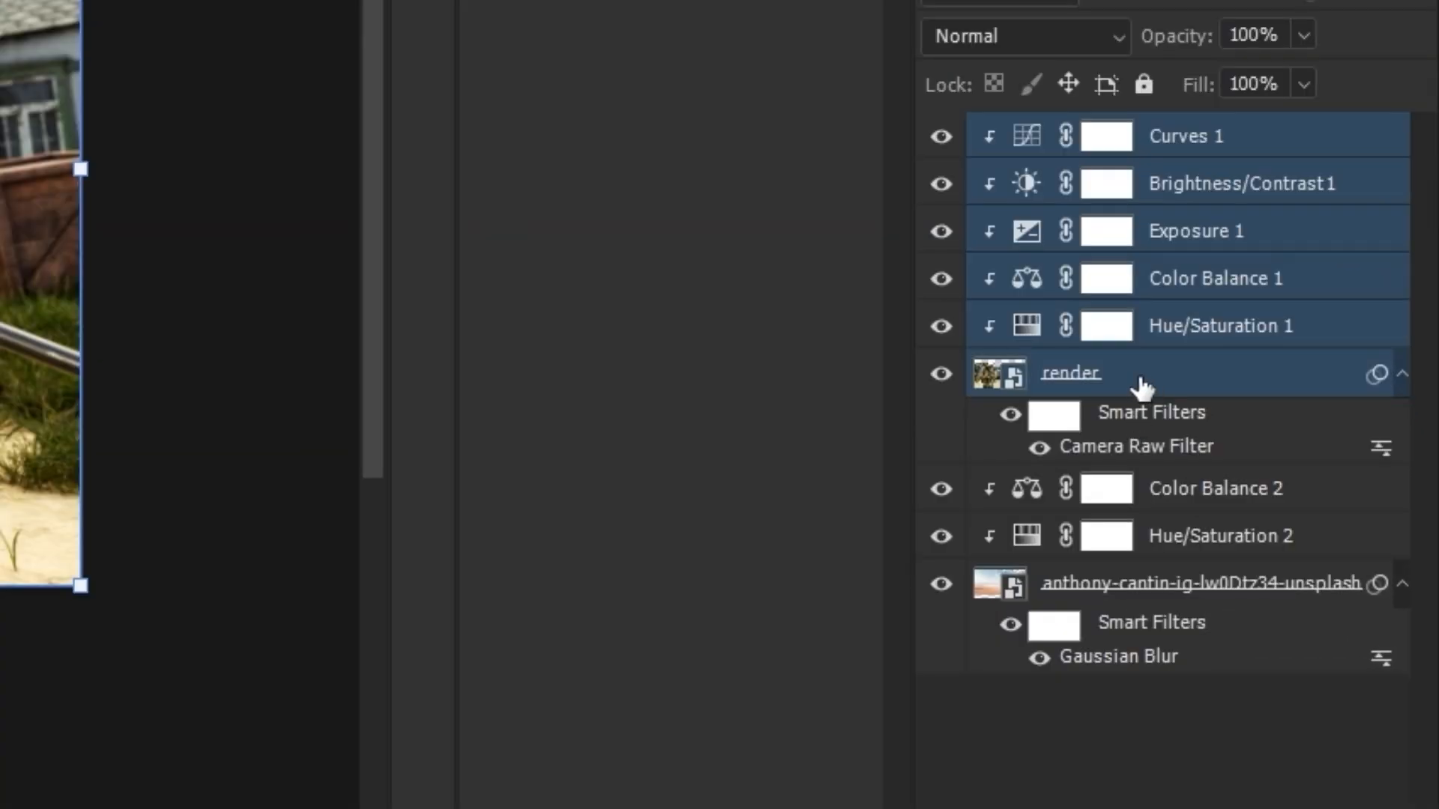
{"action": "key", "text": "ctrl+g"}
{"action": "double_click", "coordinate": [1094, 138]}
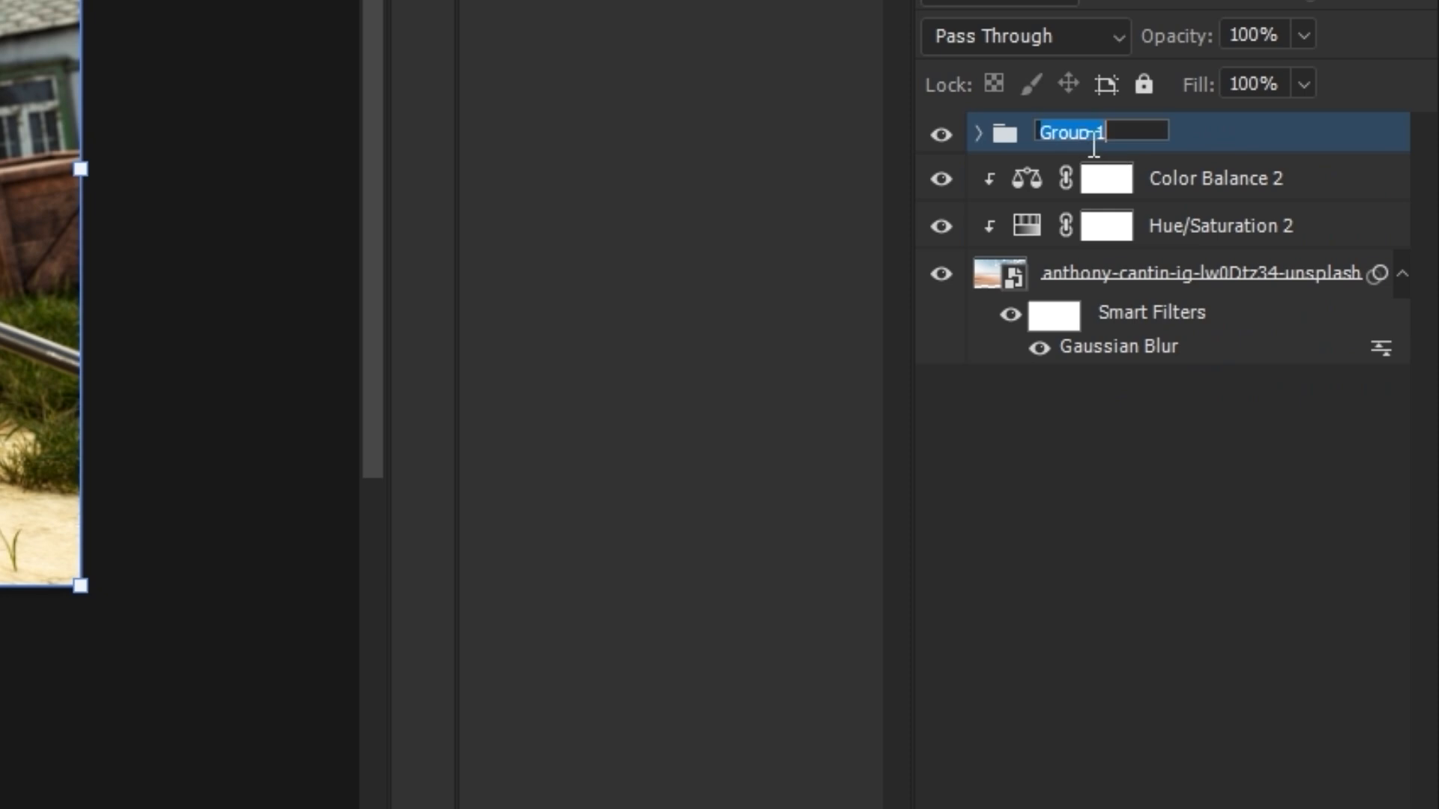
{"action": "key", "text": "Return"}
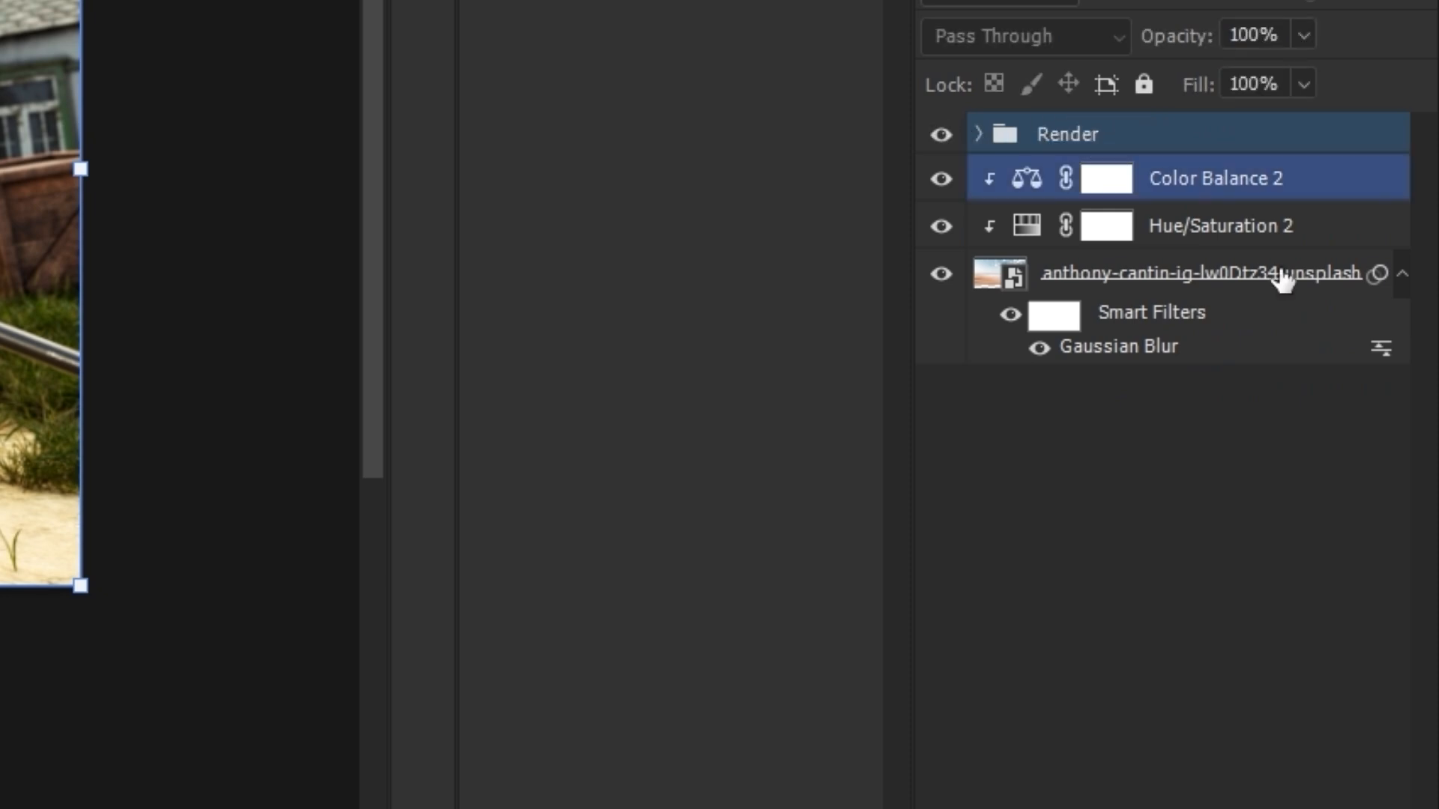
Group the sky image with its Color Balance and Hue/Saturation adjustments and name the group "Sky"
{"action": "left_click", "coordinate": [1281, 274]}
{"action": "left_click", "coordinate": [1267, 182], "text": "shift"}
{"action": "key", "text": "ctrl+g"}
{"action": "double_click", "coordinate": [1101, 180]}
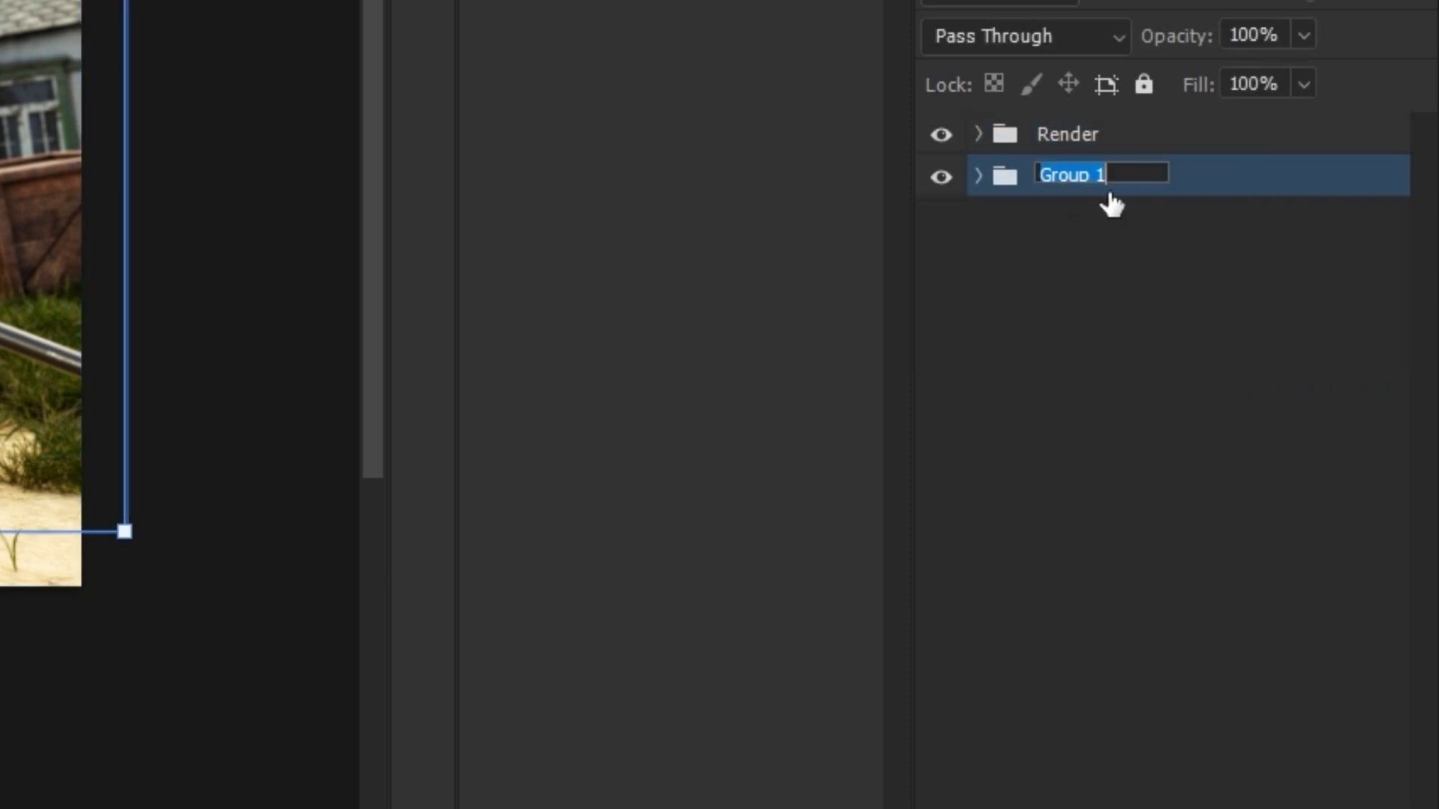
{"action": "type", "text": "Sky"}
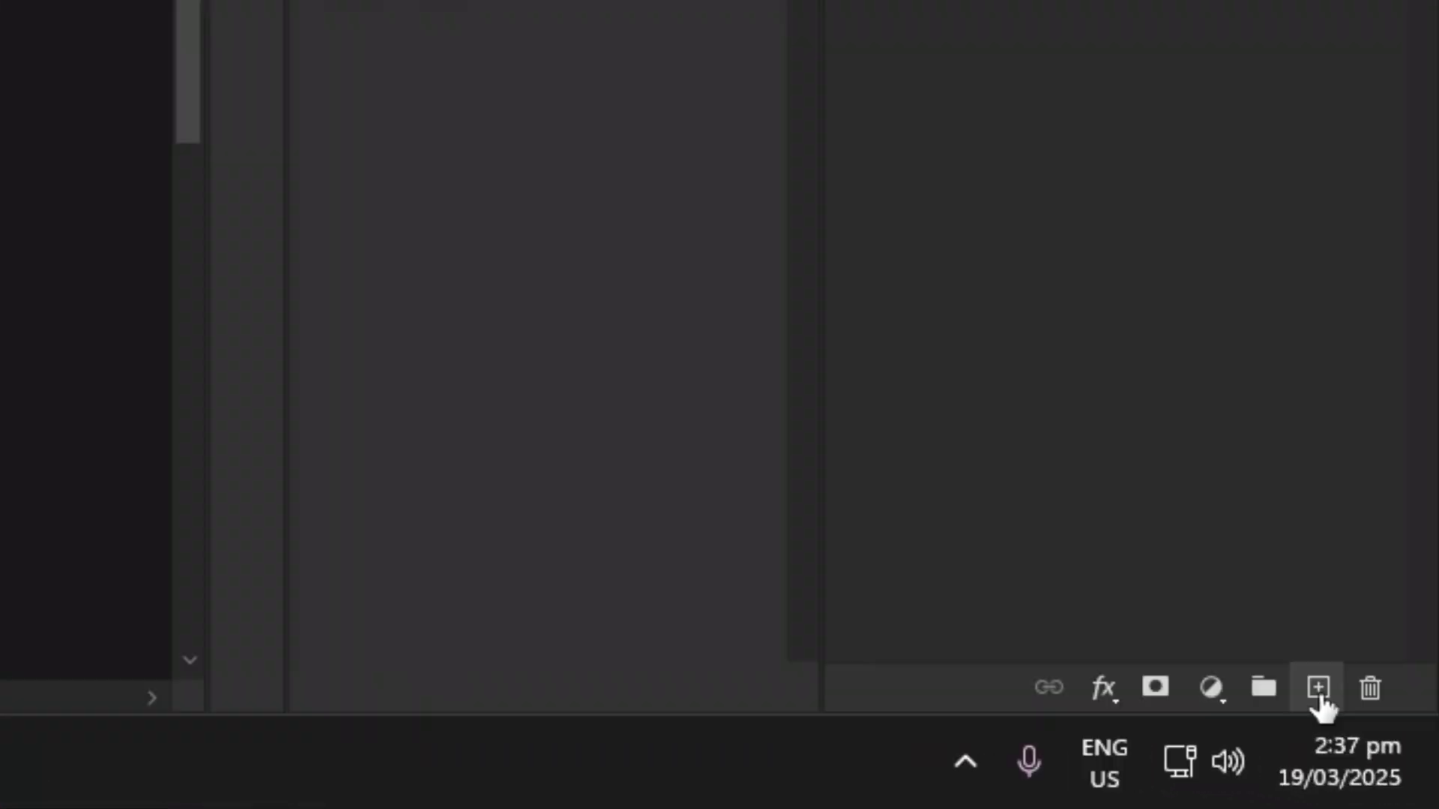
Add a new empty layer above the inner Render group and set its blend mode to Soft Light
{"action": "left_click", "coordinate": [1418, 777]}
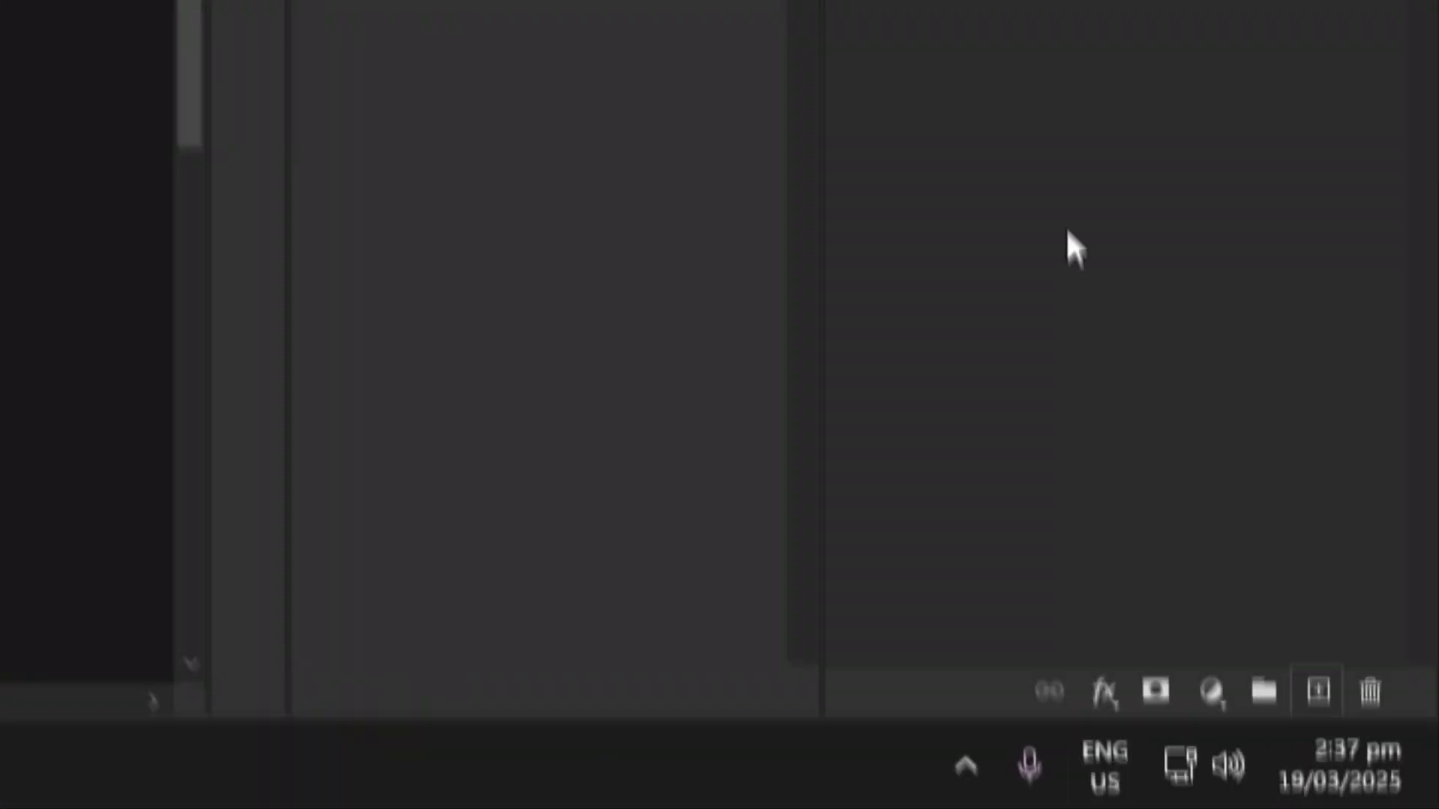
{"action": "left_click", "coordinate": [996, 312]}
{"action": "scroll", "coordinate": [999, 321], "scroll_direction": "down", "scroll_amount": 3}
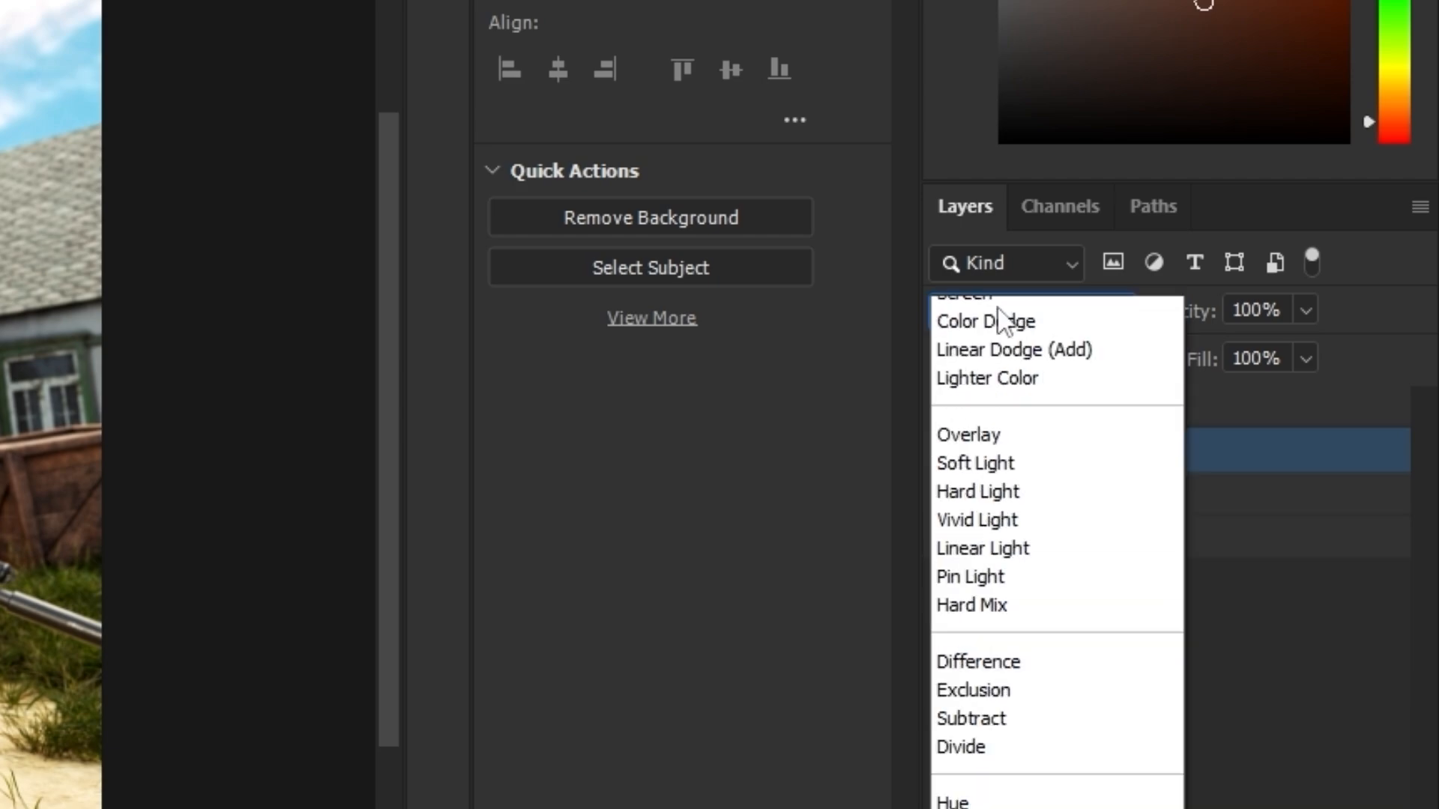
{"action": "scroll", "coordinate": [1000, 524], "scroll_direction": "up", "scroll_amount": 3}
{"action": "left_click", "coordinate": [1004, 768]}
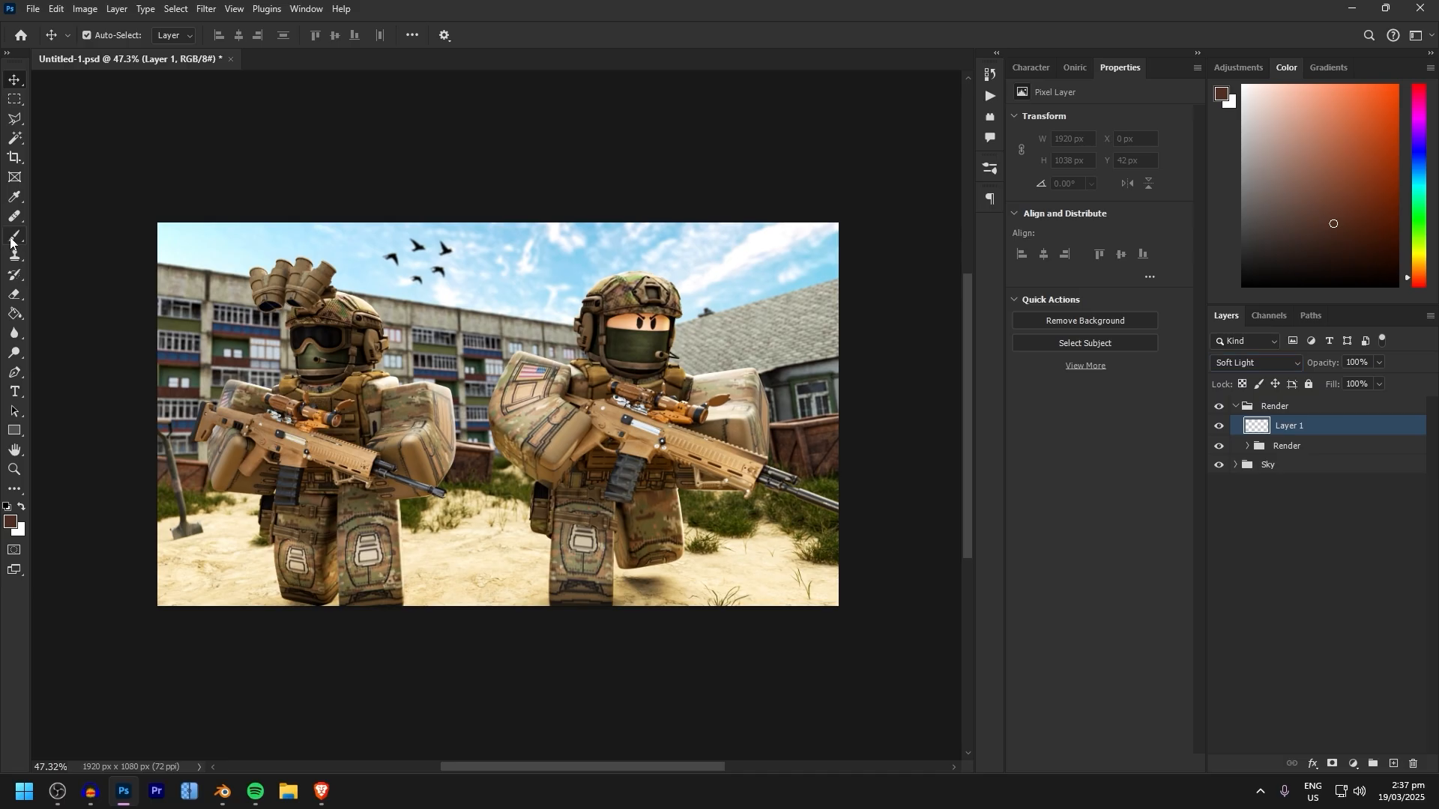
Set up a soft white Brush with 10% flow and a size of about 44 px for shading the soldiers
{"action": "left_click", "coordinate": [12, 238]}
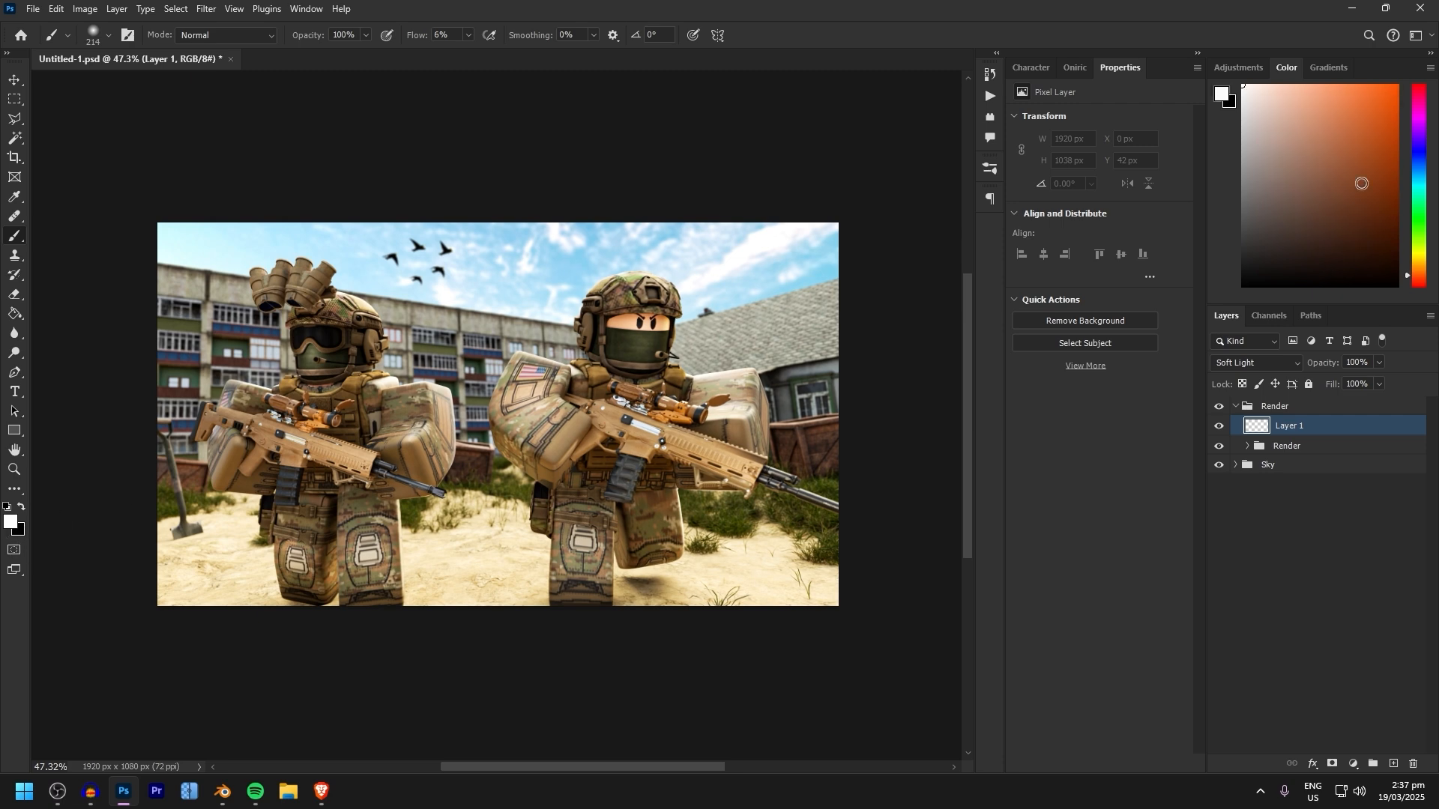
{"action": "left_click_drag", "start_coordinate": [426, 35], "coordinate": [477, 36]}
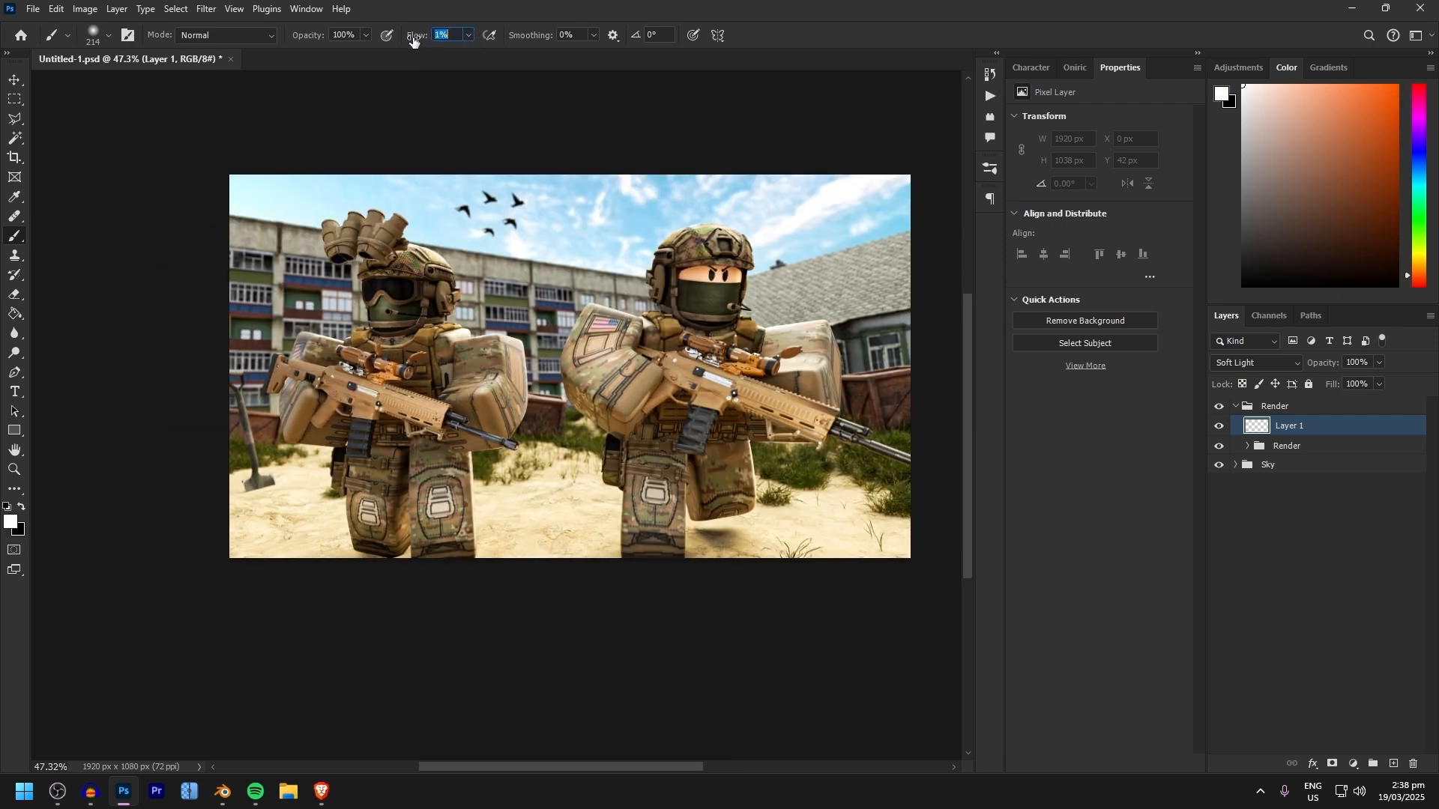
{"action": "scroll", "coordinate": [417, 378], "scroll_direction": "up", "scroll_amount": 10, "text": "alt"}
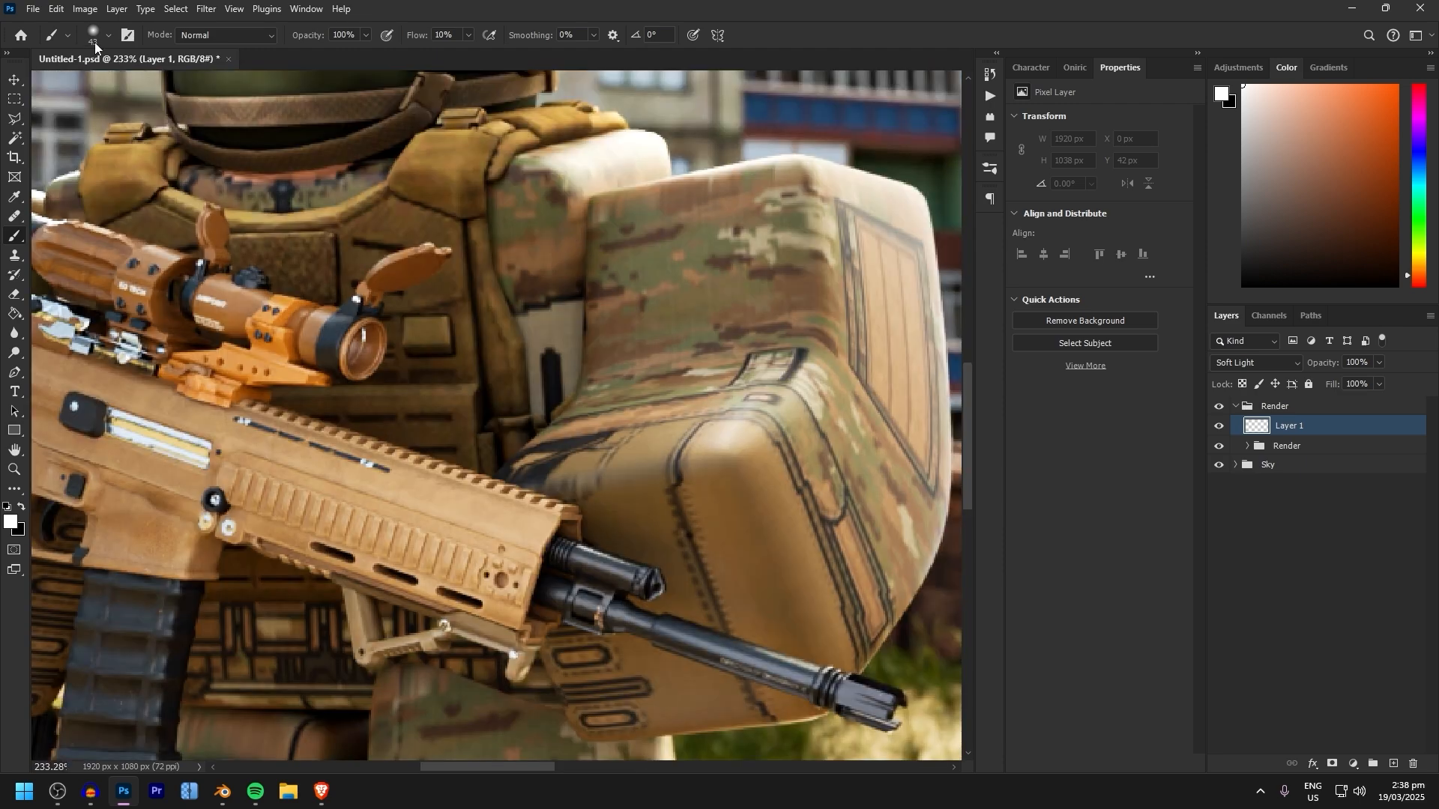
{"action": "left_click", "coordinate": [109, 40]}
{"action": "left_click", "coordinate": [601, 2]}
{"action": "mouse_move", "coordinate": [581, 269]}
{"action": "right_mouse_down", "text": "alt"}
{"action": "mouse_move", "coordinate": [600, 235]}
{"action": "mouse_move", "coordinate": [571, 110]}
{"action": "right_mouse_up", "text": "alt"}
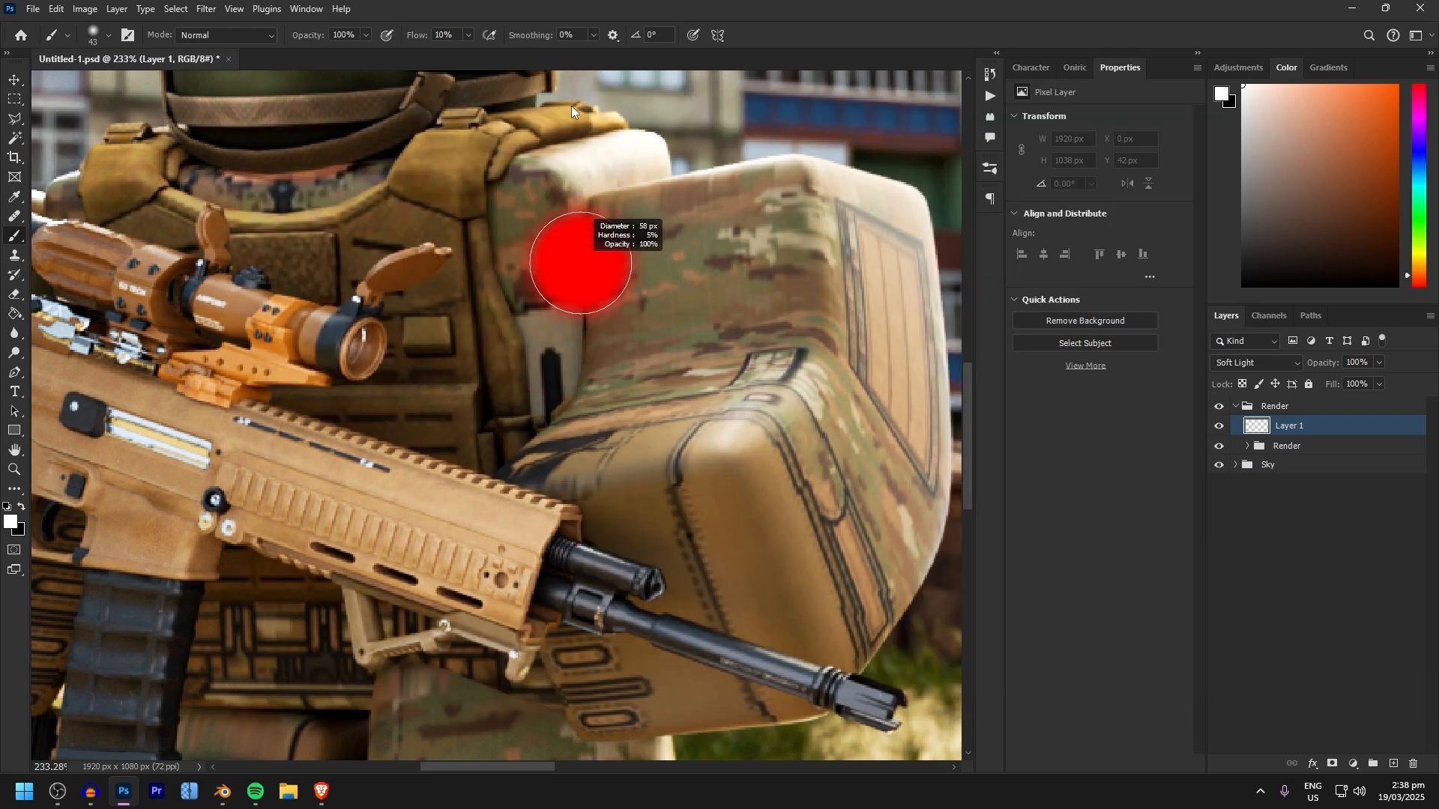
{"action": "mouse_move", "coordinate": [488, 236]}
{"action": "right_mouse_down", "text": "alt"}
{"action": "mouse_move", "coordinate": [596, 241]}
{"action": "mouse_move", "coordinate": [572, 241]}
{"action": "mouse_move", "coordinate": [640, 88]}
{"action": "mouse_move", "coordinate": [581, 12]}
{"action": "mouse_move", "coordinate": [563, 70]}
{"action": "mouse_move", "coordinate": [520, 120]}
{"action": "mouse_move", "coordinate": [552, 109]}
{"action": "right_mouse_up", "text": "alt"}
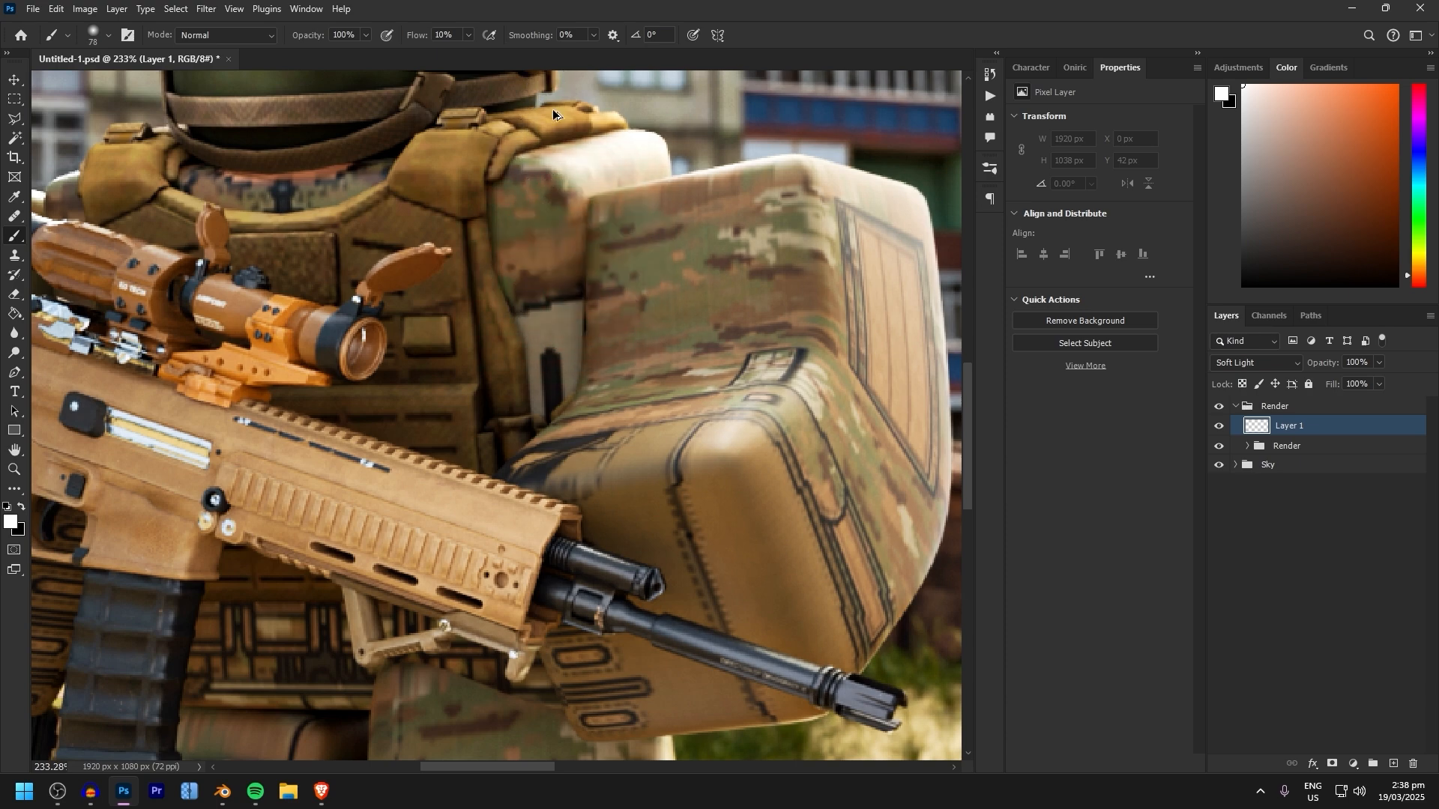
{"action": "mouse_move", "coordinate": [578, 246]}
{"action": "right_mouse_down", "text": "alt"}
{"action": "mouse_move", "coordinate": [569, 260]}
{"action": "mouse_move", "coordinate": [580, 208]}
{"action": "right_mouse_up", "text": "alt"}
{"action": "scroll", "coordinate": [574, 227], "scroll_direction": "up", "scroll_amount": 3, "text": "alt"}
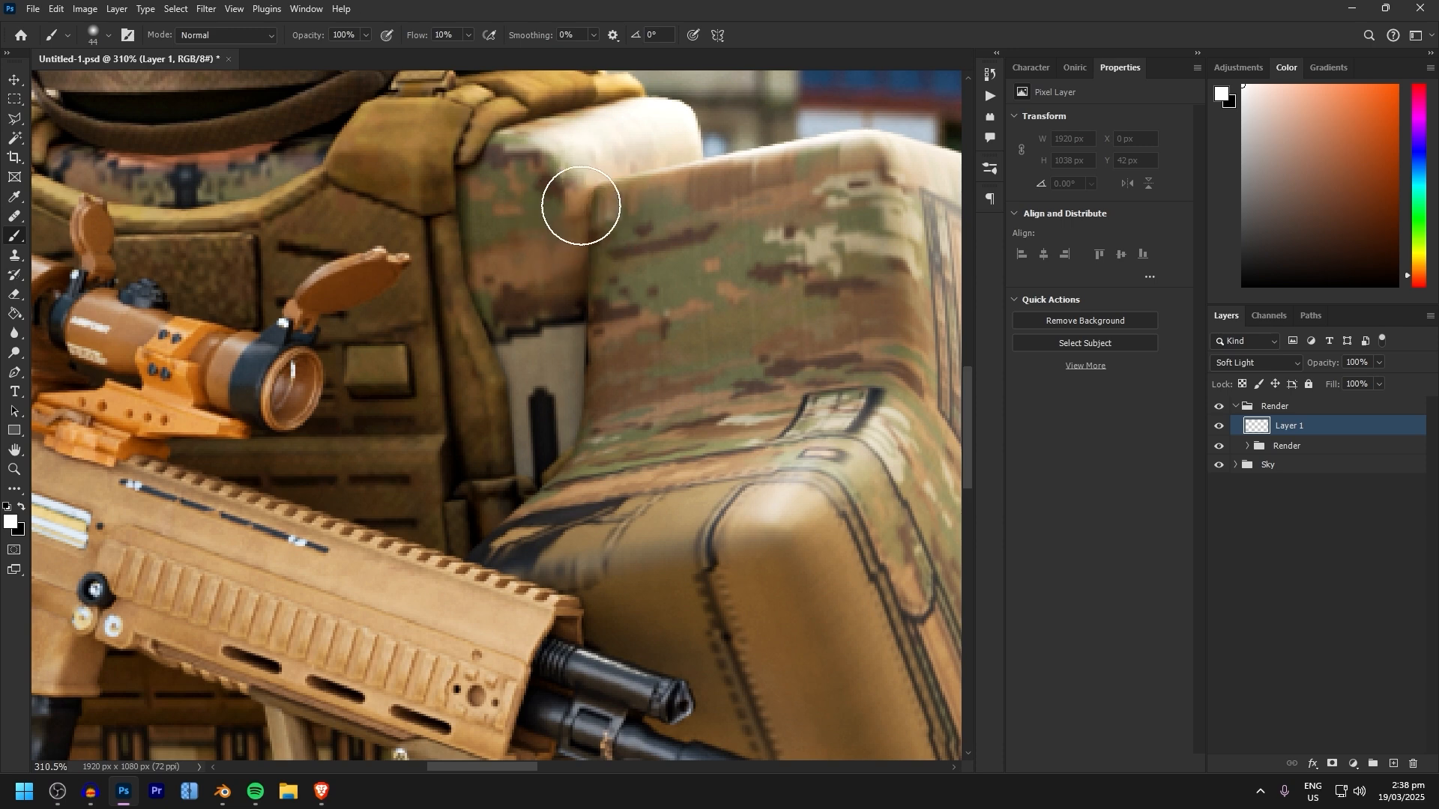
Undo the white test stroke and paint black shadows between the left soldier's vest and the rifle-side arm
{"action": "left_click_drag", "start_coordinate": [580, 253], "coordinate": [553, 442]}
{"action": "key", "text": "ctrl+z"}
{"action": "key", "text": "x"}
{"action": "right_click_drag", "start_coordinate": [600, 266], "coordinate": [564, 275], "text": "alt"}
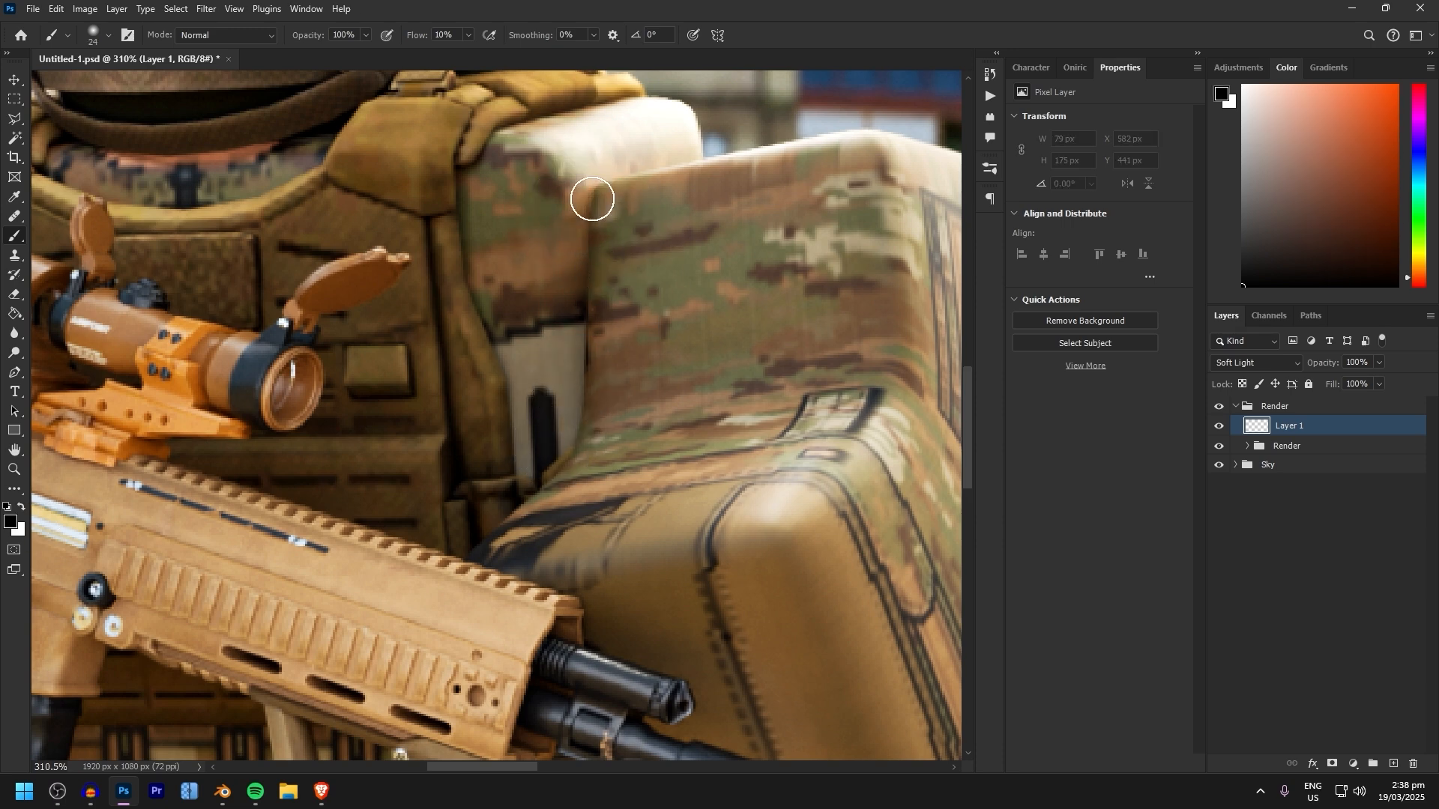
{"action": "mouse_move", "coordinate": [584, 402]}
{"action": "right_mouse_down", "text": "alt"}
{"action": "mouse_move", "coordinate": [622, 403]}
{"action": "mouse_move", "coordinate": [585, 424]}
{"action": "right_mouse_up", "text": "alt"}
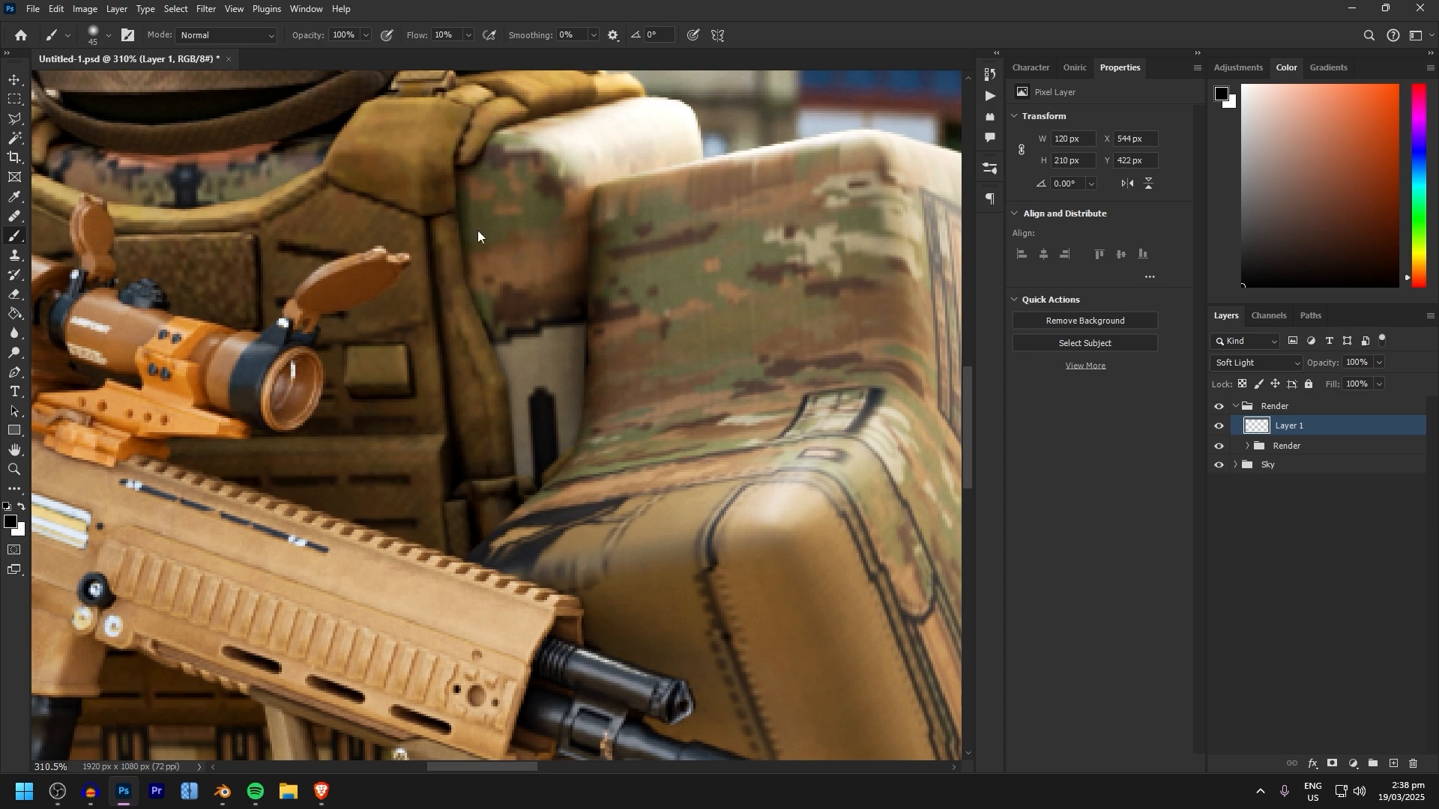
{"action": "left_click_drag", "start_coordinate": [475, 264], "coordinate": [520, 462]}
{"action": "right_click_drag", "start_coordinate": [535, 364], "coordinate": [570, 364], "text": "alt"}
{"action": "left_click_drag", "start_coordinate": [465, 187], "coordinate": [501, 440]}
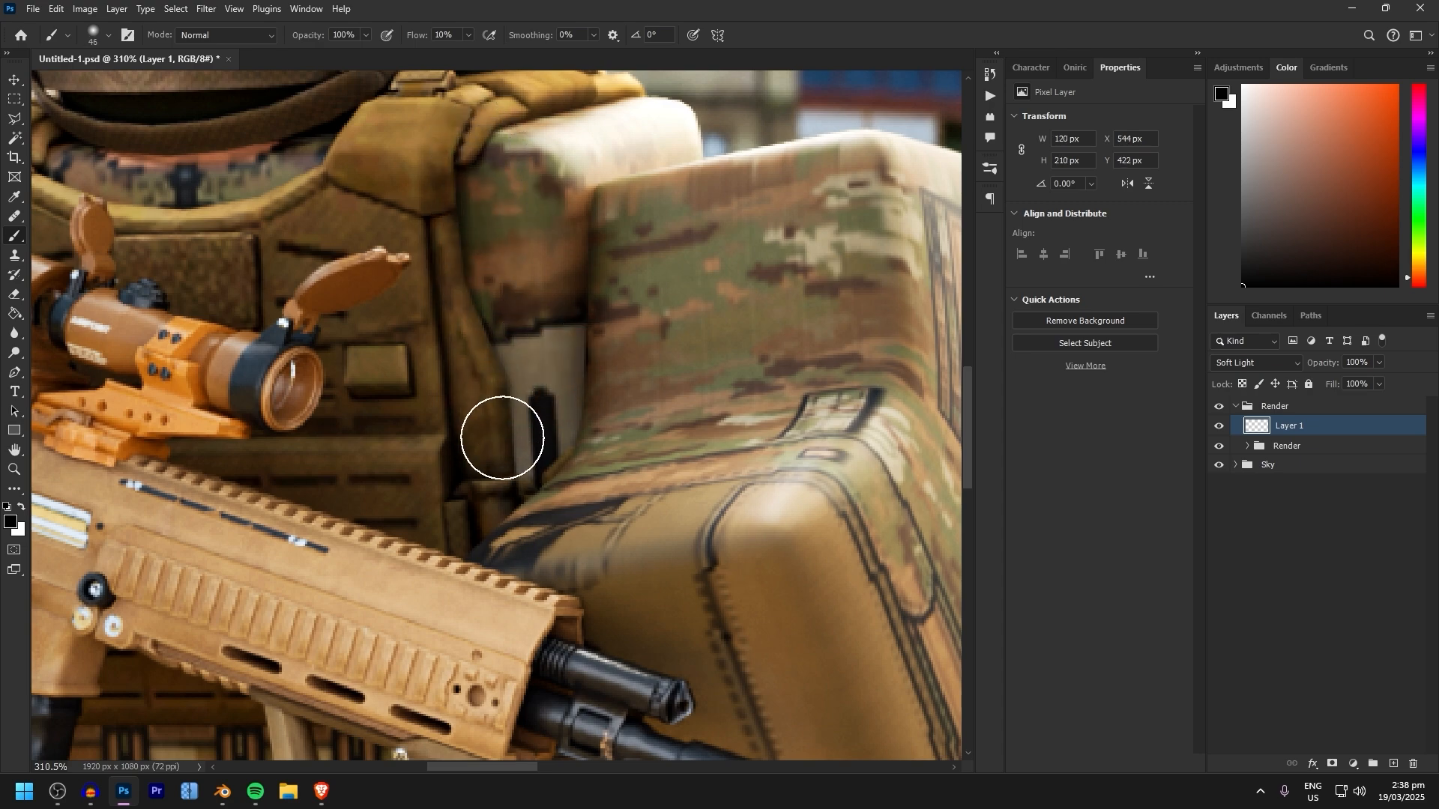
{"action": "scroll", "coordinate": [598, 259], "scroll_direction": "down", "scroll_amount": 4, "text": "alt"}
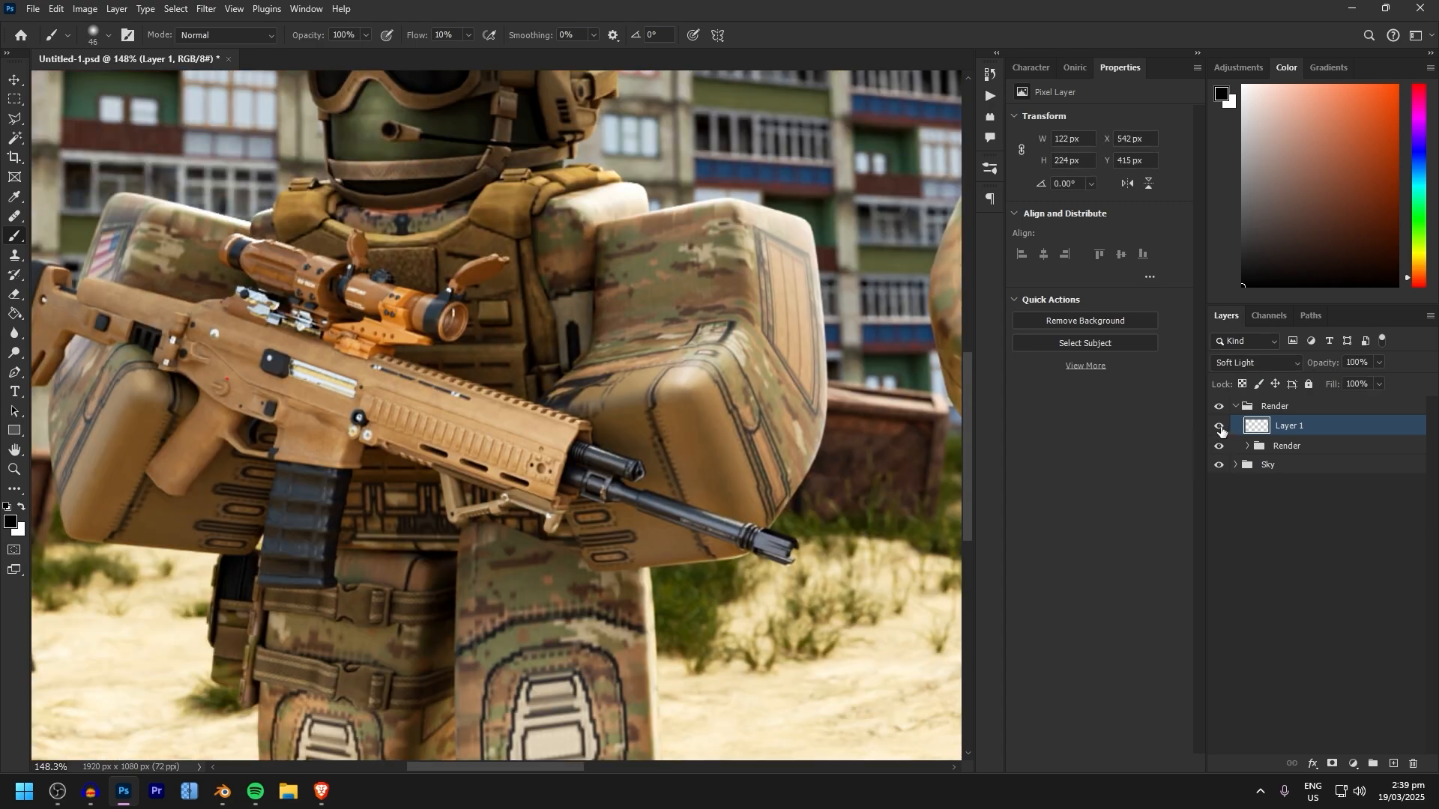
Switch the brush to white and paint highlights over the left soldier's arm on the Soft Light layer
{"action": "scroll", "coordinate": [766, 388], "scroll_direction": "down", "scroll_amount": 5, "text": "alt"}
{"action": "scroll", "coordinate": [542, 277], "scroll_direction": "up", "scroll_amount": 8, "text": "alt"}
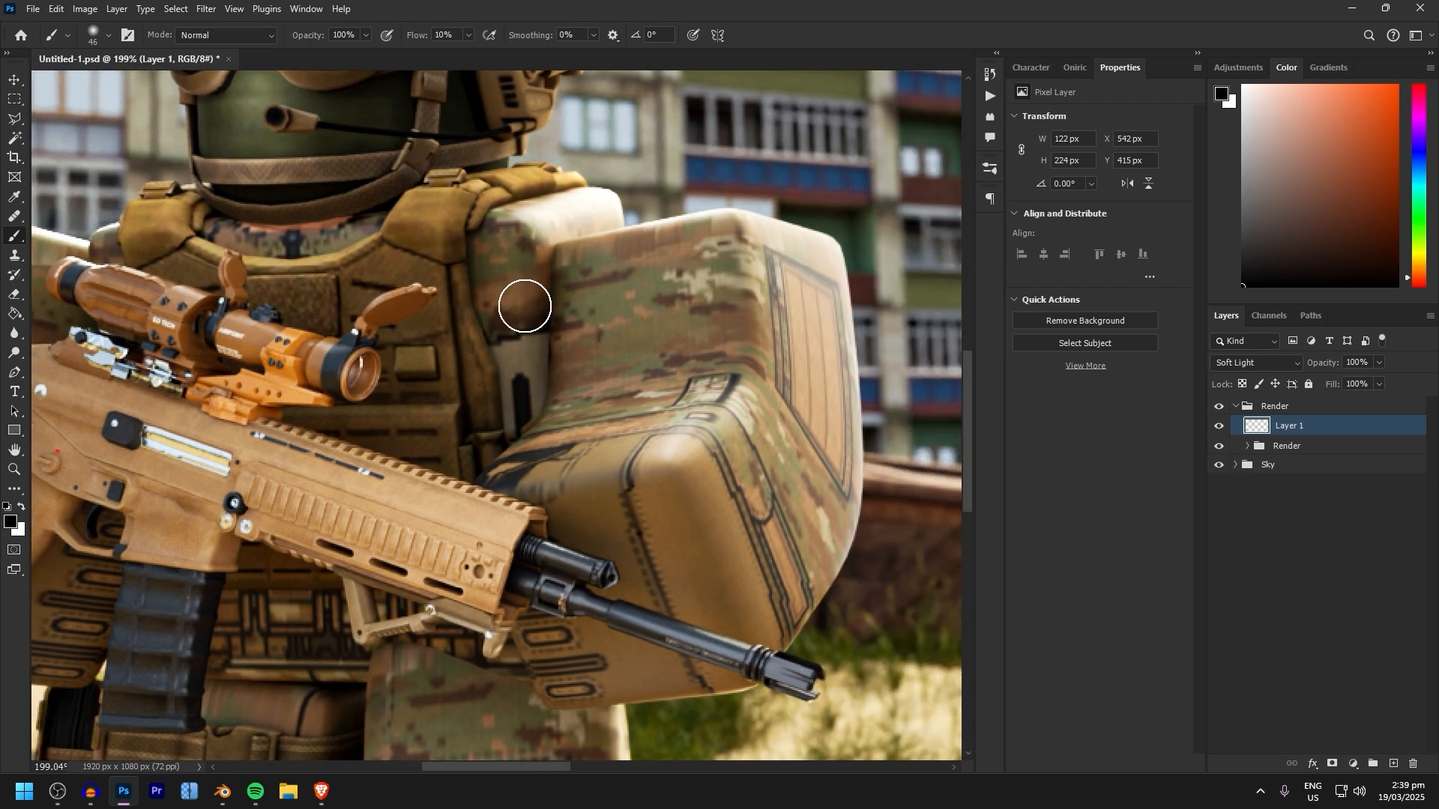
{"action": "key", "text": "x"}
{"action": "left_click_drag", "start_coordinate": [519, 249], "coordinate": [519, 385]}
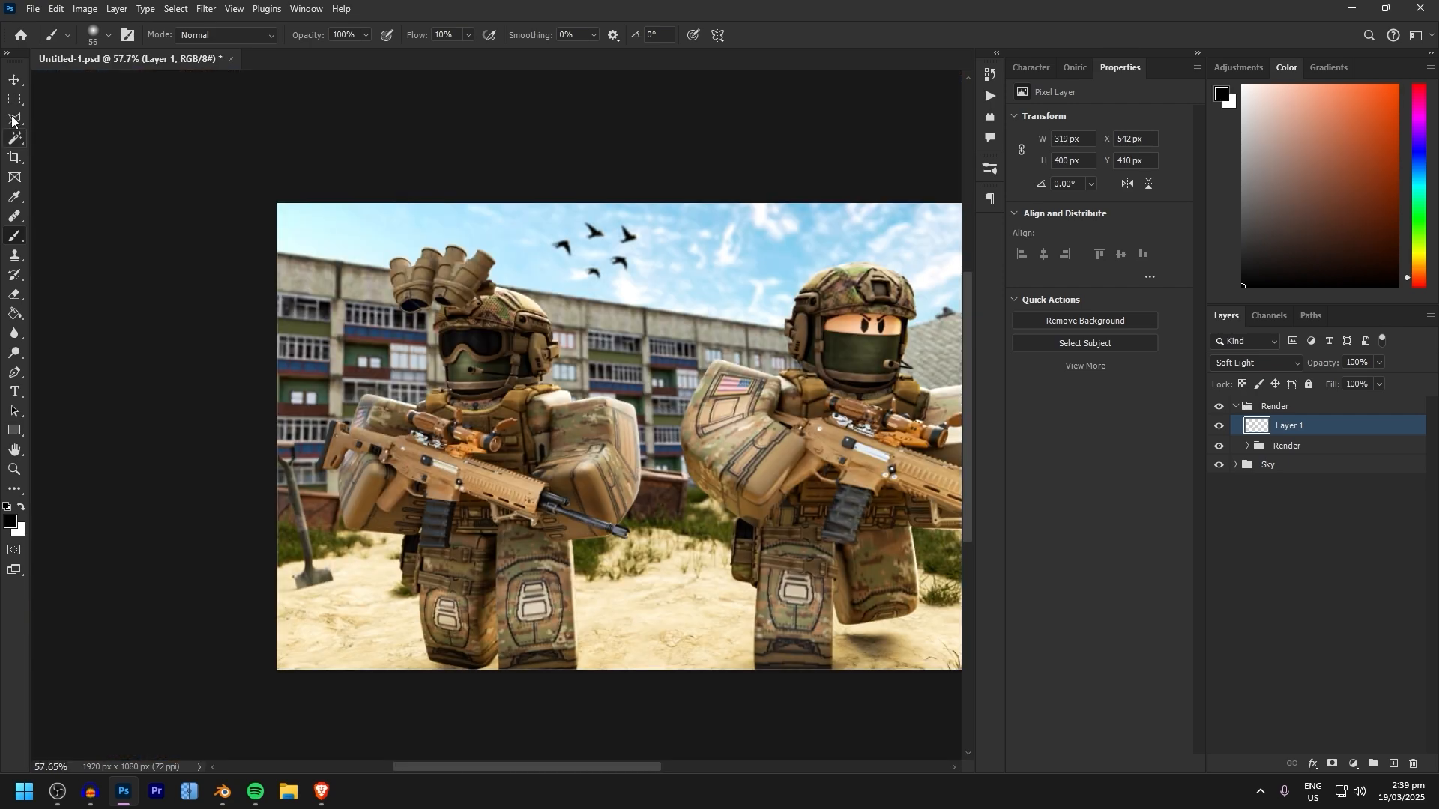
Select the whole left soldier with the Object Selection tool, working from the render layer inside the Render group
{"action": "left_click", "coordinate": [12, 117]}
{"action": "left_click", "coordinate": [11, 141]}
{"action": "left_click", "coordinate": [54, 139]}
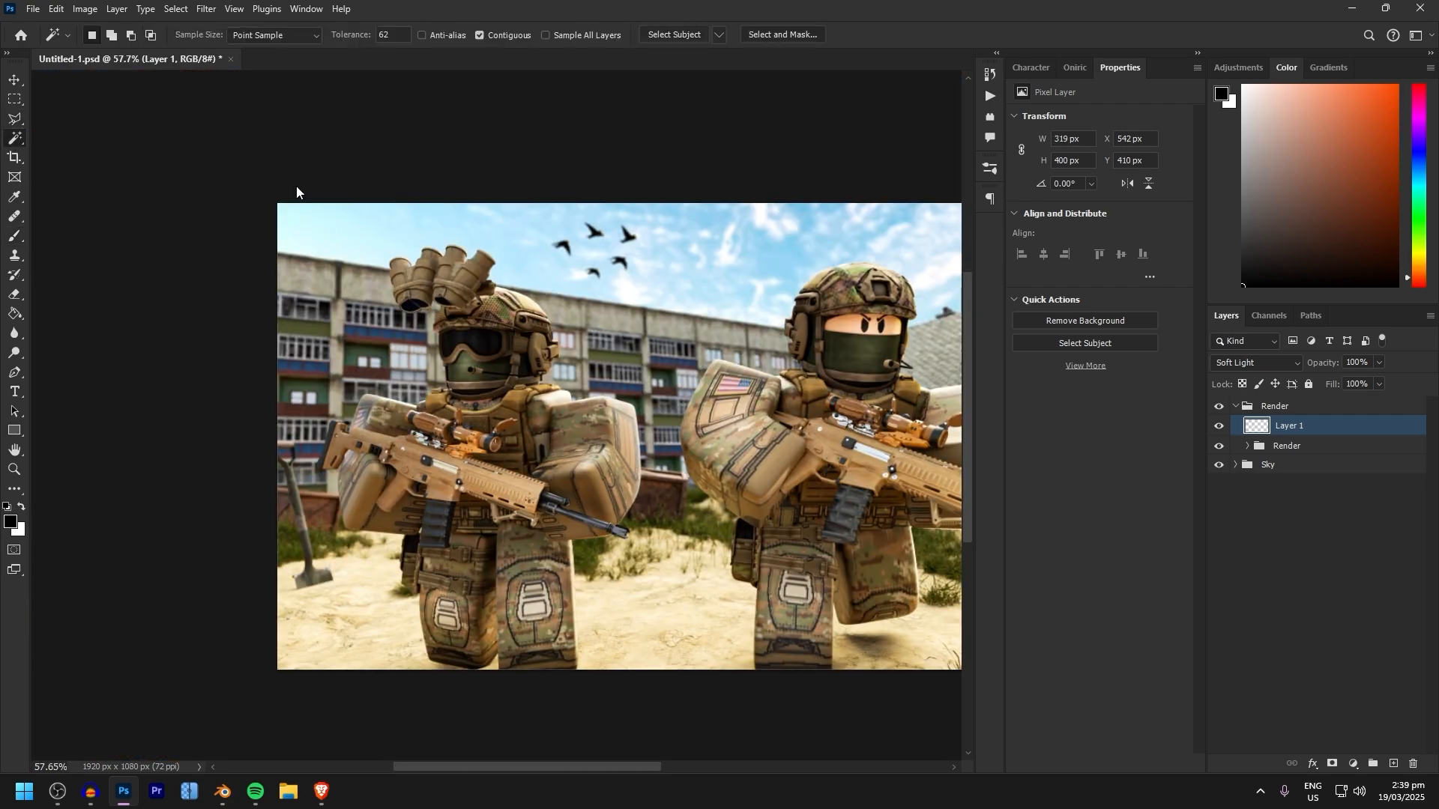
{"action": "left_click", "coordinate": [1246, 447]}
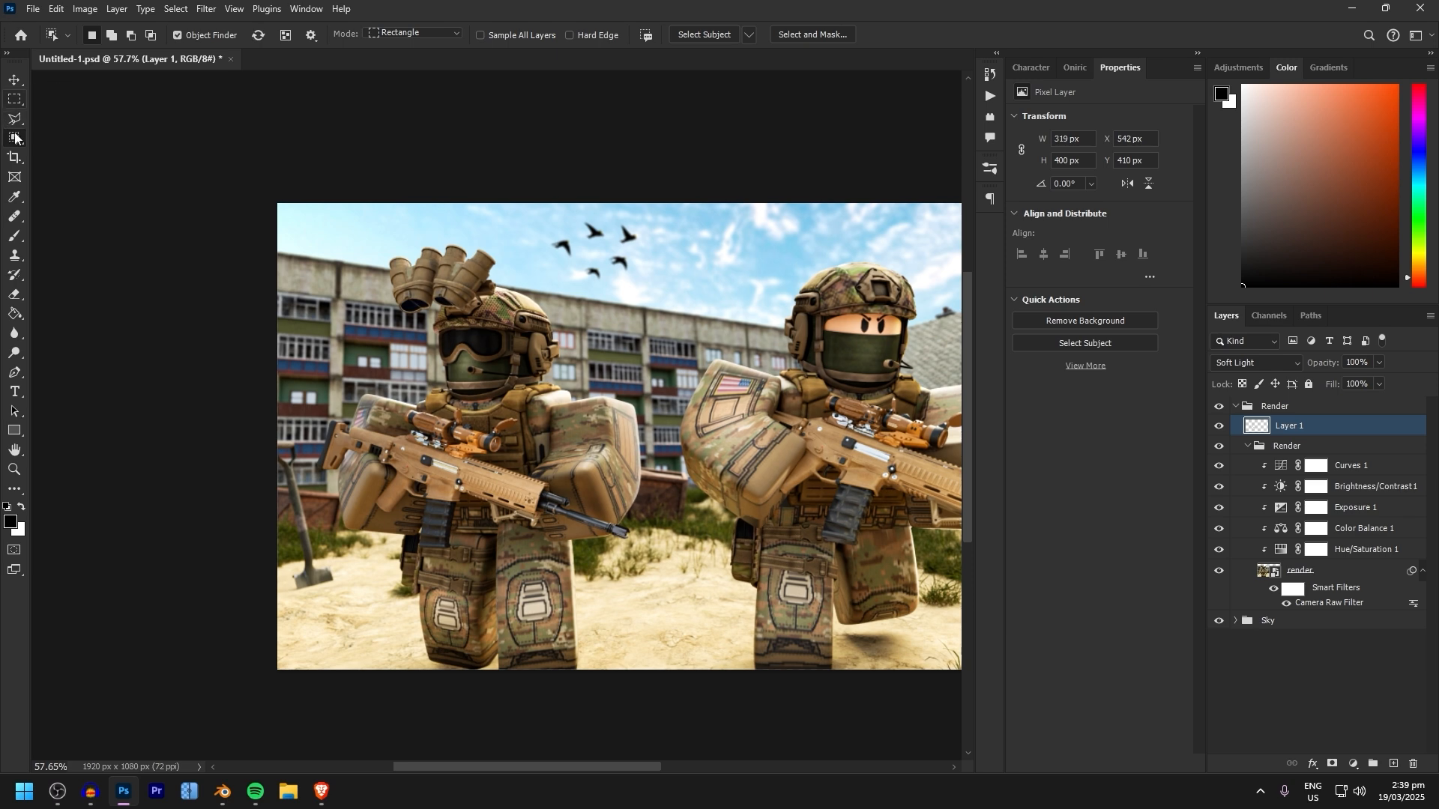
{"action": "left_click", "coordinate": [1311, 572]}
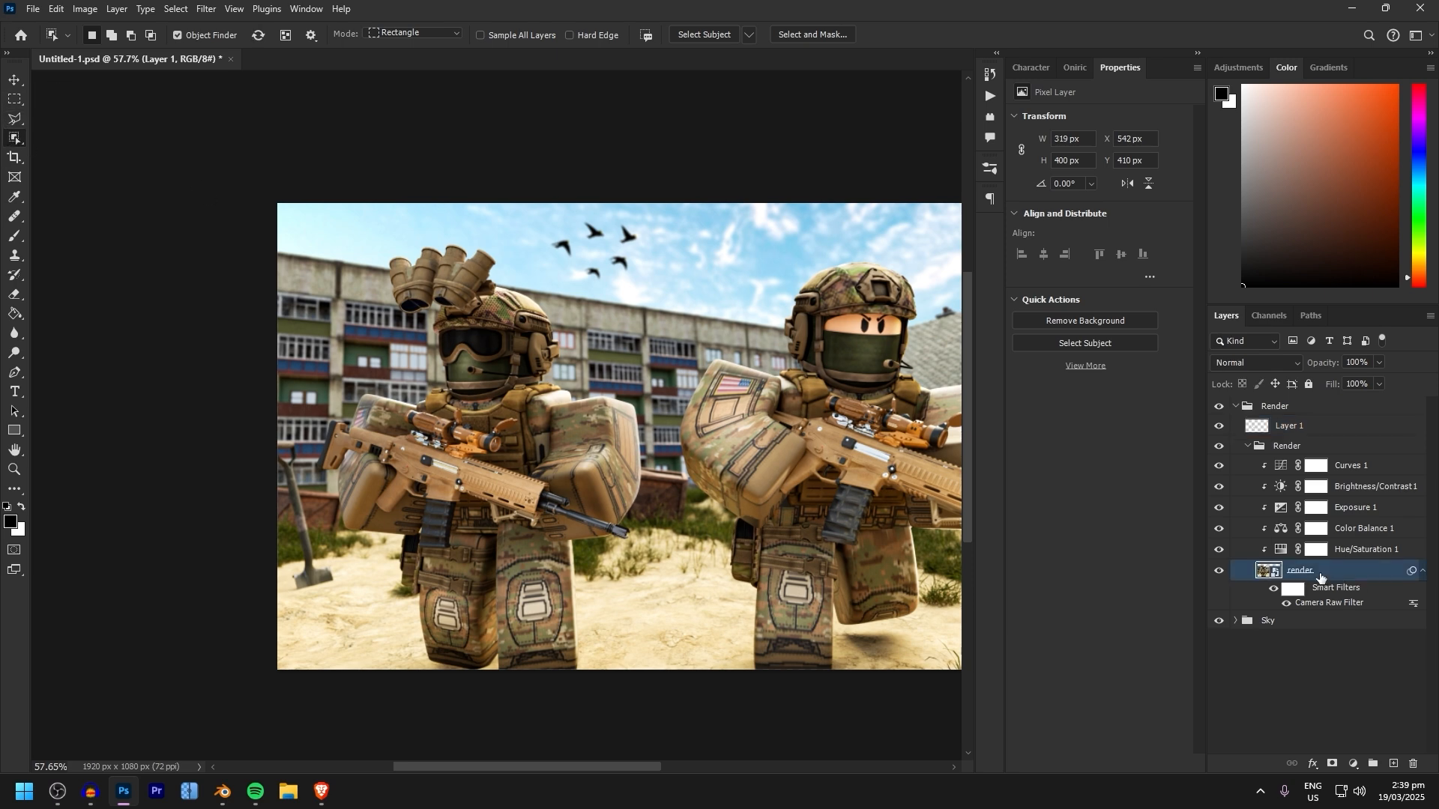
{"action": "left_click_drag", "start_coordinate": [300, 235], "coordinate": [686, 677]}
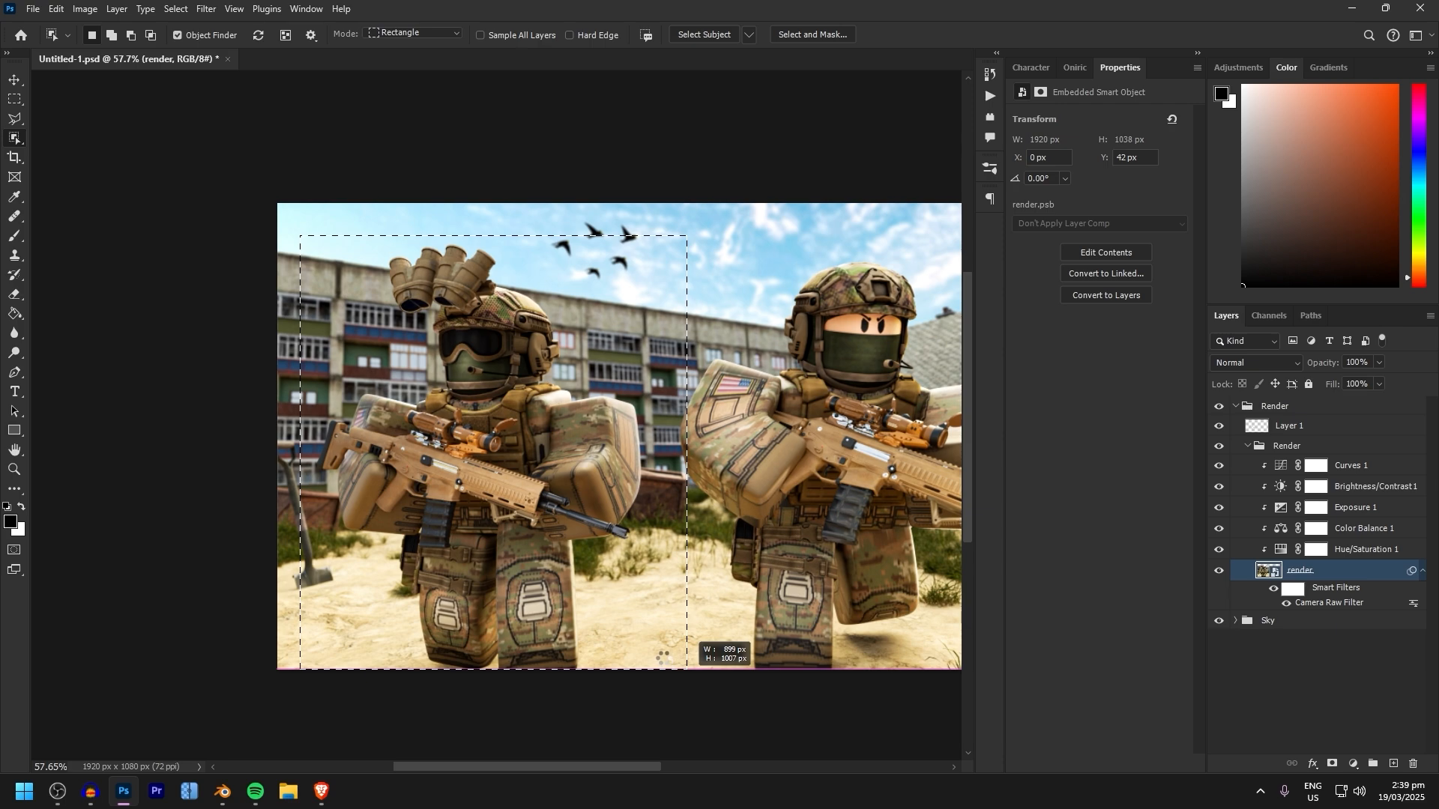
{"action": "left_click", "coordinate": [454, 303]}
{"action": "scroll", "coordinate": [577, 375], "scroll_direction": "up", "scroll_amount": 8, "text": "alt"}
{"action": "scroll", "coordinate": [548, 378], "scroll_direction": "down", "scroll_amount": 6, "text": "alt"}
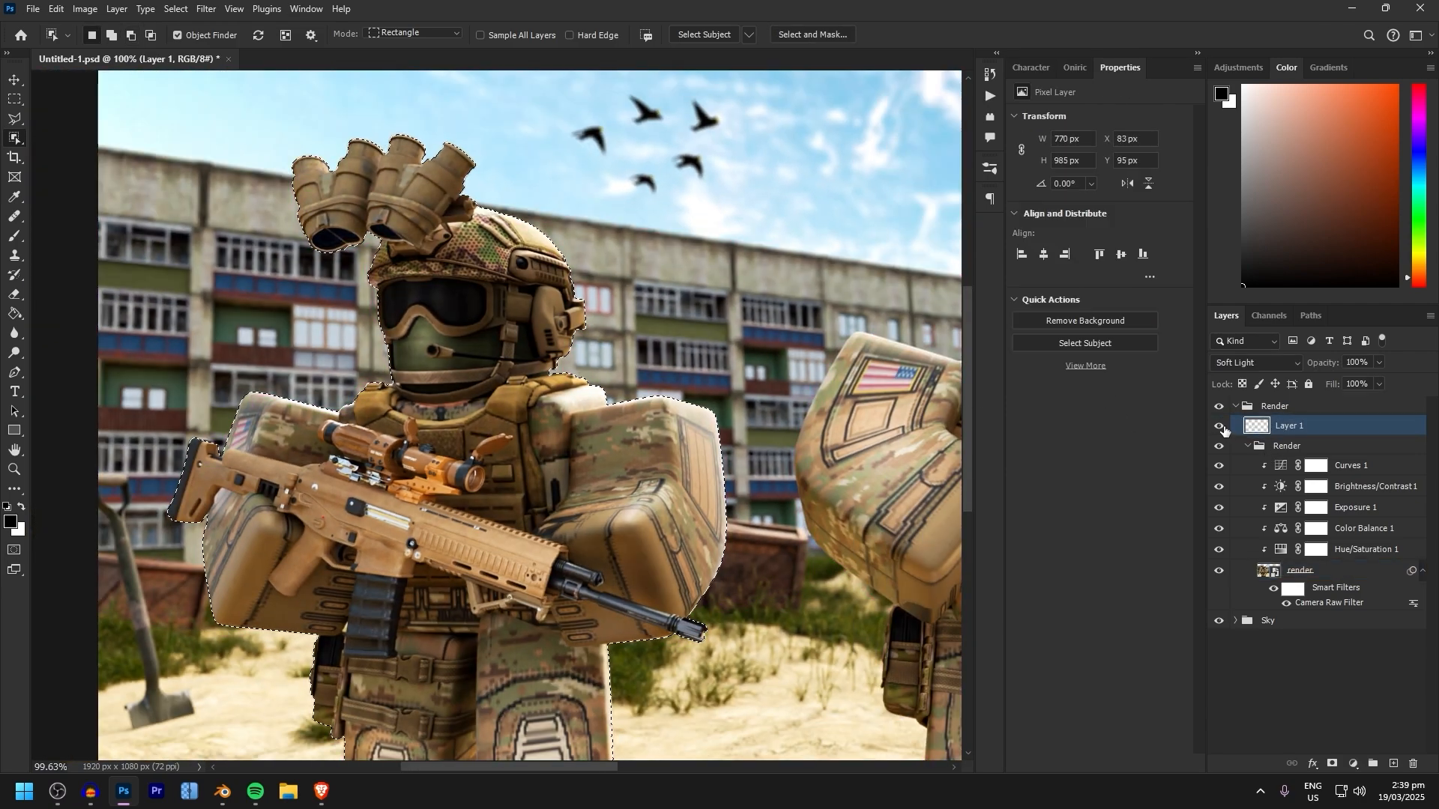
Mask the Soft Light layer to the selected soldier and make the layer's pixels active for the Brush
{"action": "left_click", "coordinate": [1332, 765]}
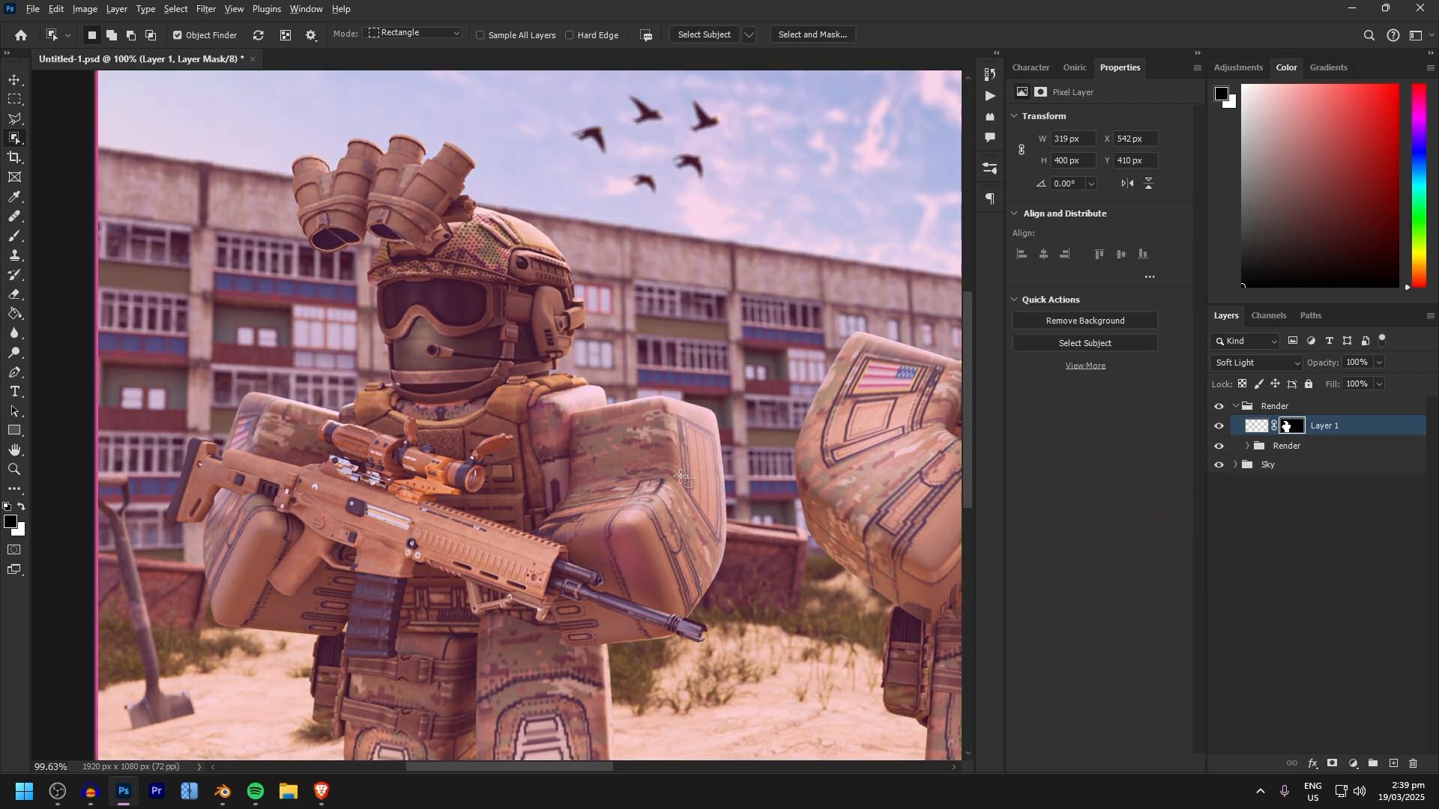
{"action": "scroll", "coordinate": [779, 487], "scroll_direction": "up", "scroll_amount": 6, "text": "alt"}
{"action": "key", "text": "ctrl+z"}
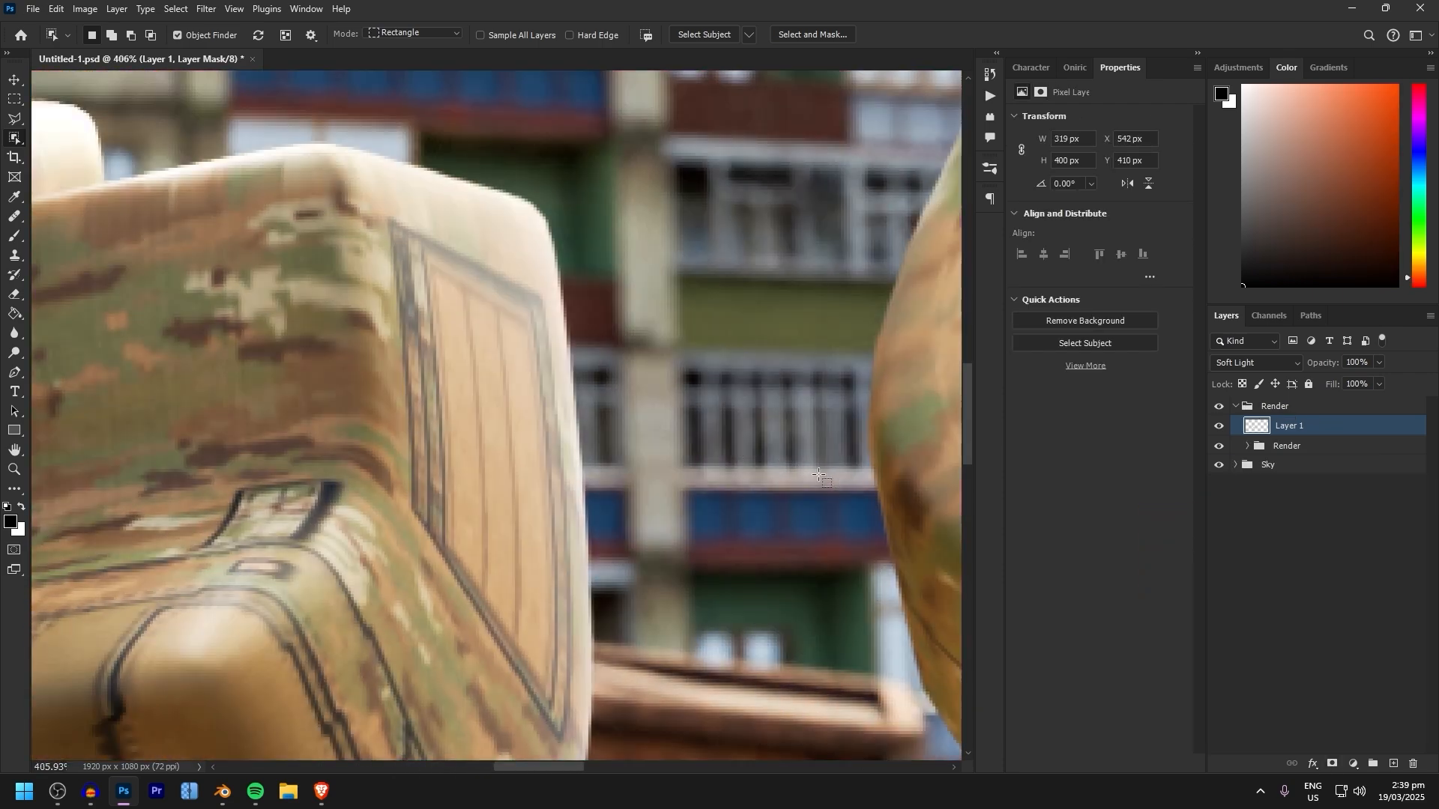
{"action": "scroll", "coordinate": [696, 445], "scroll_direction": "down", "scroll_amount": 3, "text": "alt"}
{"action": "key", "text": "b"}
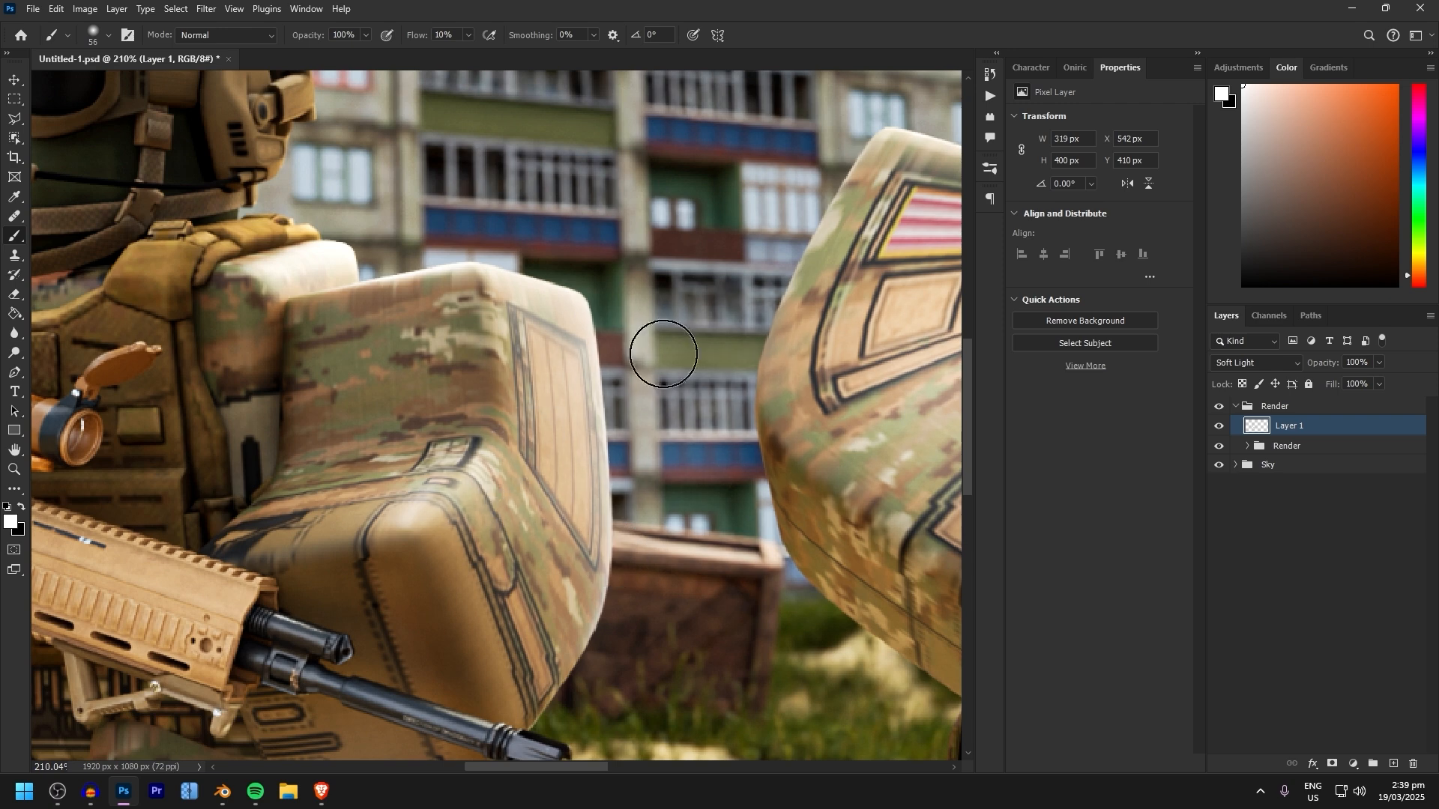
{"action": "left_click_drag", "start_coordinate": [1292, 426], "coordinate": [1270, 425]}
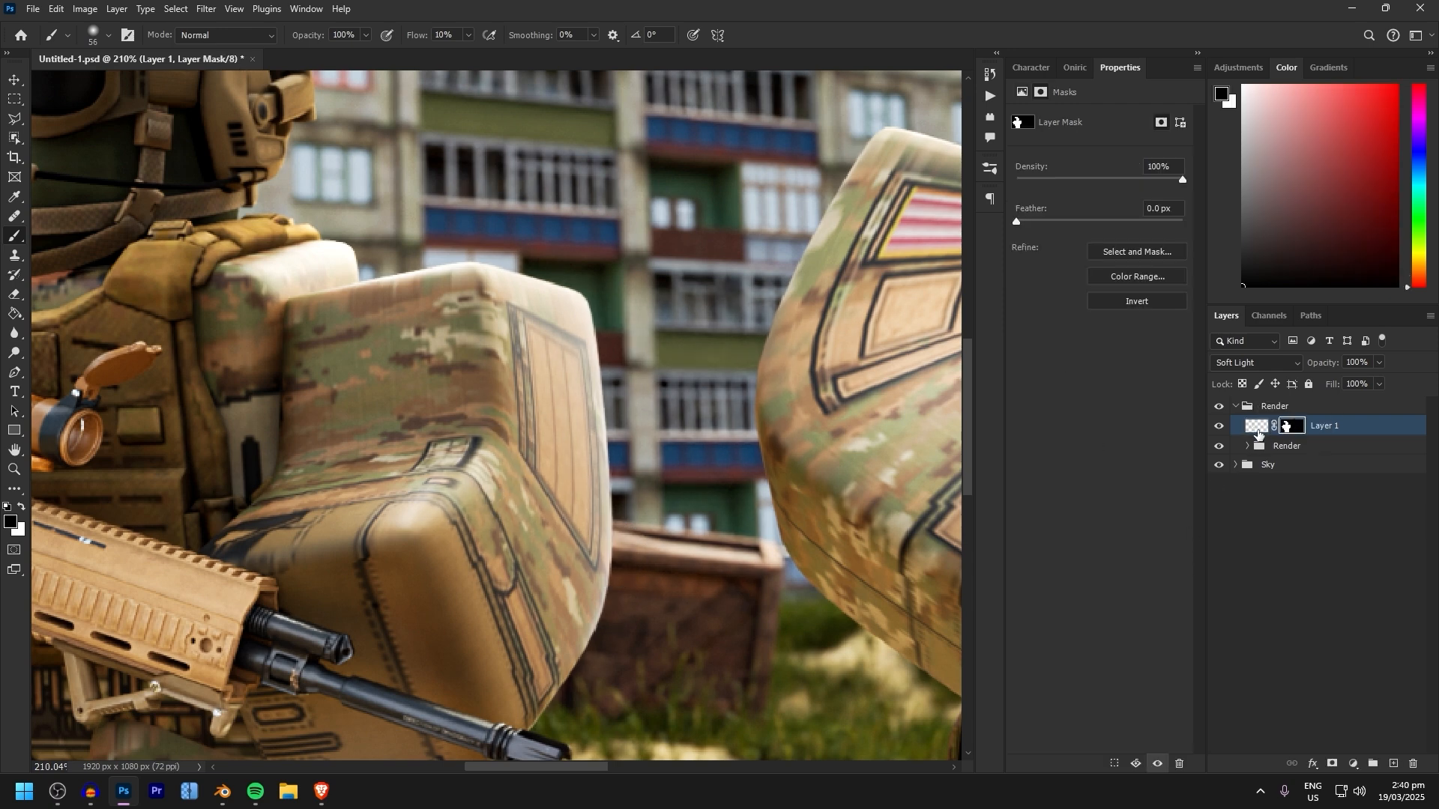
{"action": "left_click", "coordinate": [1258, 430]}
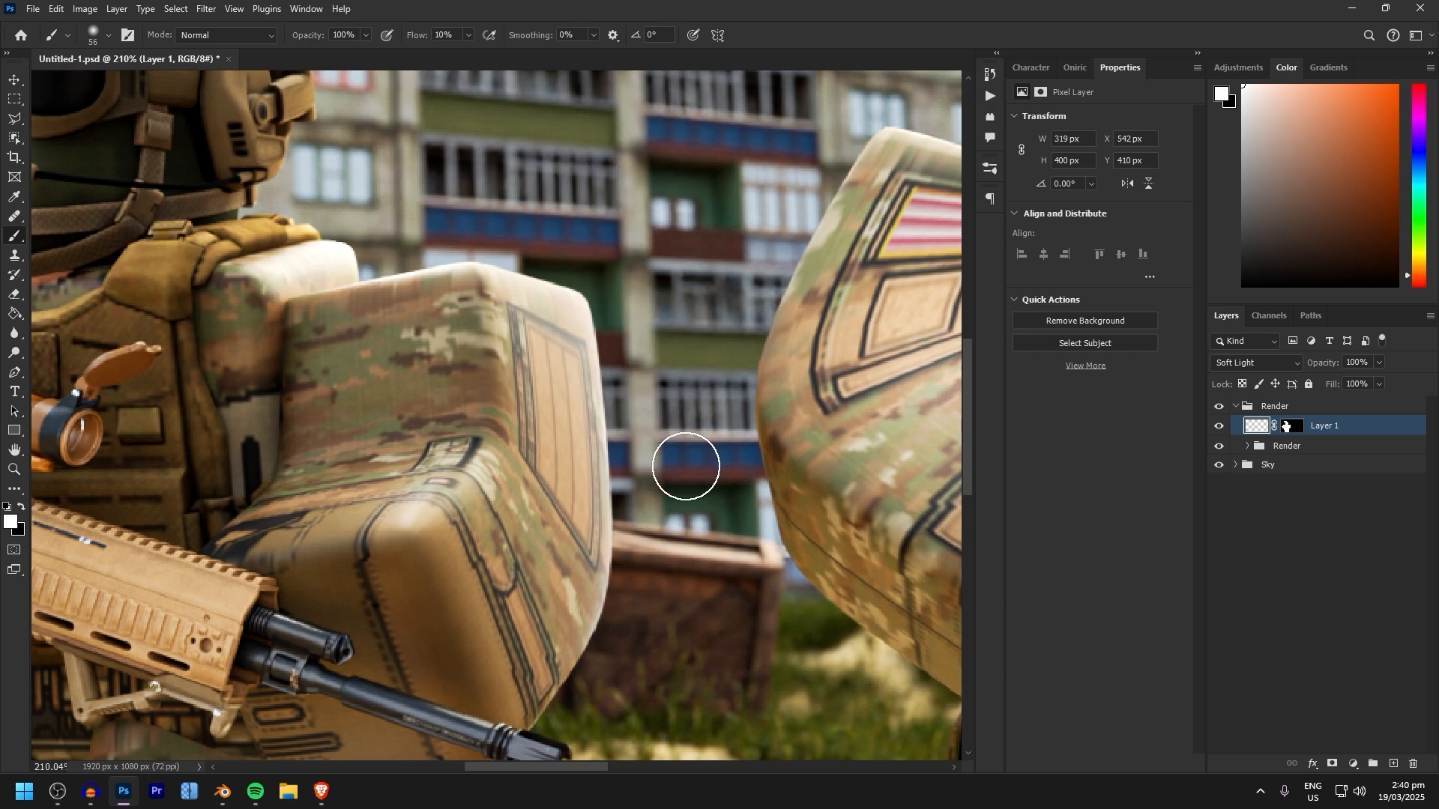
Brush soft highlights and shadows across the left soldier's arm and shoulder on the masked Soft Light layer
{"action": "scroll", "coordinate": [659, 275], "scroll_direction": "down", "scroll_amount": 3, "text": "alt"}
{"action": "scroll", "coordinate": [524, 325], "scroll_direction": "up", "scroll_amount": 1}
{"action": "scroll", "coordinate": [486, 318], "scroll_direction": "up", "scroll_amount": 2, "text": "alt"}
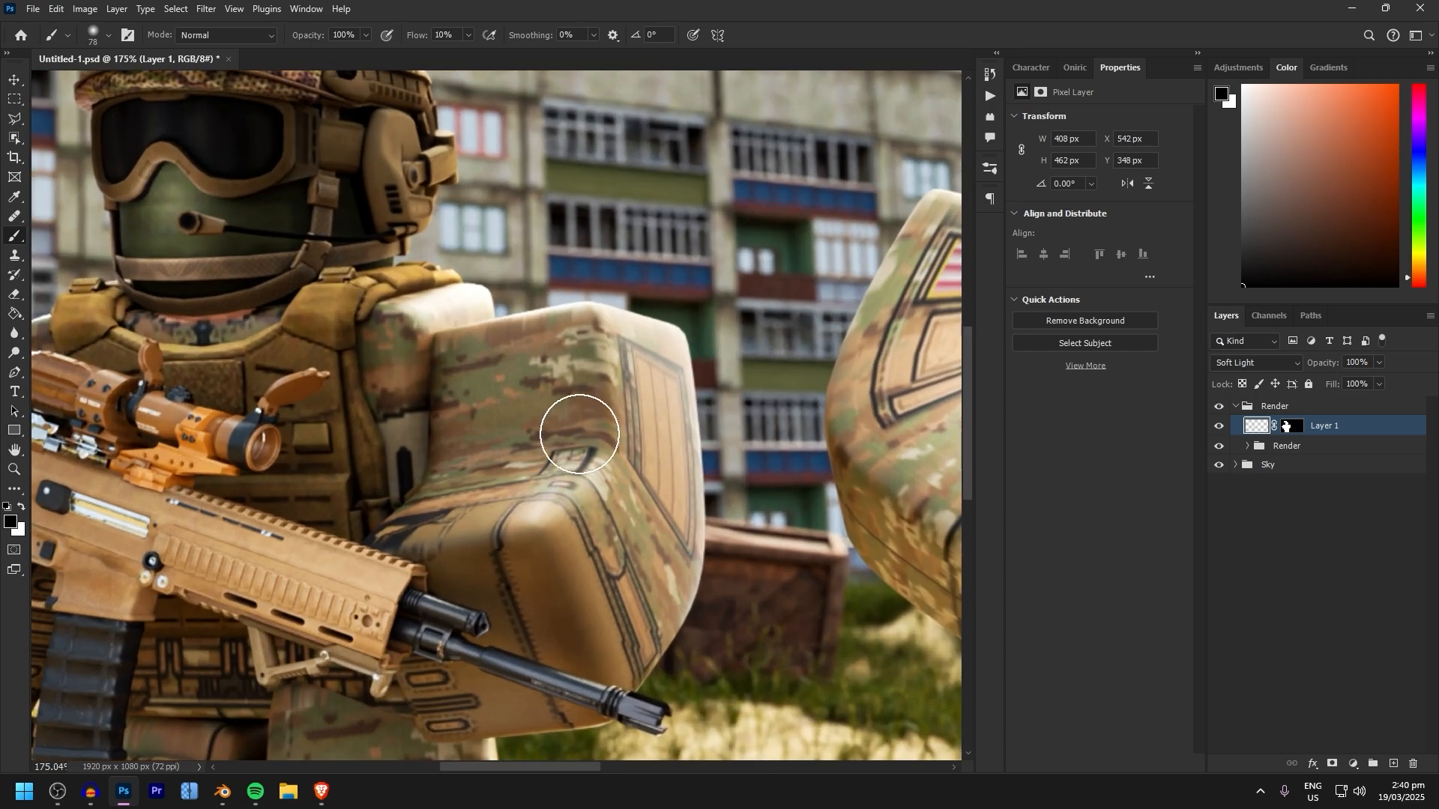
{"action": "scroll", "coordinate": [588, 424], "scroll_direction": "down", "scroll_amount": 4}
{"action": "scroll", "coordinate": [345, 528], "scroll_direction": "up", "scroll_amount": 2, "text": "alt"}
Paint fine white highlights along the left soldier's rifle barrel, enlarging the small soft brush to 15 px
{"action": "right_click_drag", "start_coordinate": [480, 475], "coordinate": [426, 474], "text": "alt"}
{"action": "key", "text": "x"}
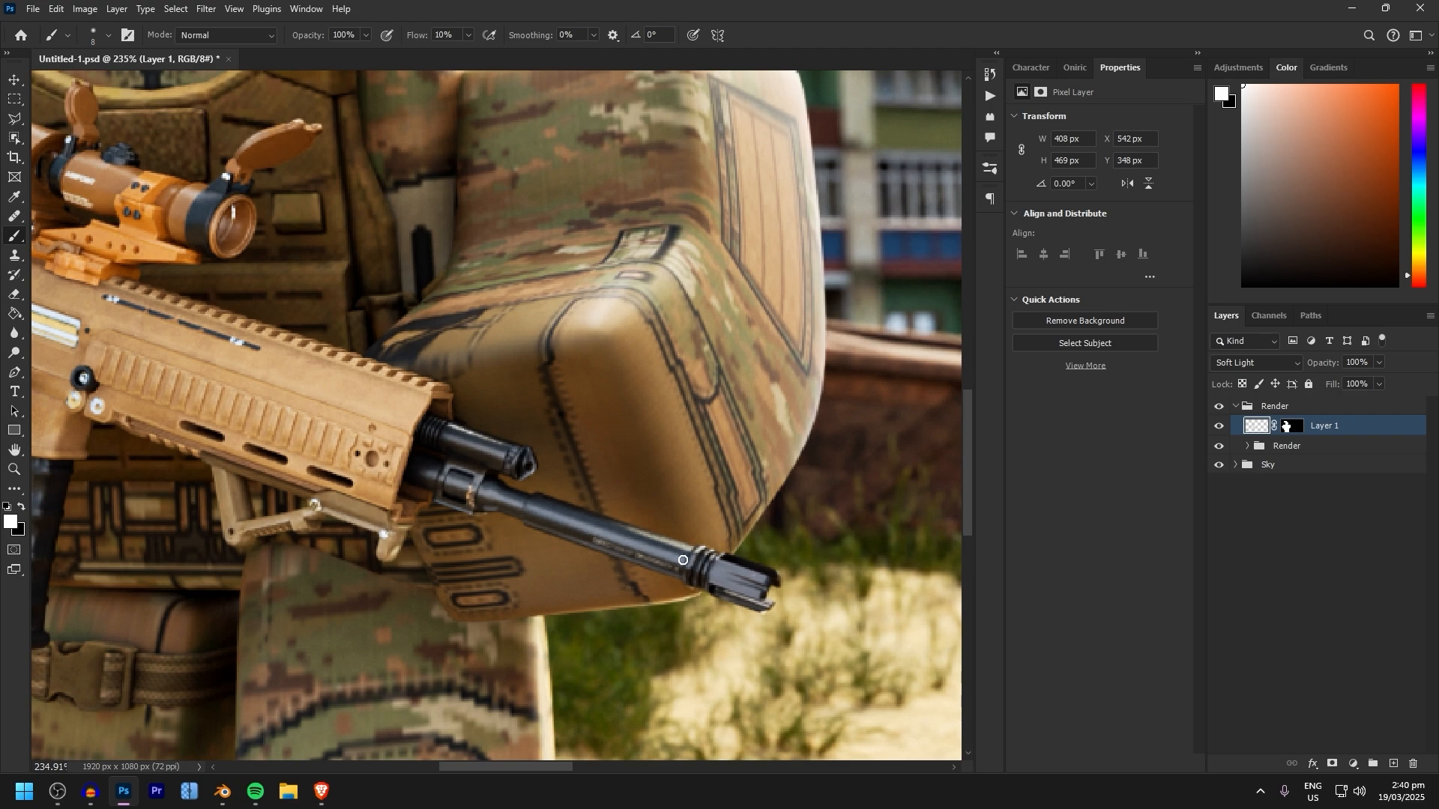
{"action": "key", "text": "bracketright"}
{"action": "key", "text": "bracketright"}
{"action": "key", "text": "bracketright"}
{"action": "scroll", "coordinate": [705, 557], "scroll_direction": "down", "scroll_amount": 2, "text": "alt"}
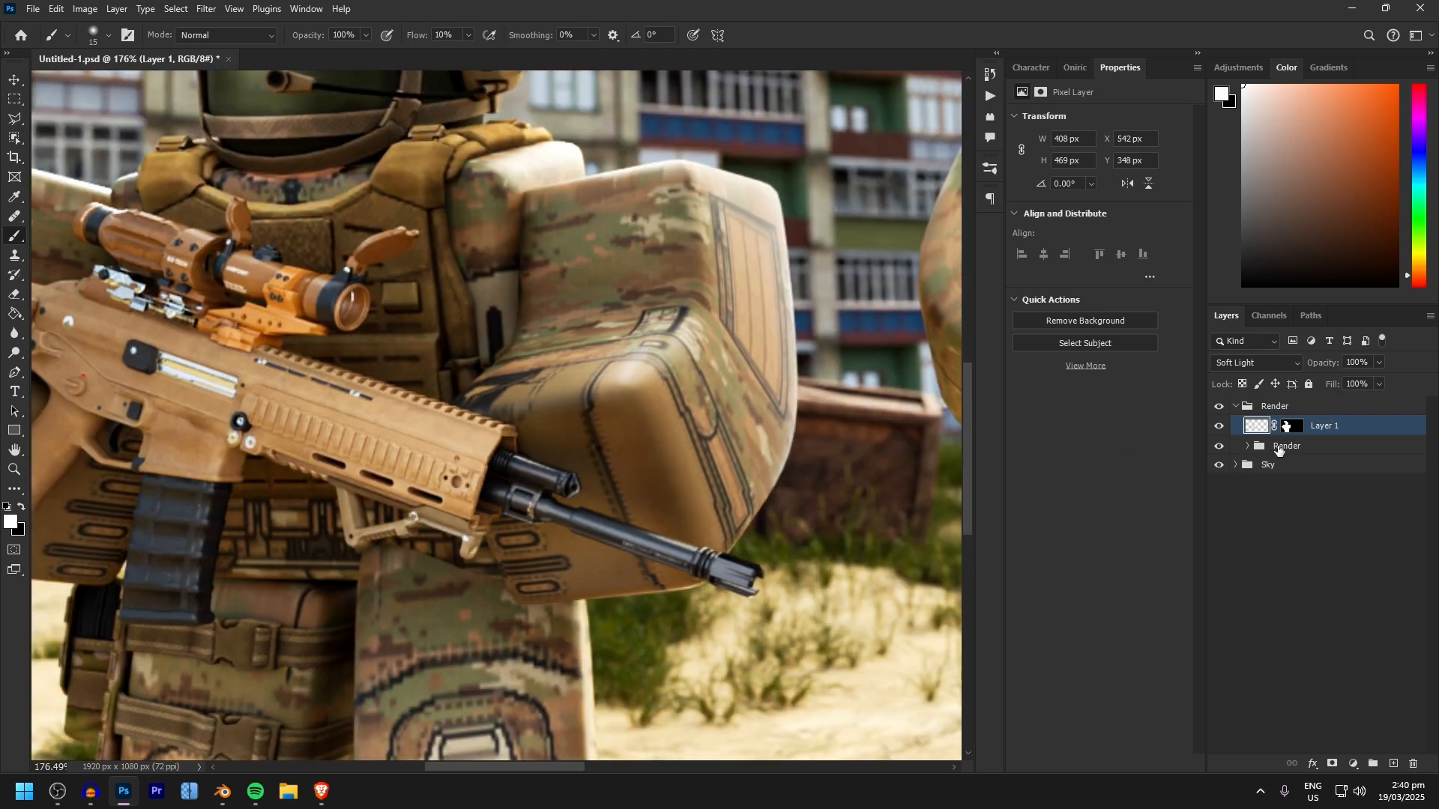
{"action": "scroll", "coordinate": [488, 398], "scroll_direction": "down", "scroll_amount": 4, "text": "alt"}
{"action": "scroll", "coordinate": [420, 412], "scroll_direction": "up", "scroll_amount": 4, "text": "ctrl"}
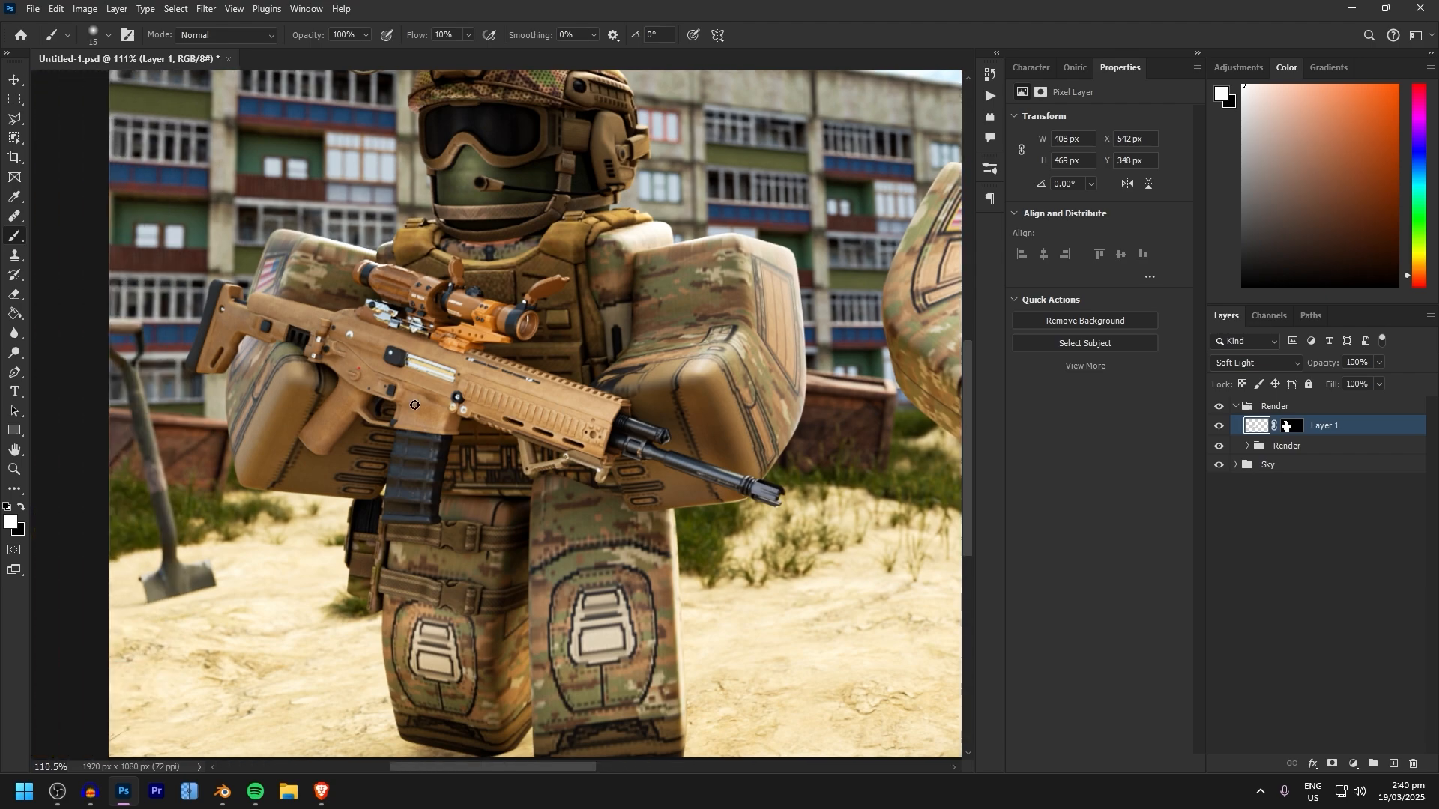
Brush soft white highlights and black shadows around the left soldier's goggles and mask with a 29 px brush at 17% flow
{"action": "scroll", "coordinate": [333, 419], "scroll_direction": "up", "scroll_amount": 8, "text": "alt"}
{"action": "right_click_drag", "start_coordinate": [247, 402], "coordinate": [255, 402], "text": "alt"}
{"action": "scroll", "coordinate": [374, 299], "scroll_direction": "up", "scroll_amount": 4}
{"action": "scroll", "coordinate": [375, 300], "scroll_direction": "up", "scroll_amount": 5, "text": "ctrl"}
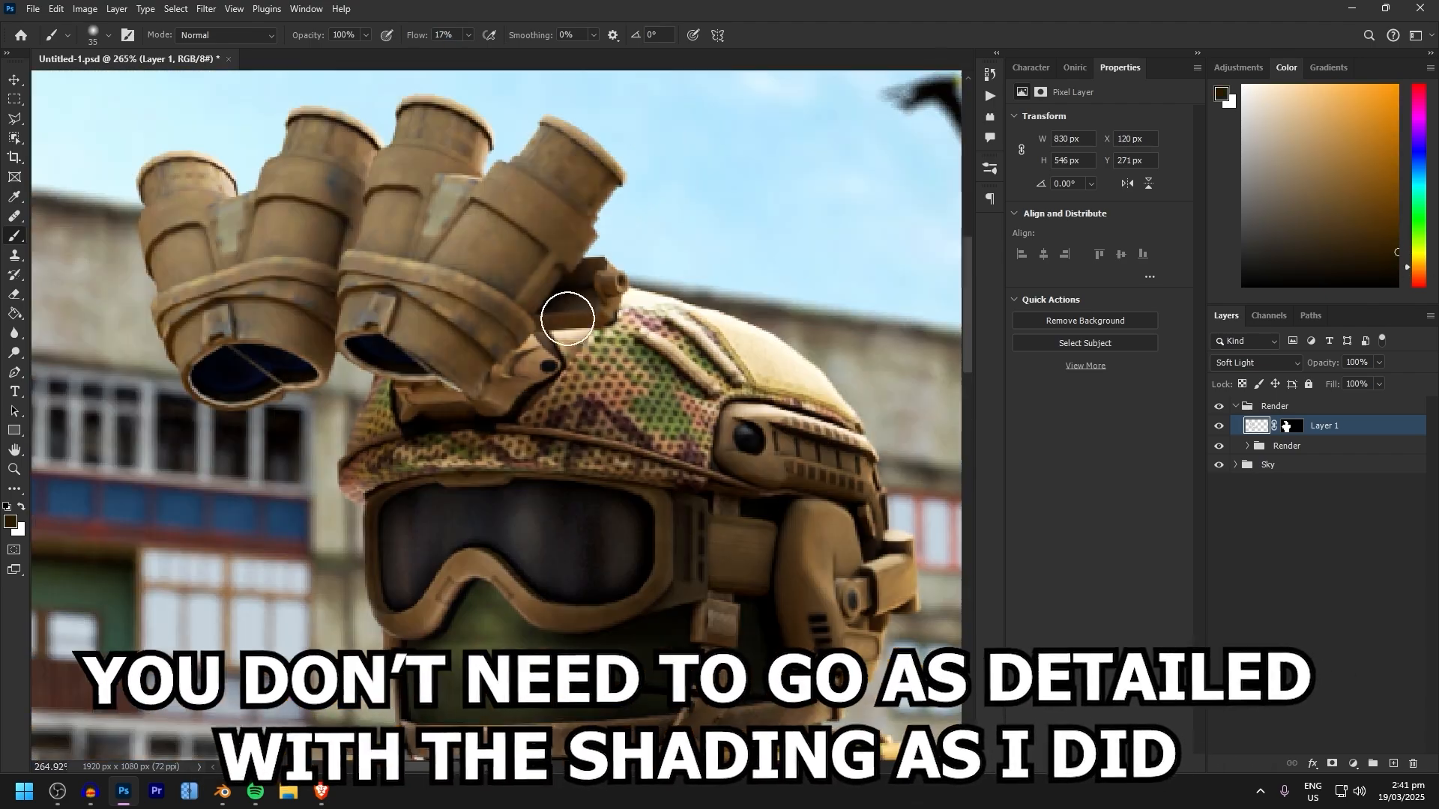
{"action": "key", "text": "d"}
{"action": "key", "text": "x"}
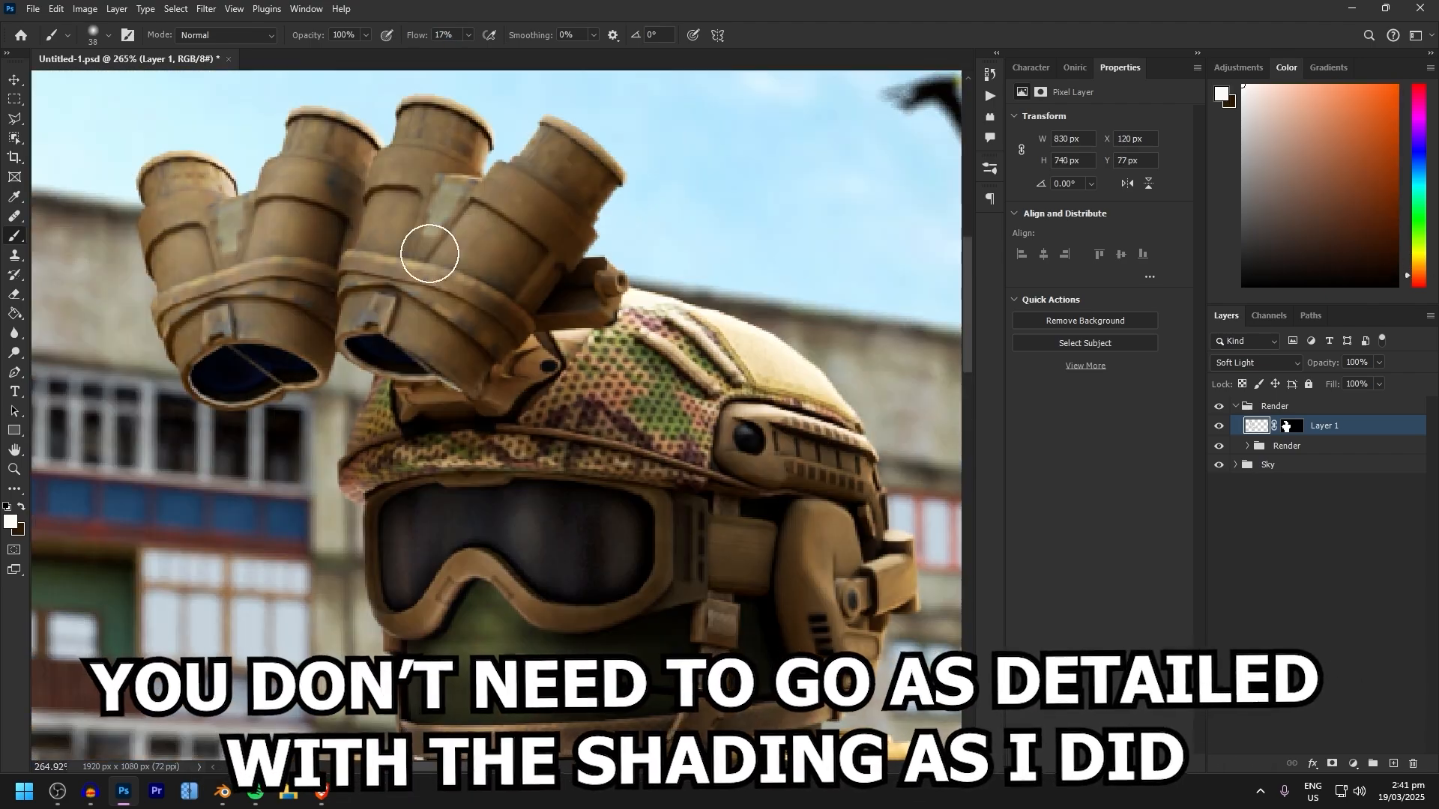
Shade the left soldier's night-vision goggles and helmet with soft black and white strokes, darkening the lens openings
{"action": "left_click_drag", "start_coordinate": [668, 312], "coordinate": [575, 199]}
{"action": "key", "text": "x"}
{"action": "scroll", "coordinate": [572, 411], "scroll_direction": "down", "scroll_amount": 2, "text": "alt"}
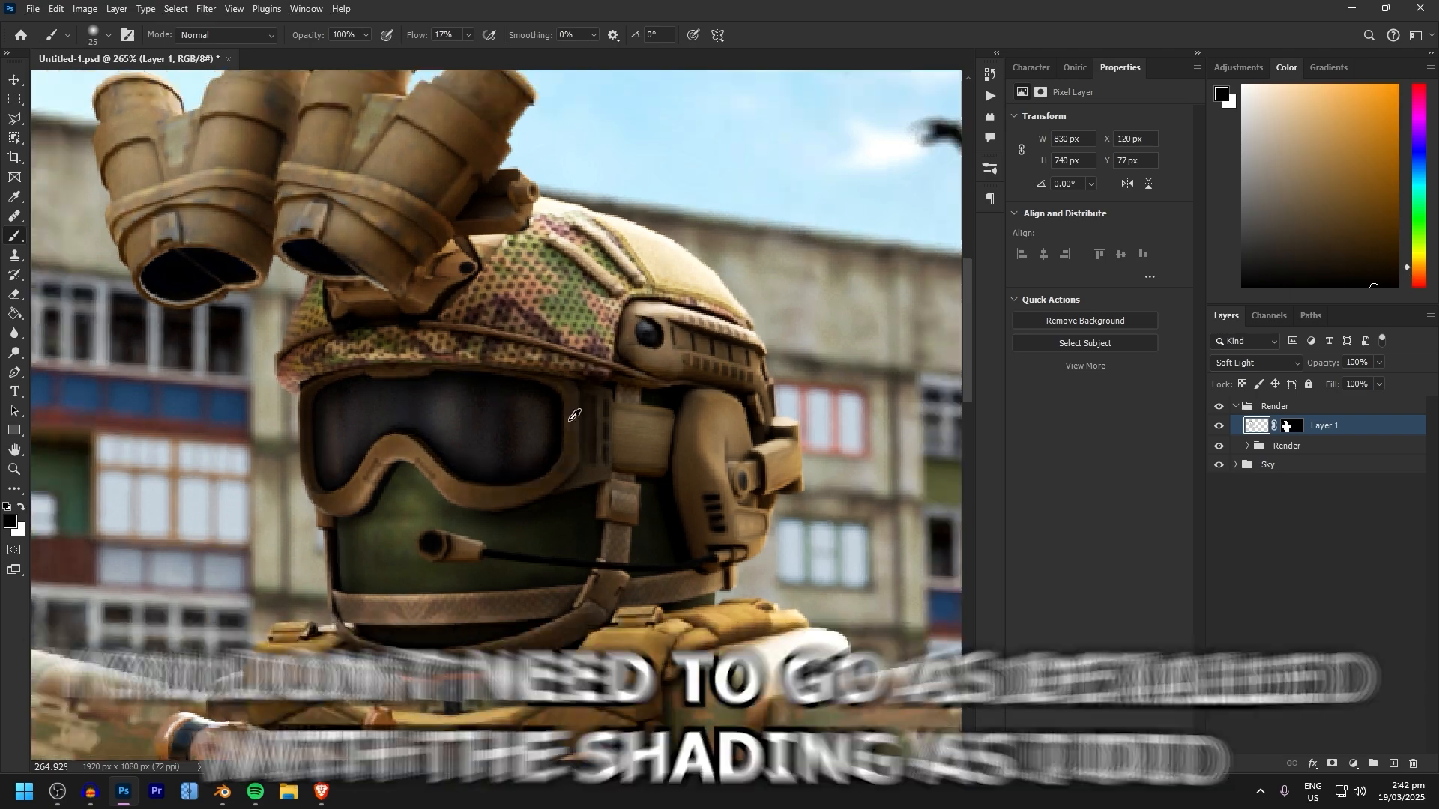
{"action": "key", "text": "x"}
{"action": "right_click_drag", "start_coordinate": [562, 456], "coordinate": [571, 456], "text": "alt"}
{"action": "key", "text": "x"}
{"action": "scroll", "coordinate": [569, 449], "scroll_direction": "up", "scroll_amount": 3, "text": "alt"}
{"action": "key", "text": "x"}
{"action": "scroll", "coordinate": [635, 520], "scroll_direction": "down", "scroll_amount": 5, "text": "alt"}
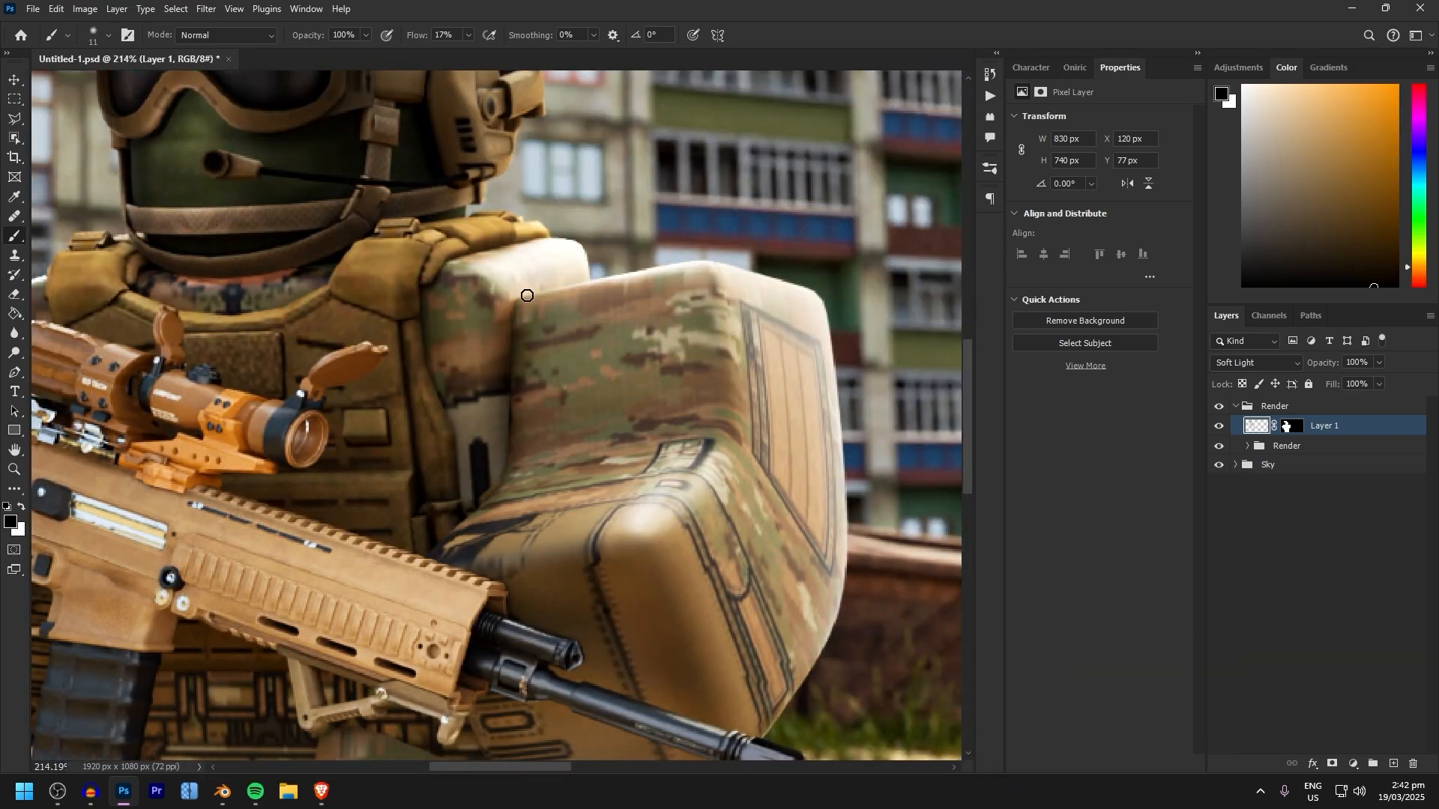
Paint soft highlights and shadows across the left soldier's shoulder, bent arm and vest, alternating black and white
{"action": "scroll", "coordinate": [527, 295], "scroll_direction": "up", "scroll_amount": 4, "text": "alt"}
{"action": "key", "text": "x"}
{"action": "right_click_drag", "start_coordinate": [600, 395], "coordinate": [611, 394], "text": "alt"}
{"action": "scroll", "coordinate": [600, 395], "scroll_direction": "down", "scroll_amount": 4, "text": "alt"}
{"action": "left_click_drag", "start_coordinate": [315, 225], "coordinate": [750, 375]}
{"action": "key", "text": "x"}
{"action": "scroll", "coordinate": [780, 454], "scroll_direction": "up", "scroll_amount": 2, "text": "alt"}
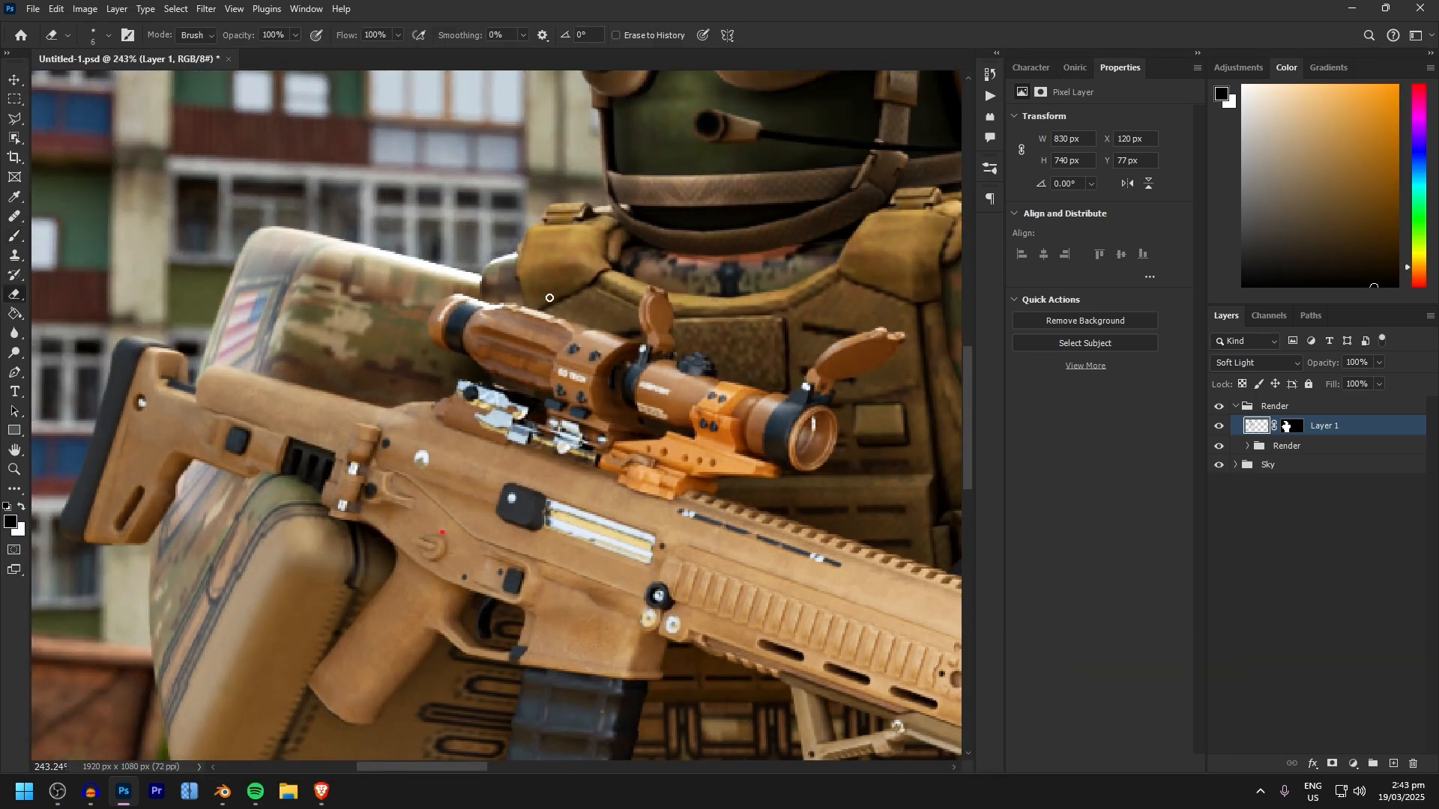
Brush soft shadows over the left soldier's upper legs and belt area beneath the rifle
{"action": "key", "text": "b"}
{"action": "scroll", "coordinate": [604, 269], "scroll_direction": "down", "scroll_amount": 3, "text": "alt"}
{"action": "left_click_drag", "start_coordinate": [604, 480], "coordinate": [636, 195]}
{"action": "key", "text": "x"}
Shade and highlight the left soldier's rifle magazine with a small soft brush, alternating black and white
{"action": "key", "text": "x"}
{"action": "scroll", "coordinate": [492, 349], "scroll_direction": "up", "scroll_amount": 4, "text": "alt"}
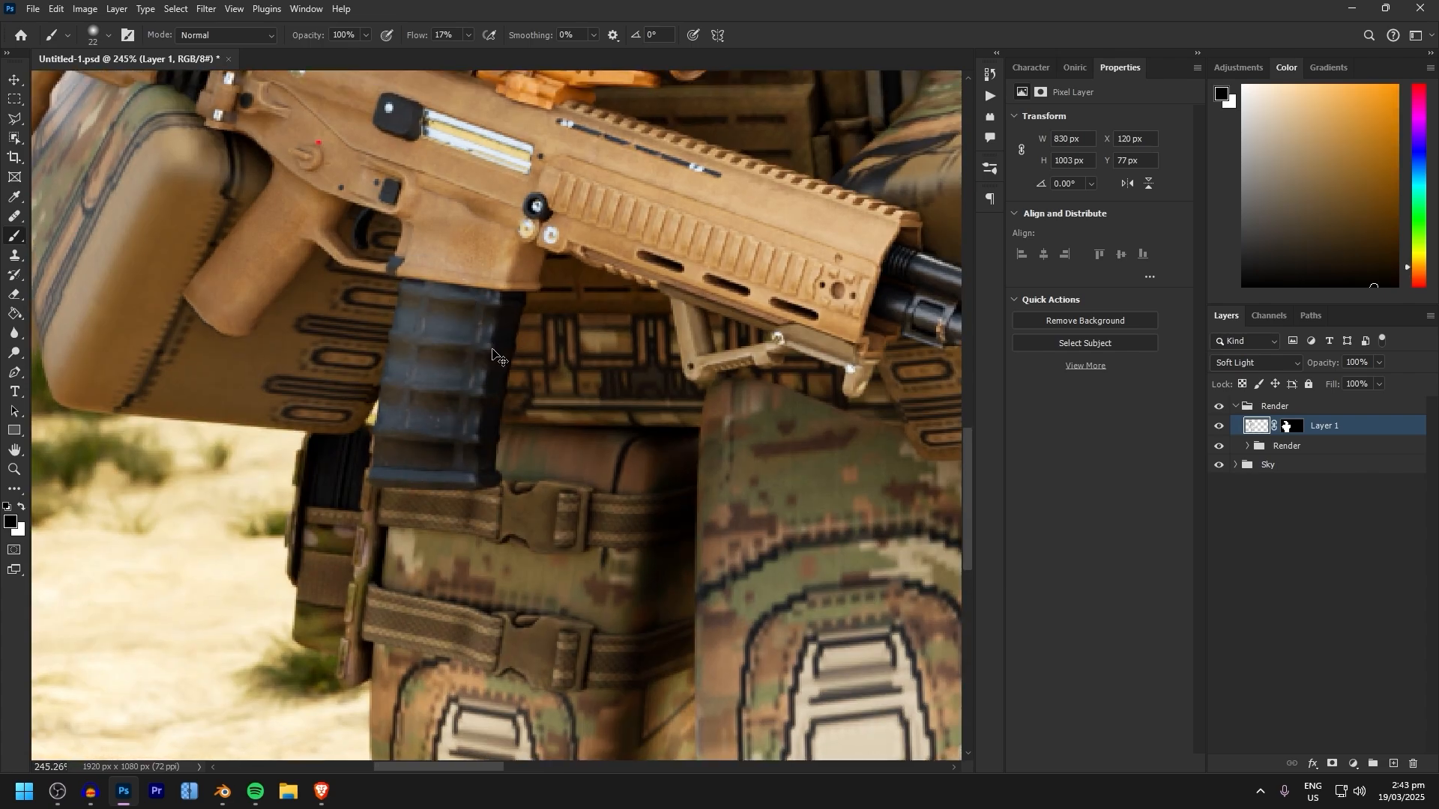
{"action": "right_click_drag", "start_coordinate": [426, 290], "coordinate": [423, 290], "text": "alt"}
{"action": "key", "text": "x"}
{"action": "scroll", "coordinate": [426, 290], "scroll_direction": "down", "scroll_amount": 2, "text": "alt"}
{"action": "left_click_drag", "start_coordinate": [426, 290], "coordinate": [462, 387]}
{"action": "key", "text": "e"}
{"action": "key", "text": "b"}
Add fine shadows and highlights along the left soldier's rifle body with a soft brush of about 10 px
{"action": "key", "text": "x"}
{"action": "scroll", "coordinate": [481, 501], "scroll_direction": "up", "scroll_amount": 3, "text": "alt"}
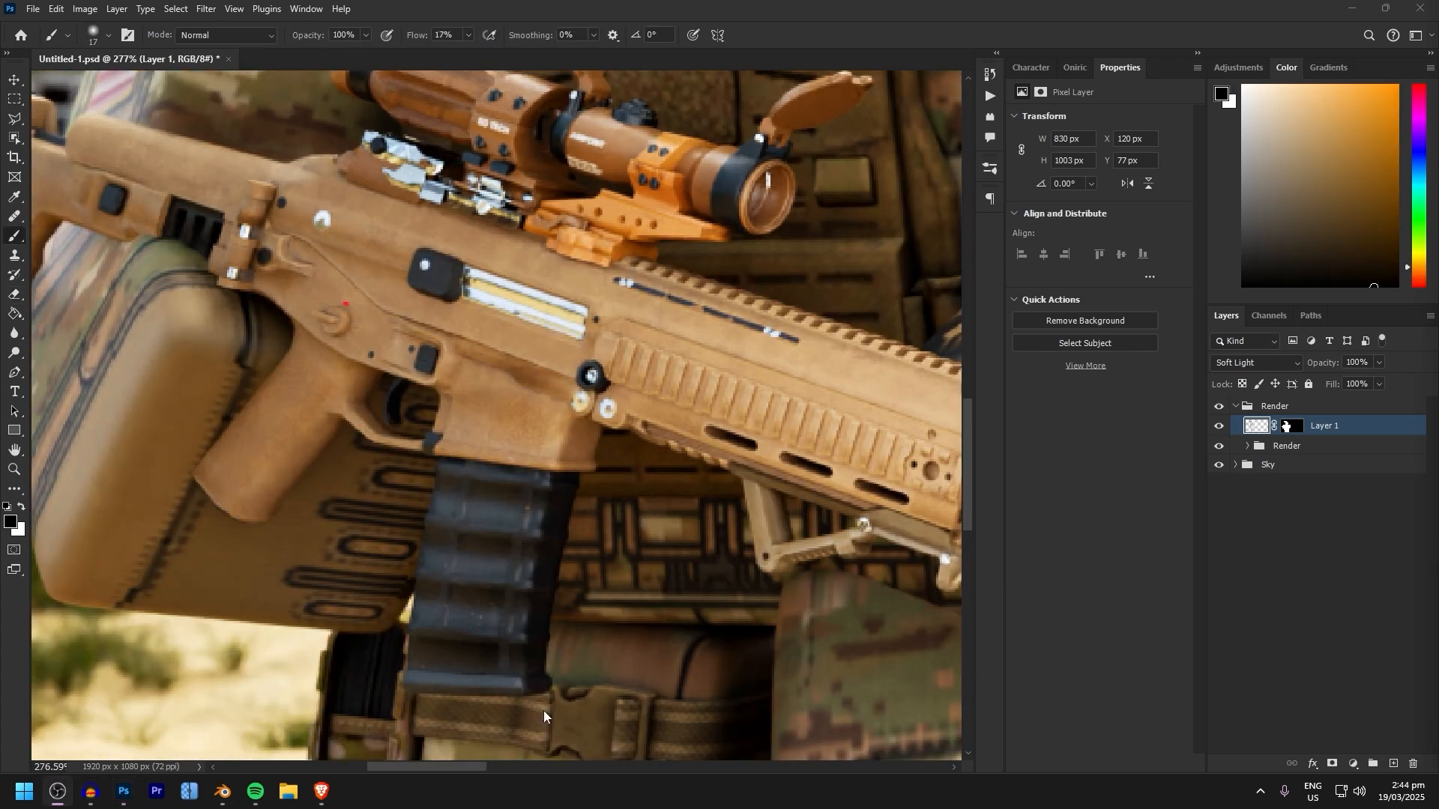
{"action": "scroll", "coordinate": [751, 256], "scroll_direction": "up", "scroll_amount": 5, "text": "alt"}
{"action": "key", "text": "x"}
{"action": "key", "text": "x"}
{"action": "scroll", "coordinate": [604, 215], "scroll_direction": "down", "scroll_amount": 7, "text": "alt"}
{"action": "scroll", "coordinate": [602, 330], "scroll_direction": "down", "scroll_amount": 7, "text": "alt"}
{"action": "key", "text": "x"}
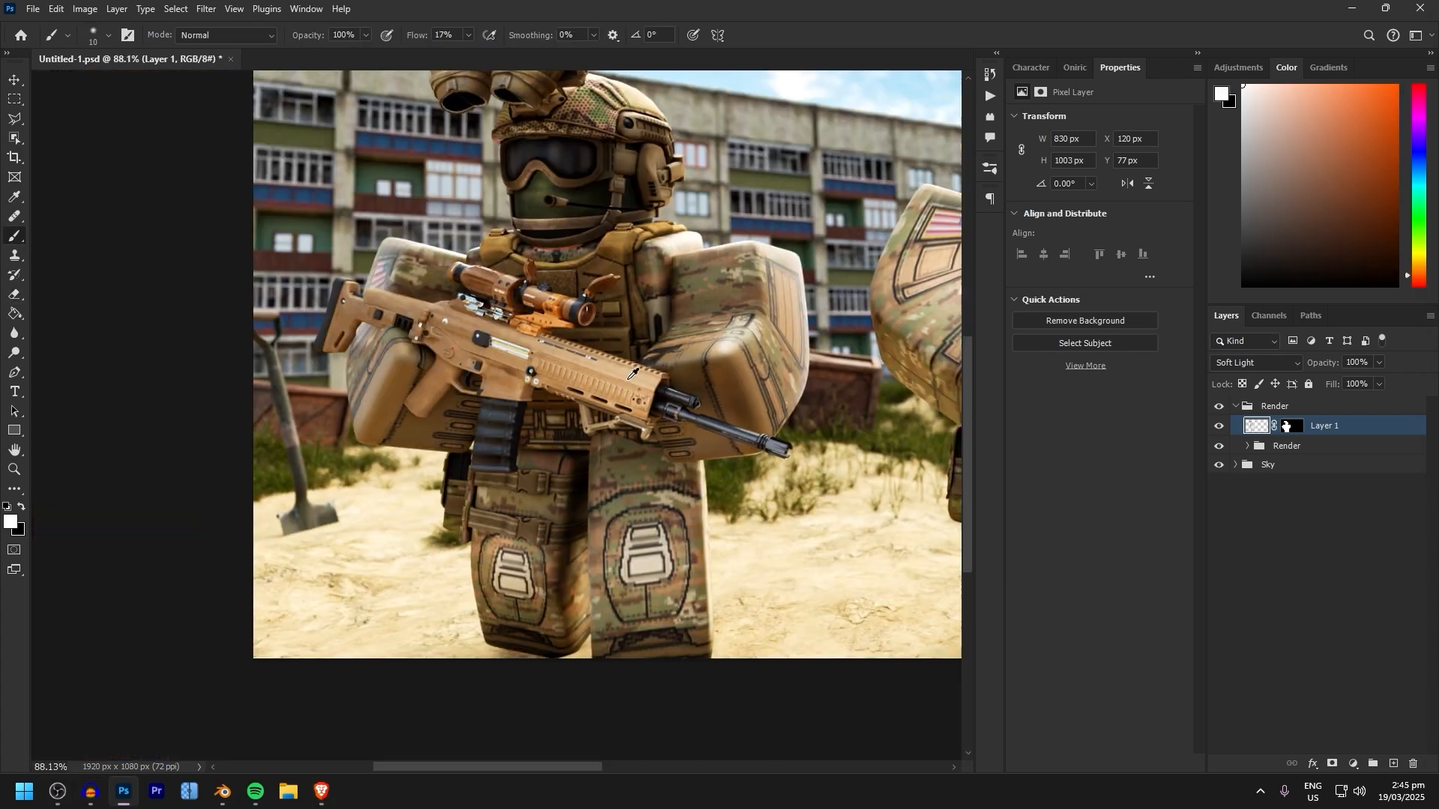
{"action": "key", "text": "x"}
{"action": "scroll", "coordinate": [601, 391], "scroll_direction": "up", "scroll_amount": 11, "text": "alt"}
{"action": "scroll", "coordinate": [396, 330], "scroll_direction": "down", "scroll_amount": 6, "text": "alt"}
{"action": "scroll", "coordinate": [353, 353], "scroll_direction": "up", "scroll_amount": 7, "text": "alt"}
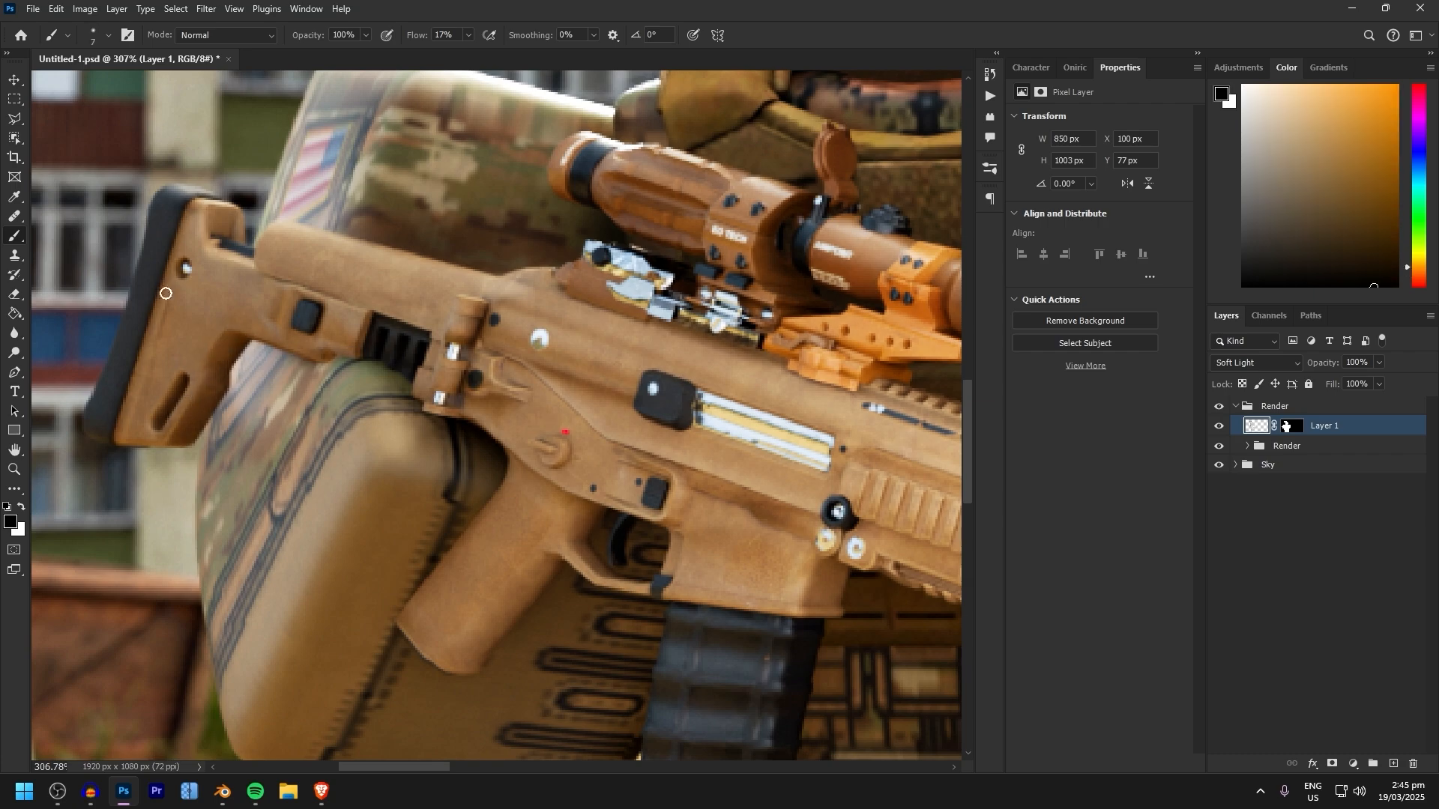
Extend the shading over the left soldier's rifle stock and pistol grip, enlarging the soft brush for the grip
{"action": "scroll", "coordinate": [211, 154], "scroll_direction": "down", "scroll_amount": 3, "text": "alt"}
{"action": "key", "text": "x"}
{"action": "mouse_move", "coordinate": [450, 487]}
{"action": "left_mouse_down"}
{"action": "mouse_move", "coordinate": [385, 498]}
{"action": "mouse_move", "coordinate": [330, 394]}
{"action": "left_mouse_up"}
{"action": "key", "text": "x"}
{"action": "right_click_drag", "start_coordinate": [328, 395], "coordinate": [332, 395], "text": "alt"}
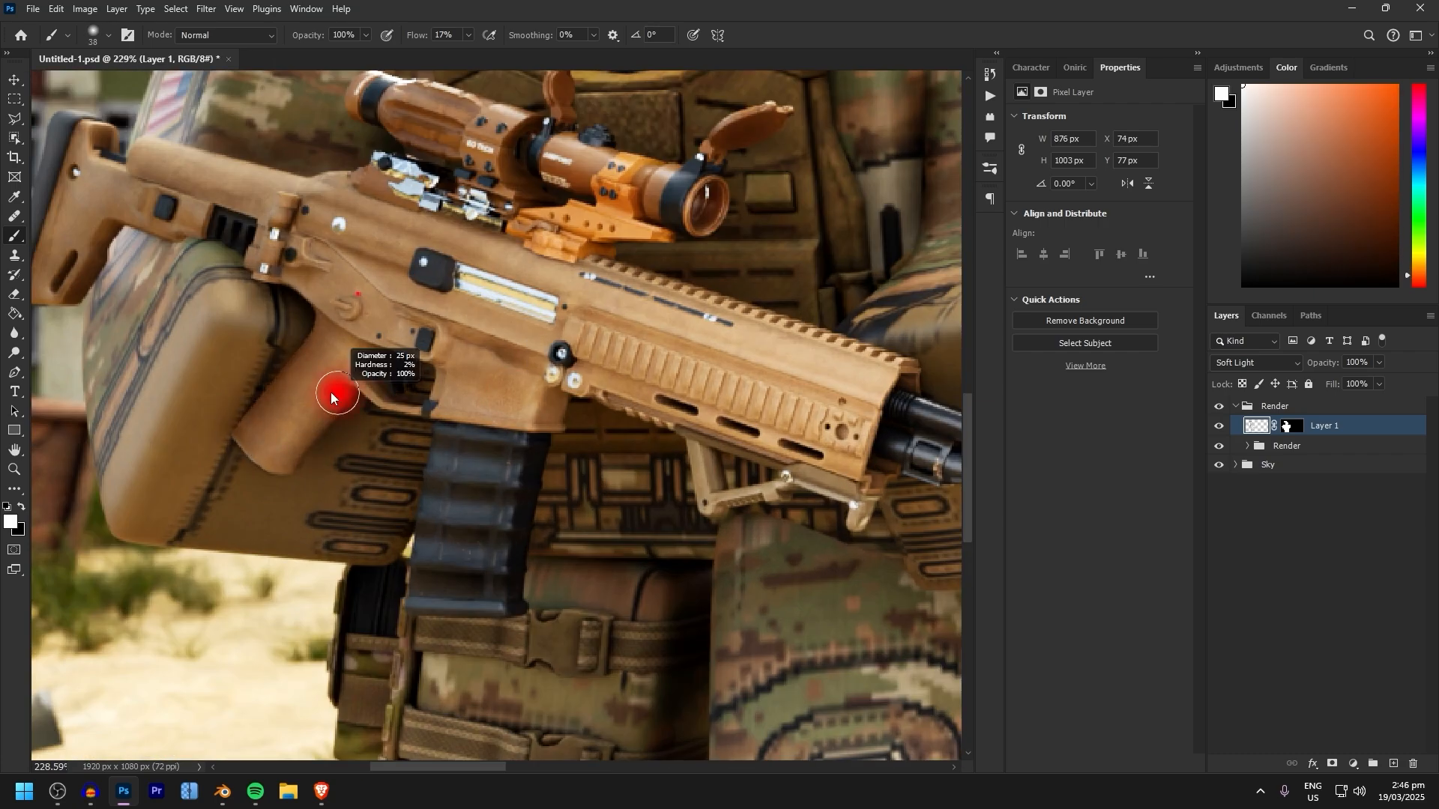
Refine the left soldier's overall light and dark shading, alternating black and white and resizing the soft brush to 22 px
{"action": "scroll", "coordinate": [546, 552], "scroll_direction": "down", "scroll_amount": 2, "text": "alt"}
{"action": "key", "text": "x"}
{"action": "key", "text": "x"}
{"action": "scroll", "coordinate": [663, 255], "scroll_direction": "down", "scroll_amount": 5, "text": "alt"}
{"action": "right_click_drag", "start_coordinate": [745, 659], "coordinate": [803, 658], "text": "alt"}
{"action": "key", "text": "x"}
{"action": "key", "text": "x"}
{"action": "scroll", "coordinate": [604, 473], "scroll_direction": "up", "scroll_amount": 5, "text": "alt"}
{"action": "right_click_drag", "start_coordinate": [645, 517], "coordinate": [584, 517], "text": "alt"}
{"action": "scroll", "coordinate": [592, 483], "scroll_direction": "down", "scroll_amount": 15, "text": "alt"}
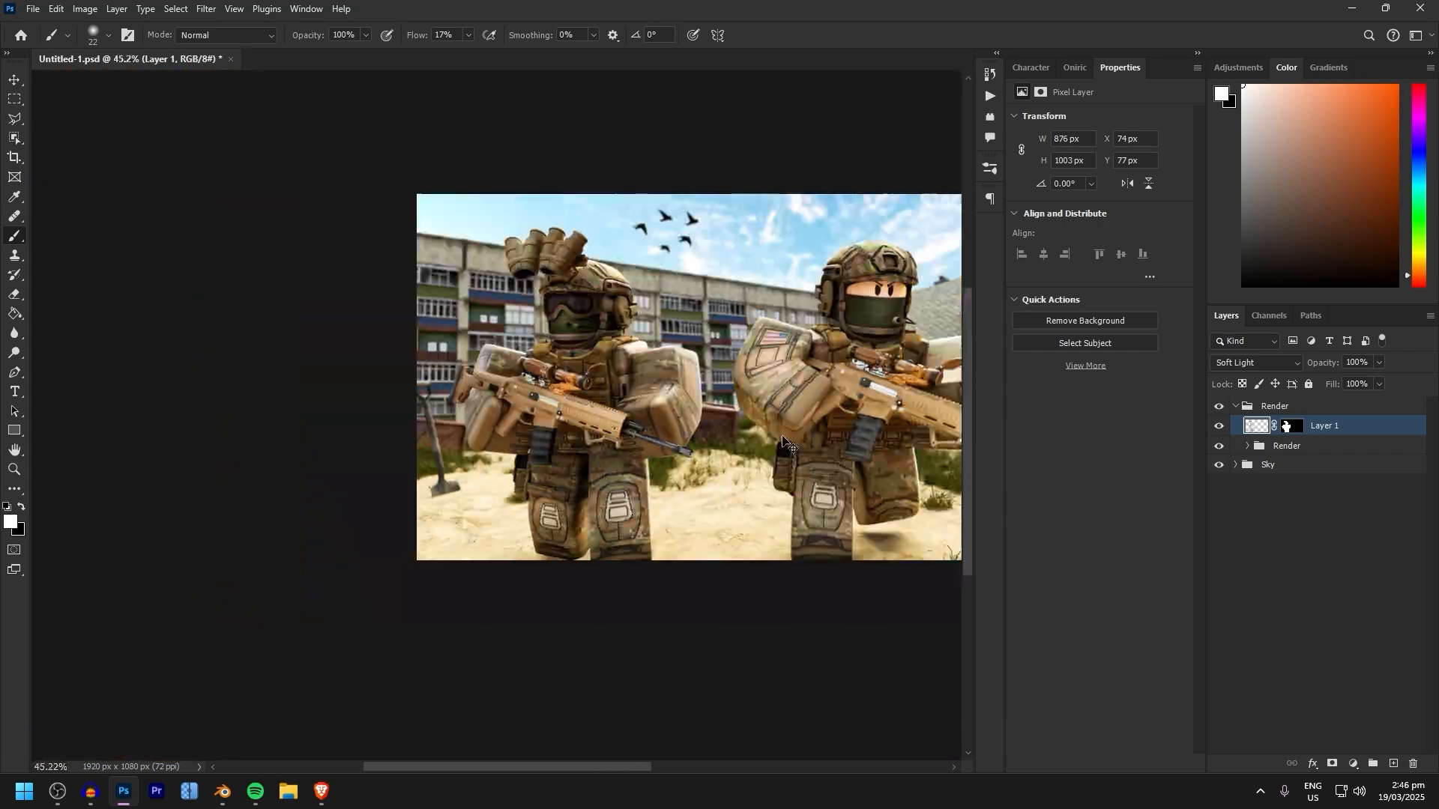
Touch up the white highlights on the left soldier's helmet with a 16 px soft brush
{"action": "scroll", "coordinate": [708, 412], "scroll_direction": "up", "scroll_amount": 16, "text": "alt"}
{"action": "scroll", "coordinate": [638, 495], "scroll_direction": "down", "scroll_amount": 10, "text": "alt"}
{"action": "scroll", "coordinate": [451, 356], "scroll_direction": "up", "scroll_amount": 7, "text": "alt"}
{"action": "scroll", "coordinate": [652, 417], "scroll_direction": "down", "scroll_amount": 9, "text": "alt"}
{"action": "scroll", "coordinate": [767, 259], "scroll_direction": "up", "scroll_amount": 11, "text": "alt"}
{"action": "right_click_drag", "start_coordinate": [794, 379], "coordinate": [771, 379], "text": "alt"}
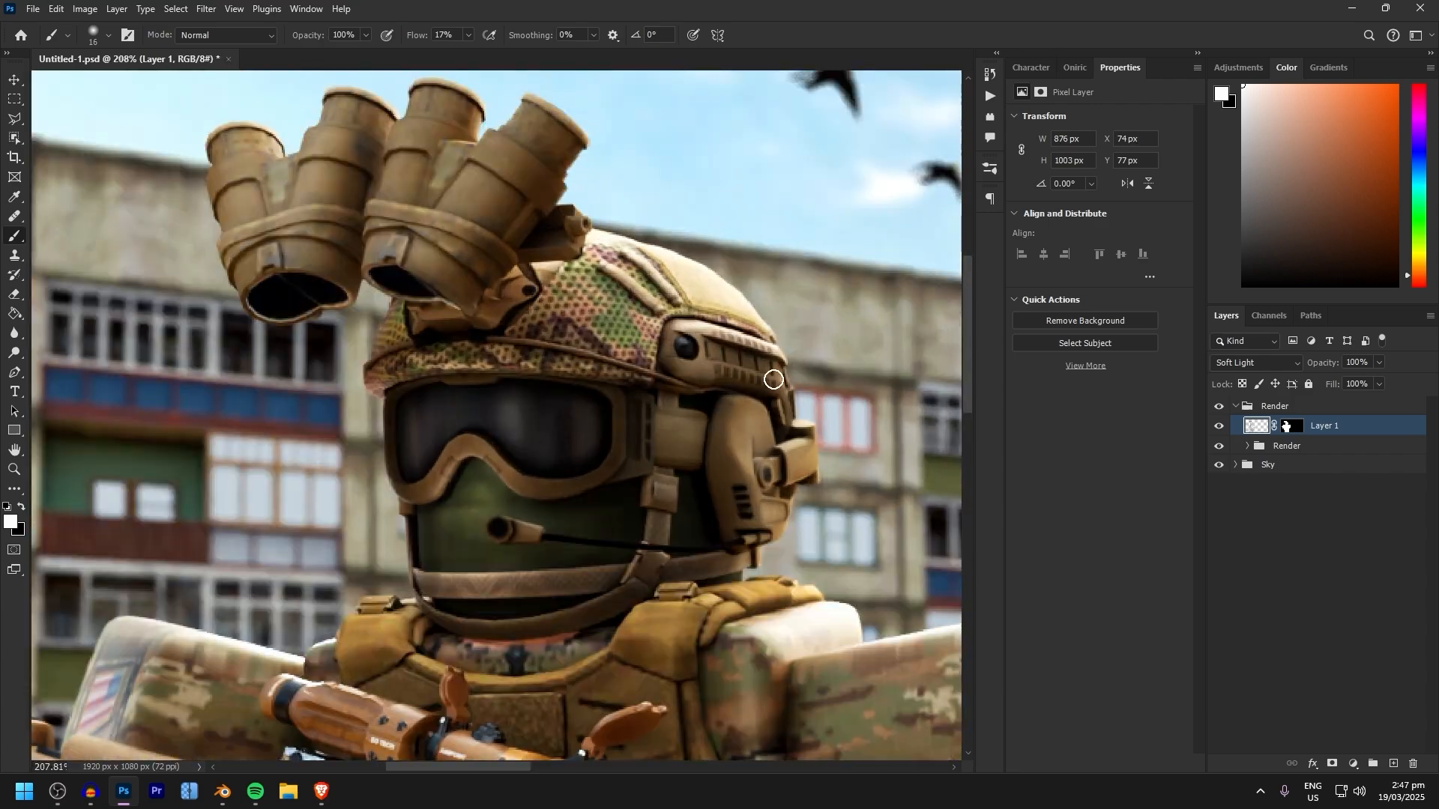
{"action": "scroll", "coordinate": [525, 90], "scroll_direction": "up", "scroll_amount": 3, "text": "alt"}
{"action": "scroll", "coordinate": [246, 305], "scroll_direction": "down", "scroll_amount": 15, "text": "alt"}
{"action": "scroll", "coordinate": [360, 645], "scroll_direction": "up", "scroll_amount": 7, "text": "alt"}
Brush soft black shadows over the left soldier's lower legs and boots with a 64 px brush
{"action": "key", "text": "x"}
{"action": "right_click_drag", "start_coordinate": [592, 665], "coordinate": [619, 665], "text": "alt"}
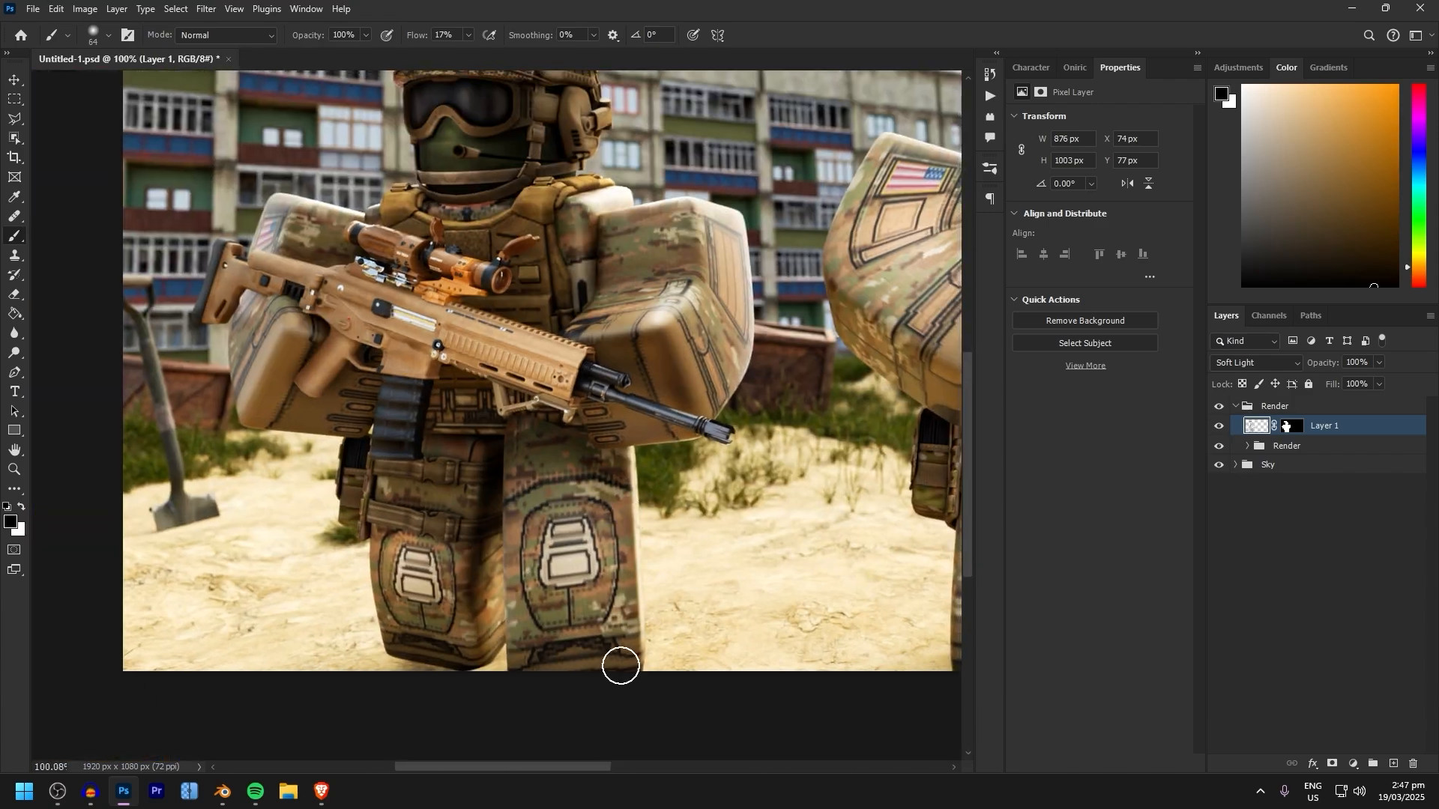
{"action": "key", "text": "x"}
{"action": "scroll", "coordinate": [569, 600], "scroll_direction": "down", "scroll_amount": 3, "text": "alt"}
{"action": "double_click", "coordinate": [1380, 426]}
{"action": "left_click", "coordinate": [1378, 142]}
Deepen the broad shadows around the left soldier's arm and rifle barrel with a 65 px soft black brush
{"action": "key", "text": "b"}
{"action": "key", "text": "x"}
{"action": "scroll", "coordinate": [386, 413], "scroll_direction": "up", "scroll_amount": 6, "text": "alt"}
{"action": "key", "text": "b"}
{"action": "scroll", "coordinate": [323, 474], "scroll_direction": "down", "scroll_amount": 5, "text": "alt"}
{"action": "key", "text": "x"}
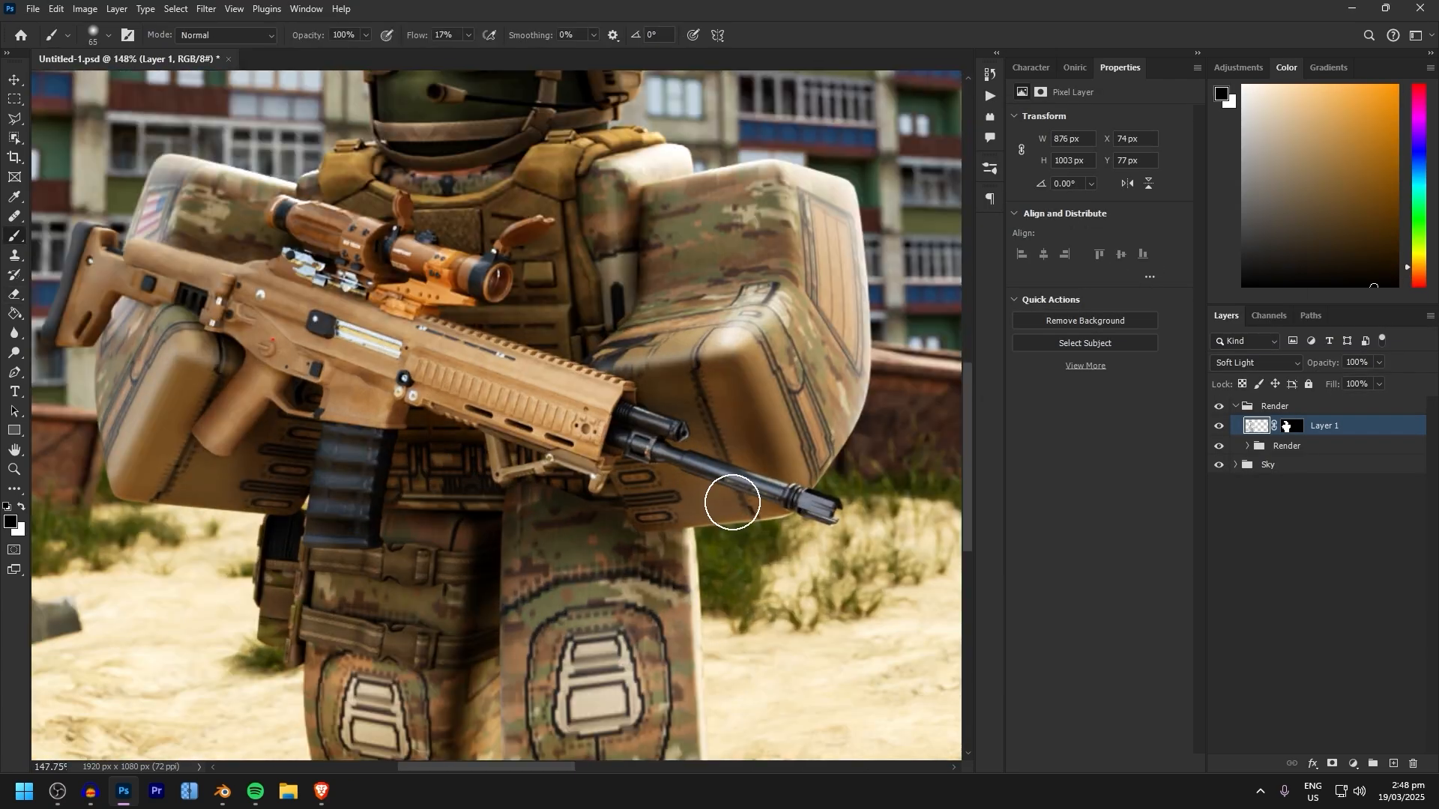
Paint final white highlights on the left soldier's helmet and night-vision mount with a 19 px soft brush
{"action": "scroll", "coordinate": [735, 501], "scroll_direction": "up", "scroll_amount": 4, "text": "alt"}
{"action": "key", "text": "x"}
{"action": "scroll", "coordinate": [600, 479], "scroll_direction": "down", "scroll_amount": 6, "text": "alt"}
{"action": "scroll", "coordinate": [320, 195], "scroll_direction": "up", "scroll_amount": 6, "text": "alt"}
{"action": "right_click_drag", "start_coordinate": [416, 311], "coordinate": [389, 311], "text": "alt"}
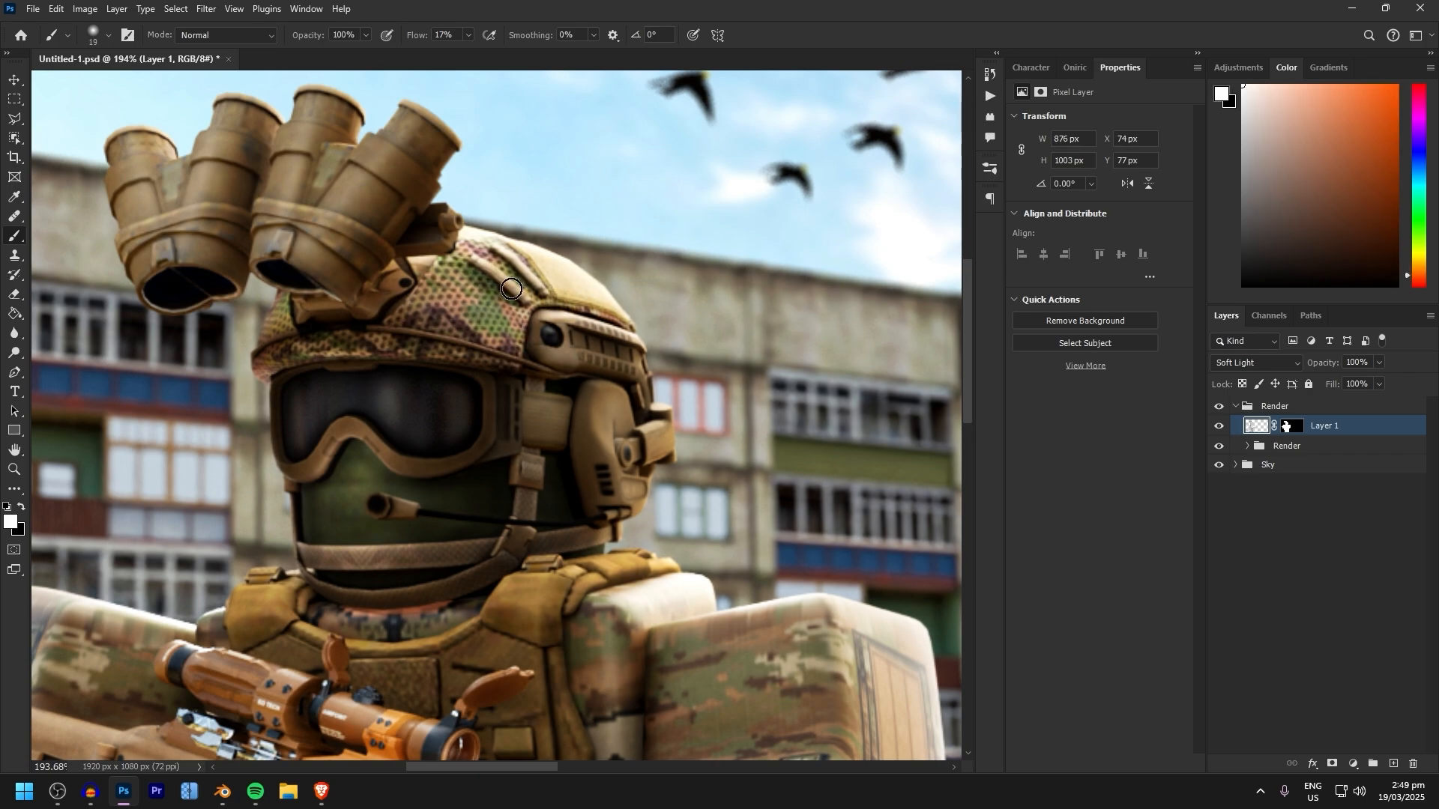
{"action": "key", "text": "x"}
{"action": "scroll", "coordinate": [437, 262], "scroll_direction": "down", "scroll_amount": 6, "text": "alt"}
{"action": "scroll", "coordinate": [331, 222], "scroll_direction": "up", "scroll_amount": 6, "text": "alt"}
{"action": "scroll", "coordinate": [184, 217], "scroll_direction": "down", "scroll_amount": 6, "text": "alt"}
Hide Layer 1 and select the whole right soldier with the Object Selection tool on the render layer
{"action": "left_click", "coordinate": [1248, 445]}
{"action": "left_click", "coordinate": [1218, 426]}
{"action": "left_click", "coordinate": [1341, 571]}
{"action": "key", "text": "w"}
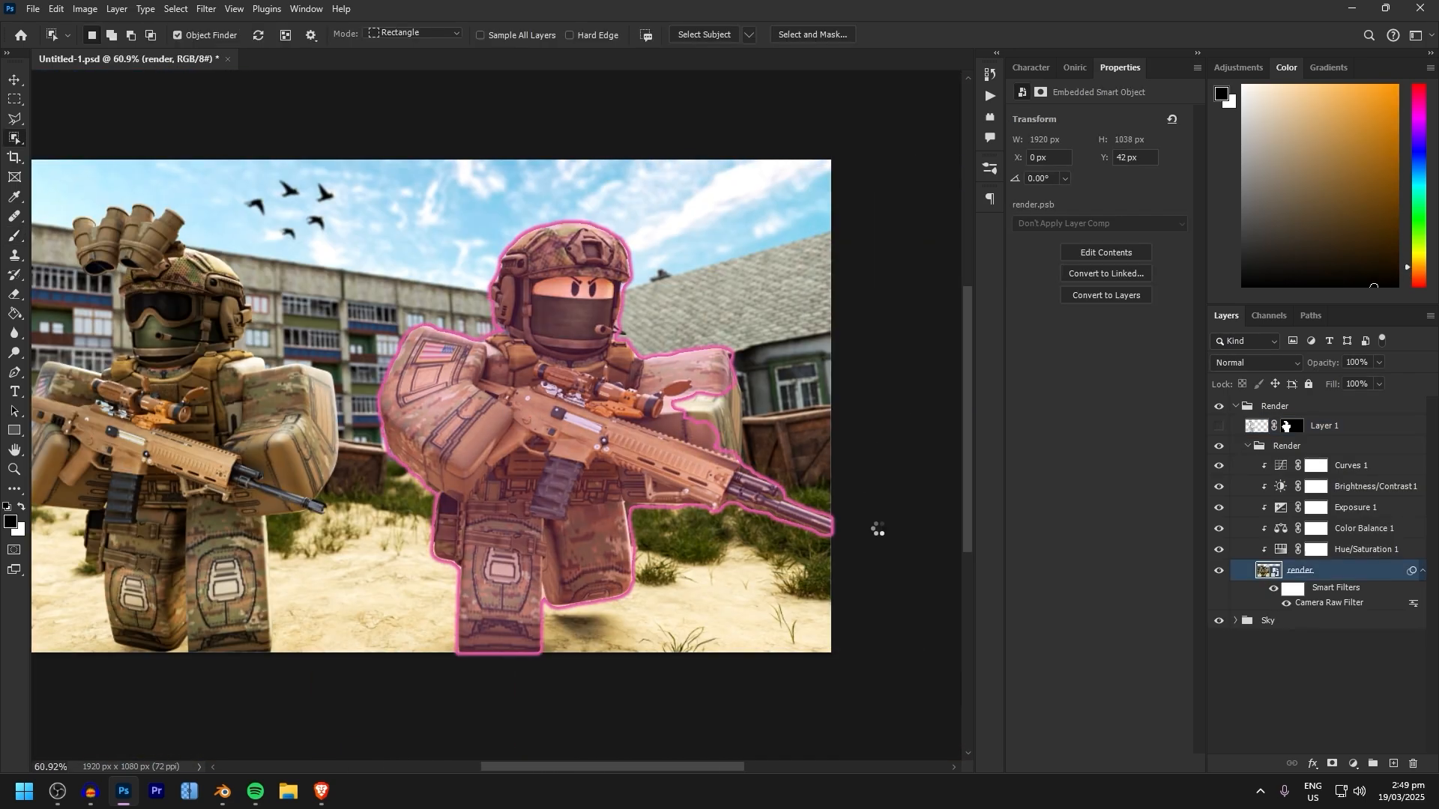
{"action": "left_click", "coordinate": [573, 420]}
{"action": "scroll", "coordinate": [738, 405], "scroll_direction": "up", "scroll_amount": 6, "text": "alt"}
{"action": "scroll", "coordinate": [738, 405], "scroll_direction": "down", "scroll_amount": 2, "text": "alt"}
Add a Soft Light layer above Layer 1, mask it to the selected soldier, and make its pixels active
{"action": "left_click", "coordinate": [1248, 446]}
{"action": "left_click", "coordinate": [1341, 425]}
{"action": "left_click", "coordinate": [1393, 763]}
{"action": "left_click", "coordinate": [1332, 764]}
{"action": "left_click", "coordinate": [1257, 425]}
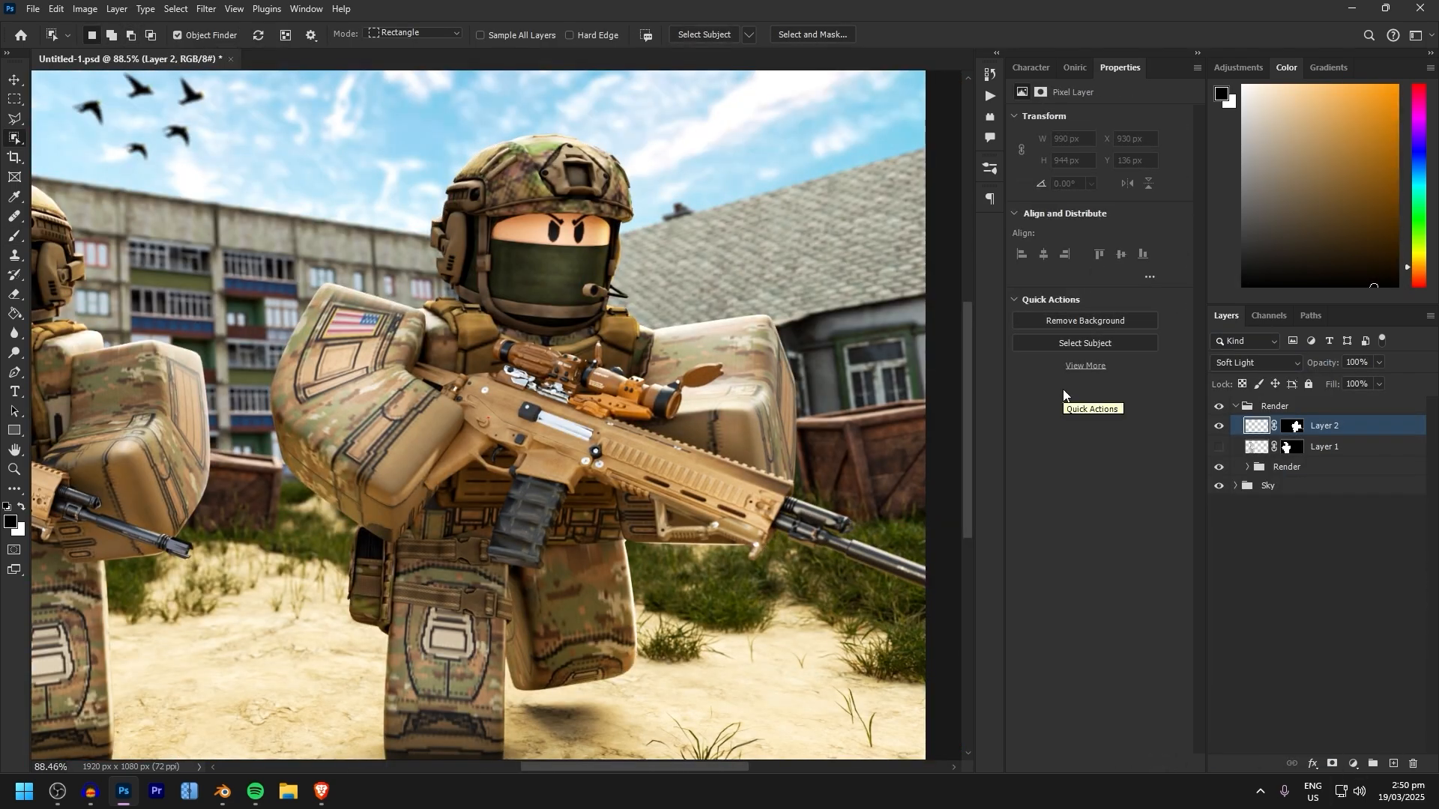
Brush soft shading onto the right soldier's exposed face, choose a dark brown foreground colour, and switch to the Eraser
{"action": "key", "text": "b"}
{"action": "scroll", "coordinate": [568, 219], "scroll_direction": "up", "scroll_amount": 6, "text": "alt"}
{"action": "scroll", "coordinate": [568, 225], "scroll_direction": "up", "scroll_amount": 1, "text": "alt"}
{"action": "left_click_drag", "start_coordinate": [505, 257], "coordinate": [620, 315]}
{"action": "left_click", "coordinate": [620, 315], "text": "alt"}
{"action": "left_click", "coordinate": [1394, 248]}
{"action": "key", "text": "e"}
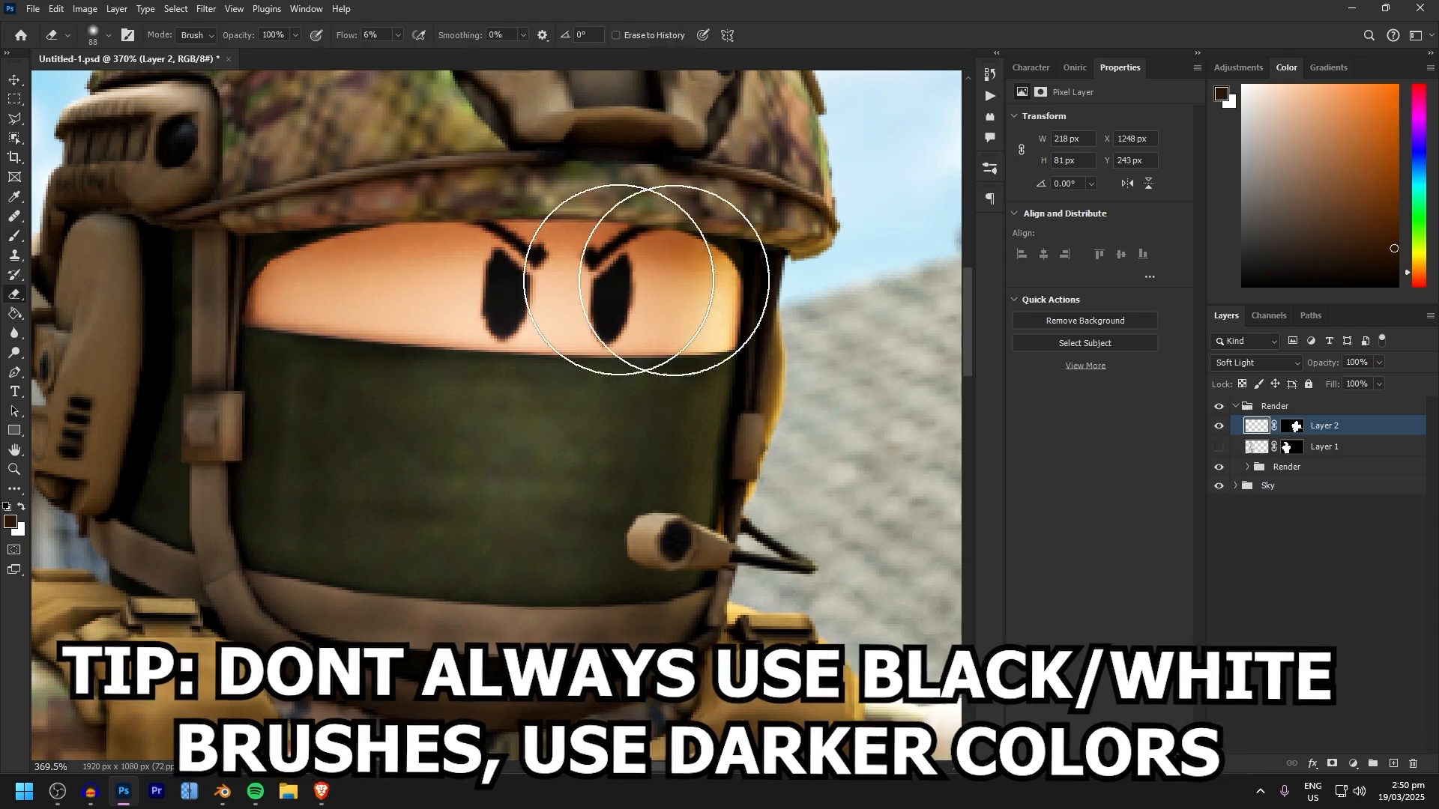
Paint soft dark-brown shading along the edges of the right soldier's exposed face
{"action": "key", "text": "b"}
{"action": "left_click_drag", "start_coordinate": [332, 318], "coordinate": [514, 337]}
{"action": "scroll", "coordinate": [514, 337], "scroll_direction": "down", "scroll_amount": 1, "text": "alt"}
{"action": "scroll", "coordinate": [540, 324], "scroll_direction": "up", "scroll_amount": 1, "text": "alt"}
{"action": "left_click", "coordinate": [668, 347], "text": "alt"}
Shrink the soft black brush to 11 px and smaller for fine shading around the right soldier's eyes and eyebrows
{"action": "key", "text": "bracketleft"}
{"action": "key", "text": "bracketleft"}
{"action": "key", "text": "bracketleft"}
{"action": "scroll", "coordinate": [539, 325], "scroll_direction": "up", "scroll_amount": 3, "text": "alt"}
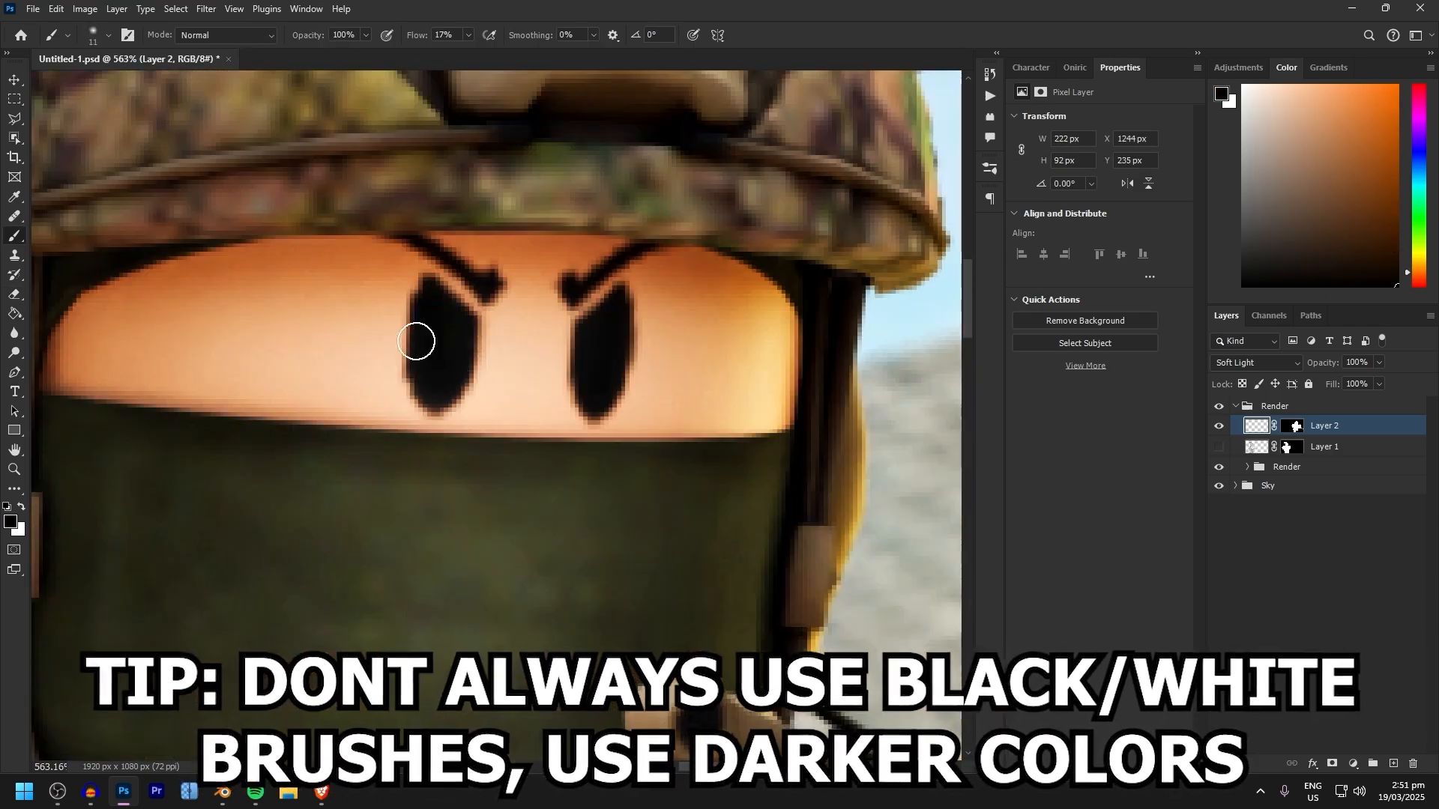
{"action": "key", "text": "bracketleft"}
{"action": "key", "text": "bracketleft"}
{"action": "key", "text": "bracketleft"}
Enlarge the brush and shade the front of the right soldier's helmet above the face opening
{"action": "scroll", "coordinate": [373, 357], "scroll_direction": "down", "scroll_amount": 4, "text": "alt"}
{"action": "key", "text": "bracketright"}
{"action": "key", "text": "bracketright"}
{"action": "key", "text": "bracketright"}
{"action": "key", "text": "bracketright"}
{"action": "key", "text": "bracketright"}
{"action": "key", "text": "bracketright"}
{"action": "key", "text": "bracketright"}
{"action": "left_click_drag", "start_coordinate": [636, 288], "coordinate": [480, 75]}
Switch the brush colour, enlarge the tip, and paint soft light and shadow around the right soldier's helmet mount
{"action": "scroll", "coordinate": [570, 225], "scroll_direction": "down", "scroll_amount": 1, "text": "alt"}
{"action": "key", "text": "x"}
{"action": "key", "text": "bracketright"}
{"action": "key", "text": "bracketright"}
{"action": "key", "text": "bracketright"}
{"action": "key", "text": "bracketright"}
{"action": "key", "text": "bracketright"}
{"action": "key", "text": "bracketright"}
{"action": "key", "text": "bracketright"}
{"action": "key", "text": "bracketright"}
{"action": "left_click_drag", "start_coordinate": [570, 323], "coordinate": [610, 360]}
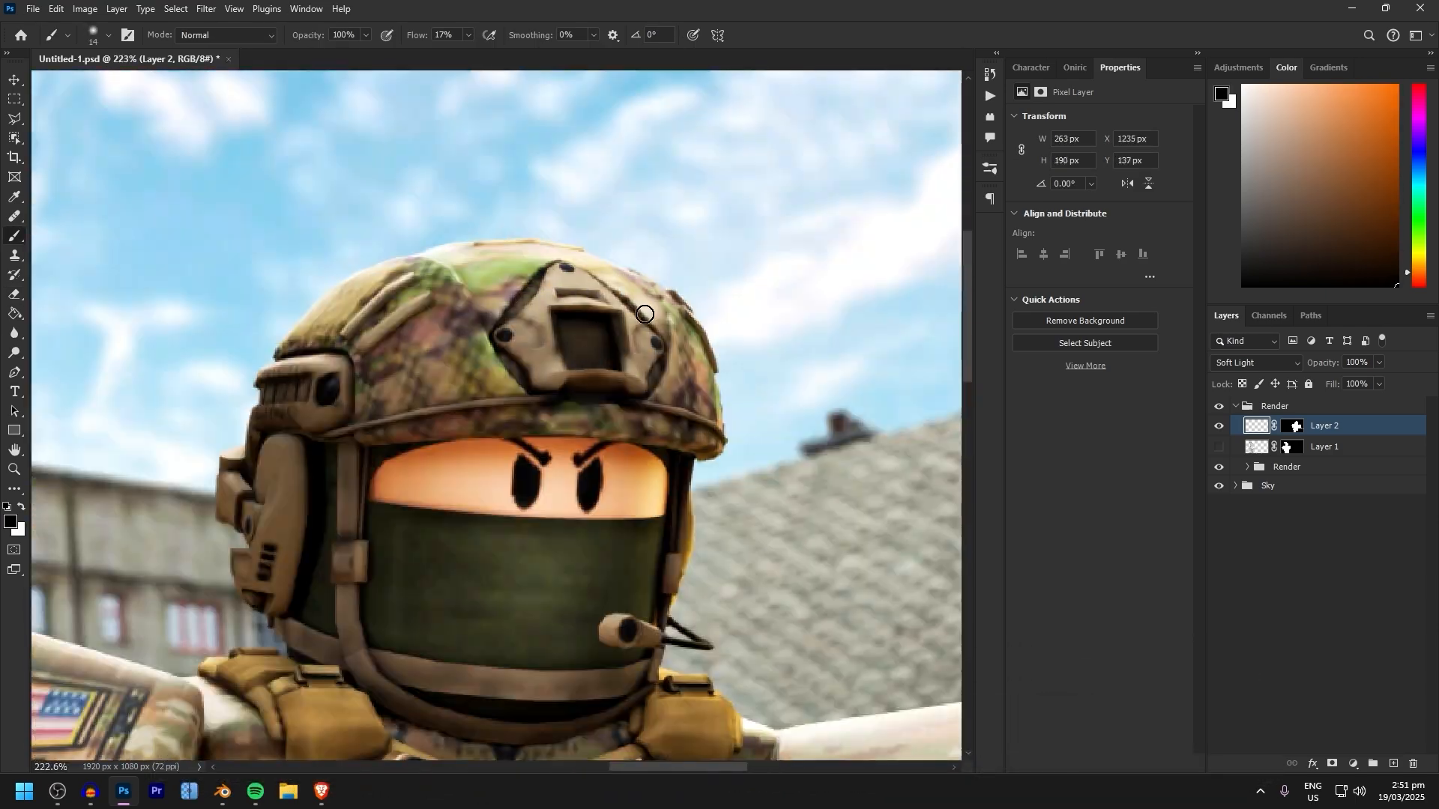
Show Layer 1 again and return to Layer 2 for the right soldier's shading
{"action": "left_click", "coordinate": [1218, 447]}
{"action": "left_click", "coordinate": [1324, 447]}
{"action": "scroll", "coordinate": [495, 374], "scroll_direction": "down", "scroll_amount": 2, "text": "alt"}
{"action": "left_click", "coordinate": [1324, 426]}
Paint highlights and shadows along the side rail and crown of the right soldier's helmet with a 12 px soft brush
{"action": "scroll", "coordinate": [296, 404], "scroll_direction": "up", "scroll_amount": 4, "text": "alt"}
{"action": "key", "text": "x"}
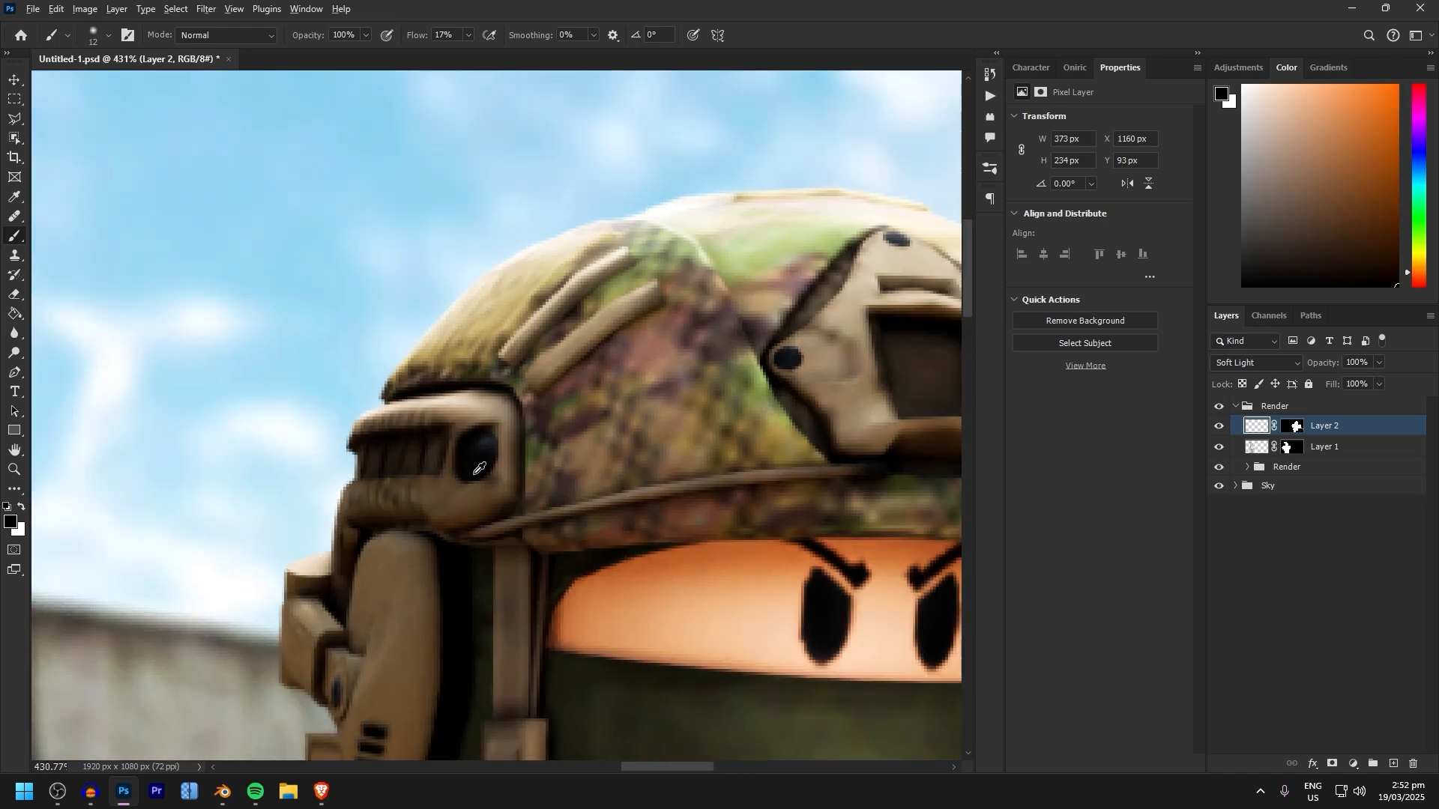
{"action": "key", "text": "x"}
{"action": "left_click_drag", "start_coordinate": [382, 373], "coordinate": [508, 272]}
{"action": "key", "text": "x"}
{"action": "scroll", "coordinate": [501, 351], "scroll_direction": "down", "scroll_amount": 2, "text": "alt"}
Enlarge the soft brush to 40 px and brush light and shadow over the right soldier's shoulders and vest straps
{"action": "scroll", "coordinate": [450, 353], "scroll_direction": "down", "scroll_amount": 3}
{"action": "key", "text": "bracketright"}
{"action": "key", "text": "bracketright"}
{"action": "key", "text": "bracketright"}
{"action": "key", "text": "bracketright"}
{"action": "key", "text": "bracketright"}
{"action": "key", "text": "bracketright"}
{"action": "key", "text": "bracketright"}
{"action": "key", "text": "bracketright"}
{"action": "key", "text": "bracketright"}
{"action": "key", "text": "bracketright"}
{"action": "scroll", "coordinate": [524, 352], "scroll_direction": "down", "scroll_amount": 2, "text": "alt"}
{"action": "key", "text": "bracketright"}
{"action": "key", "text": "bracketright"}
{"action": "key", "text": "bracketright"}
{"action": "key", "text": "bracketright"}
{"action": "key", "text": "bracketright"}
{"action": "key", "text": "bracketright"}
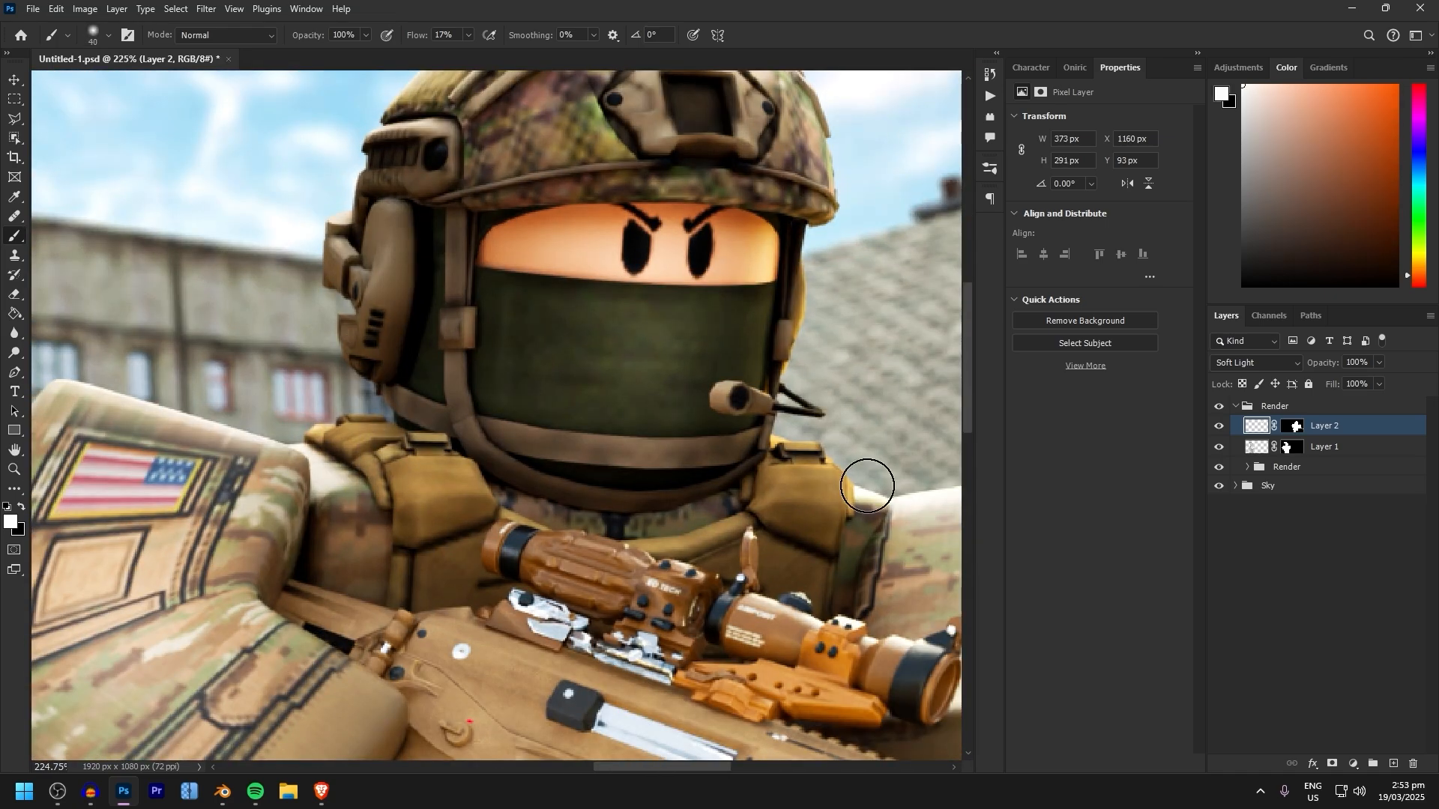
Shade the right soldier's arm, legs and hip pouch on Layer 2, reducing the soft black brush to 21 px
{"action": "scroll", "coordinate": [870, 485], "scroll_direction": "down", "scroll_amount": 2, "text": "alt"}
{"action": "key", "text": "x"}
{"action": "key", "text": "x"}
Brush fine shading over the receiver and magazine of the right soldier's rifle with a 13 px soft brush
{"action": "scroll", "coordinate": [495, 555], "scroll_direction": "down", "scroll_amount": 3}
{"action": "left_click_drag", "start_coordinate": [598, 296], "coordinate": [619, 509]}
{"action": "key", "text": "x"}
{"action": "left_click_drag", "start_coordinate": [248, 330], "coordinate": [554, 398]}
{"action": "scroll", "coordinate": [449, 375], "scroll_direction": "up", "scroll_amount": 2, "text": "alt"}
{"action": "right_click_drag", "start_coordinate": [449, 375], "coordinate": [440, 375], "text": "alt"}
{"action": "left_click_drag", "start_coordinate": [389, 330], "coordinate": [449, 405]}
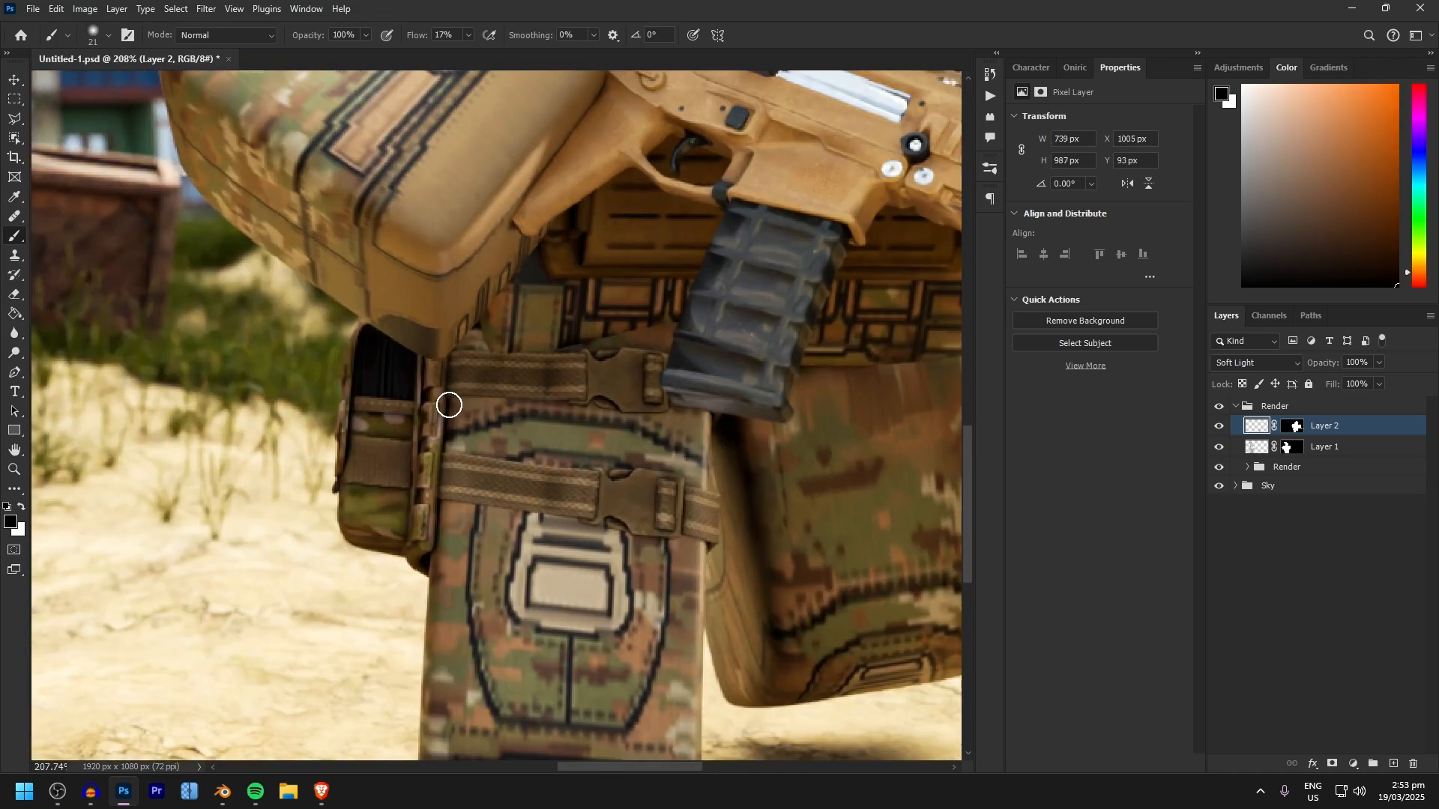
{"action": "scroll", "coordinate": [484, 330], "scroll_direction": "down", "scroll_amount": 5, "text": "alt"}
{"action": "scroll", "coordinate": [648, 368], "scroll_direction": "up", "scroll_amount": 5, "text": "alt"}
{"action": "scroll", "coordinate": [645, 360], "scroll_direction": "up", "scroll_amount": 1, "text": "alt"}
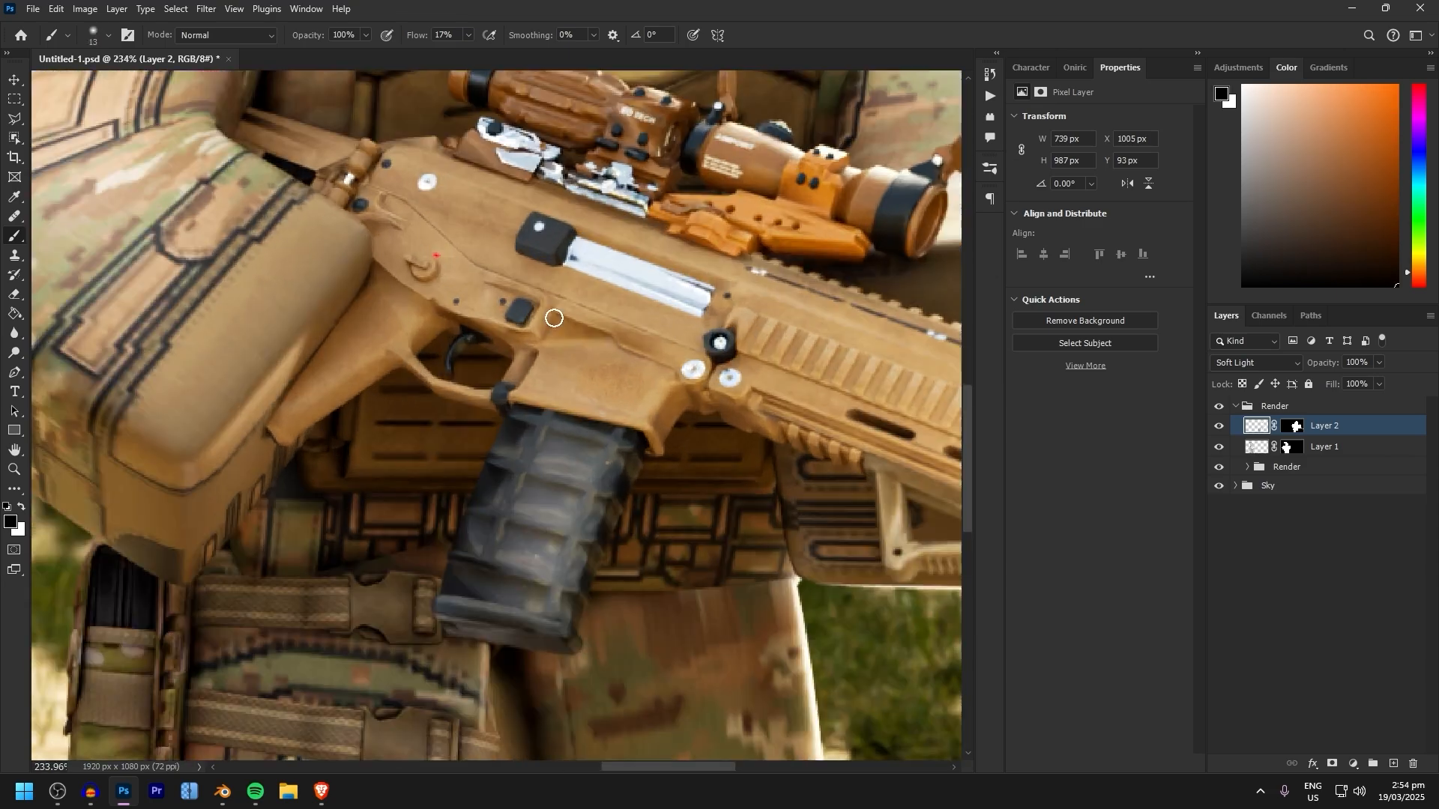
{"action": "left_click_drag", "start_coordinate": [552, 318], "coordinate": [680, 470]}
{"action": "right_click_drag", "start_coordinate": [385, 295], "coordinate": [403, 295], "text": "alt"}
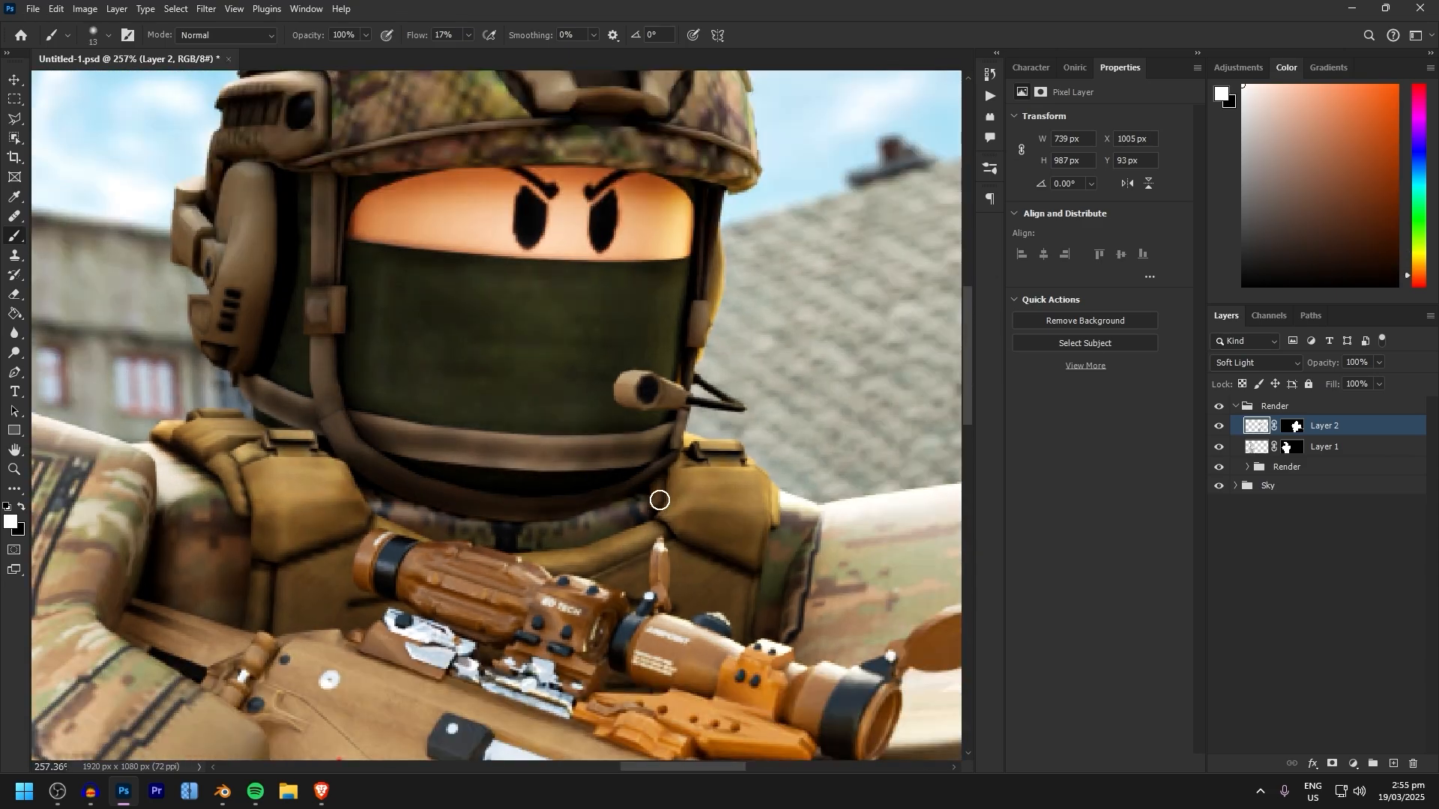
Enlarge the soft brush to 78 px and brush broad shading over the right soldier's bent arm beside the rifle stock
{"action": "scroll", "coordinate": [660, 499], "scroll_direction": "down", "scroll_amount": 3, "text": "alt"}
{"action": "key", "text": "x"}
{"action": "left_click_drag", "start_coordinate": [420, 524], "coordinate": [481, 610]}
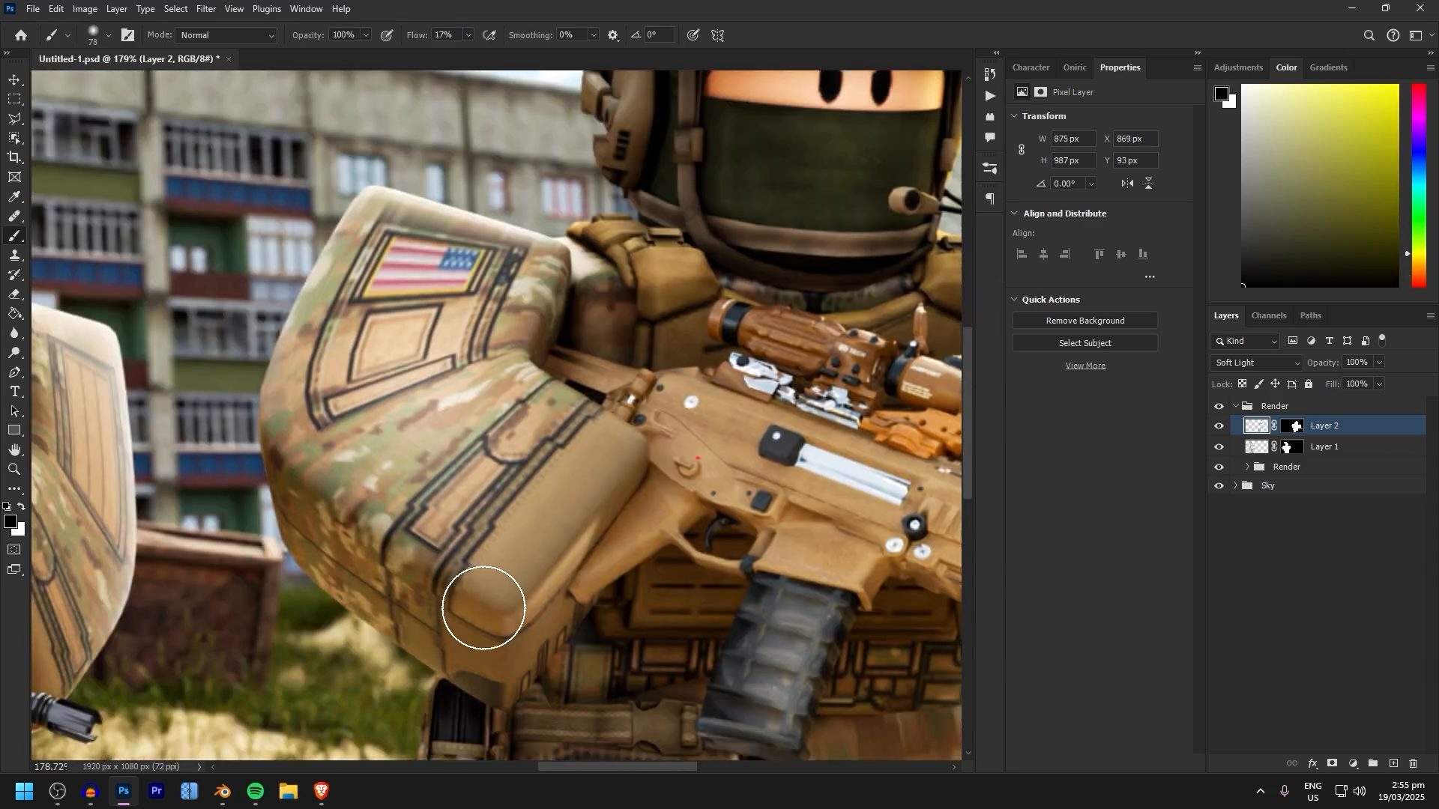
{"action": "key", "text": "x"}
Shade around the rifle stock and adjoining forearm on Layer 2 with the soft brush at 39 px
{"action": "scroll", "coordinate": [552, 350], "scroll_direction": "down", "scroll_amount": 3}
{"action": "scroll", "coordinate": [552, 350], "scroll_direction": "down", "scroll_amount": 5, "text": "alt"}
{"action": "scroll", "coordinate": [547, 524], "scroll_direction": "up", "scroll_amount": 5, "text": "alt"}
{"action": "key", "text": "x"}
{"action": "right_click_drag", "start_coordinate": [664, 487], "coordinate": [677, 487], "text": "alt"}
{"action": "scroll", "coordinate": [495, 412], "scroll_direction": "down", "scroll_amount": 3, "text": "ctrl"}
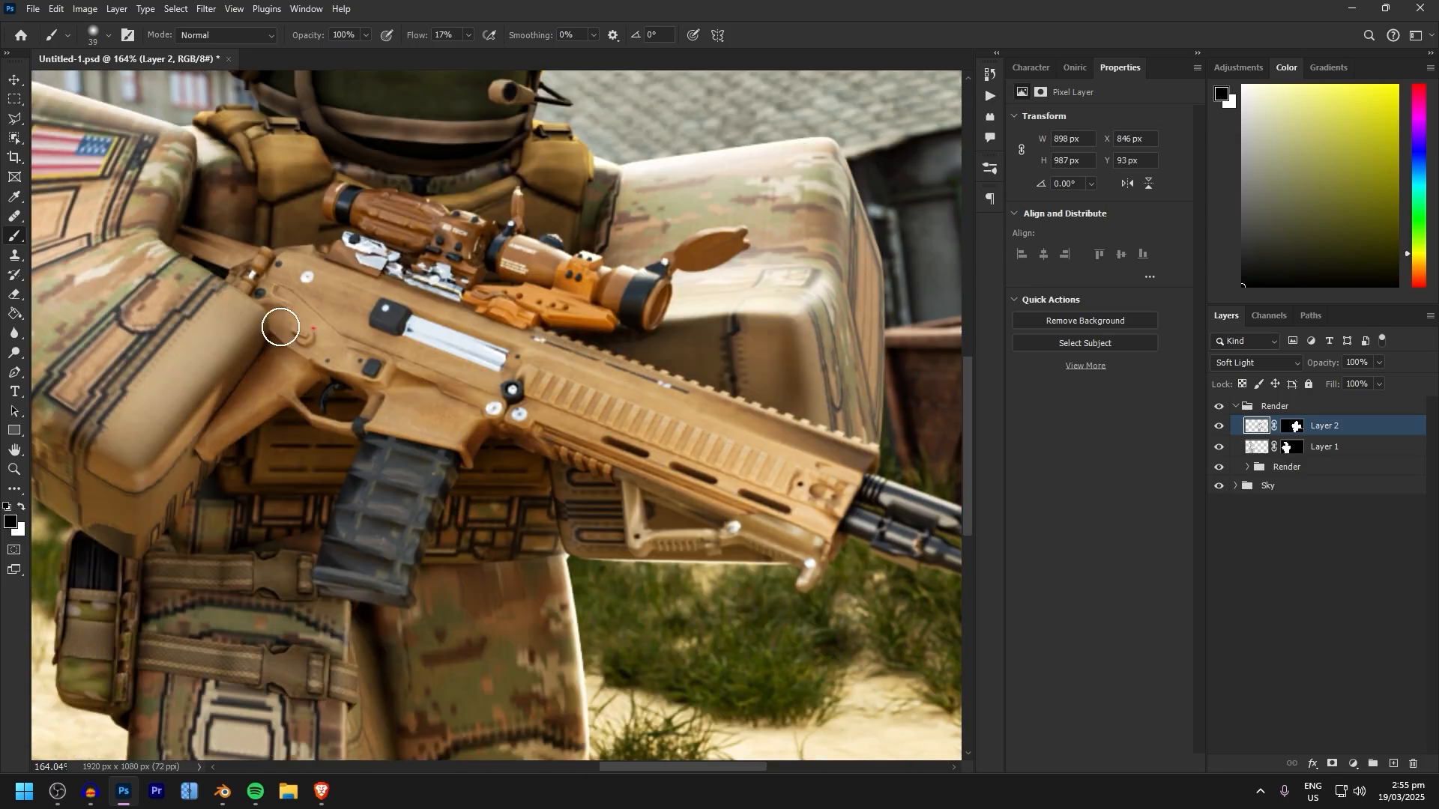
Alternate black and white with a 26 px soft brush to refine light and shadow on the right soldier's flag-patch arm
{"action": "key", "text": "x"}
{"action": "key", "text": "x"}
{"action": "scroll", "coordinate": [279, 375], "scroll_direction": "up", "scroll_amount": 3, "text": "alt"}
{"action": "scroll", "coordinate": [680, 587], "scroll_direction": "down", "scroll_amount": 1, "text": "alt"}
{"action": "key", "text": "x"}
{"action": "scroll", "coordinate": [357, 398], "scroll_direction": "up", "scroll_amount": 2, "text": "alt"}
{"action": "key", "text": "x"}
{"action": "key", "text": "x"}
{"action": "scroll", "coordinate": [780, 393], "scroll_direction": "down", "scroll_amount": 5, "text": "alt"}
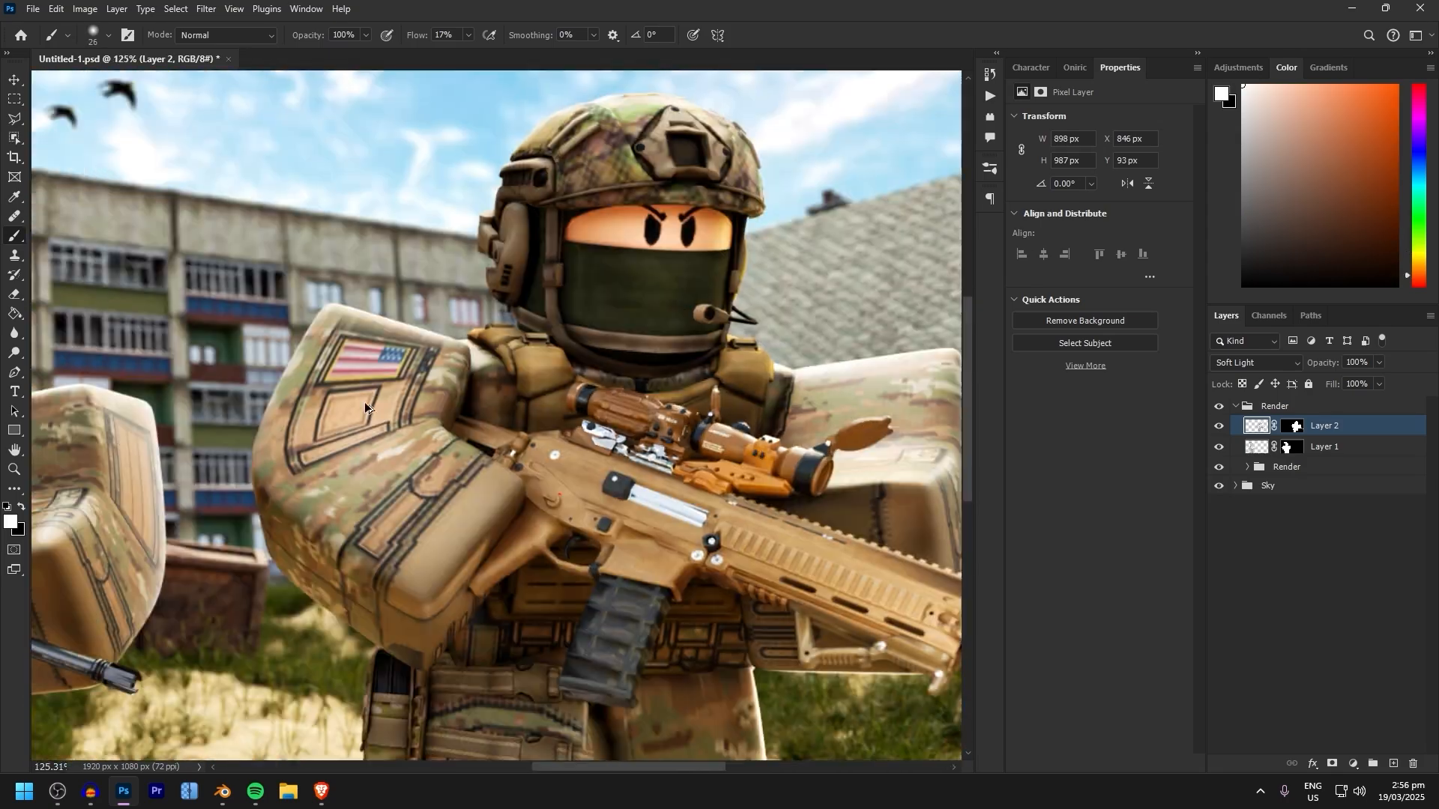
Lower the brush flow to 13% and shade the right soldier's rifle and far arm with a 15 px soft brush
{"action": "scroll", "coordinate": [524, 247], "scroll_direction": "up", "scroll_amount": 6, "text": "alt"}
{"action": "right_click_drag", "start_coordinate": [561, 437], "coordinate": [549, 437], "text": "alt"}
{"action": "left_click_drag", "start_coordinate": [550, 437], "coordinate": [517, 405]}
{"action": "key", "text": "x"}
{"action": "right_click_drag", "start_coordinate": [525, 449], "coordinate": [517, 450], "text": "alt"}
{"action": "scroll", "coordinate": [697, 218], "scroll_direction": "down", "scroll_amount": 5, "text": "alt"}
{"action": "scroll", "coordinate": [600, 465], "scroll_direction": "up", "scroll_amount": 3, "text": "alt"}
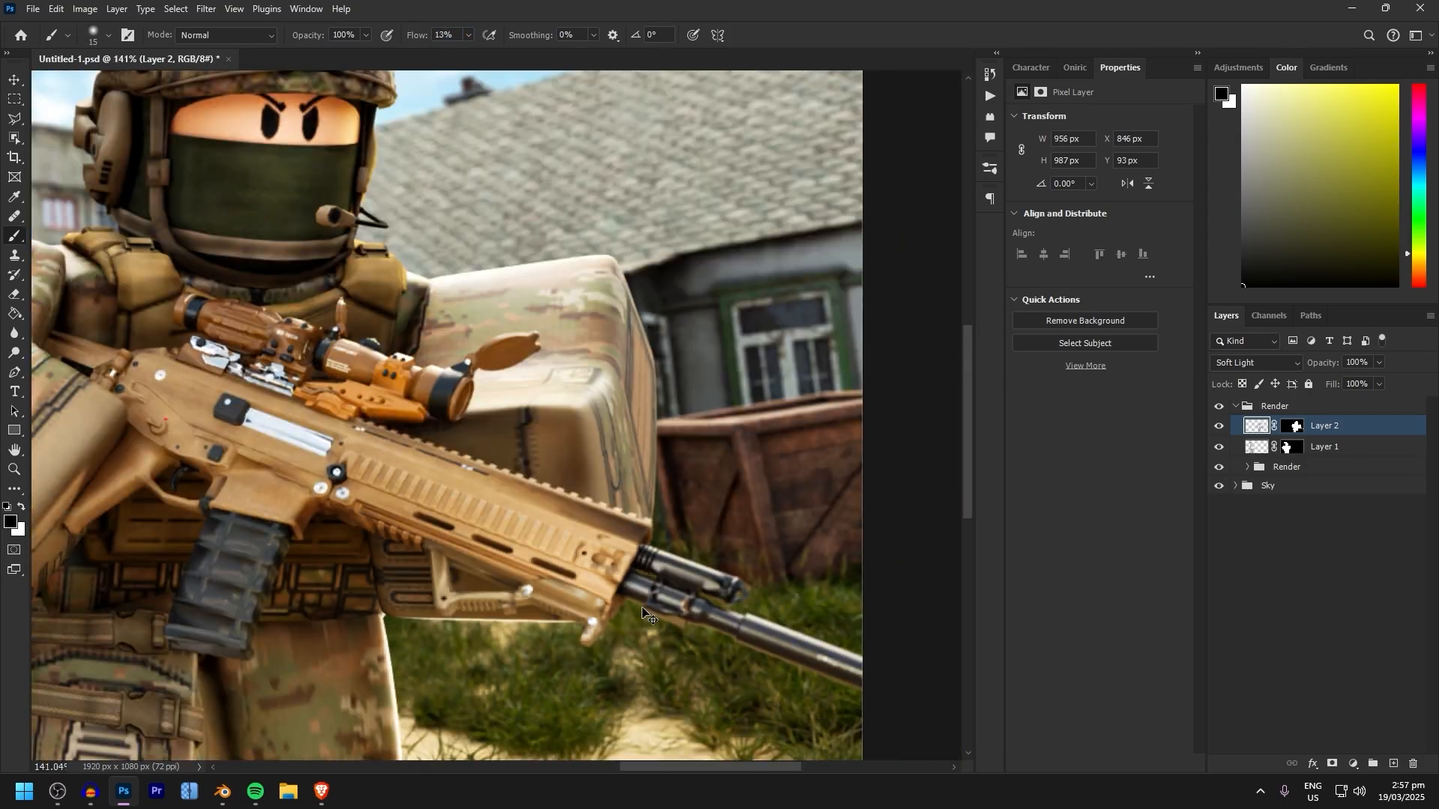
Brush highlights and shadows along the right soldier's rifle muzzle and barrel out to the canvas edge
{"action": "scroll", "coordinate": [561, 566], "scroll_direction": "up", "scroll_amount": 4, "text": "alt"}
{"action": "key", "text": "x"}
{"action": "left_click_drag", "start_coordinate": [585, 551], "coordinate": [707, 610]}
{"action": "scroll", "coordinate": [707, 592], "scroll_direction": "down", "scroll_amount": 4, "text": "alt"}
{"action": "scroll", "coordinate": [397, 467], "scroll_direction": "up", "scroll_amount": 4, "text": "alt"}
{"action": "scroll", "coordinate": [464, 524], "scroll_direction": "down", "scroll_amount": 1, "text": "alt"}
Shade the handguard, top rail and scope of the right soldier's rifle with a soft brush between 27 and 35 px
{"action": "right_click_drag", "start_coordinate": [498, 544], "coordinate": [481, 555], "text": "alt"}
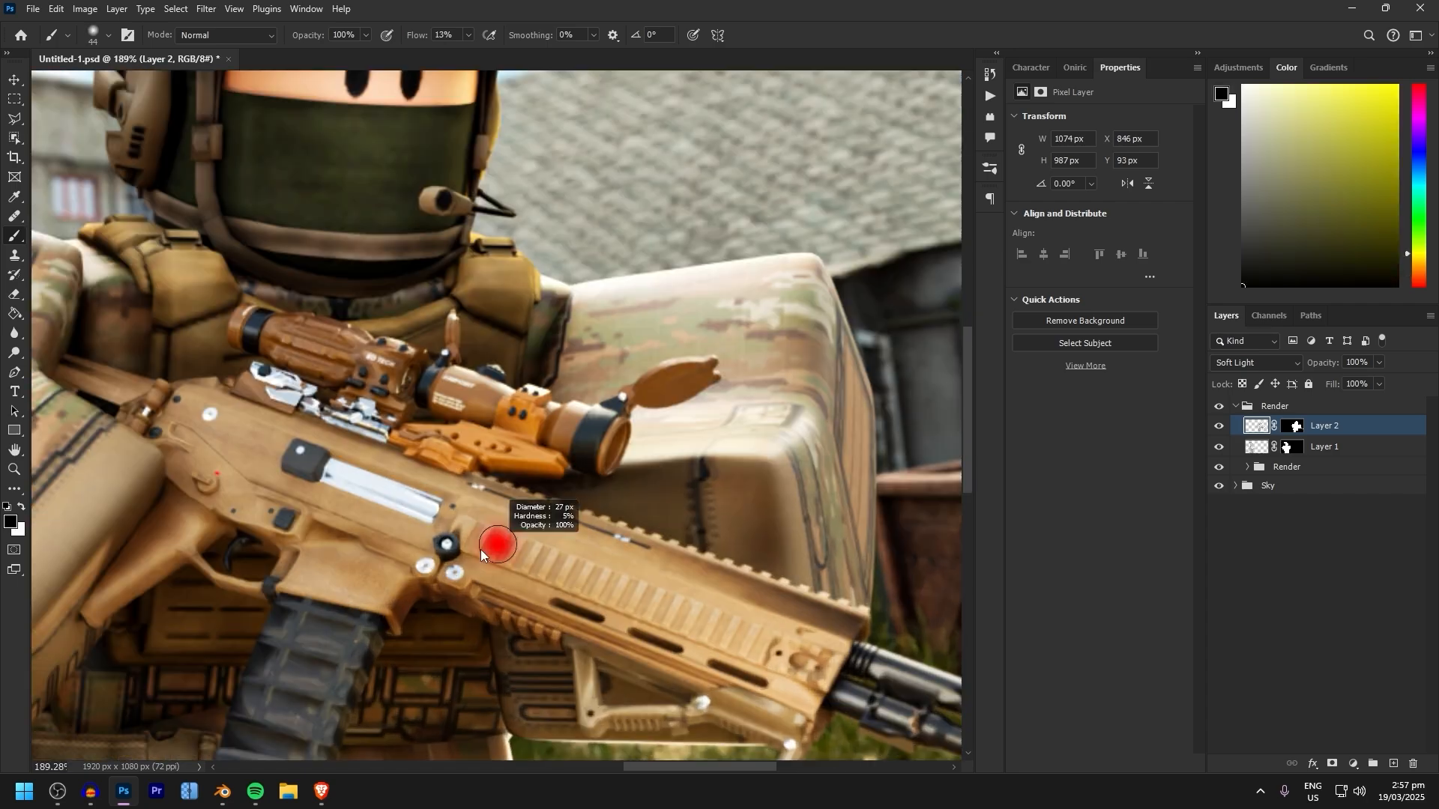
{"action": "key", "text": "x"}
{"action": "scroll", "coordinate": [707, 610], "scroll_direction": "down", "scroll_amount": 4, "text": "alt"}
{"action": "scroll", "coordinate": [787, 667], "scroll_direction": "up", "scroll_amount": 5, "text": "alt"}
{"action": "scroll", "coordinate": [360, 442], "scroll_direction": "up", "scroll_amount": 2, "text": "alt"}
{"action": "key", "text": "x"}
{"action": "left_click_drag", "start_coordinate": [485, 469], "coordinate": [398, 424]}
{"action": "scroll", "coordinate": [449, 479], "scroll_direction": "down", "scroll_amount": 3, "text": "alt"}
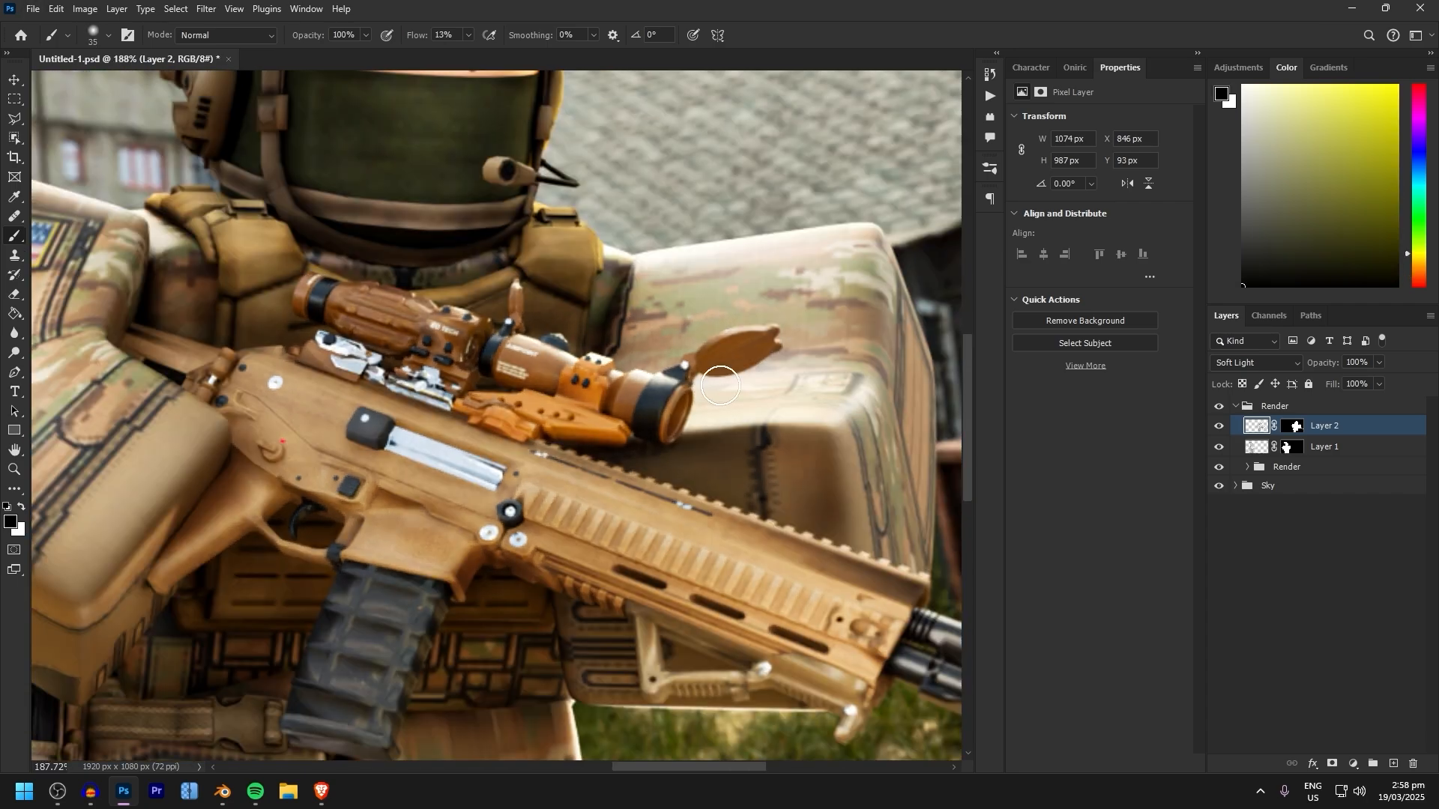
{"action": "scroll", "coordinate": [659, 435], "scroll_direction": "up", "scroll_amount": 2, "text": "alt"}
{"action": "key", "text": "ctrl+0"}
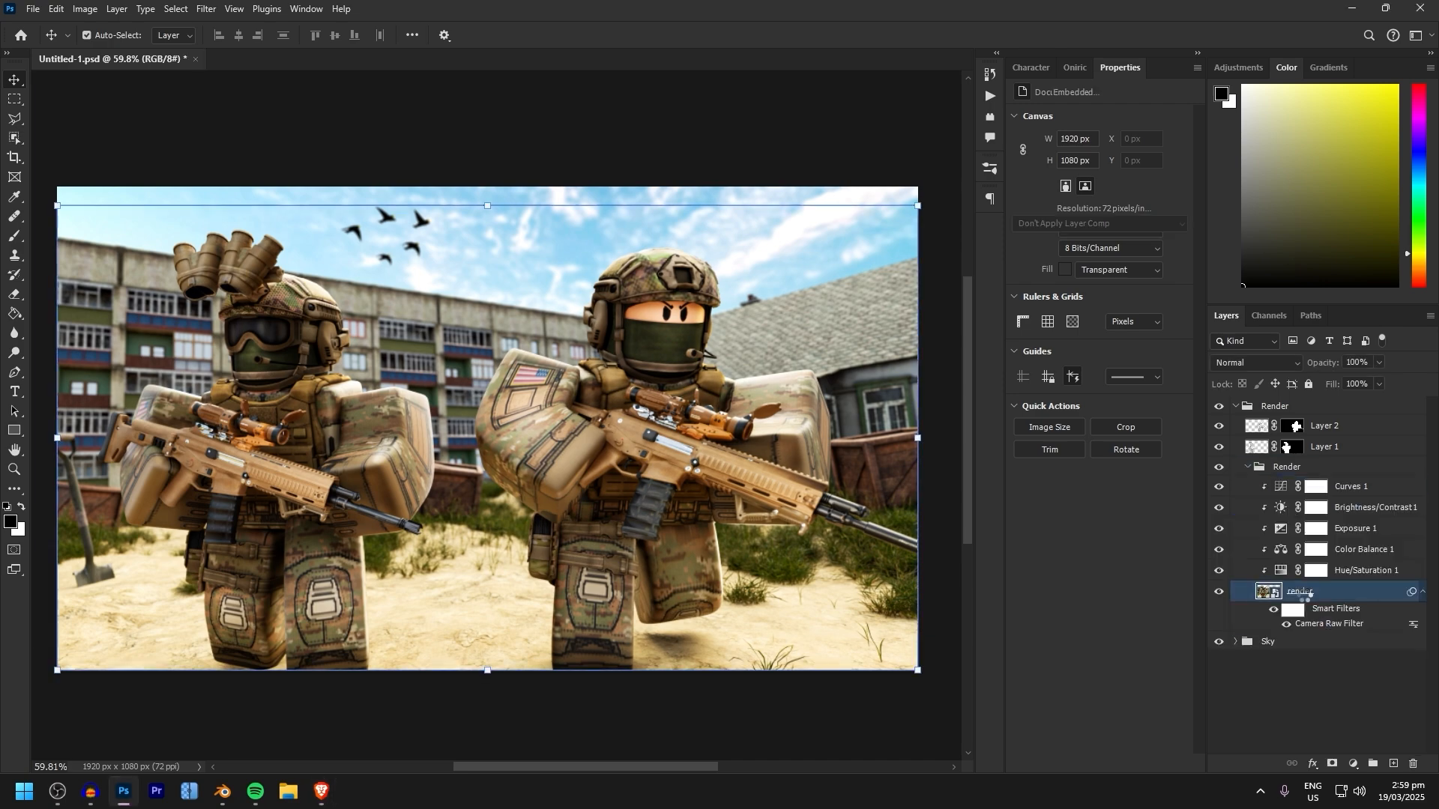
Reopen the render layer's Camera Raw Filter twice and apply its adjustments each time
{"action": "double_click", "coordinate": [1328, 624]}
{"action": "left_click", "coordinate": [1273, 746]}
{"action": "scroll", "coordinate": [540, 441], "scroll_direction": "up", "scroll_amount": 5, "text": "alt"}
{"action": "scroll", "coordinate": [539, 440], "scroll_direction": "down", "scroll_amount": 4, "text": "alt"}
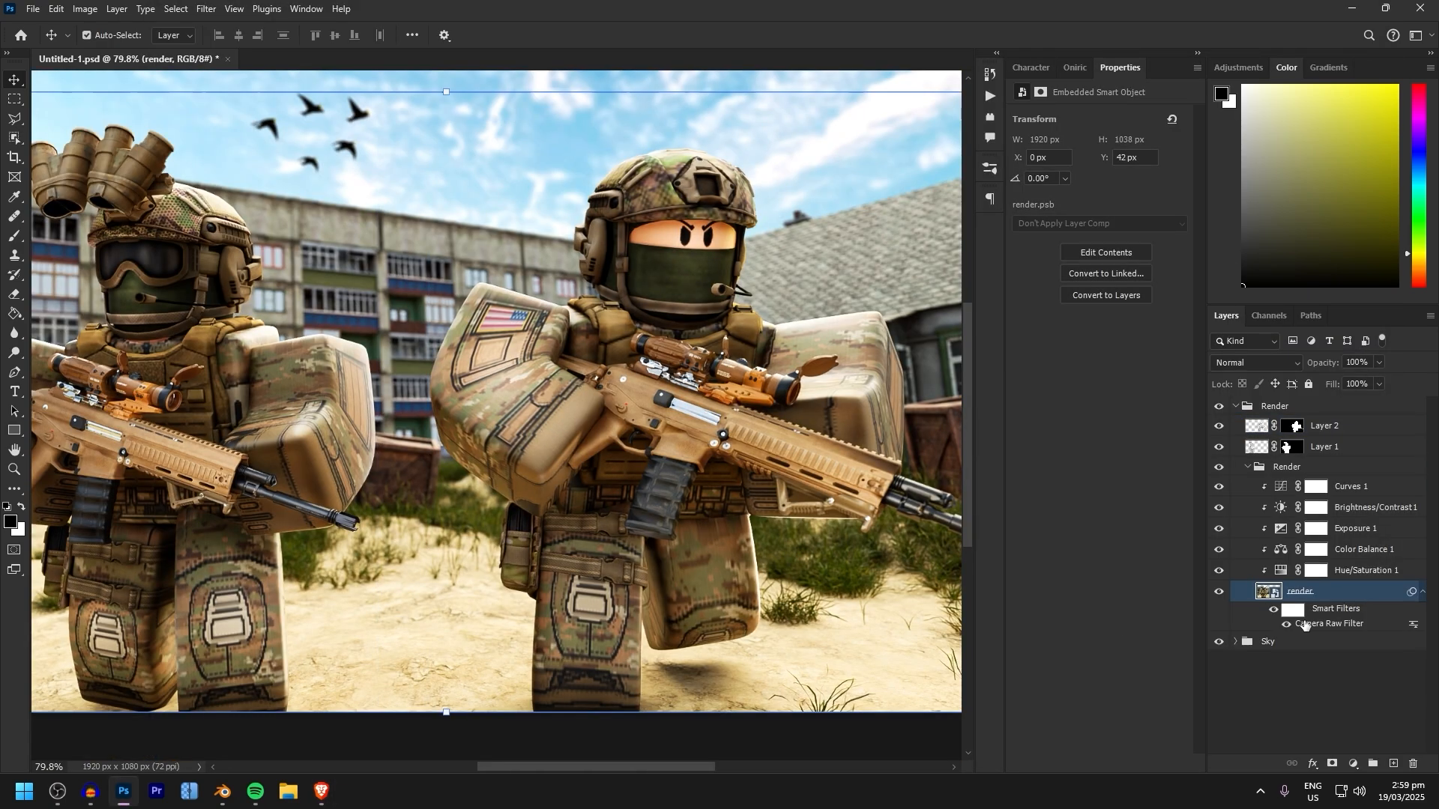
{"action": "double_click", "coordinate": [1302, 622]}
{"action": "left_click", "coordinate": [1272, 746]}
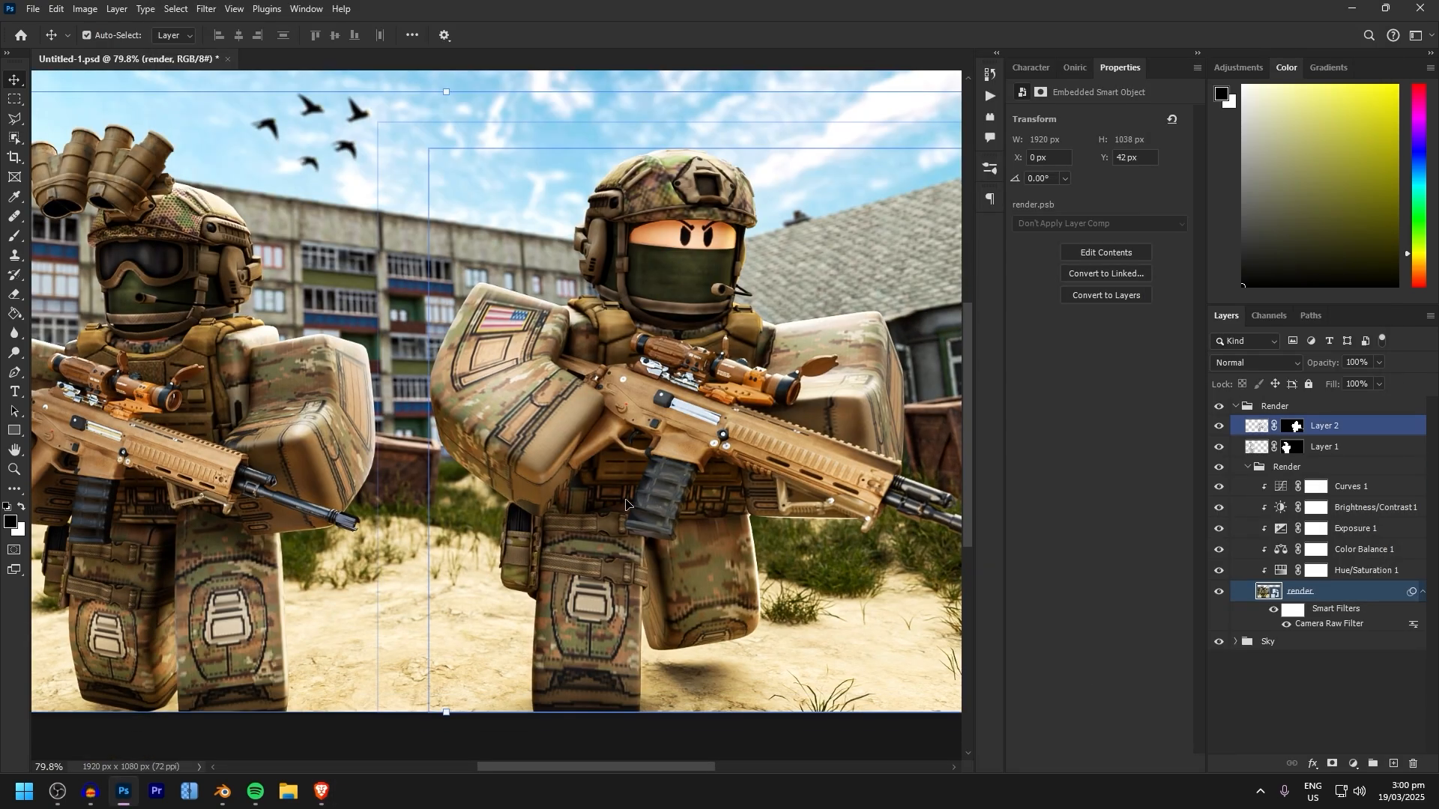
Collect Layer 1 and Layer 2 in a group named Shading, and select the render layer for erasing around the birds
{"action": "scroll", "coordinate": [625, 503], "scroll_direction": "down", "scroll_amount": 3, "text": "alt"}
{"action": "left_click", "coordinate": [852, 649]}
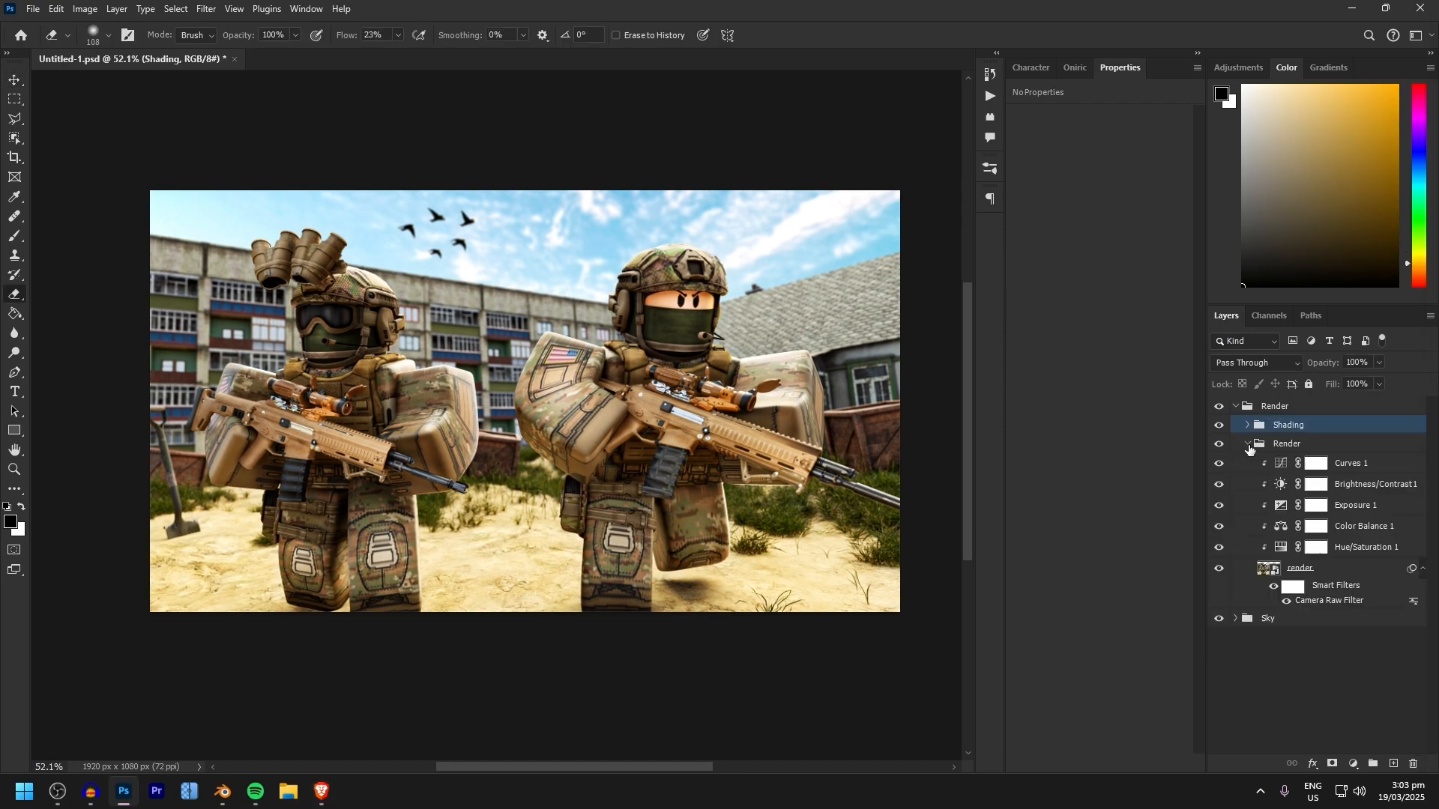
{"action": "left_click", "coordinate": [1288, 560]}
{"action": "key", "text": "e"}
{"action": "scroll", "coordinate": [409, 247], "scroll_direction": "up", "scroll_amount": 5, "text": "alt"}
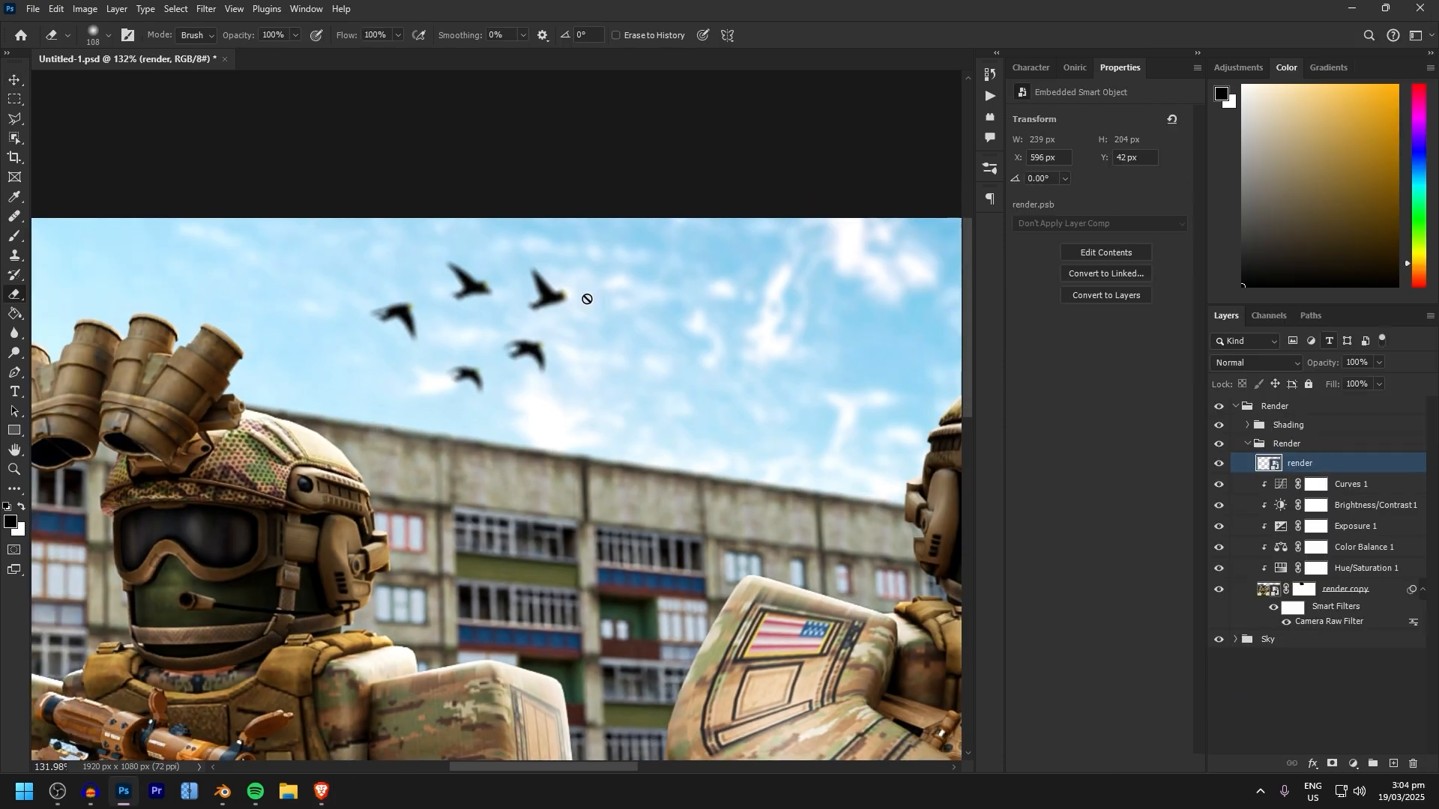
Apply Motion Blur to the separate birds layer, duplicate the Render group and select the duplicate's render copy layer
{"action": "left_click", "coordinate": [1327, 620]}
{"action": "left_click", "coordinate": [1275, 407]}
{"action": "key", "text": "ctrl+j"}
{"action": "left_click", "coordinate": [1303, 568]}
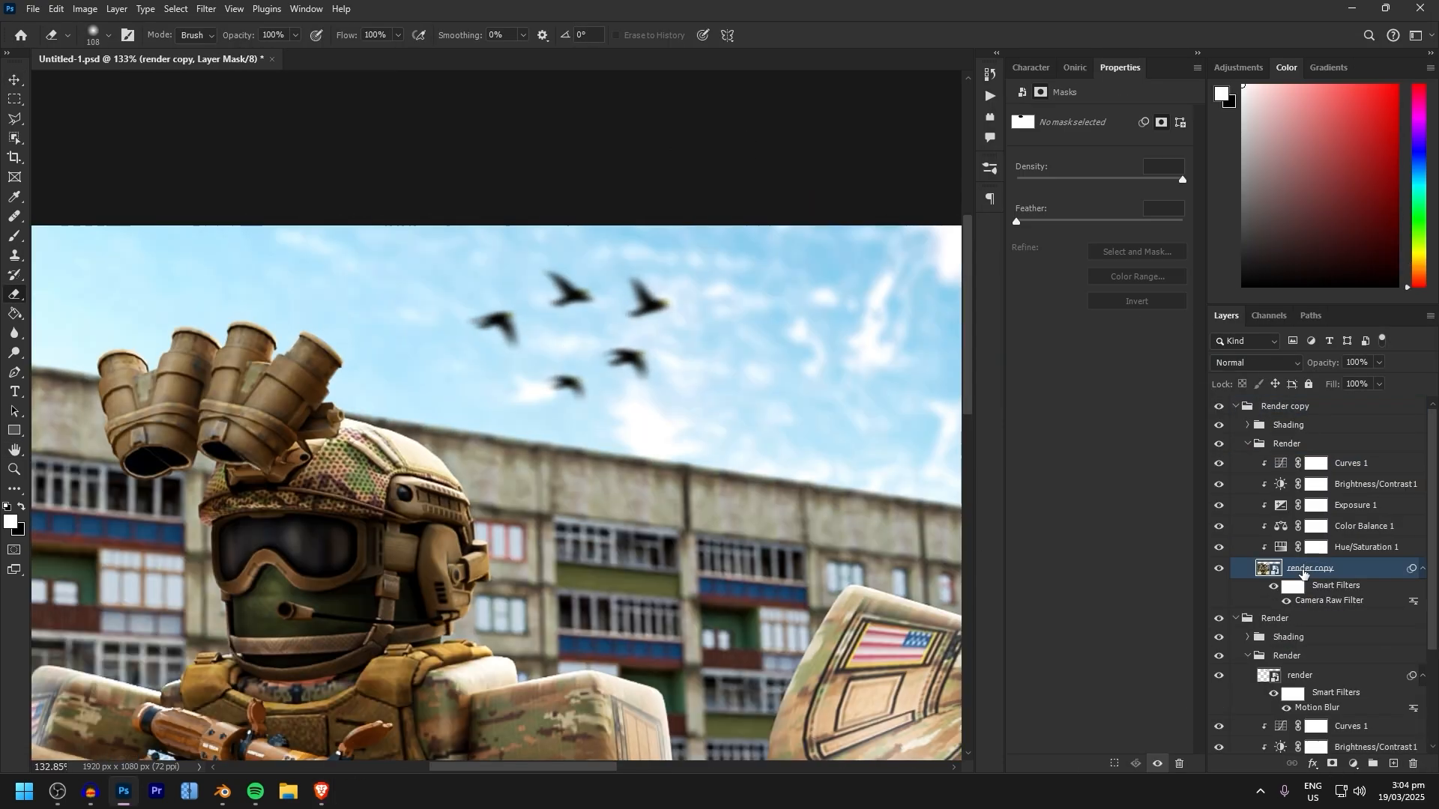
Collapse the inner Render group and select the first layer inside the Sky group
{"action": "left_click", "coordinate": [1247, 444]}
{"action": "left_click", "coordinate": [1235, 462]}
{"action": "left_click", "coordinate": [1268, 481]}
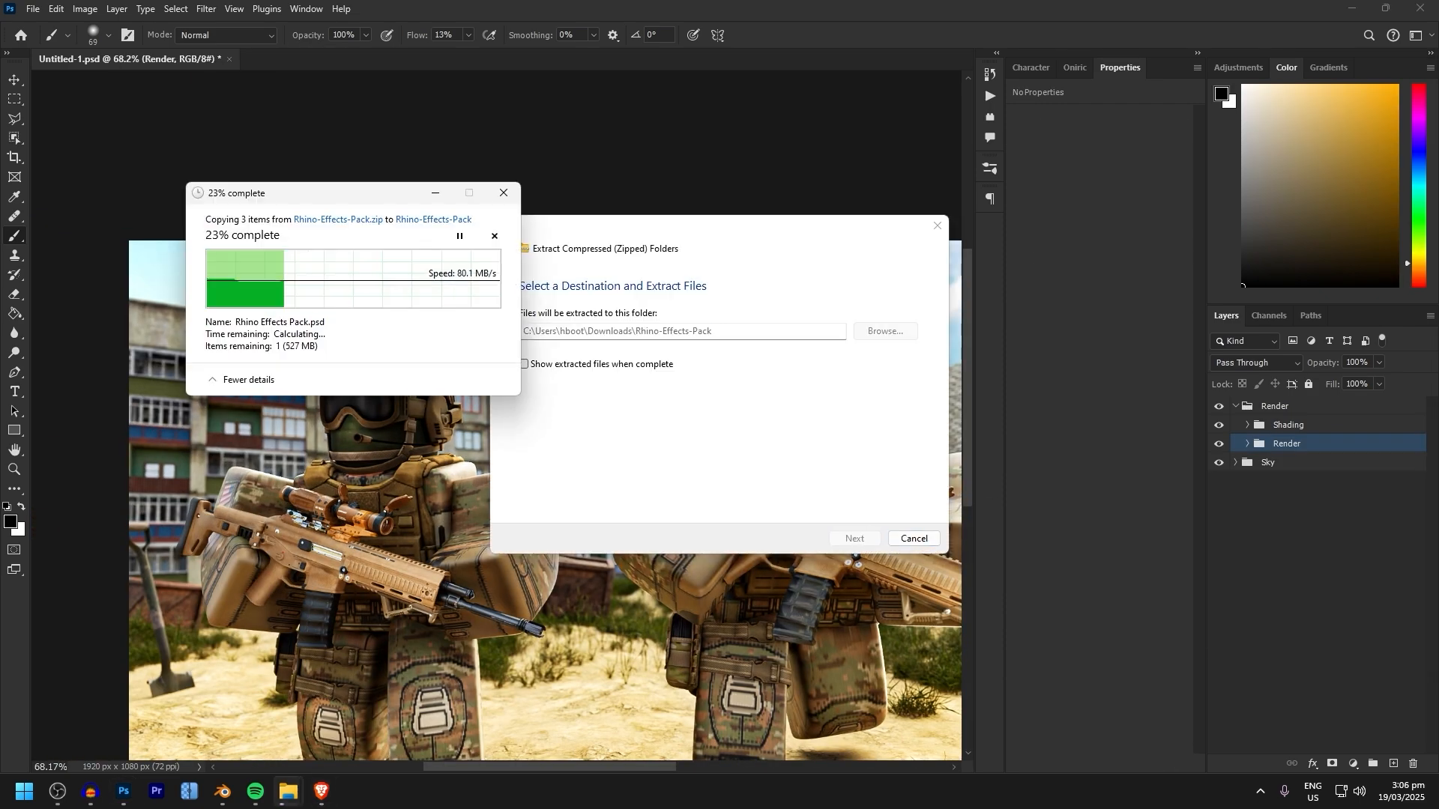
Open Rhino Effects Pack.psd and preview its Dust and Ember particle overlays
{"action": "left_click", "coordinate": [1247, 425]}
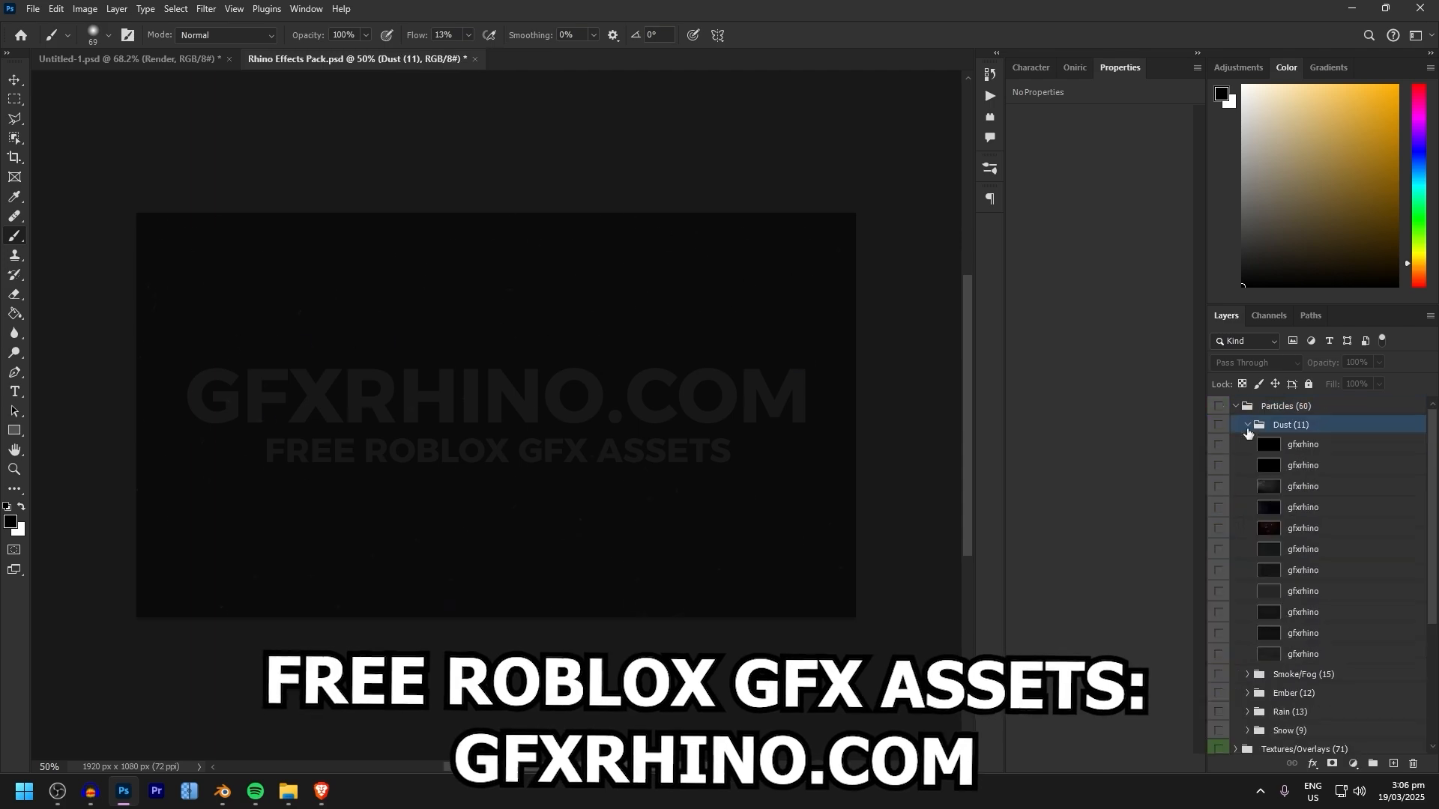
{"action": "left_click", "coordinate": [1220, 698]}
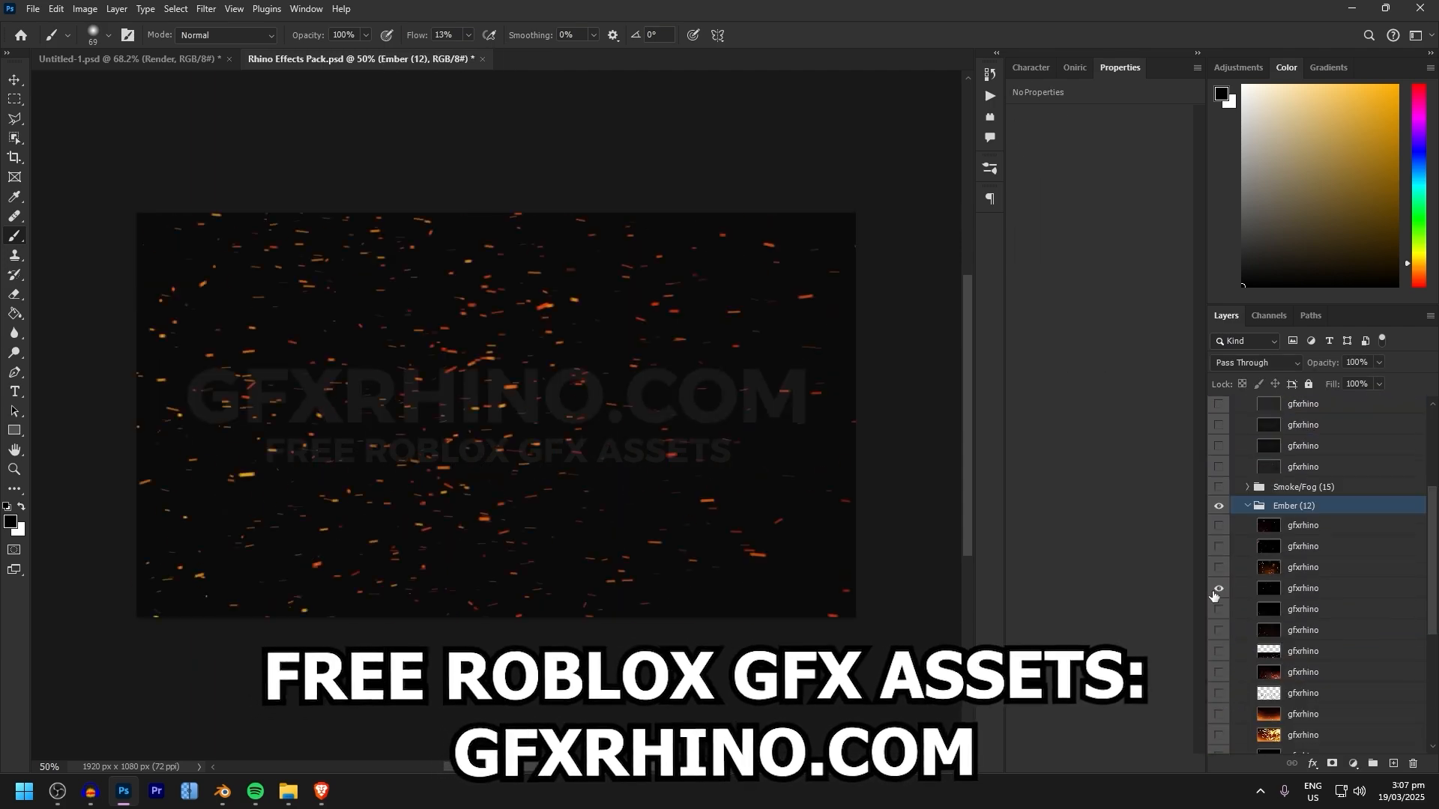
Add a Levels adjustment above the gfxrhino effect layer in the soldier artwork and open its blend mode choices
{"action": "left_click", "coordinate": [1353, 763]}
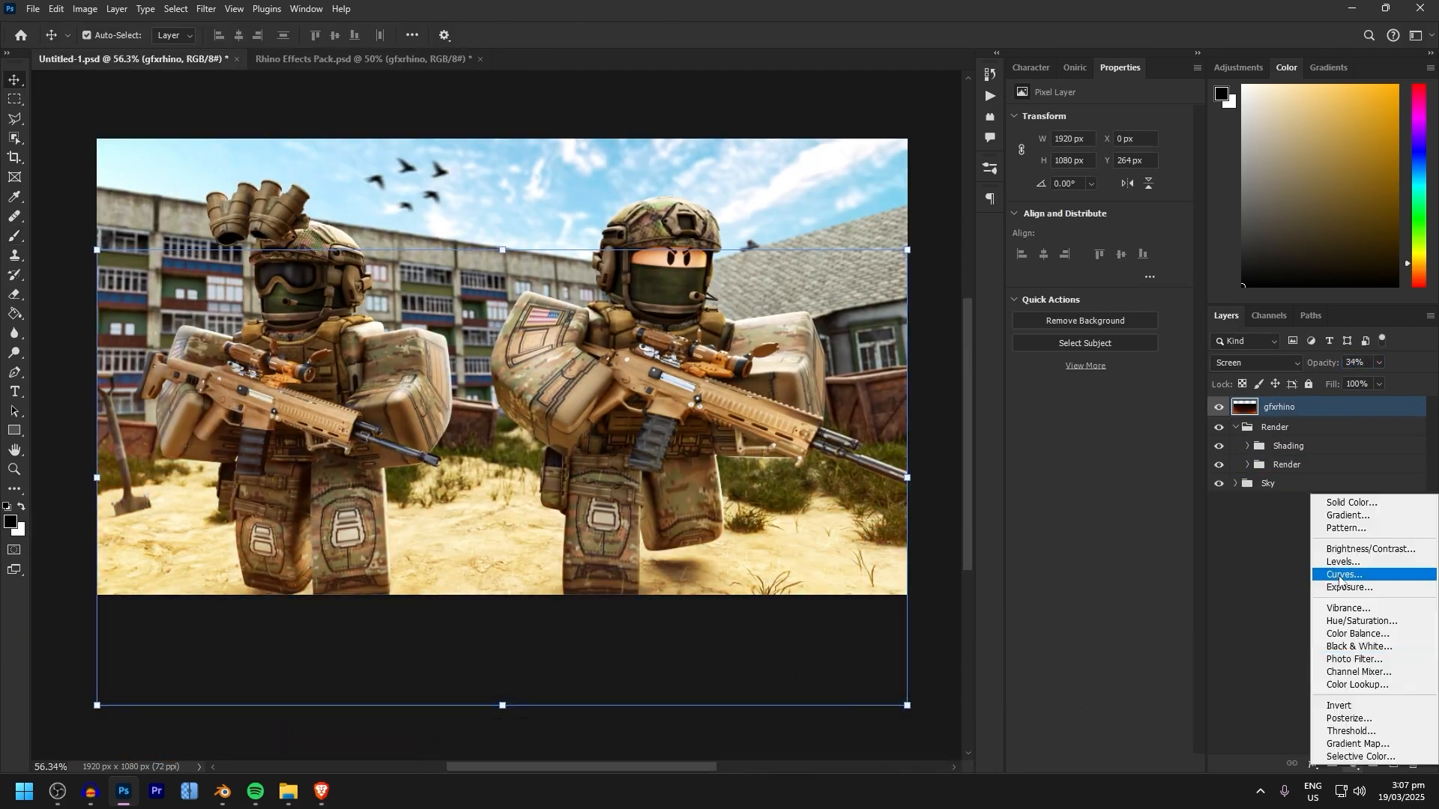
{"action": "left_click", "coordinate": [1339, 575]}
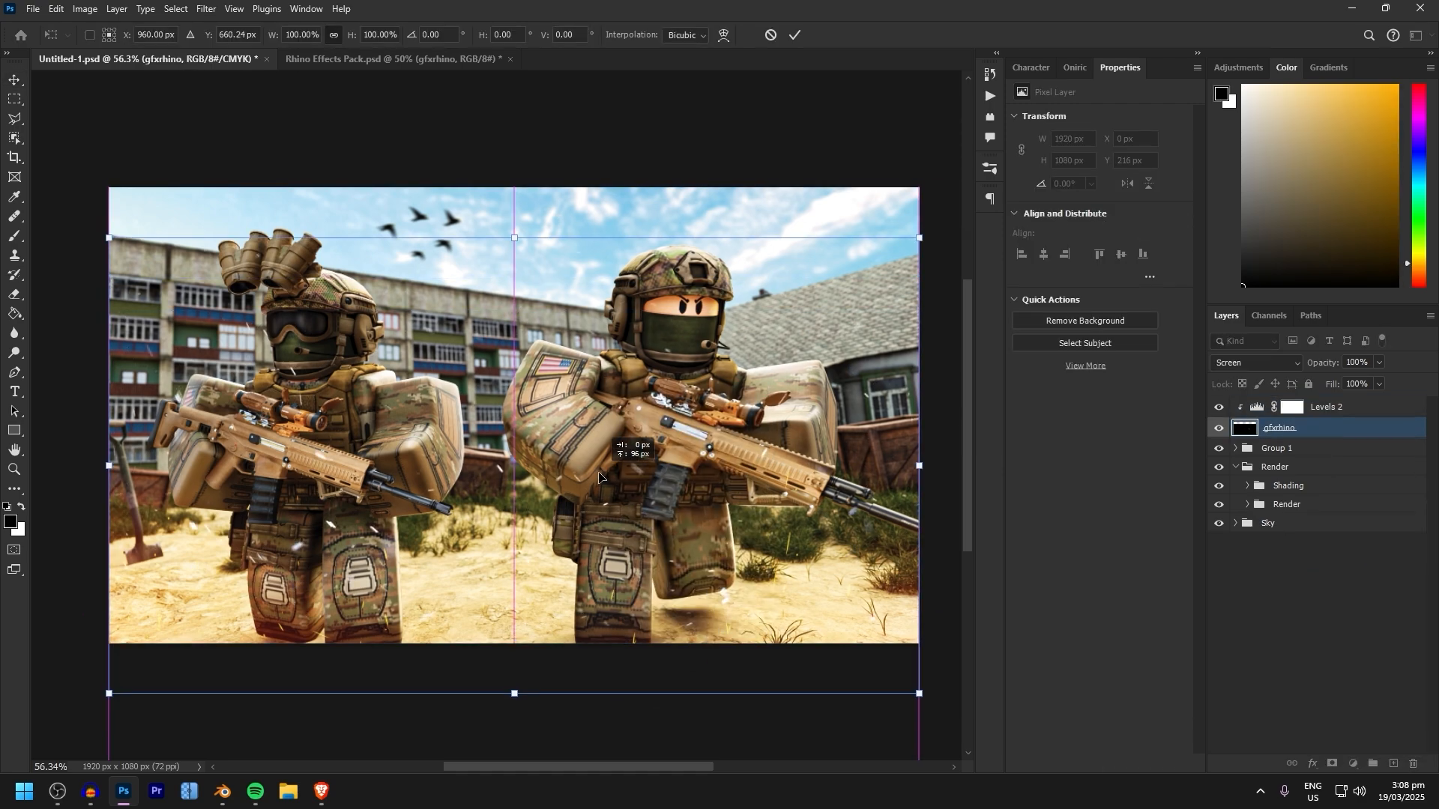
{"action": "left_click", "coordinate": [1256, 362]}
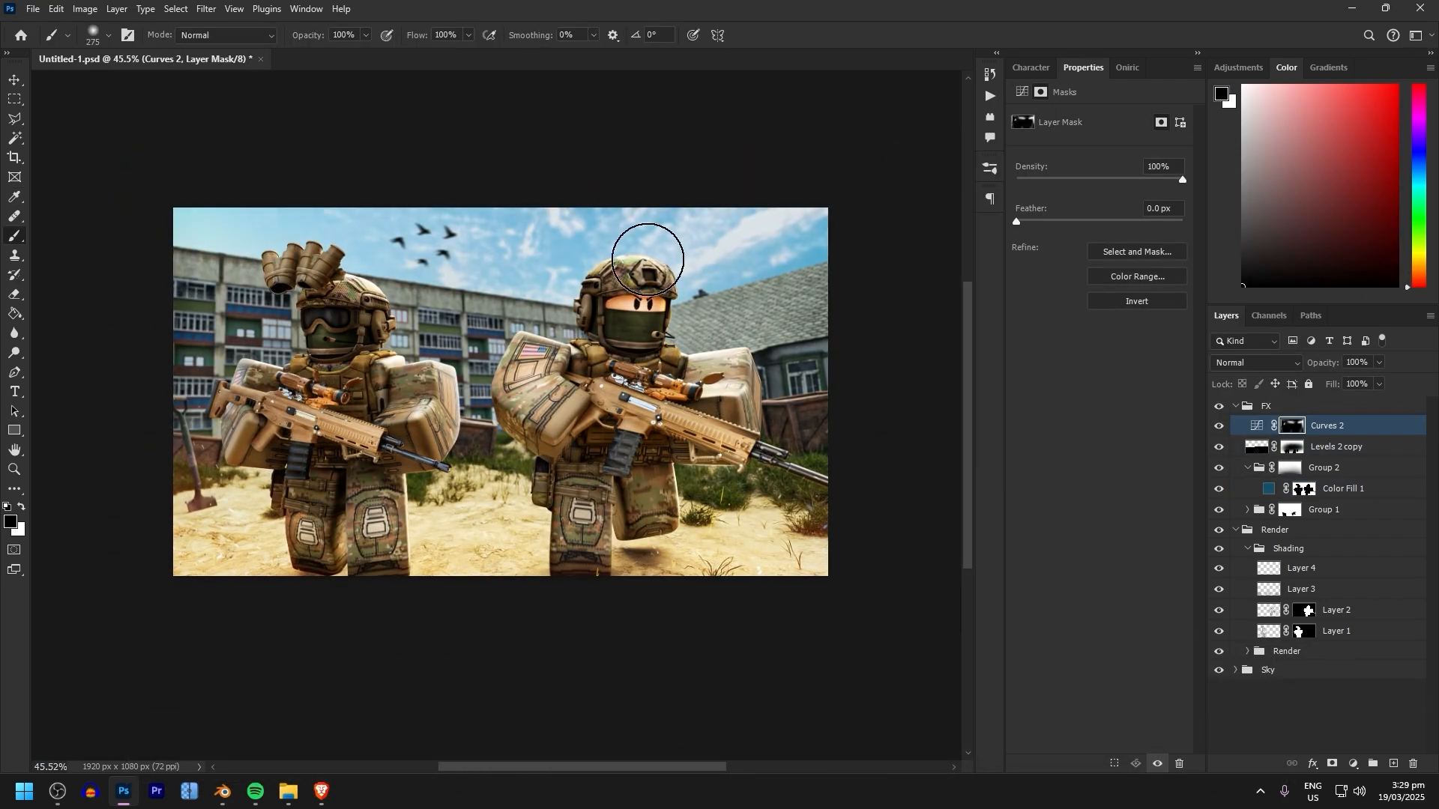
Refine the Curves 2 layer mask around the soldiers with a soft white brush reduced to 117 px
{"action": "scroll", "coordinate": [717, 444], "scroll_direction": "up", "scroll_amount": 6, "text": "alt"}
{"action": "scroll", "coordinate": [480, 529], "scroll_direction": "down", "scroll_amount": 5, "text": "alt"}
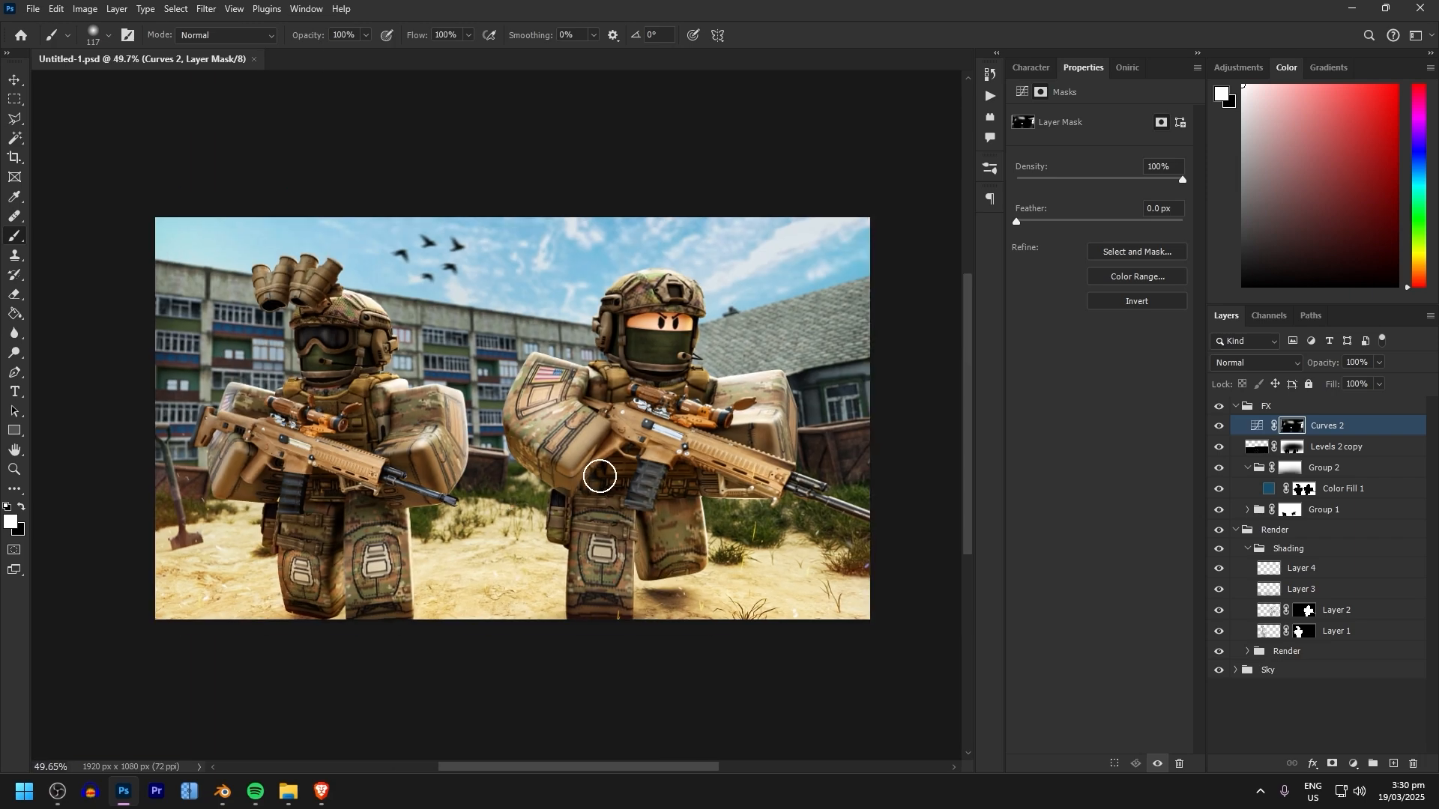